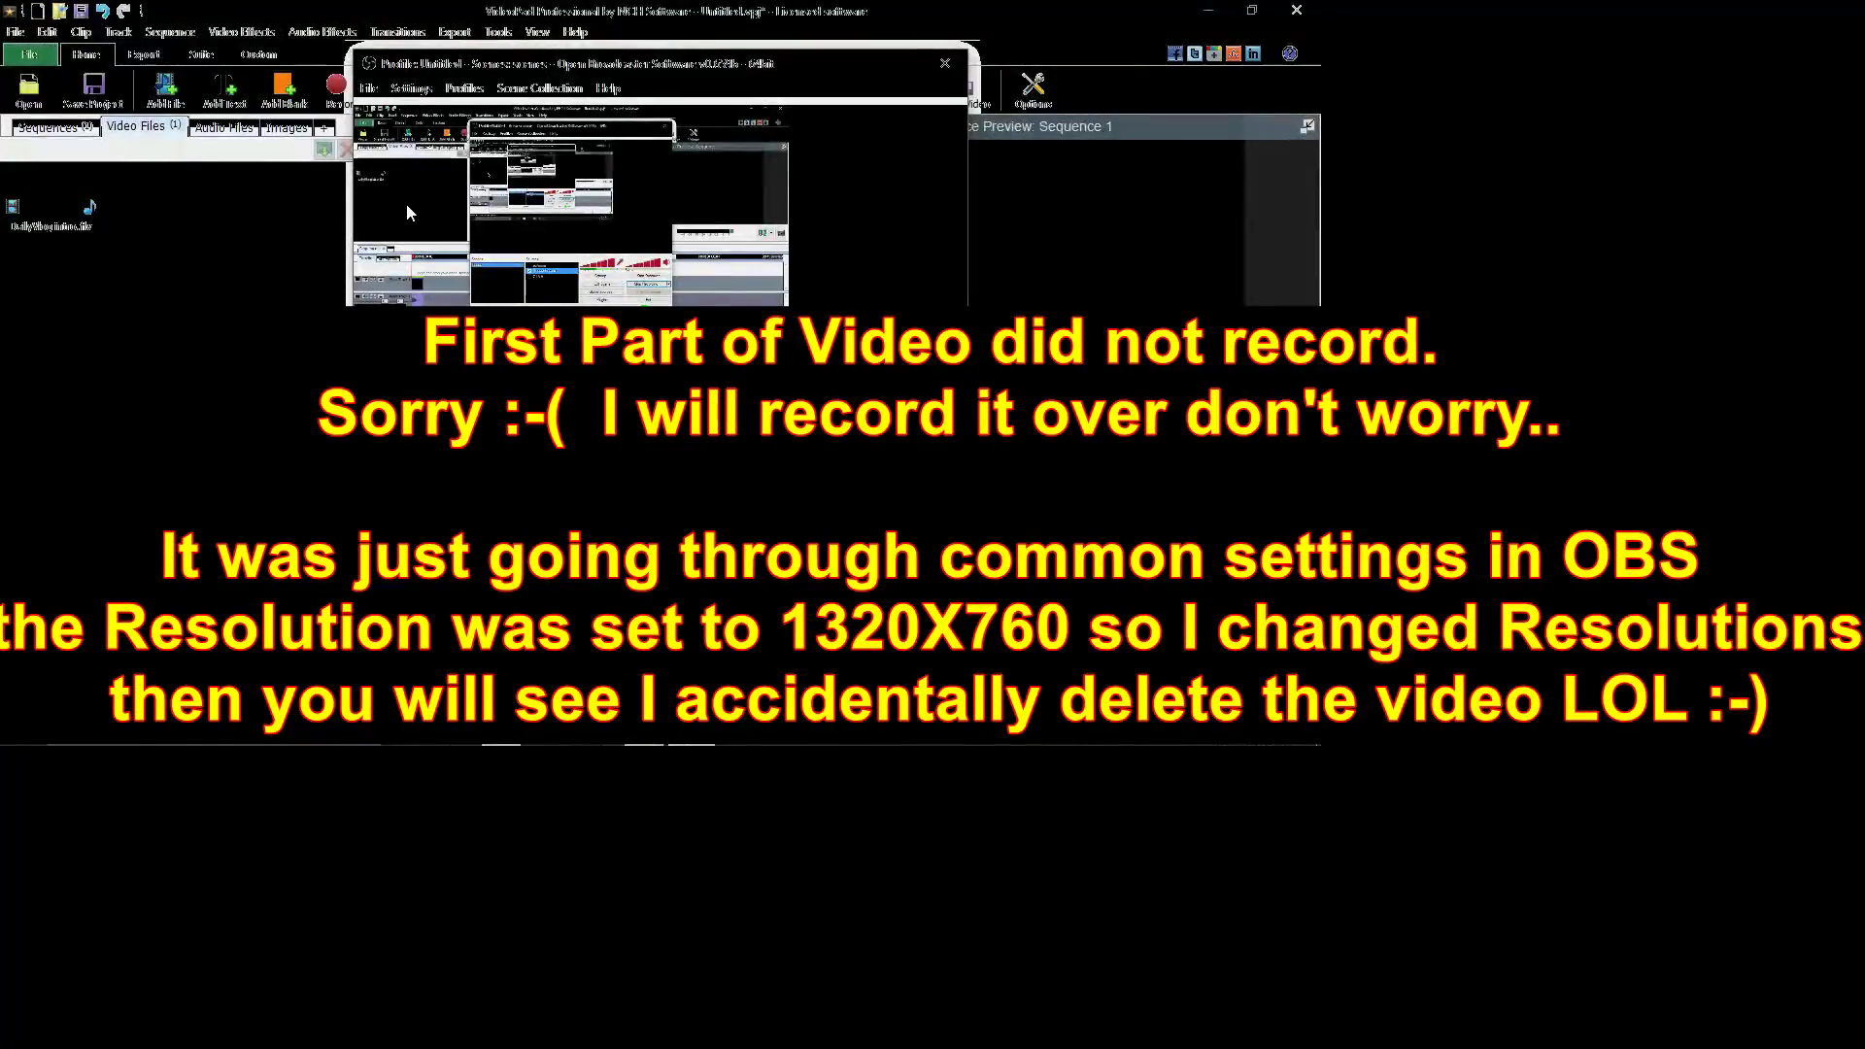
# Review the video settings and the available microphone devices in the audio settings
pyautogui.click(408, 89)
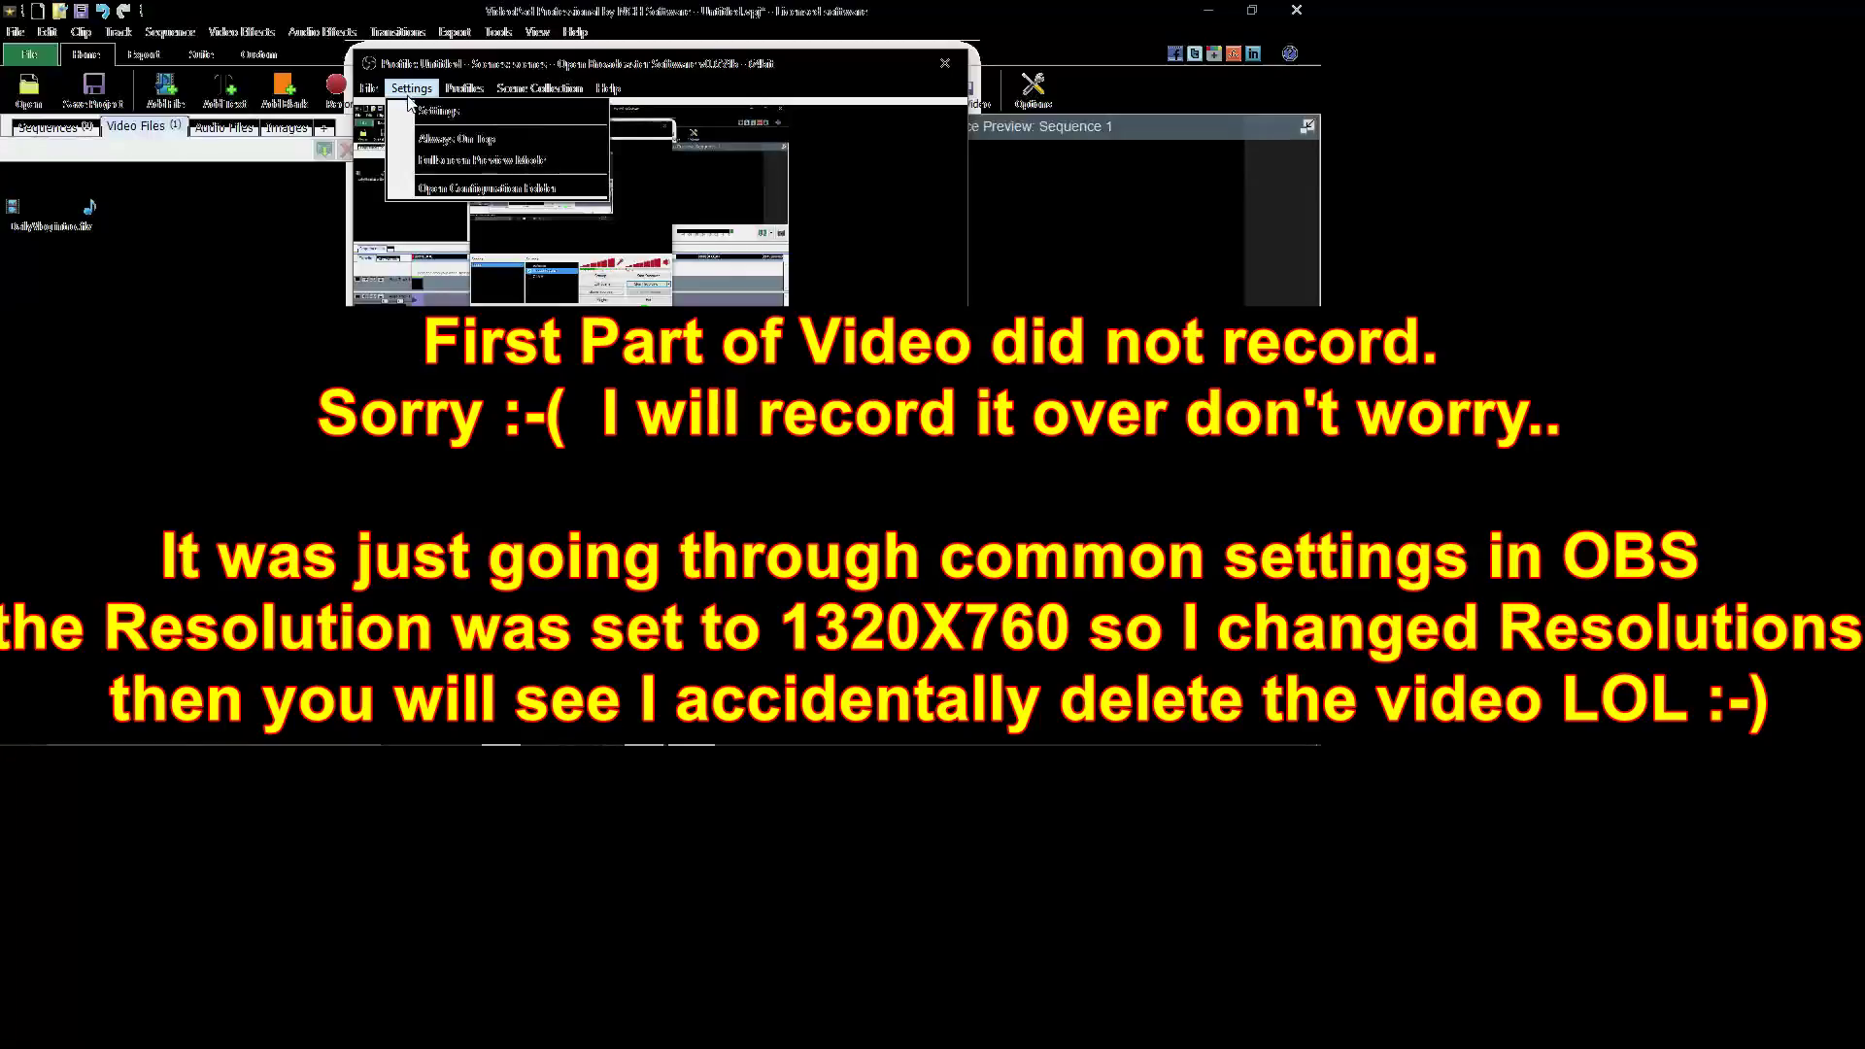
pyautogui.click(412, 109)
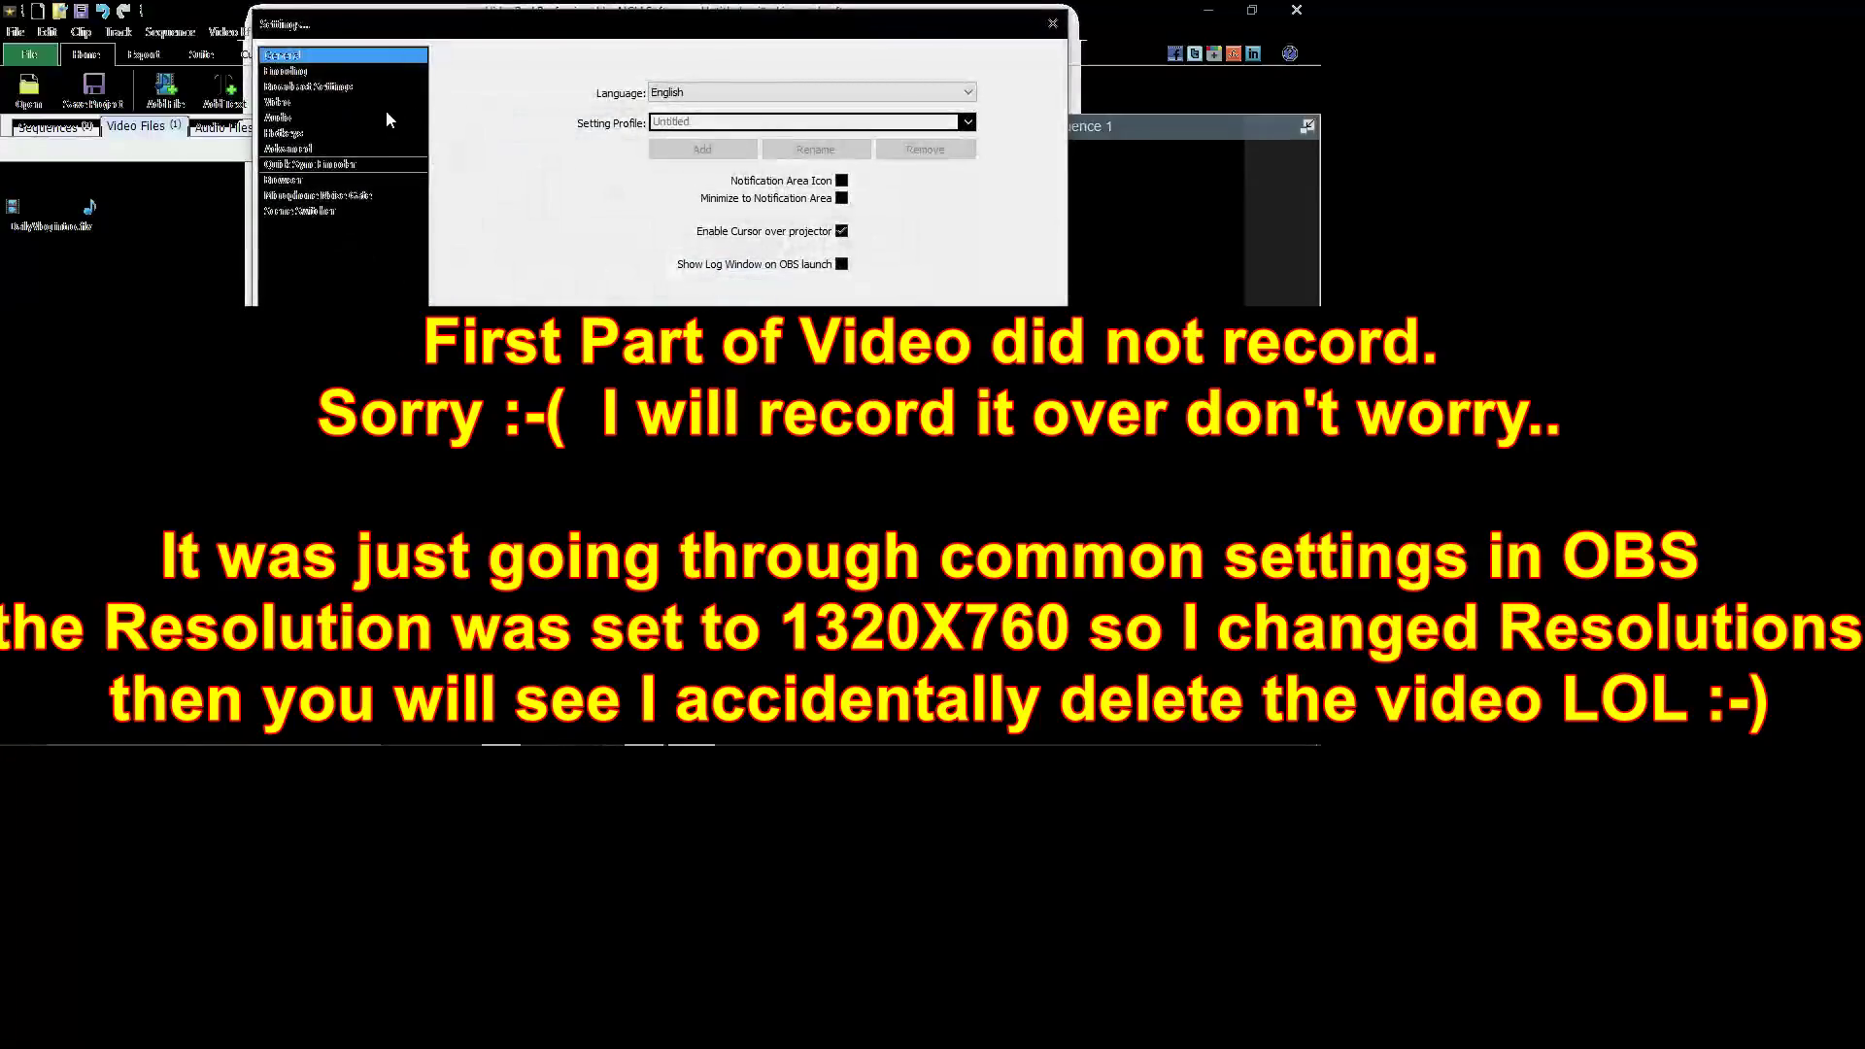
pyautogui.click(278, 103)
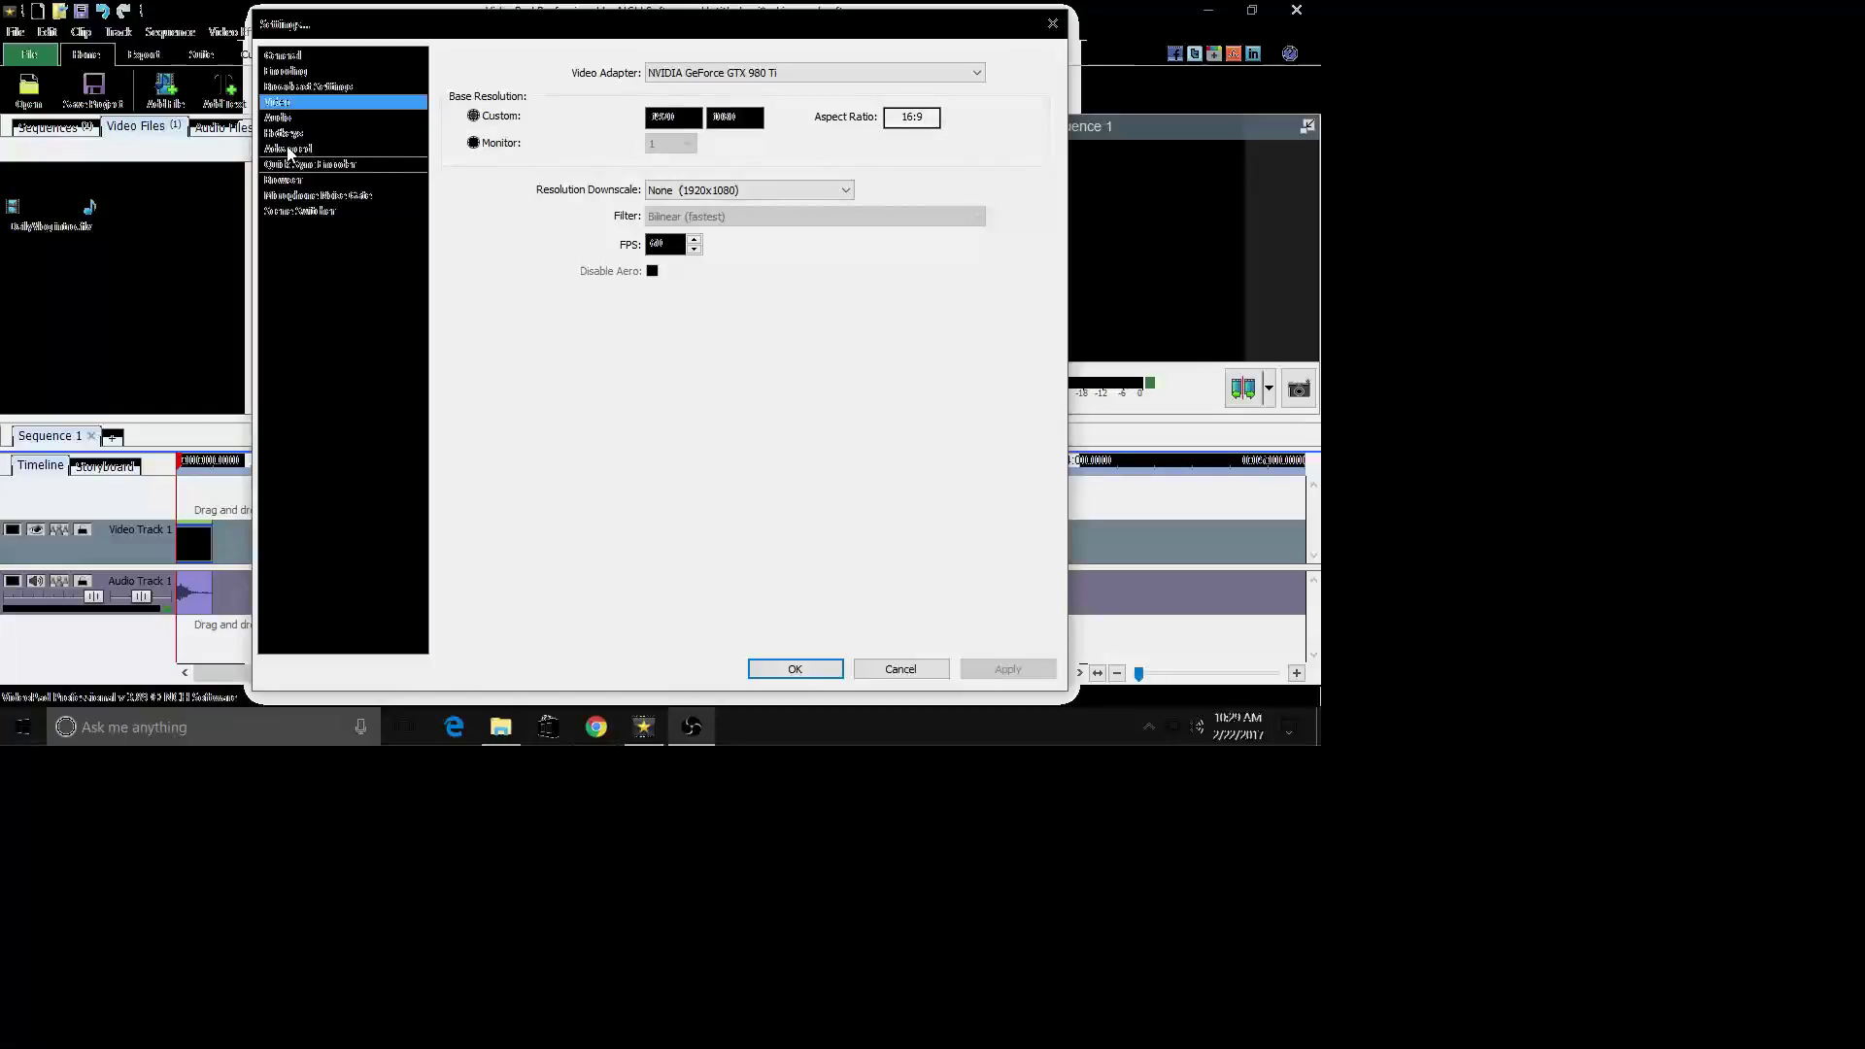
pyautogui.click(281, 117)
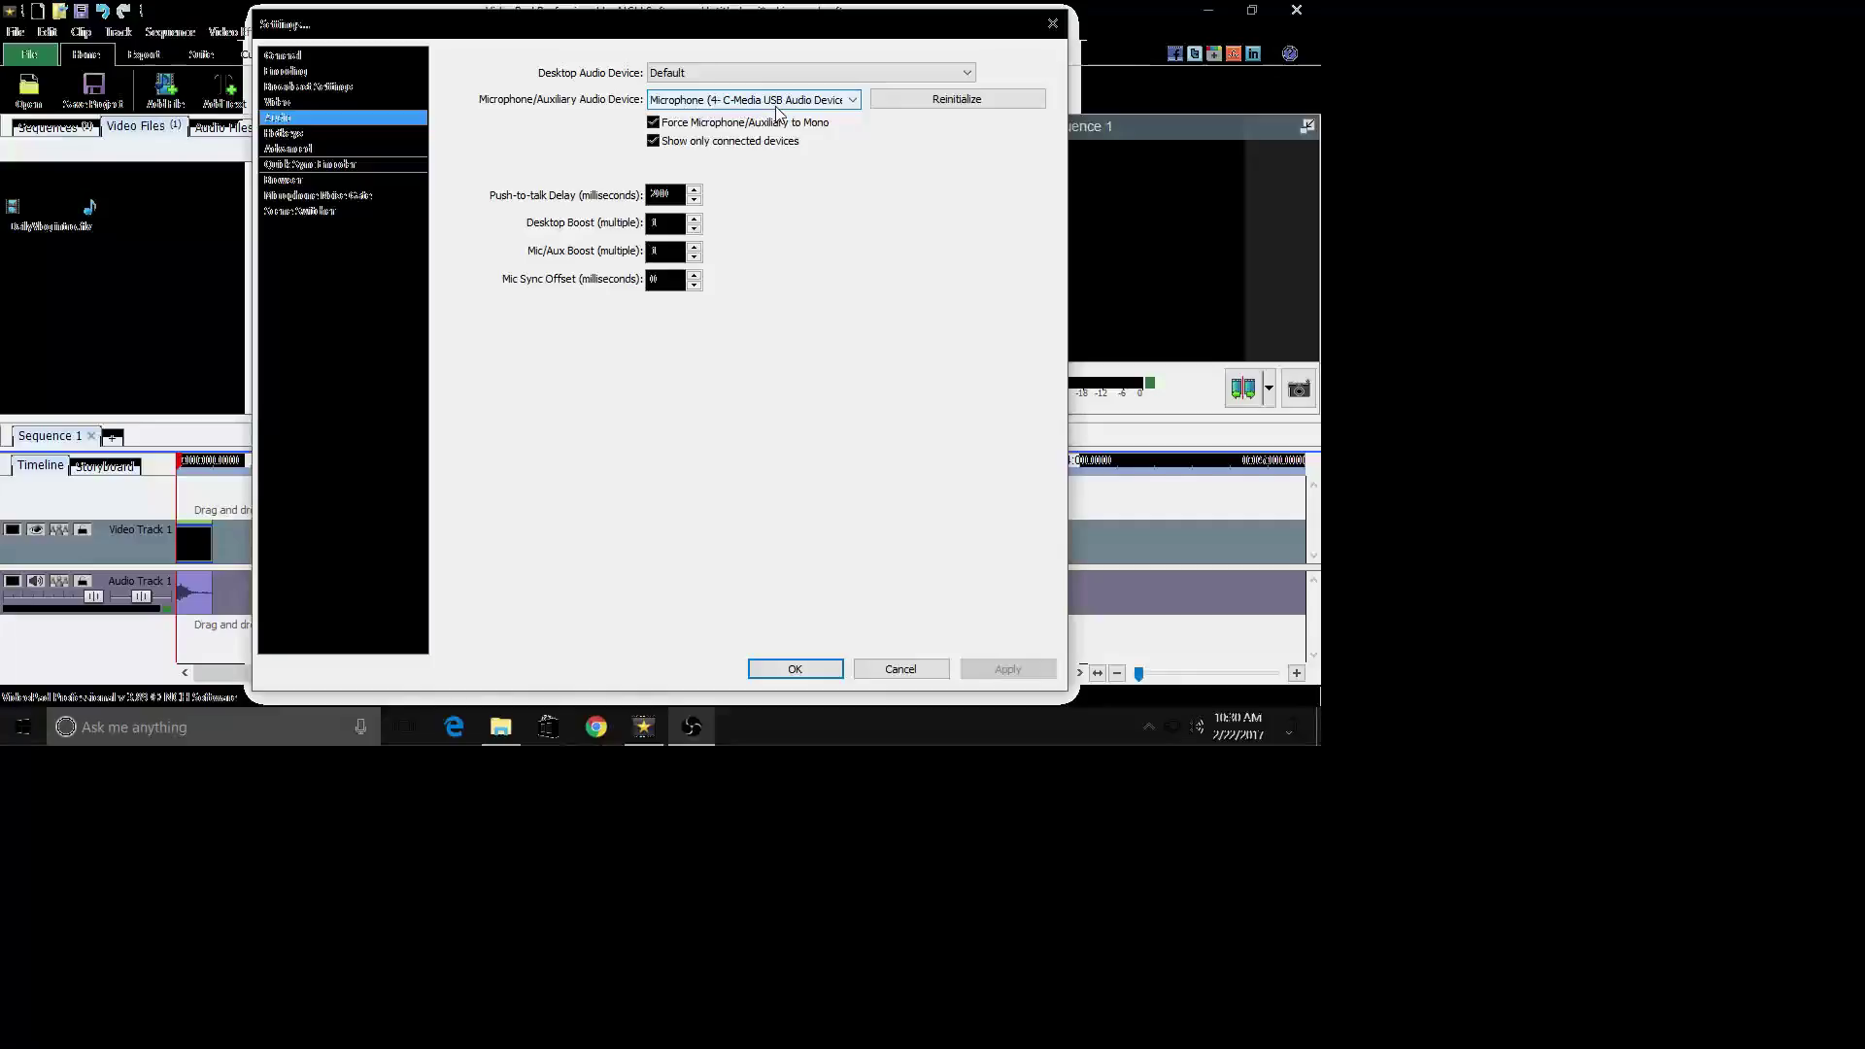
pyautogui.click(851, 101)
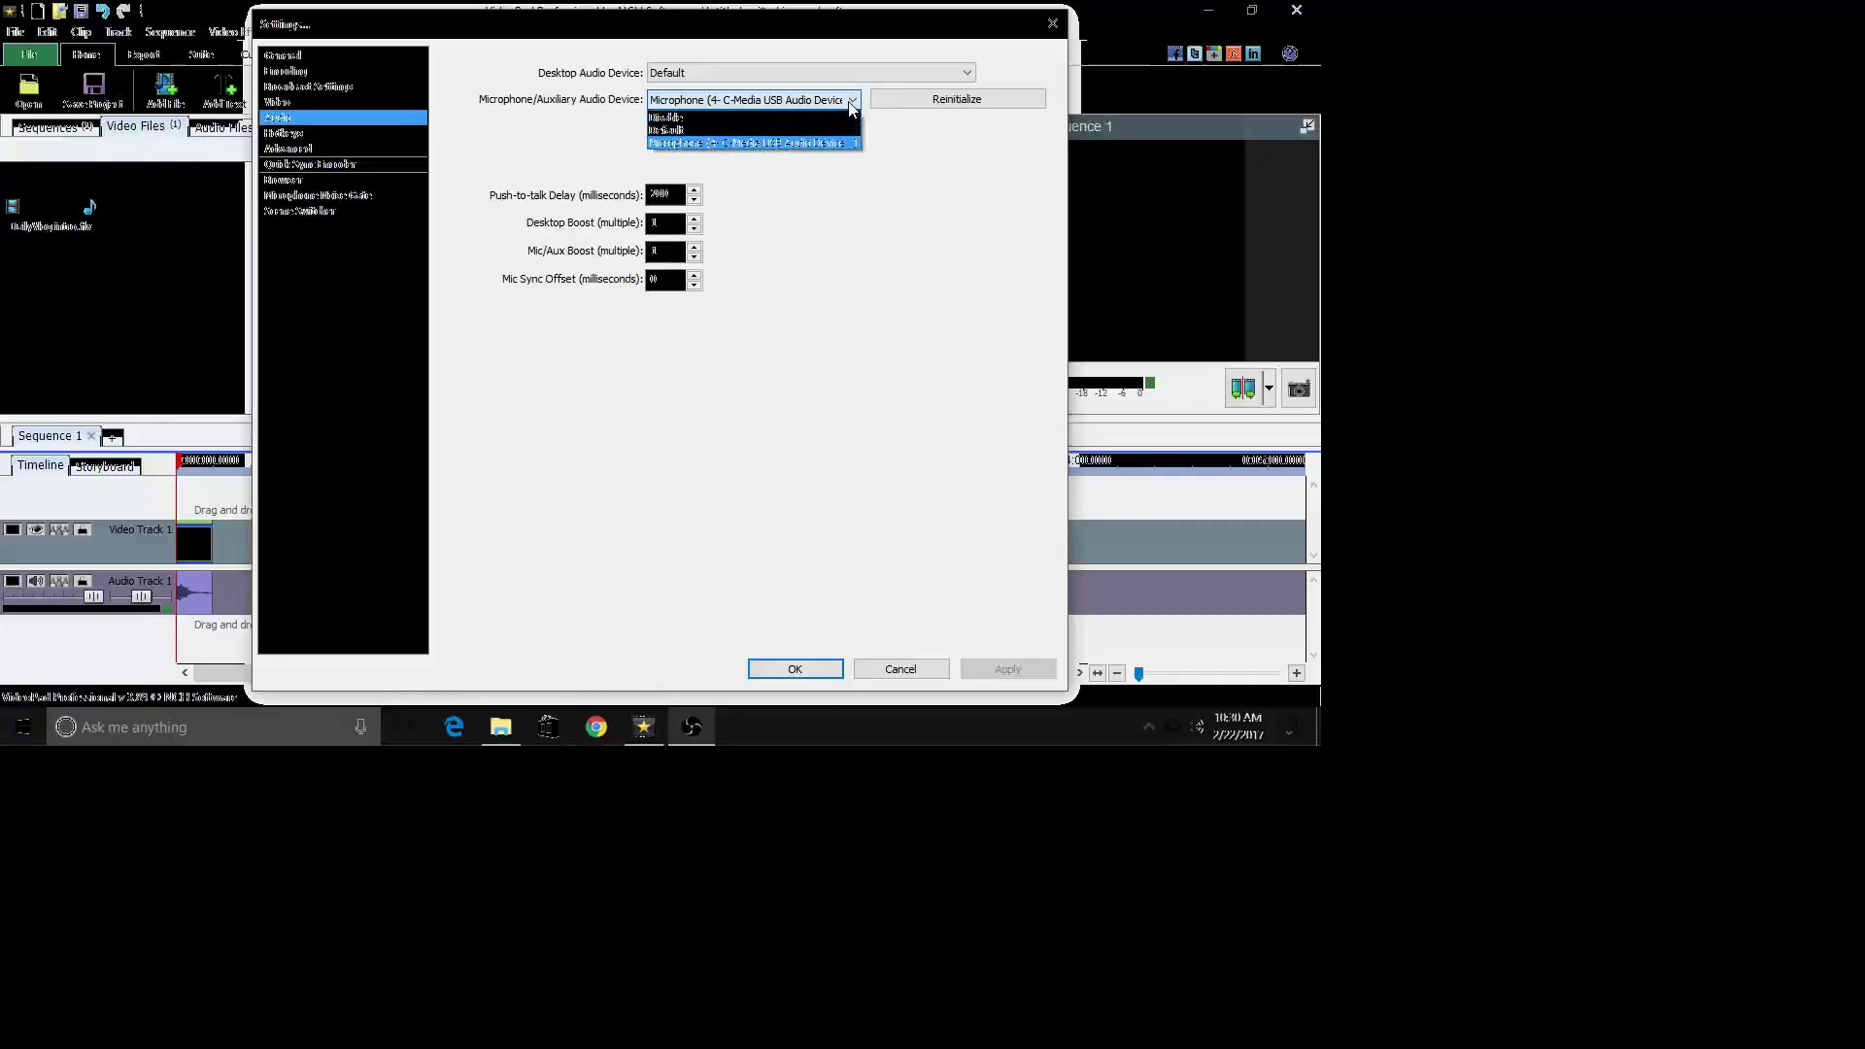
pyautogui.click(851, 101)
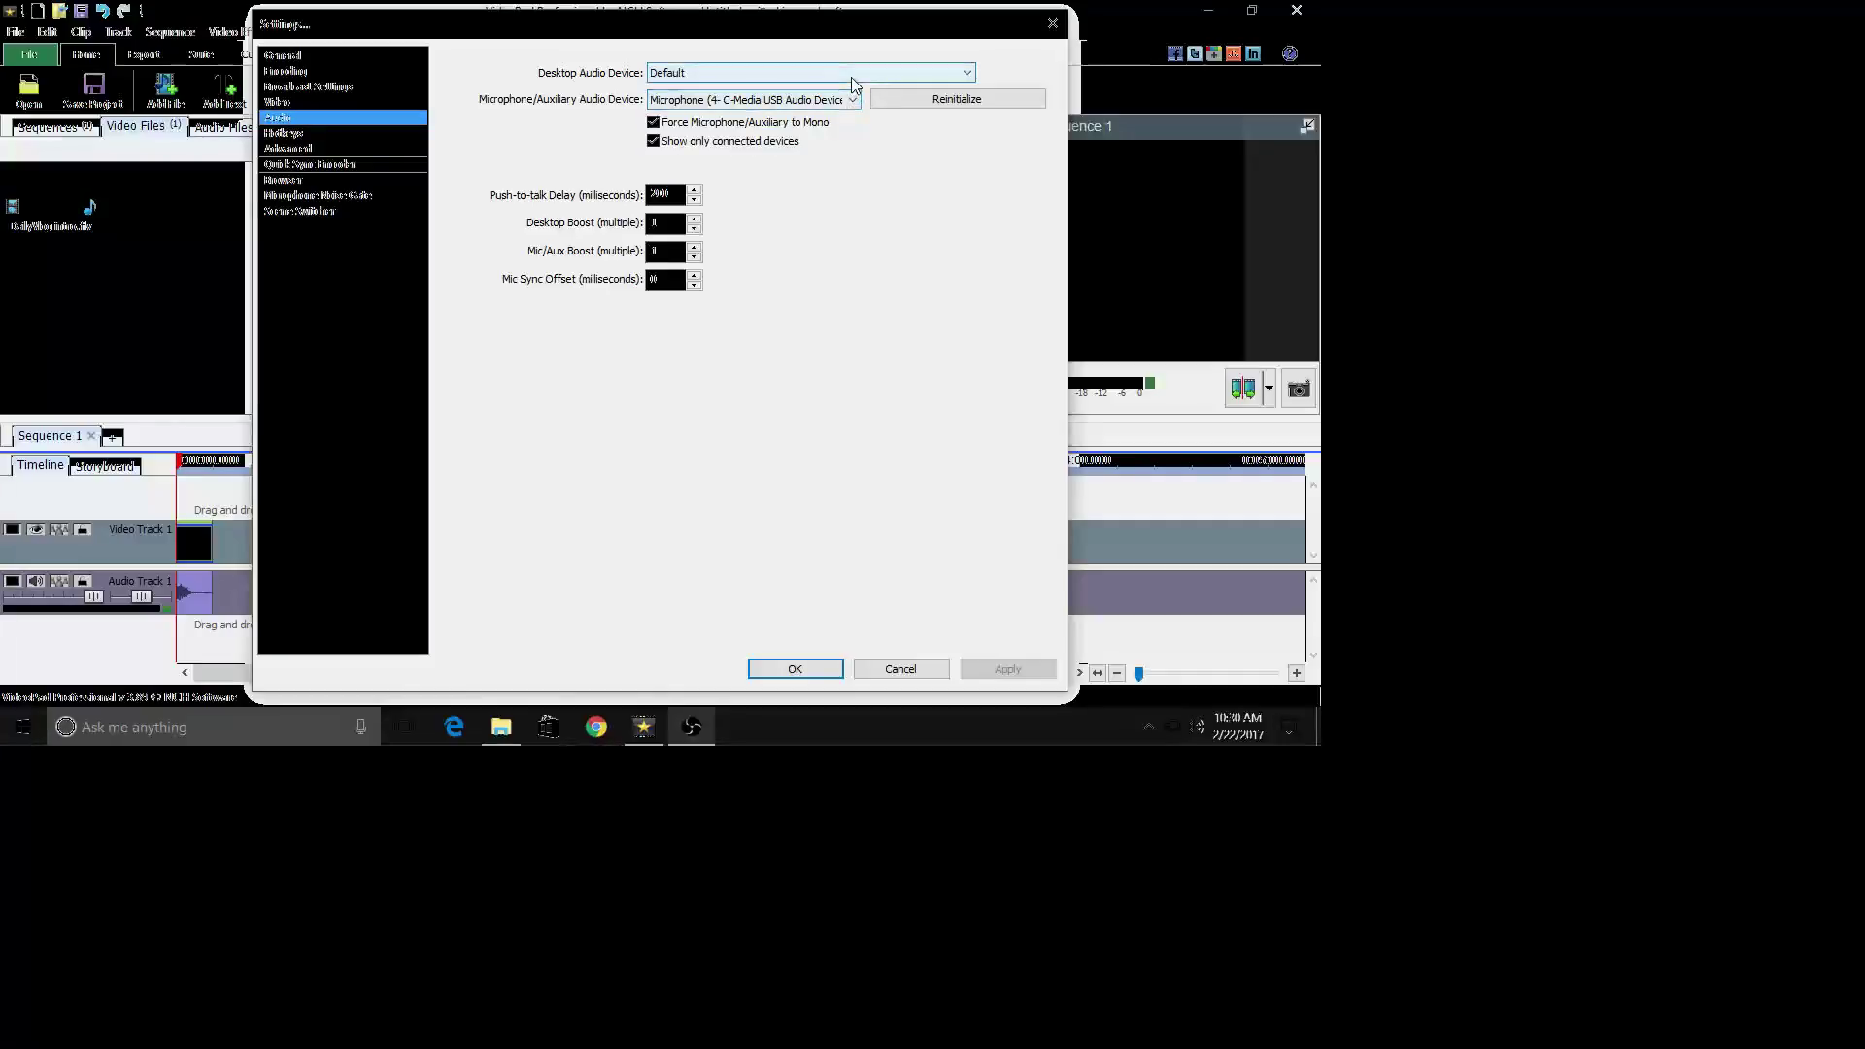
# Set the desktop audio device to ZORAN MATRIX-4 (NVIDIA High Definition Audio) and apply the settings
pyautogui.click(853, 84)
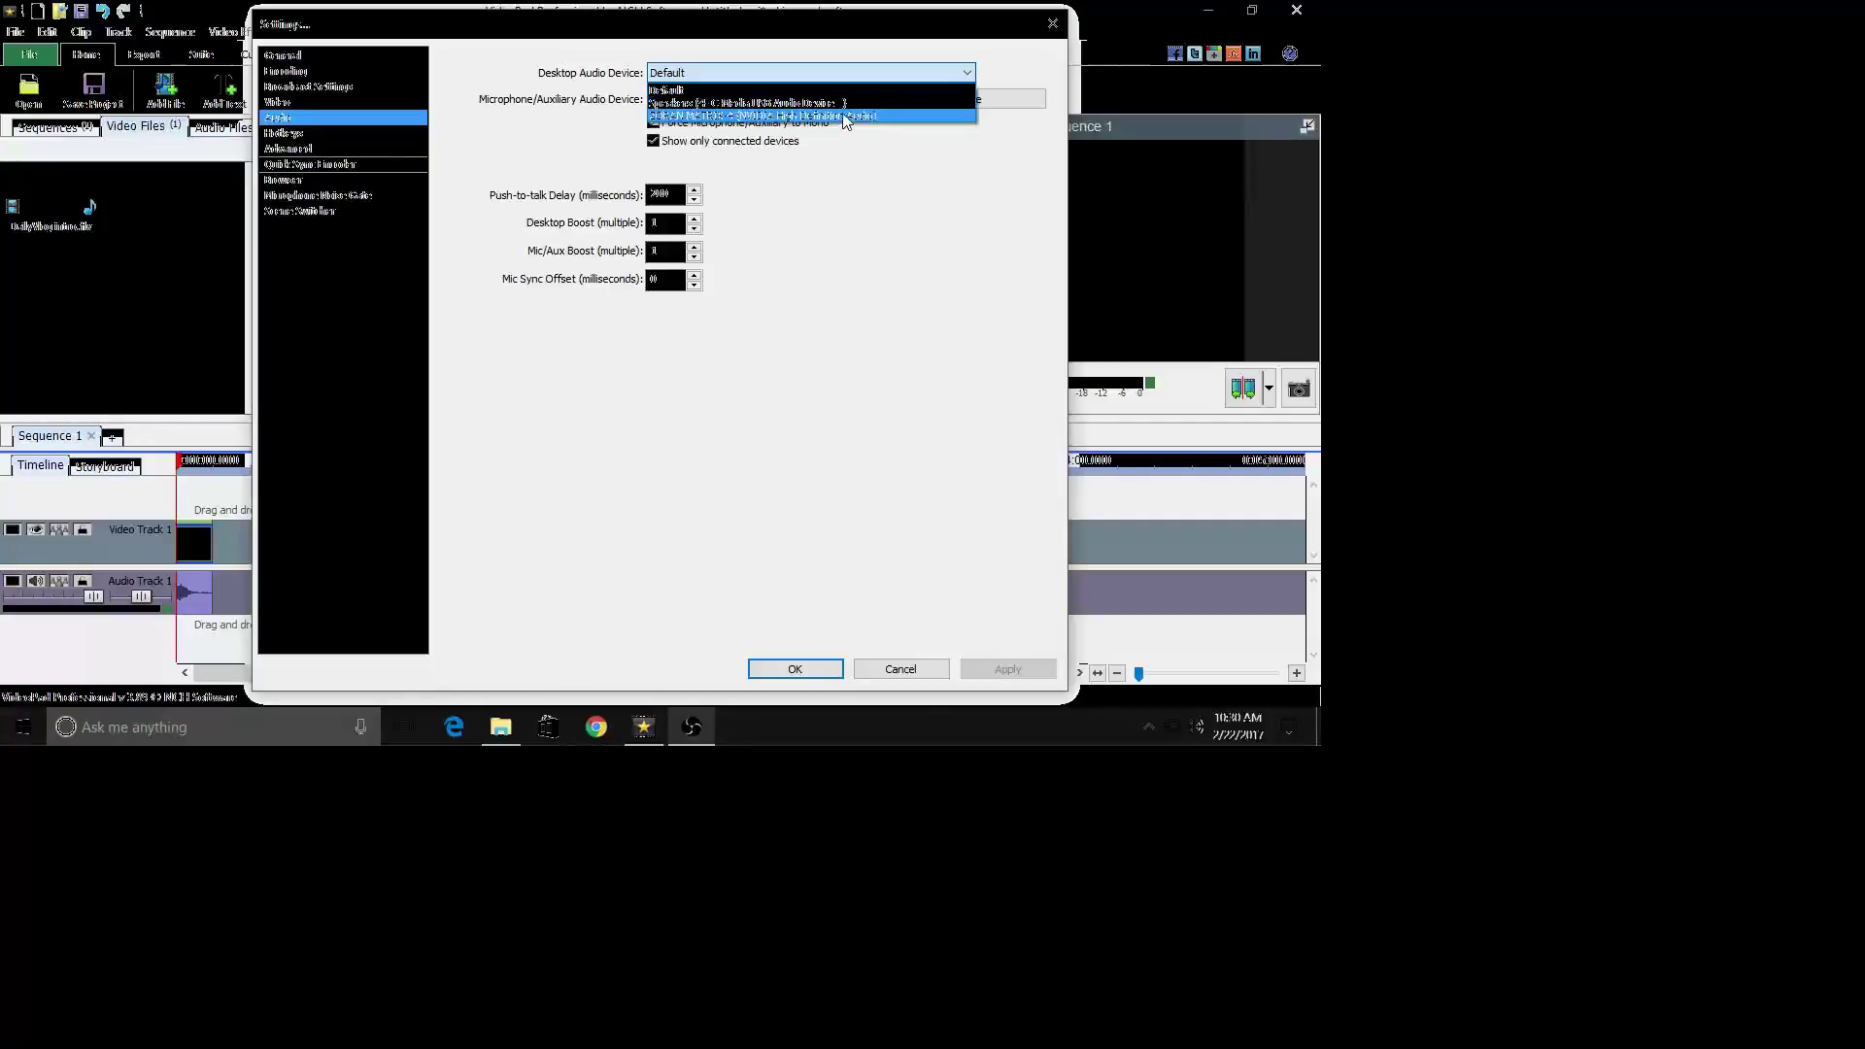
pyautogui.click(841, 90)
pyautogui.click(837, 76)
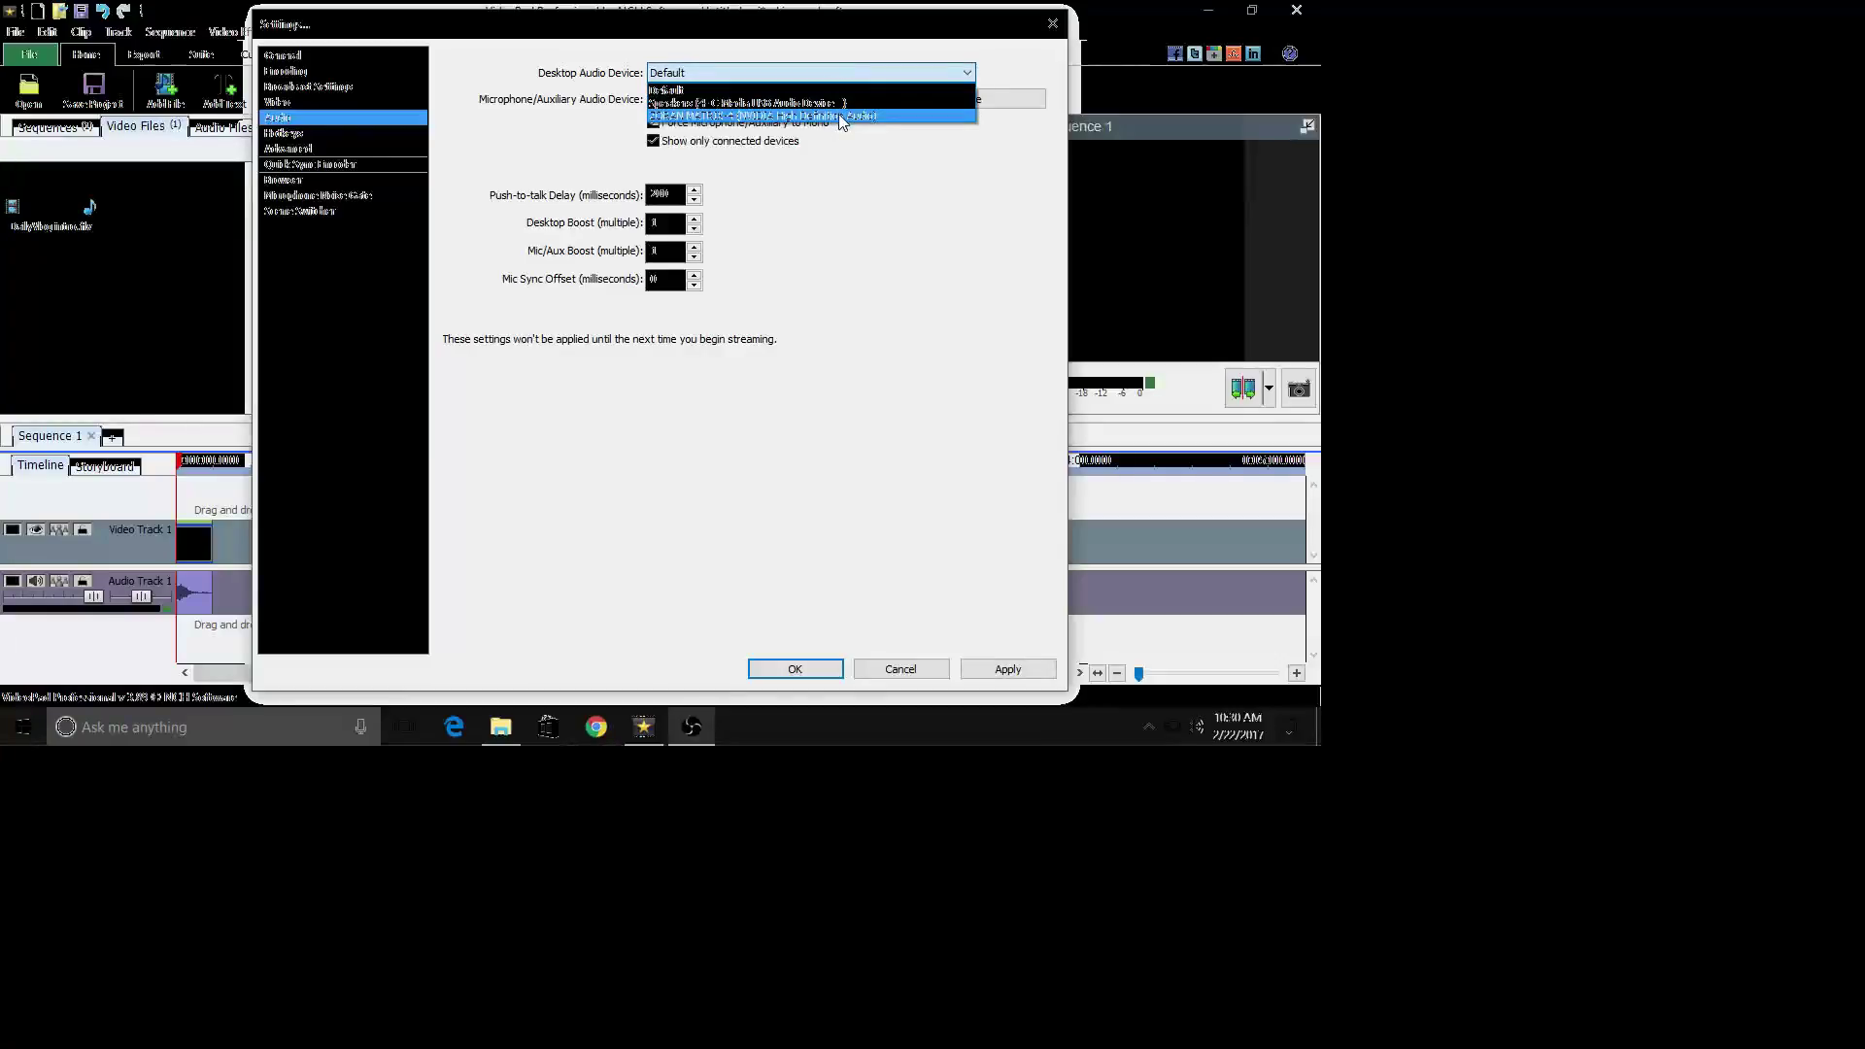
pyautogui.click(841, 115)
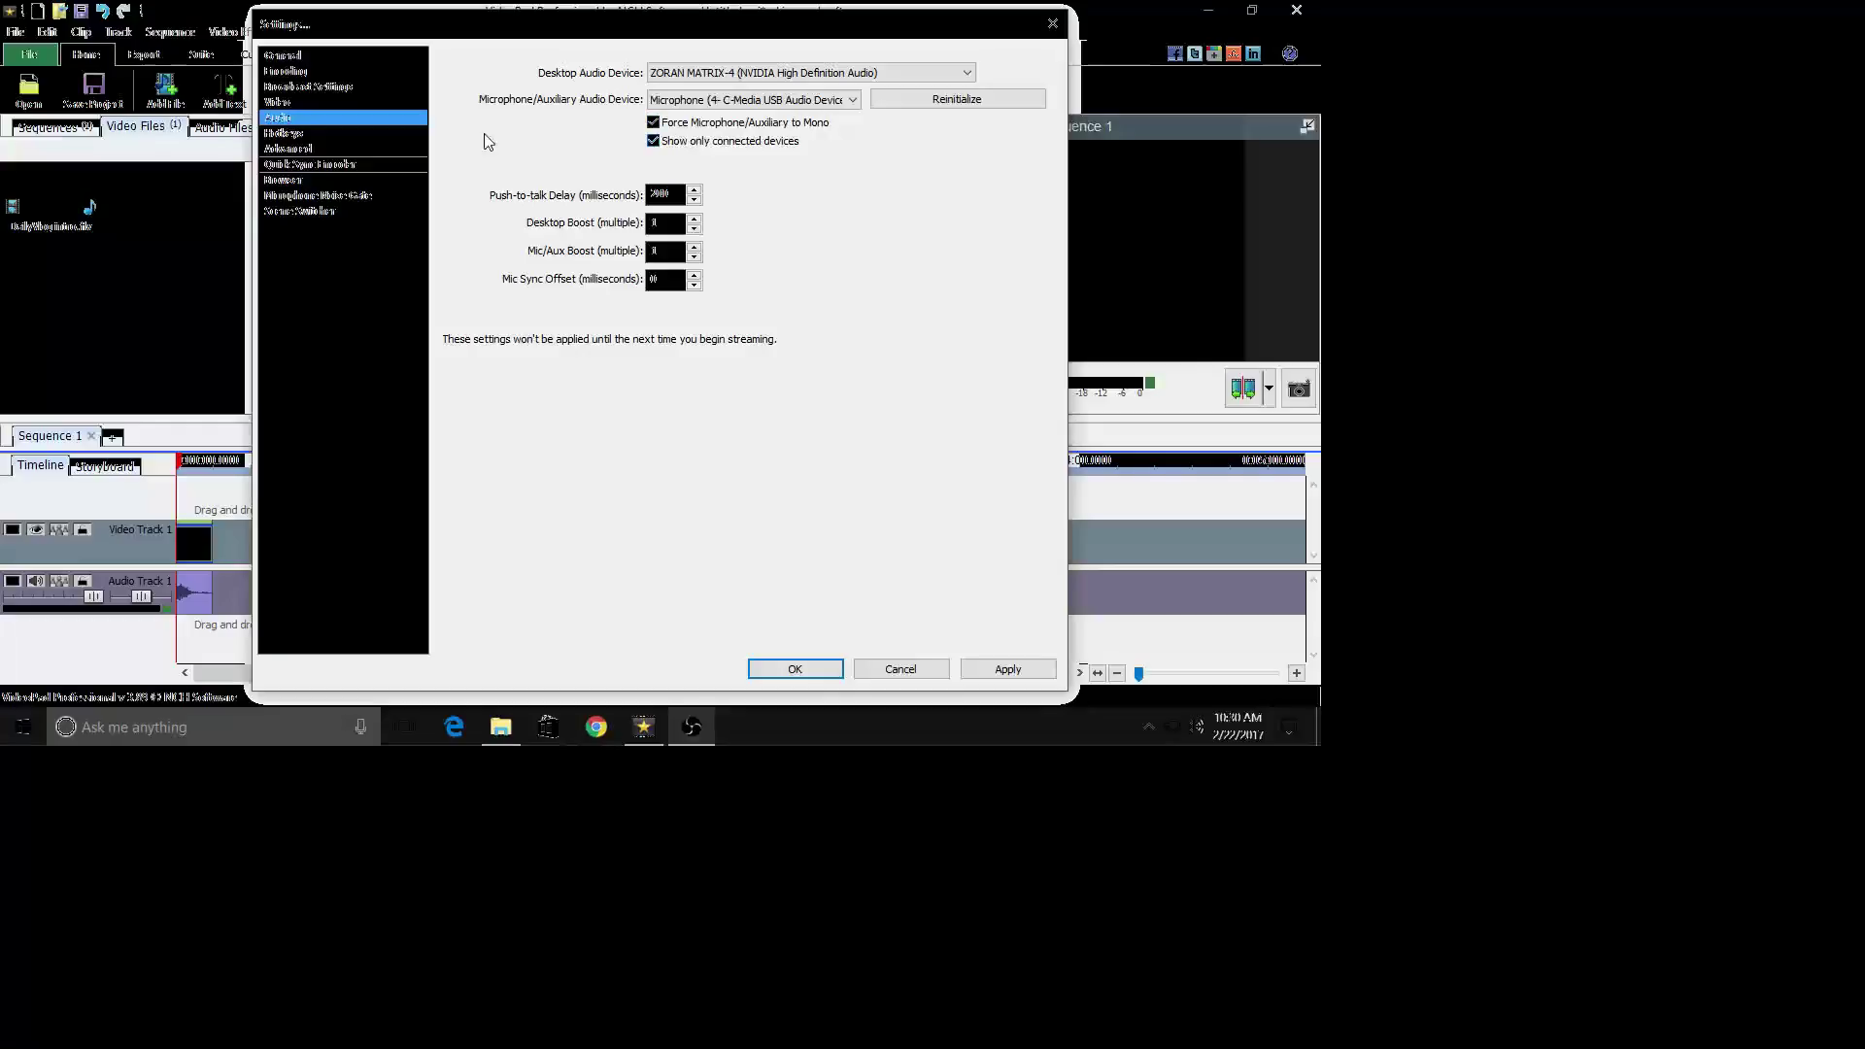
pyautogui.click(1010, 670)
pyautogui.click(825, 670)
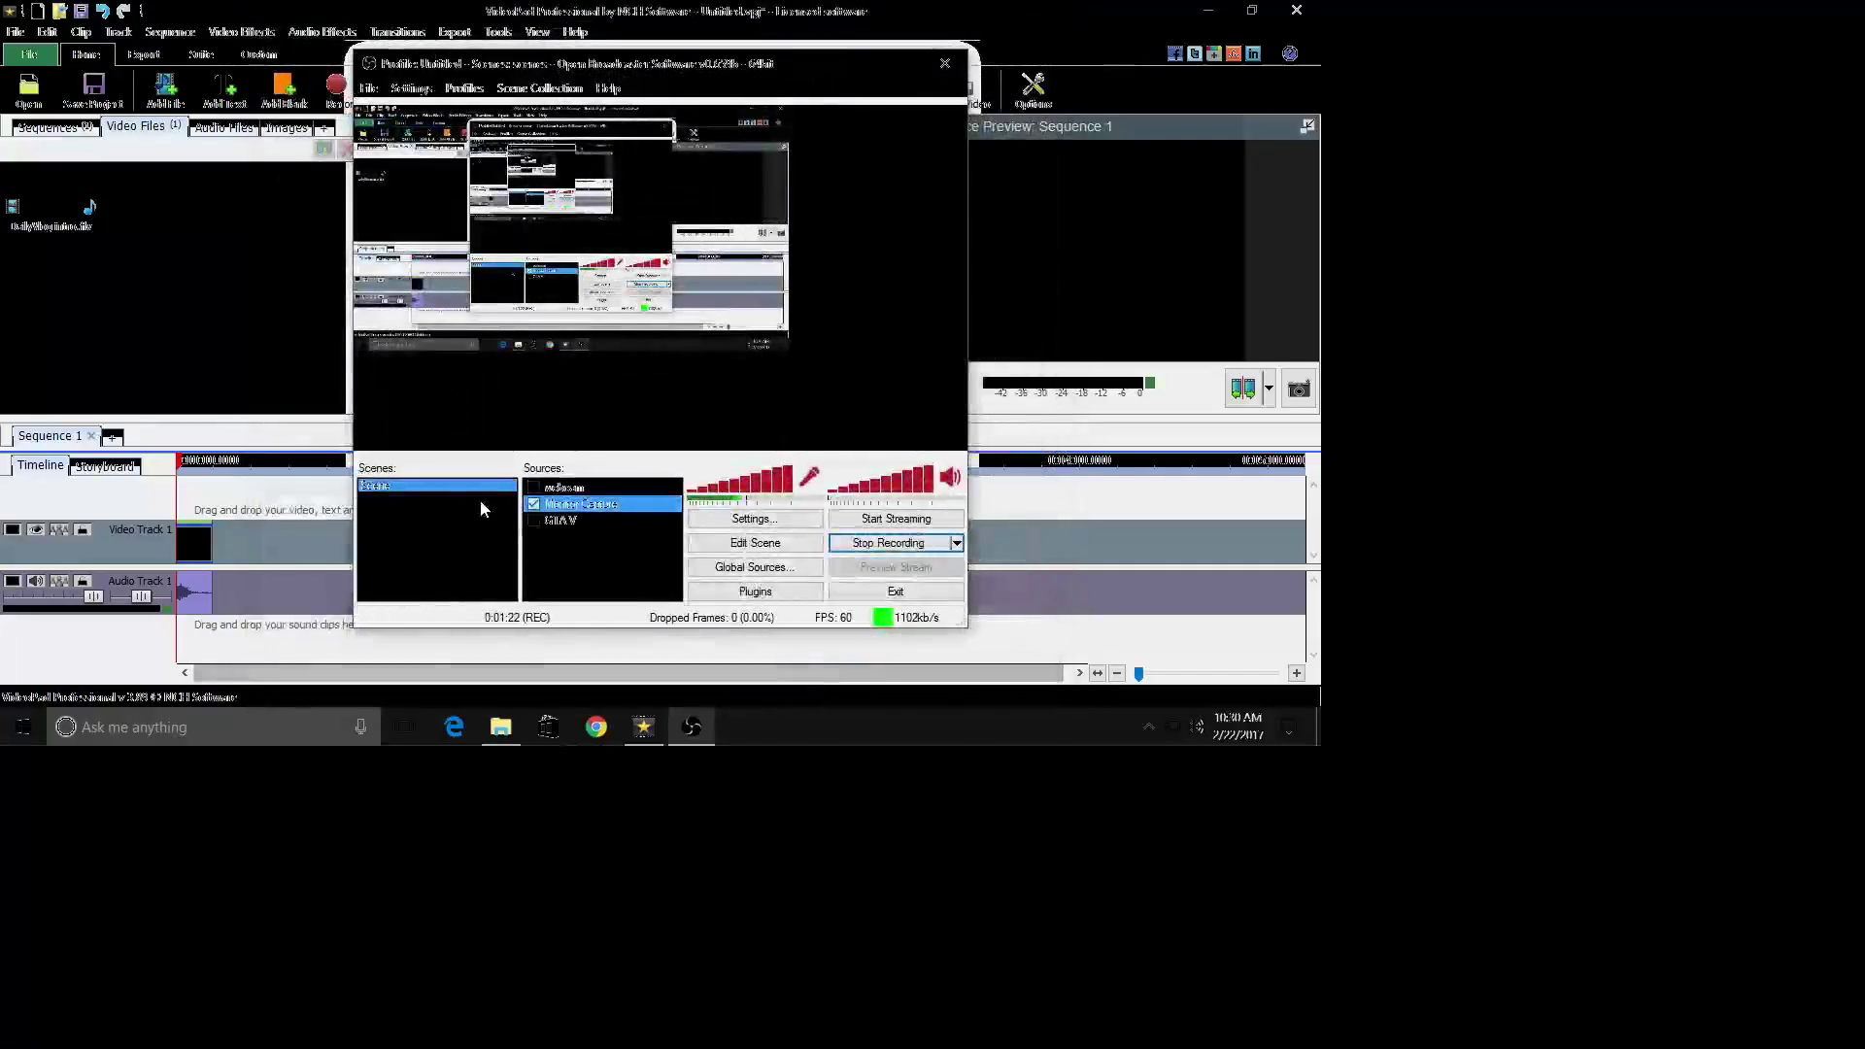
# Enable Encode in Full Range in the advanced settings and save the change
pyautogui.click(410, 88)
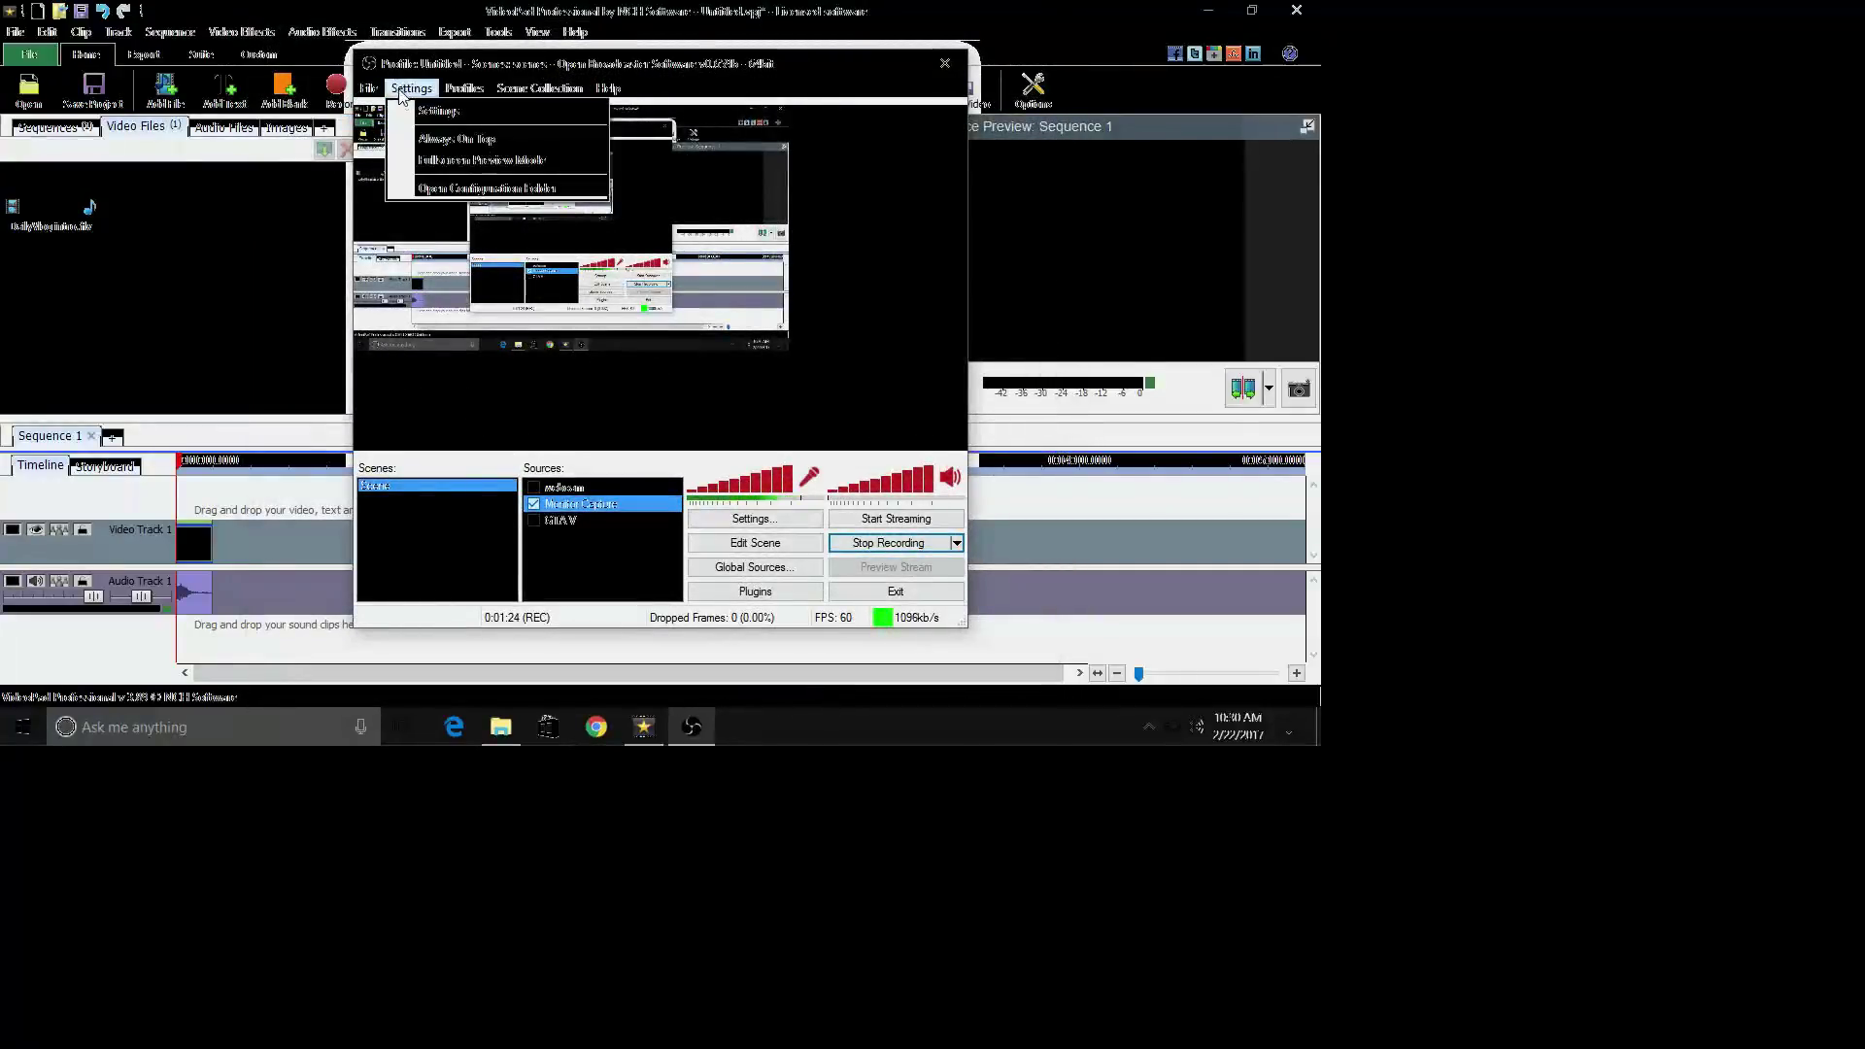
pyautogui.click(408, 108)
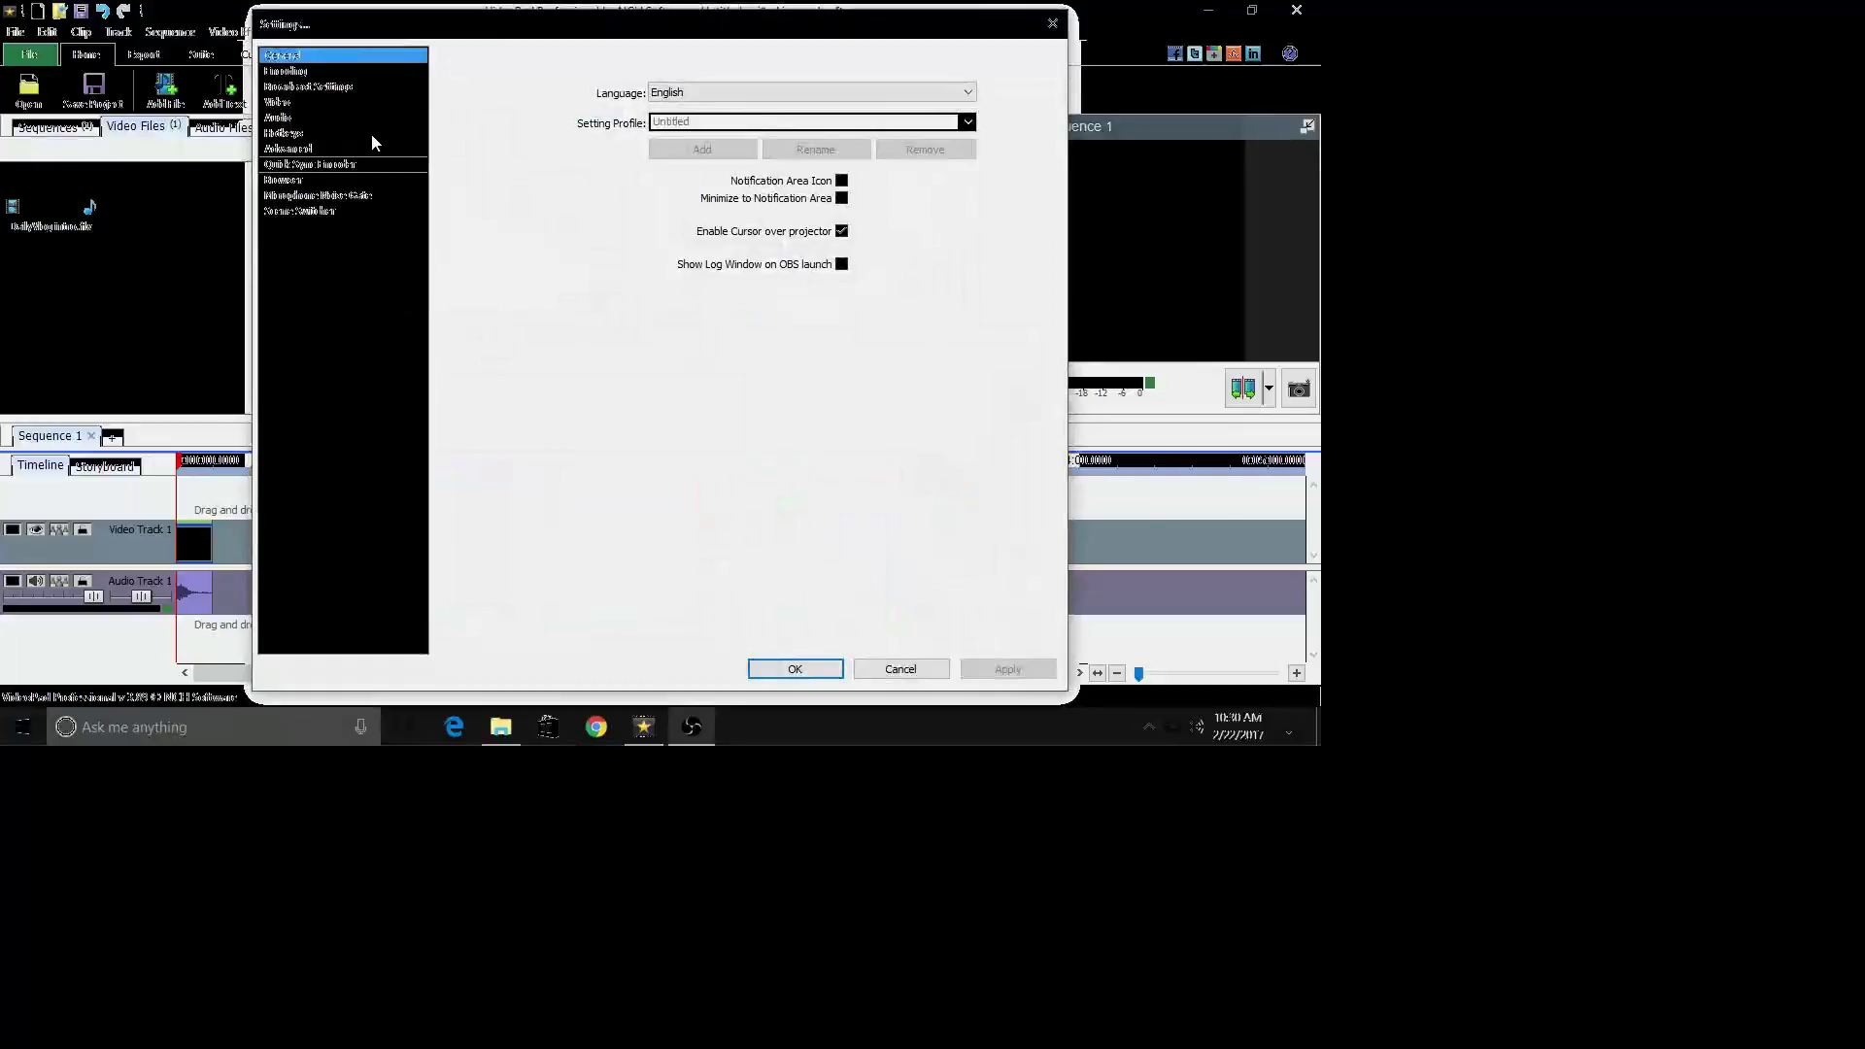
pyautogui.click(299, 136)
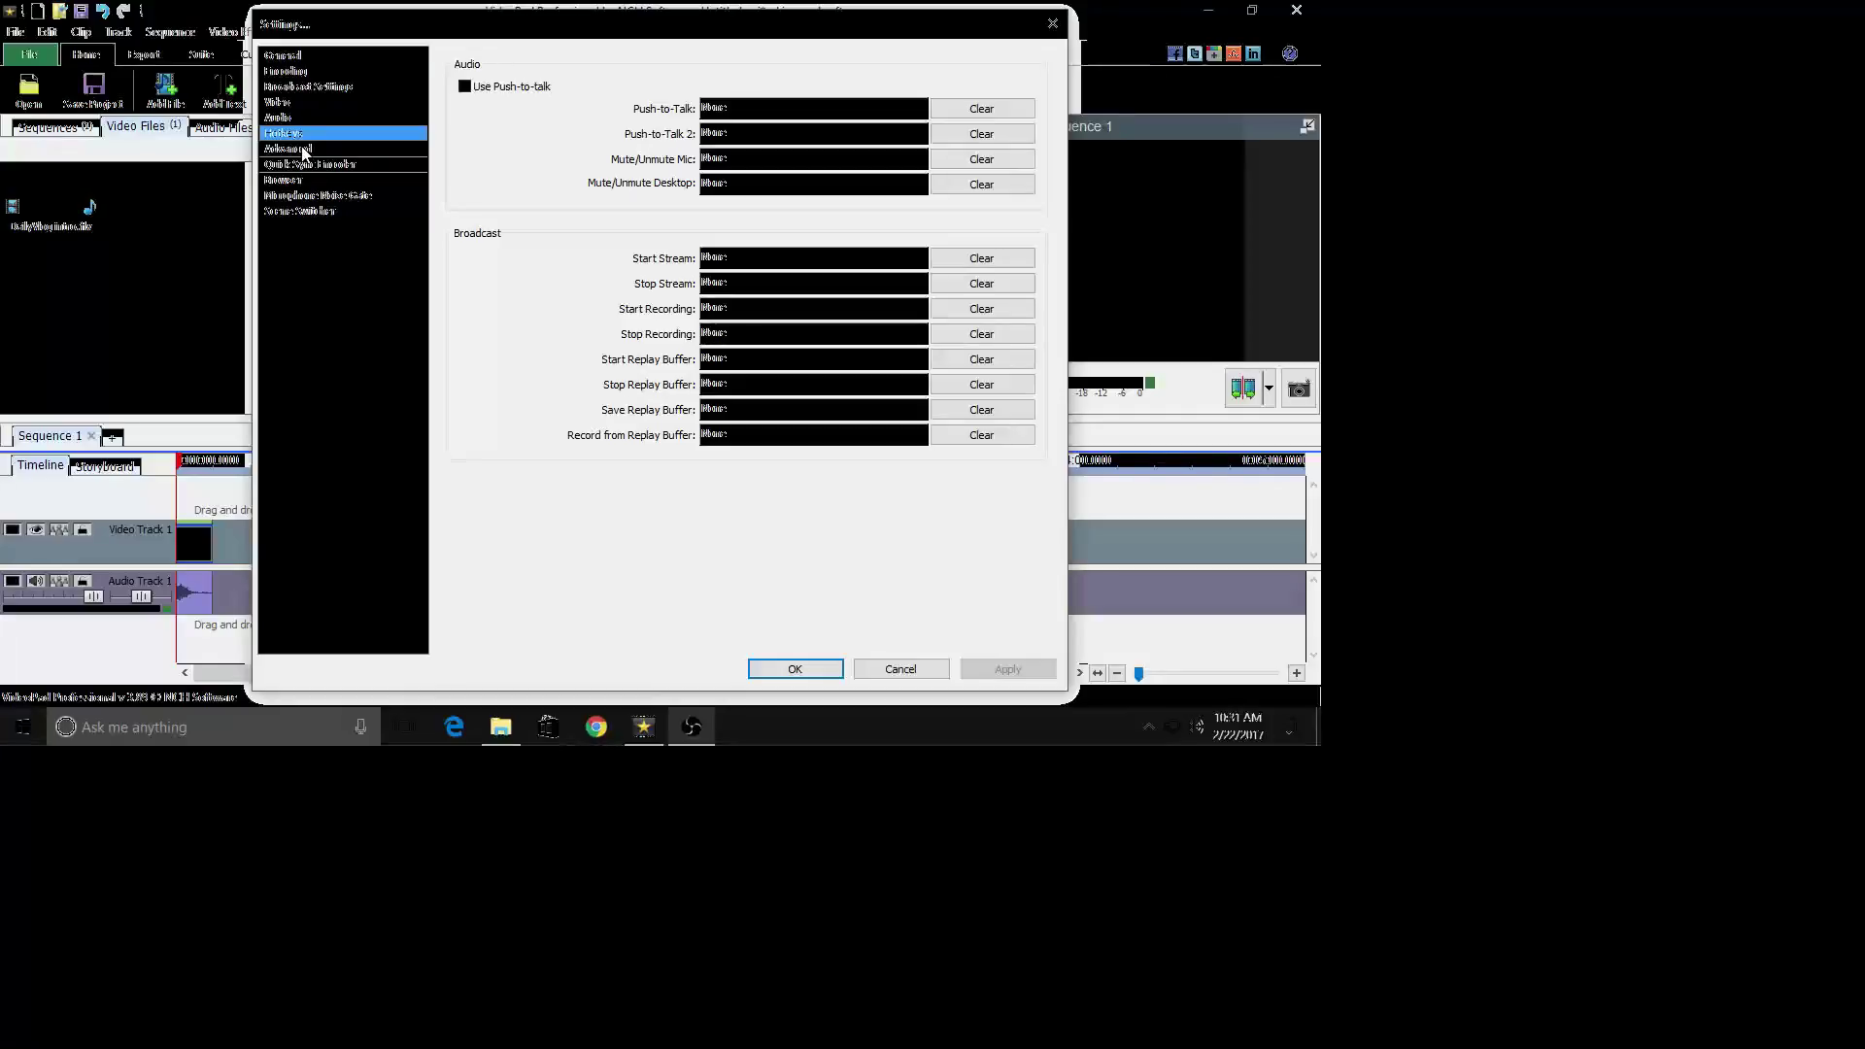
pyautogui.click(304, 151)
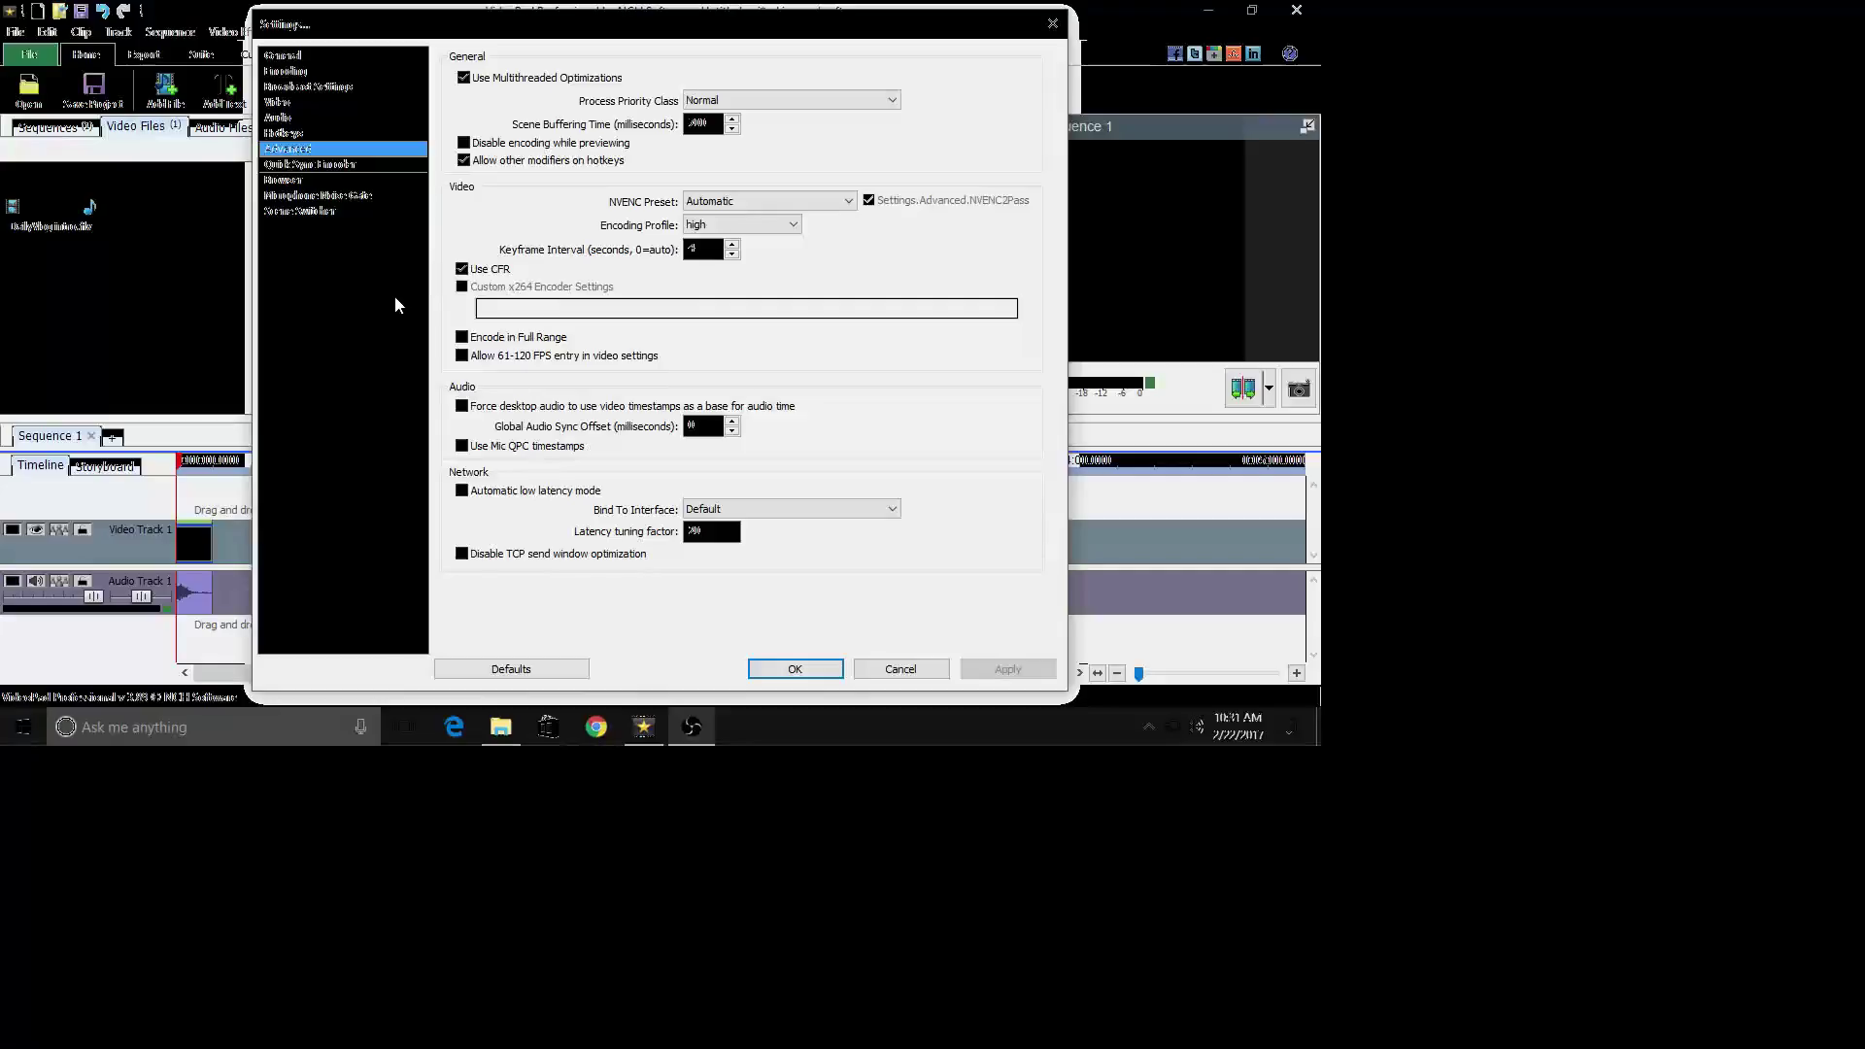
pyautogui.click(462, 338)
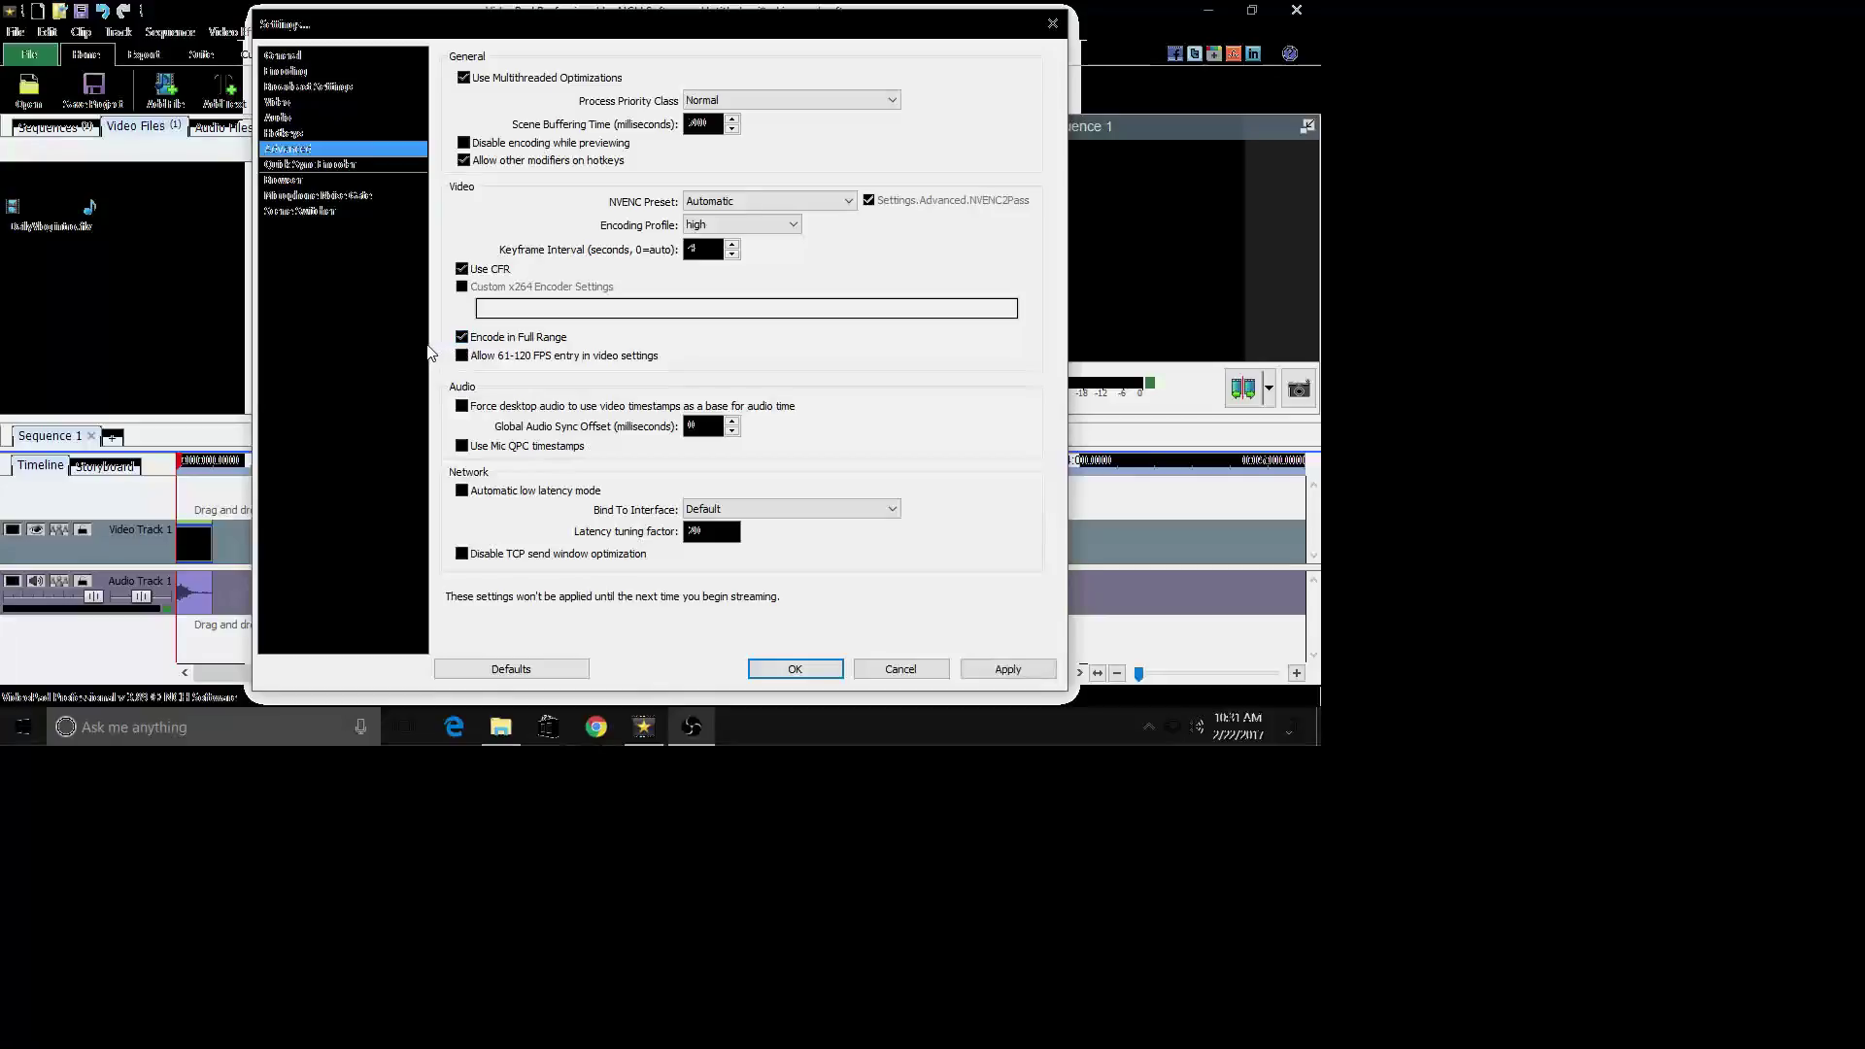
pyautogui.click(332, 165)
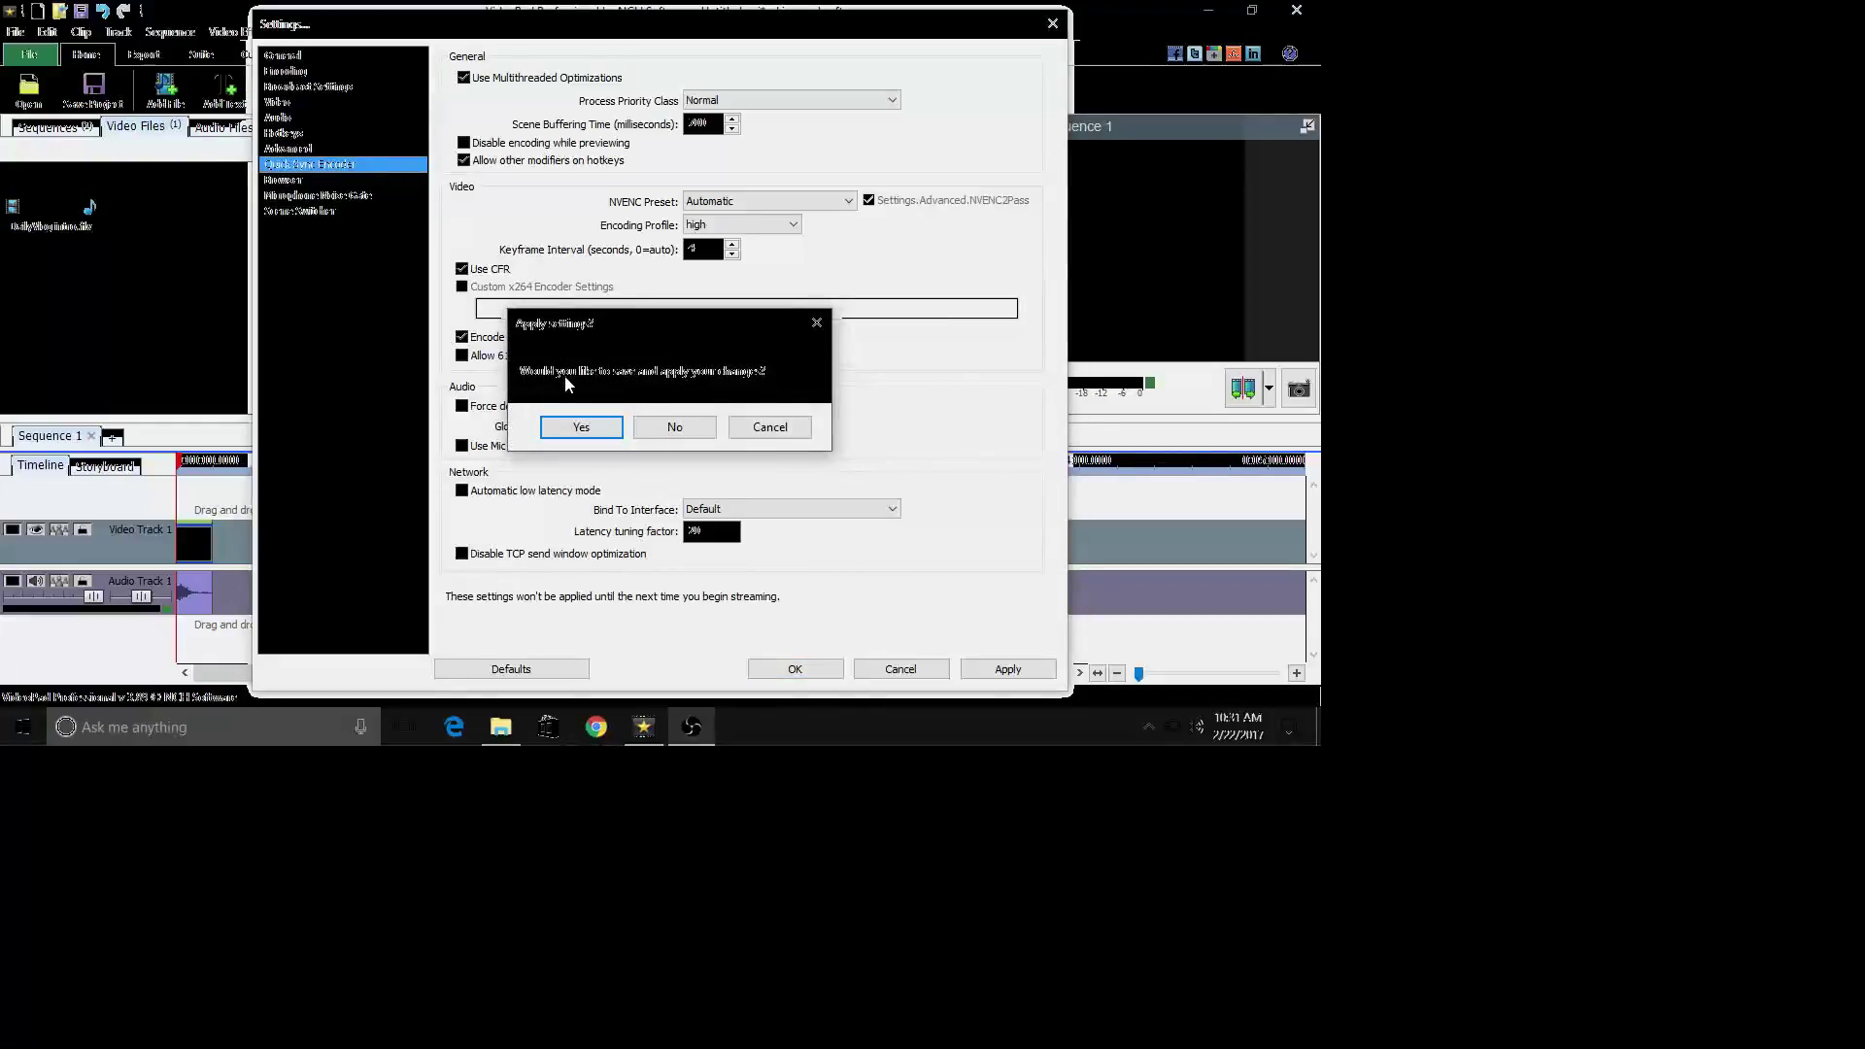
pyautogui.click(593, 428)
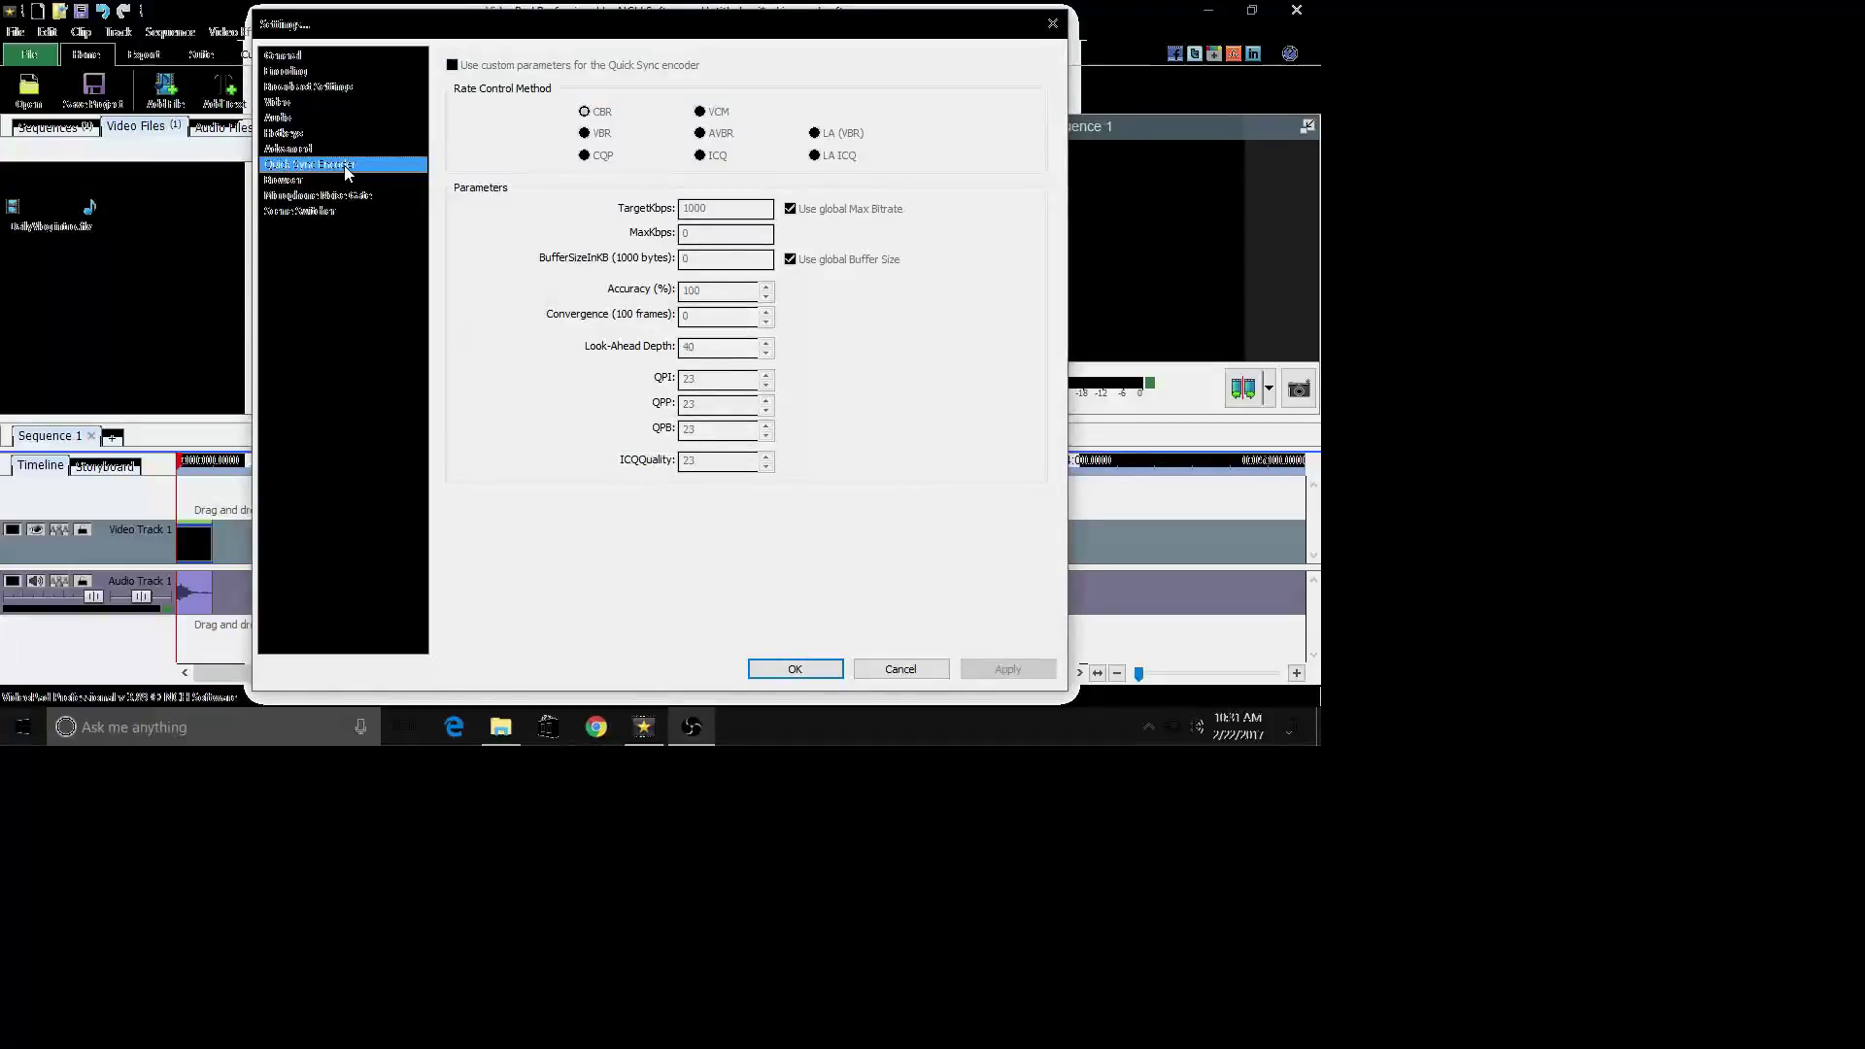
# Set the microphone noise gate's close threshold to -25 dB and open threshold to -19 dB, and apply the settings
pyautogui.click(297, 181)
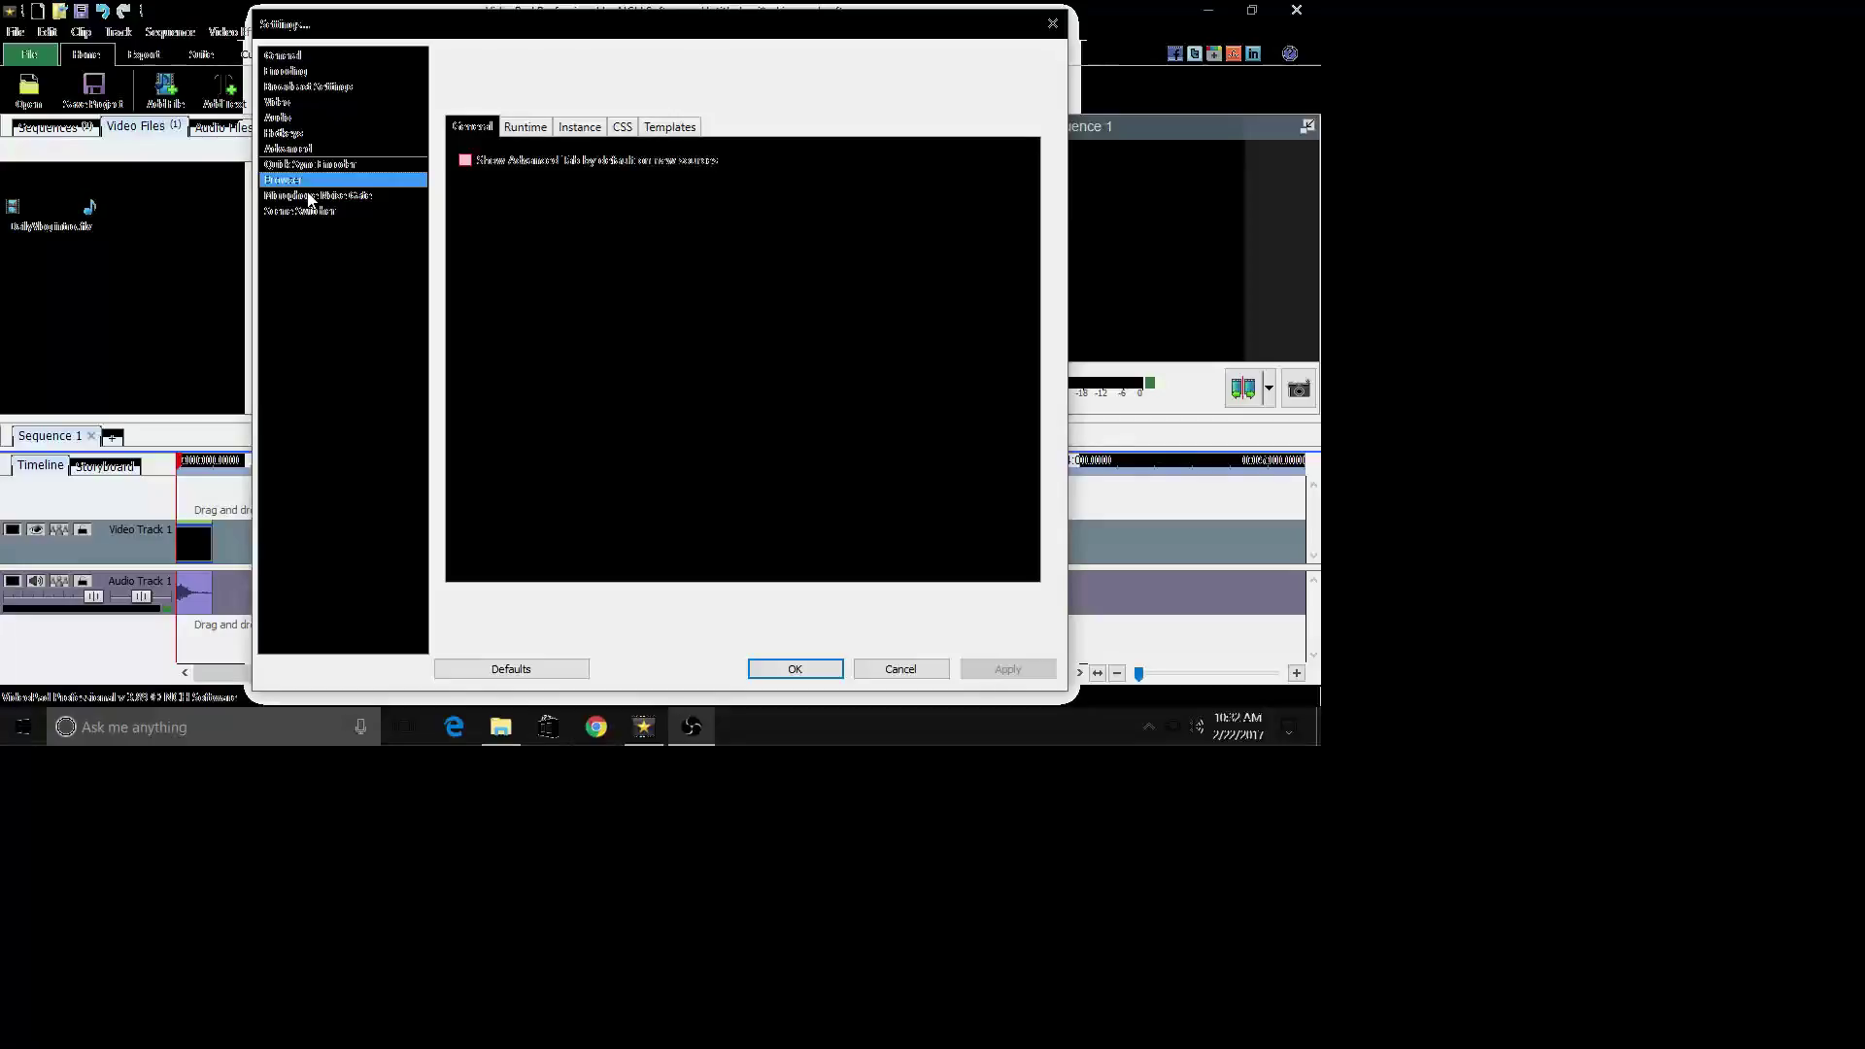
pyautogui.click(308, 196)
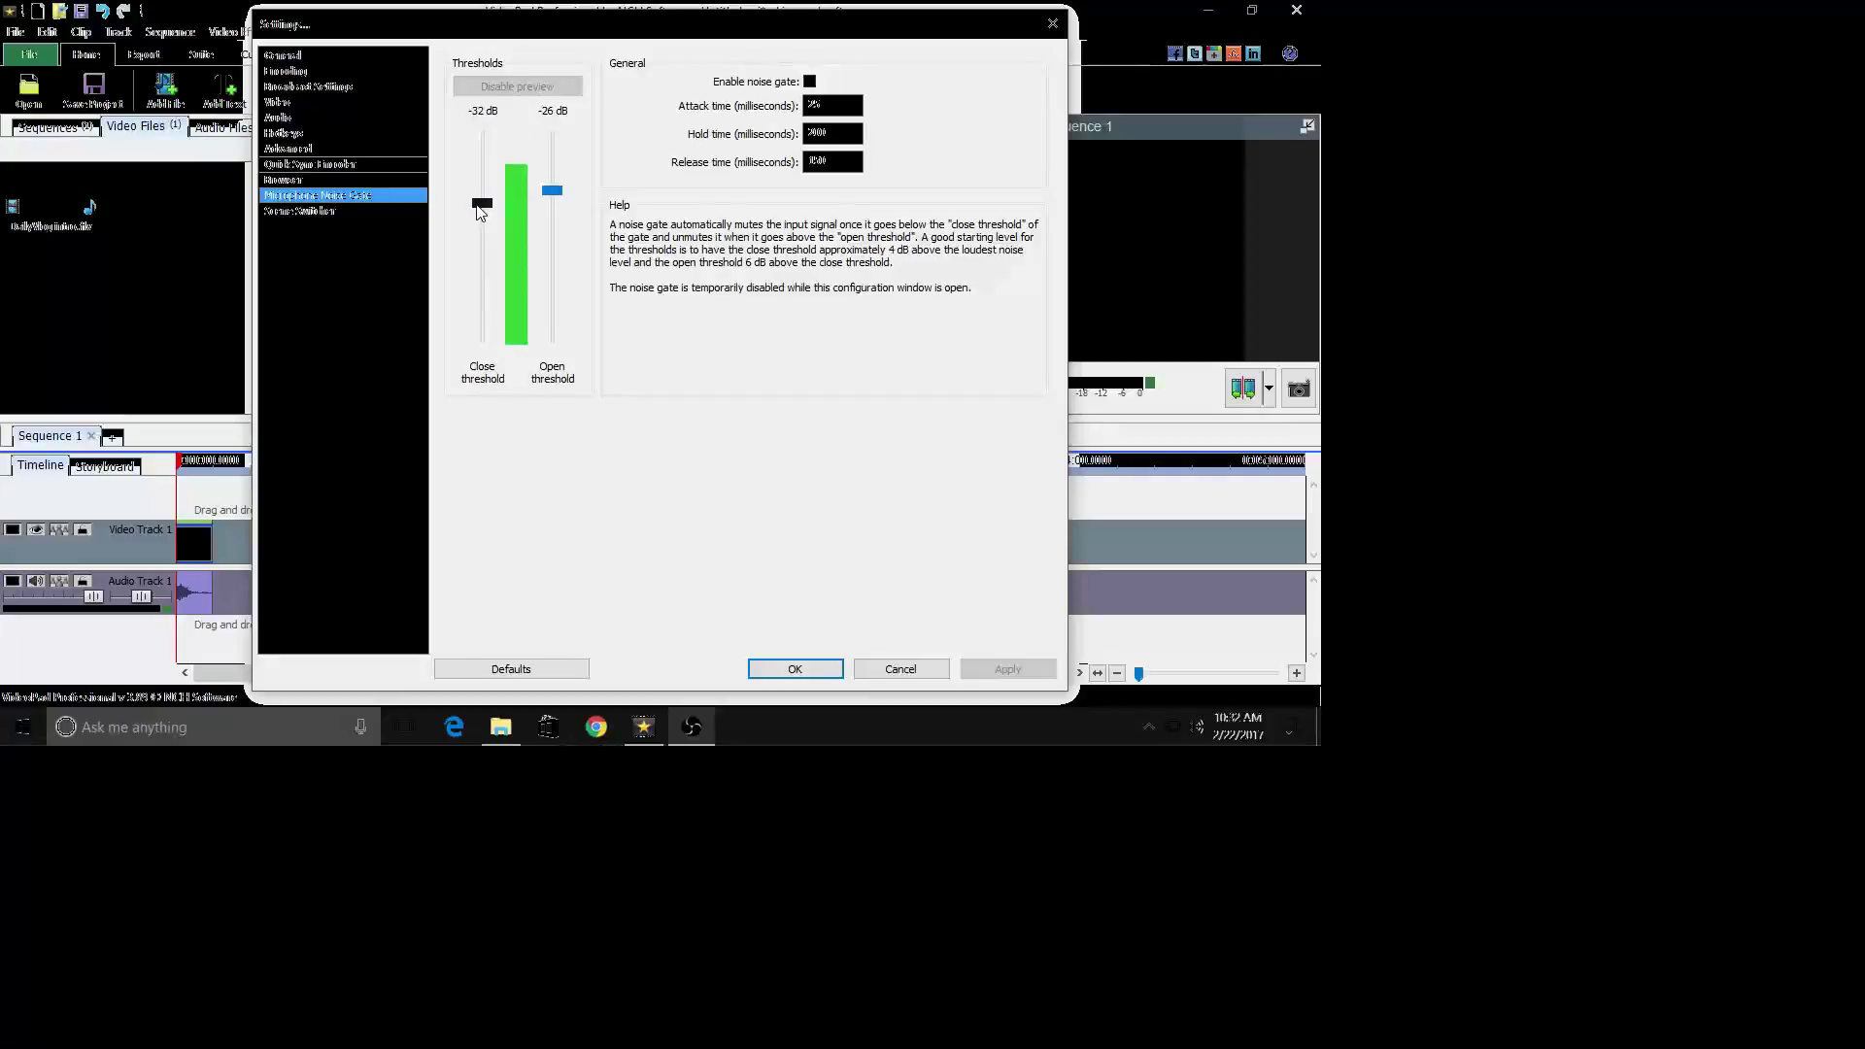
pyautogui.moveTo(477, 204); pyautogui.dragTo(480, 193)
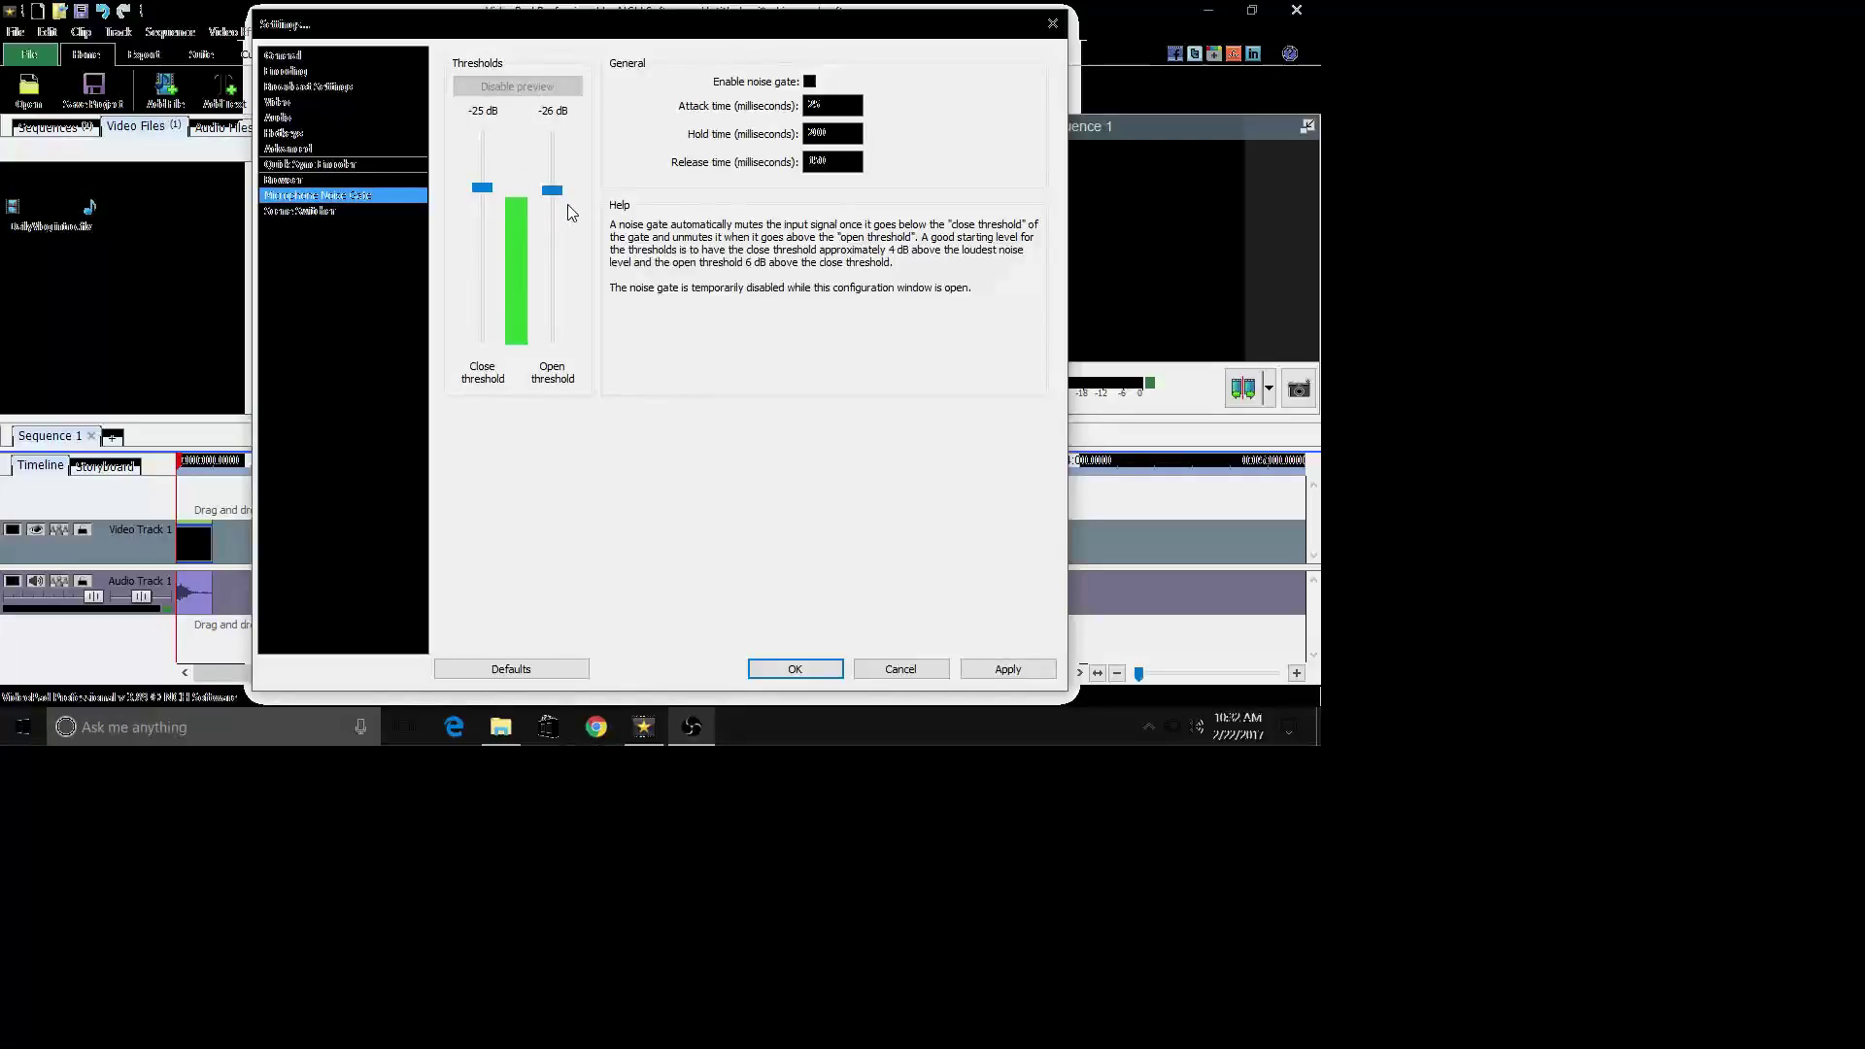
pyautogui.moveTo(559, 201); pyautogui.dragTo(559, 201)
pyautogui.click(553, 182)
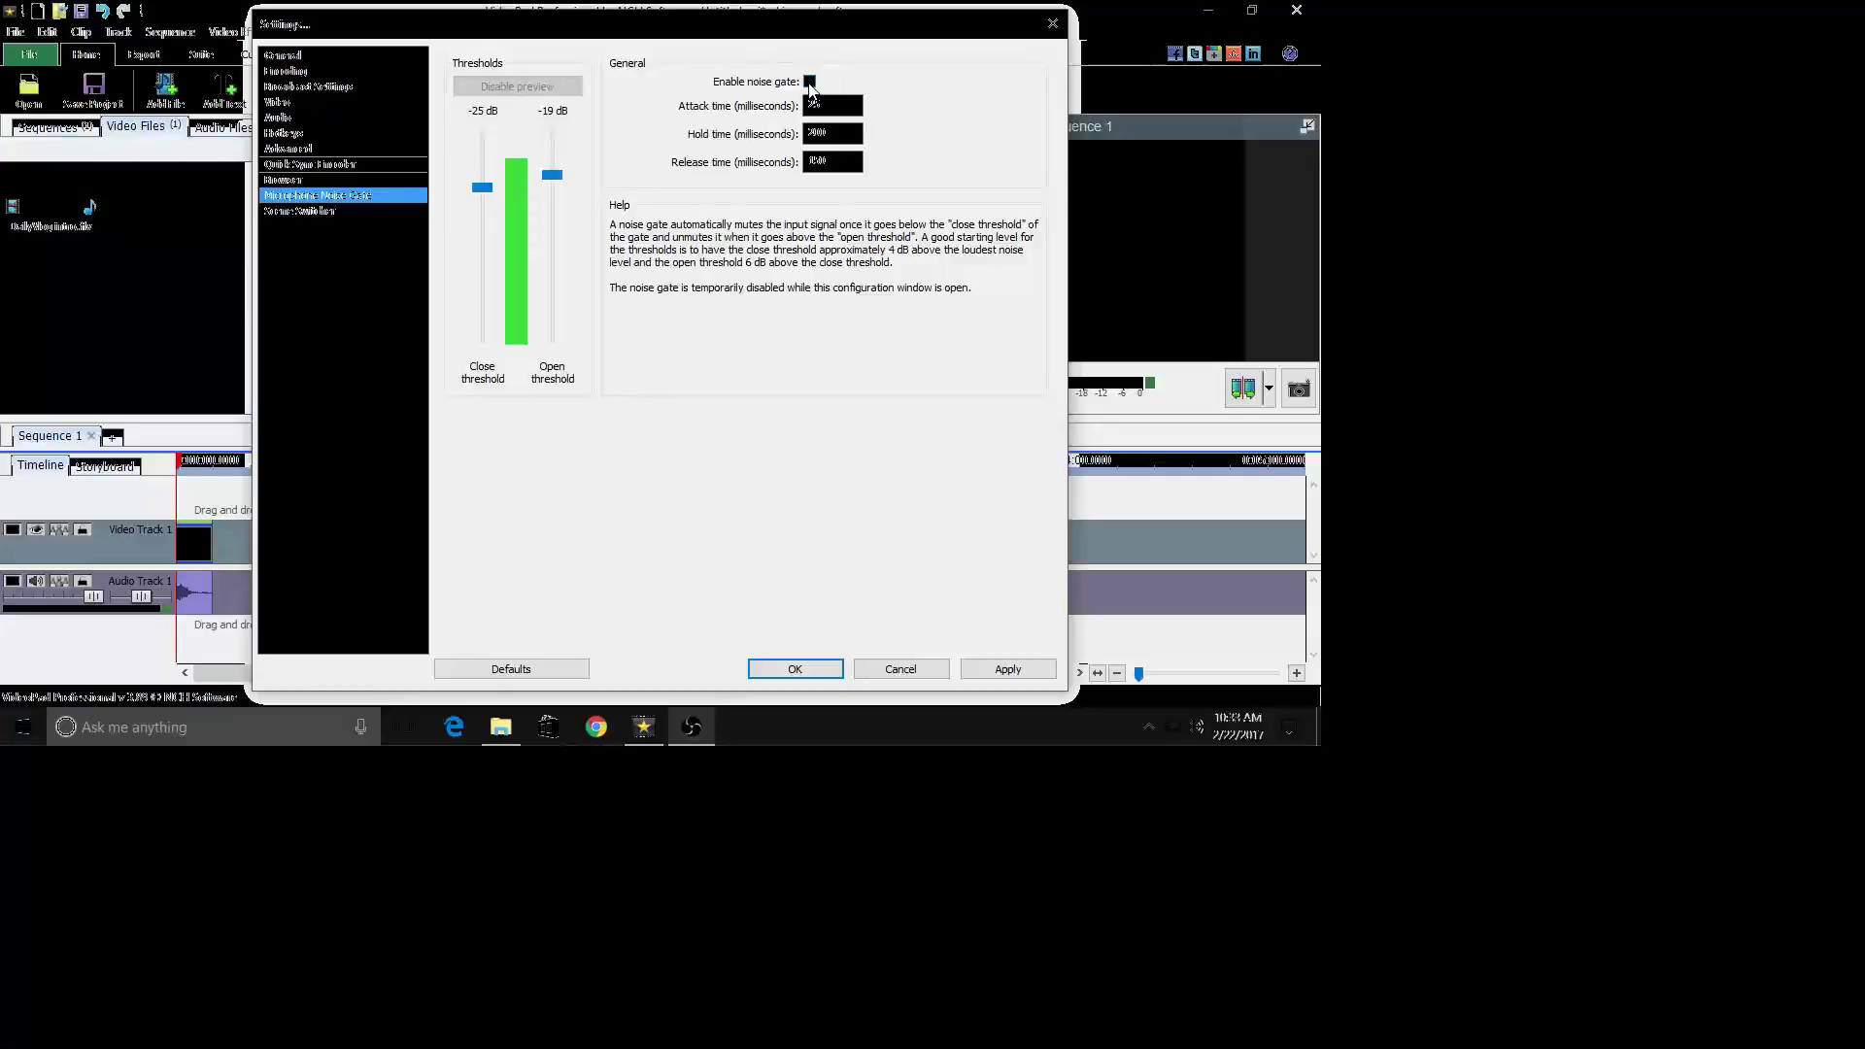
pyautogui.click(996, 670)
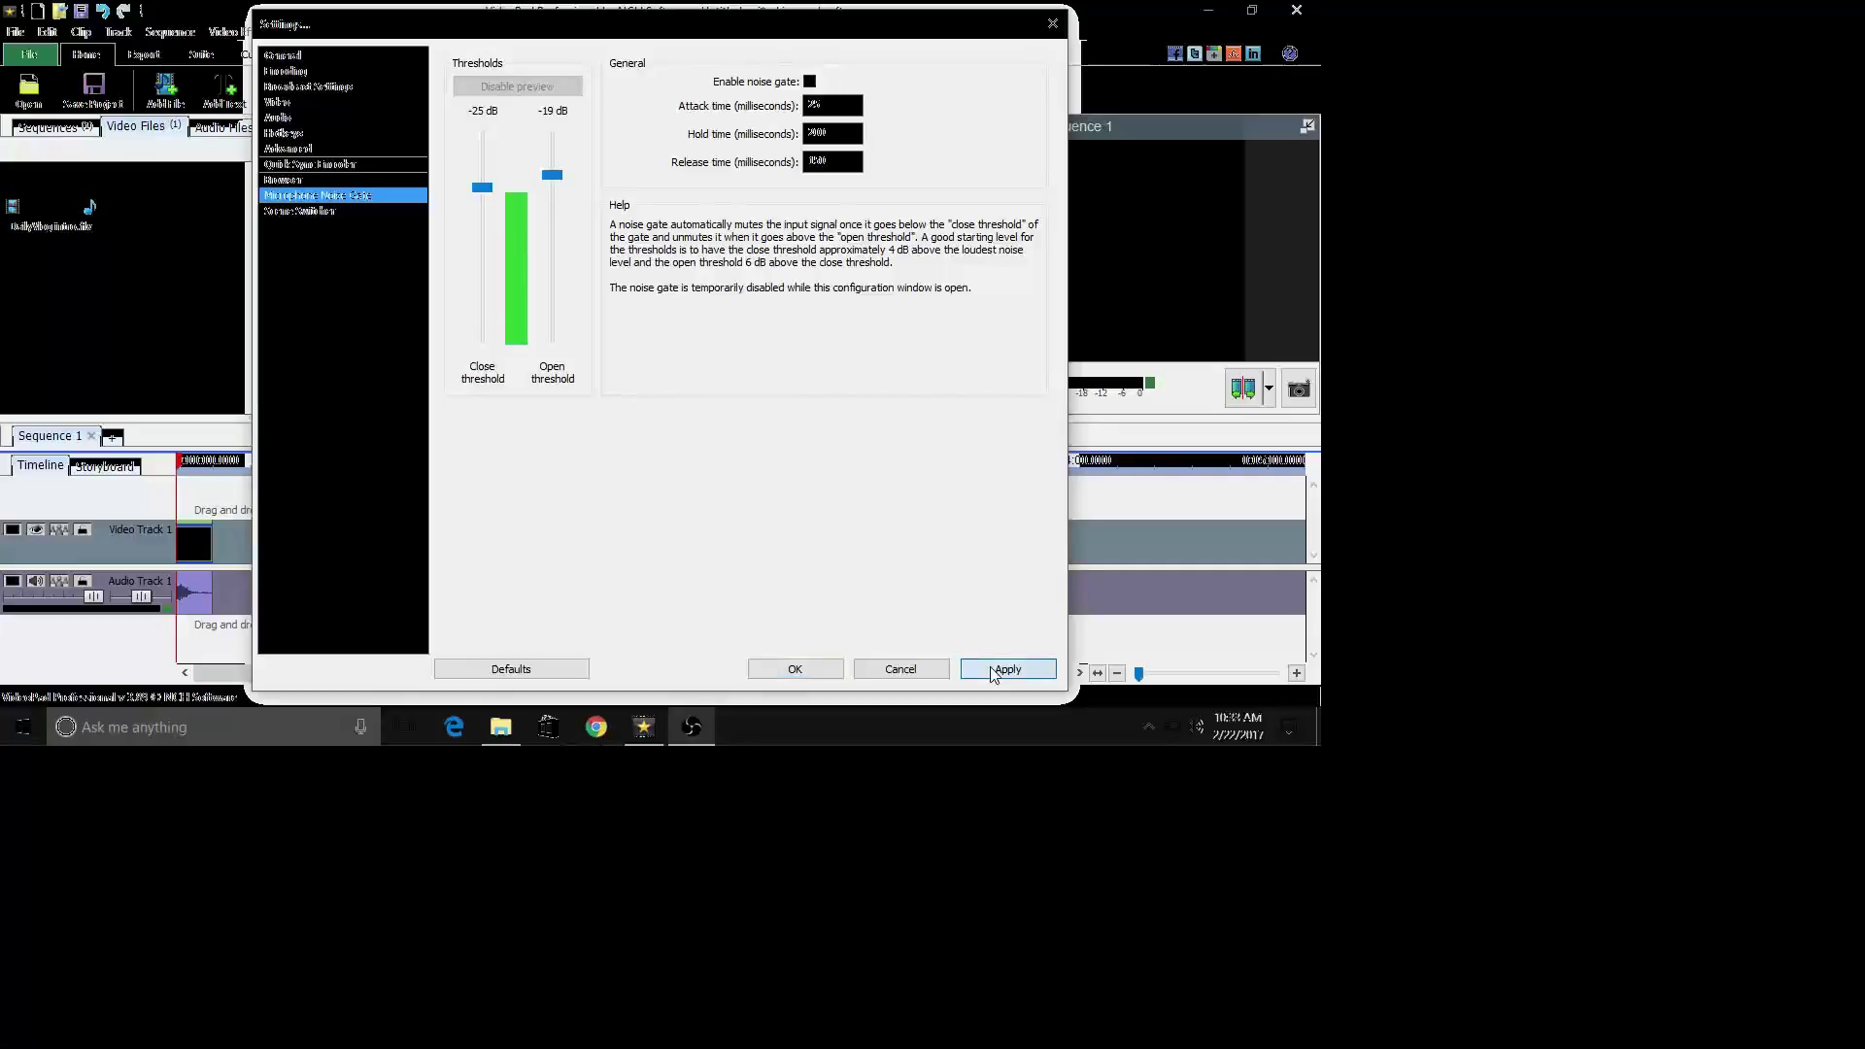
pyautogui.click(796, 668)
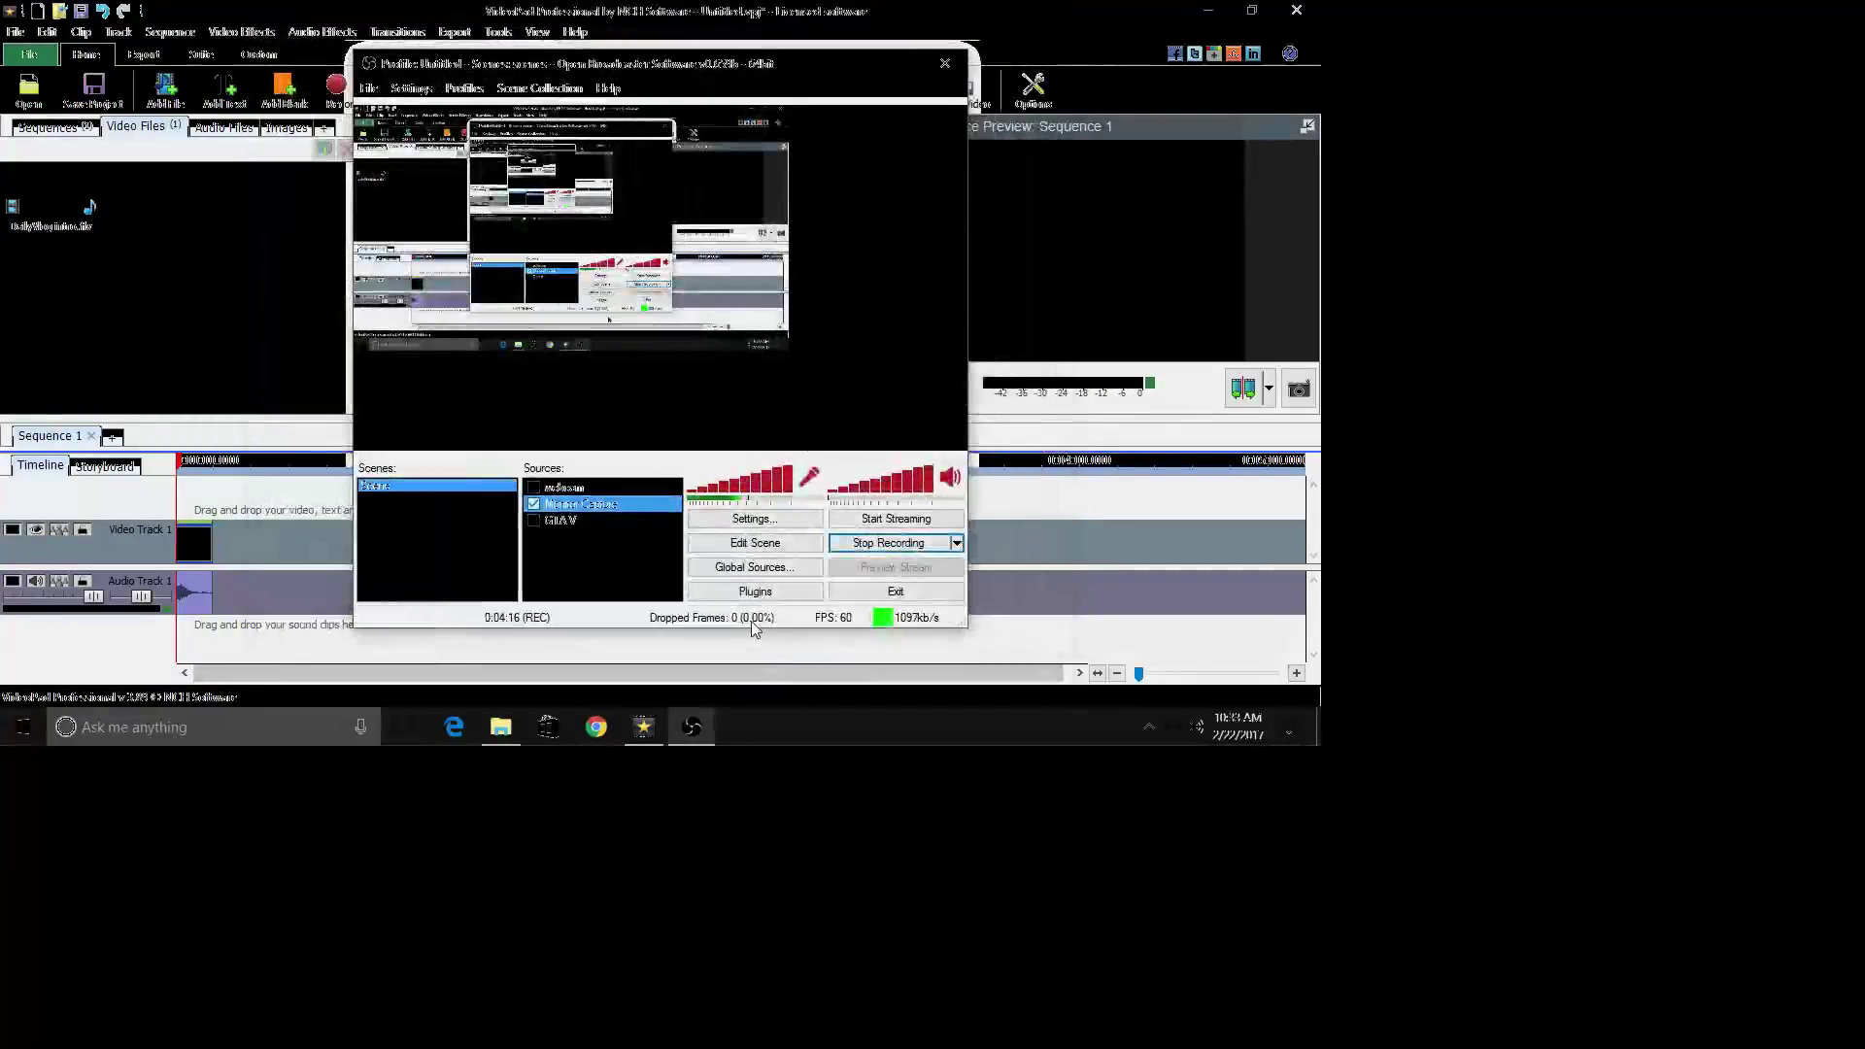
# Examine the Scene Switcher settings and close the settings window
pyautogui.click(418, 90)
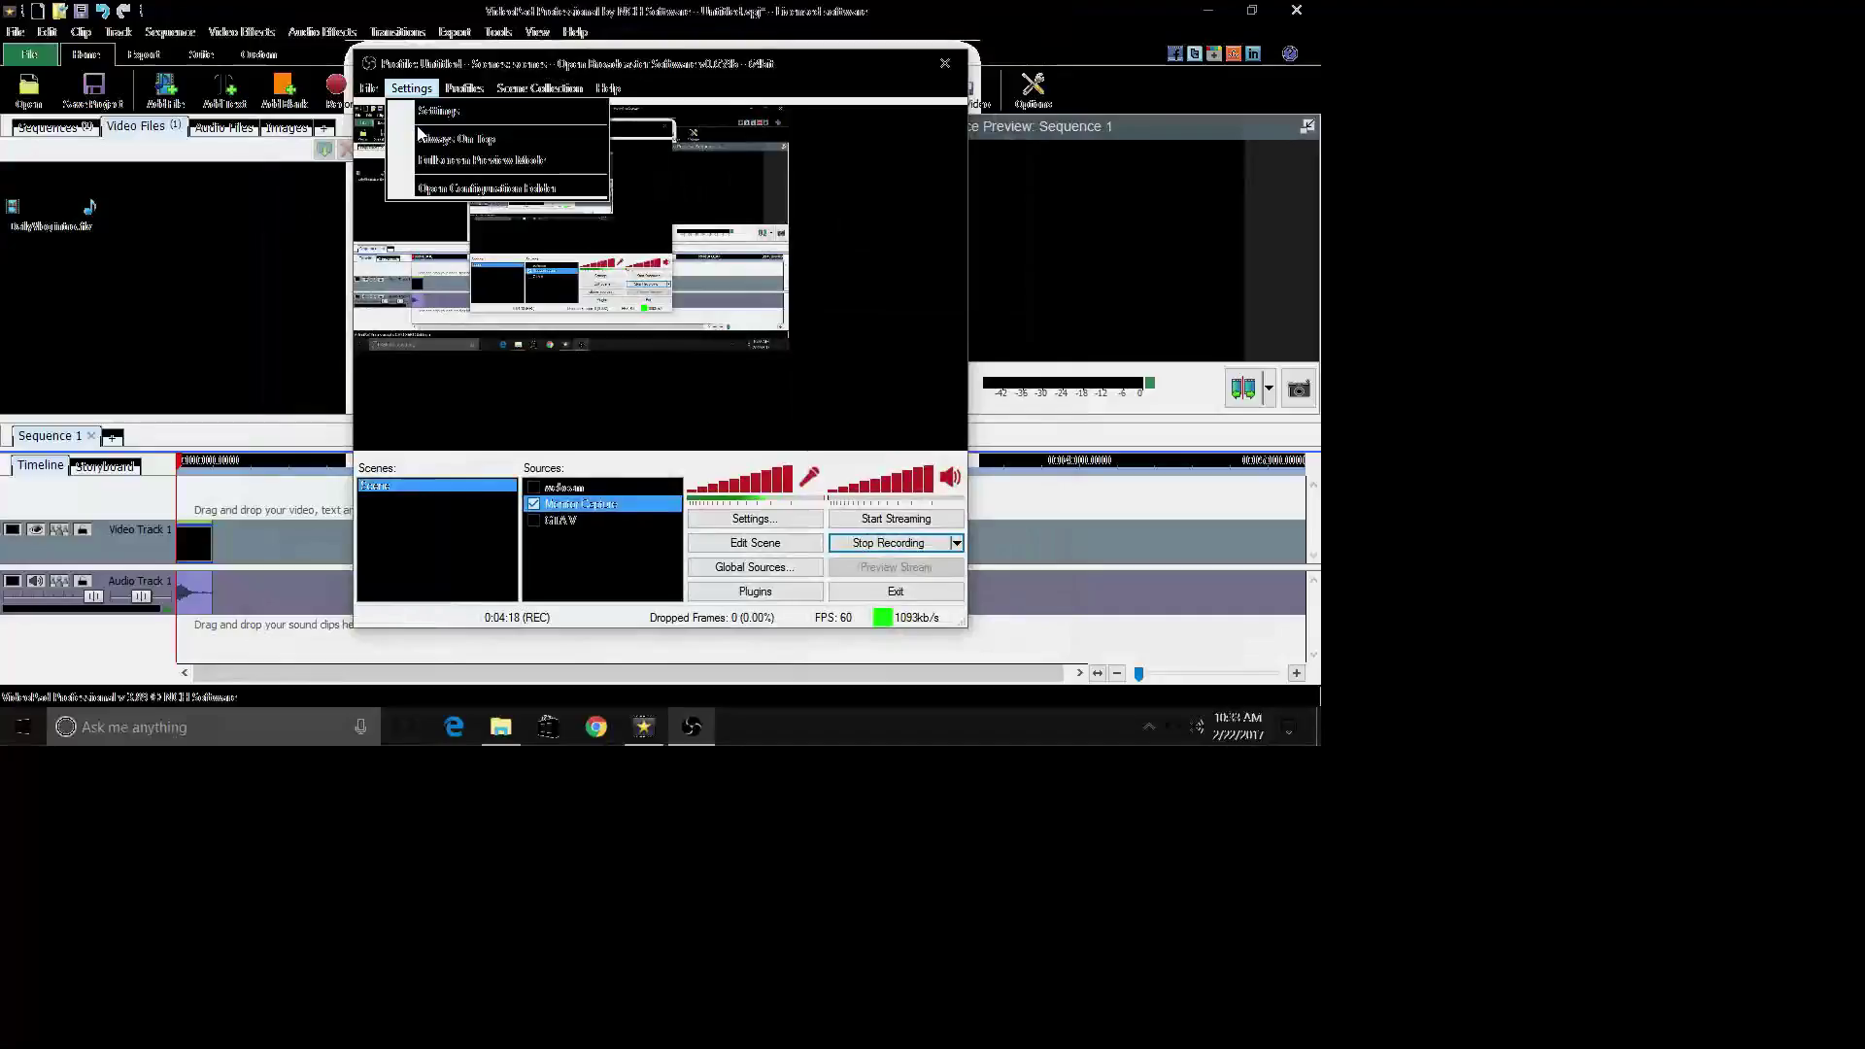
pyautogui.click(427, 111)
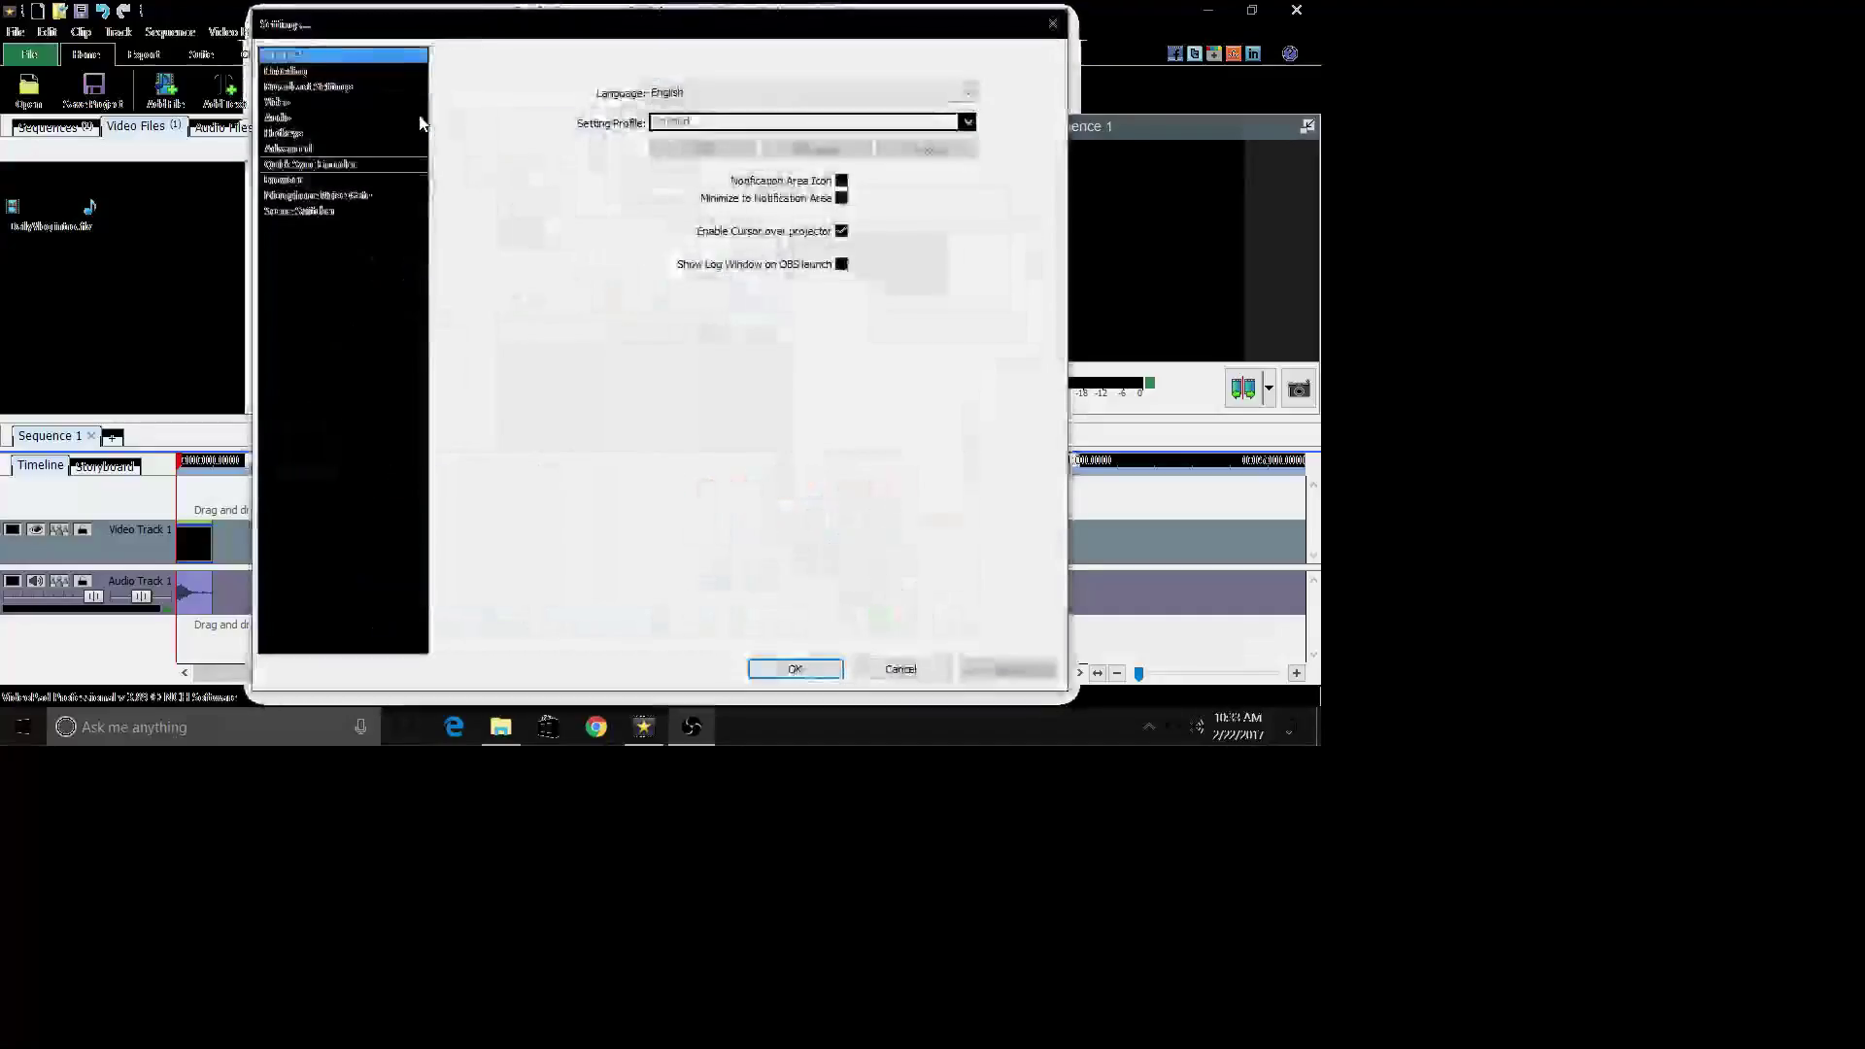
pyautogui.click(299, 212)
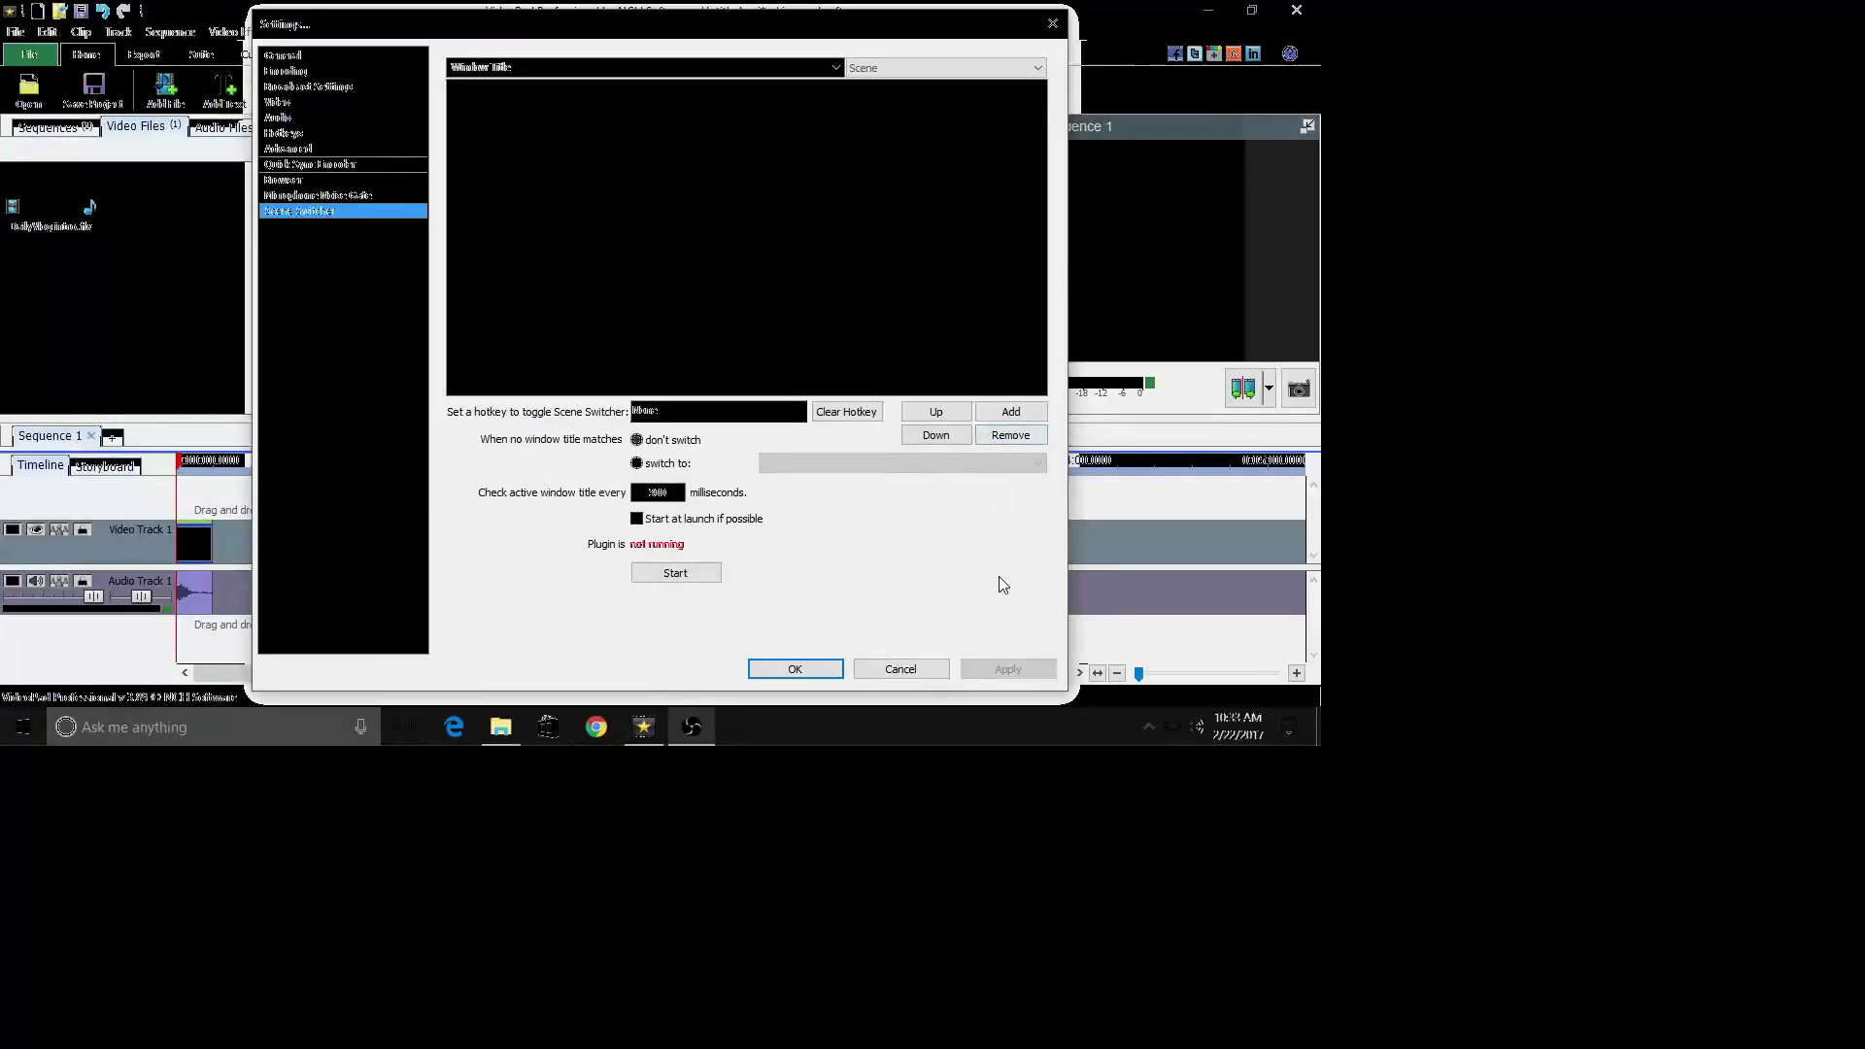
pyautogui.click(831, 672)
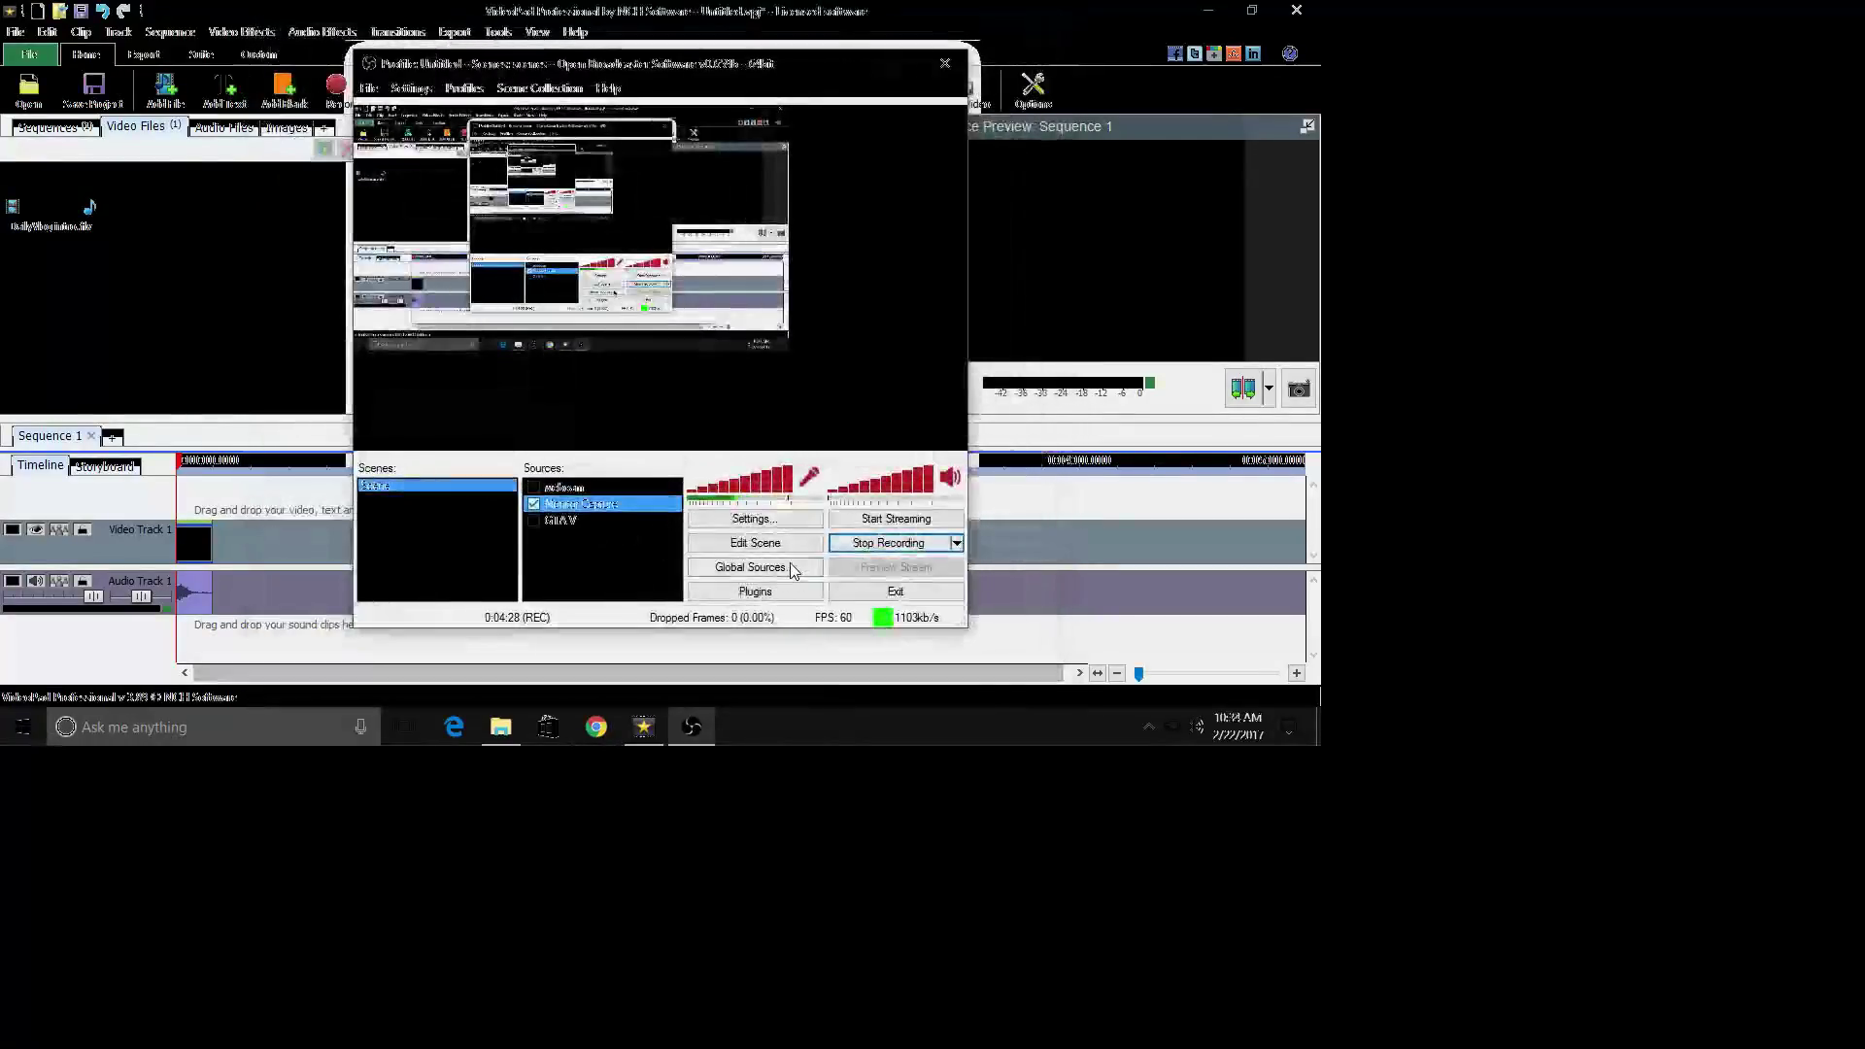
# Delete the GTA V source and the source listed above Monitor Capture from the scene
pyautogui.click(571, 521)
pyautogui.press('Delete')
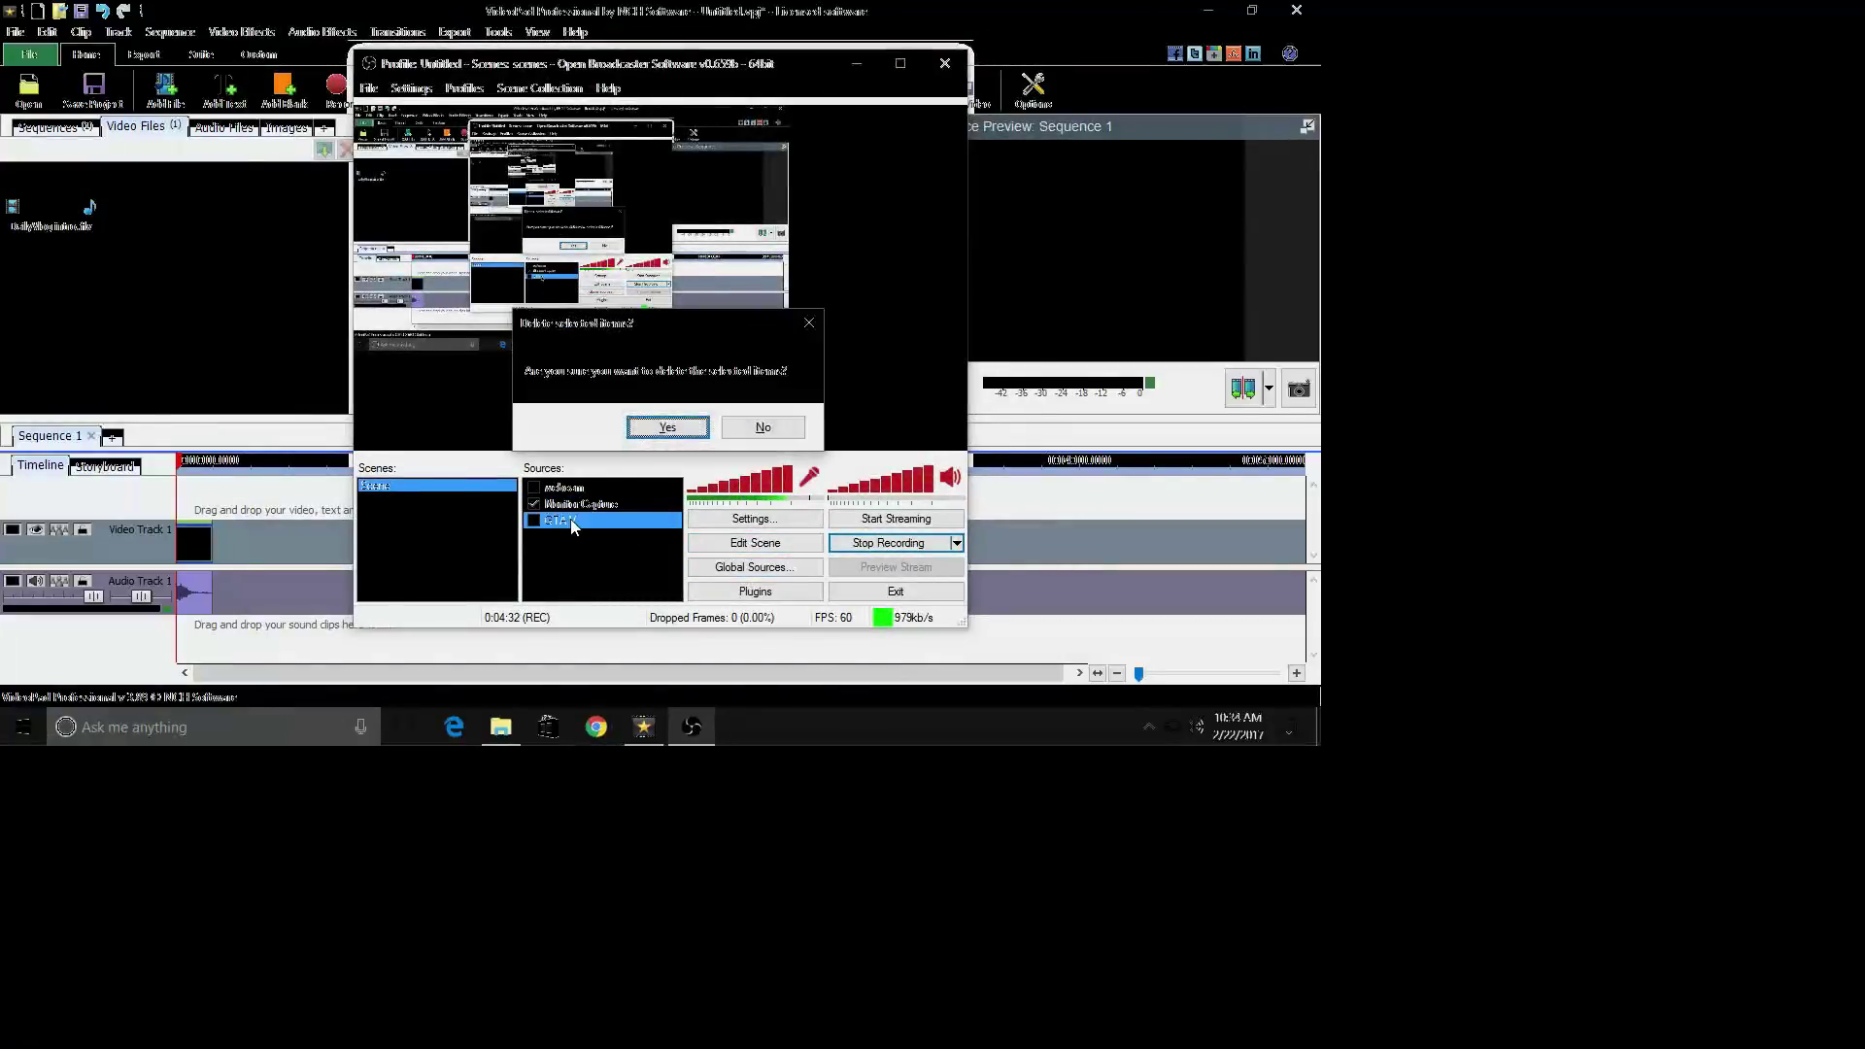
pyautogui.click(666, 427)
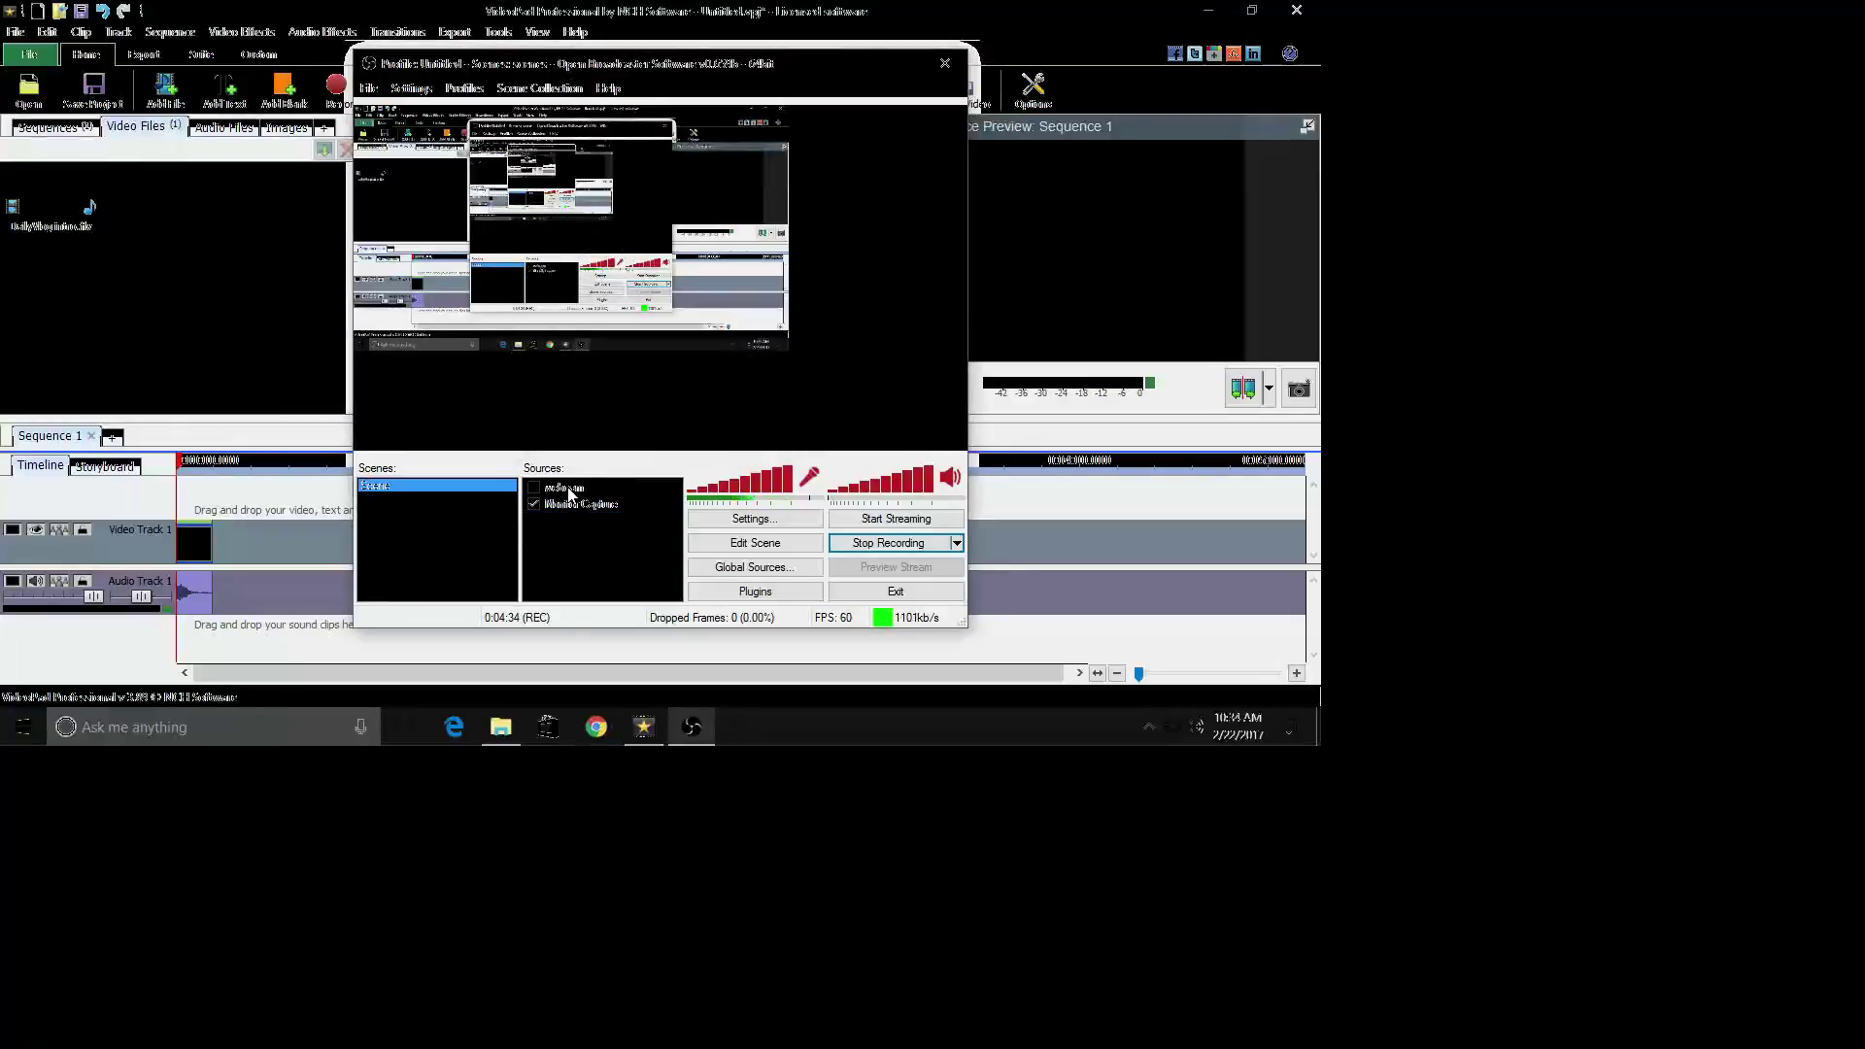
pyautogui.click(571, 489)
pyautogui.press('Delete')
pyautogui.click(658, 428)
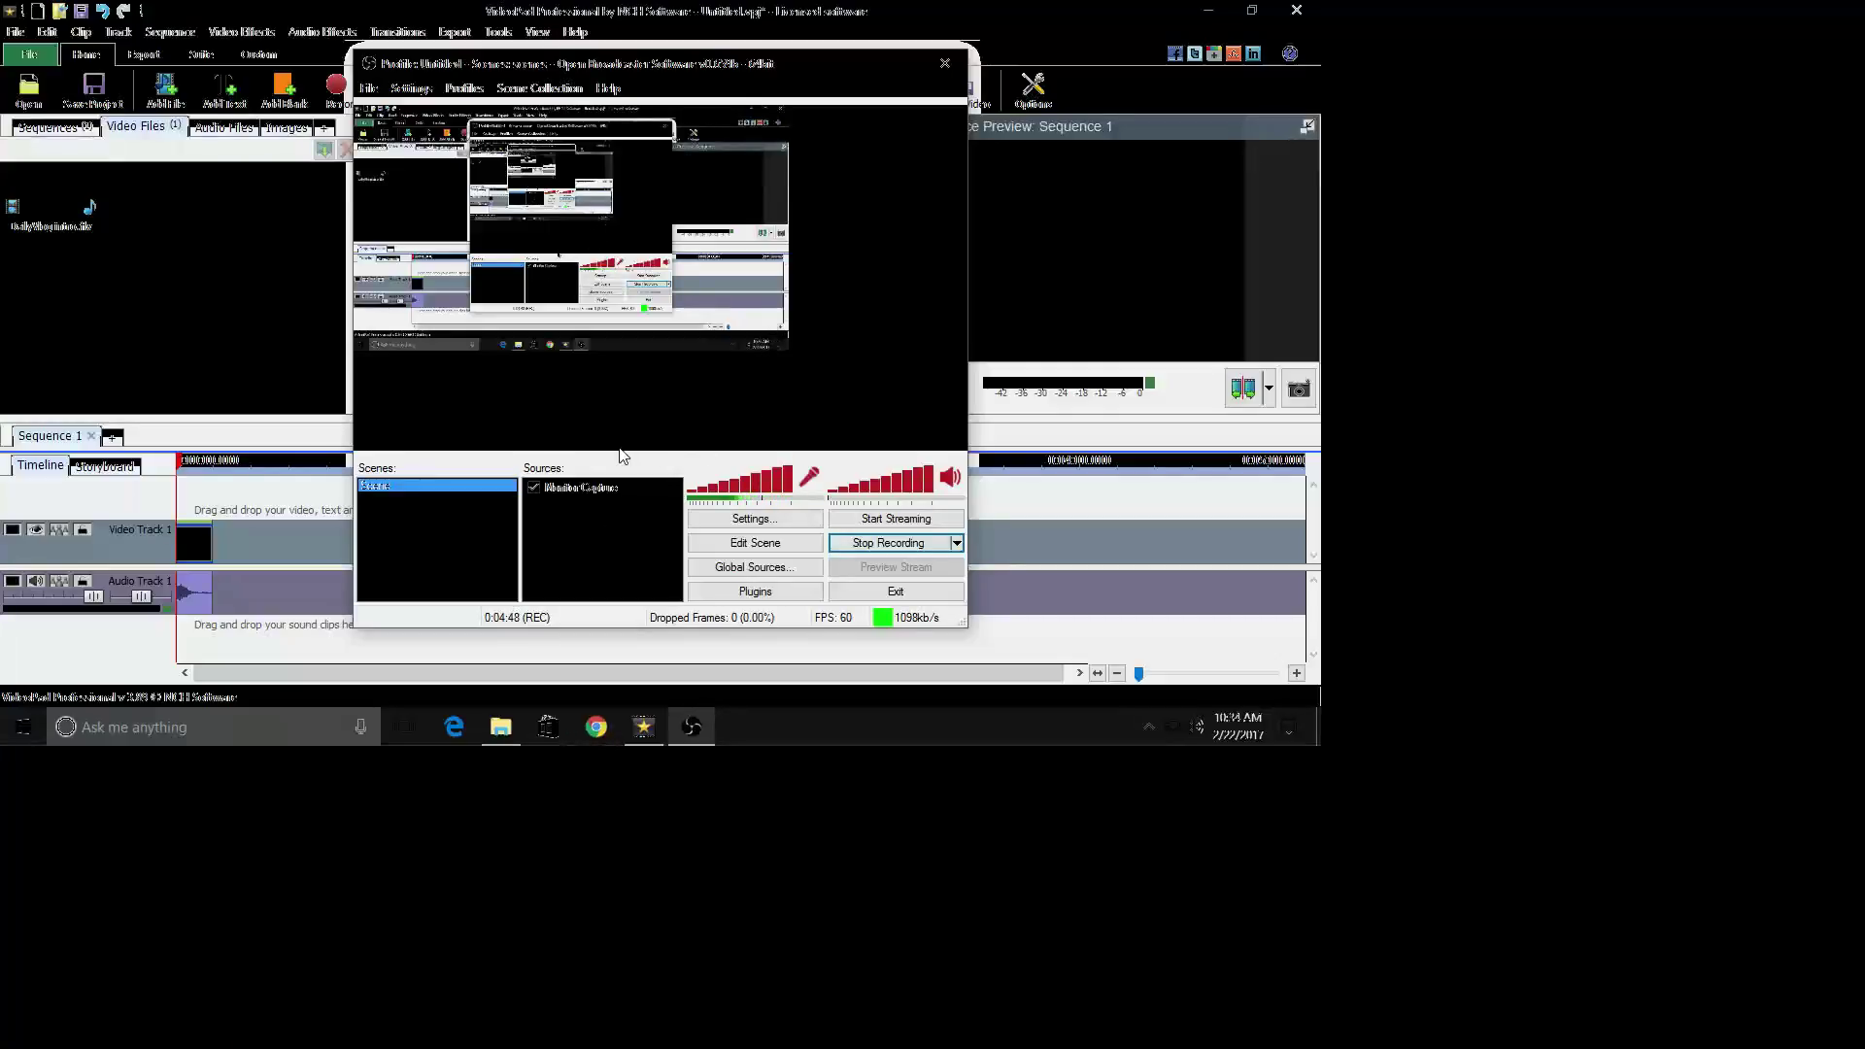
# Edit the scene and stretch the Monitor Capture source so that it fills the whole preview area
pyautogui.click(568, 488)
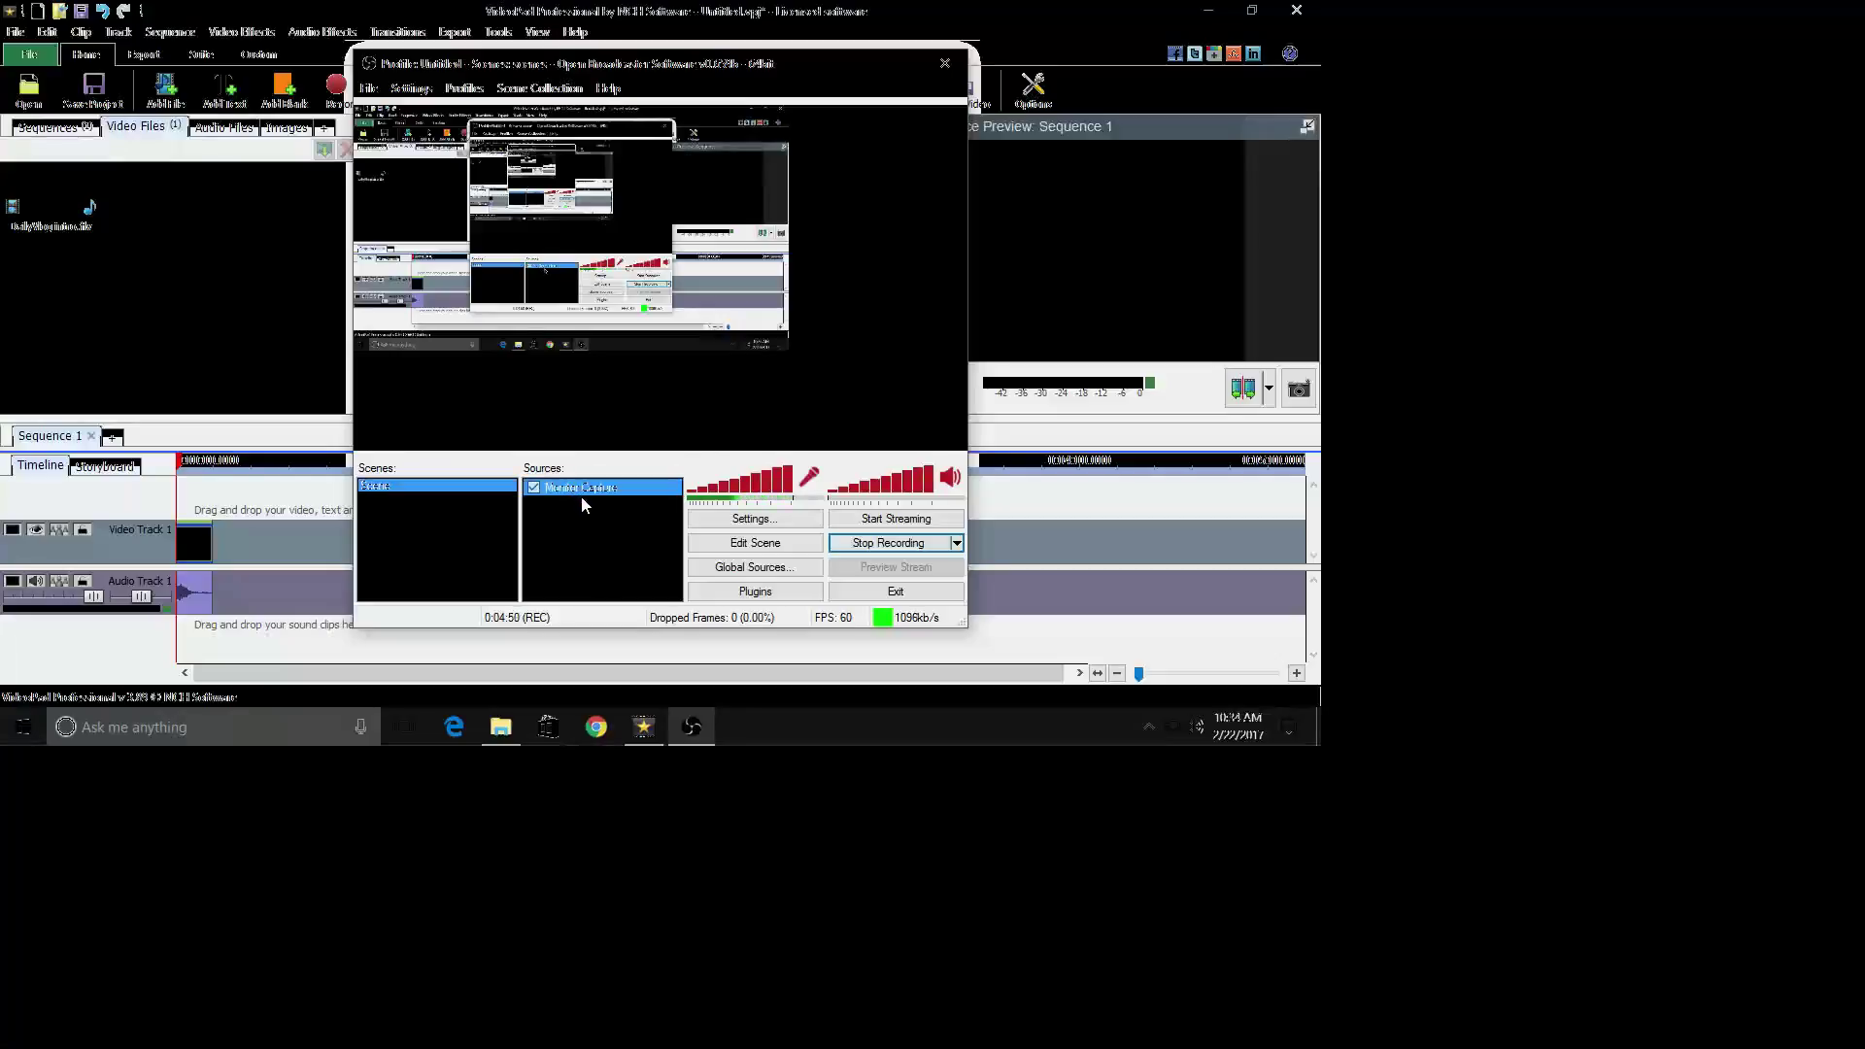
pyautogui.click(720, 546)
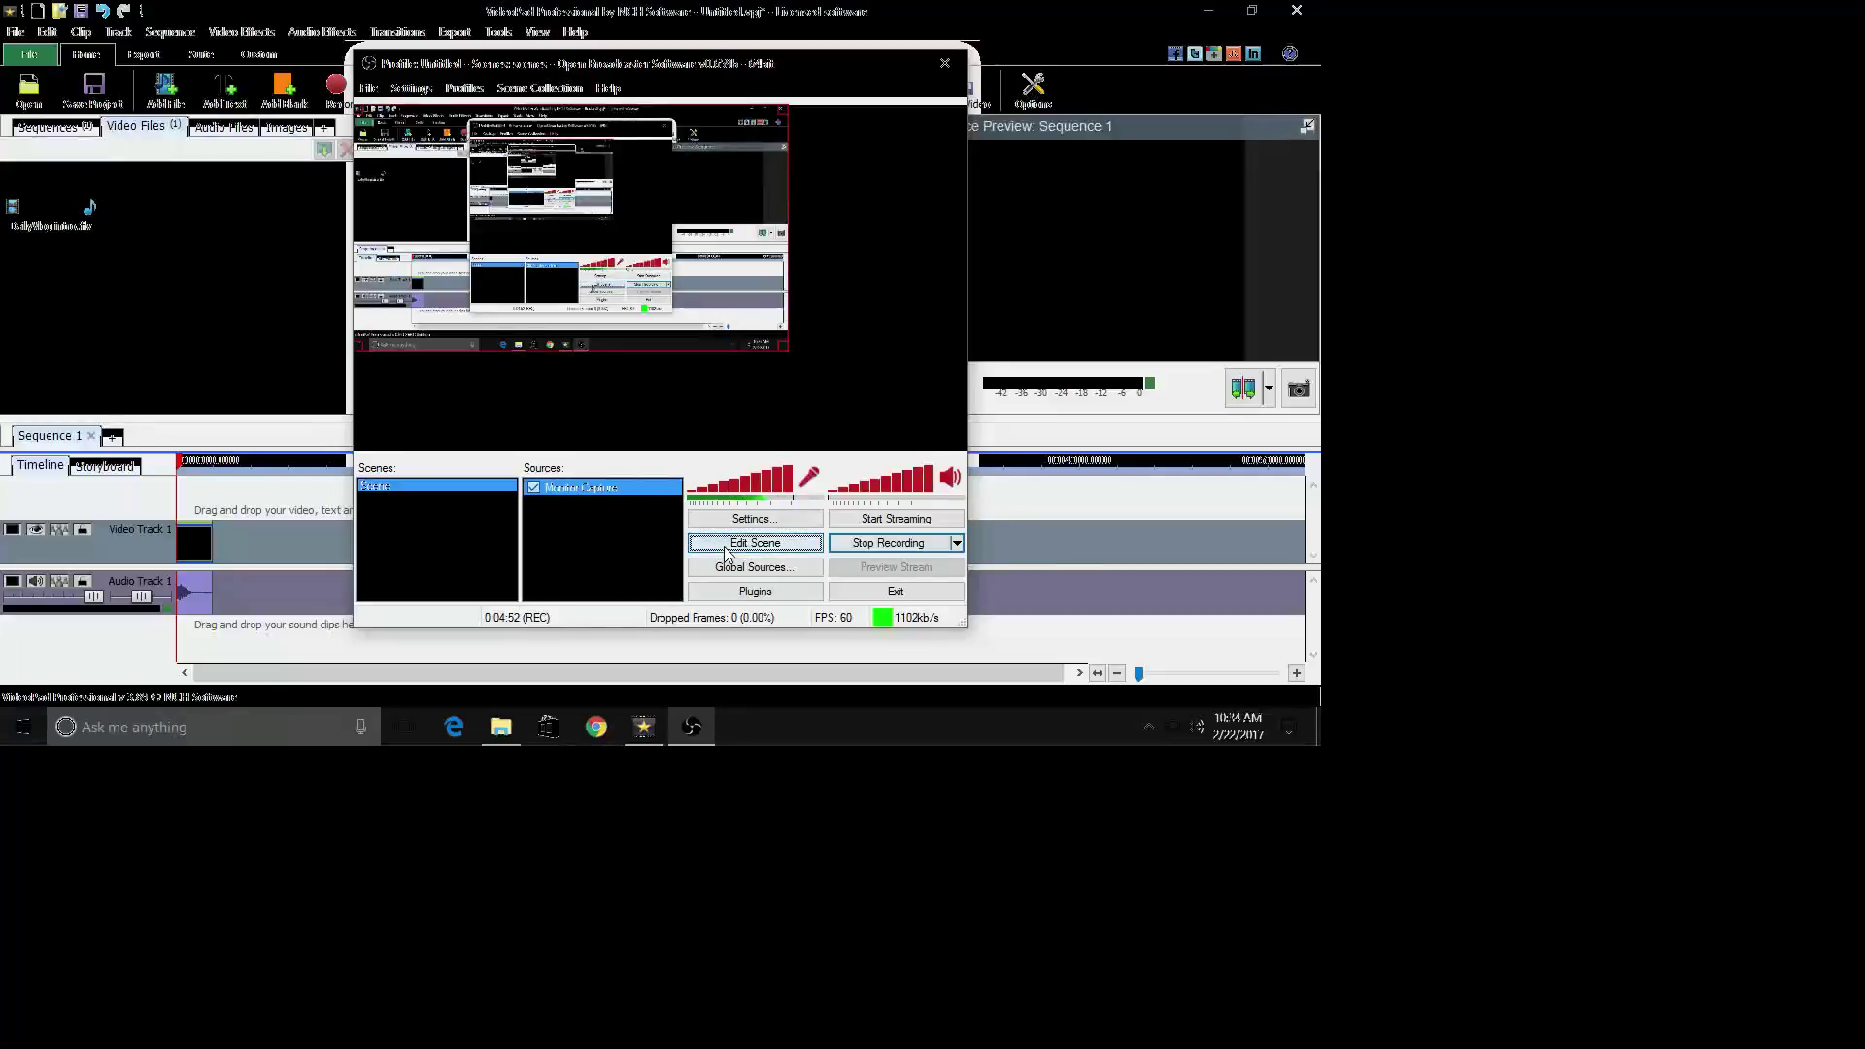
pyautogui.moveTo(785, 347); pyautogui.dragTo(1365, 636)
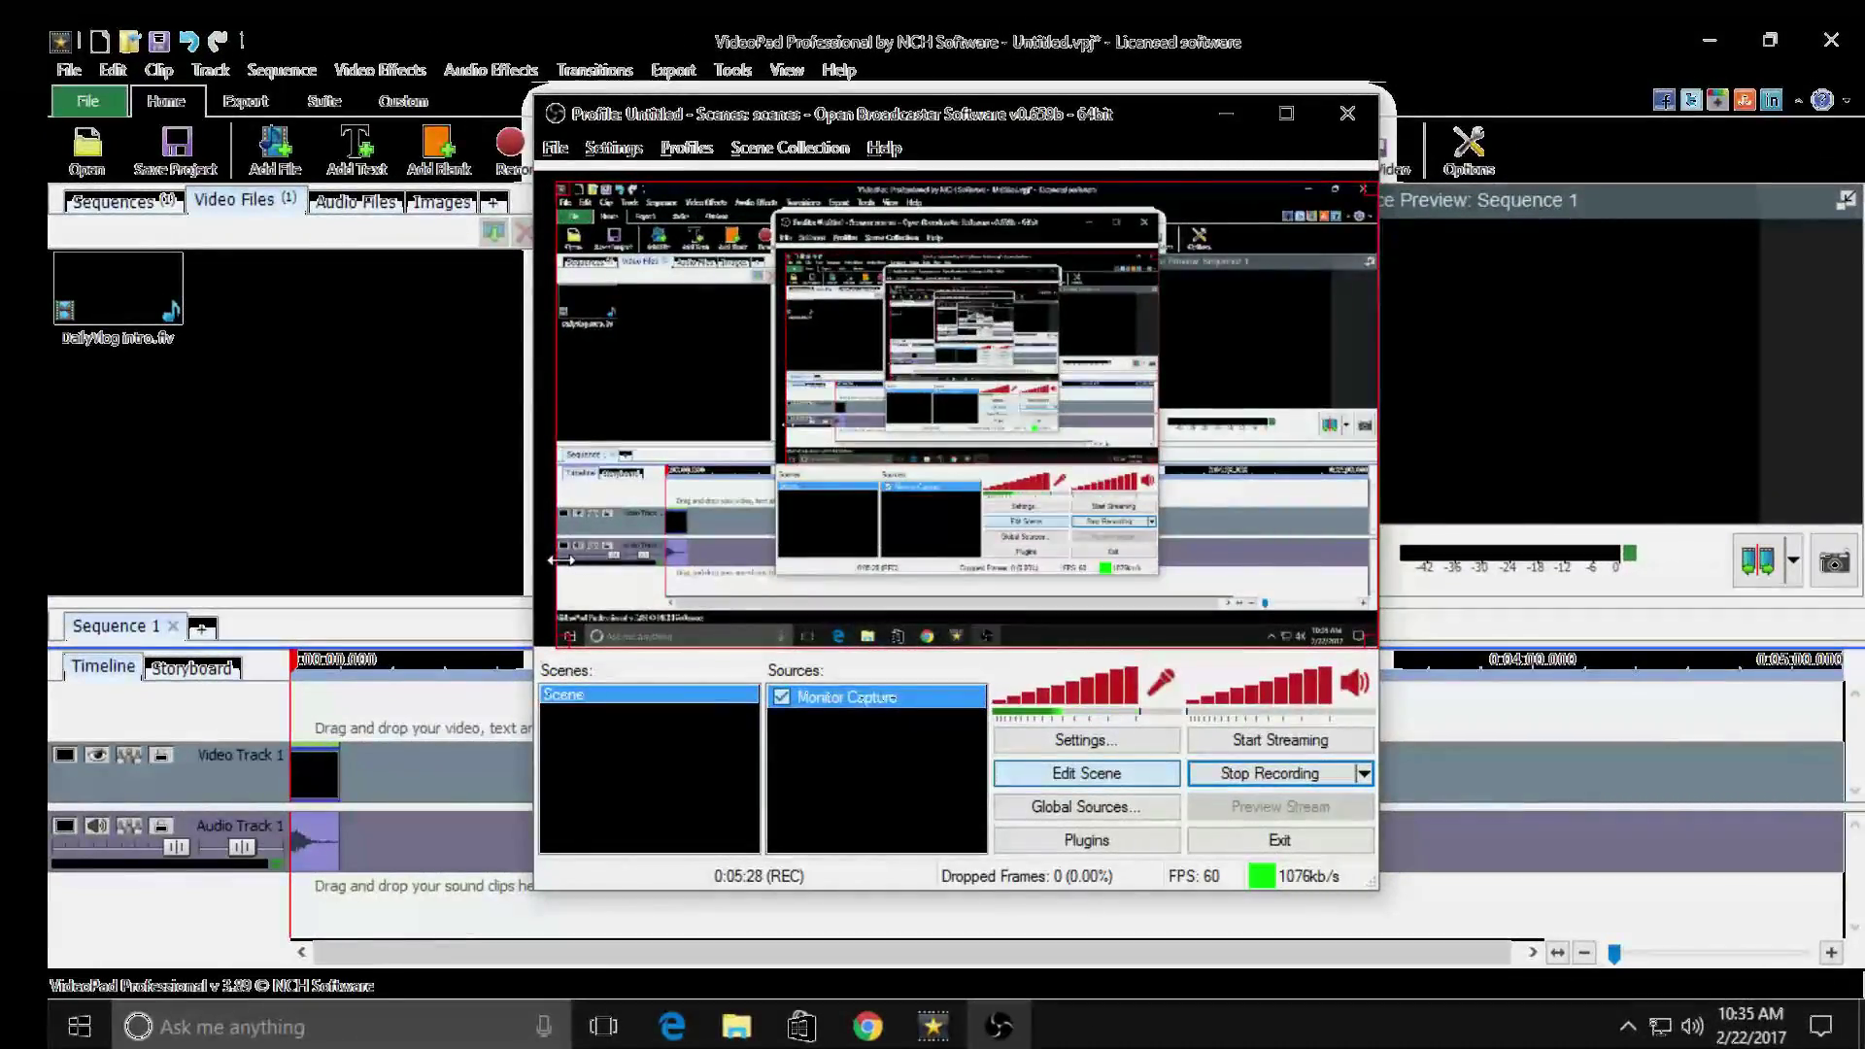
pyautogui.moveTo(49, 857); pyautogui.dragTo(313, 818)
pyautogui.moveTo(676, 543); pyautogui.dragTo(556, 533)
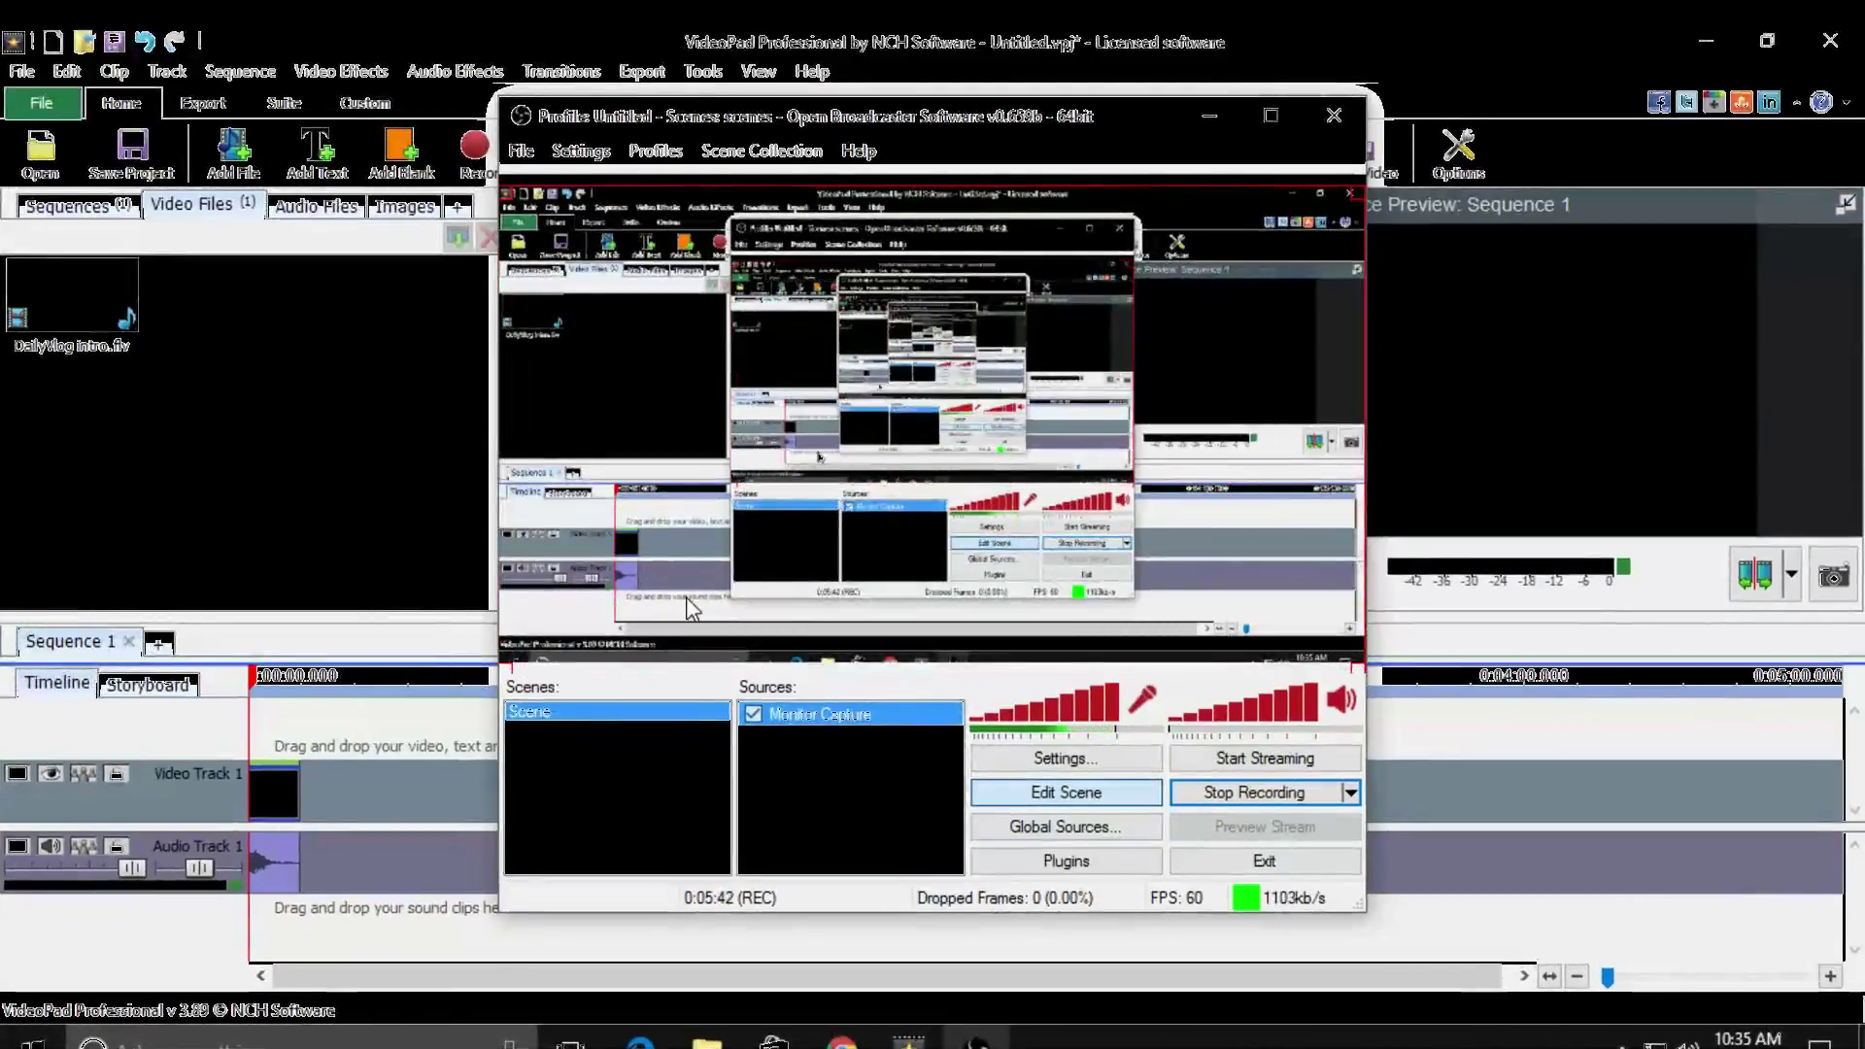
# Try to add a video capture device source named Webcam and choose its device
pyautogui.rightClick(829, 764)
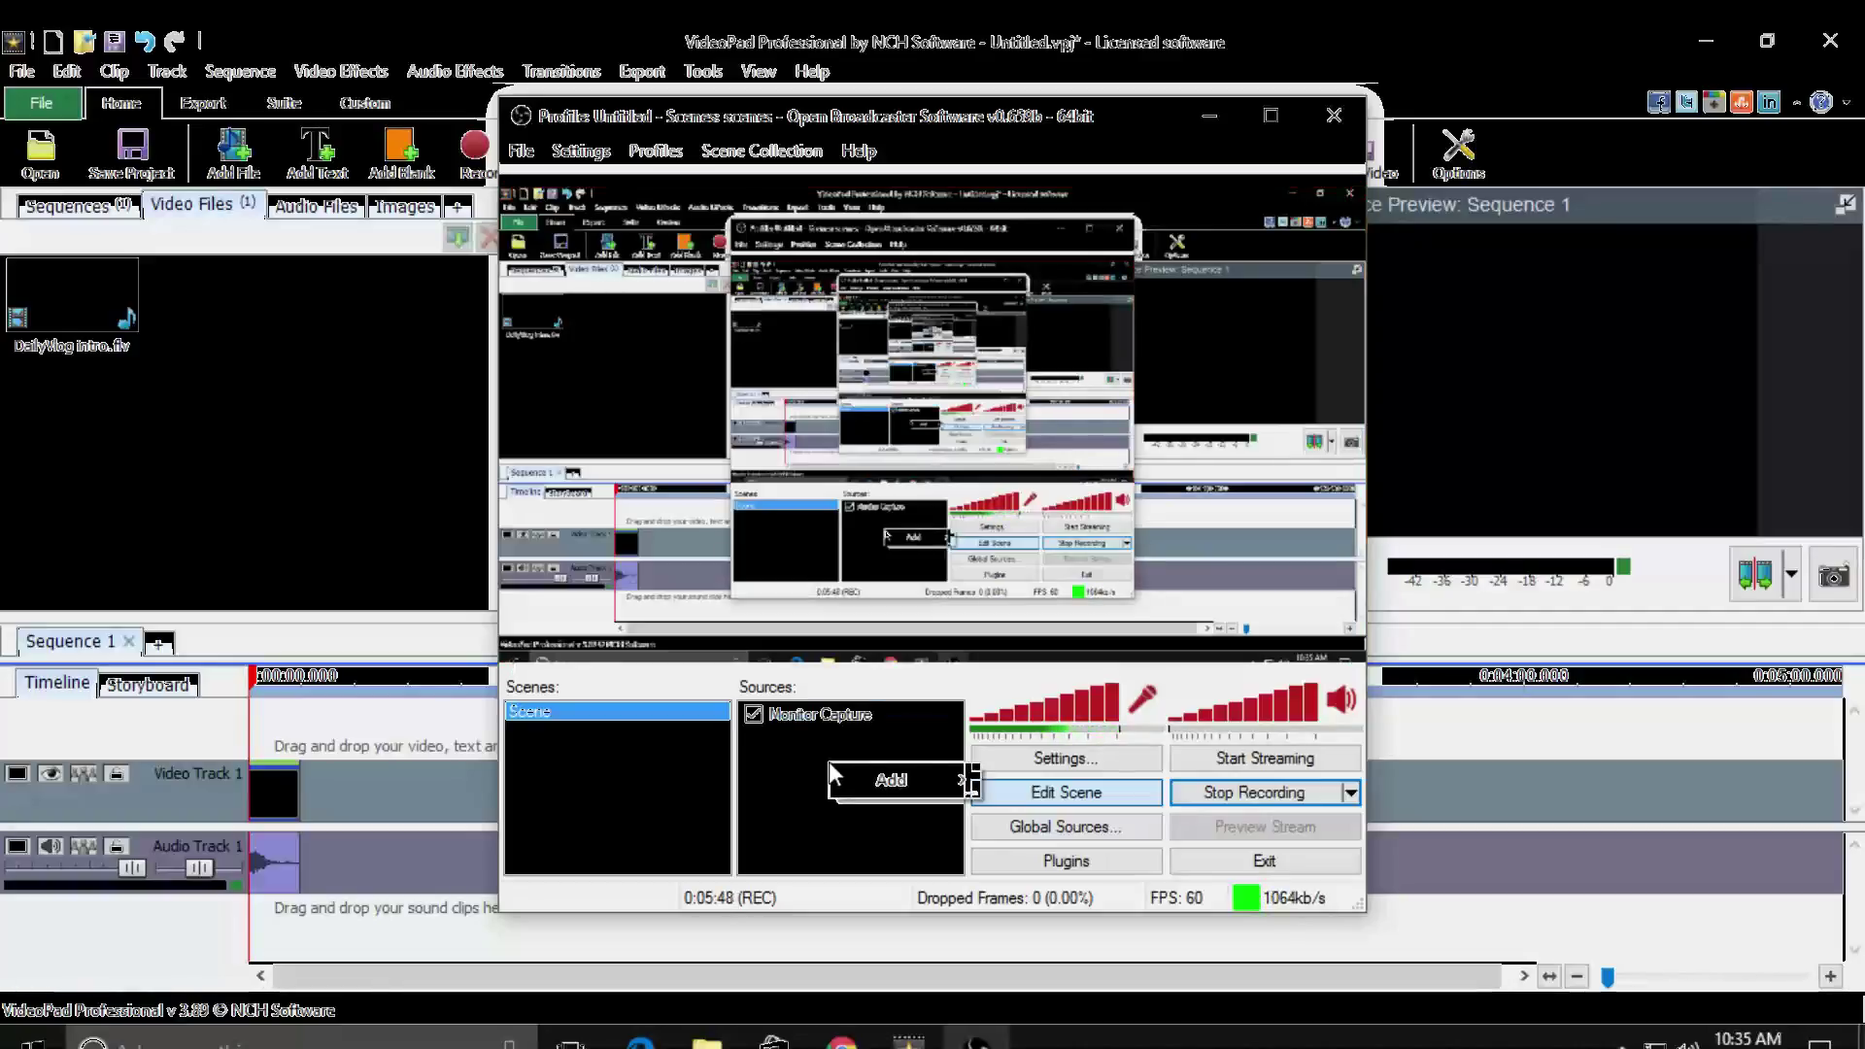
pyautogui.moveTo(866, 783)
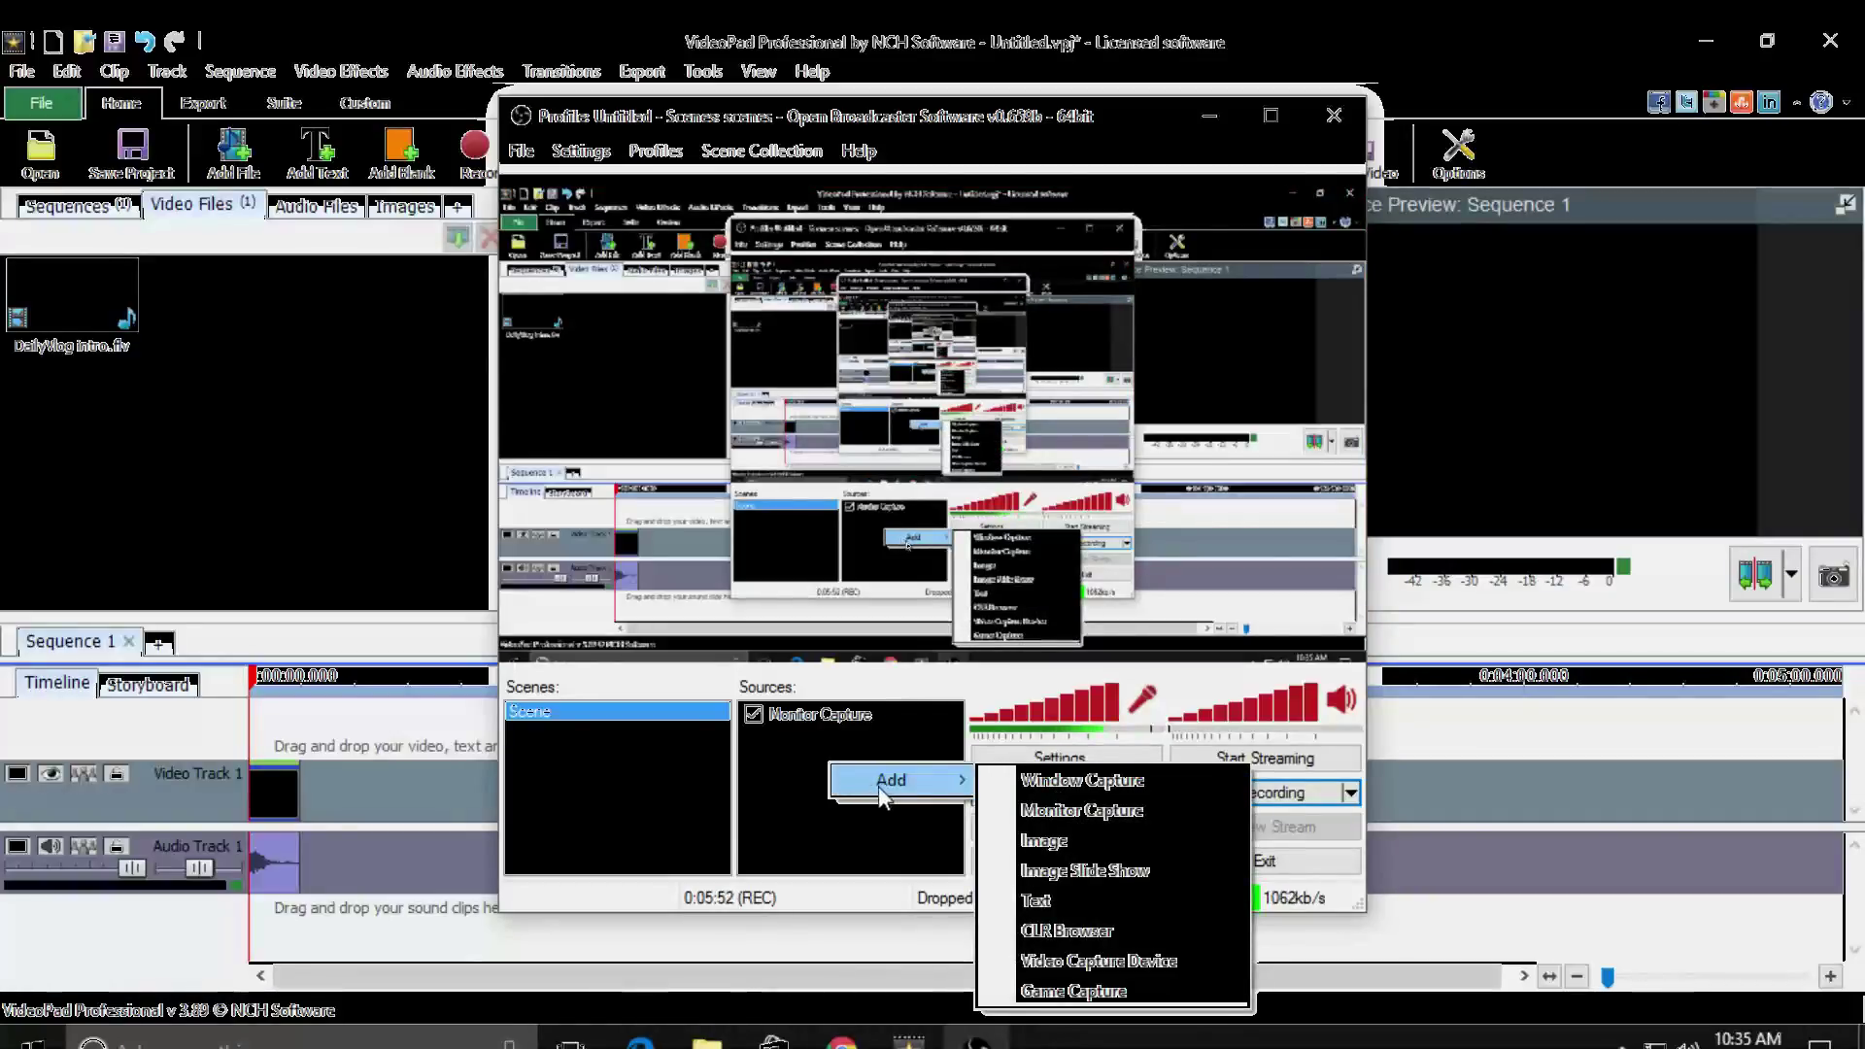
pyautogui.click(1052, 963)
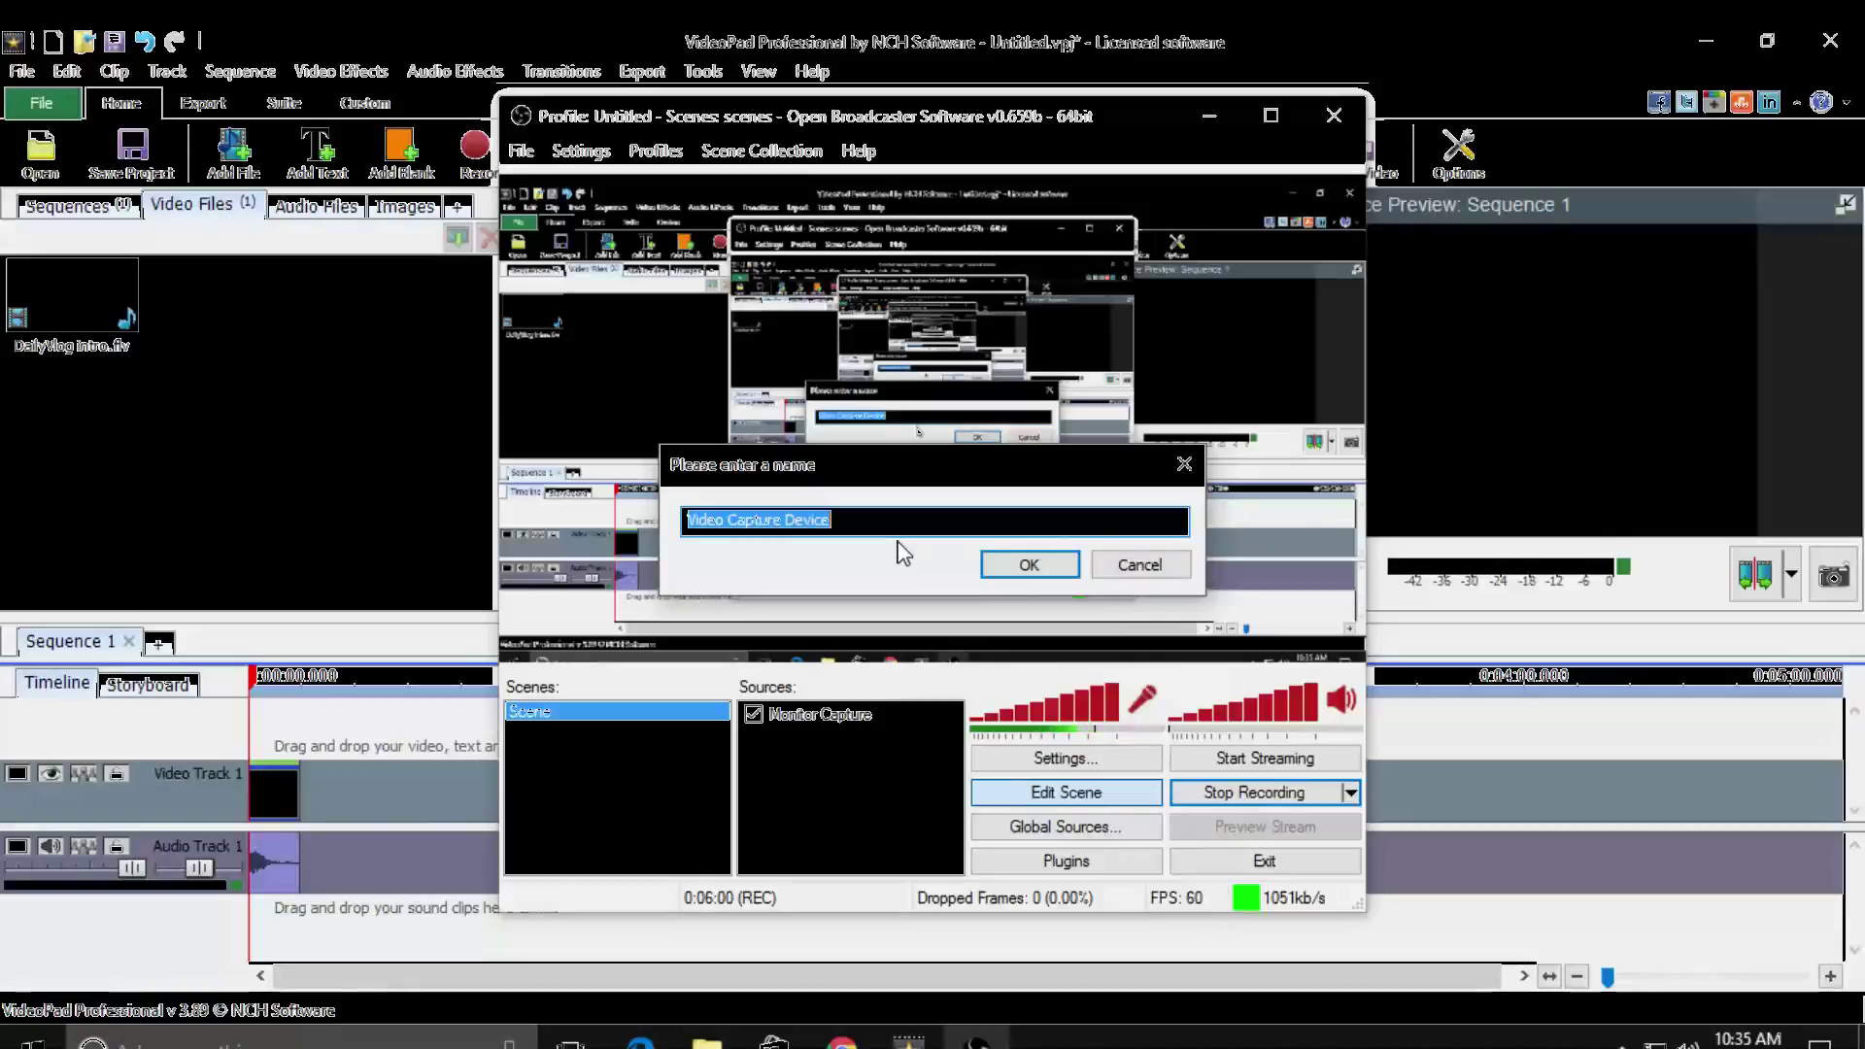
pyautogui.write('Webcam')
pyautogui.press('Return')
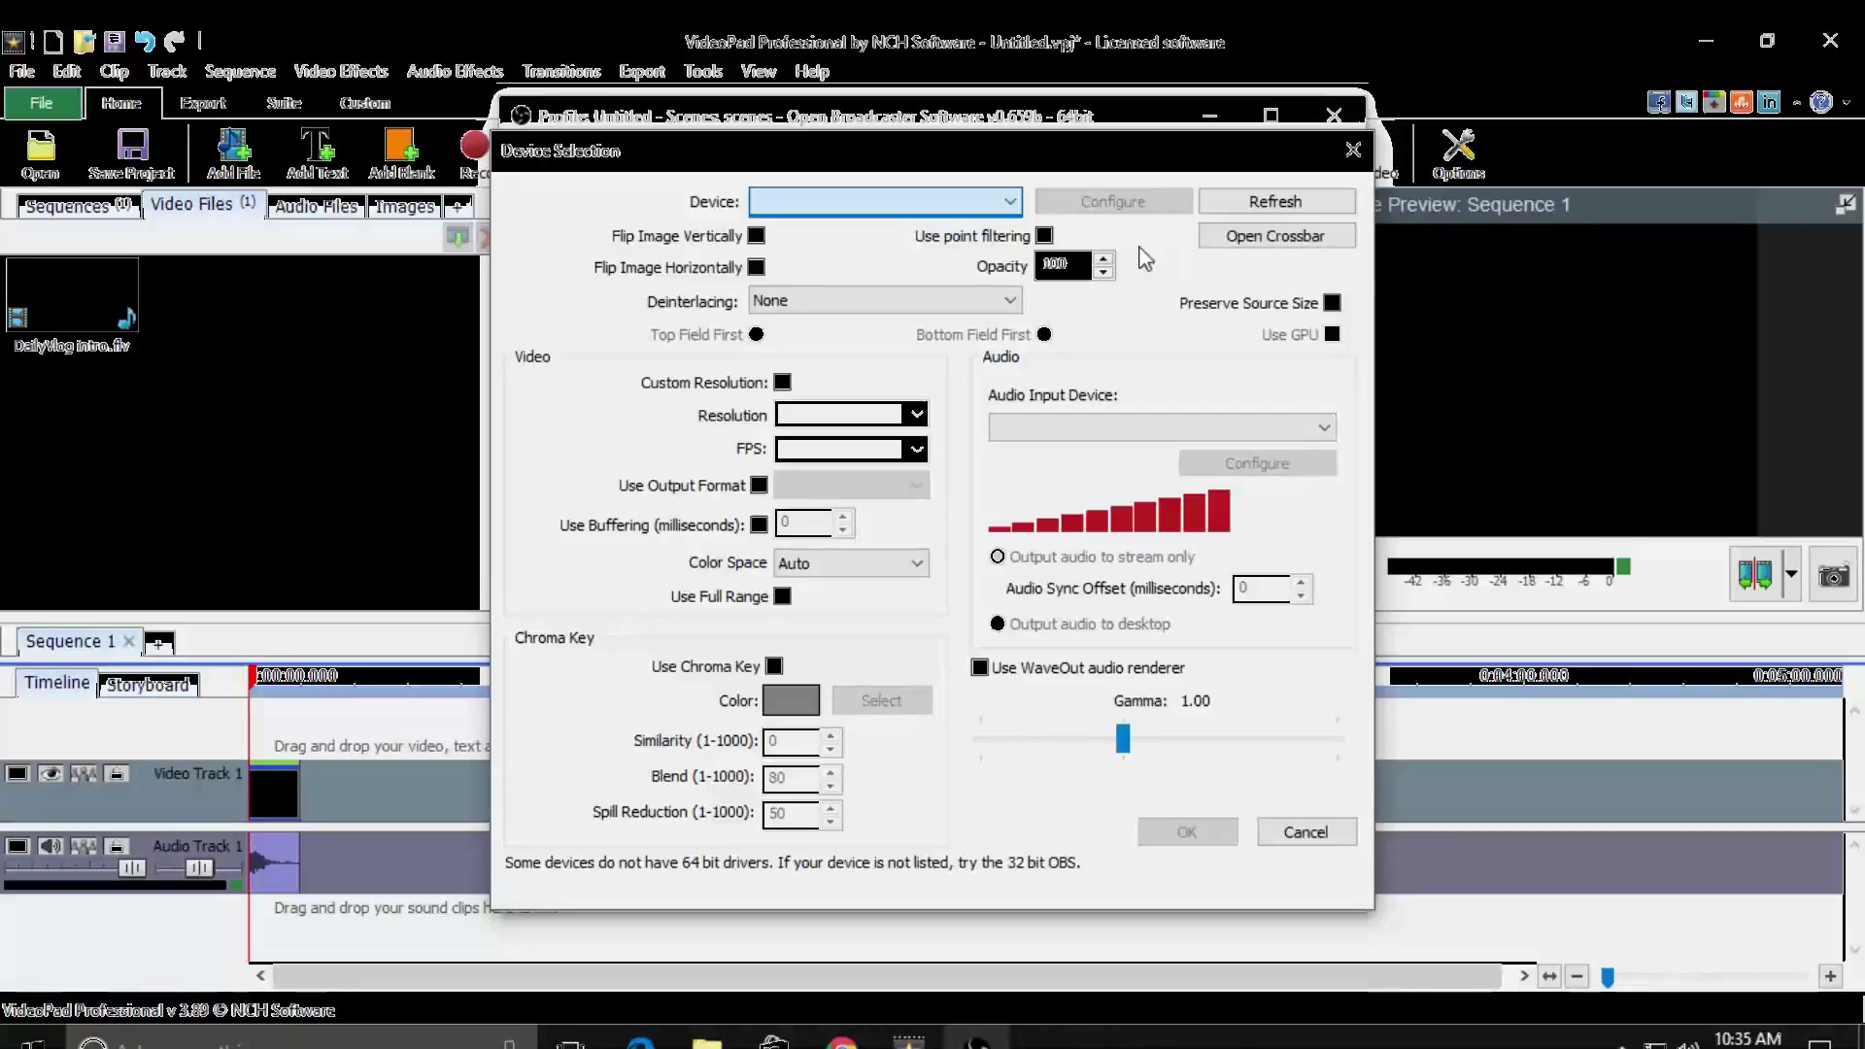
pyautogui.click(1013, 205)
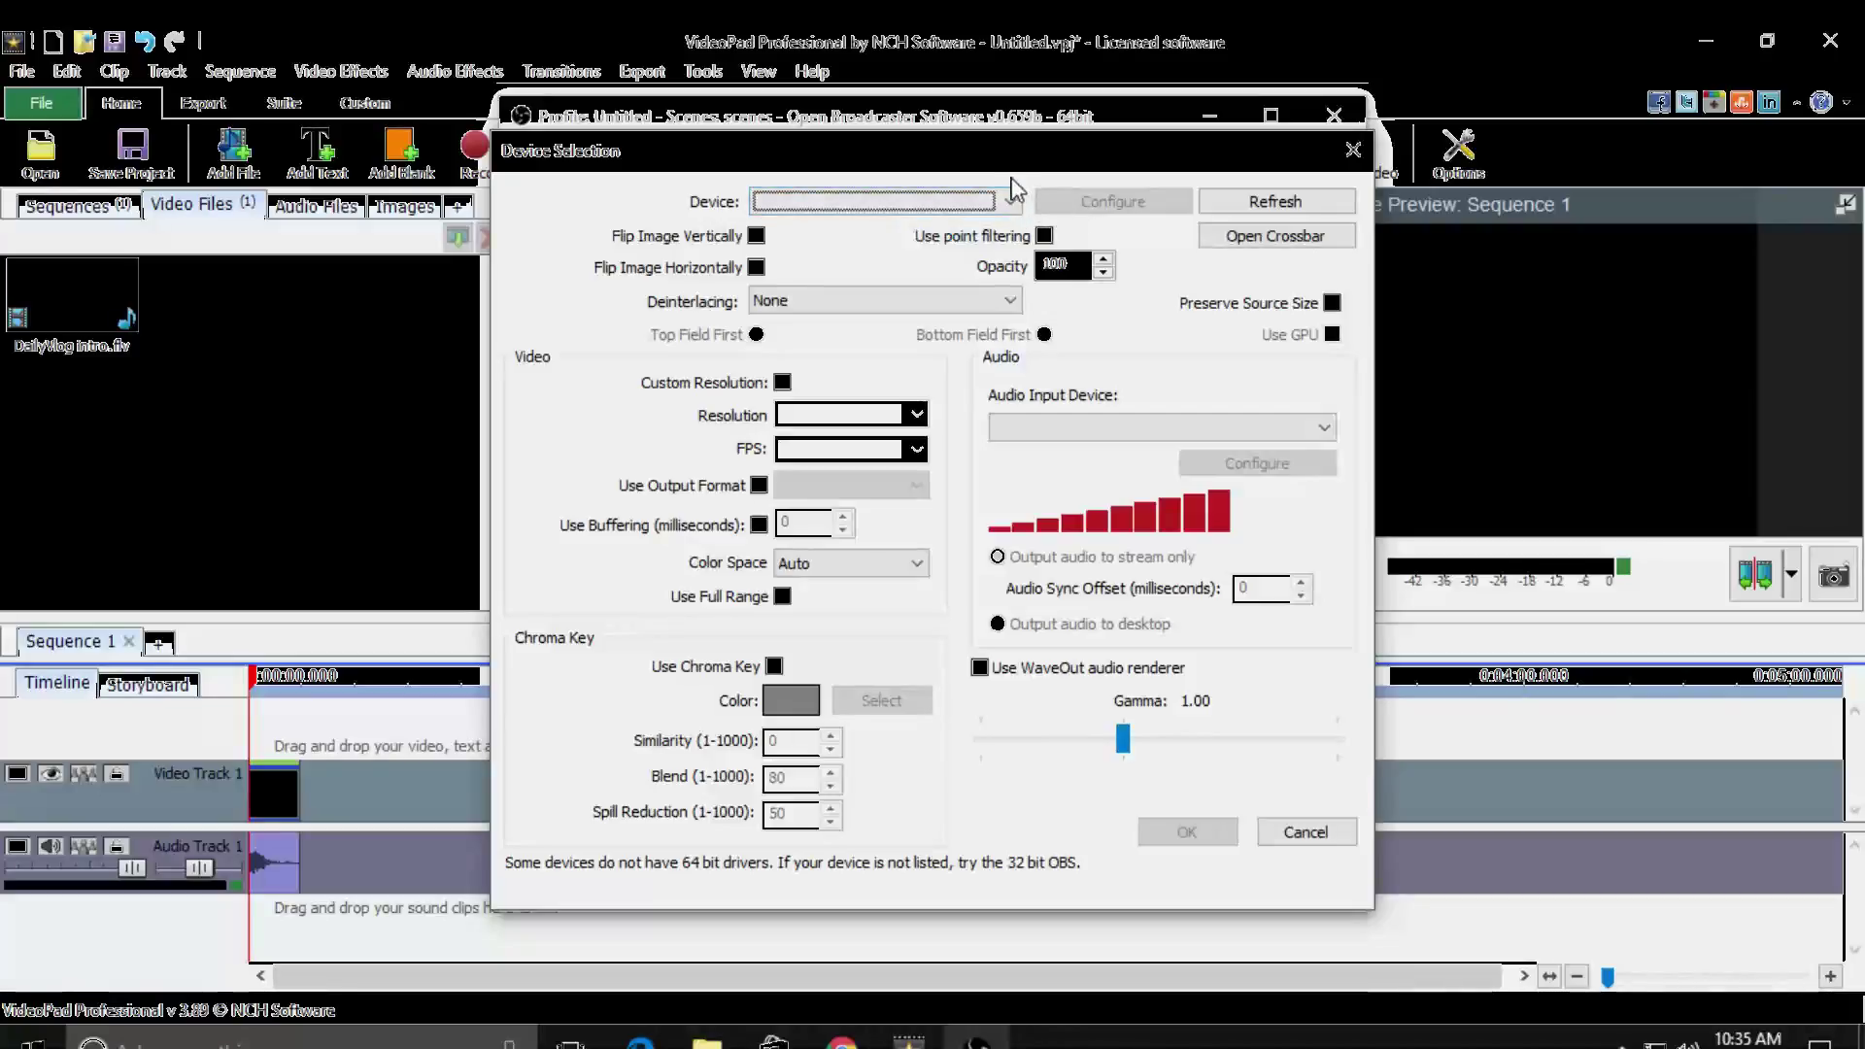
pyautogui.moveTo(997, 161); pyautogui.dragTo(1645, 148)
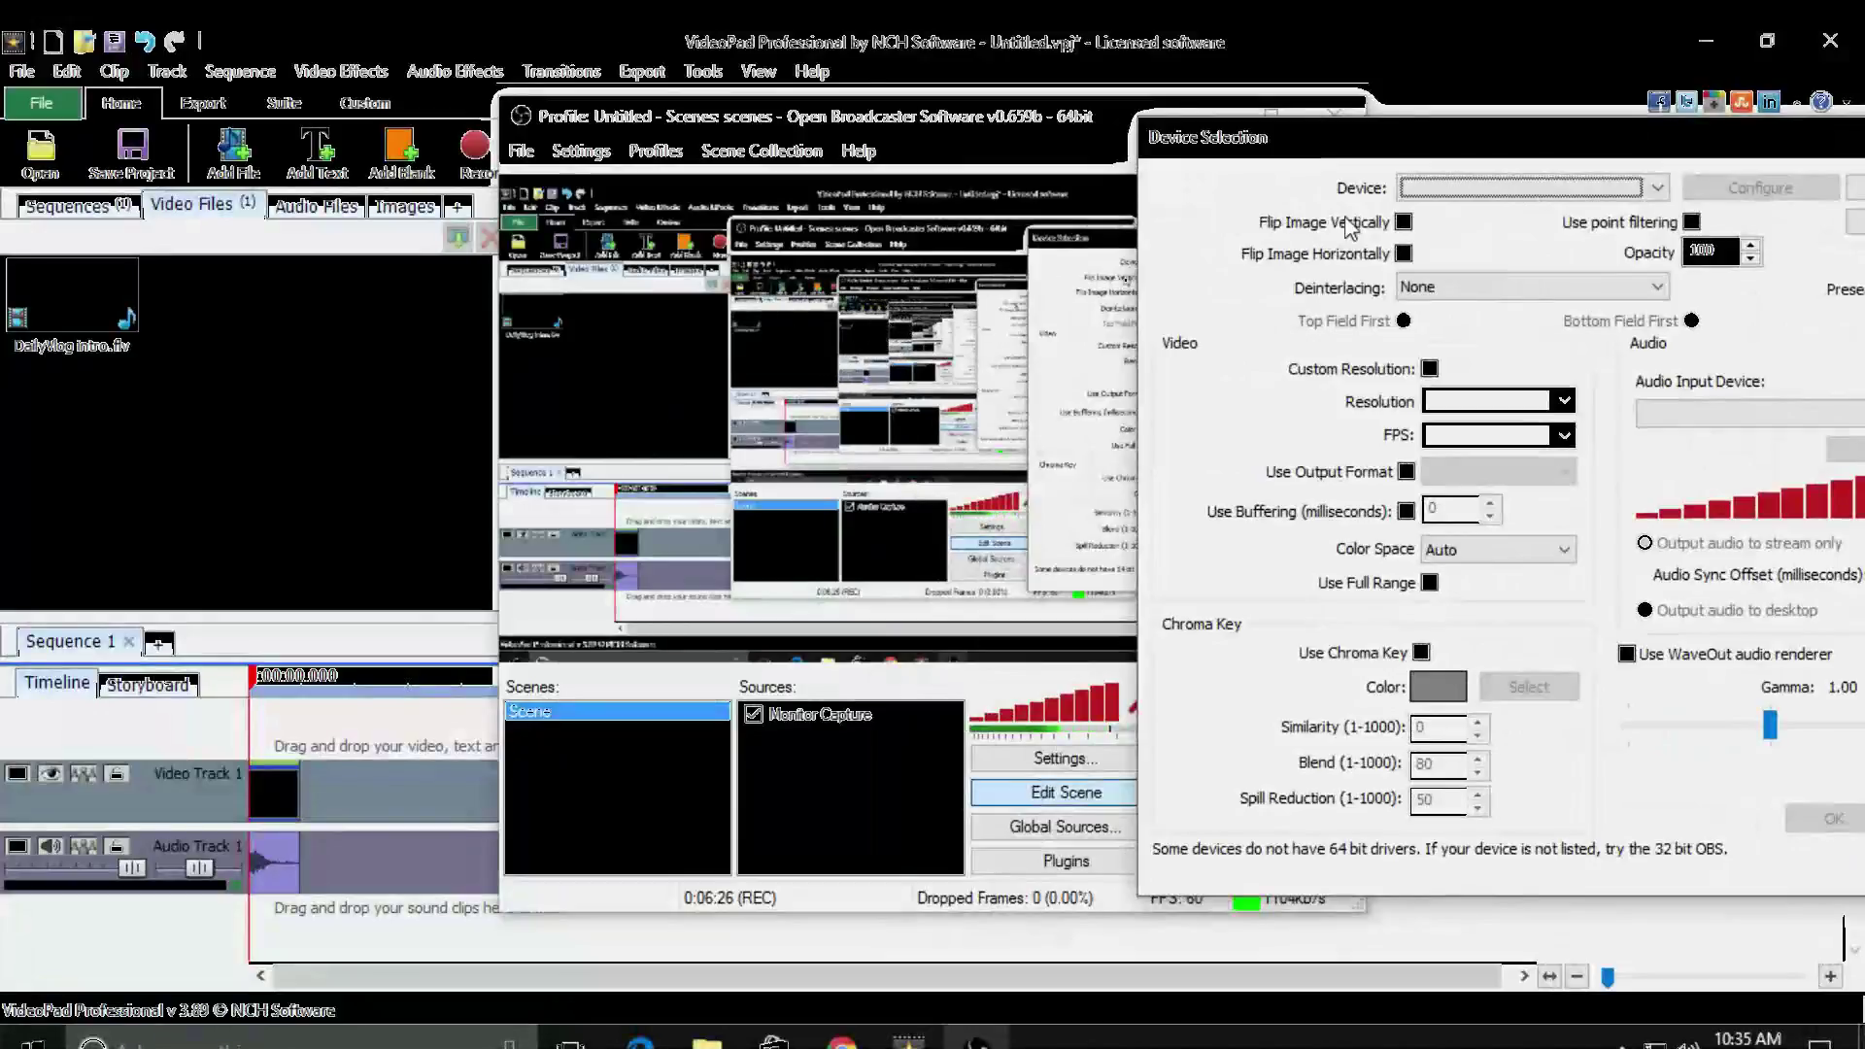
pyautogui.moveTo(1566, 143); pyautogui.dragTo(905, 138)
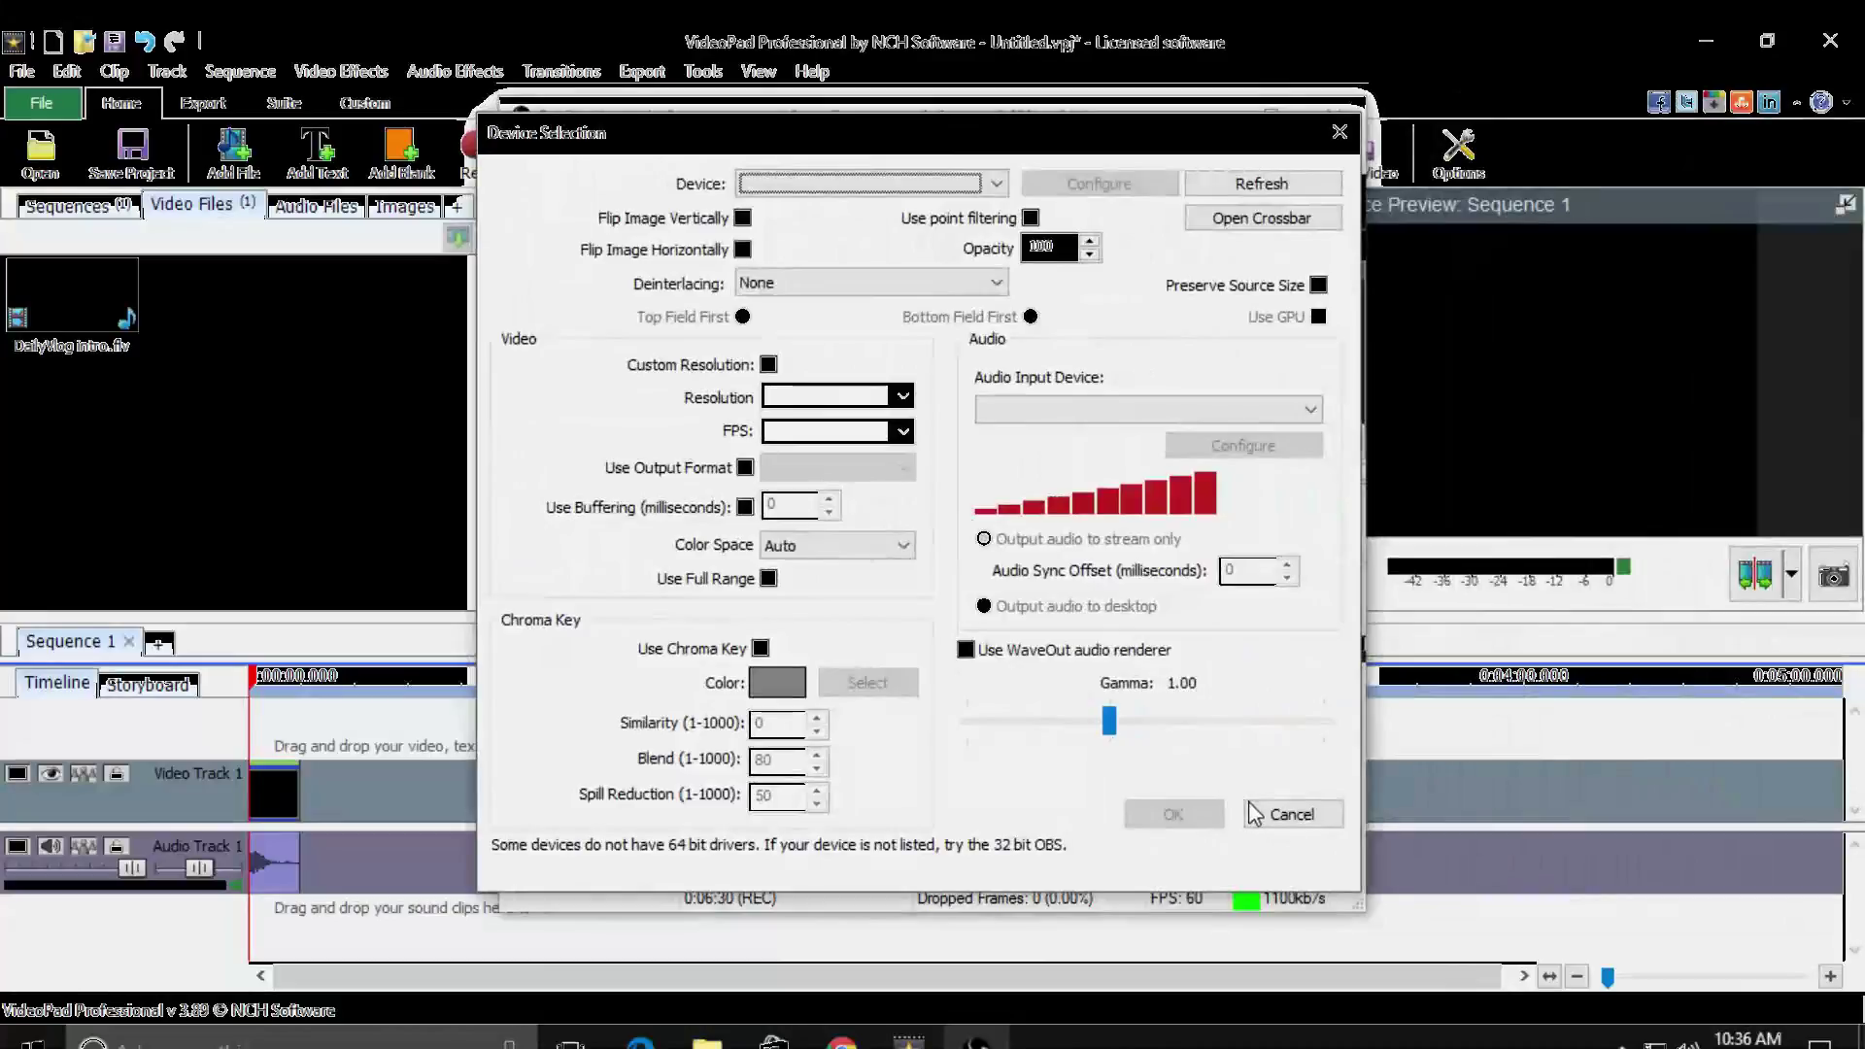
pyautogui.click(1292, 814)
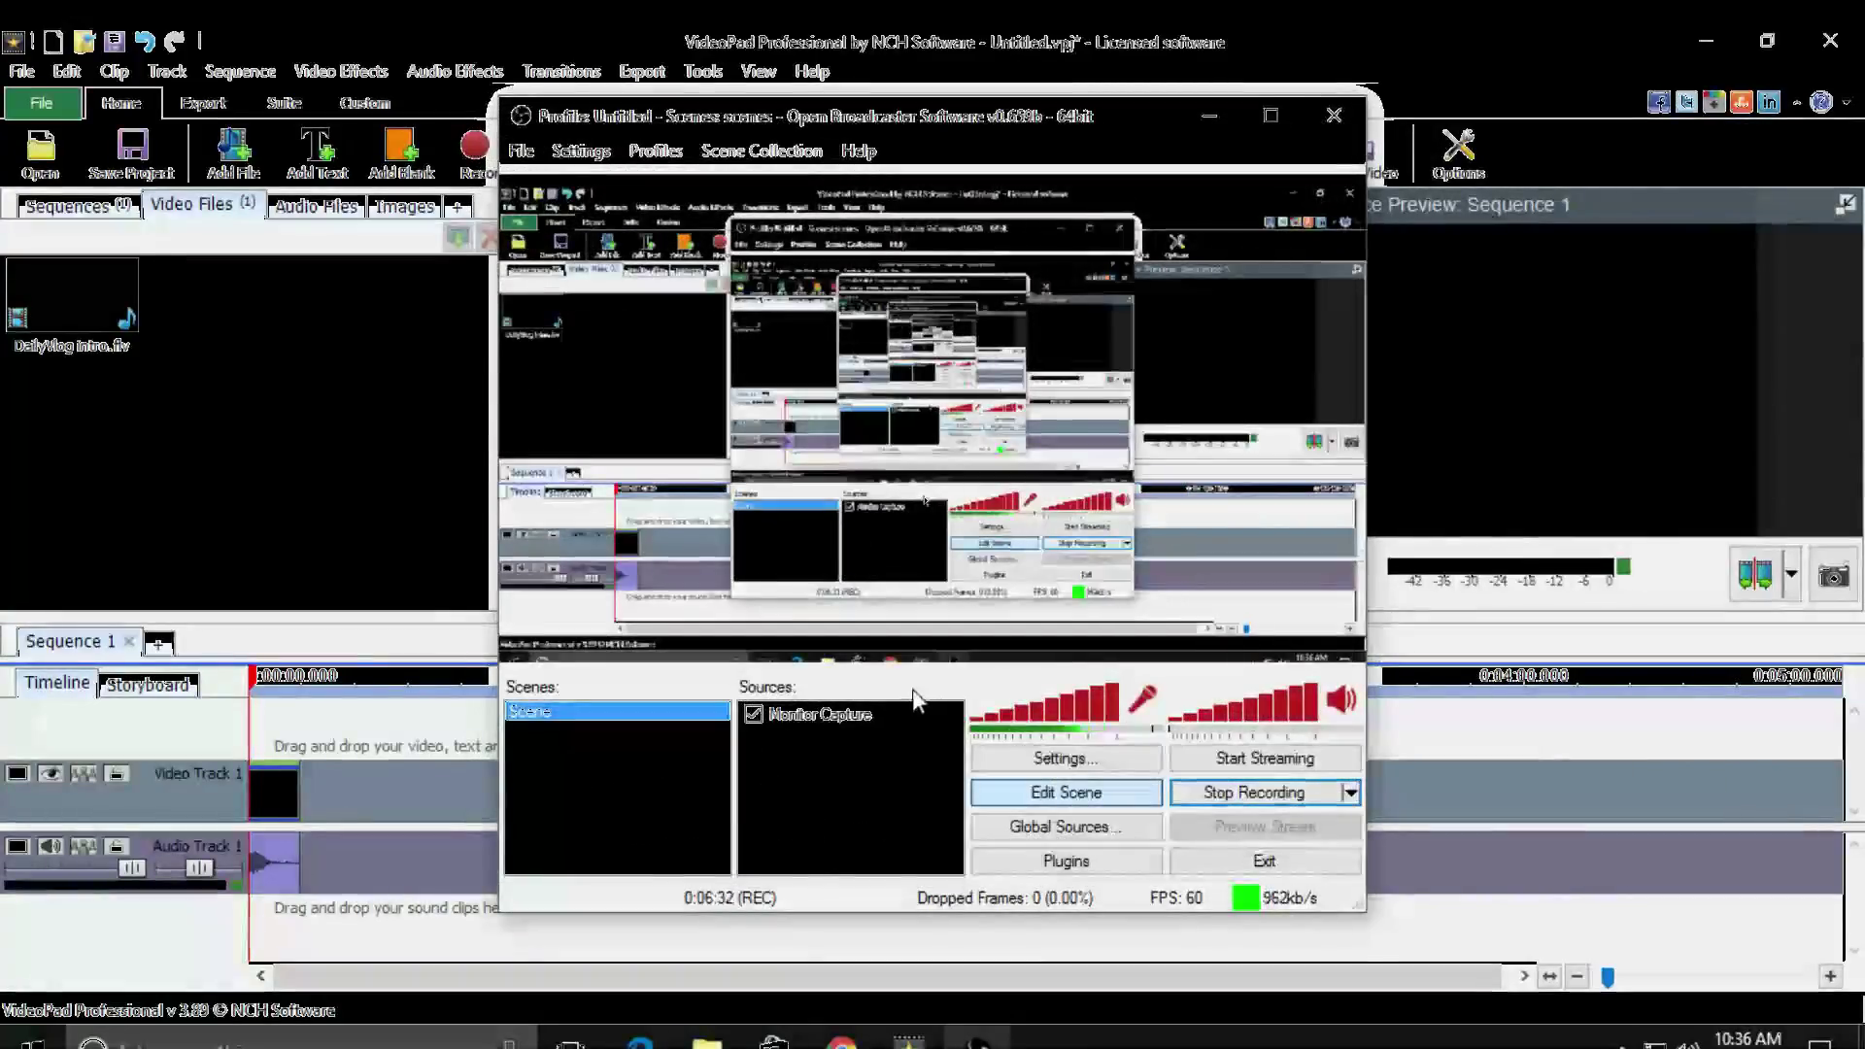
# Add a Game Capture source named GTAV to the scene
pyautogui.rightClick(818, 769)
pyautogui.moveTo(882, 796)
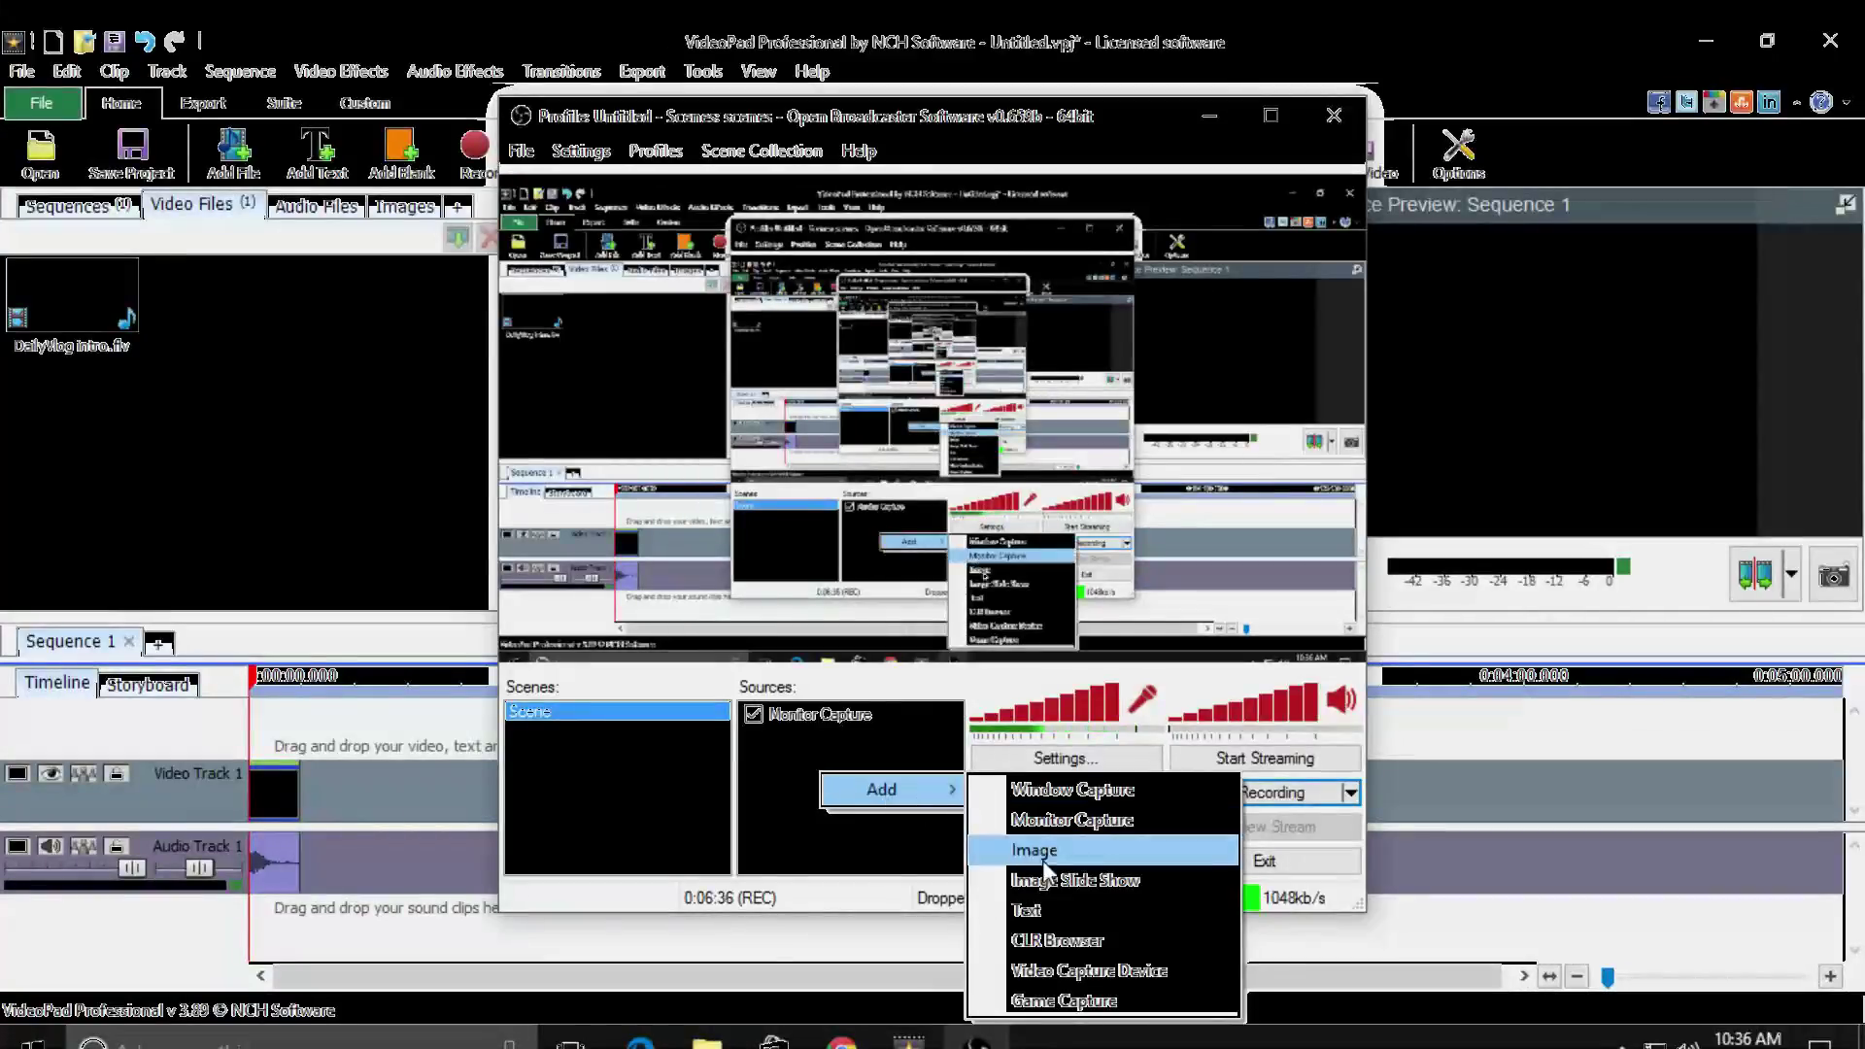
pyautogui.click(1063, 1001)
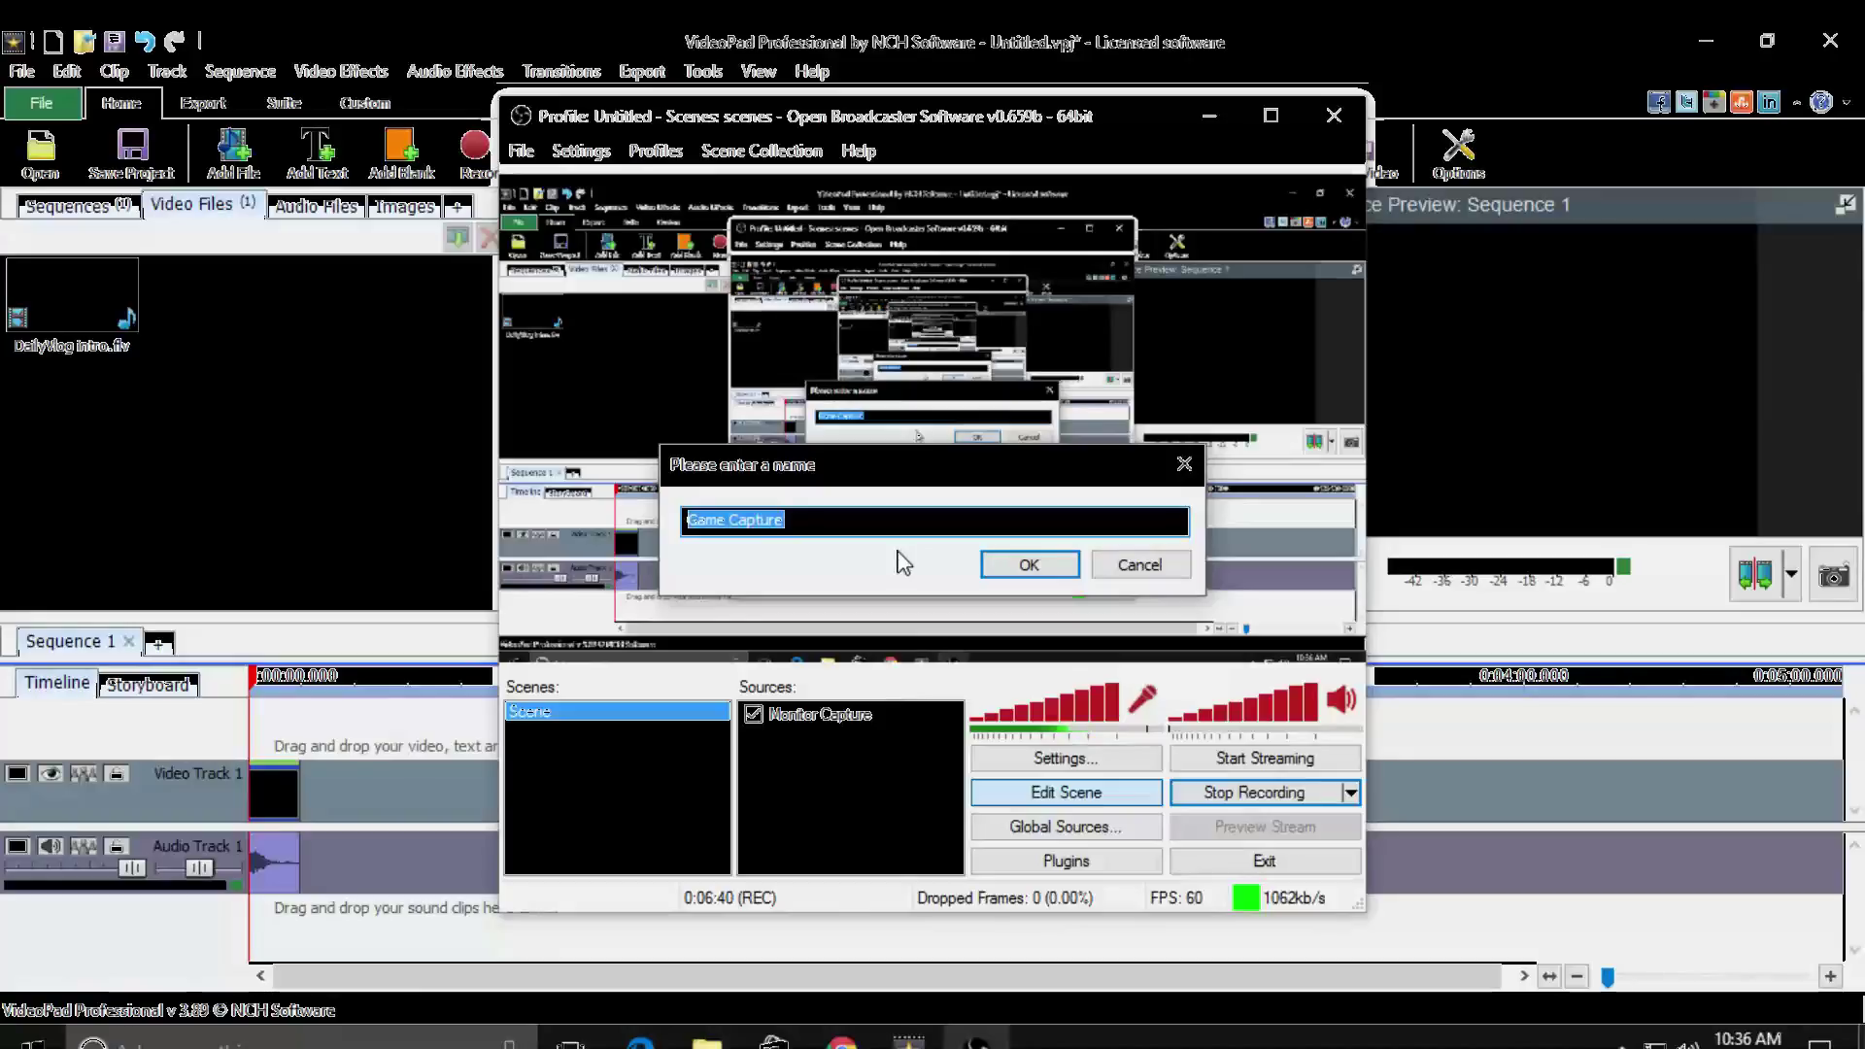
pyautogui.write('GTAV')
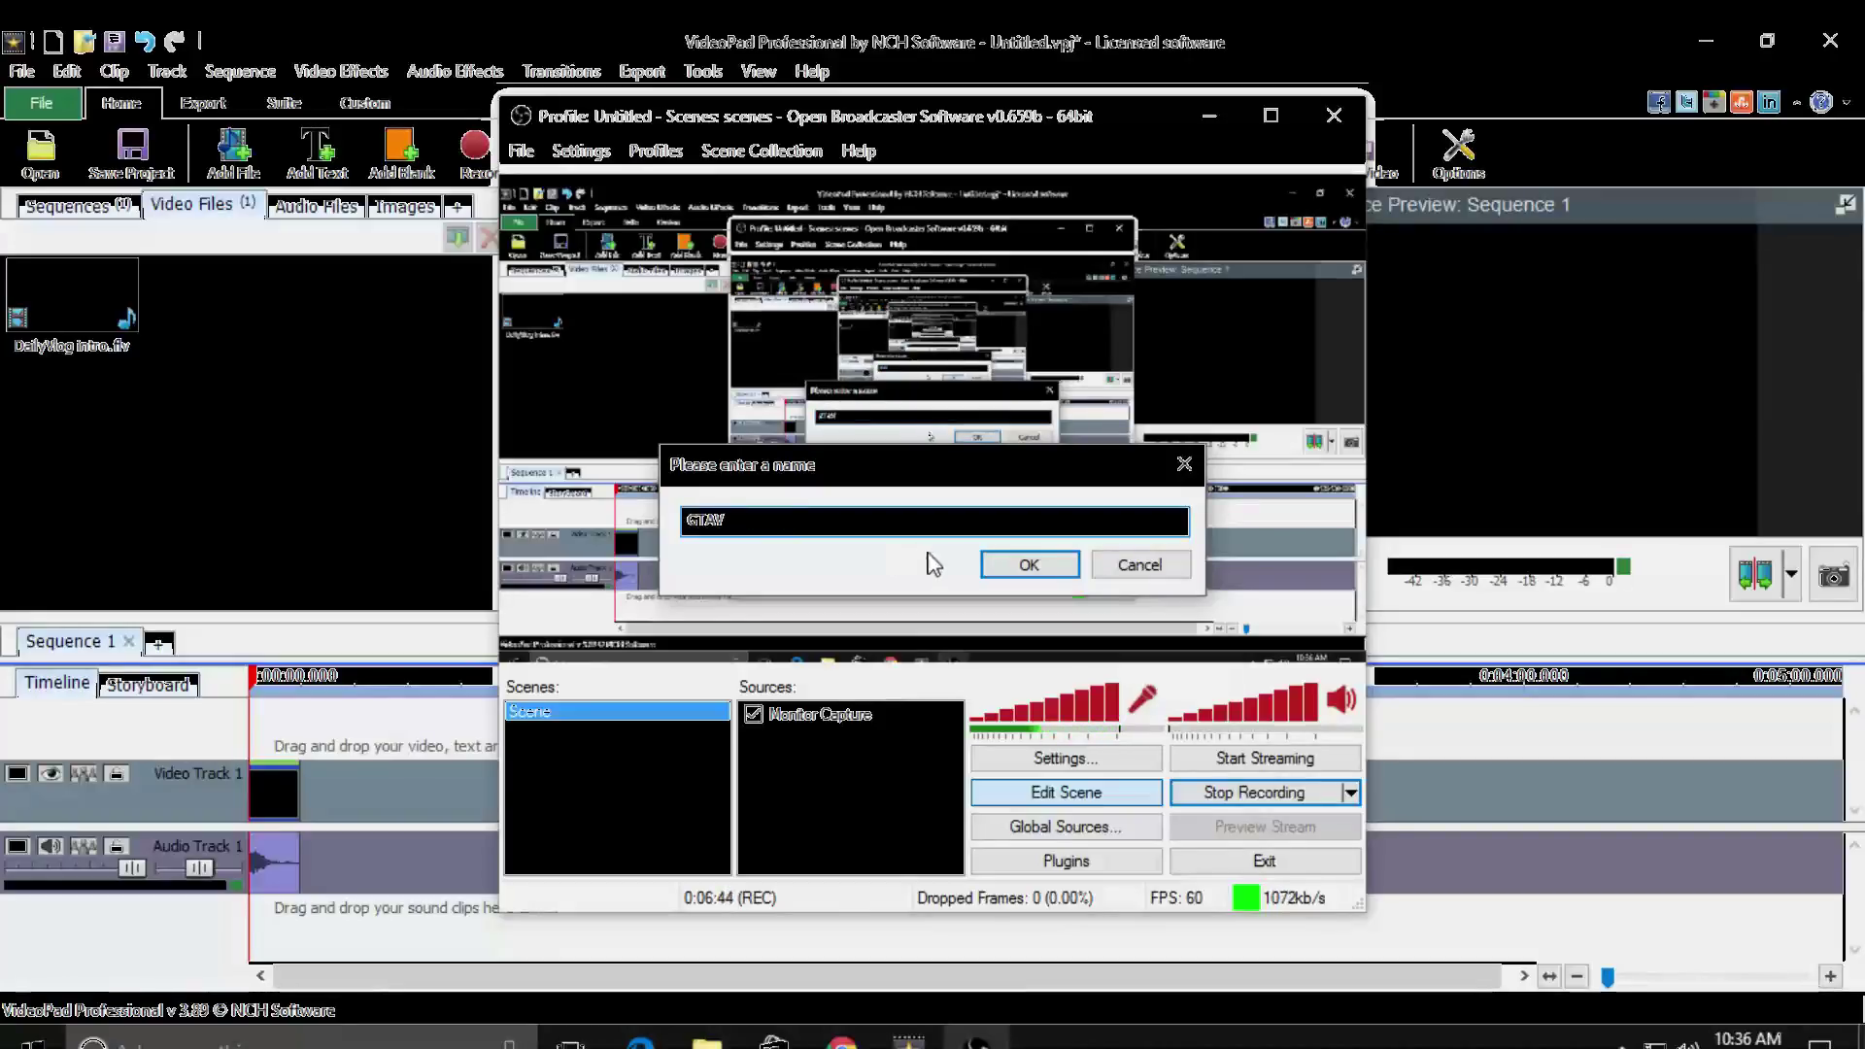
pyautogui.click(1022, 565)
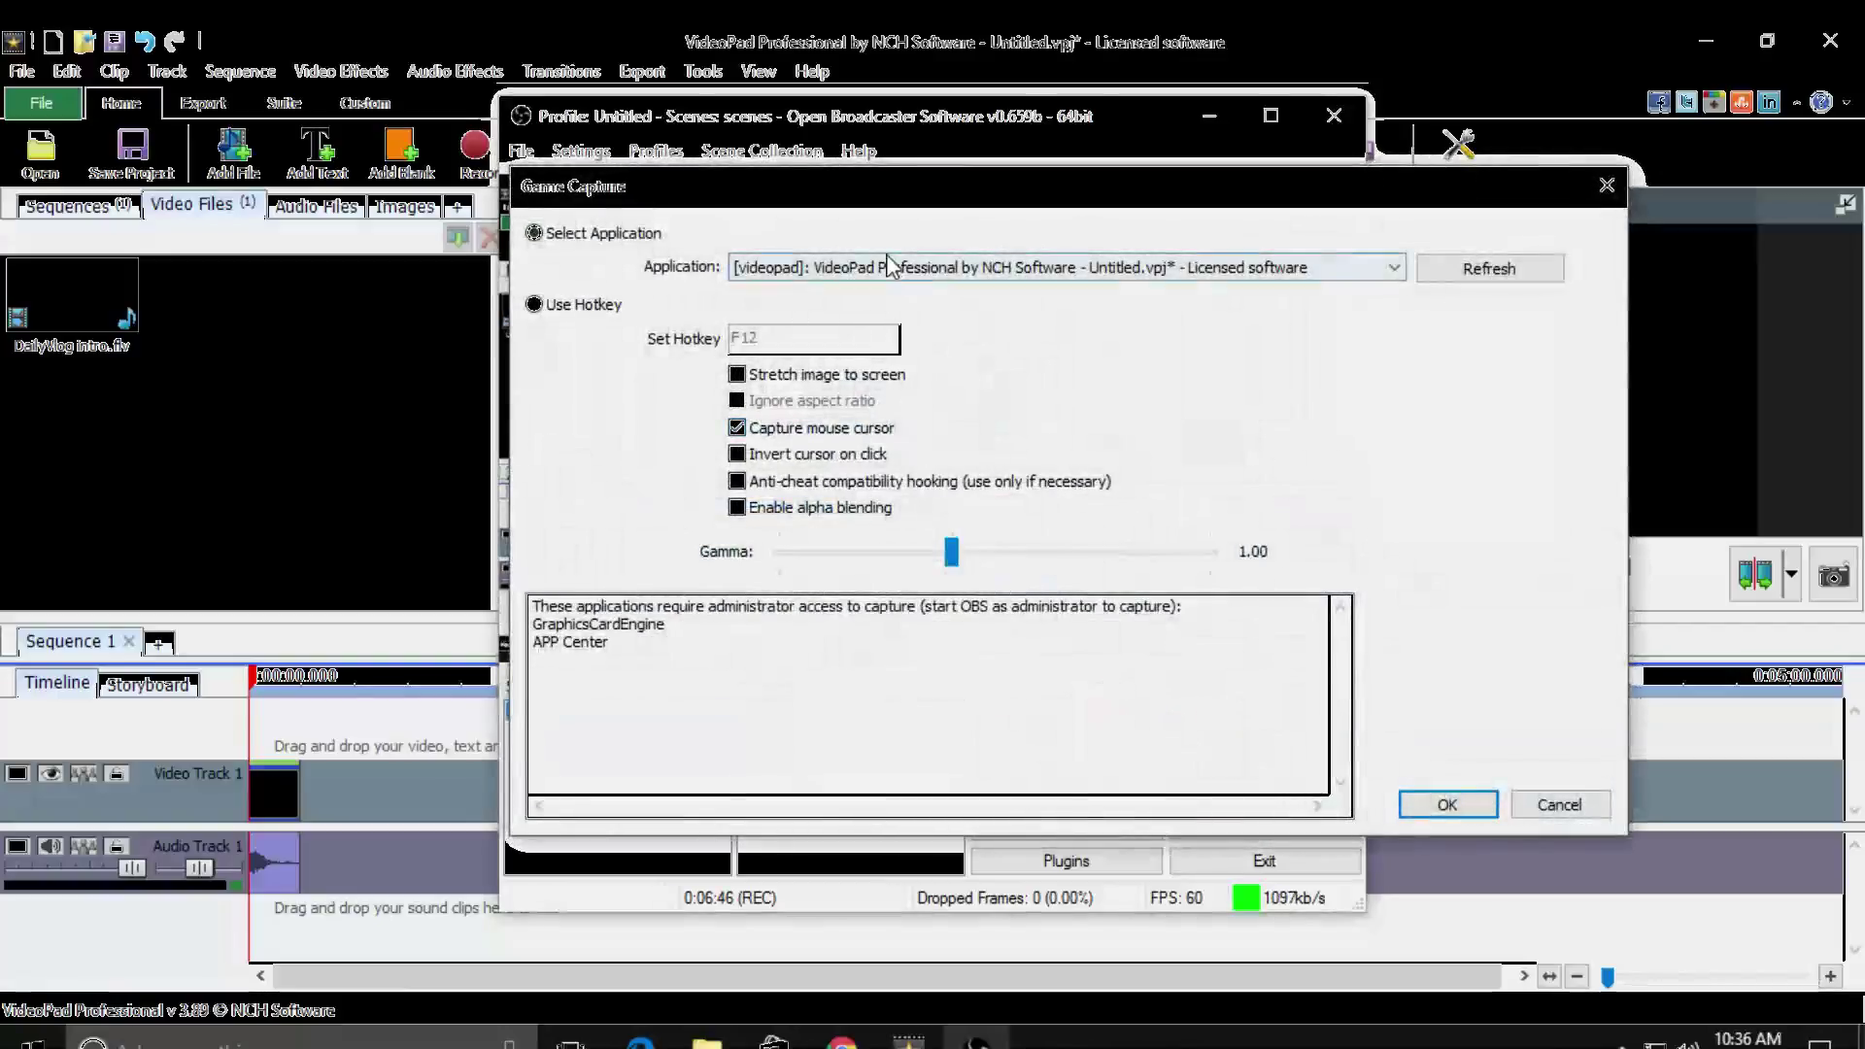
# Configure the GTAV capture to stretch the image to the screen and ignore aspect ratio, without capturing the mouse cursor, and confirm it
pyautogui.click(899, 279)
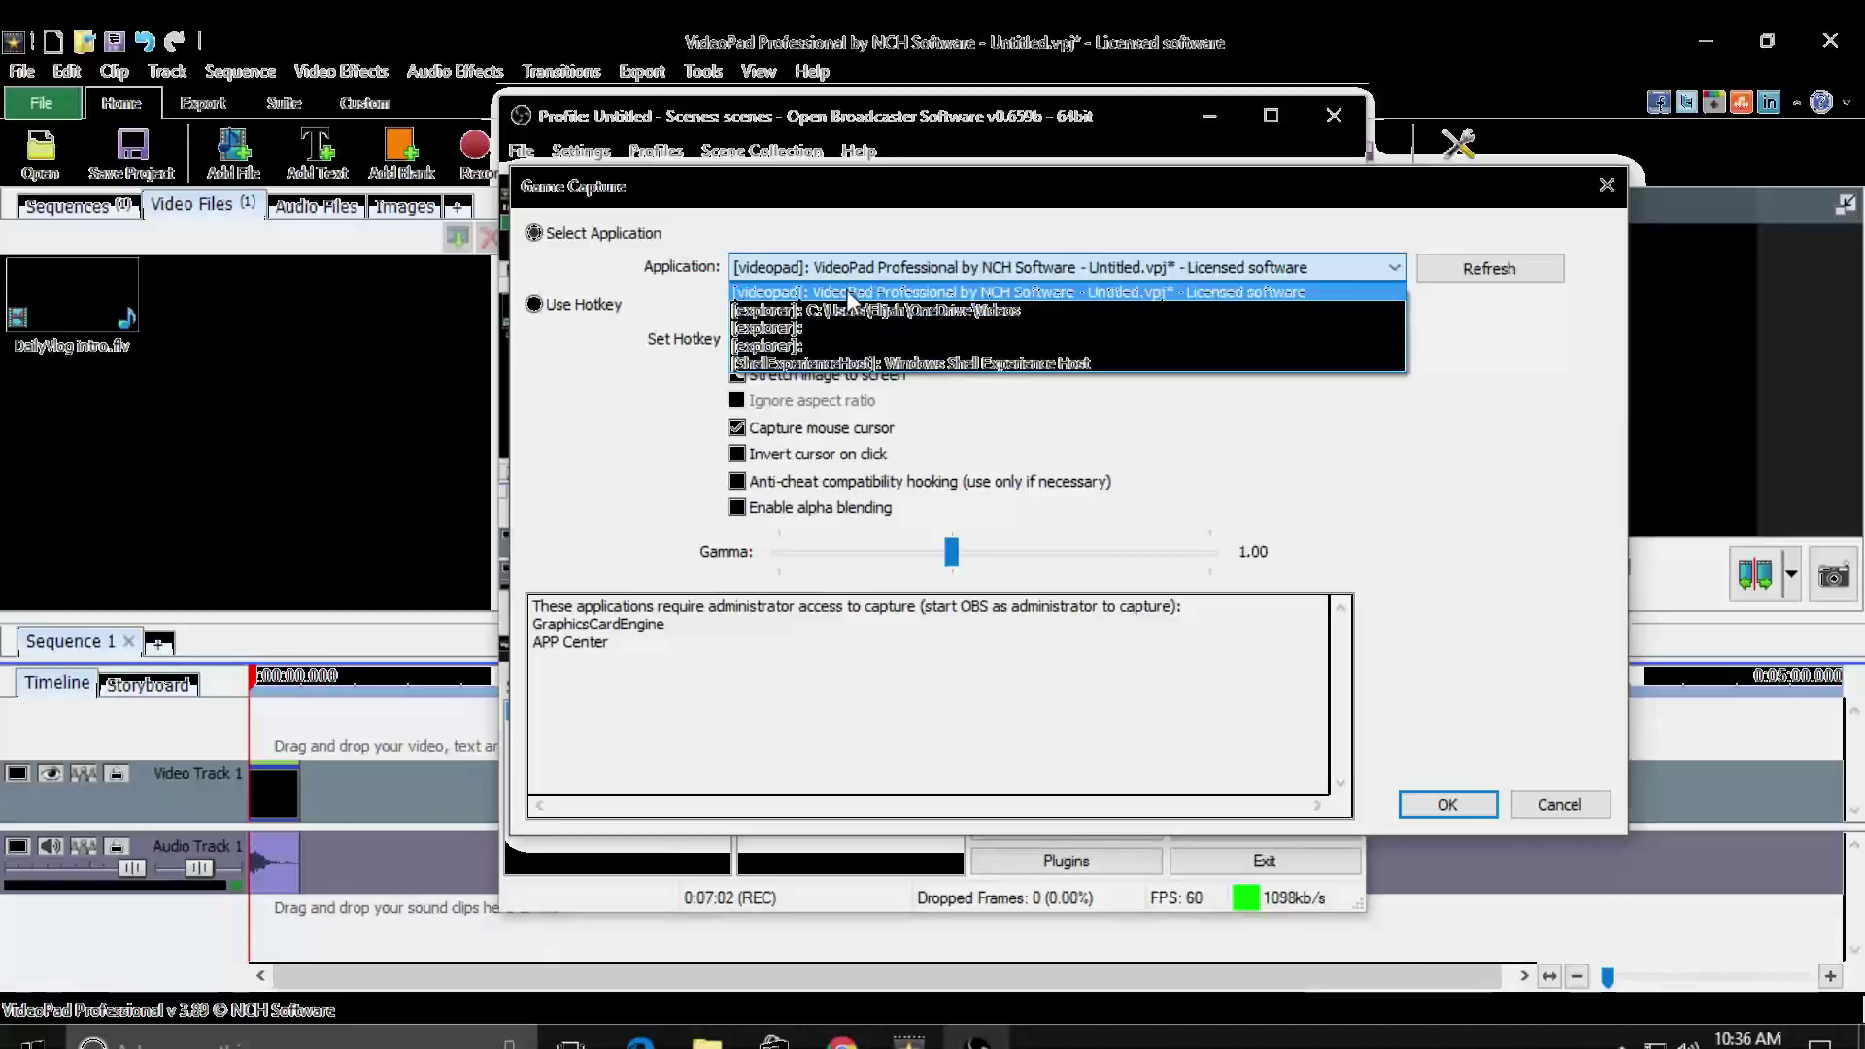
pyautogui.click(666, 419)
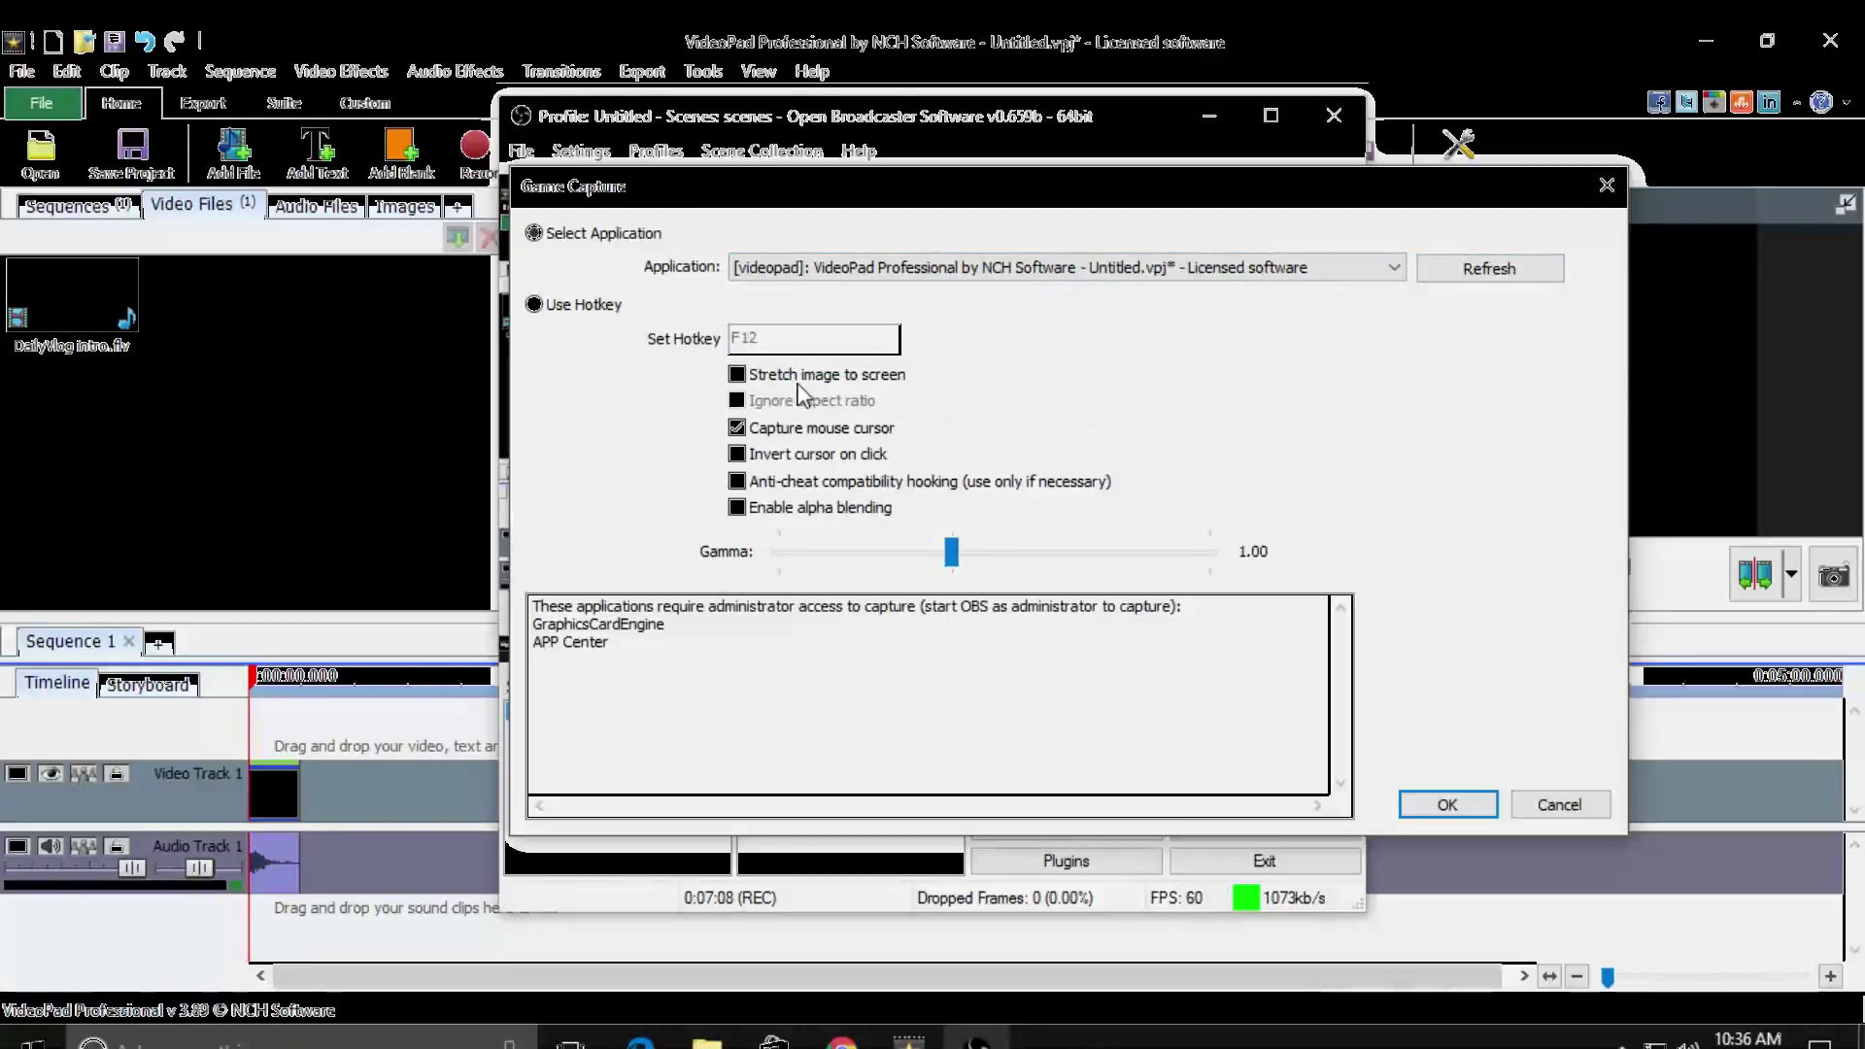
pyautogui.click(738, 375)
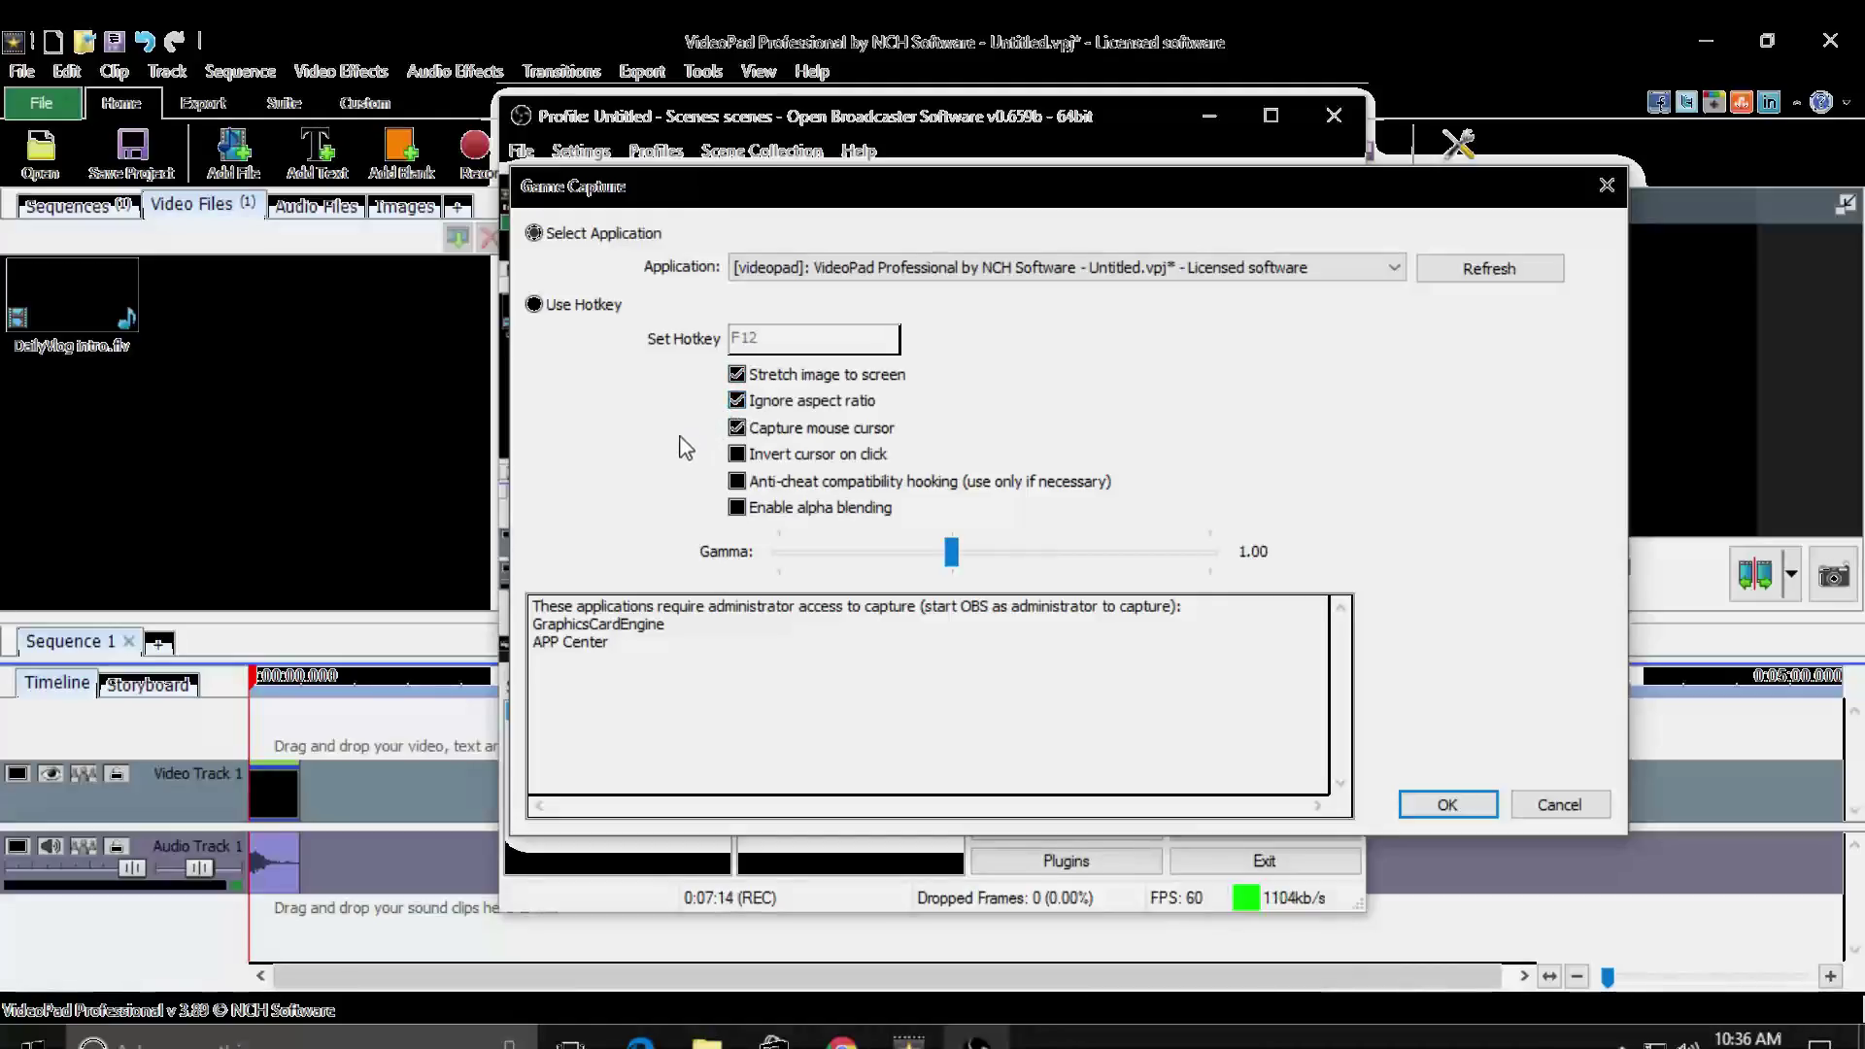
pyautogui.click(736, 428)
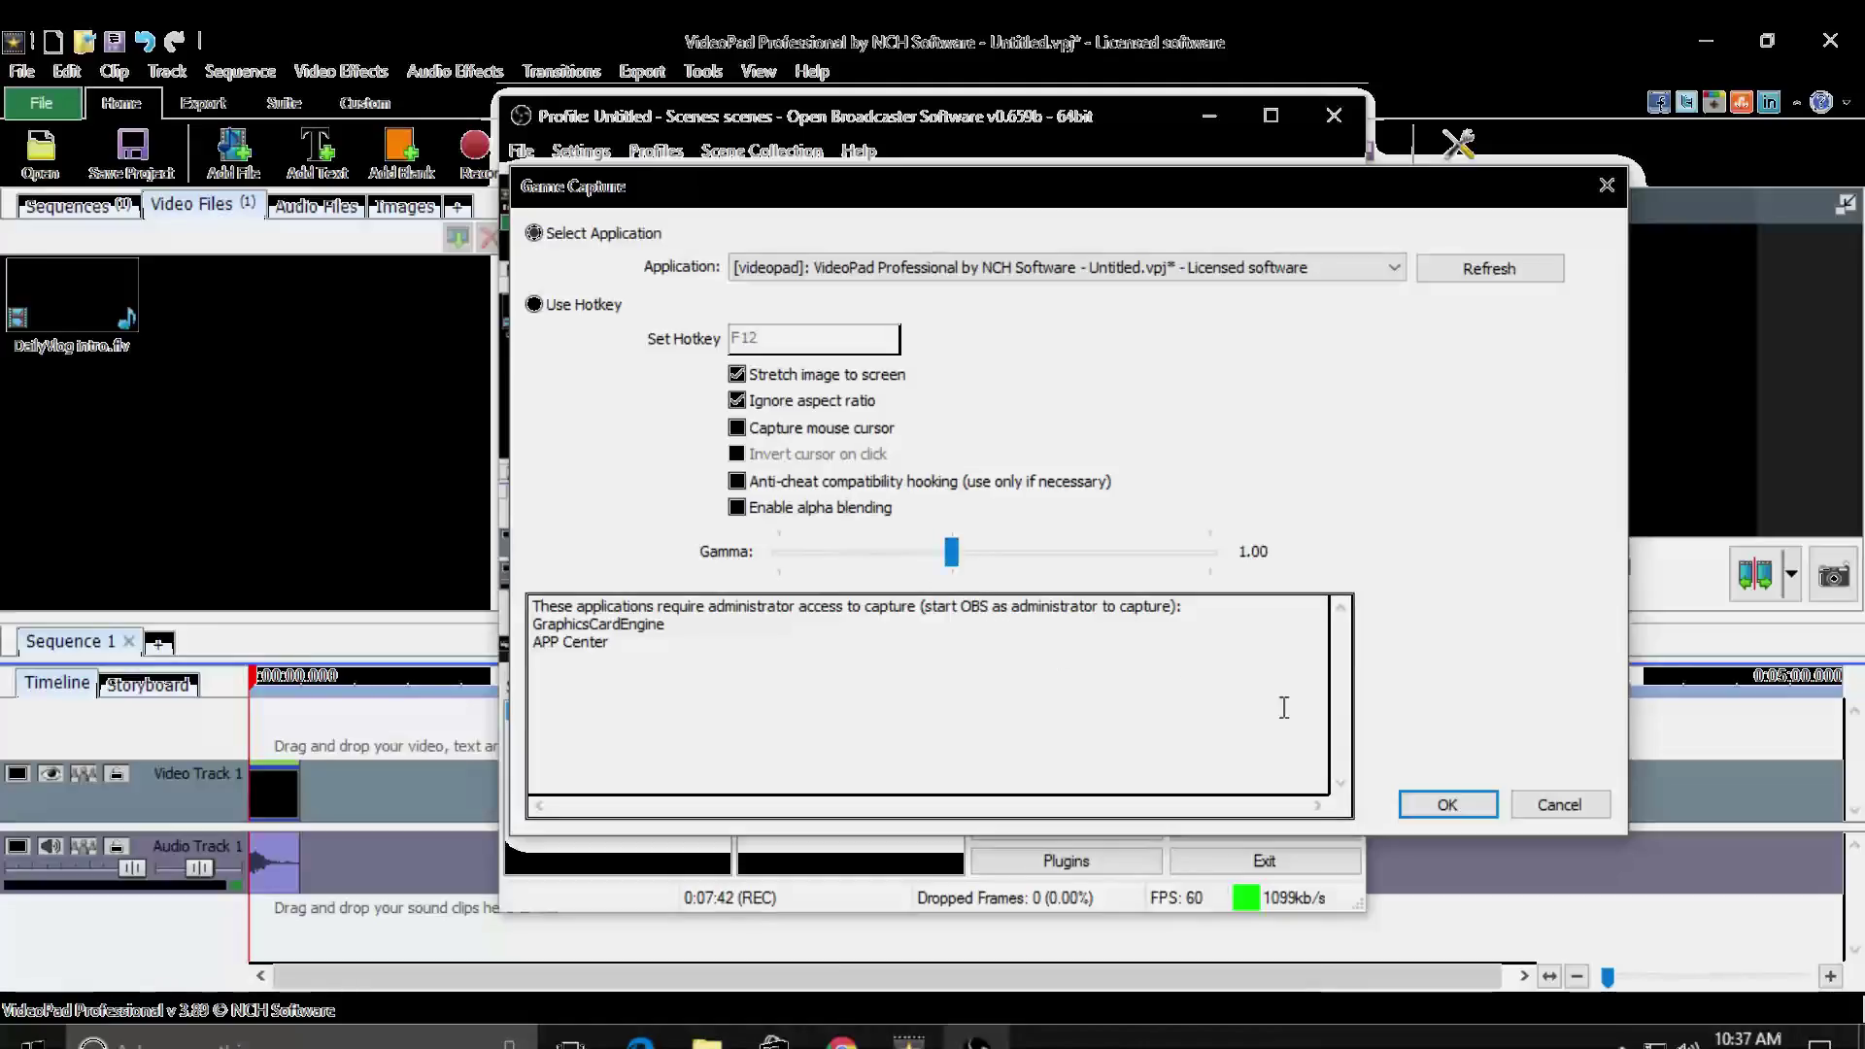
pyautogui.click(1472, 802)
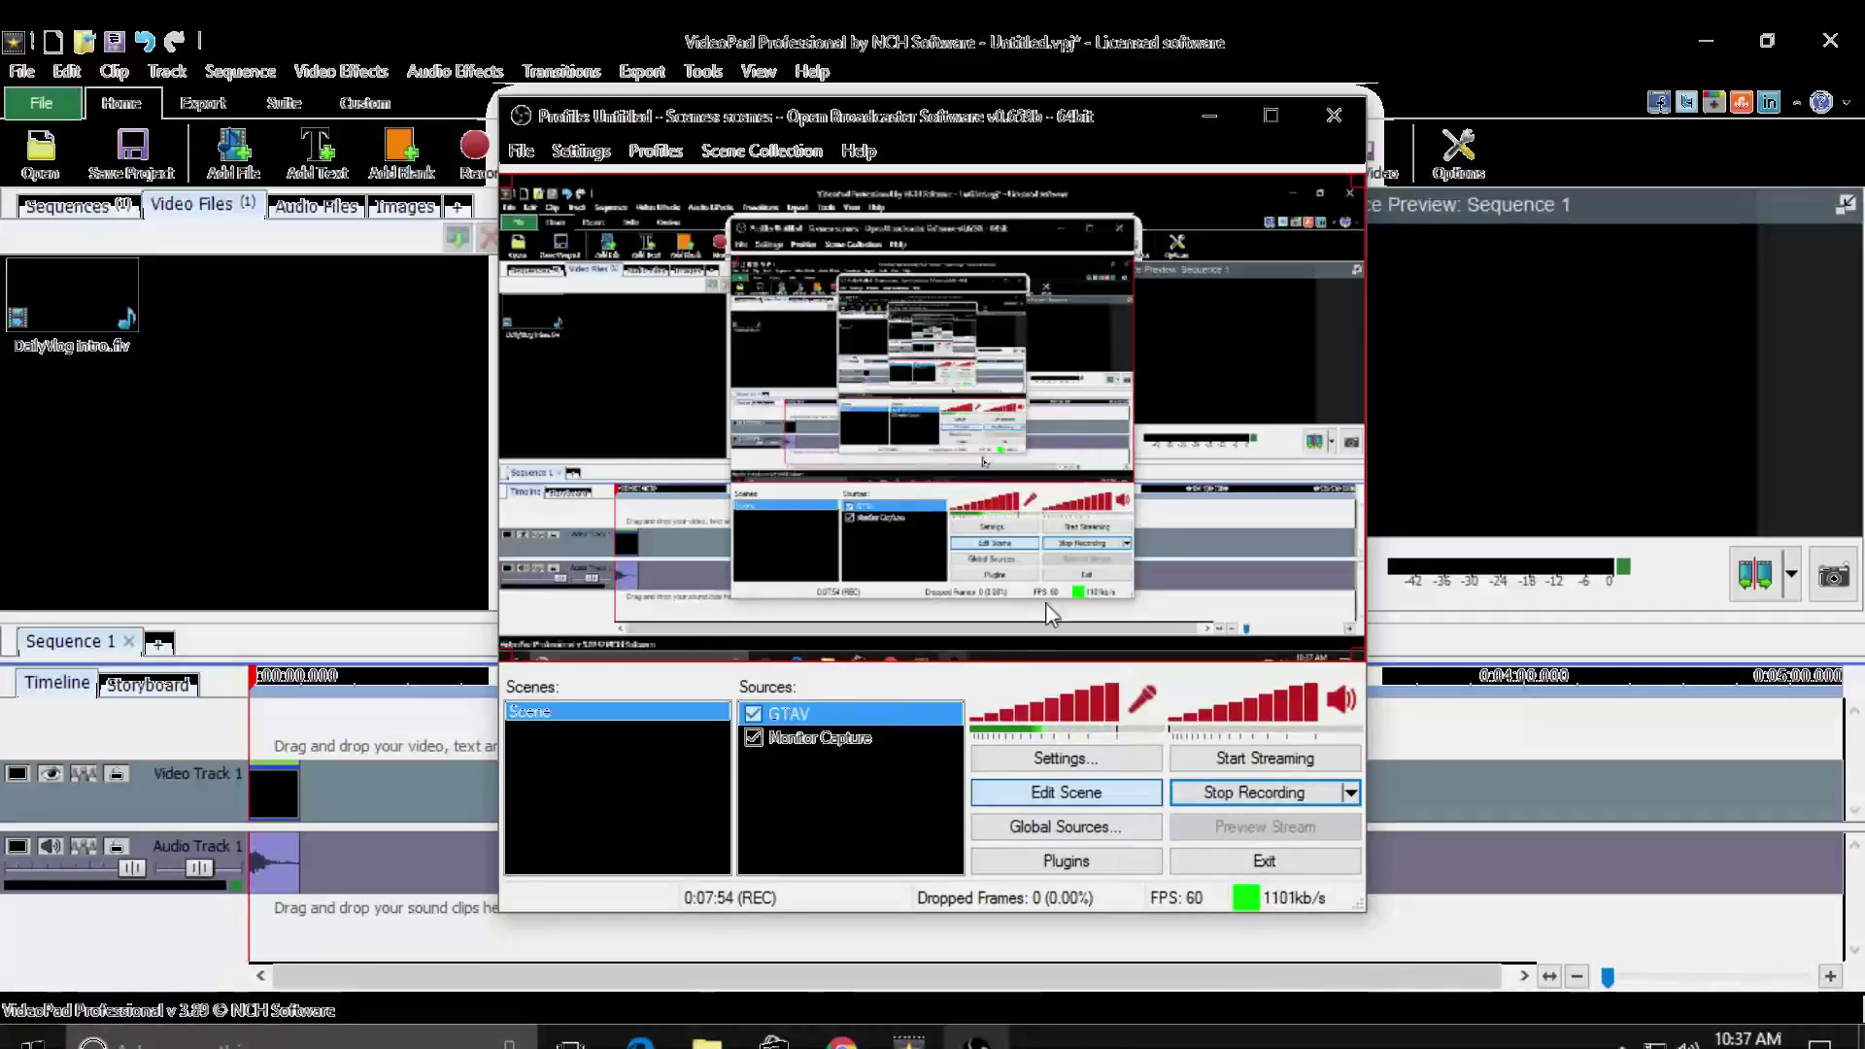
# Turn off scene editing and move the Monitor Capture source up above GTAV in the source order
pyautogui.click(1000, 795)
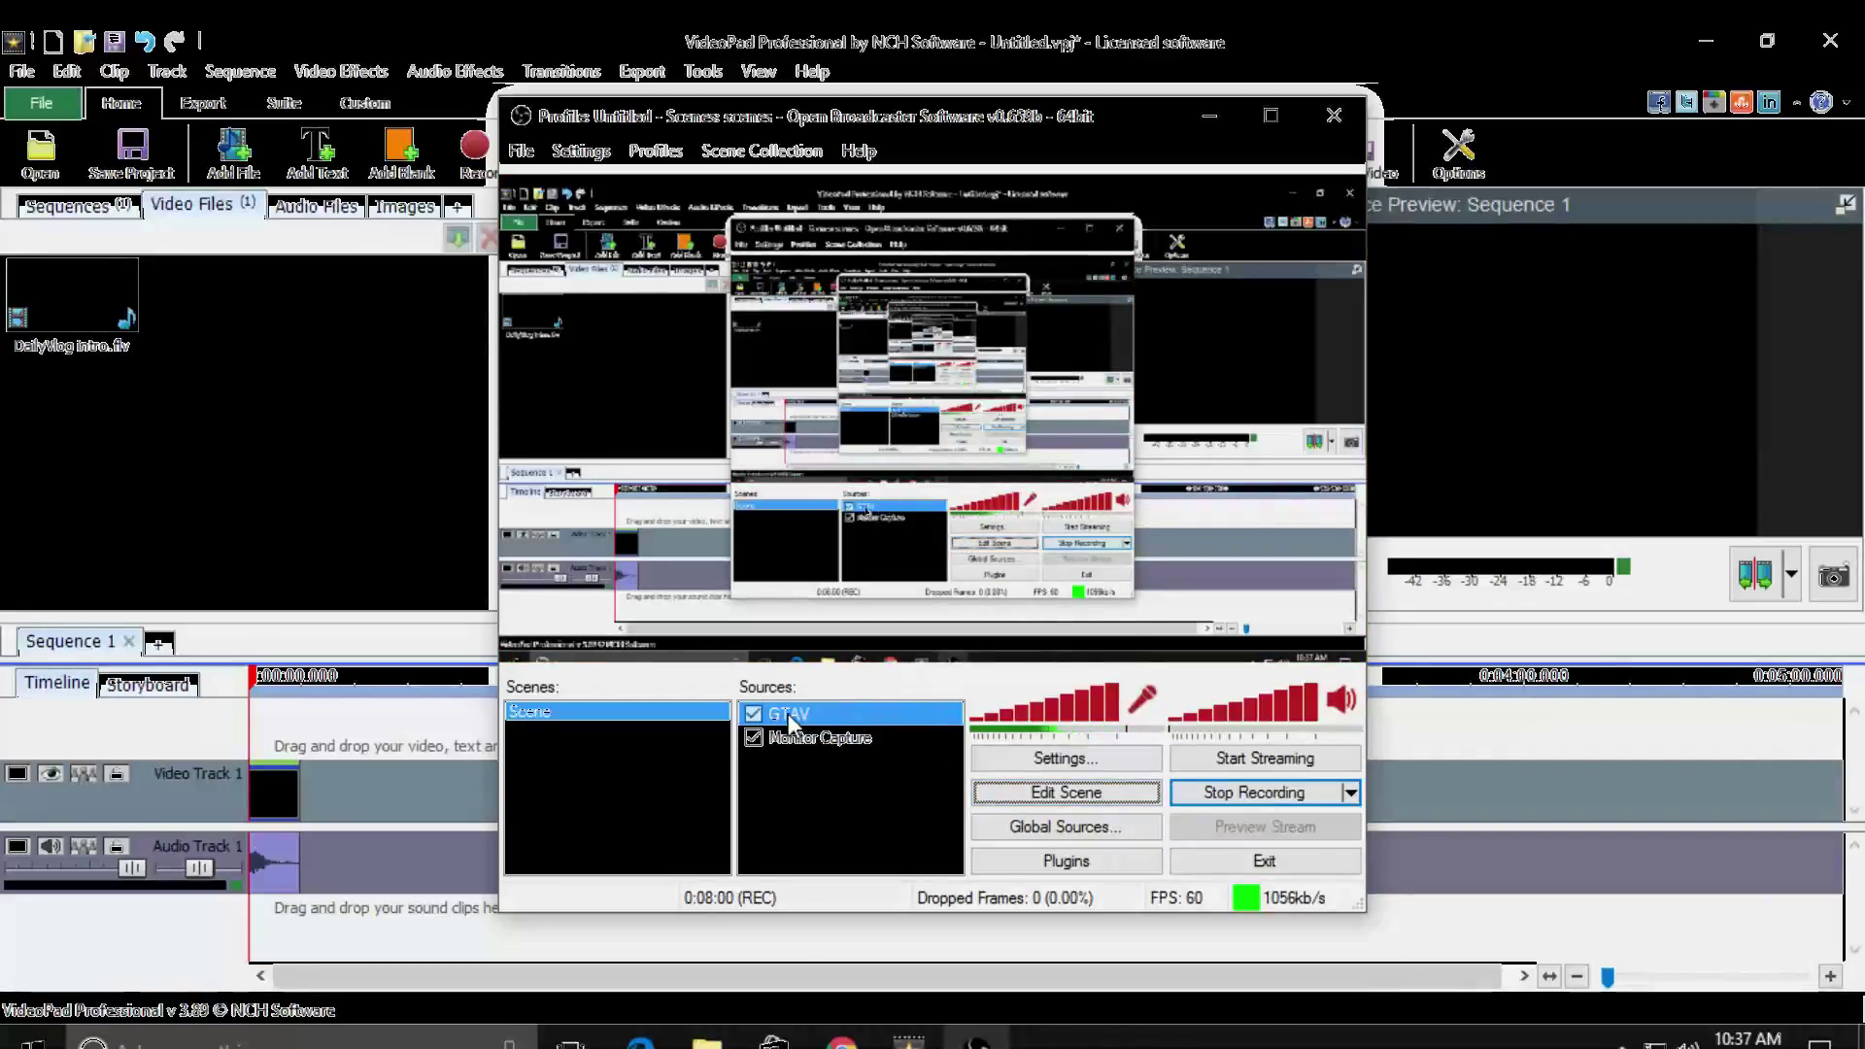
pyautogui.click(814, 739)
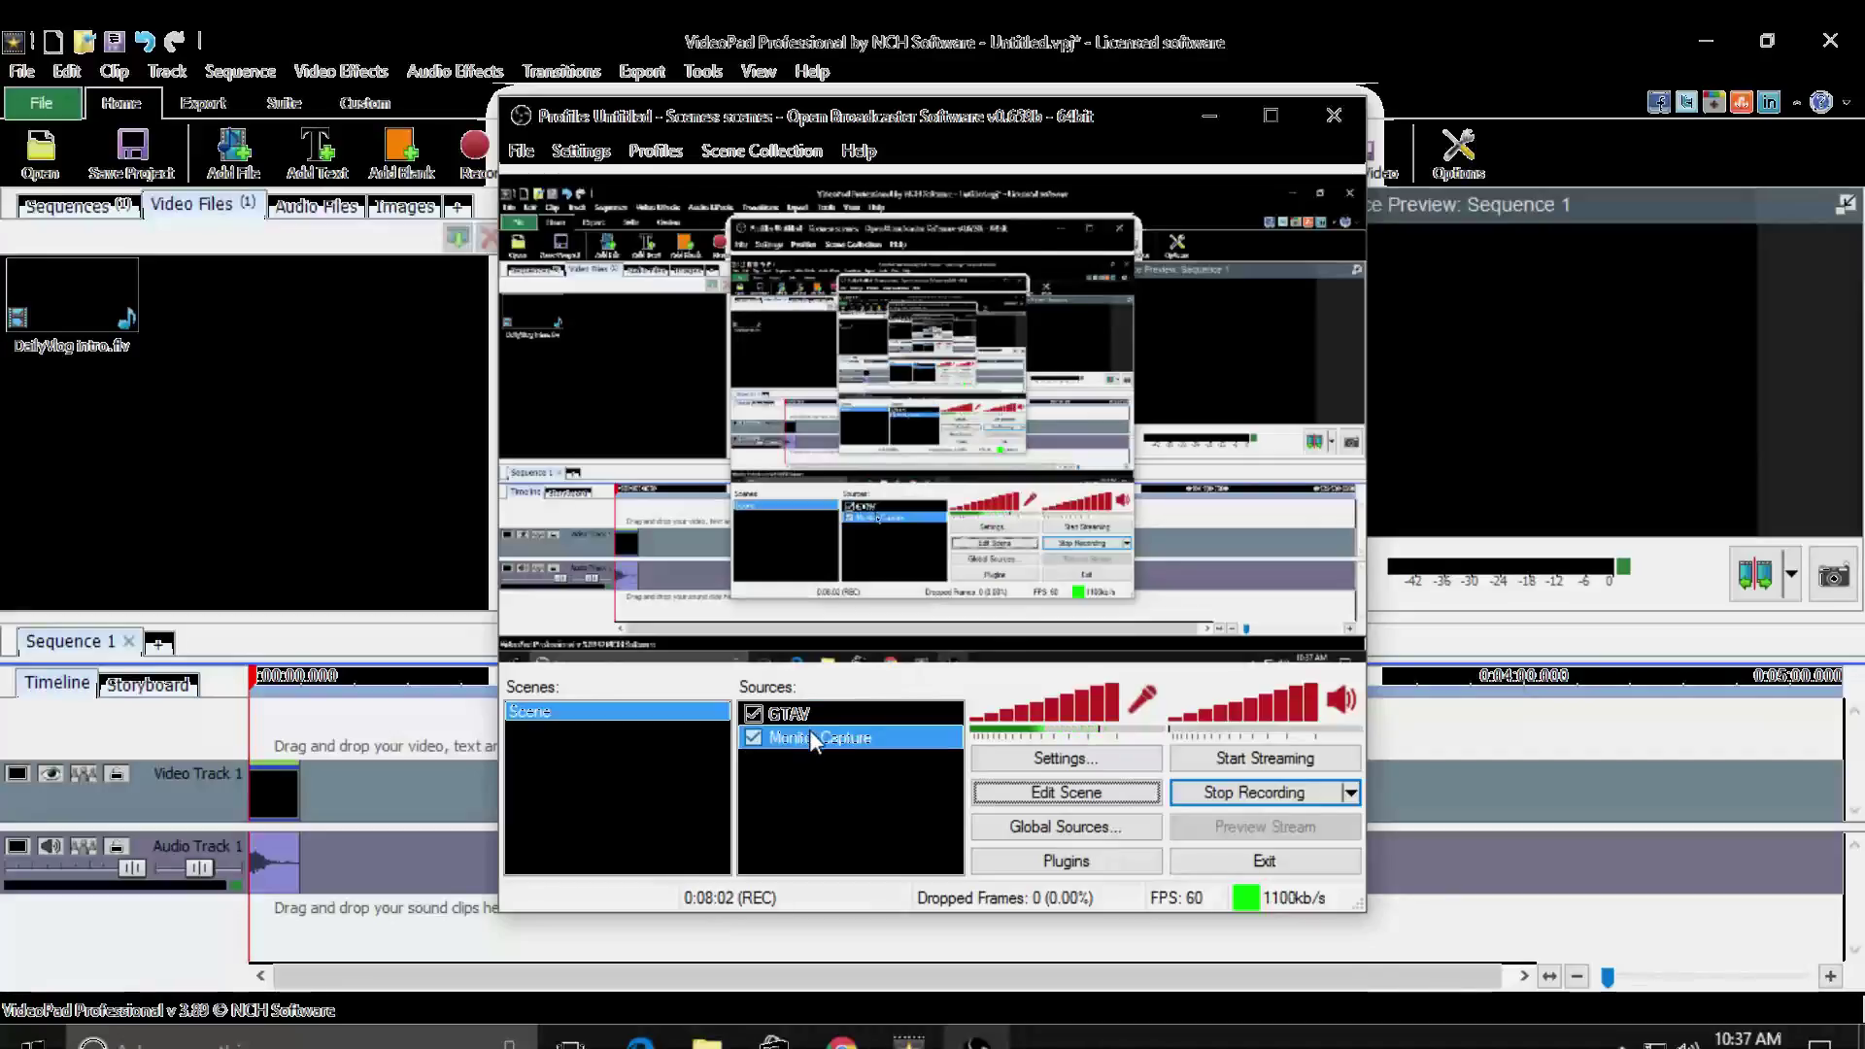
pyautogui.rightClick(814, 739)
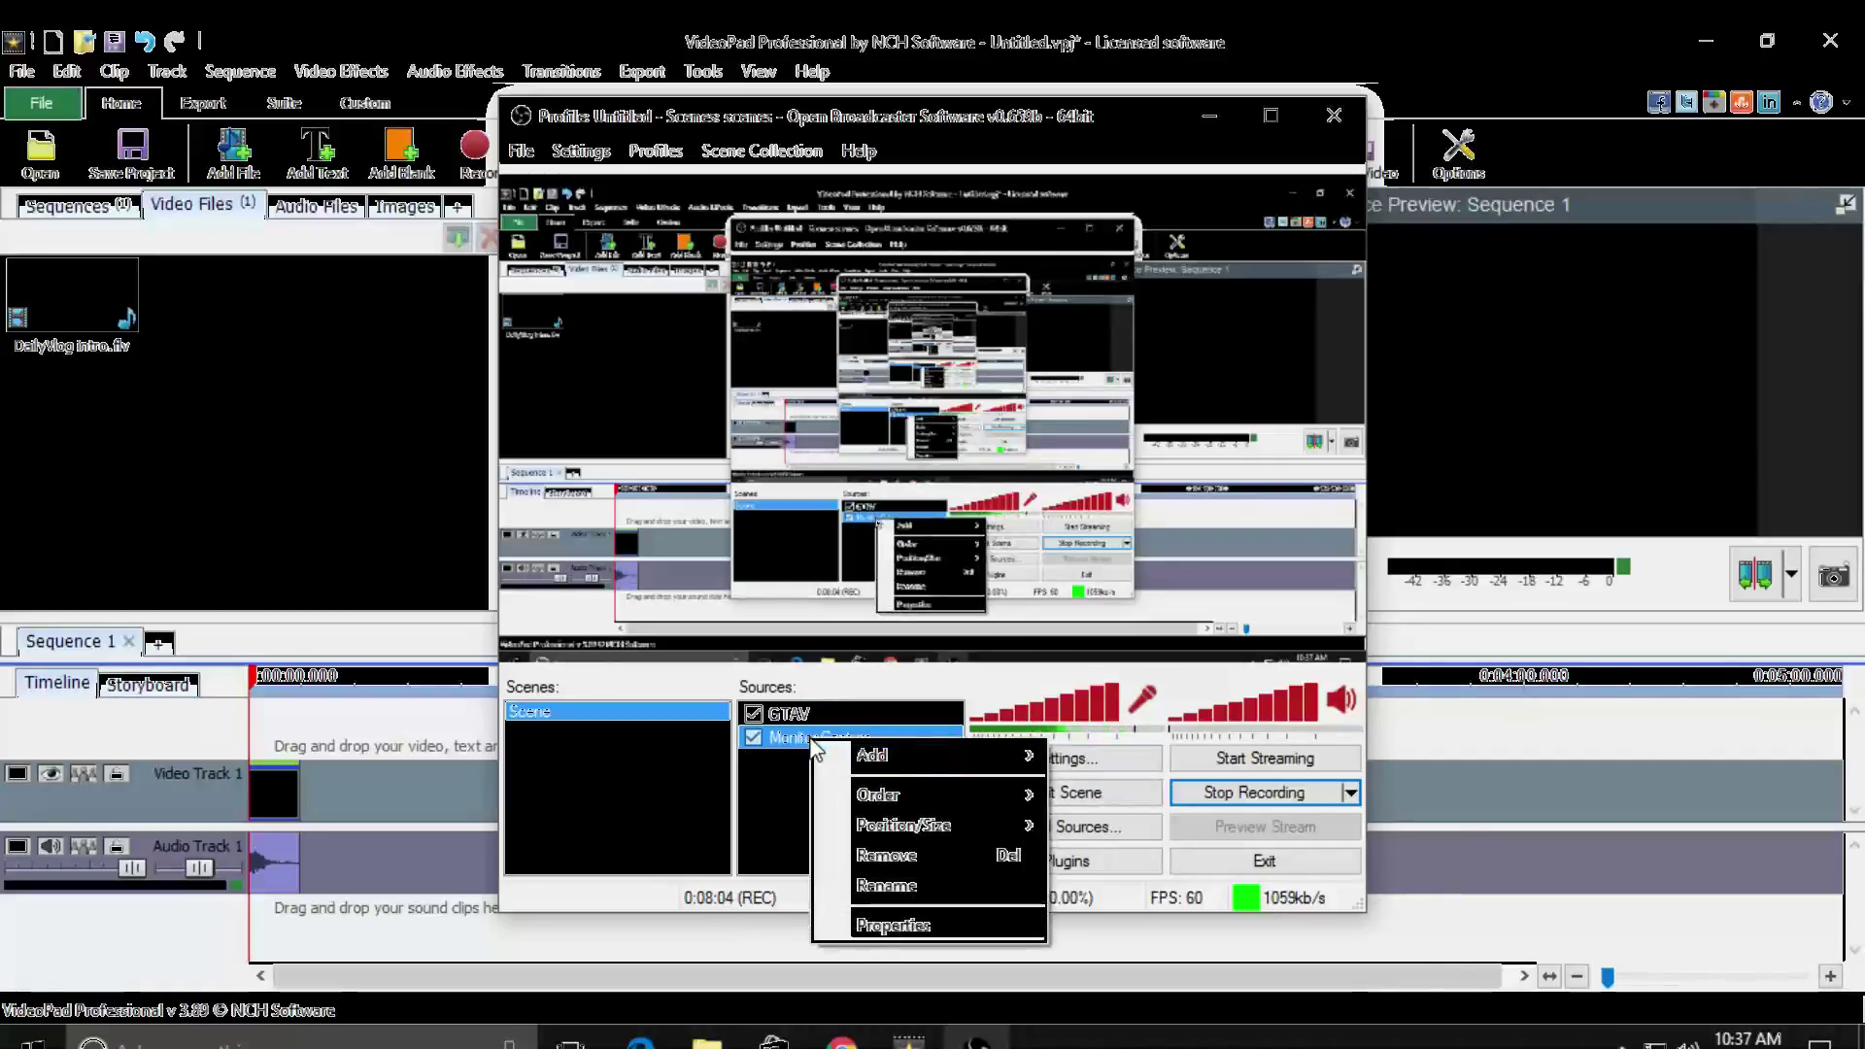
pyautogui.moveTo(957, 795)
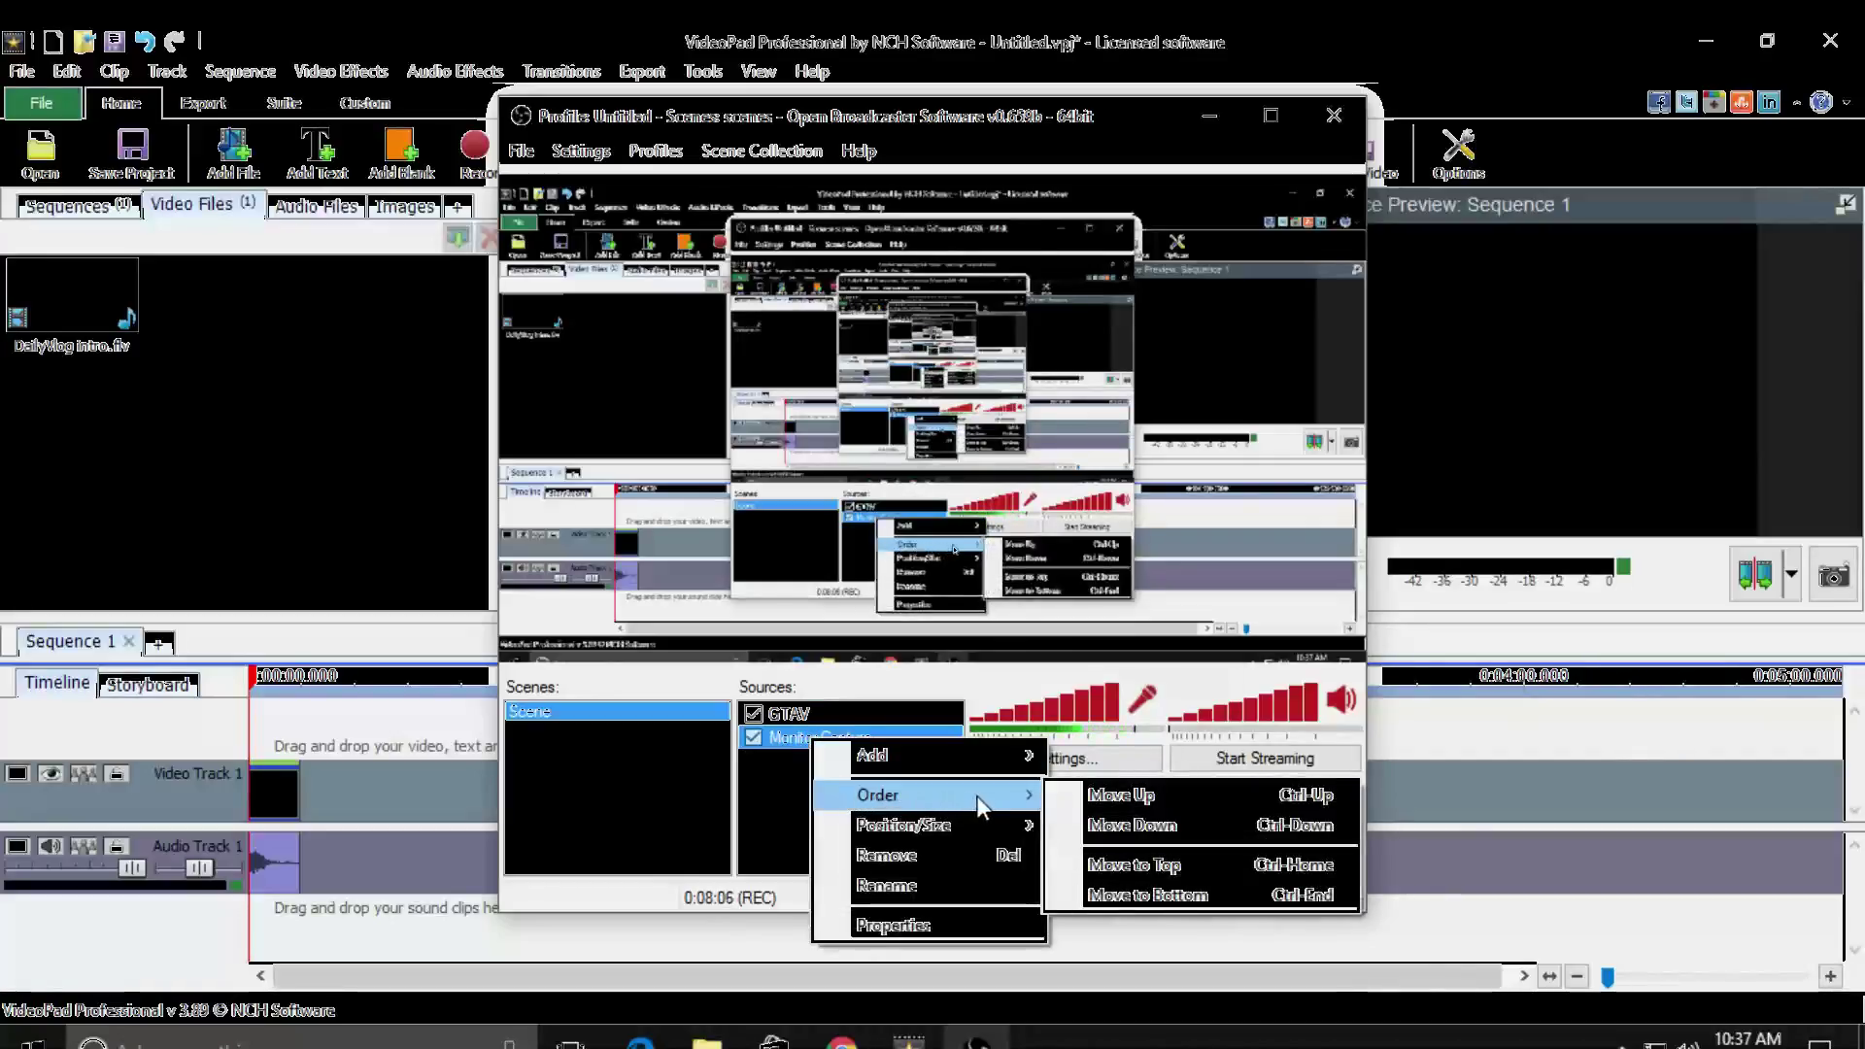
pyautogui.click(1072, 800)
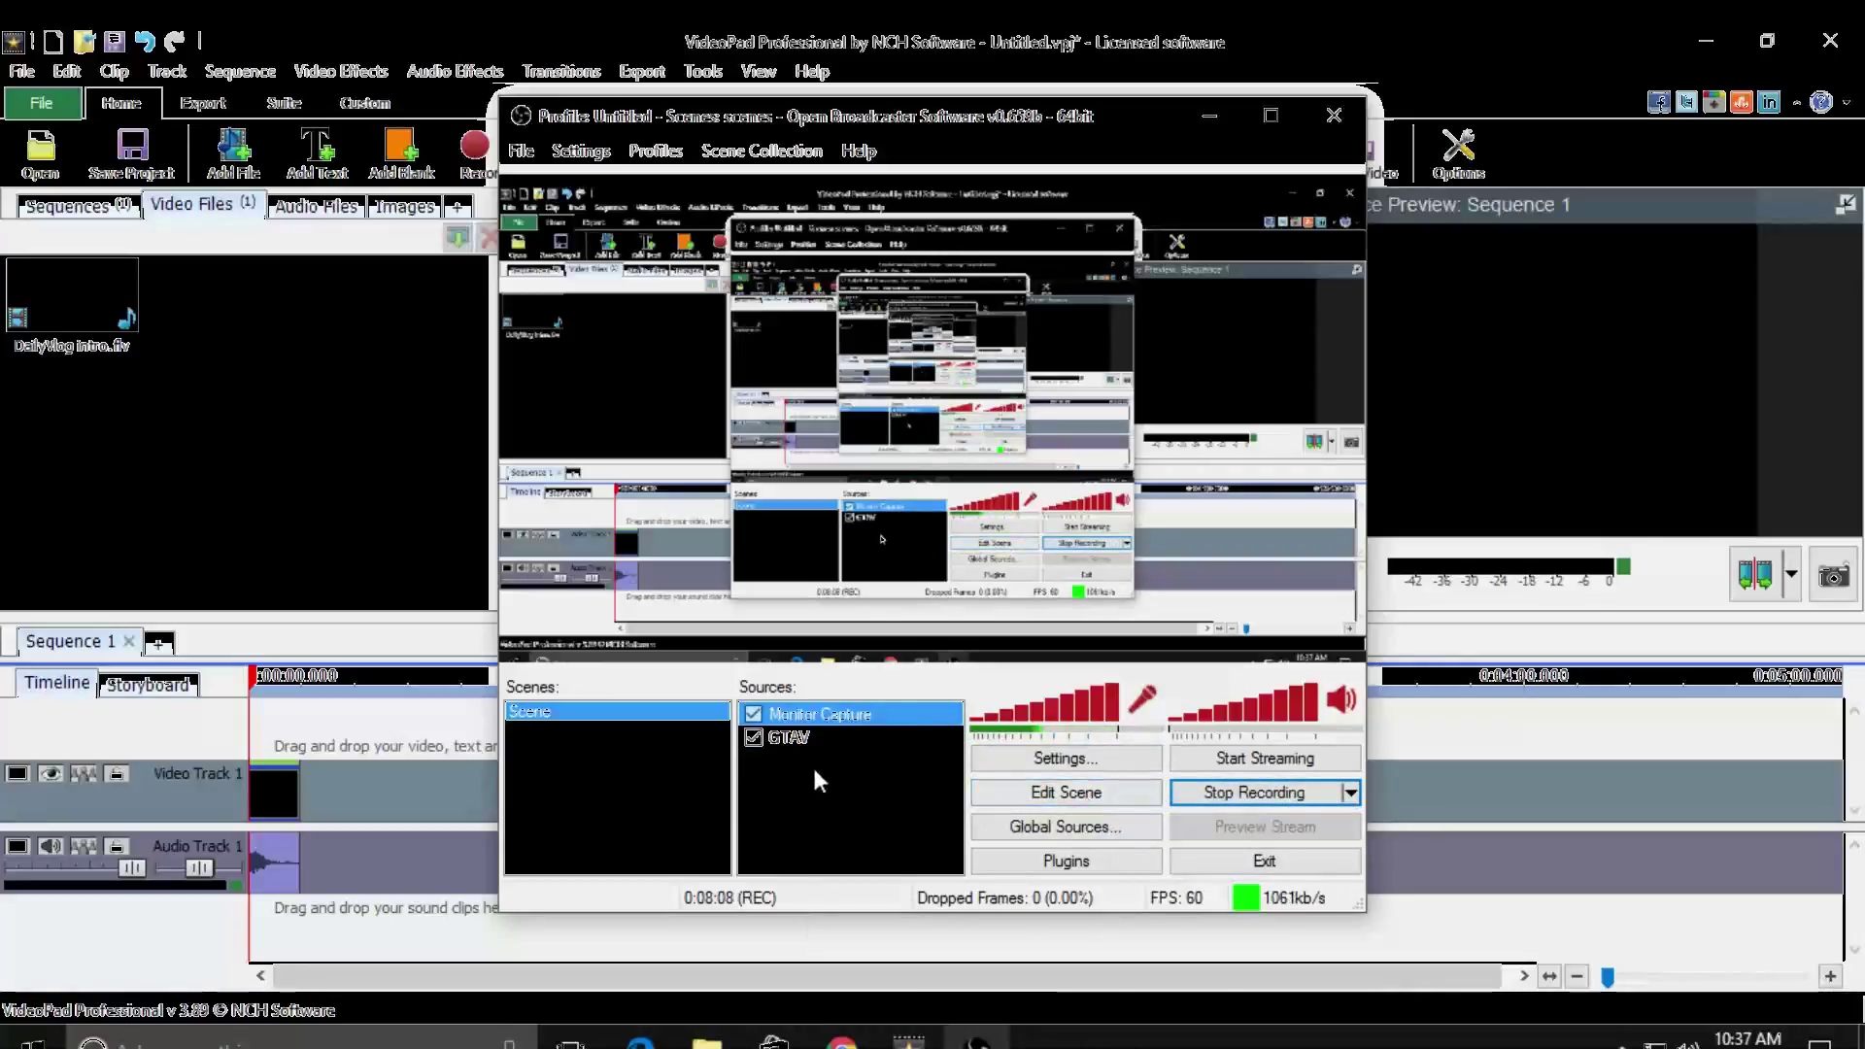
# Try to move the GTAV source down in the source order and review its other ordering options
pyautogui.rightClick(792, 737)
pyautogui.moveTo(843, 792)
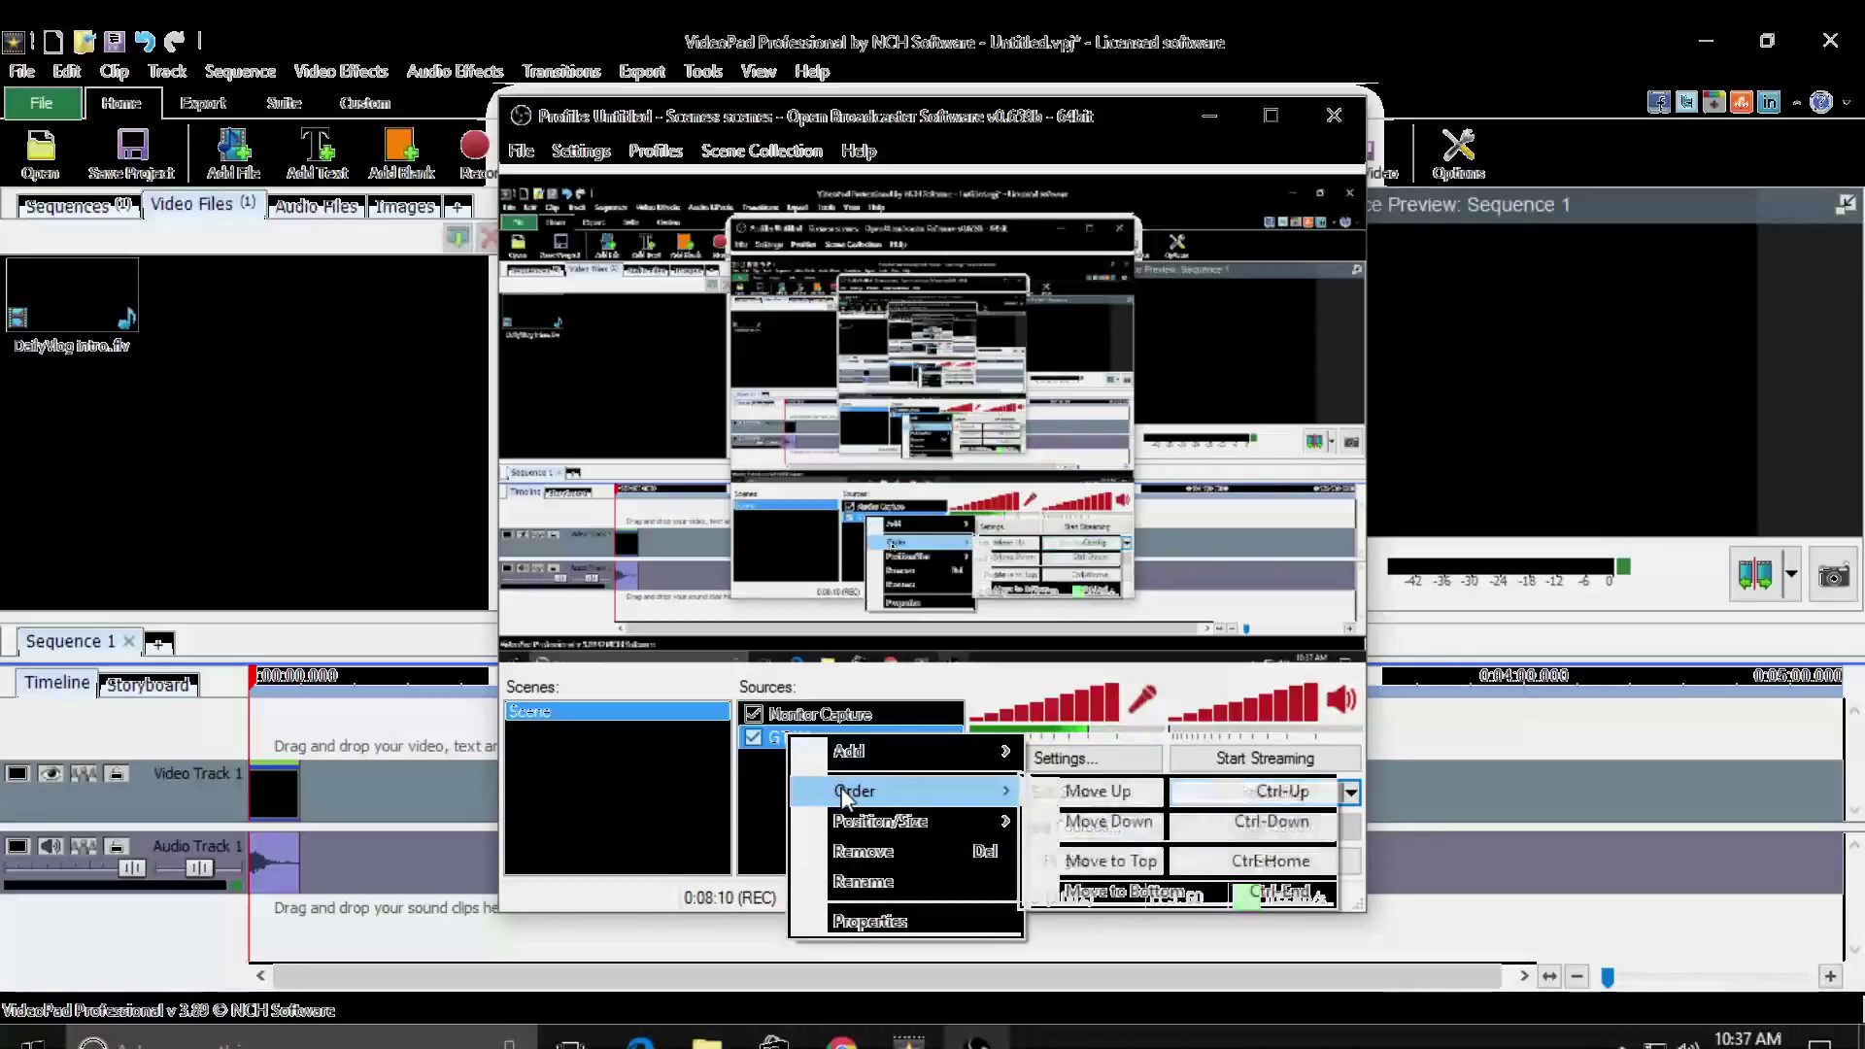
pyautogui.click(1098, 821)
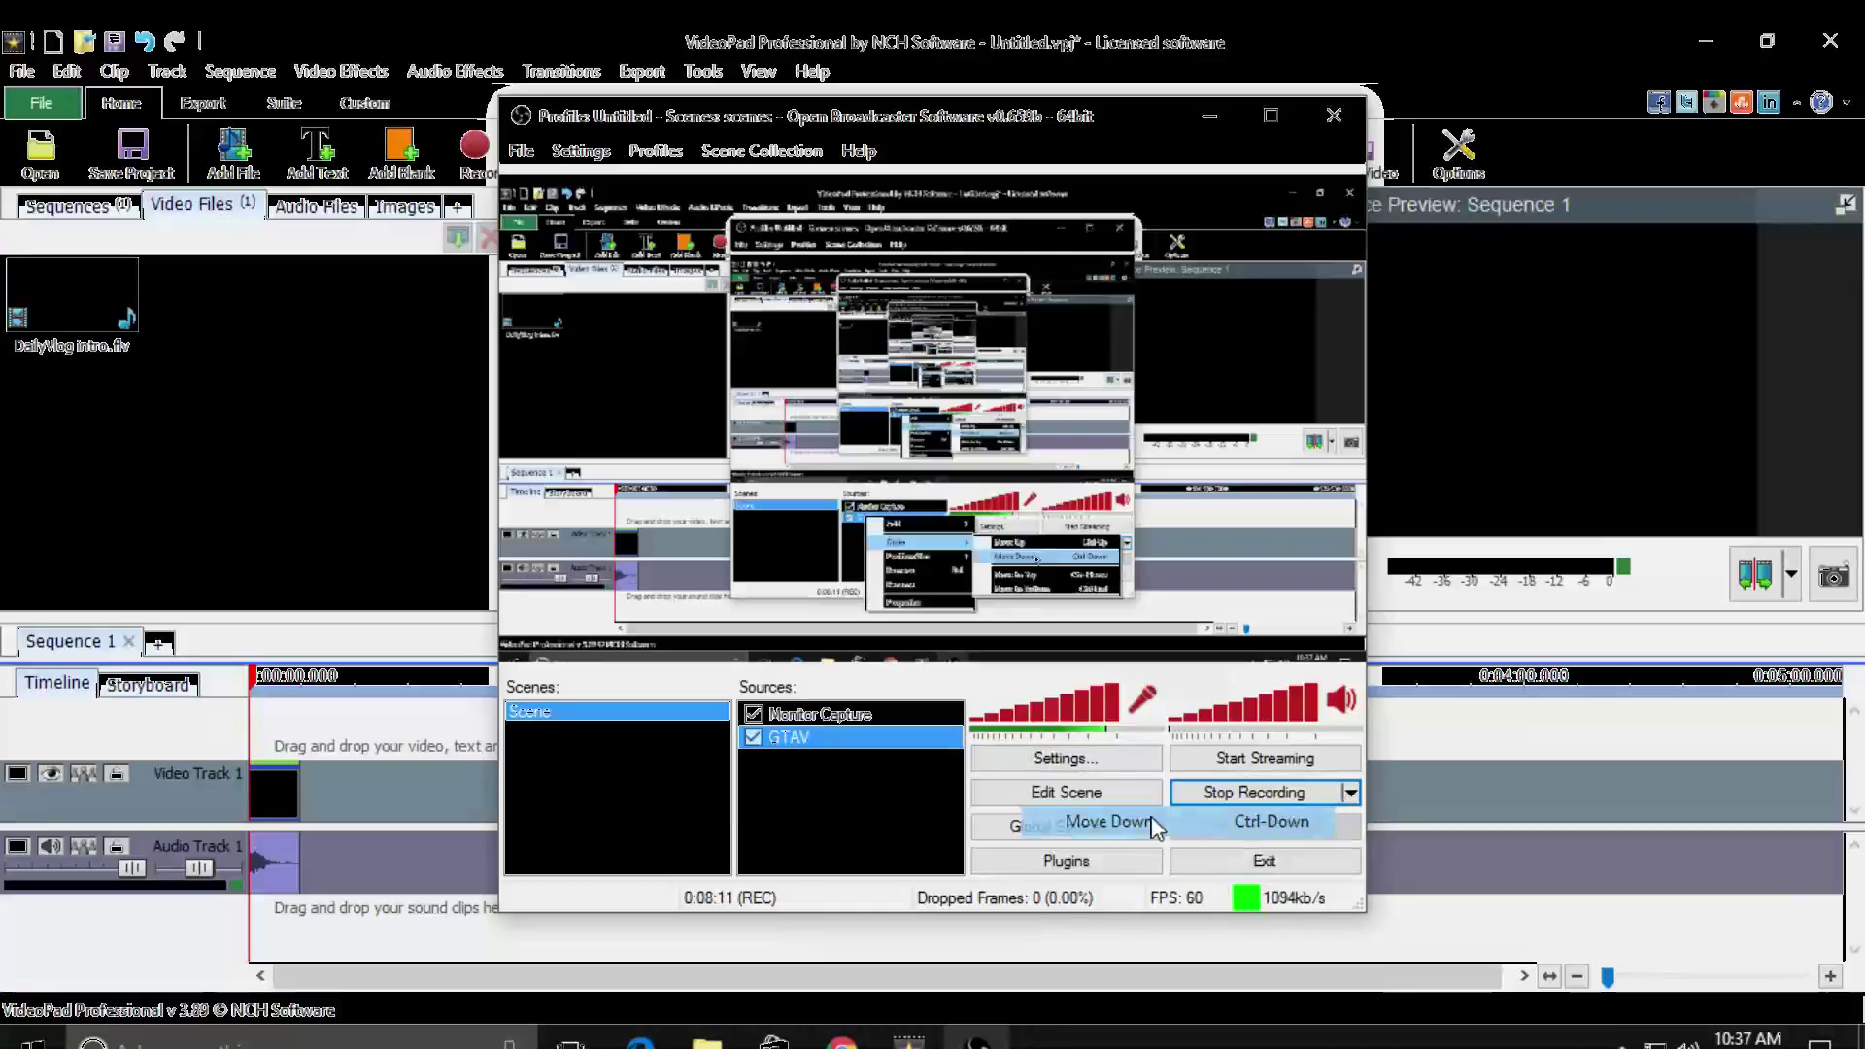
pyautogui.rightClick(795, 732)
pyautogui.moveTo(860, 802)
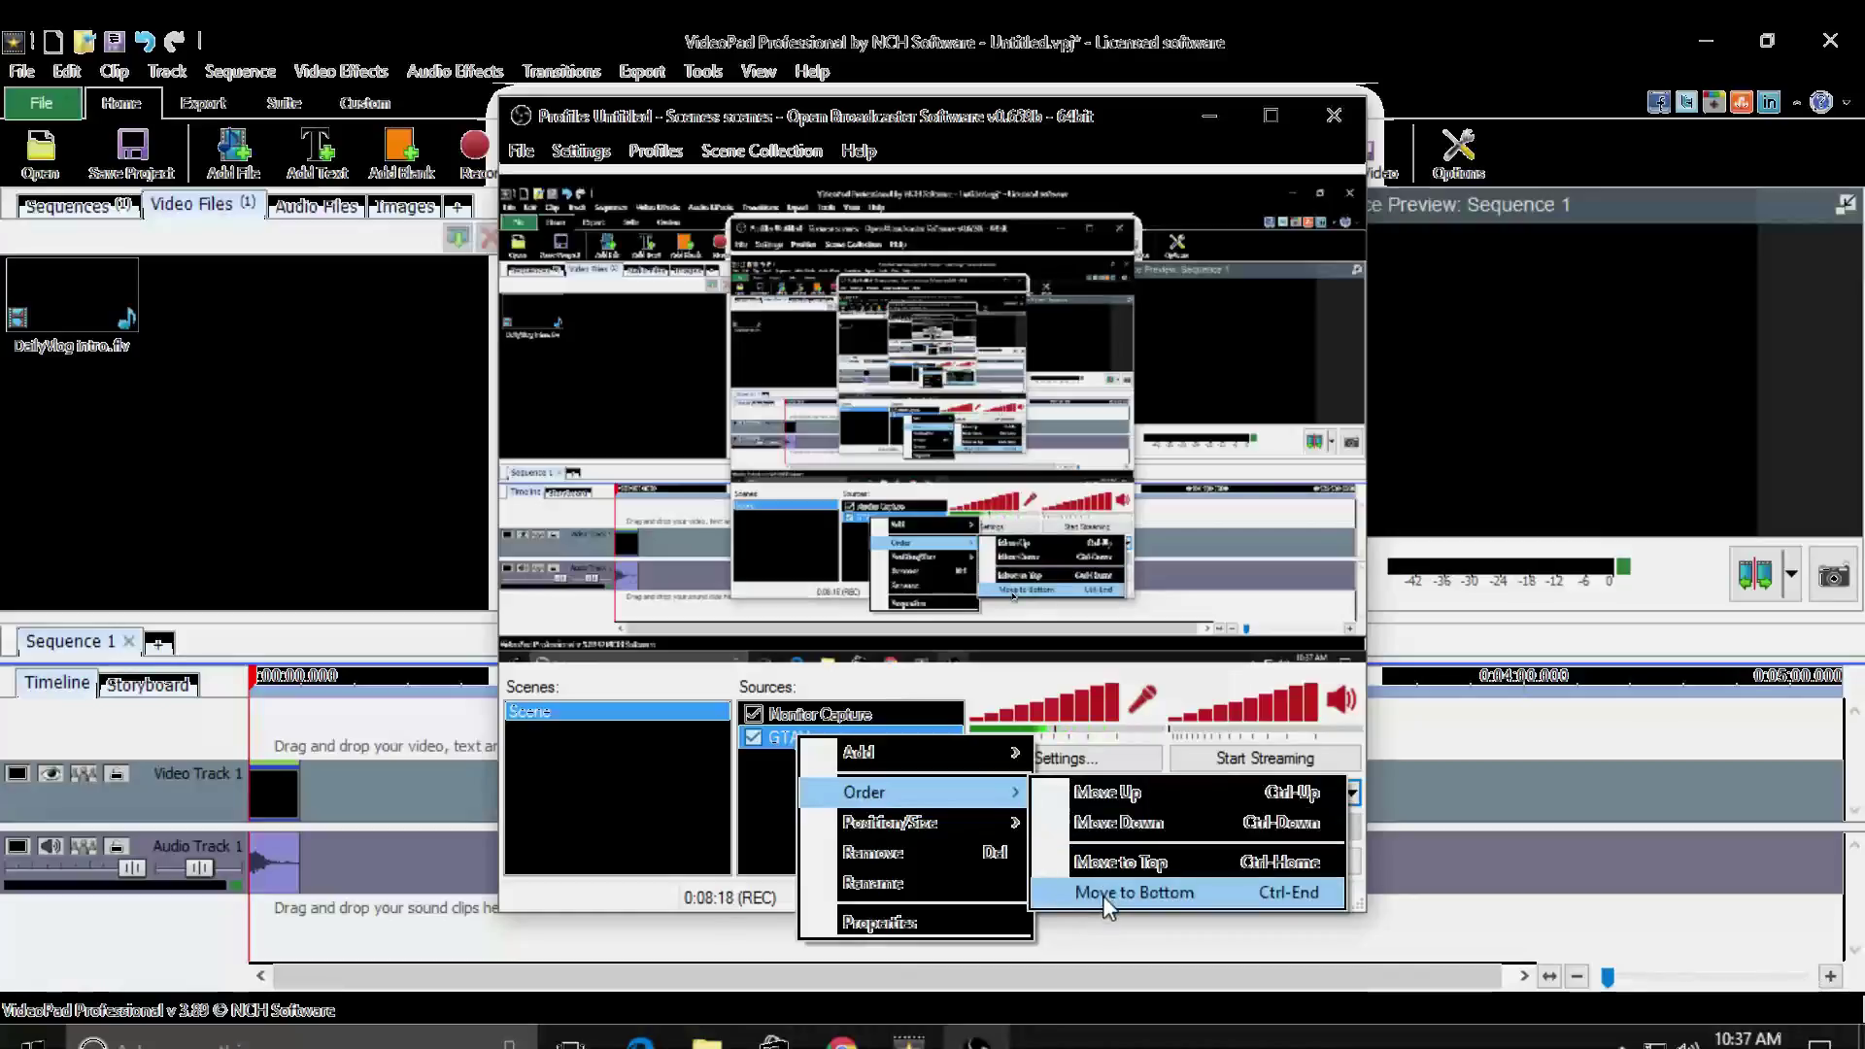
pyautogui.click(761, 799)
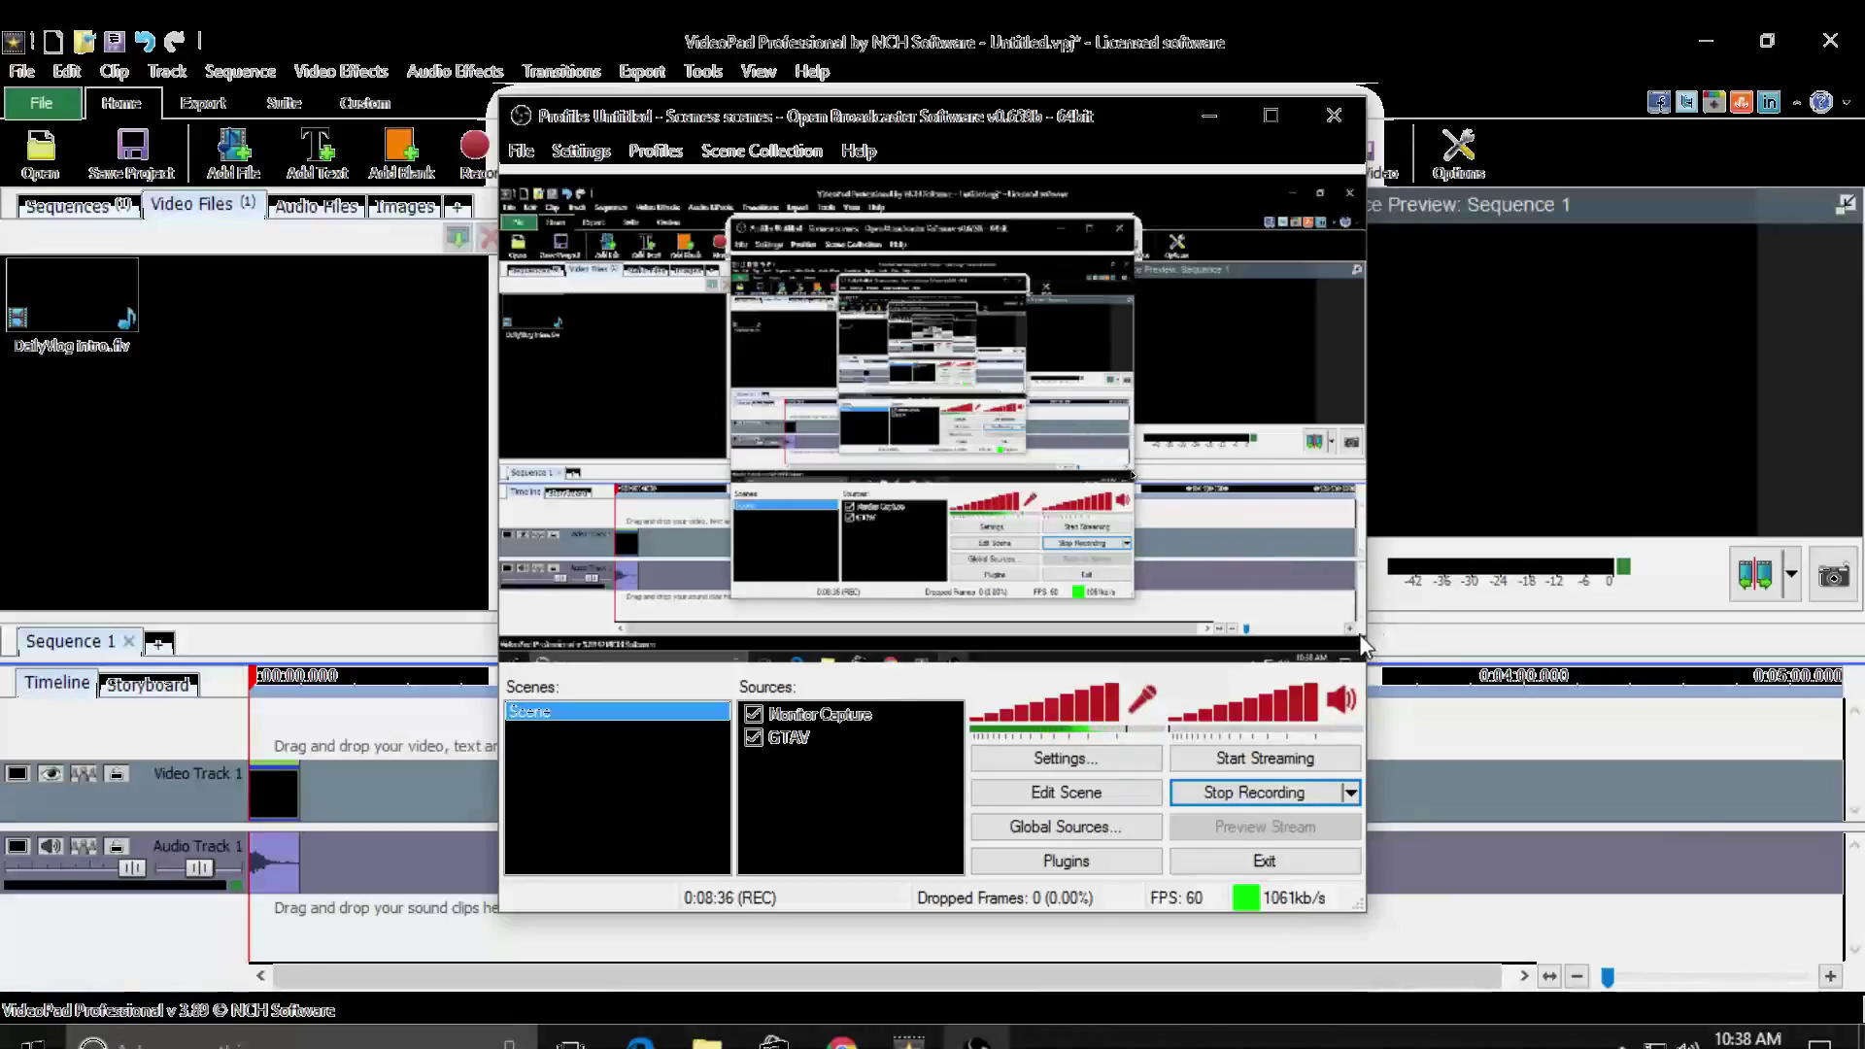
# Turn on scene editing with Monitor Capture selected in the preview, and minimize the OBS window
pyautogui.click(1054, 791)
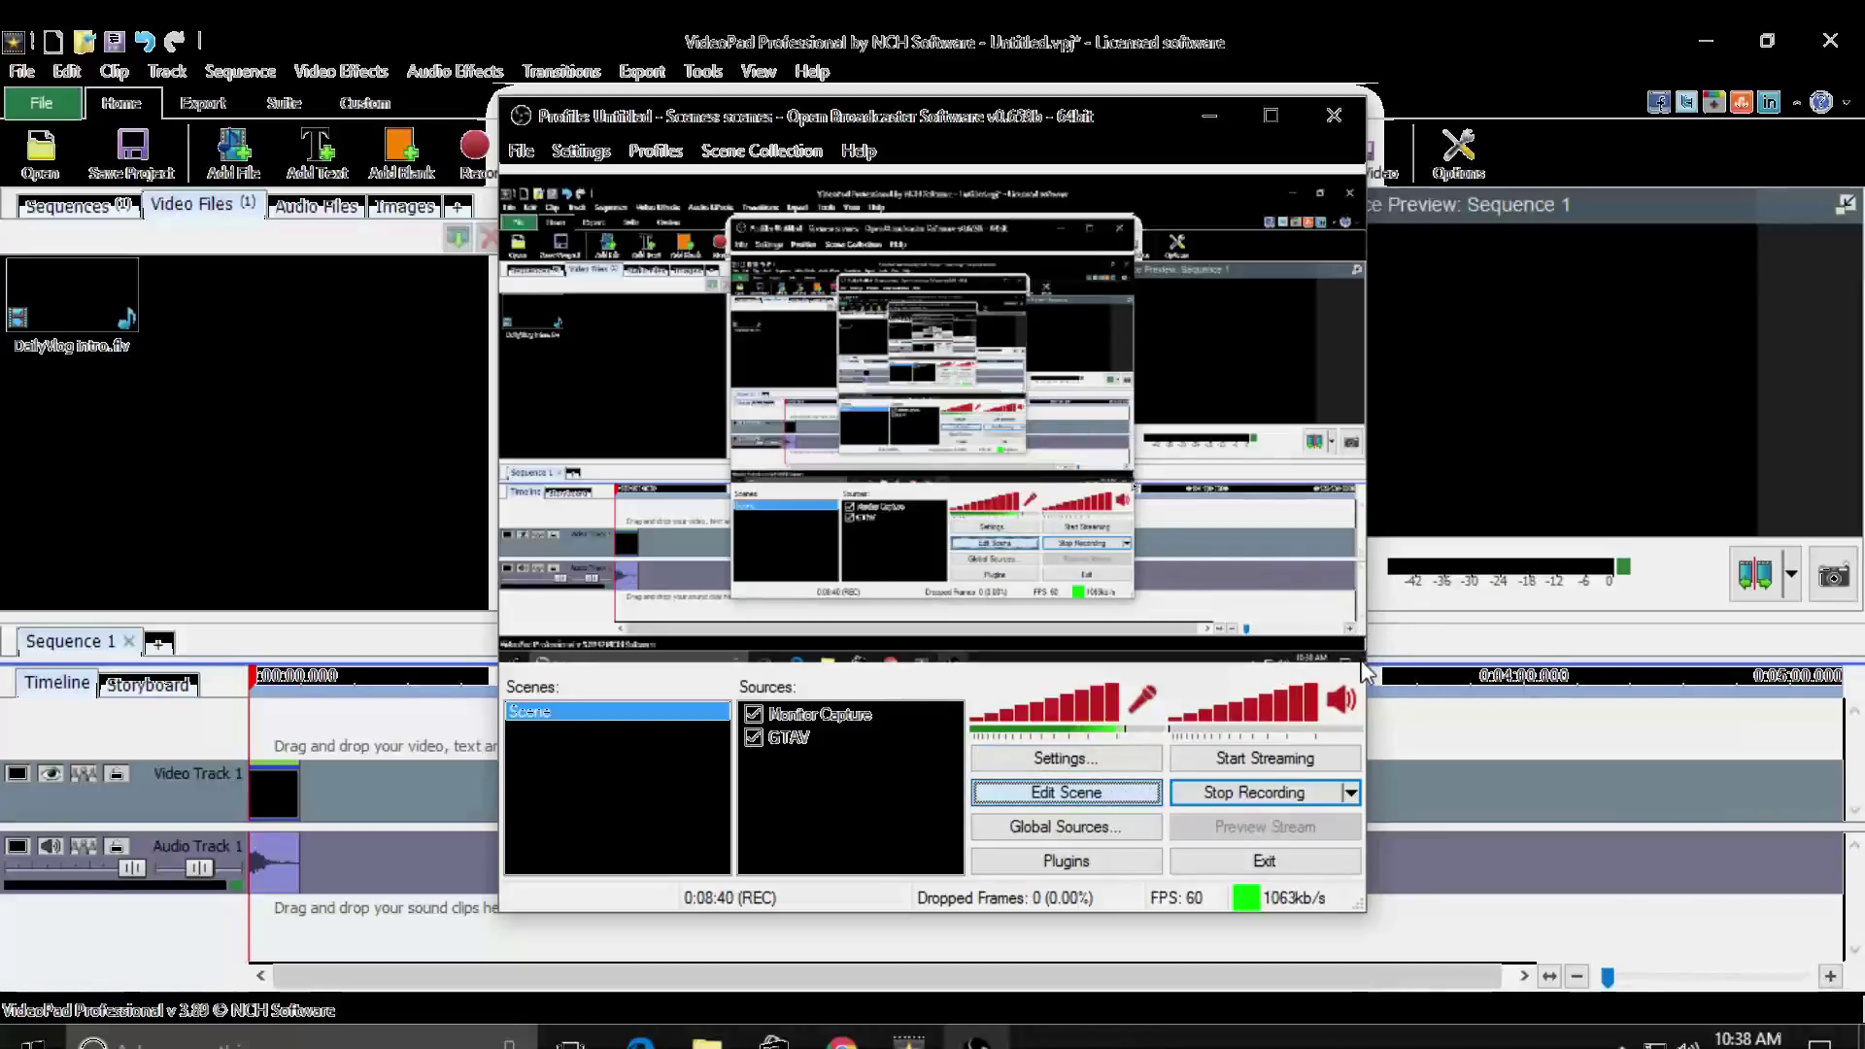
pyautogui.click(1135, 612)
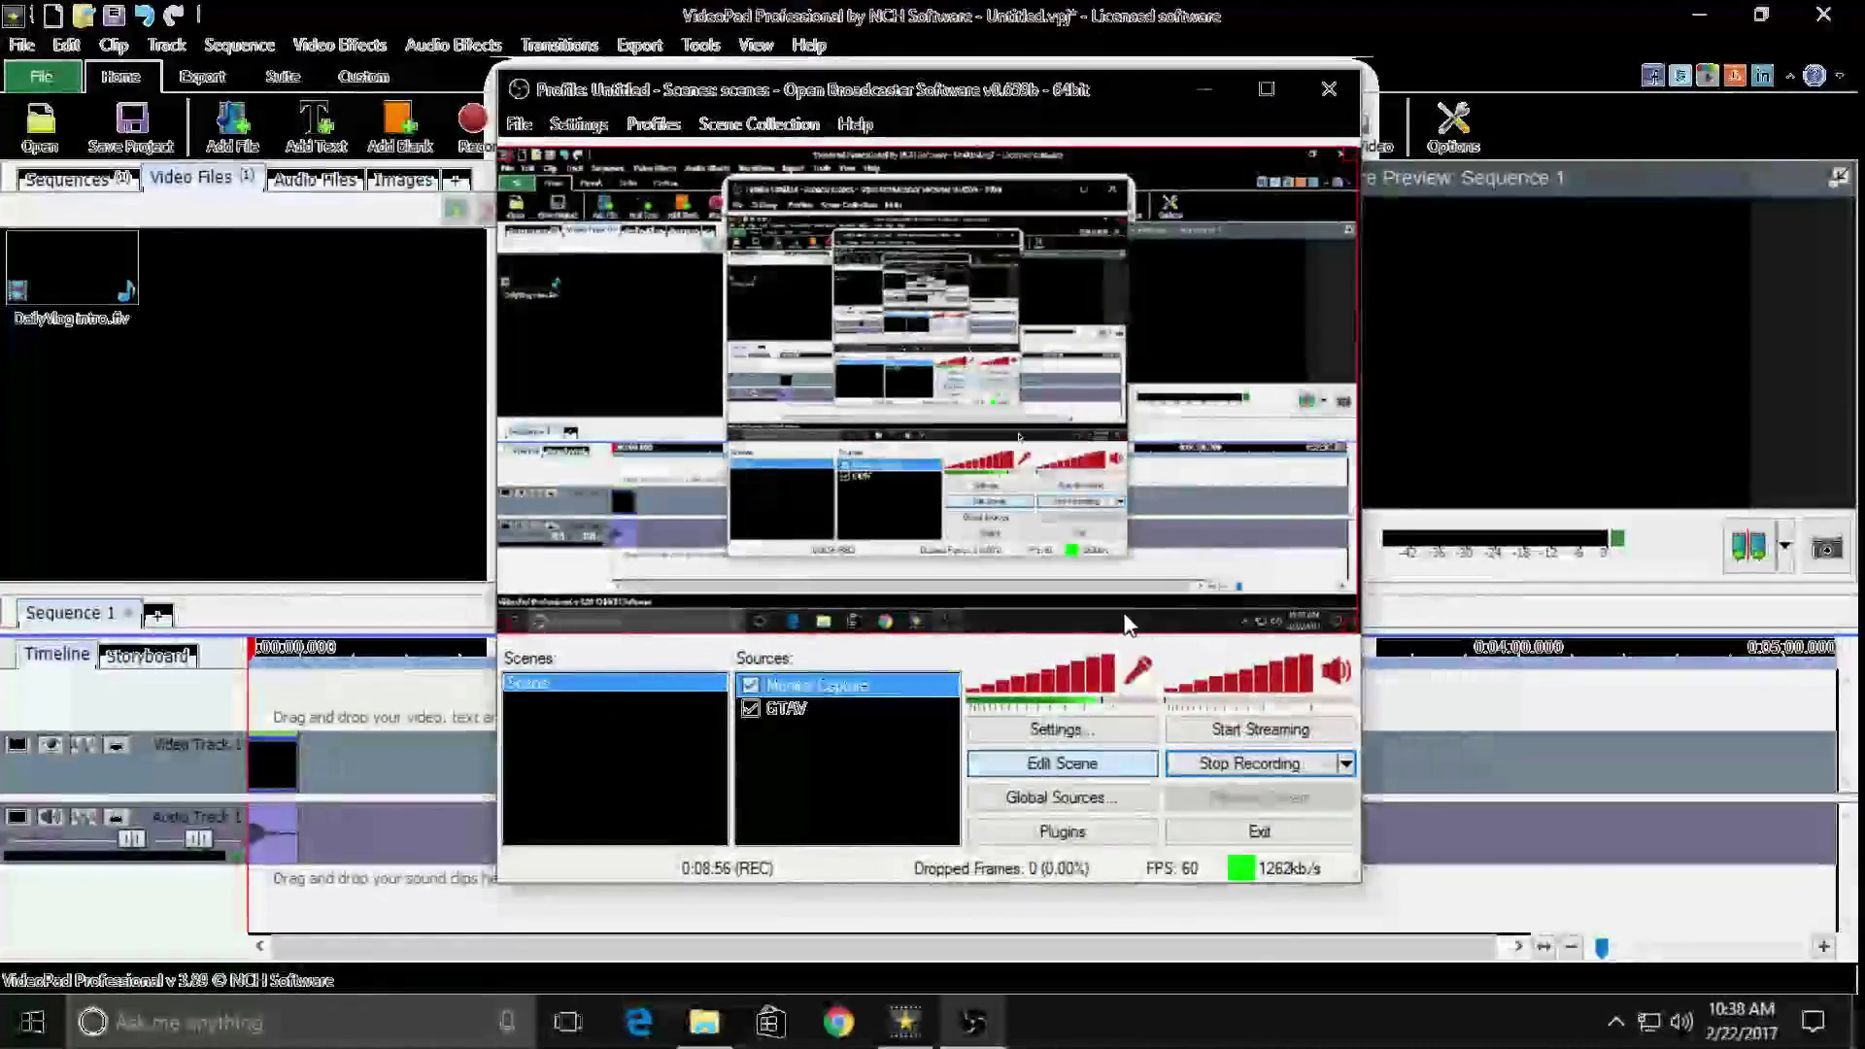
pyautogui.click(1205, 97)
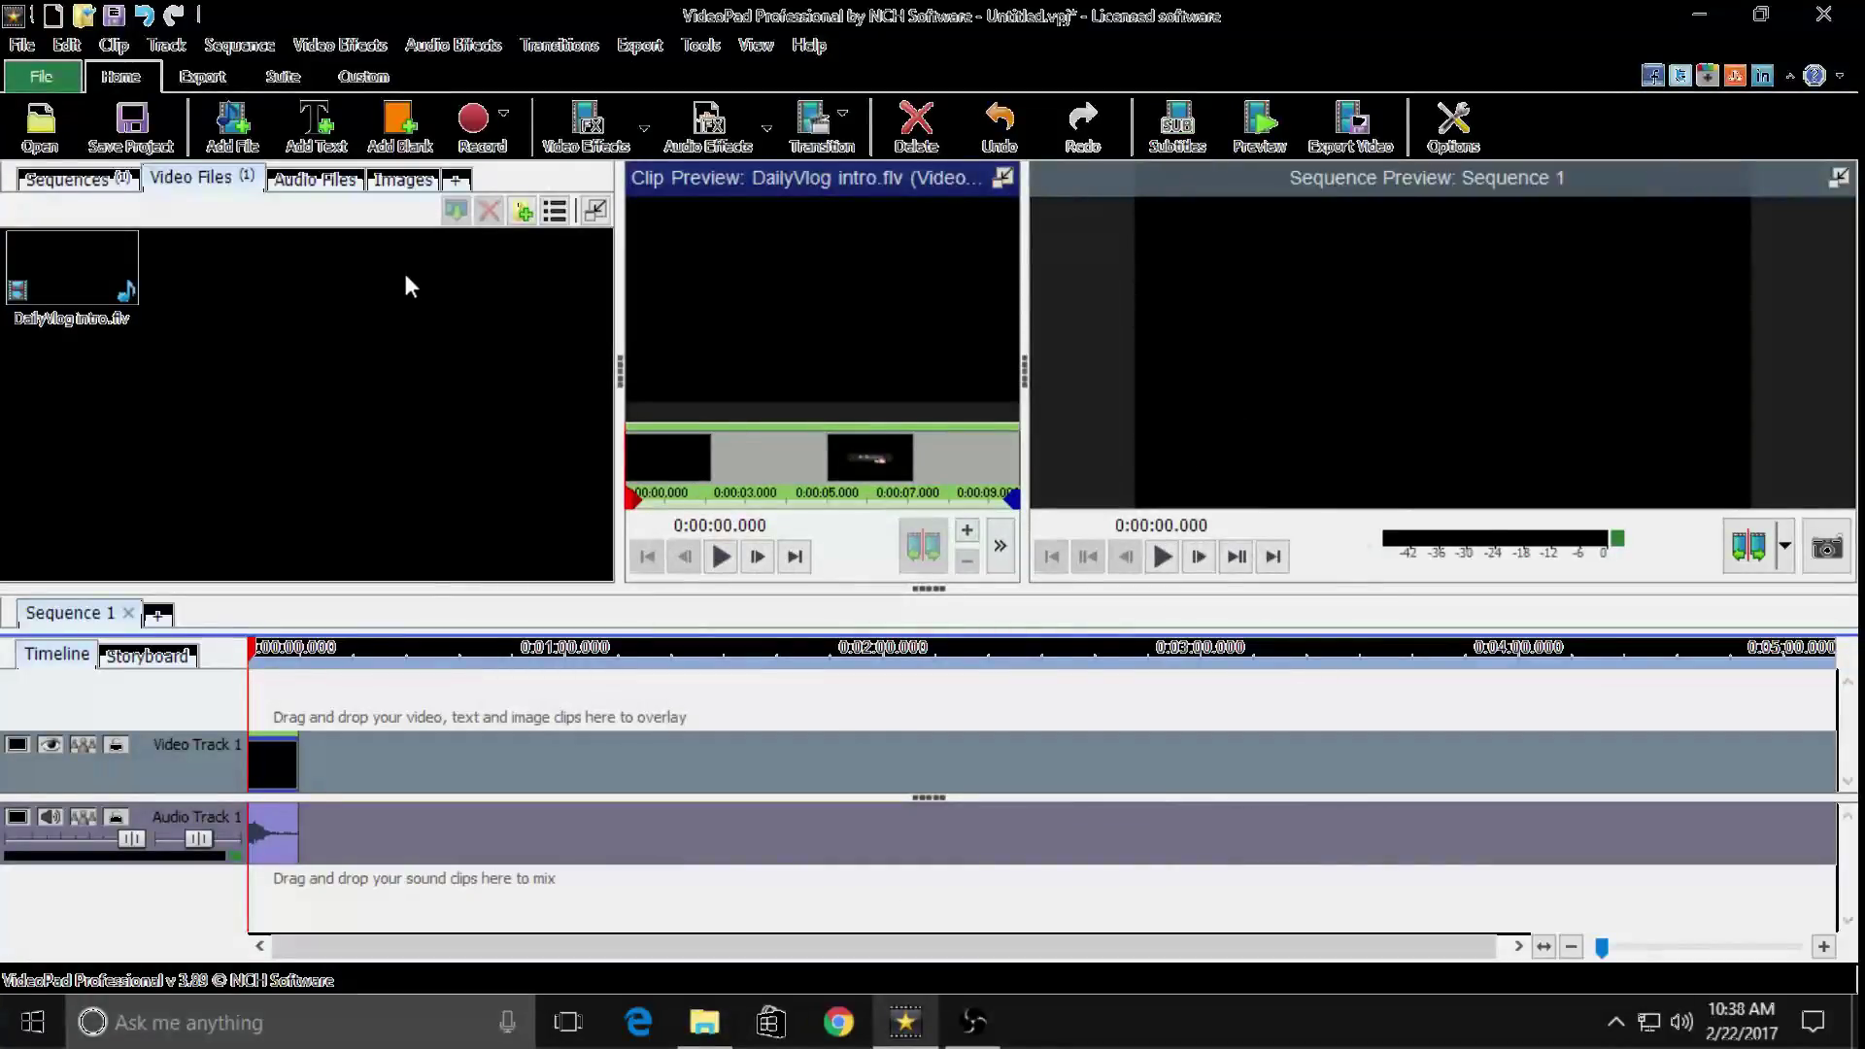
# Open VideoPad's file import dialog and browse to the Videos folder under This PC to look for the recordings
pyautogui.click(248, 144)
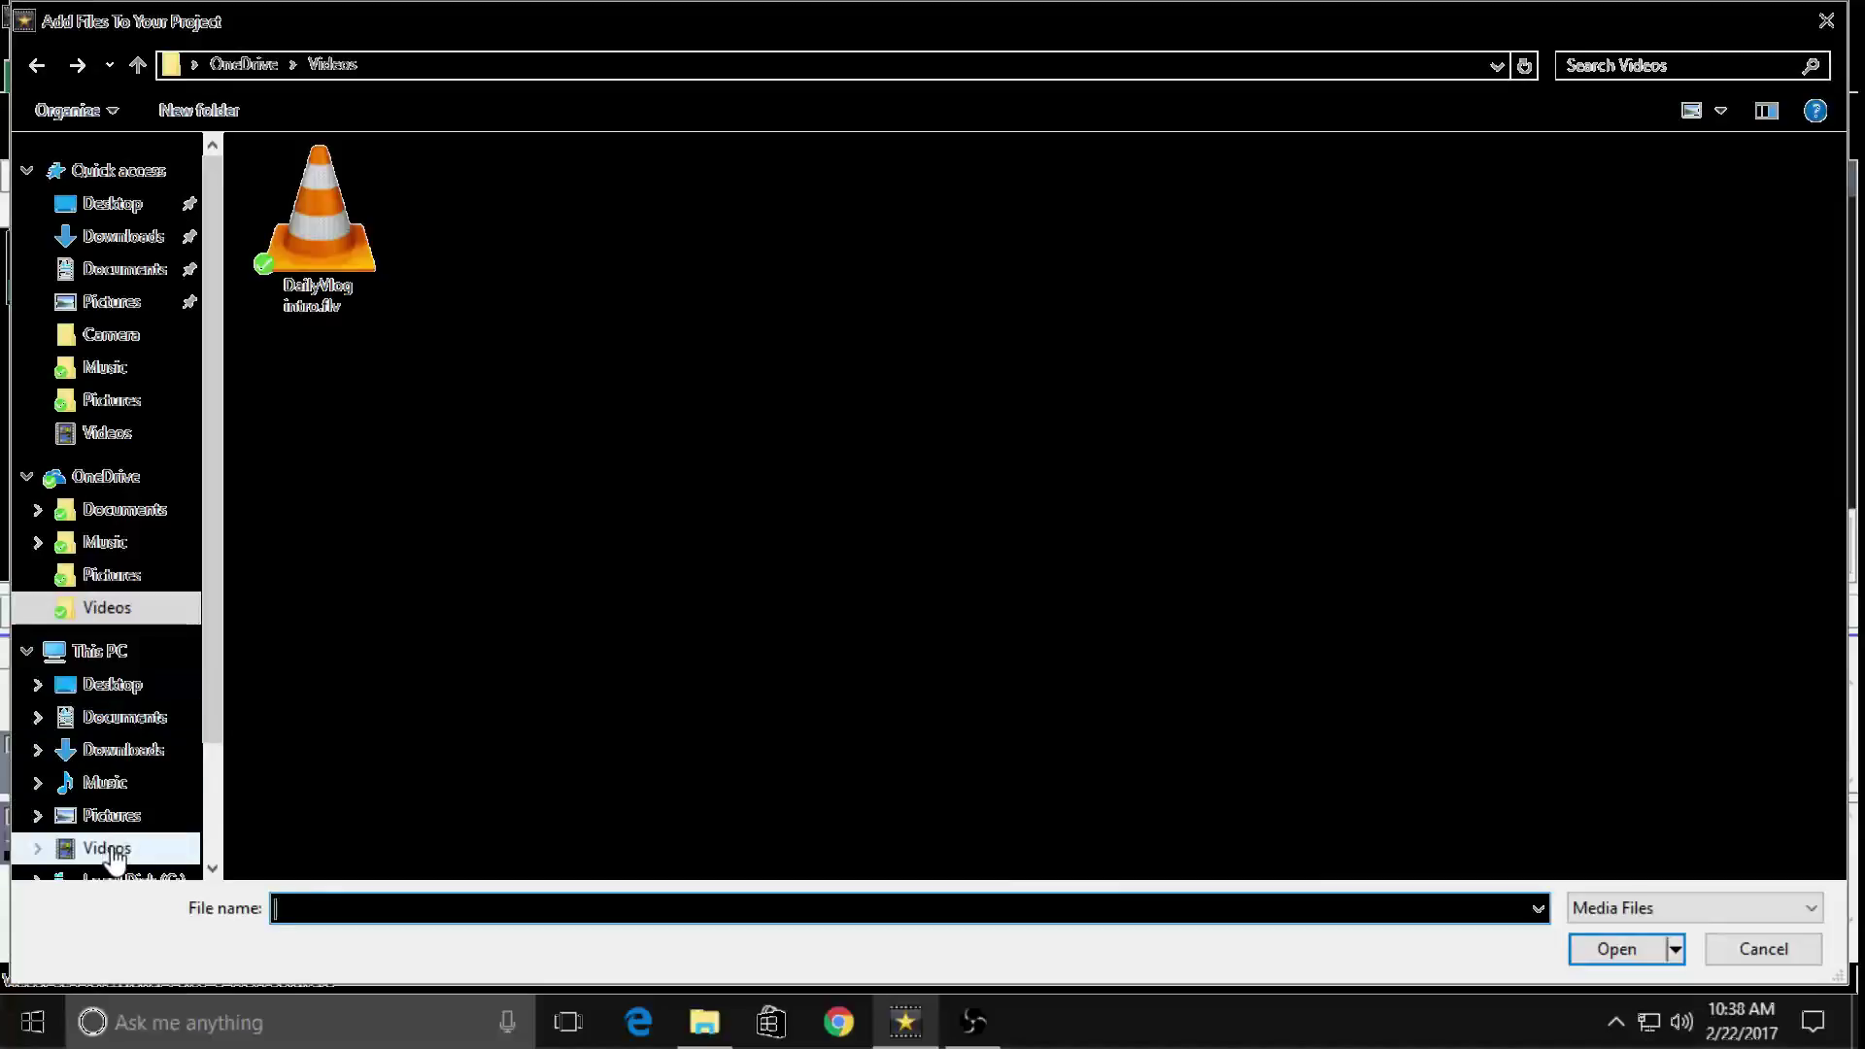
pyautogui.scroll(-1, 115, 854)
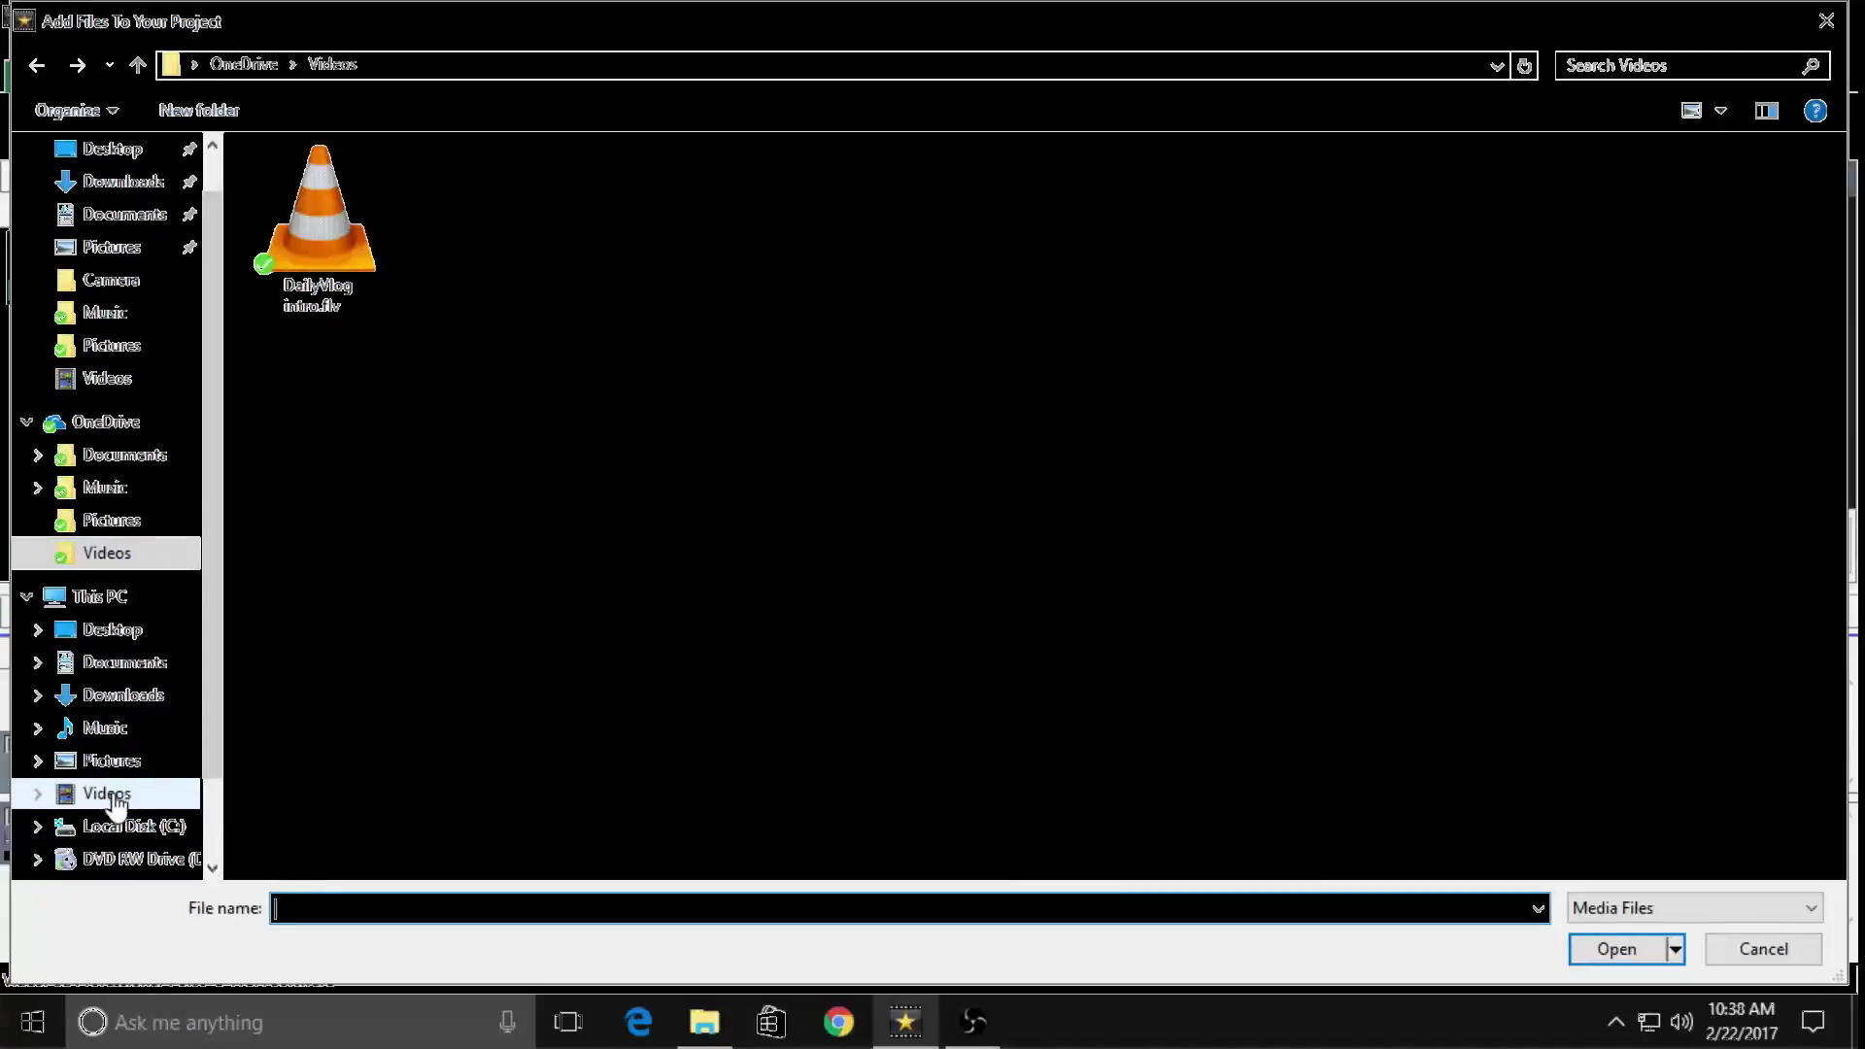
pyautogui.click(108, 795)
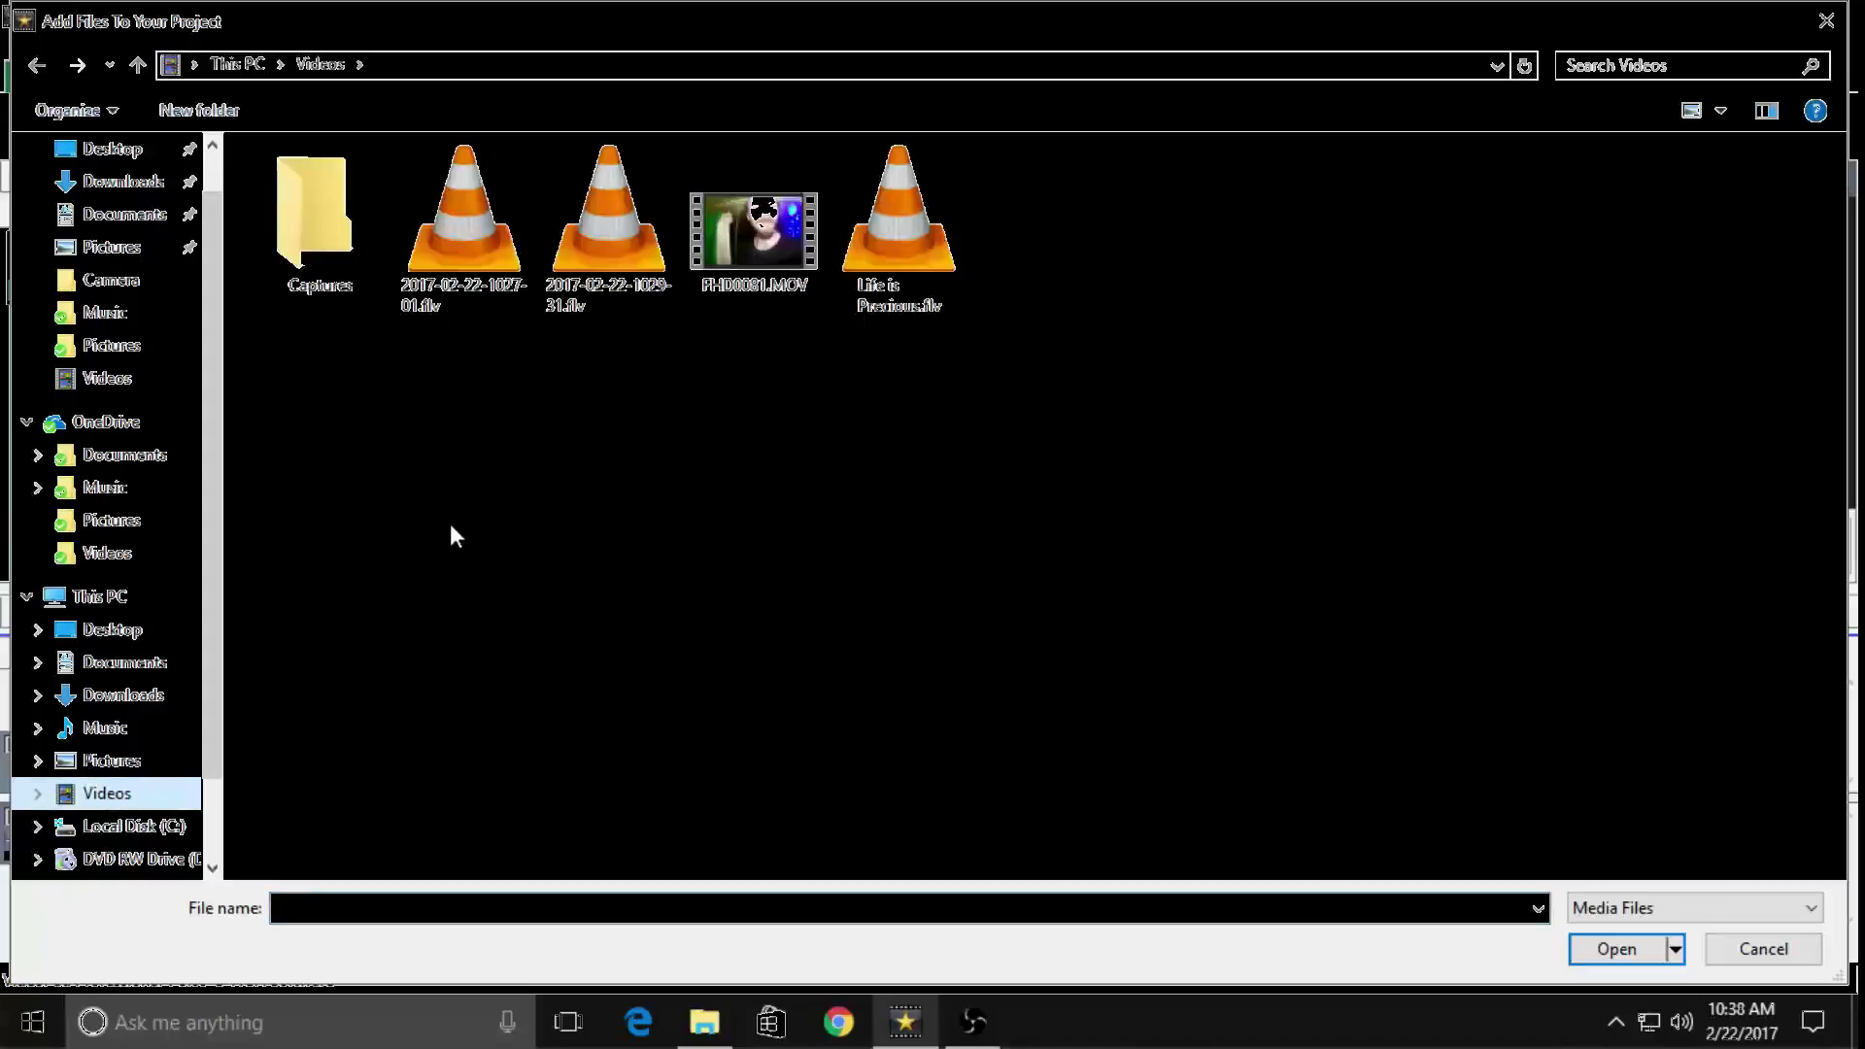
# Check the recording file path in OBS's Broadcast Settings, browse This PC for available save locations, and close the settings without saving
pyautogui.click(971, 1022)
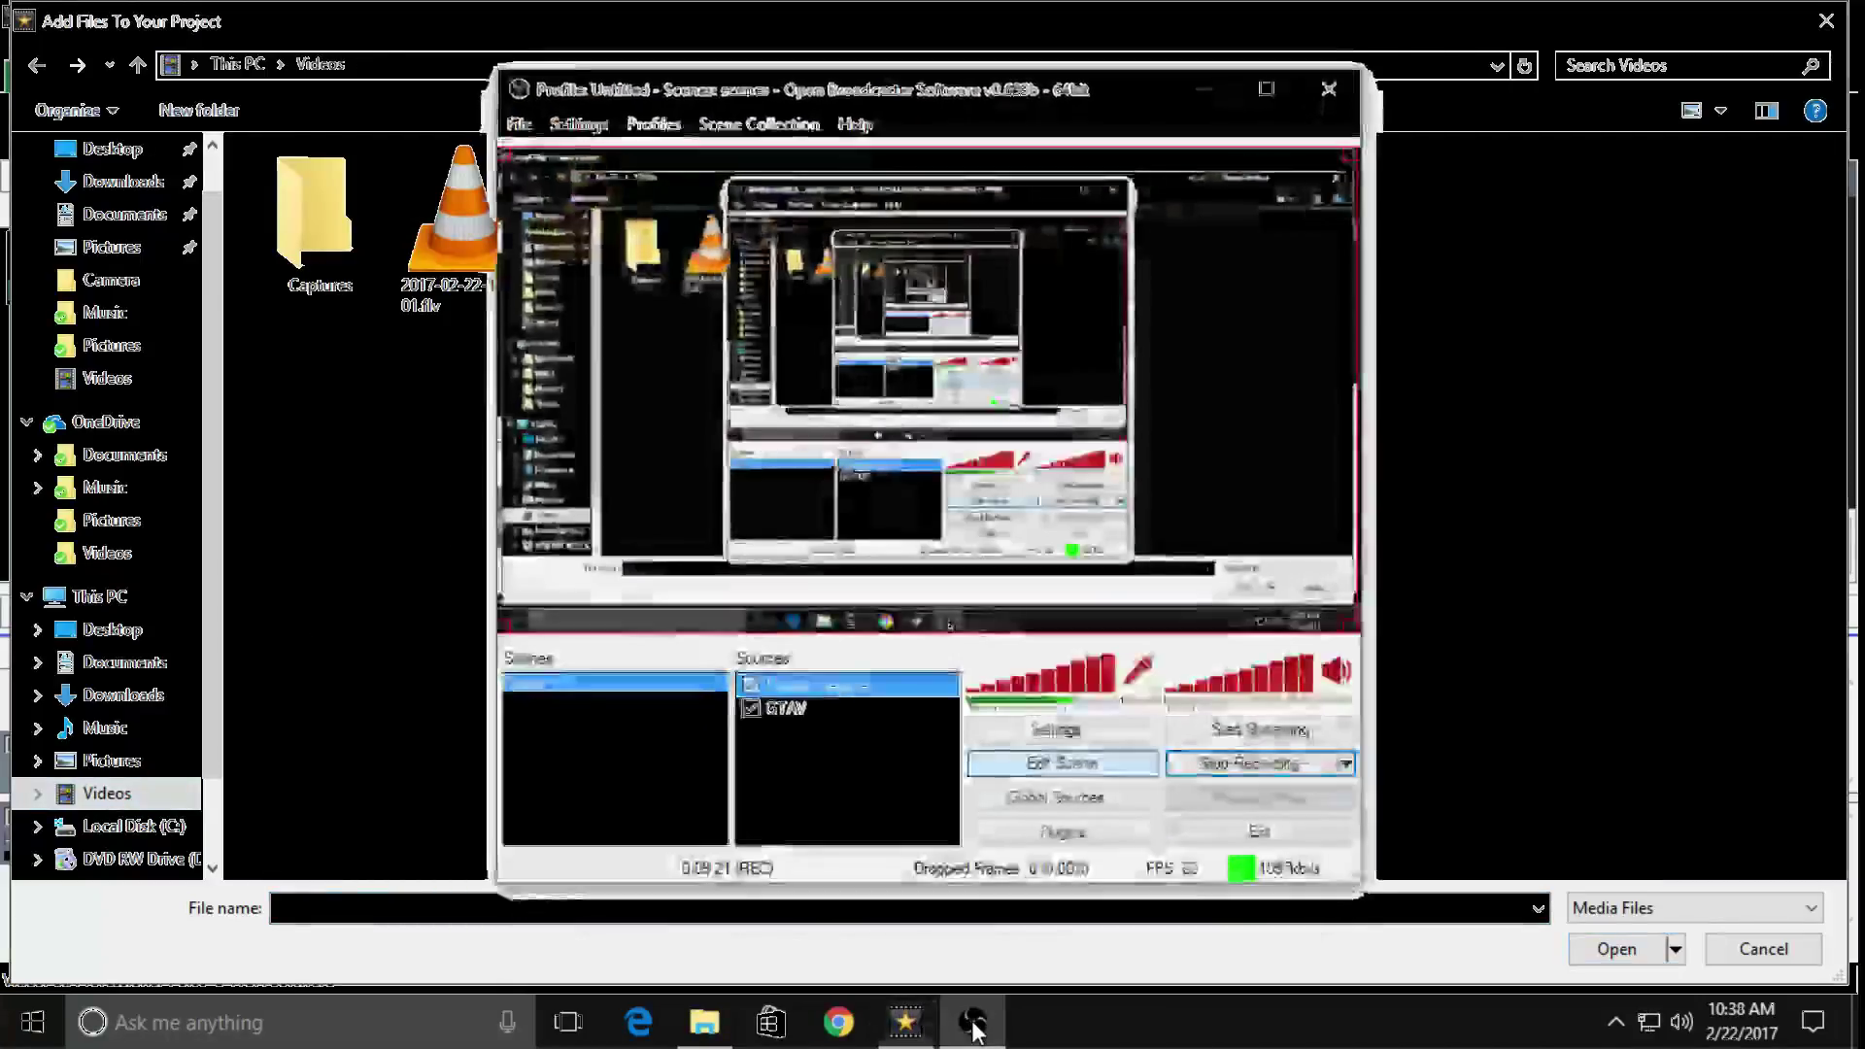
pyautogui.click(596, 131)
pyautogui.click(616, 156)
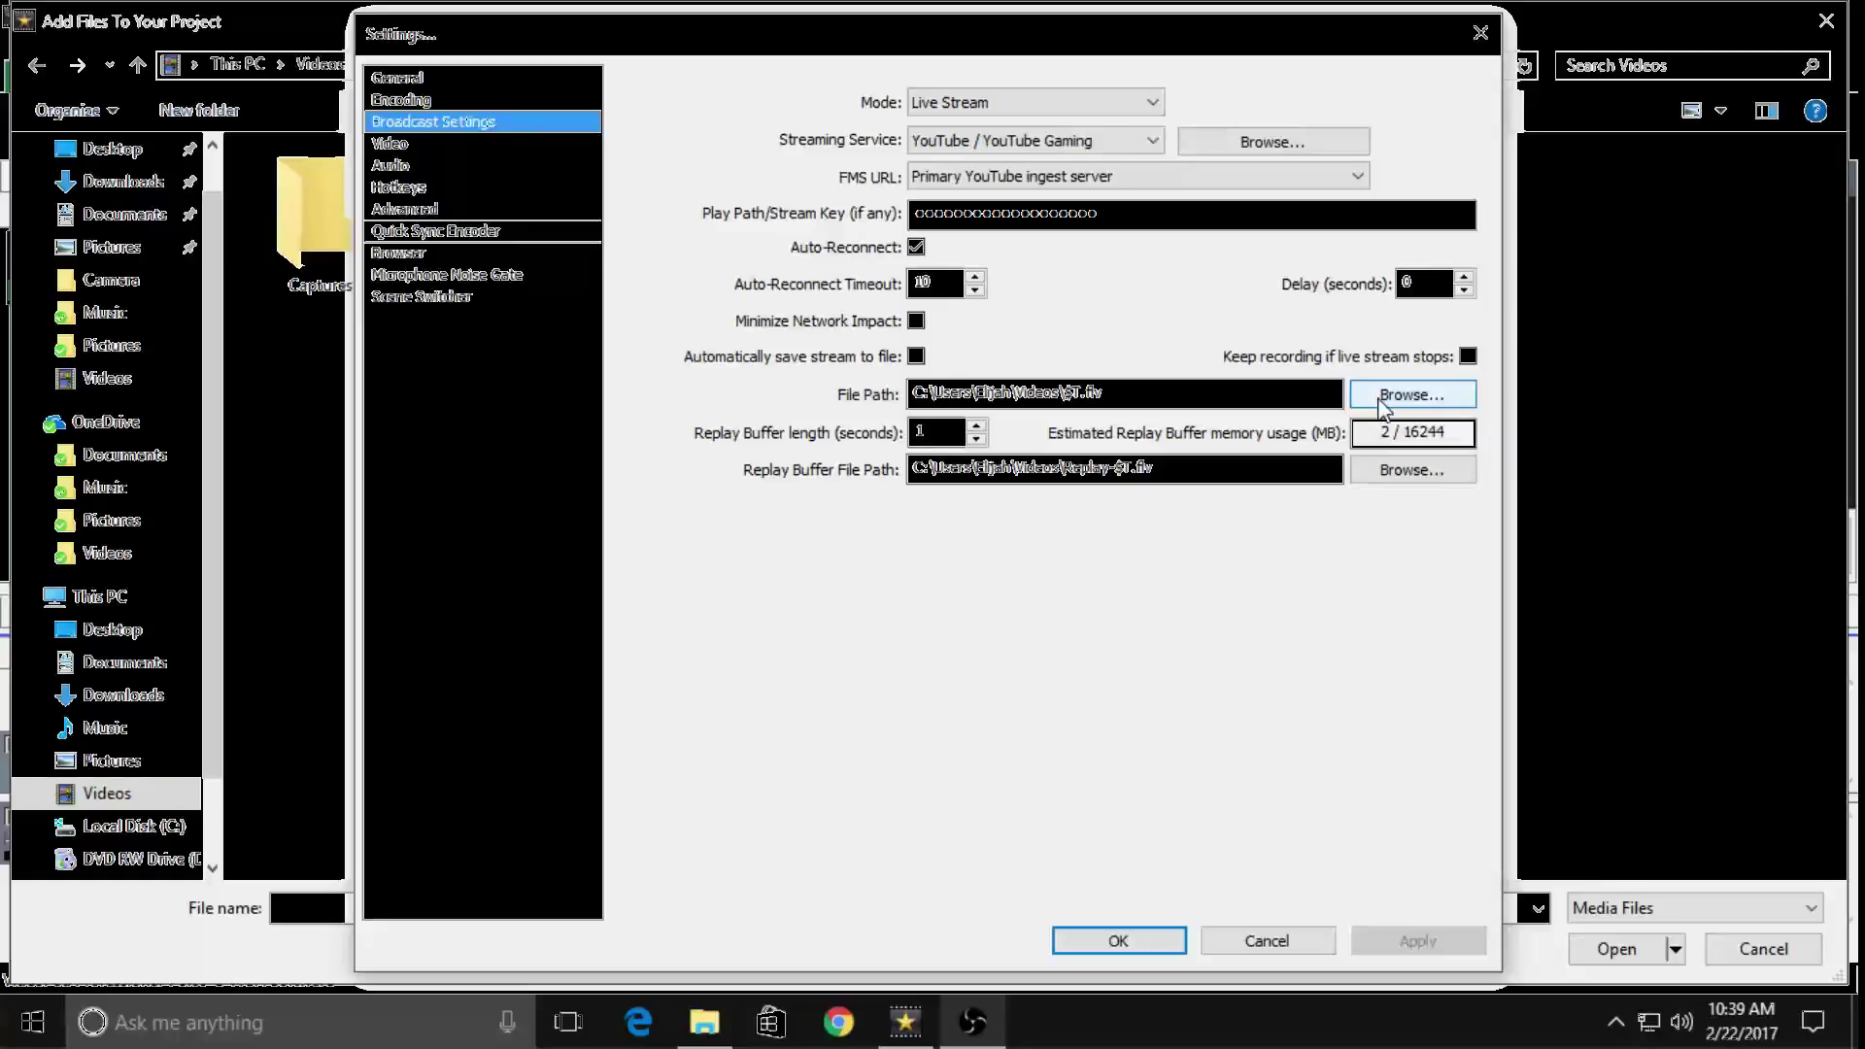
pyautogui.click(1410, 396)
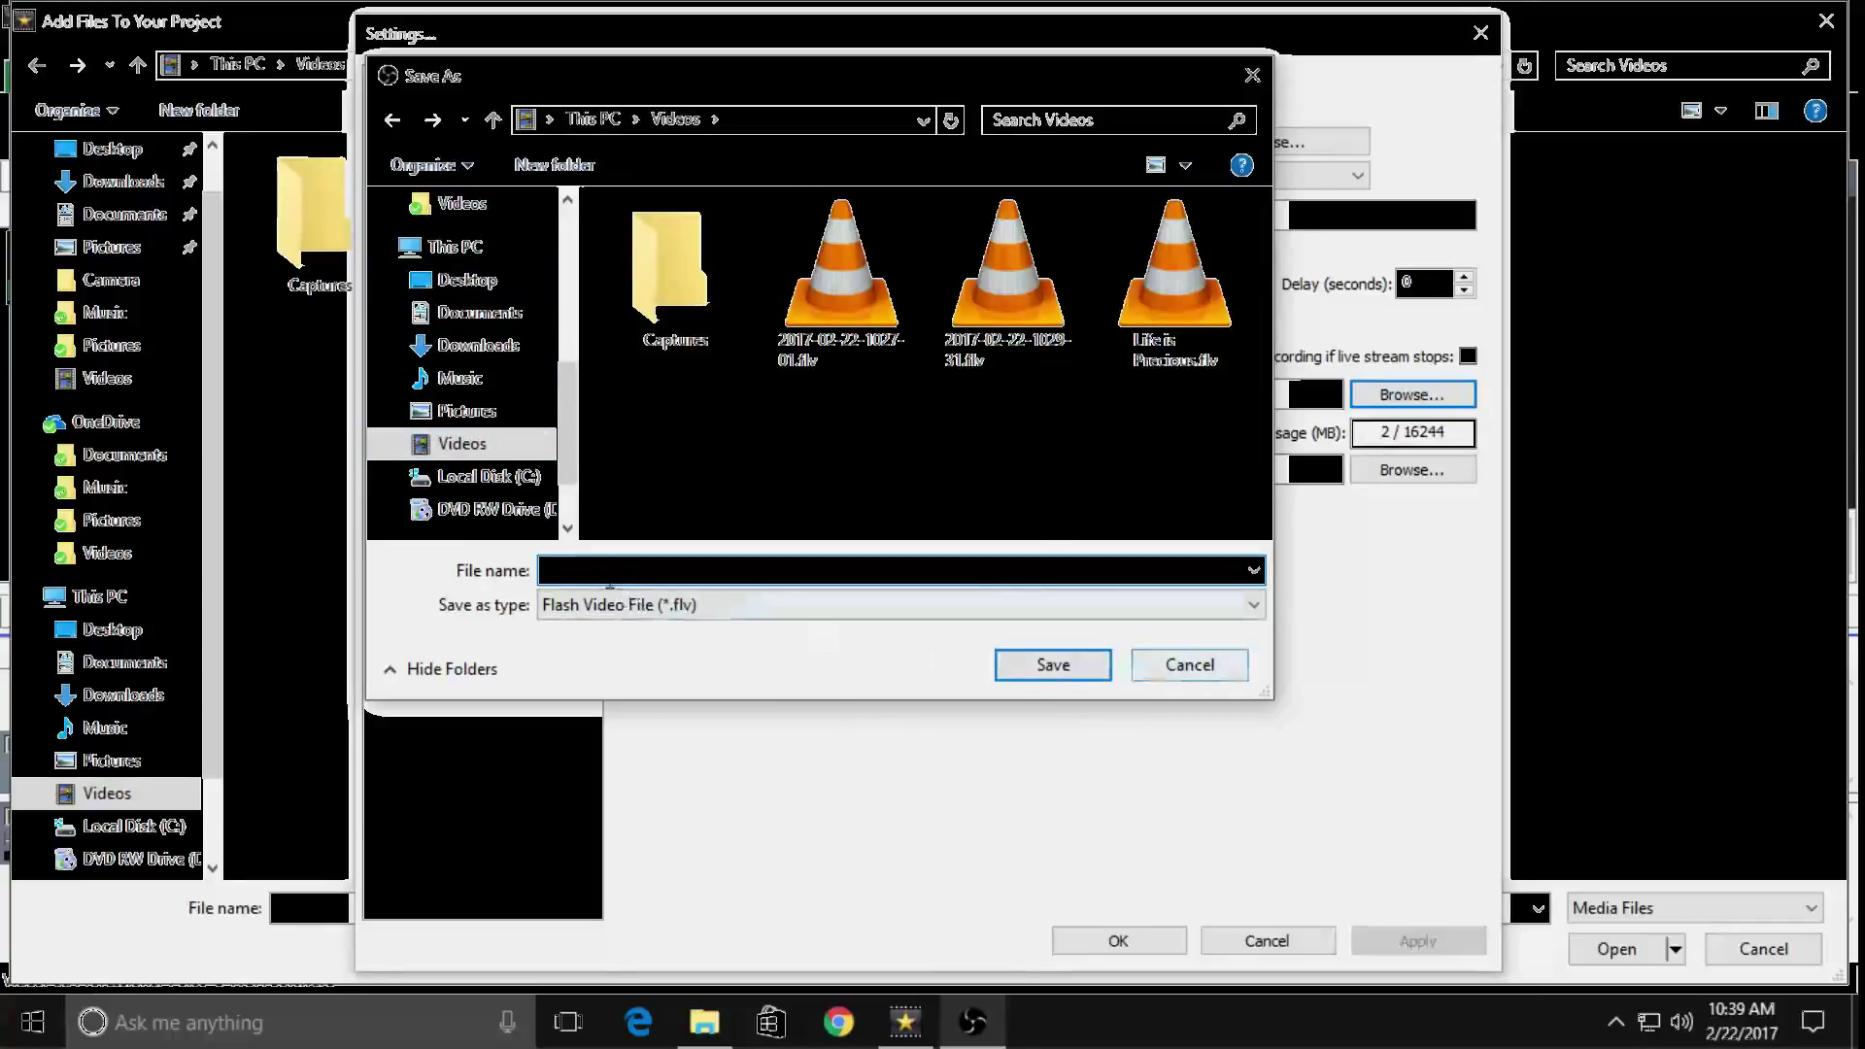
pyautogui.click(456, 248)
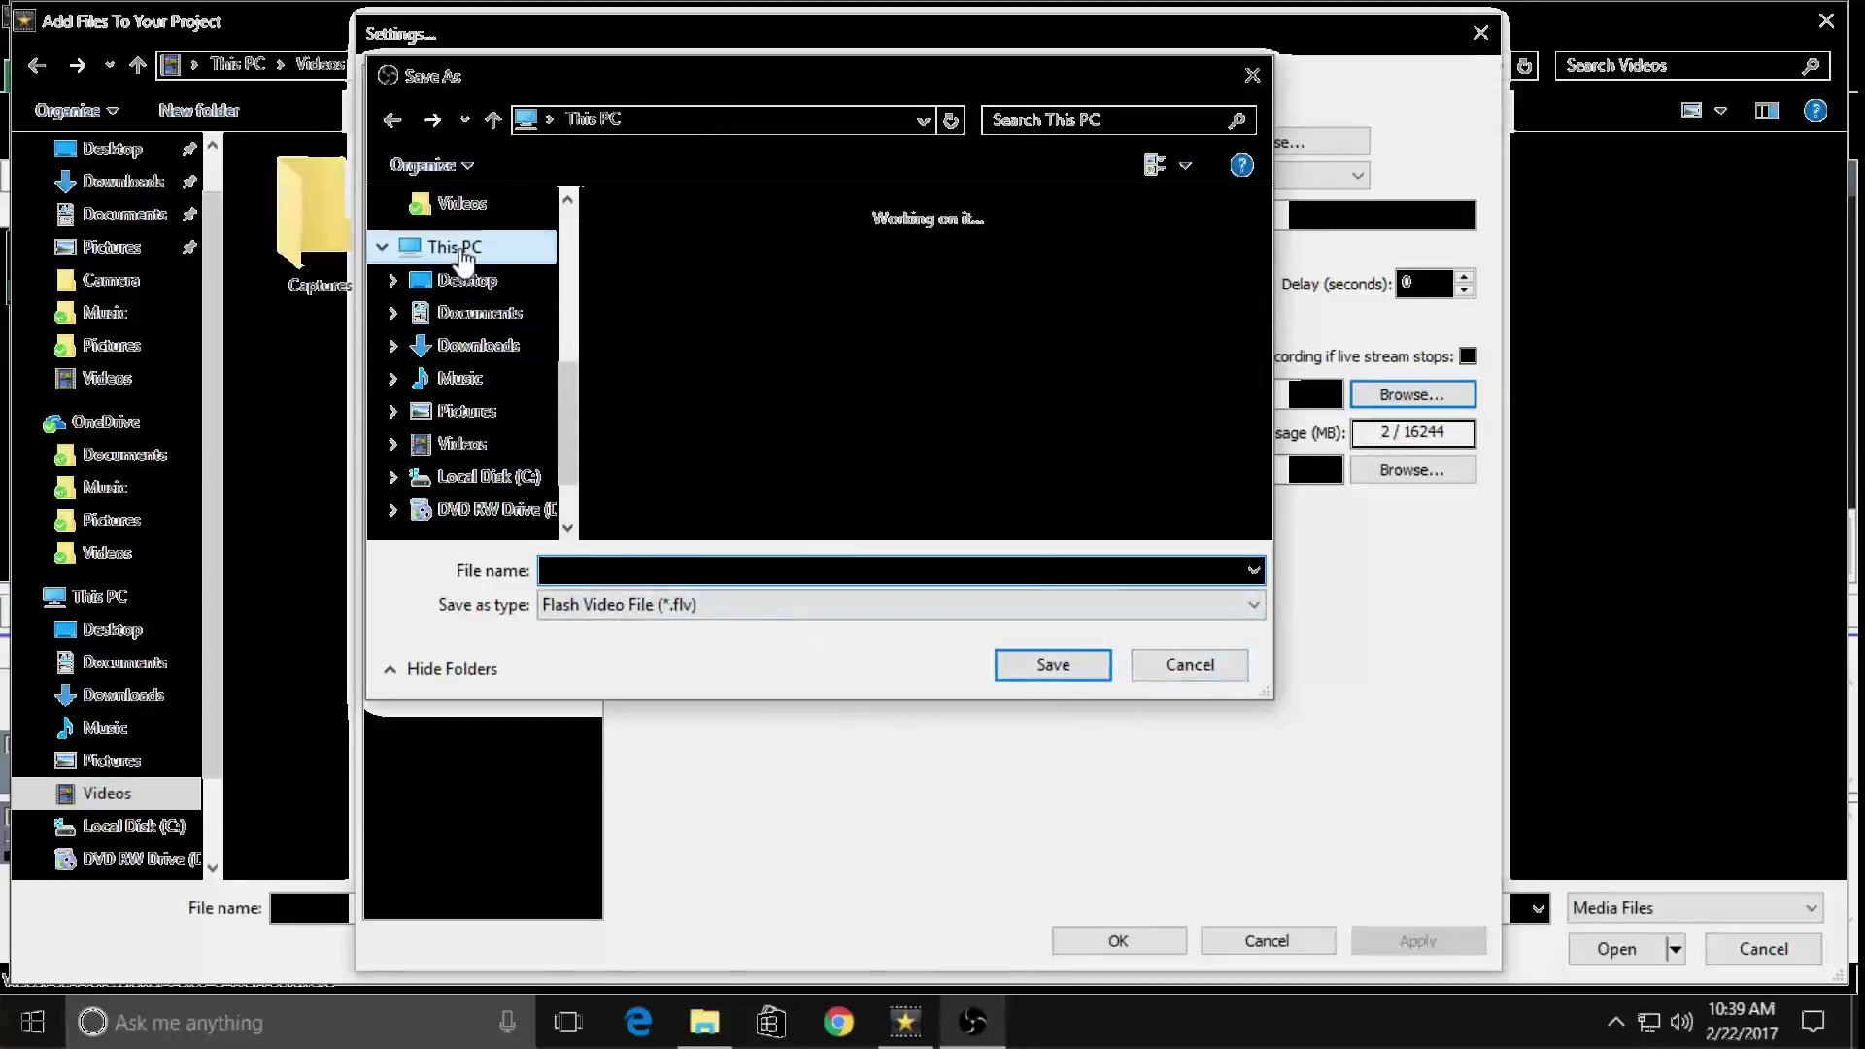
pyautogui.scroll(-2, 932, 432)
pyautogui.scroll(-2, 936, 433)
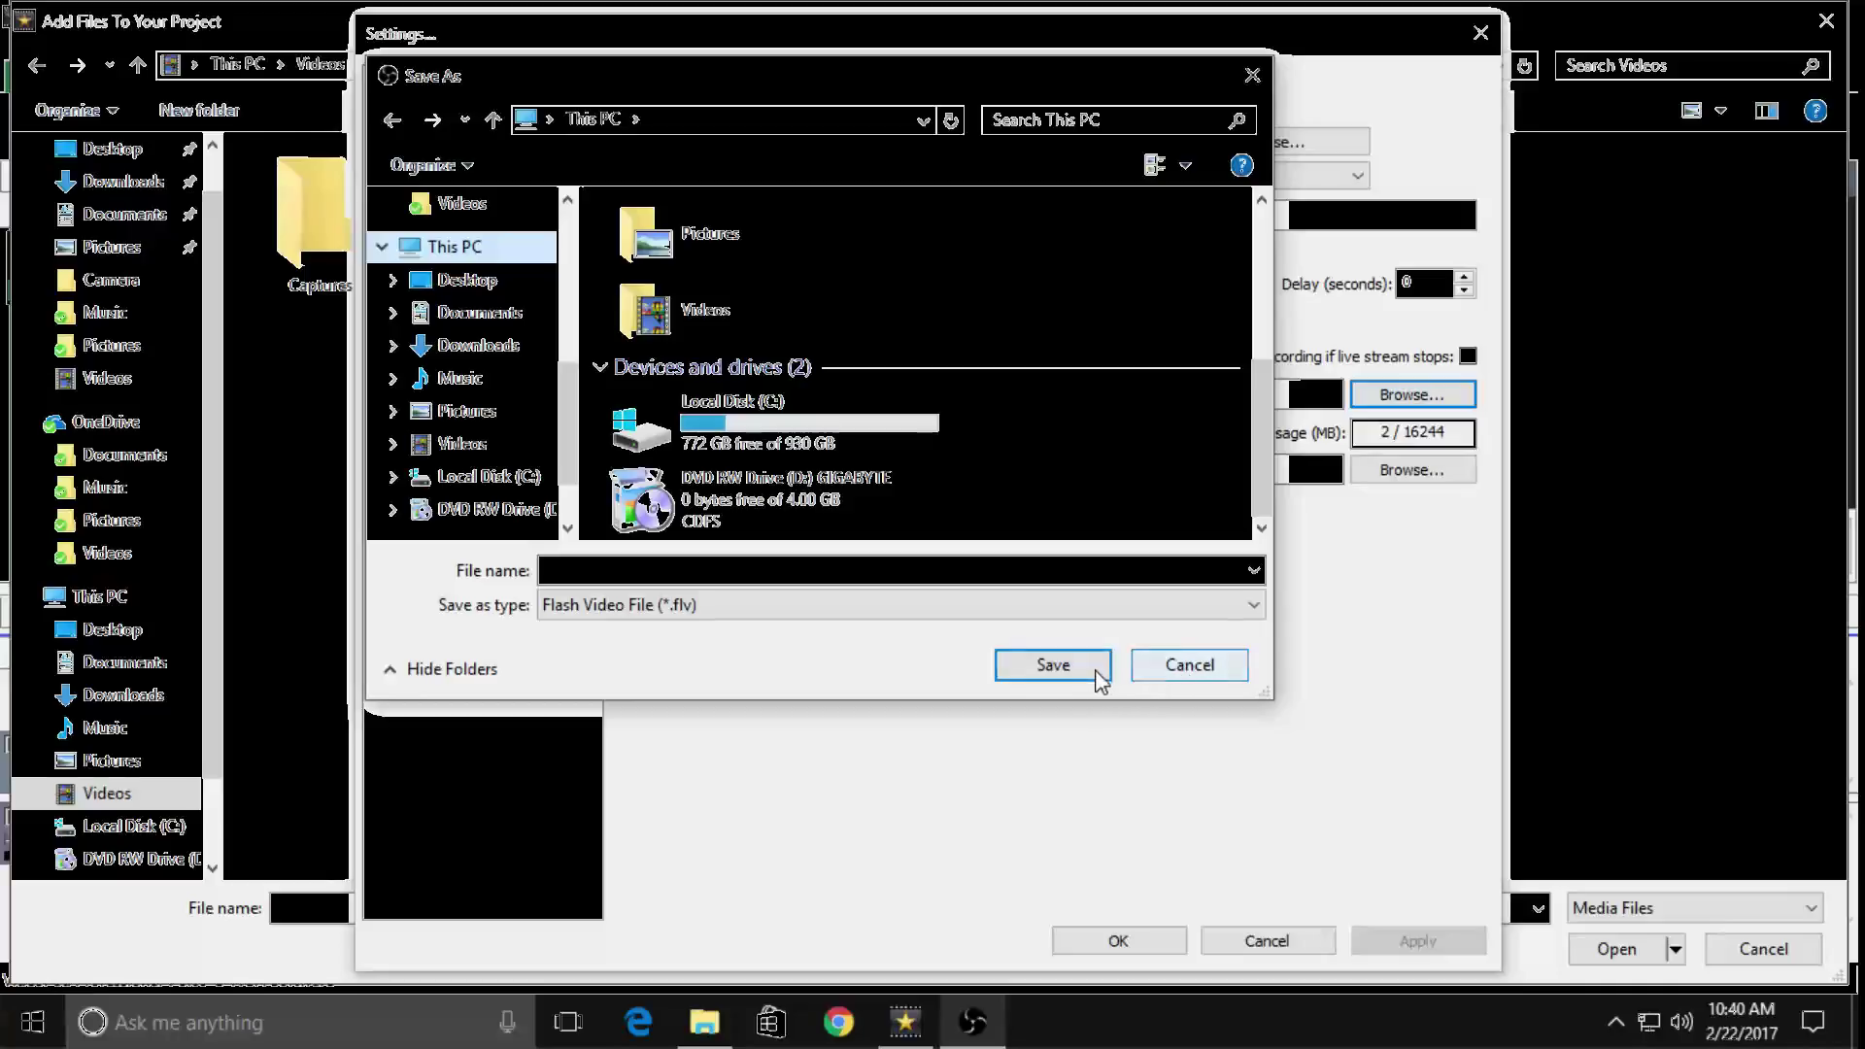
pyautogui.click(1186, 680)
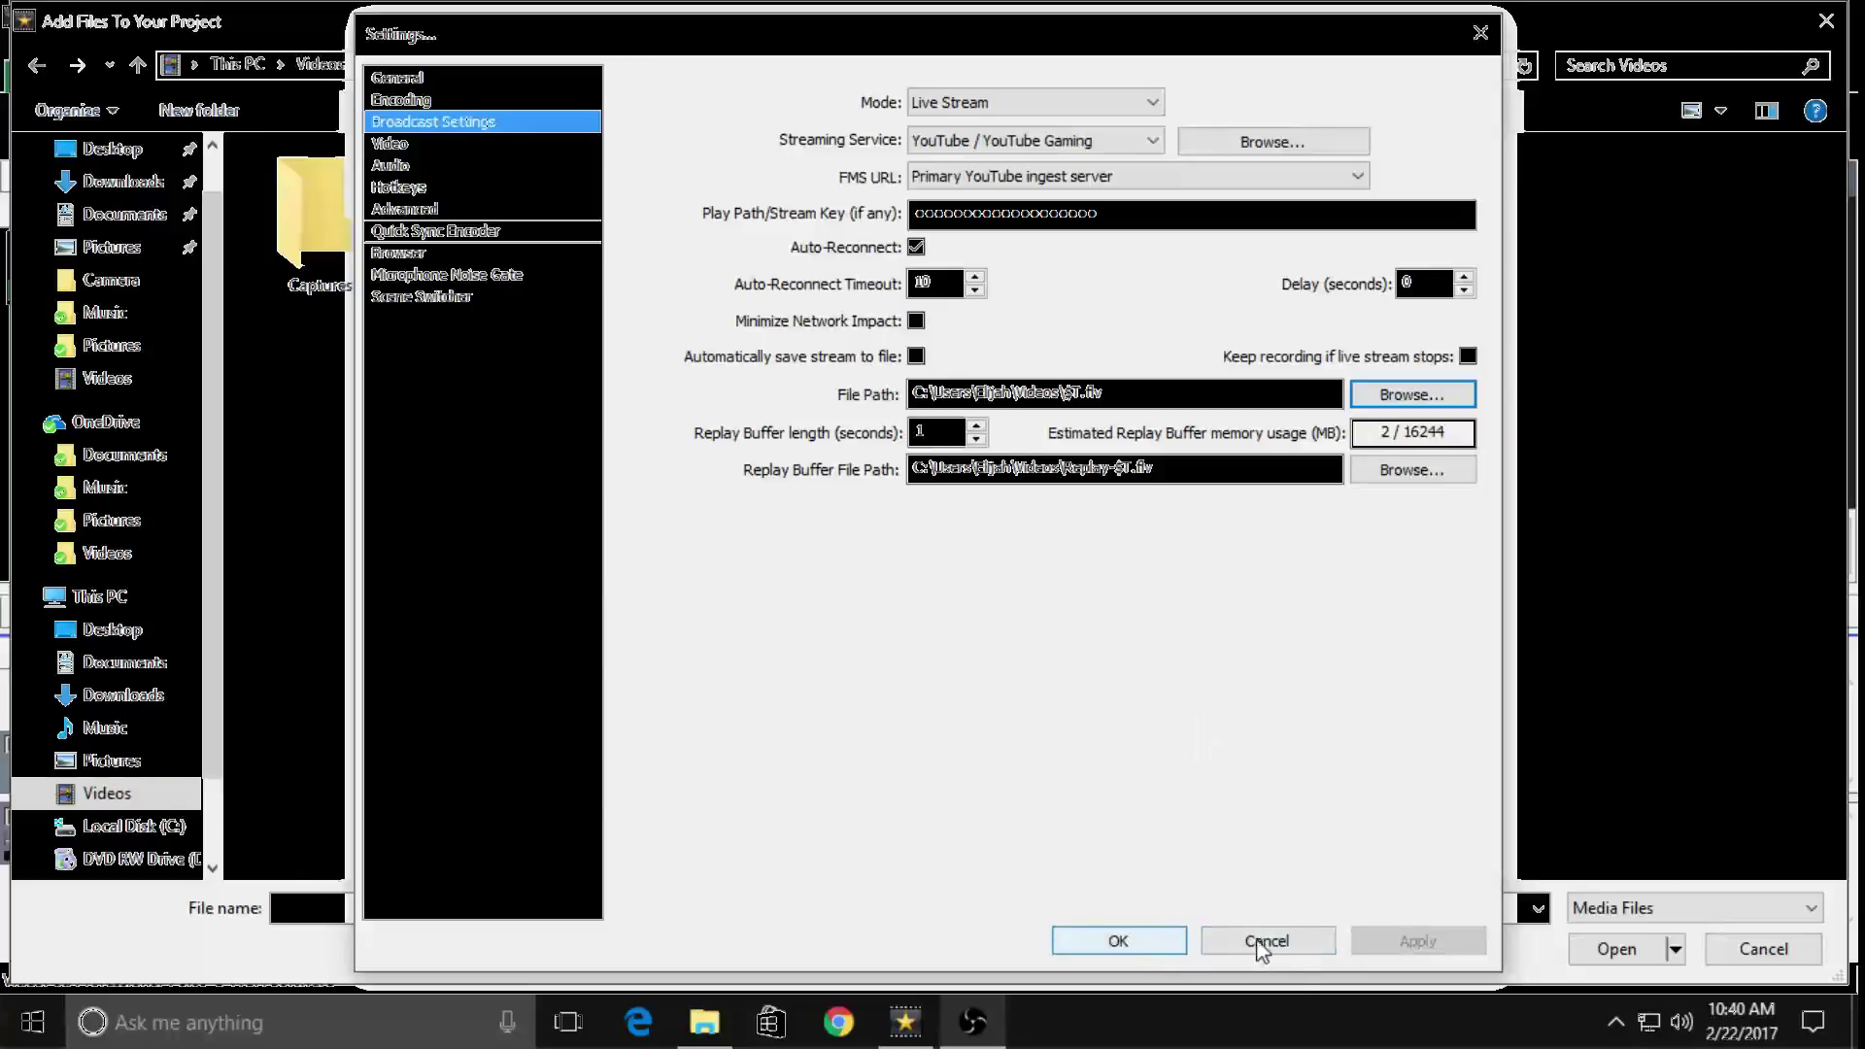
pyautogui.click(1207, 944)
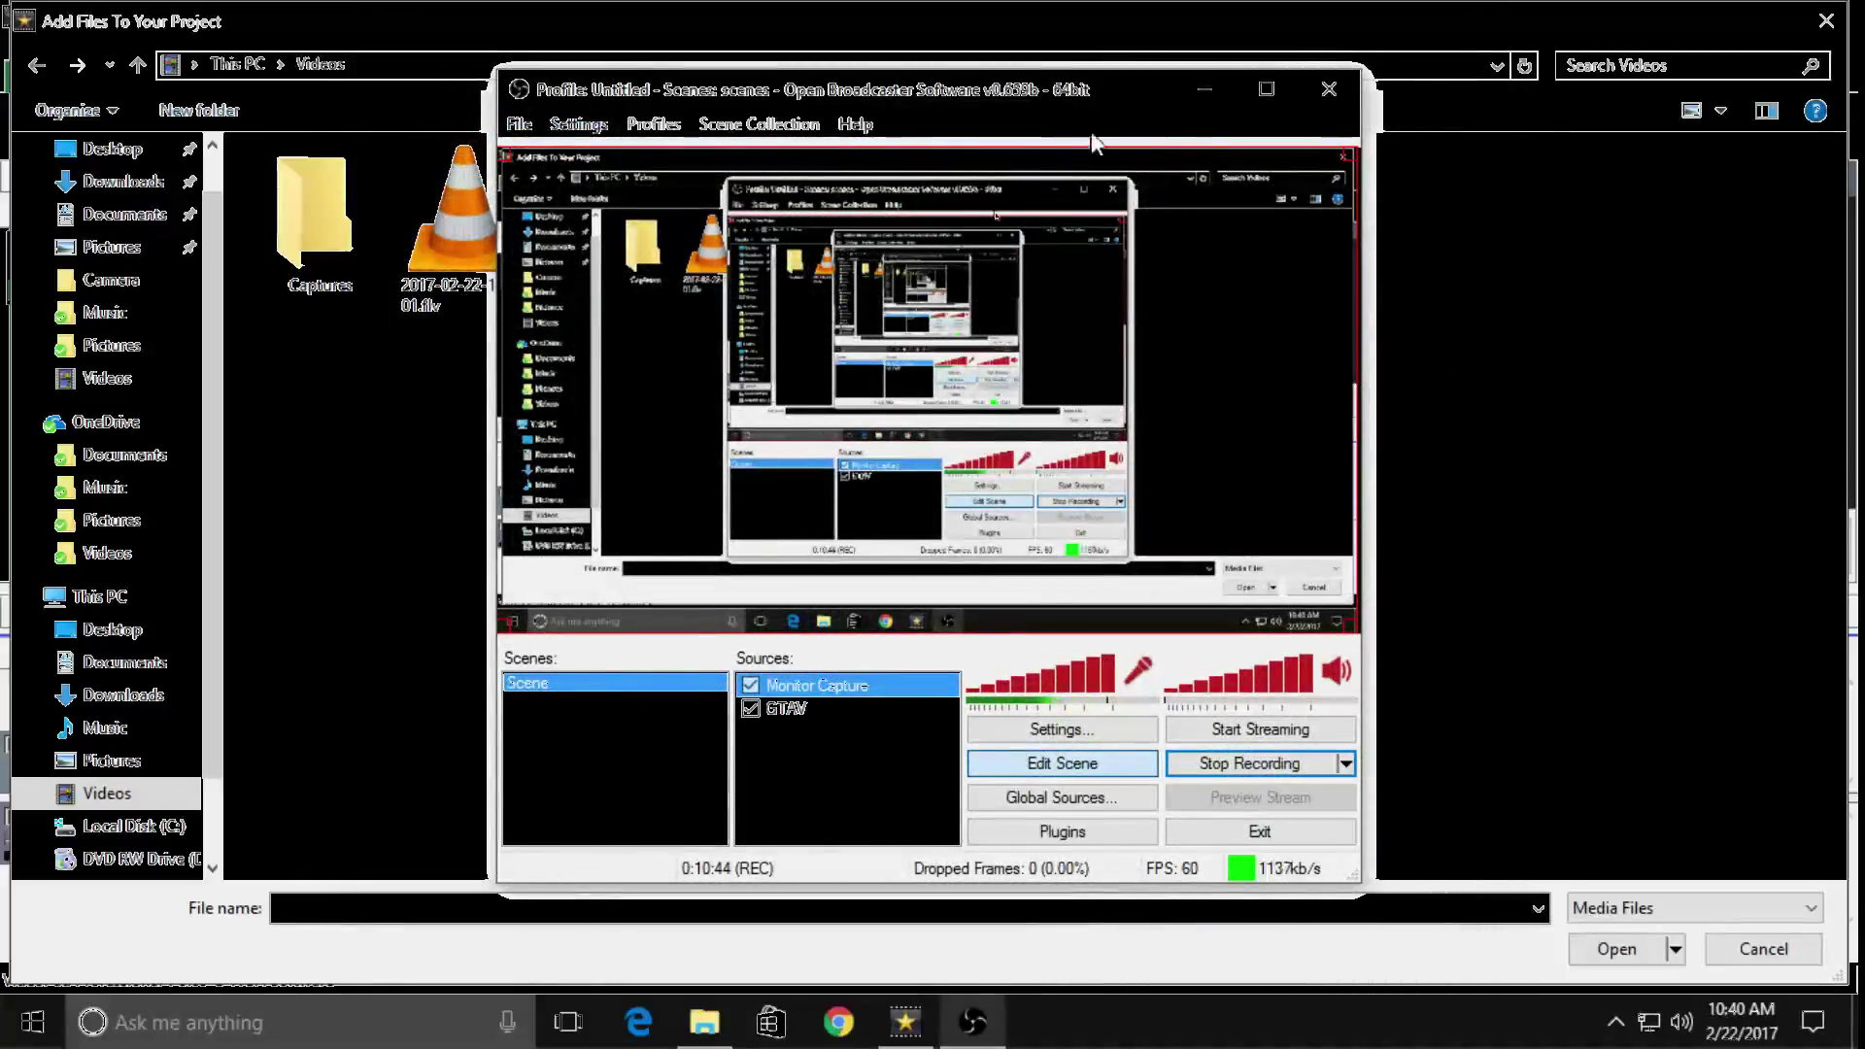
pyautogui.click(1202, 89)
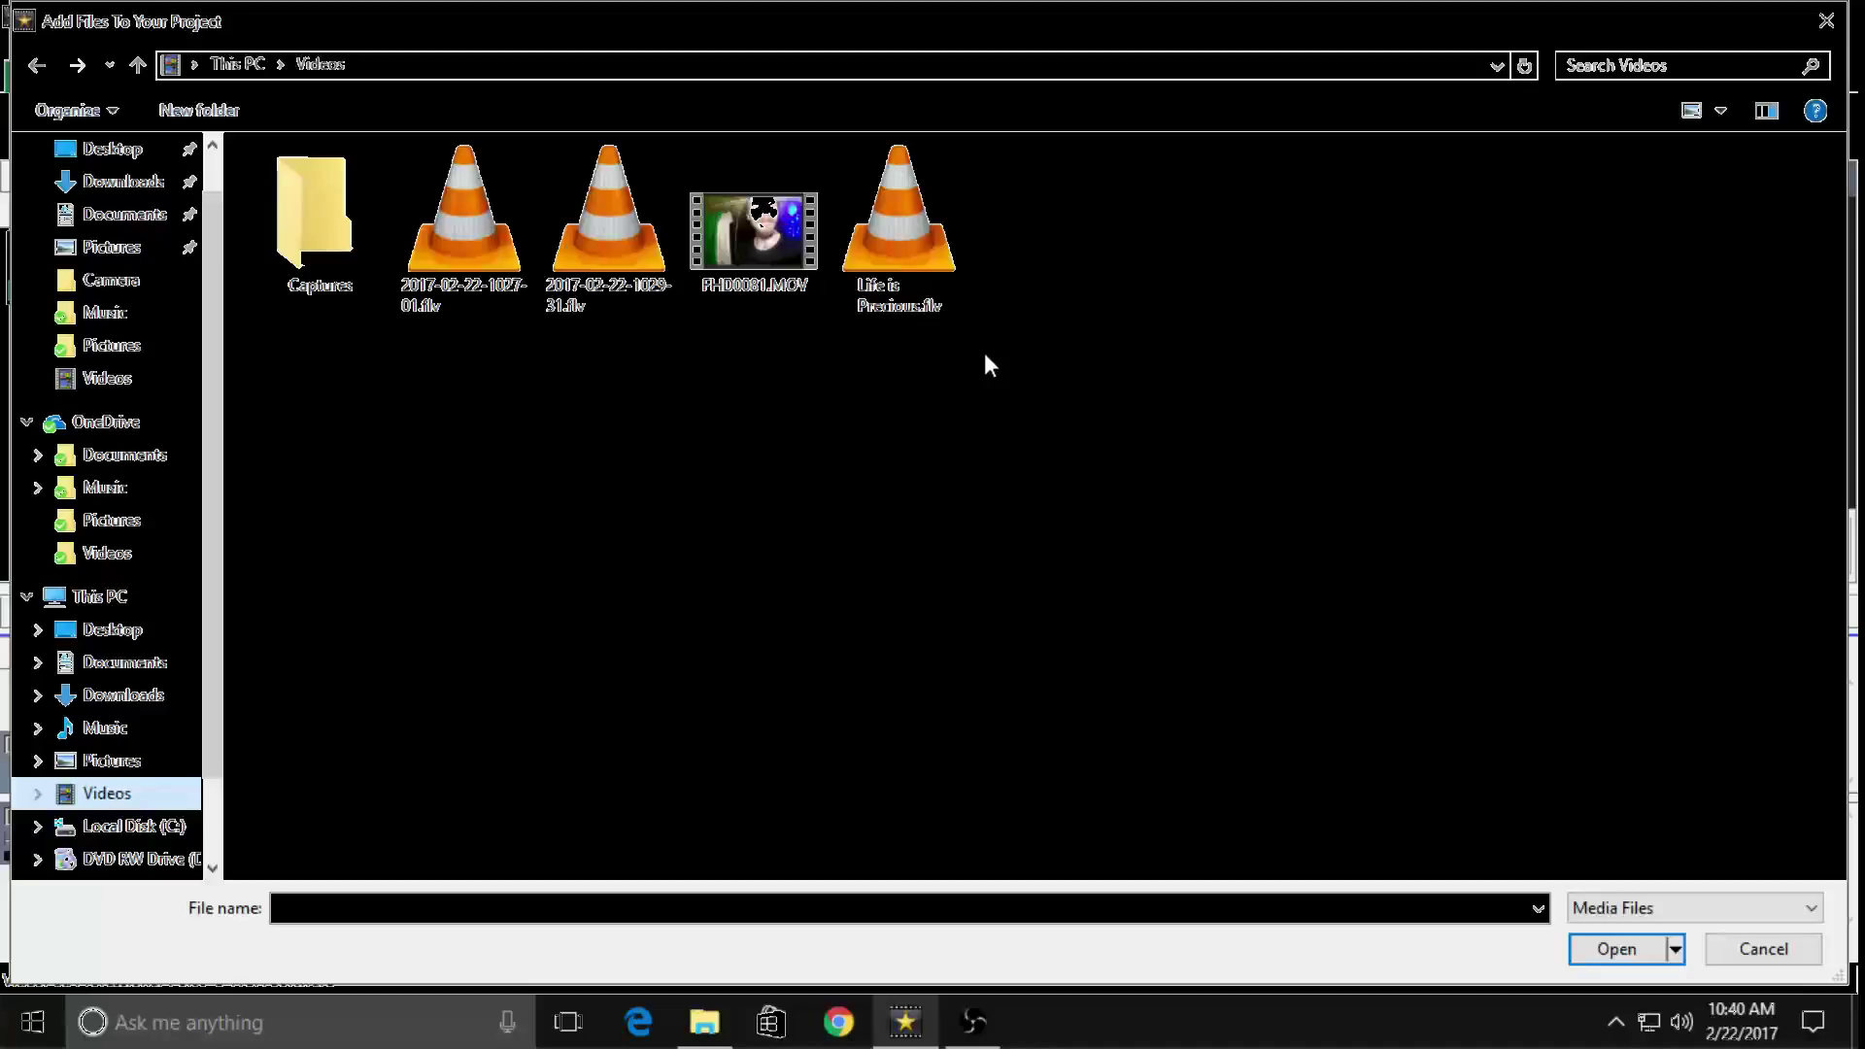
# Permanently delete the four video files in the Videos folder, skipping the recording in use, and cancel the file import
pyautogui.moveTo(983, 352); pyautogui.dragTo(420, 224)
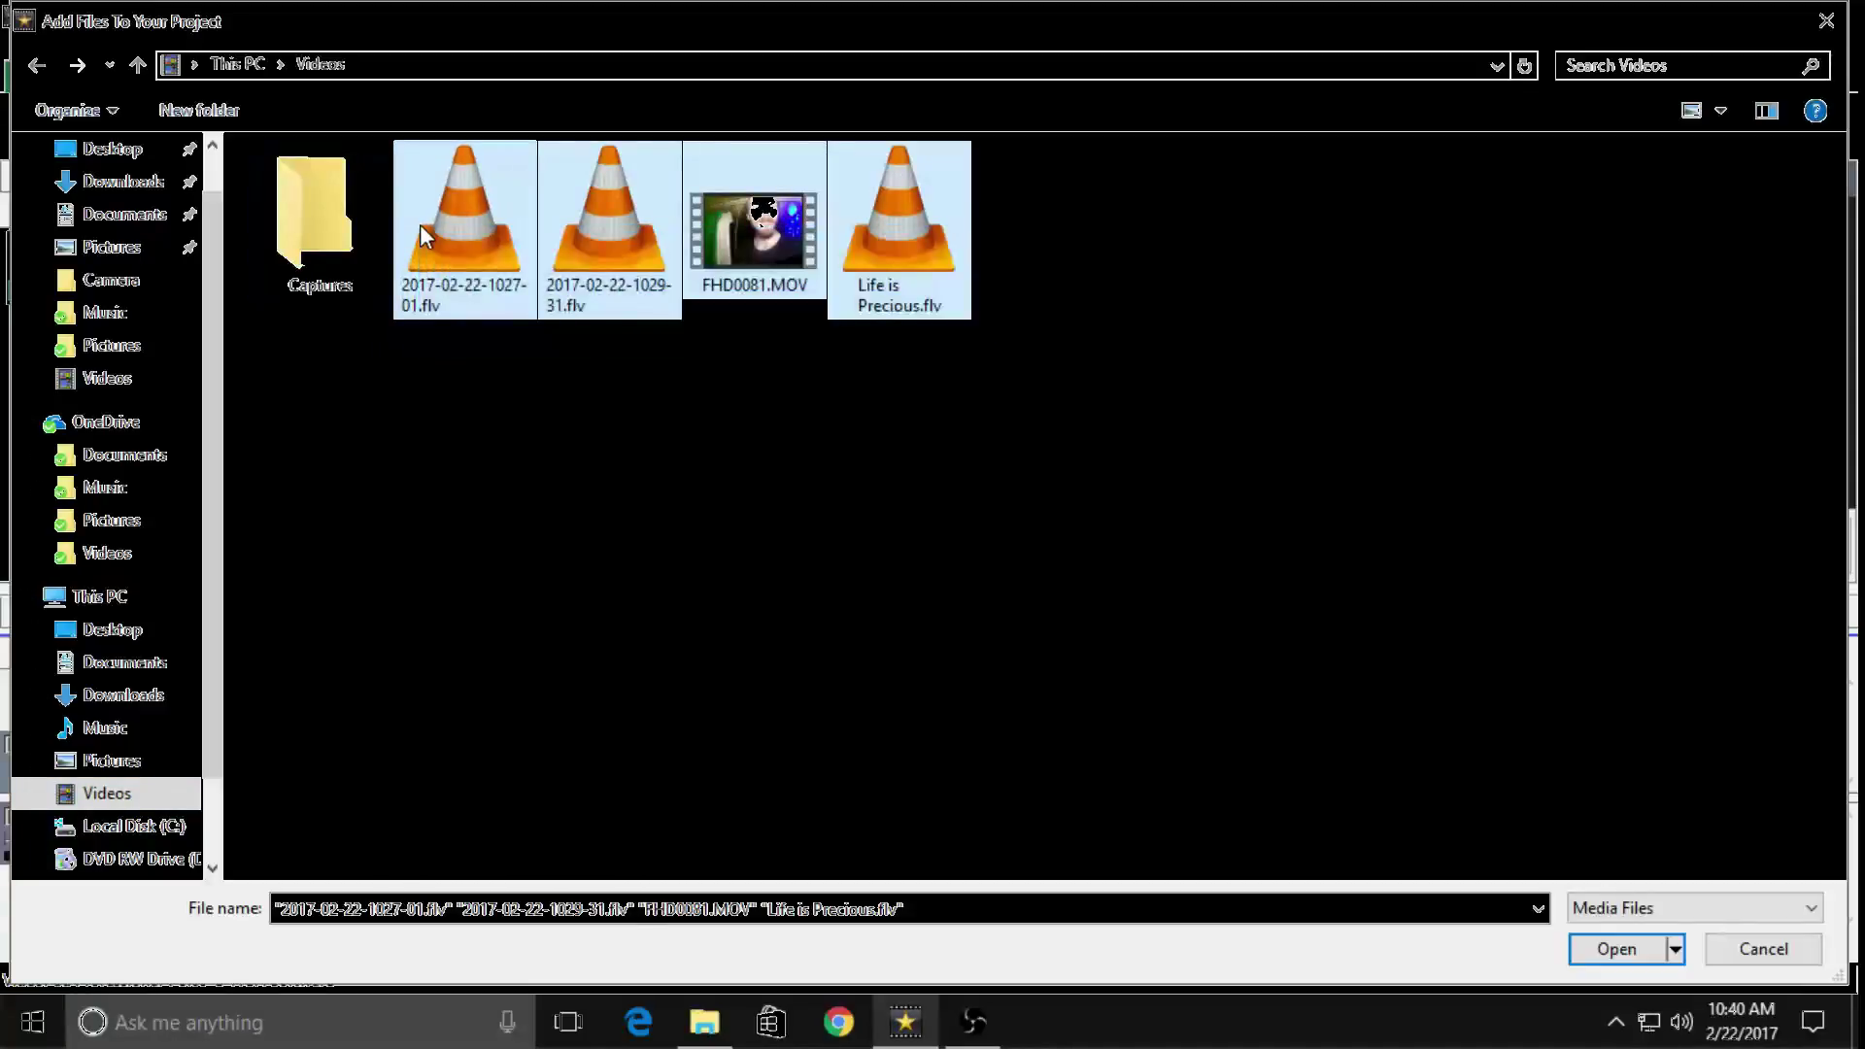
pyautogui.hotkey('shift', 'Delete')
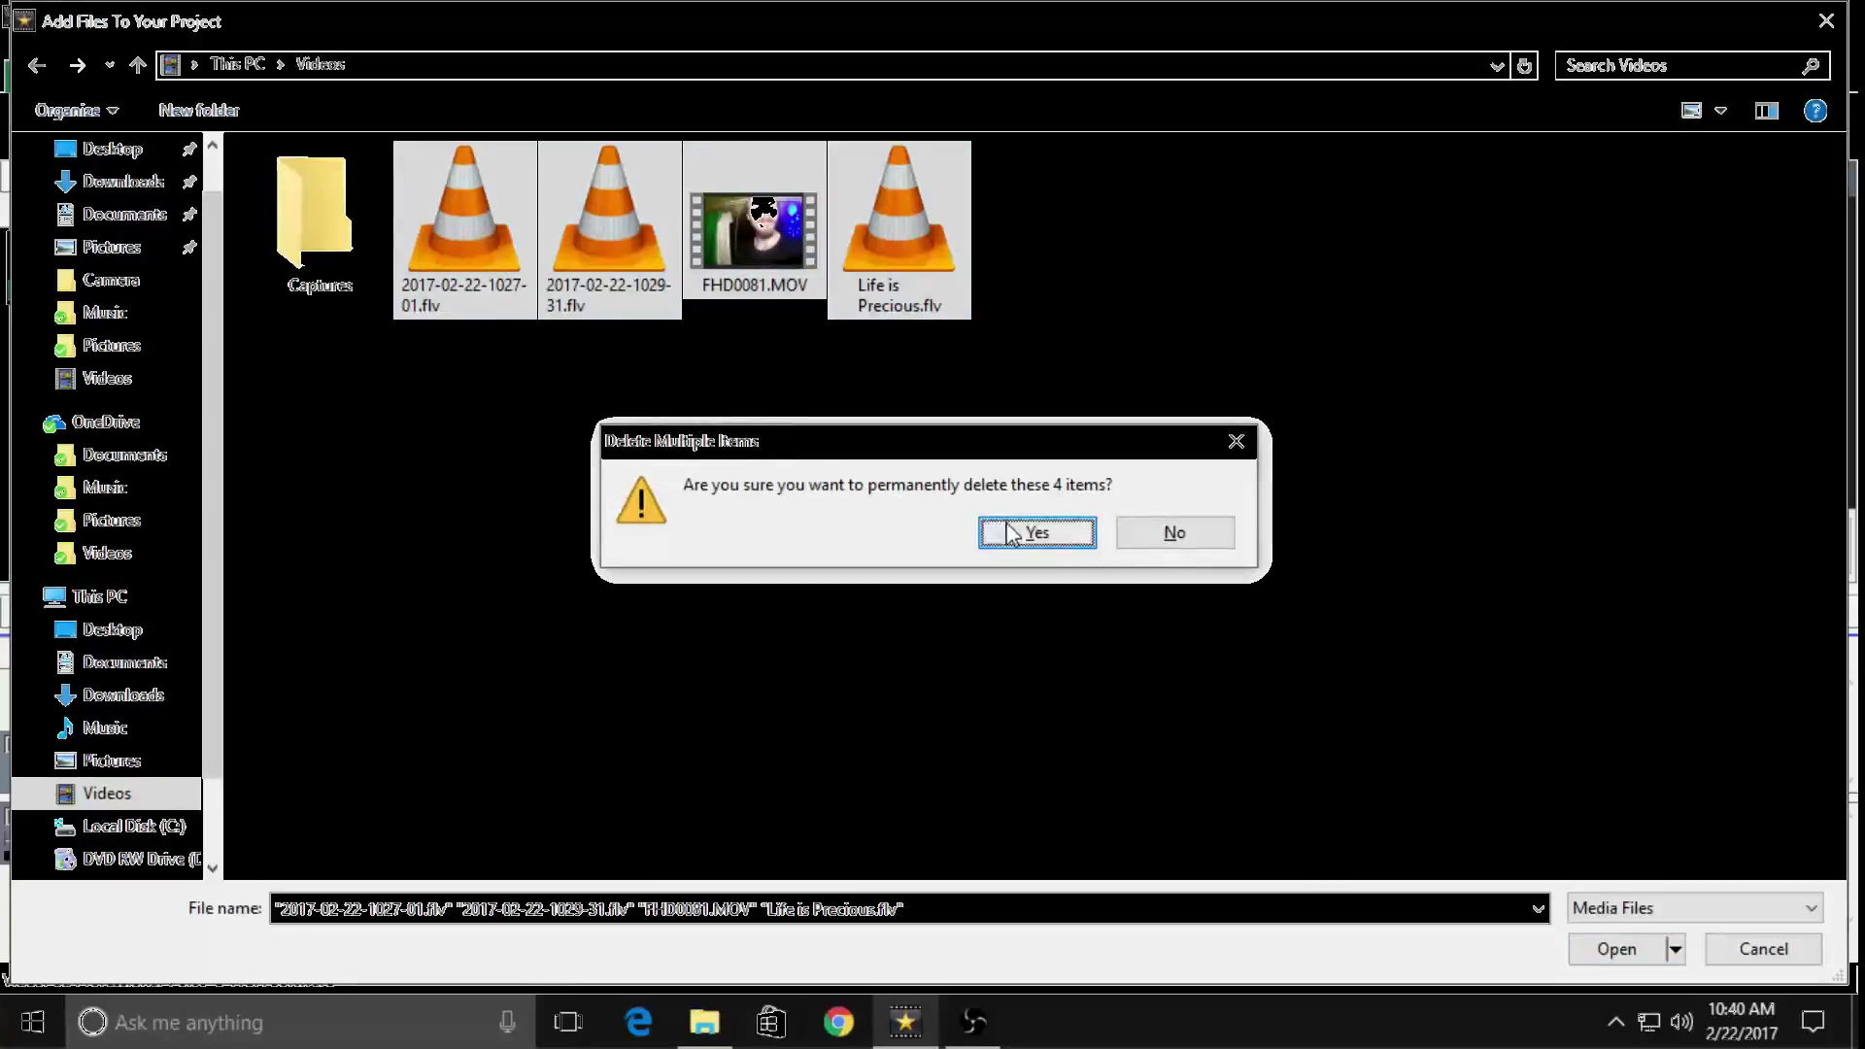
pyautogui.click(1010, 532)
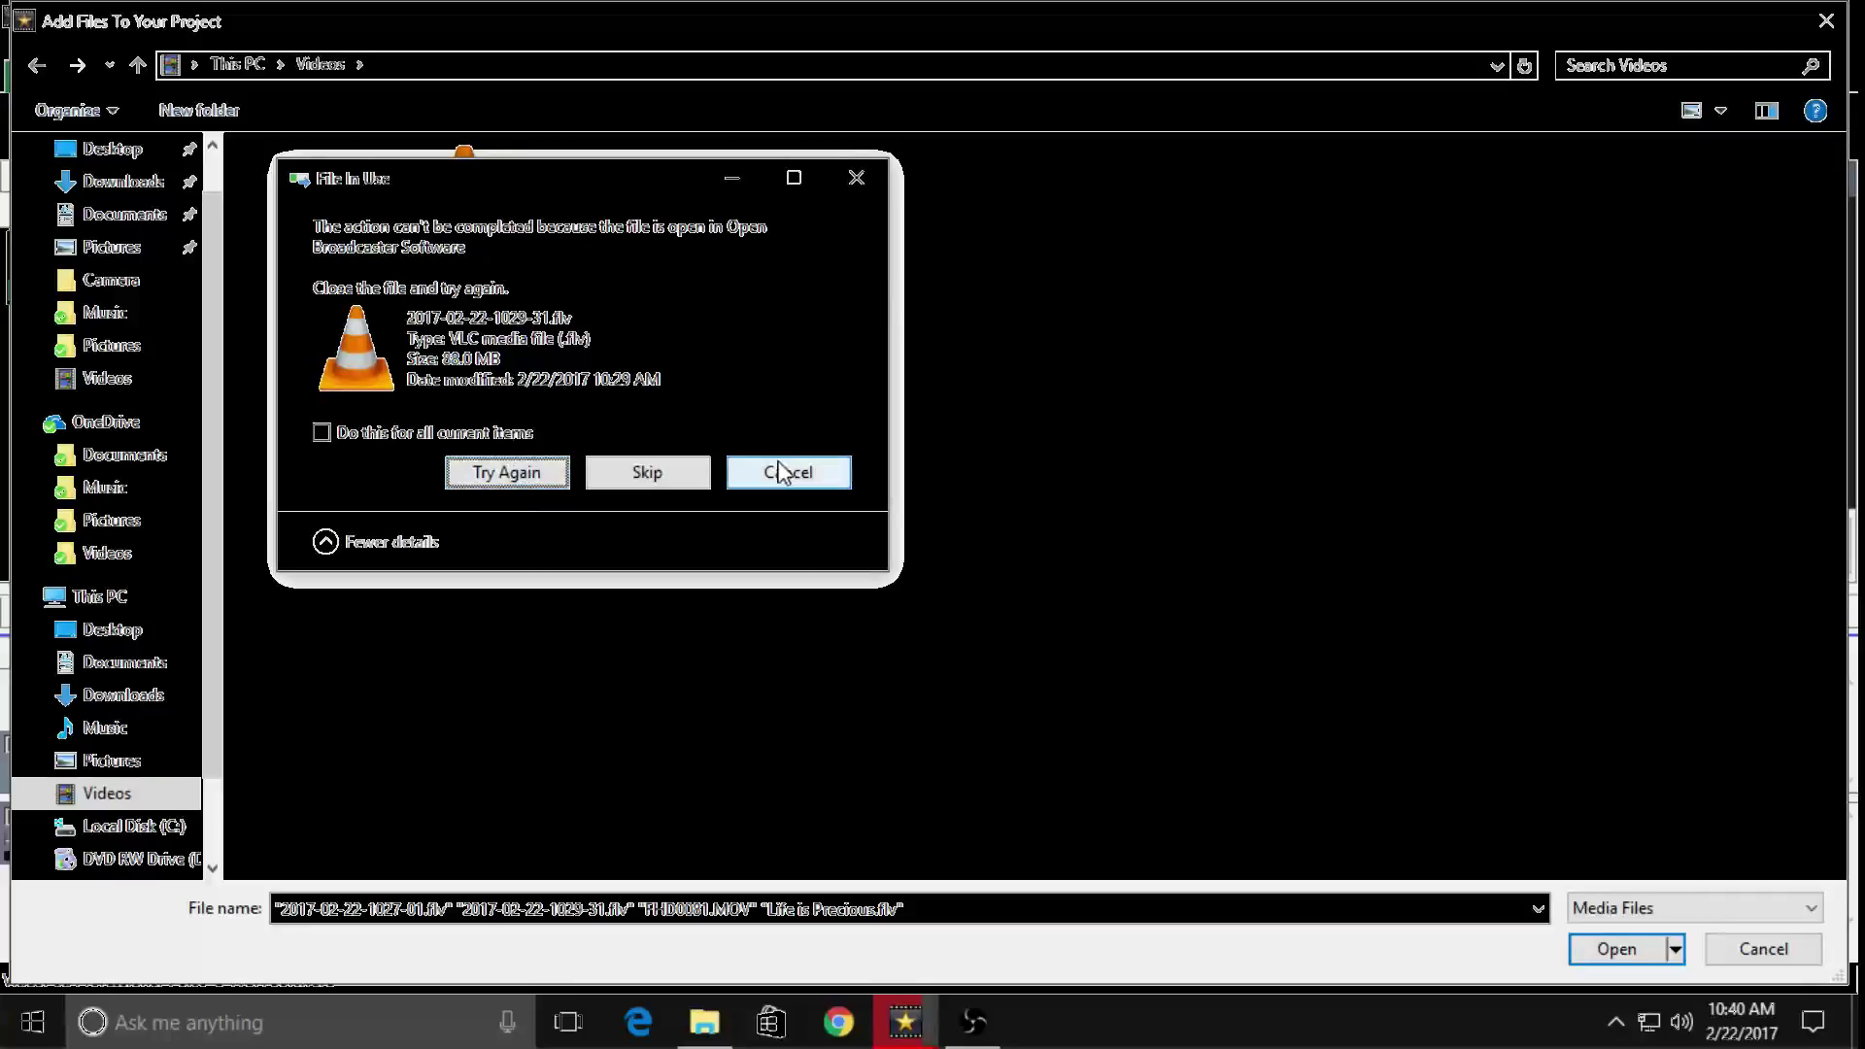
pyautogui.click(647, 474)
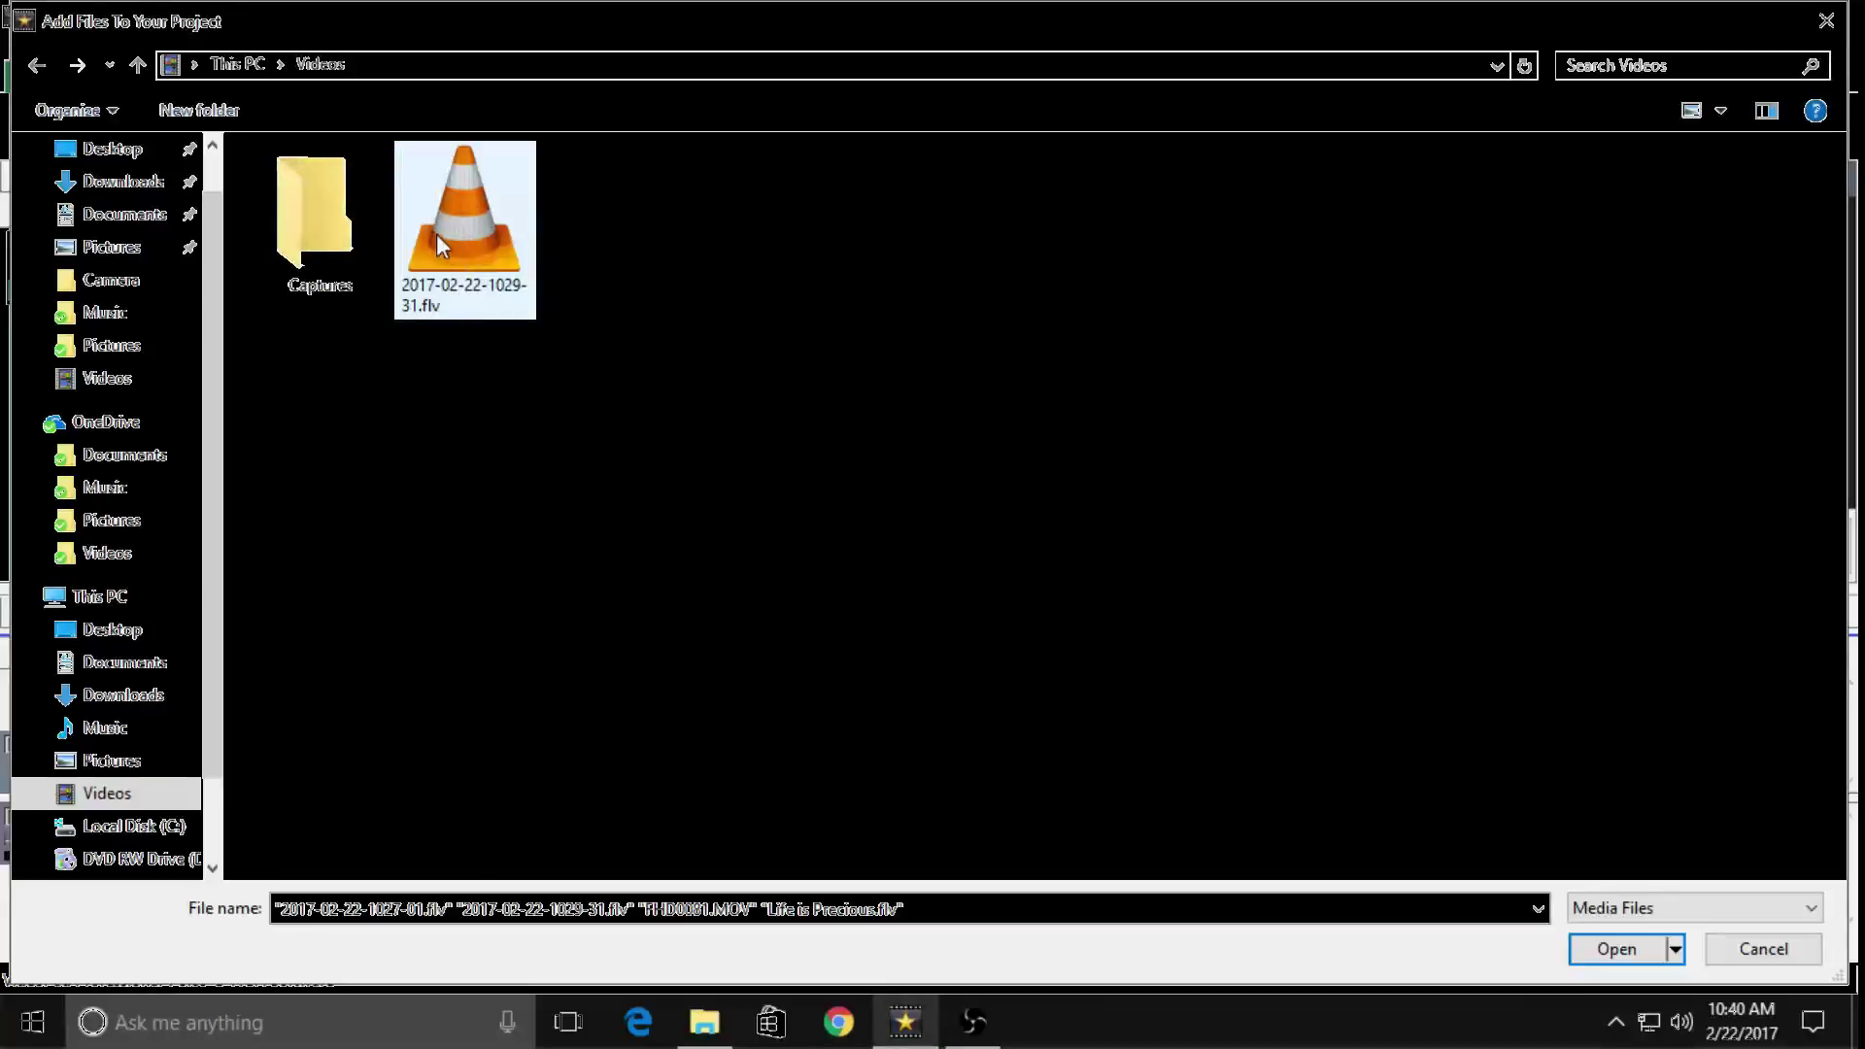
pyautogui.click(1753, 957)
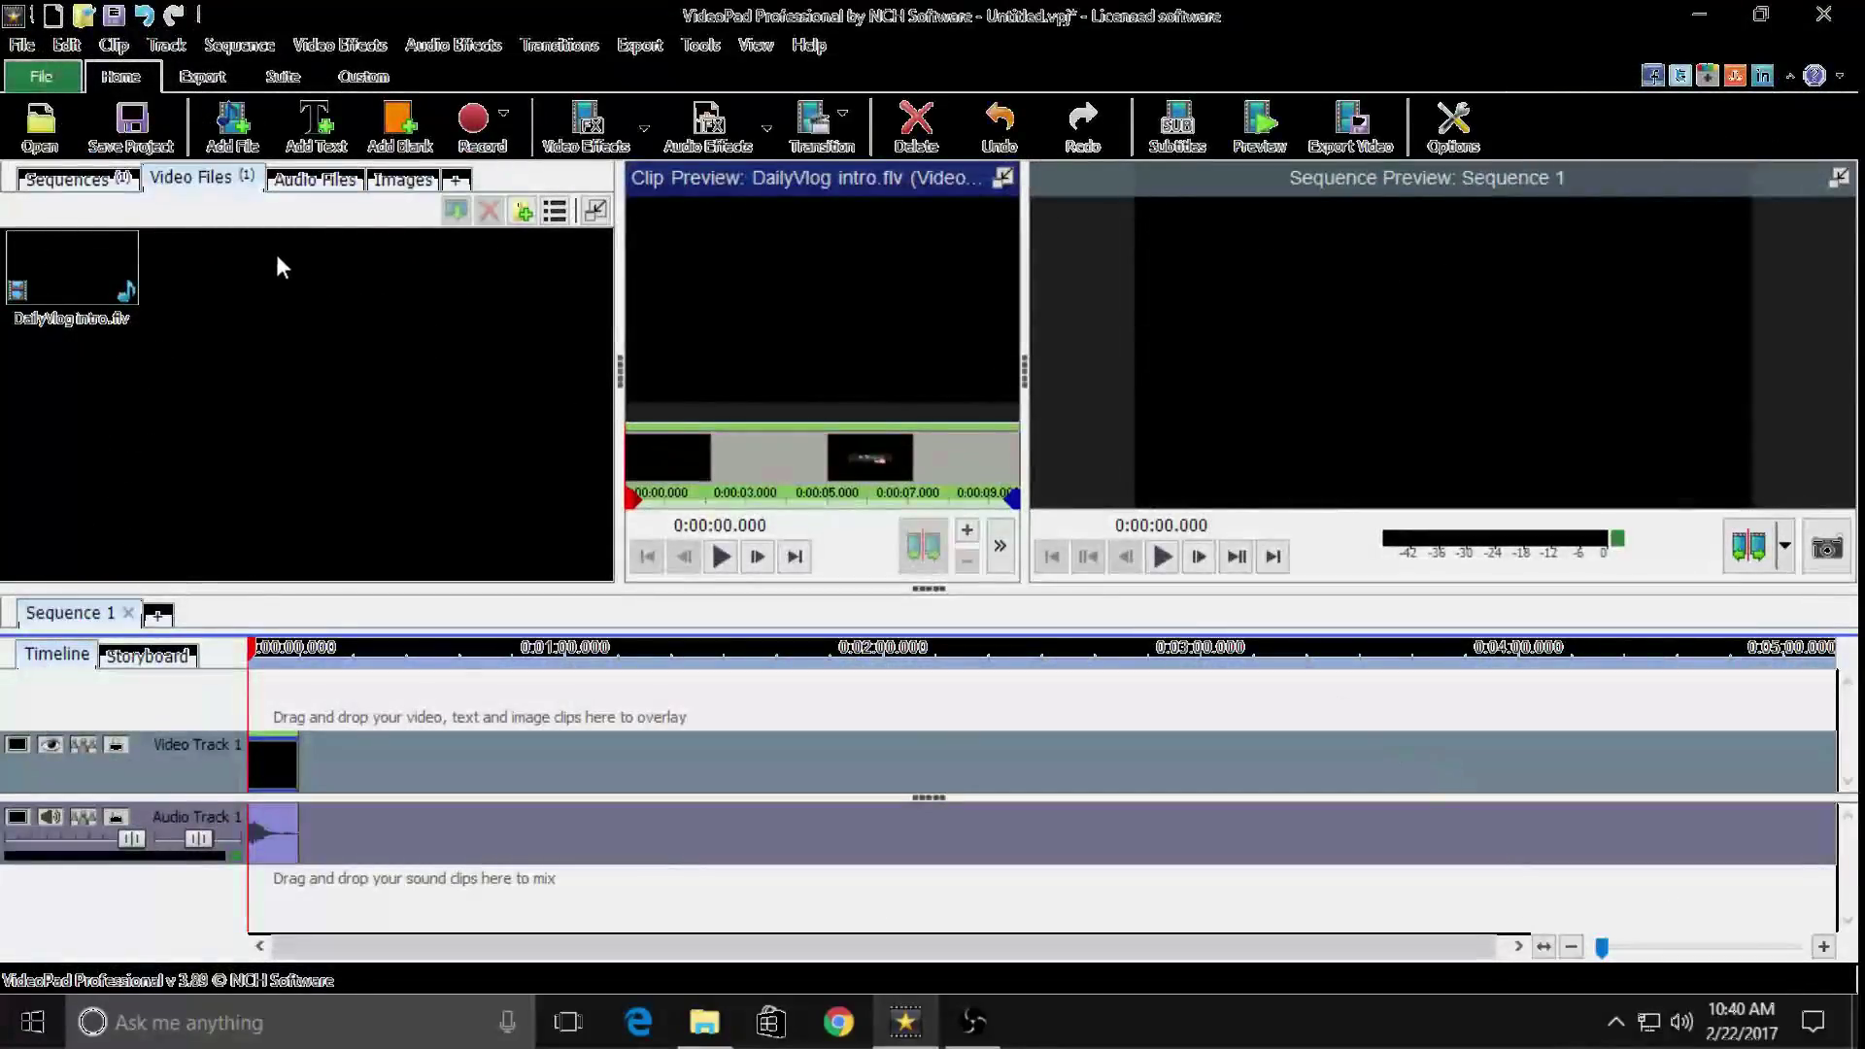
# Open the VIDEO folder on the G: drive in File Explorer and play FHD0082.MOV to check it
pyautogui.click(709, 1023)
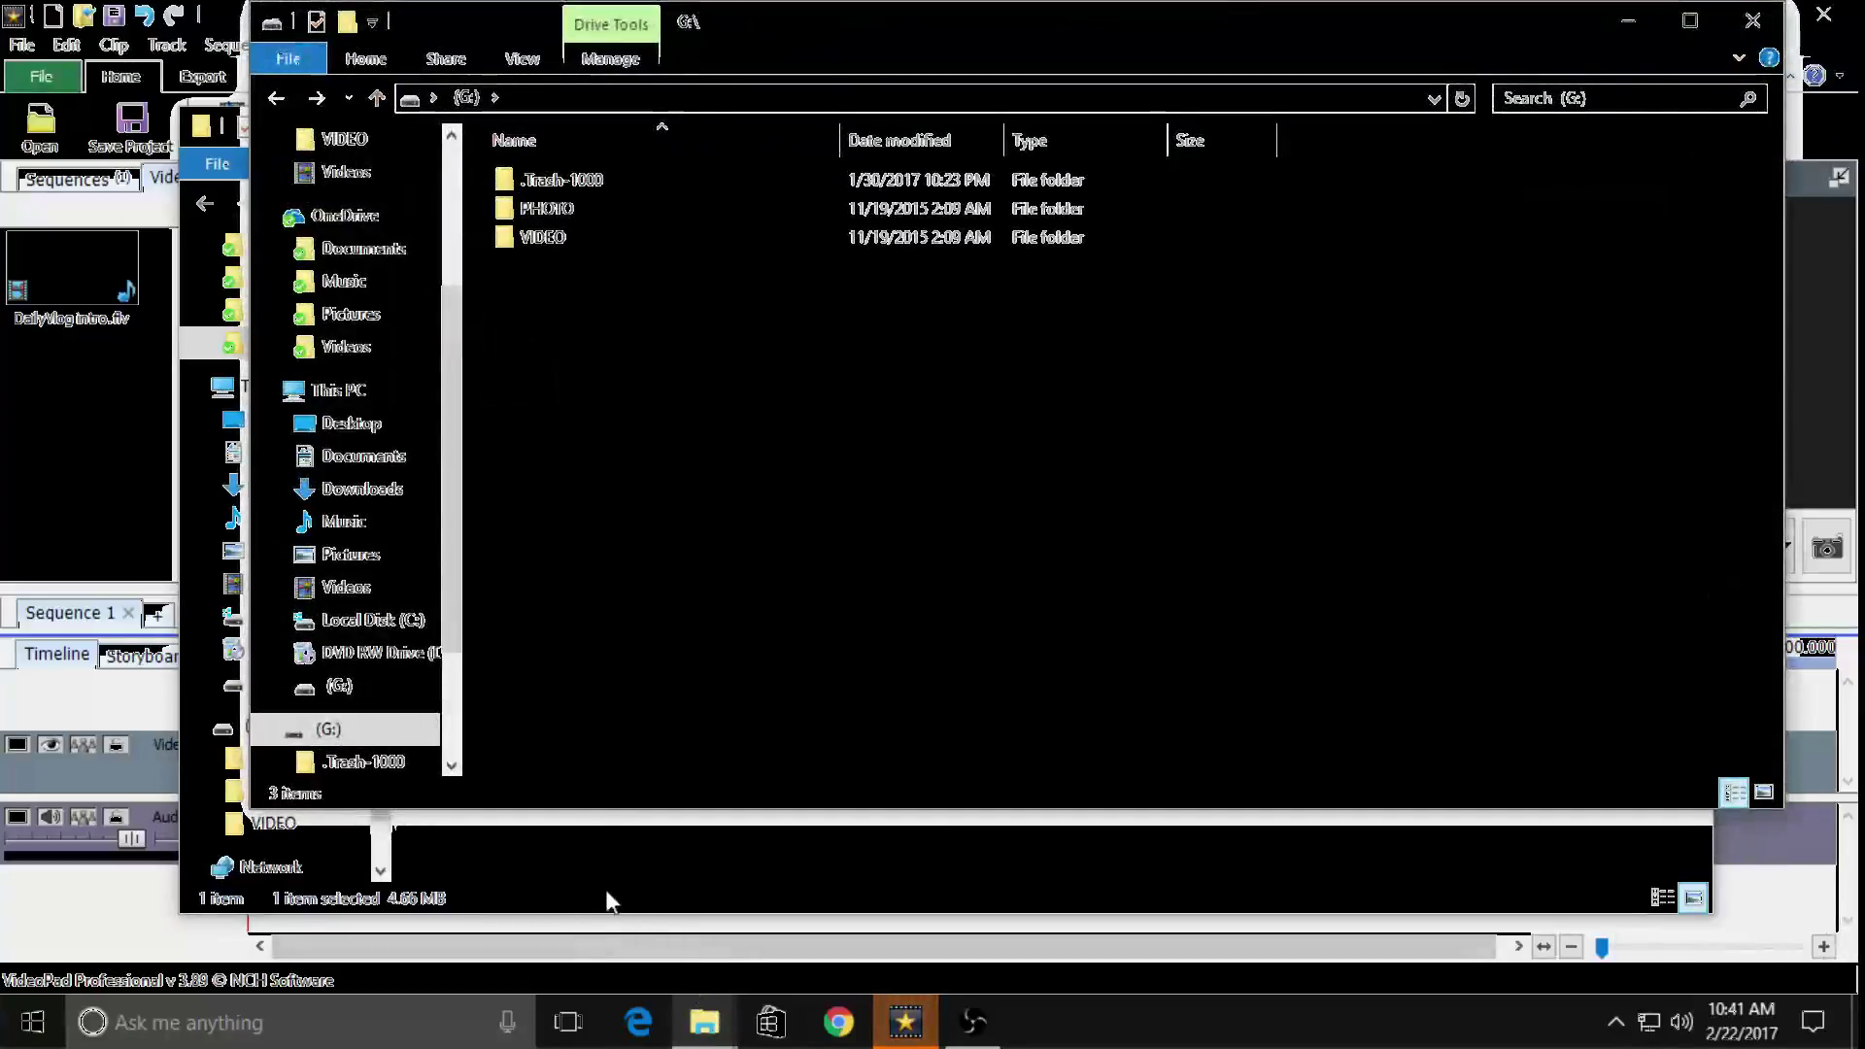
pyautogui.doubleClick(549, 245)
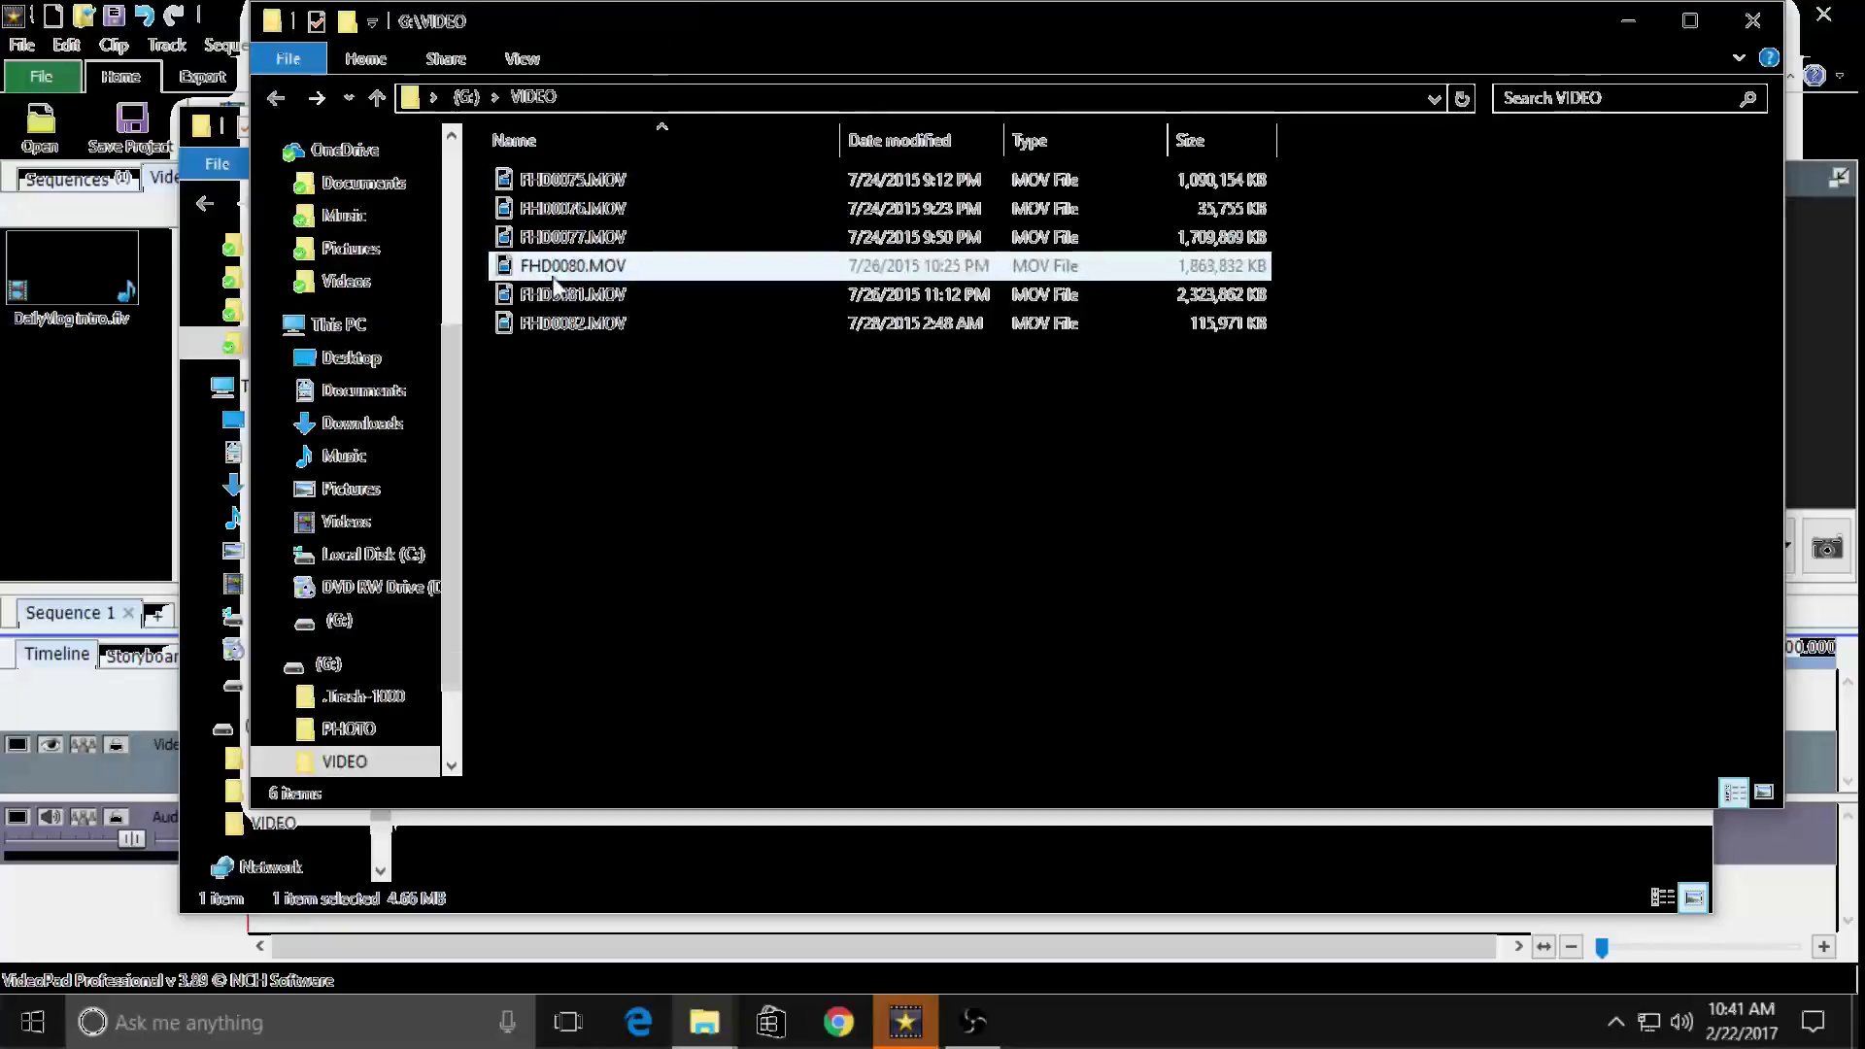
pyautogui.doubleClick(558, 322)
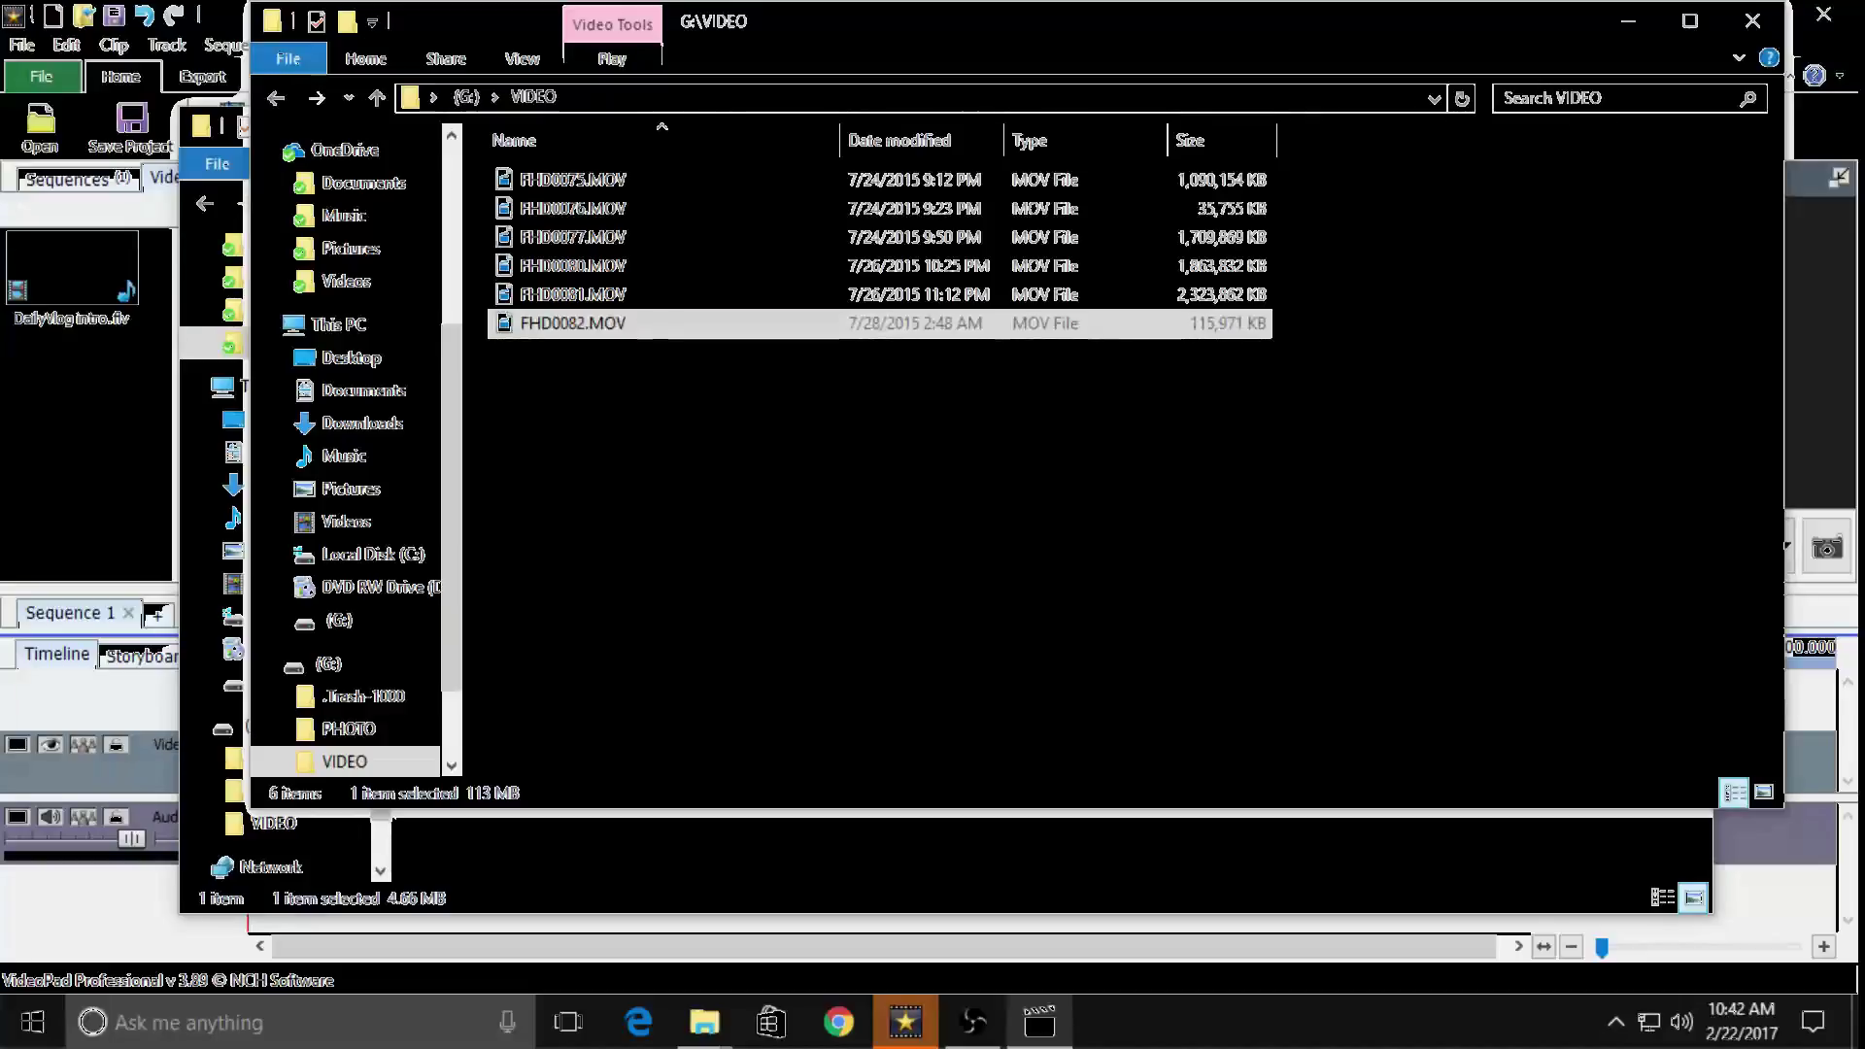
pyautogui.hotkey('alt', 'F4')
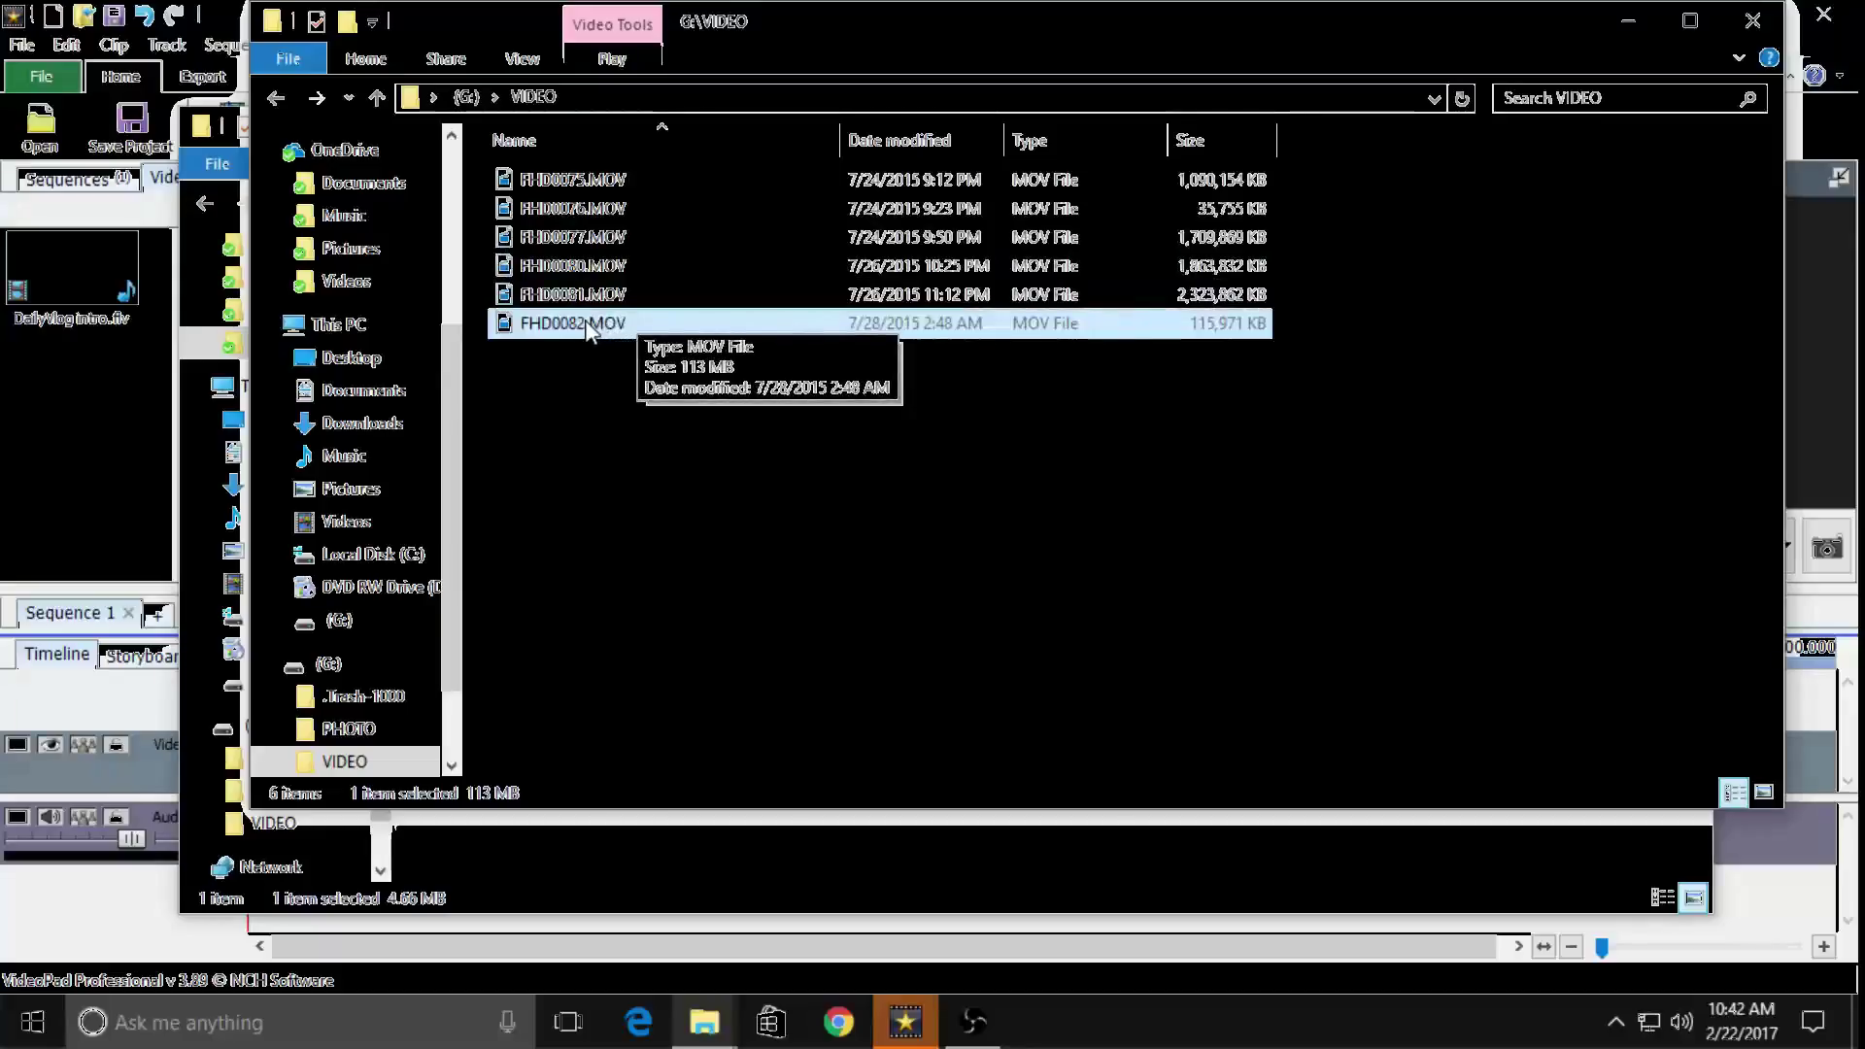
# Copy FHD0082.MOV from the G: drive into the Videos folder under This PC and open that folder
pyautogui.moveTo(587, 330); pyautogui.dragTo(373, 542)
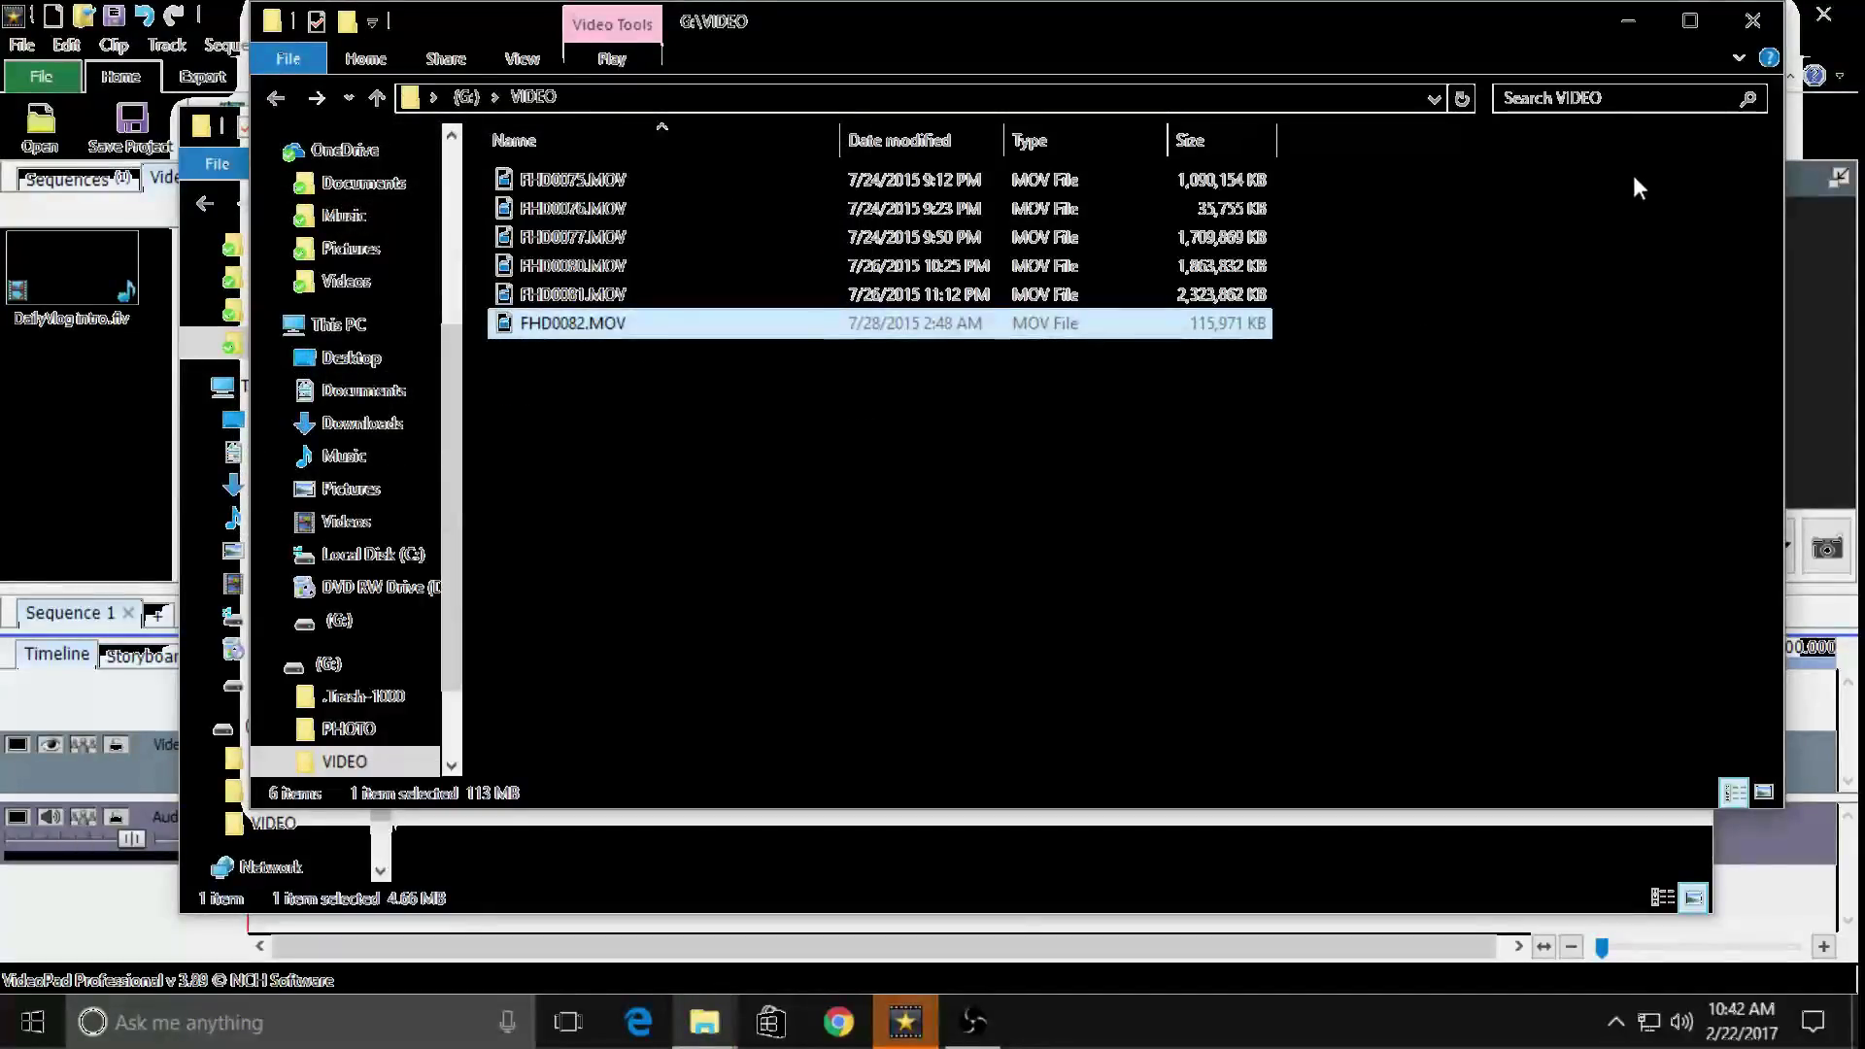
pyautogui.click(1745, 27)
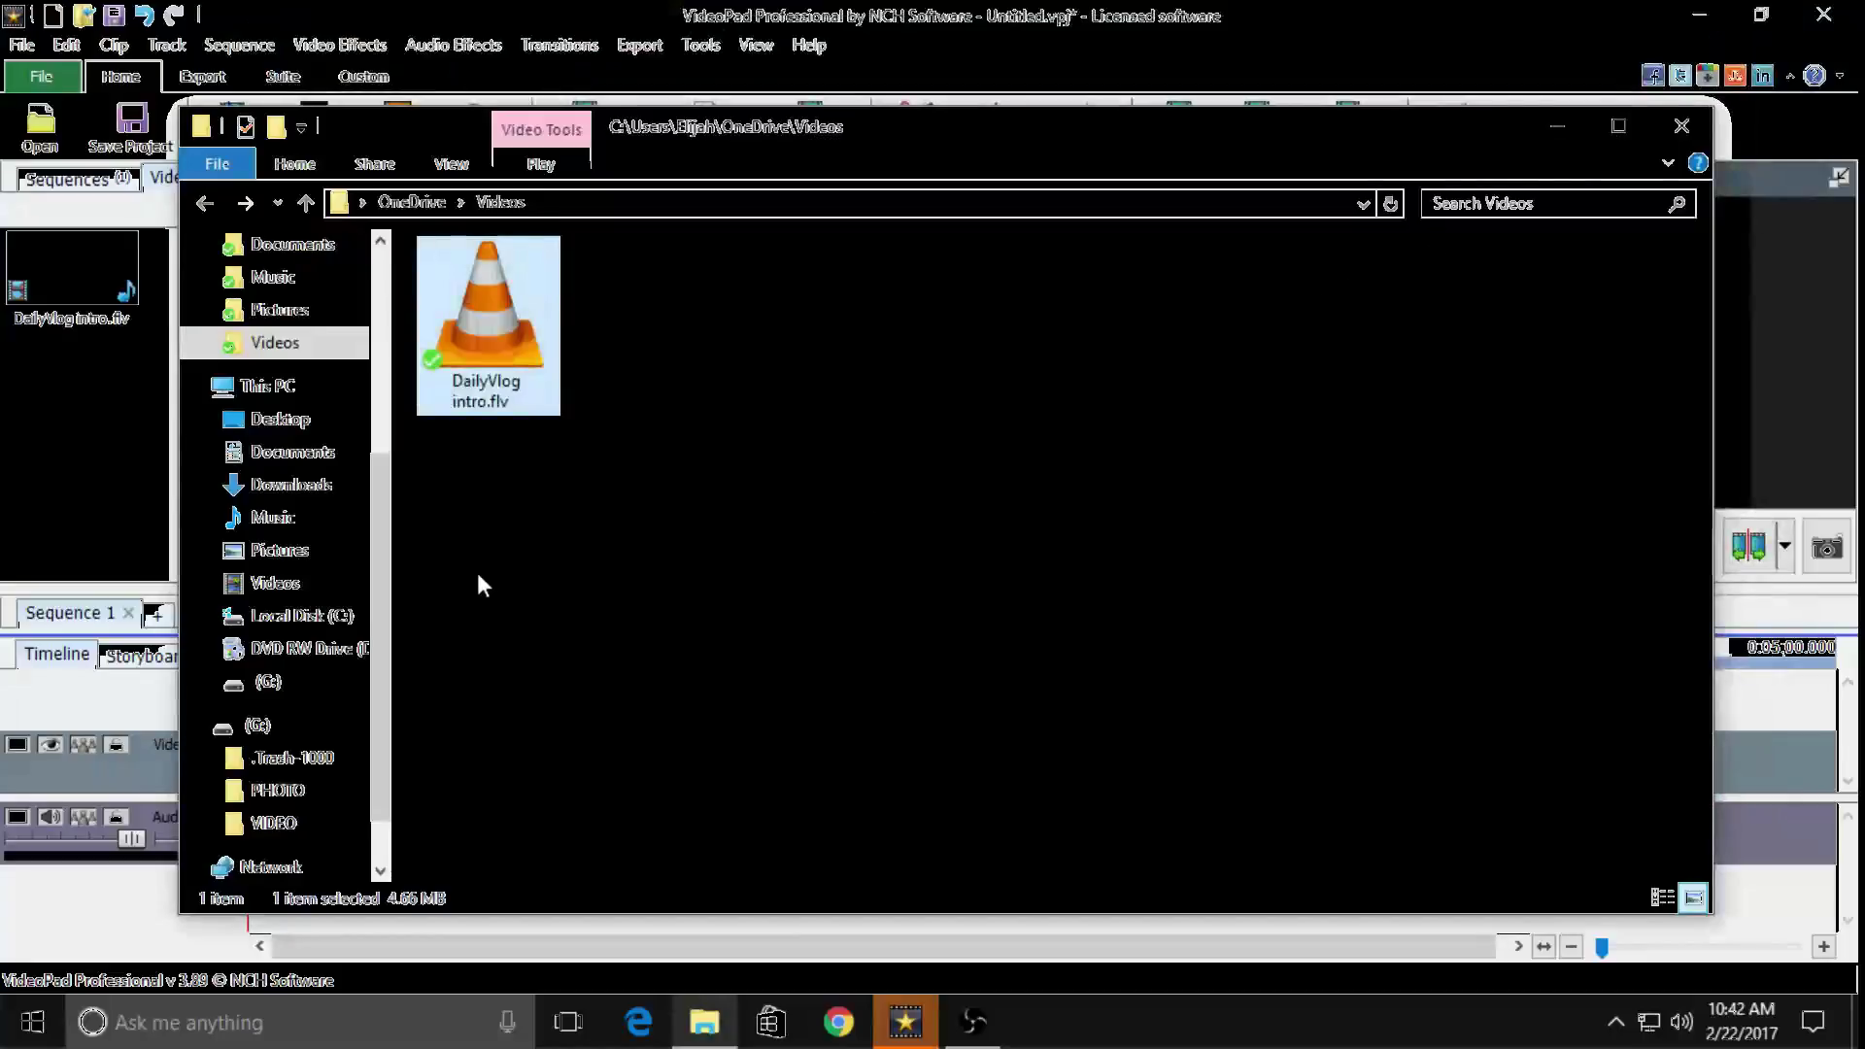
pyautogui.click(280, 587)
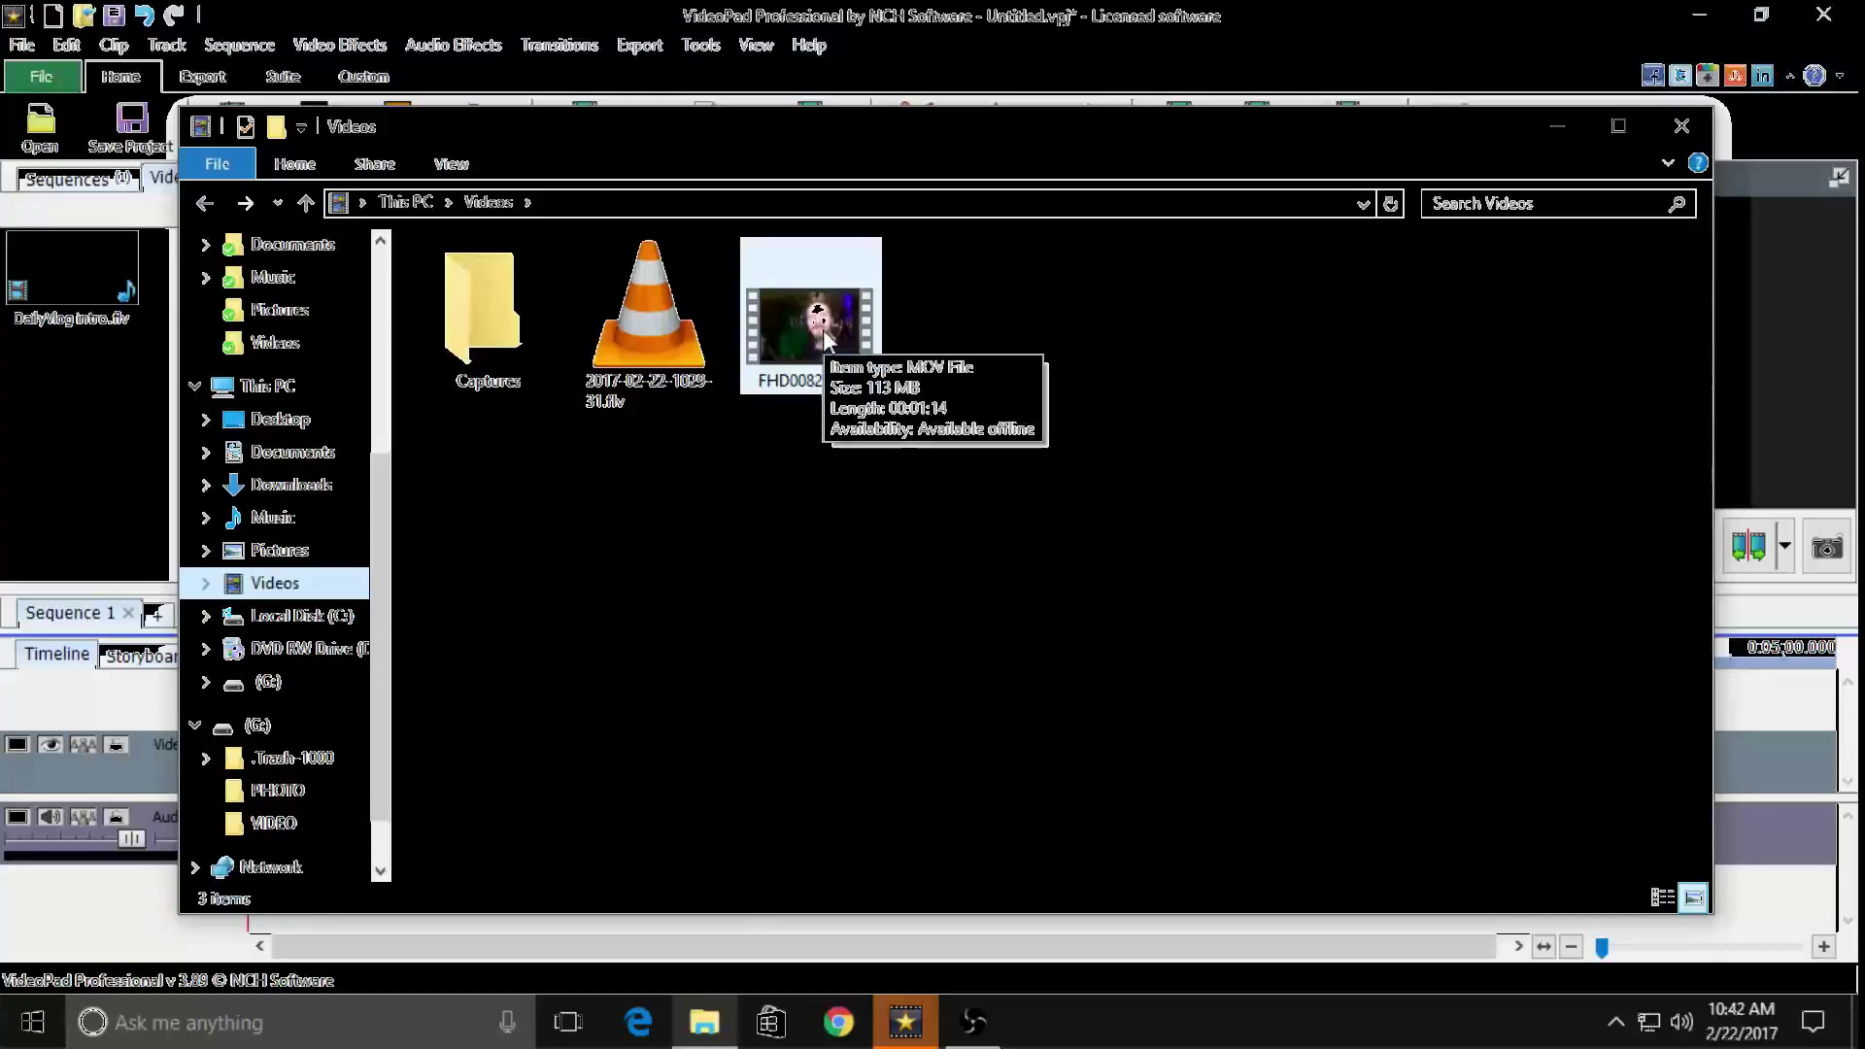
# Decline VideoPad's offer to add the newly connected media, and play the copied FHD0082.MOV before closing File Explorer
pyautogui.moveTo(913, 1030)
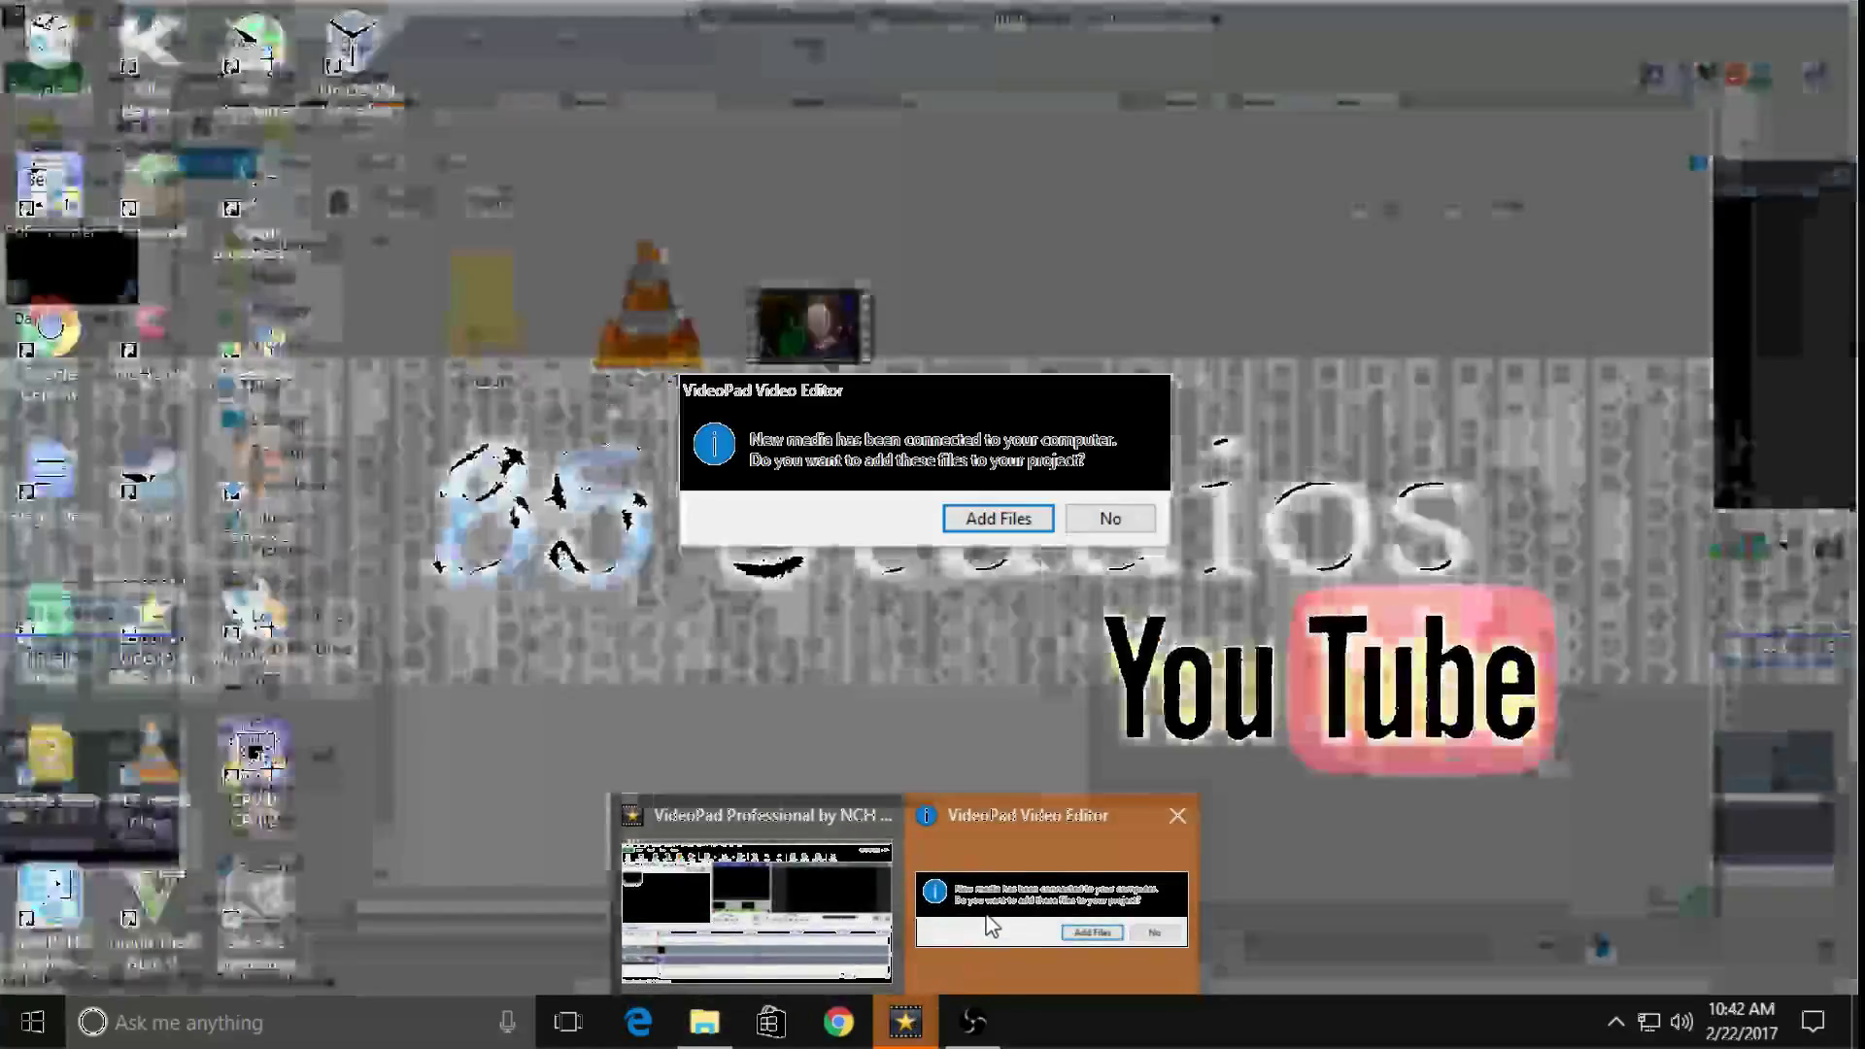
pyautogui.click(986, 923)
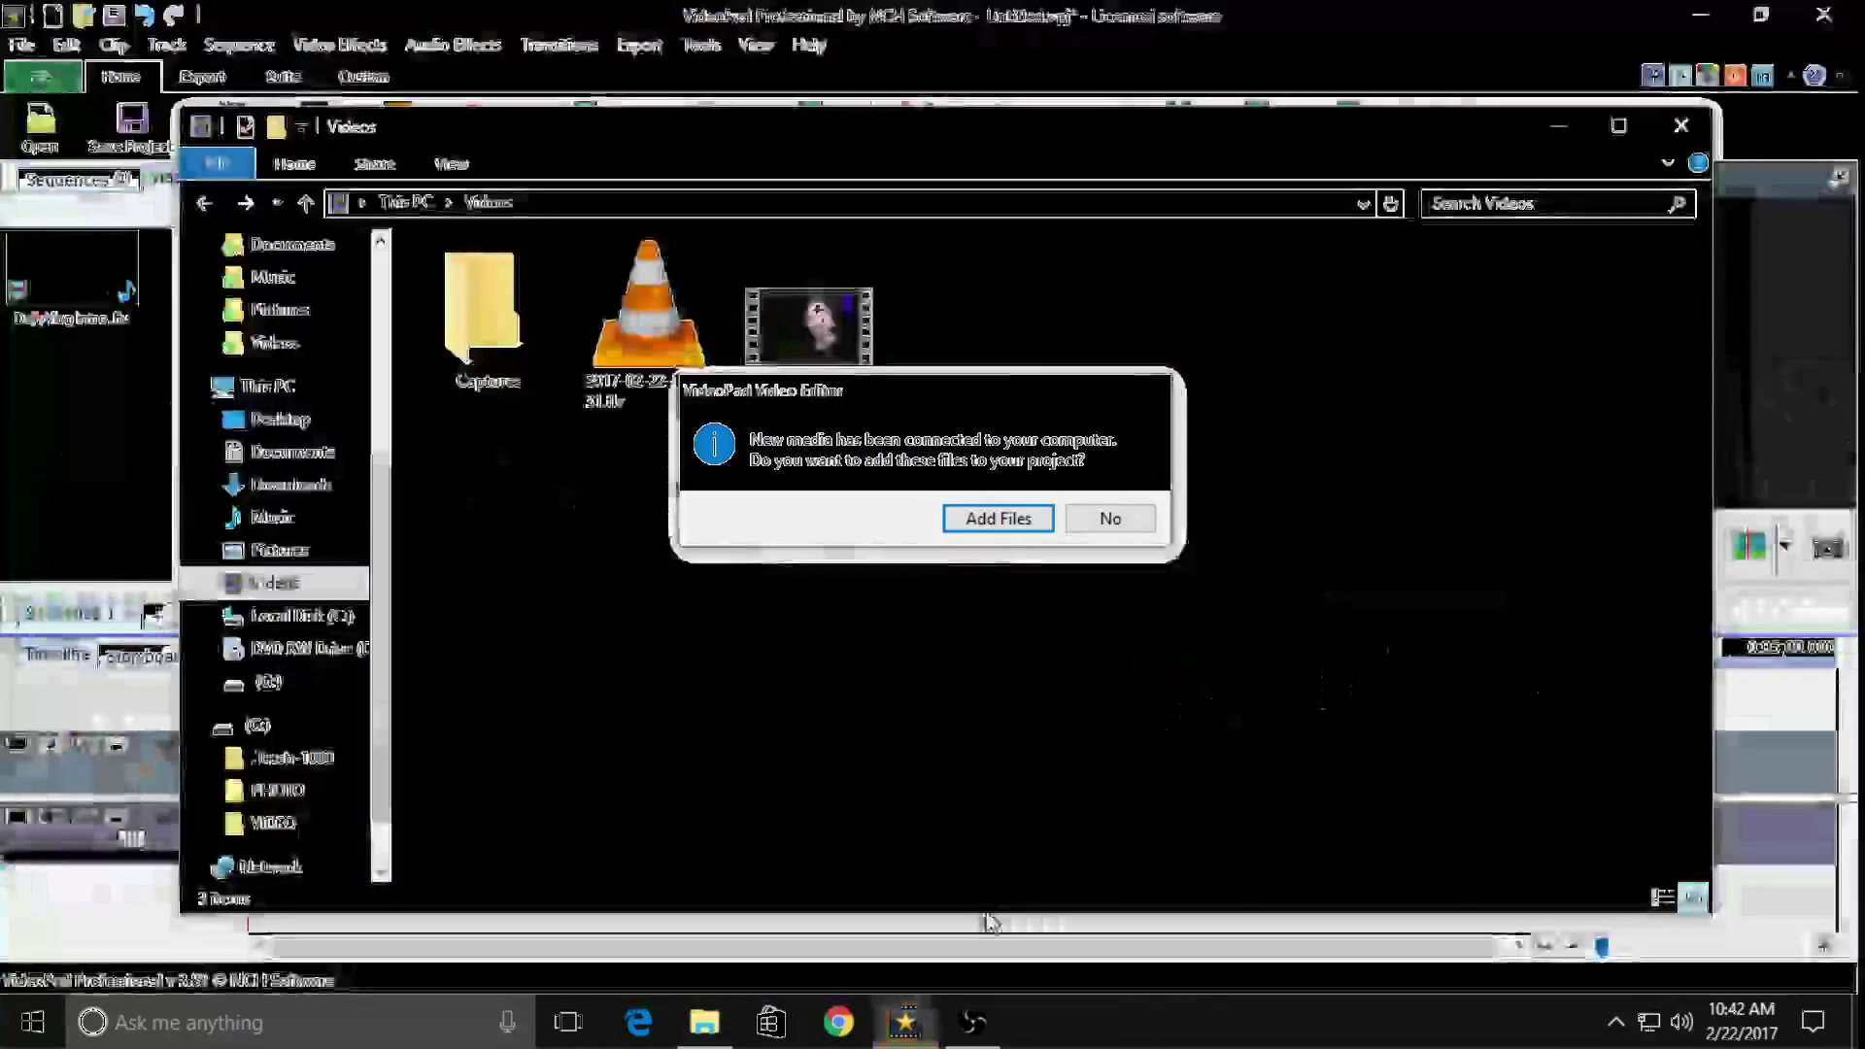
pyautogui.click(1095, 524)
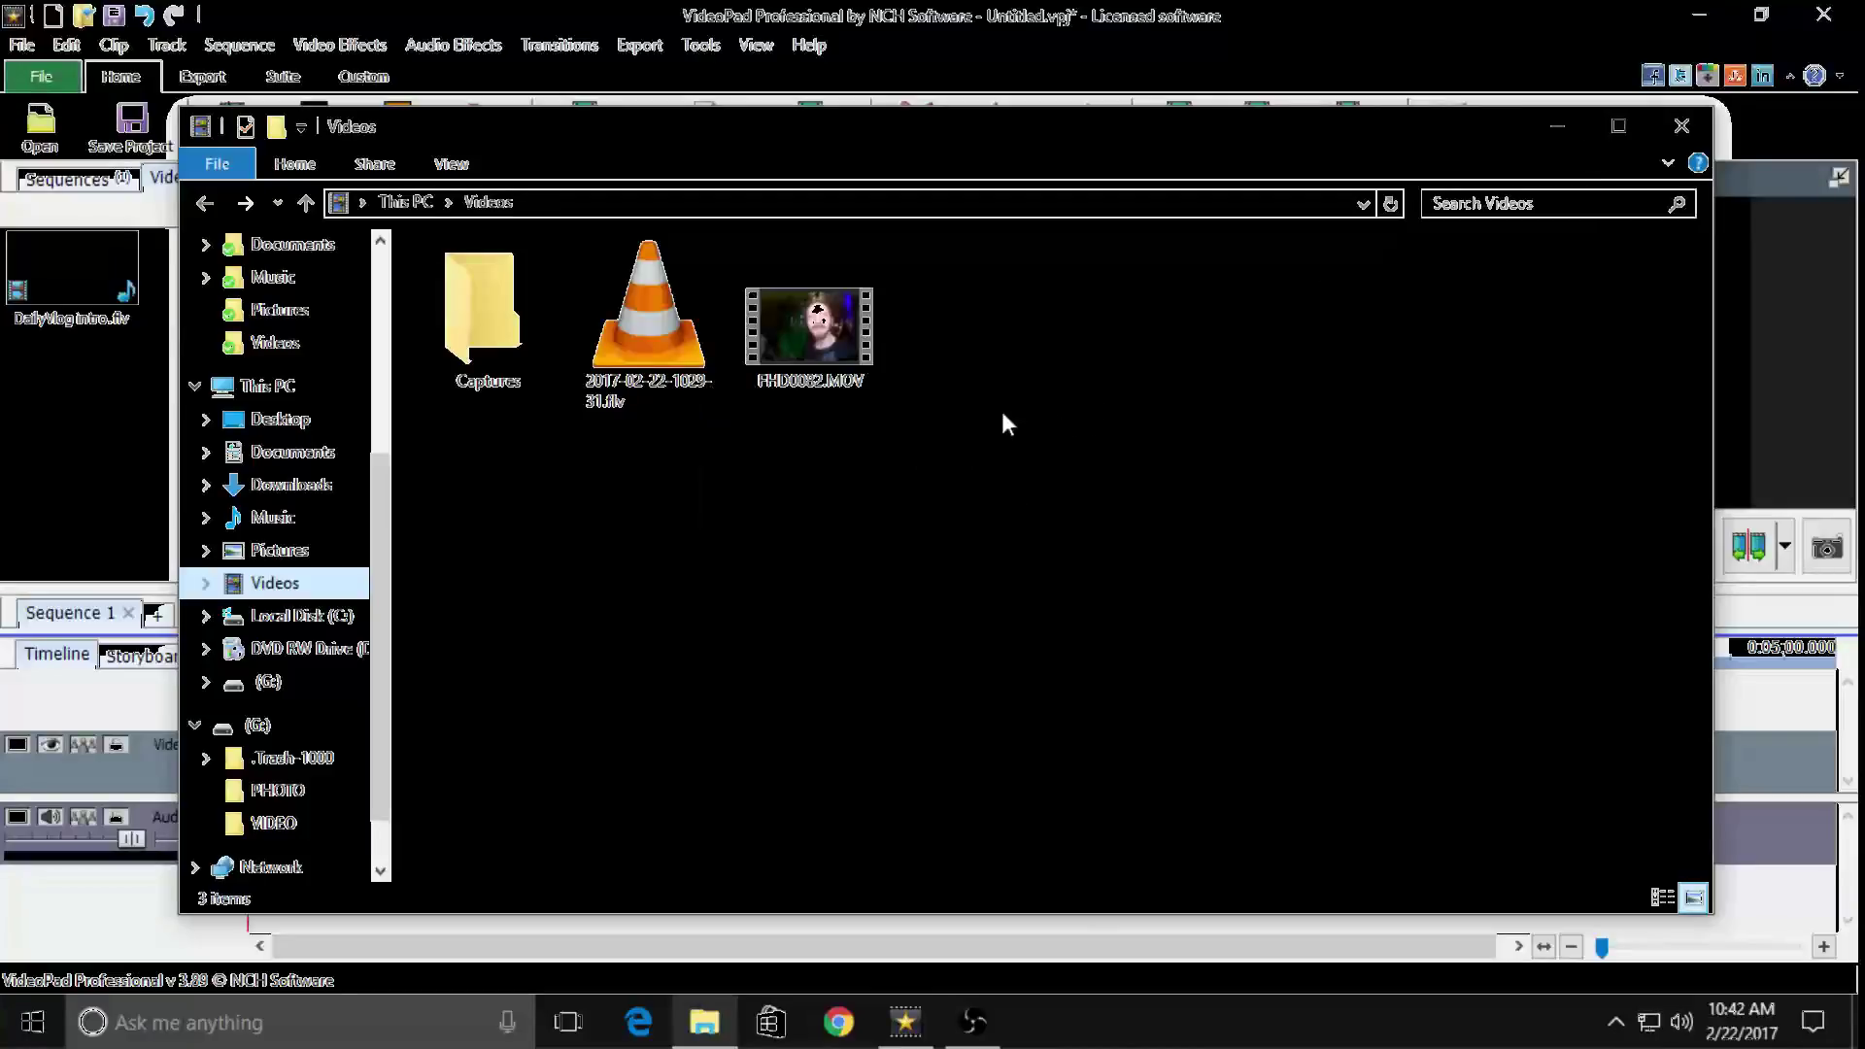
pyautogui.doubleClick(801, 351)
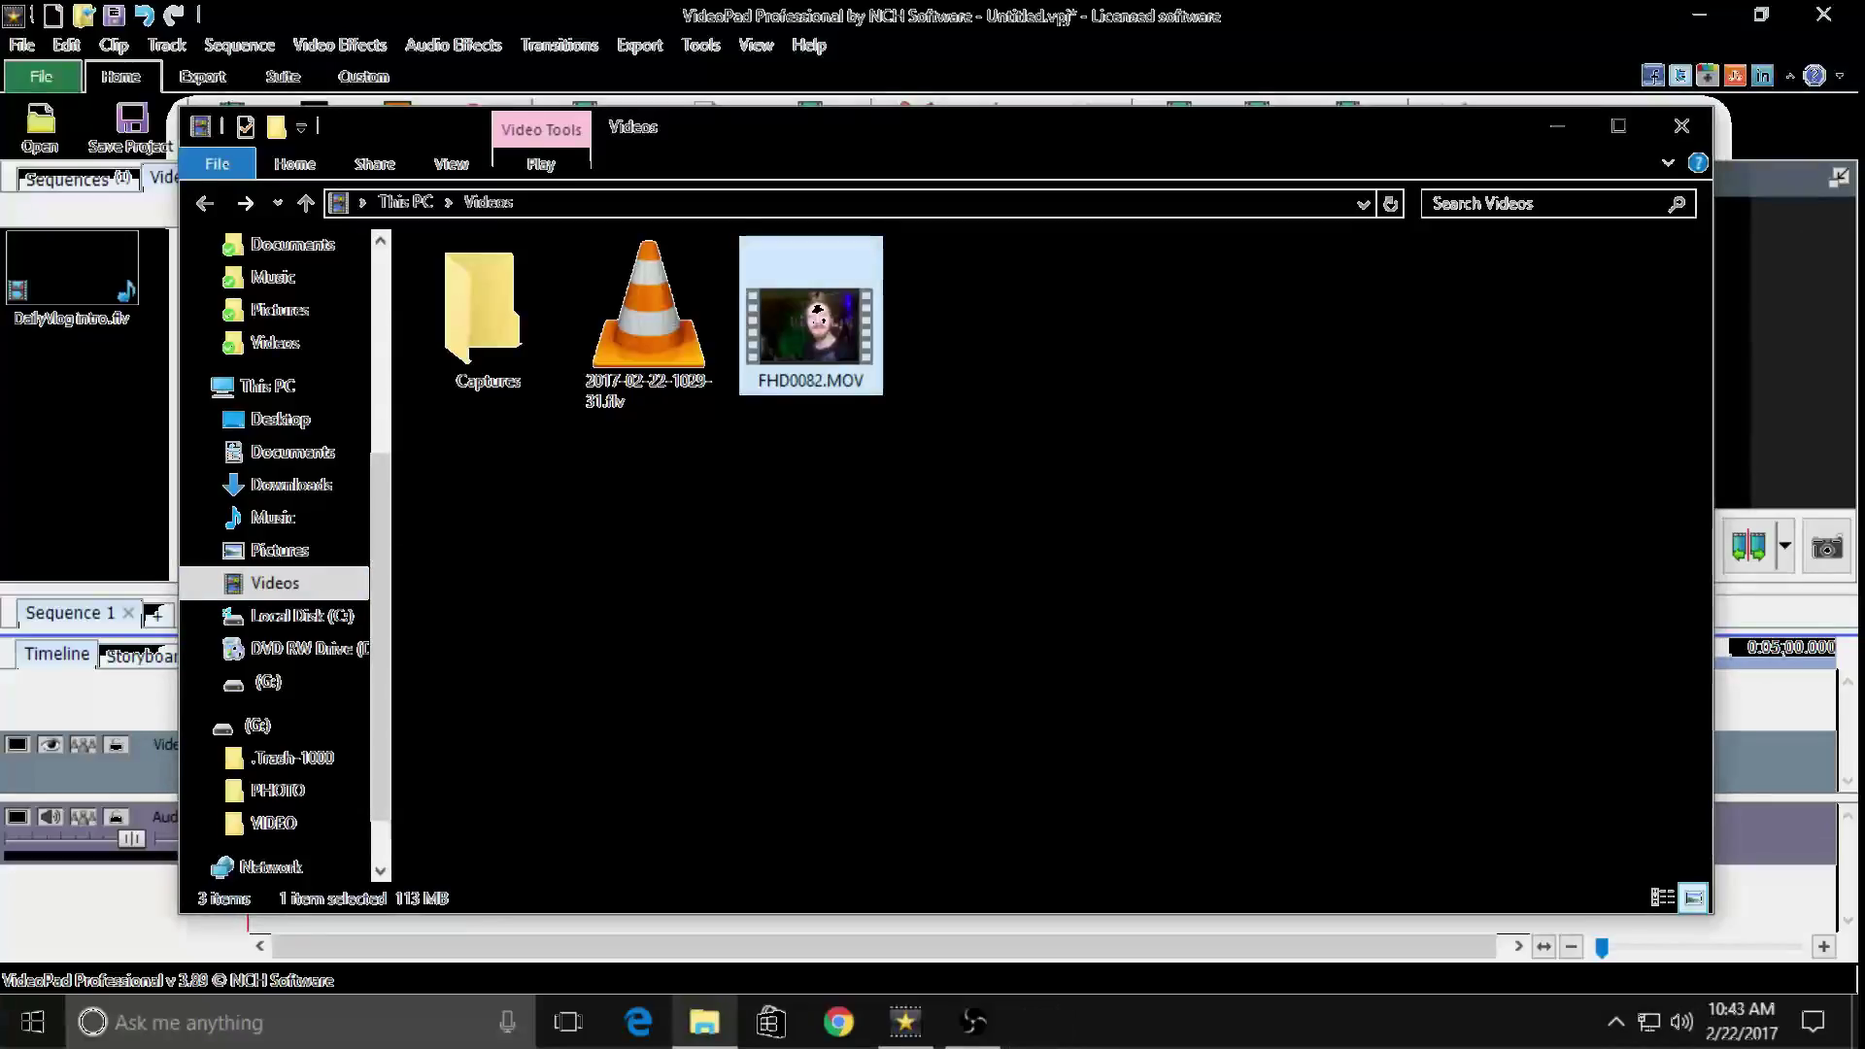
pyautogui.click(1681, 125)
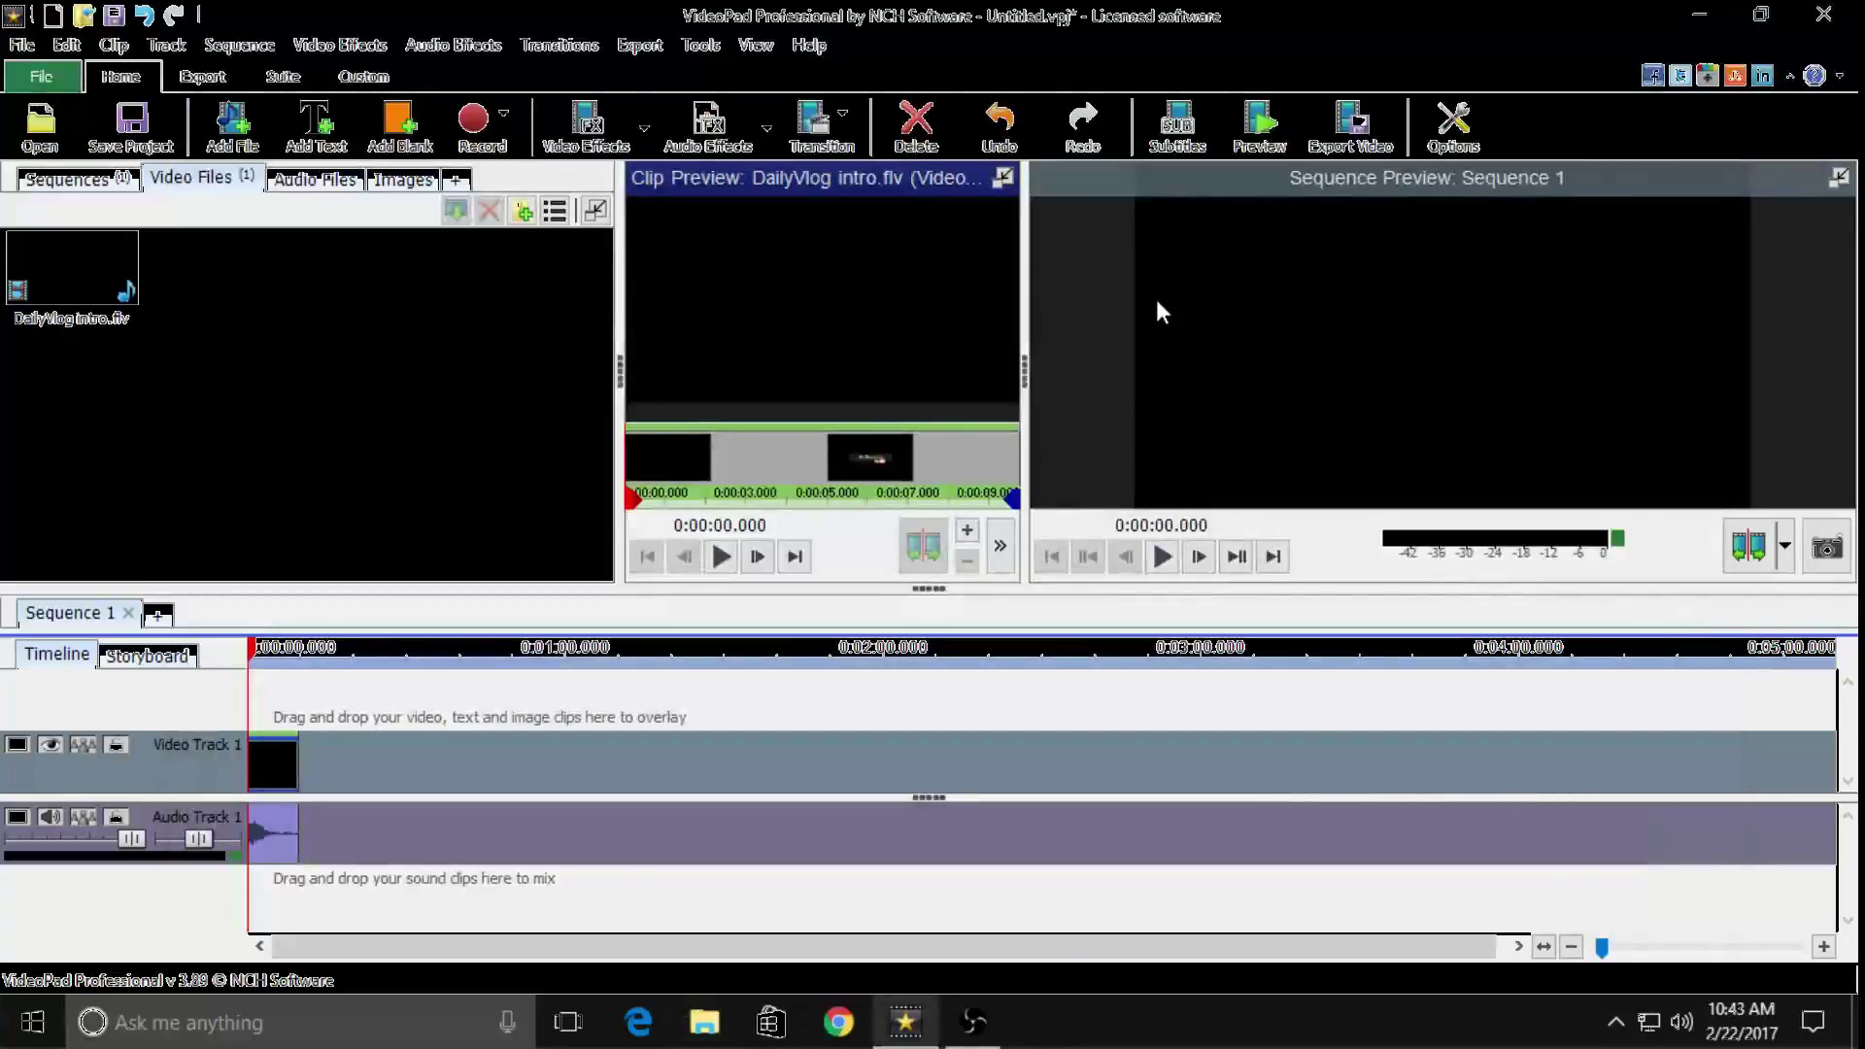
# Import FHD0082.MOV from the Videos folder under This PC into the VideoPad project
pyautogui.click(229, 137)
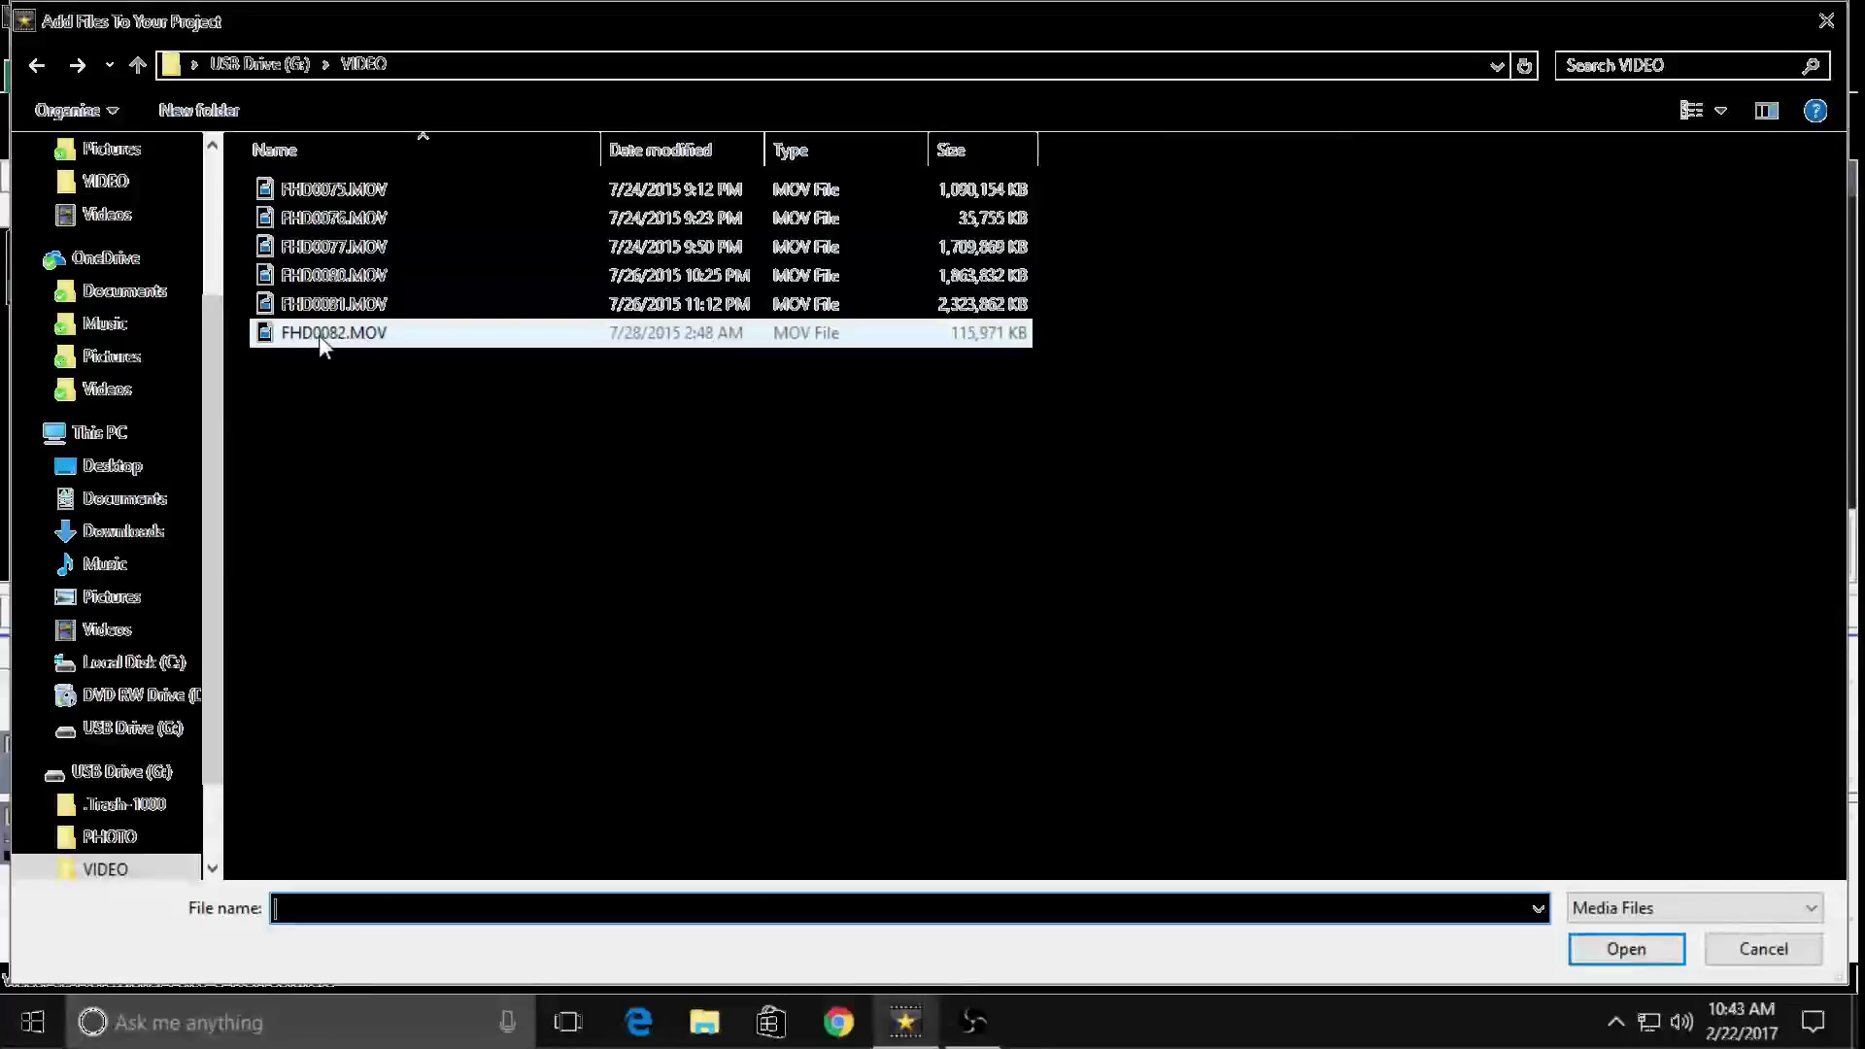
pyautogui.click(106, 630)
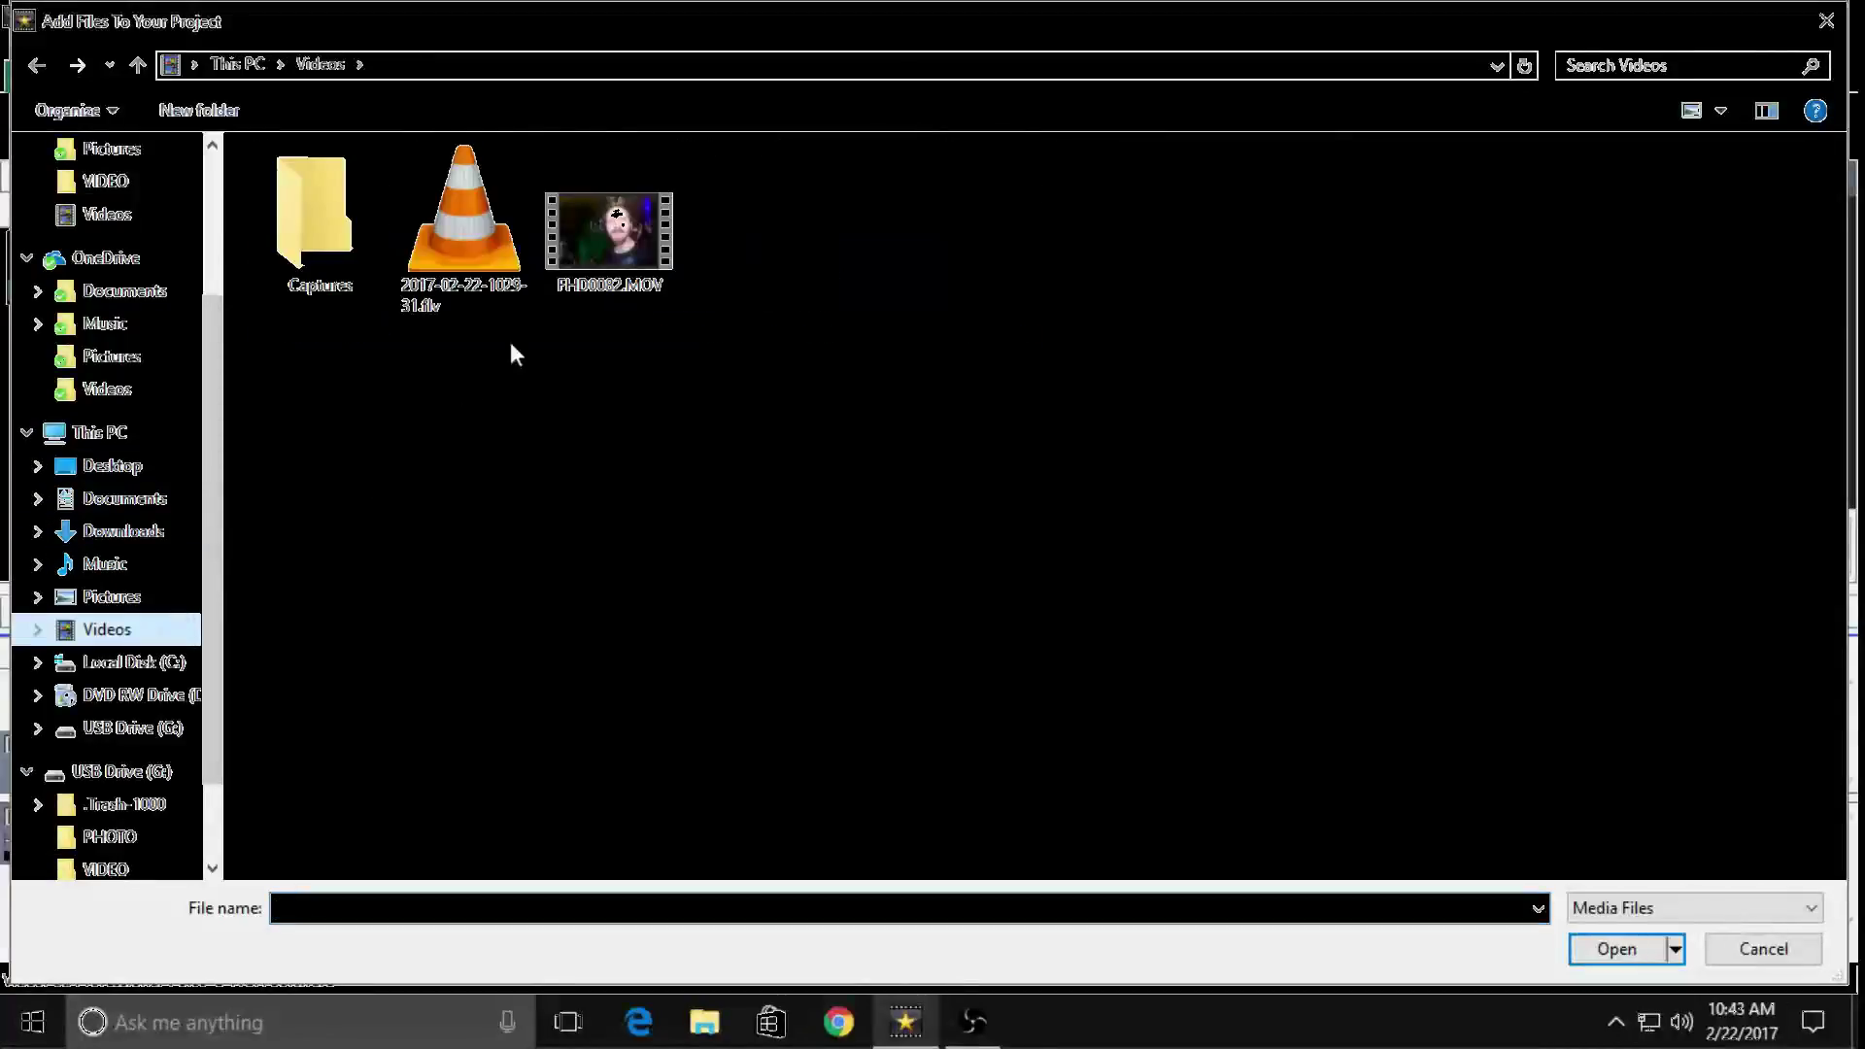
pyautogui.doubleClick(641, 226)
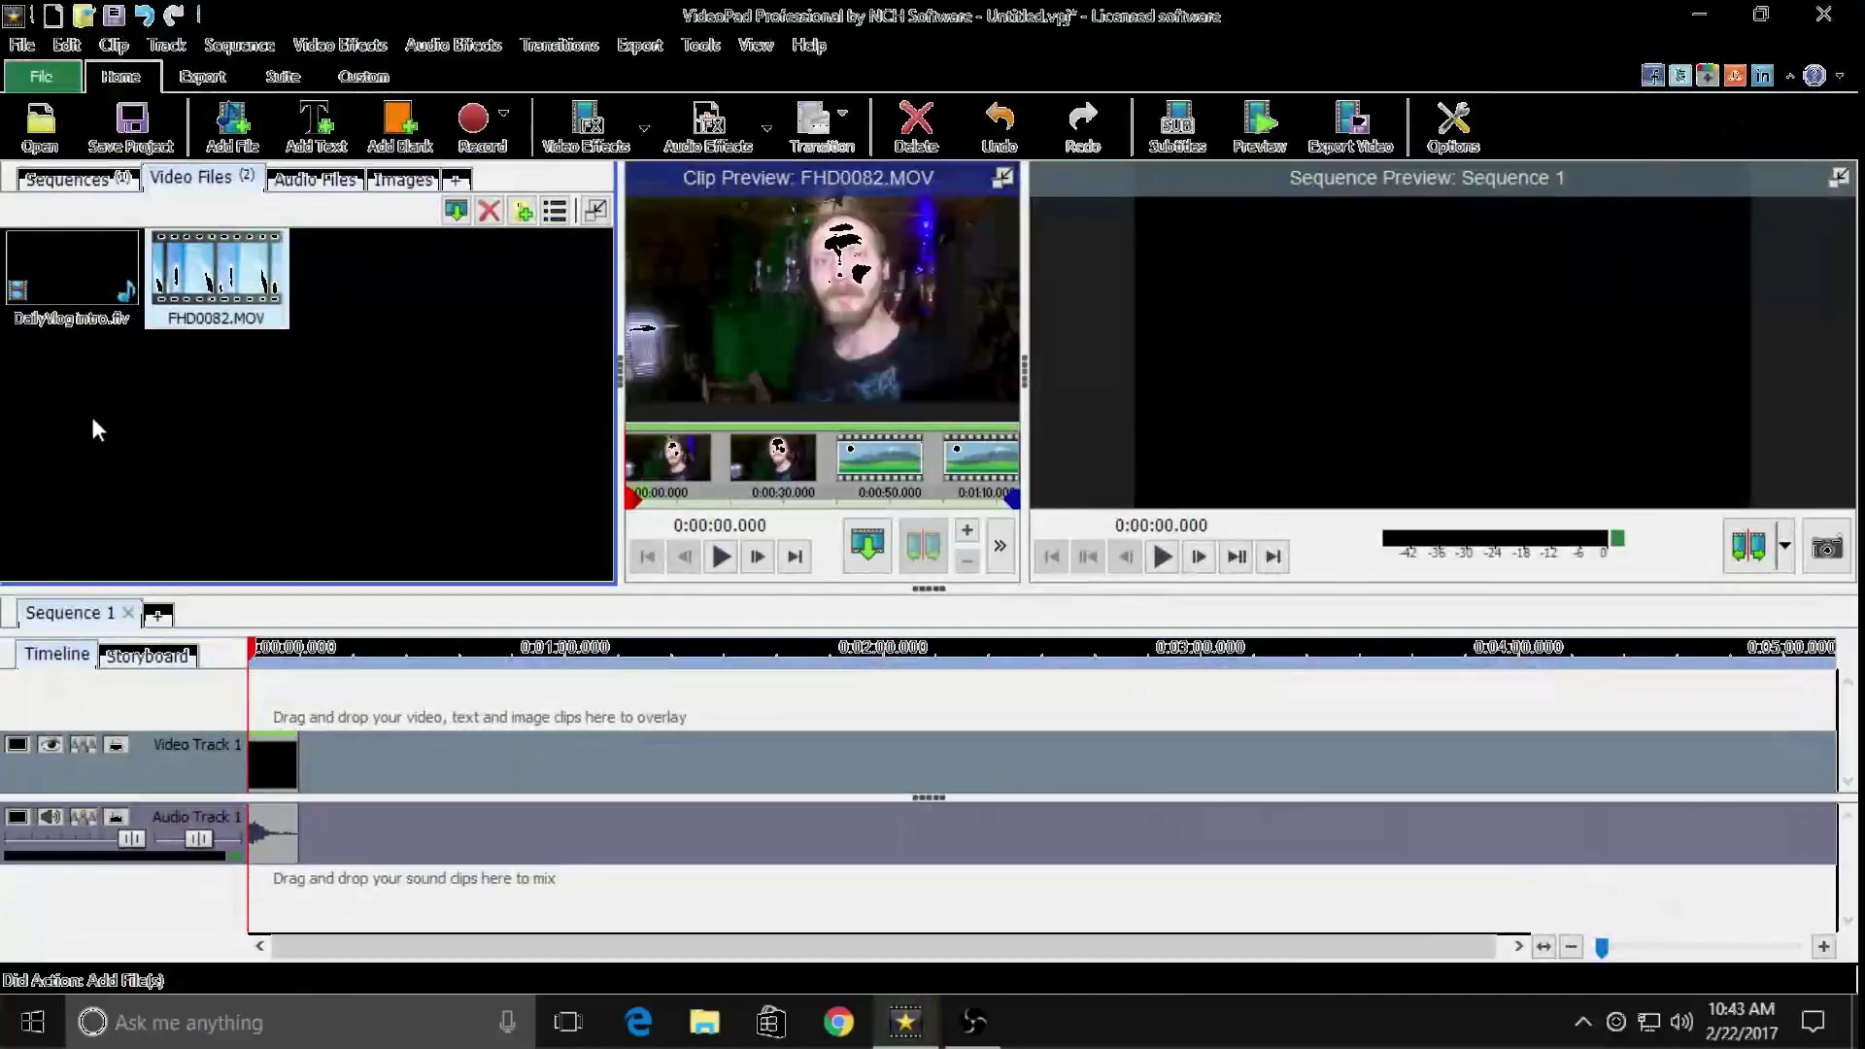
# Place the FHD0082.MOV clip after the intro on Video Track 1 and delete it from the timeline
pyautogui.moveTo(236, 294); pyautogui.dragTo(318, 743)
pyautogui.moveTo(318, 746); pyautogui.dragTo(321, 748)
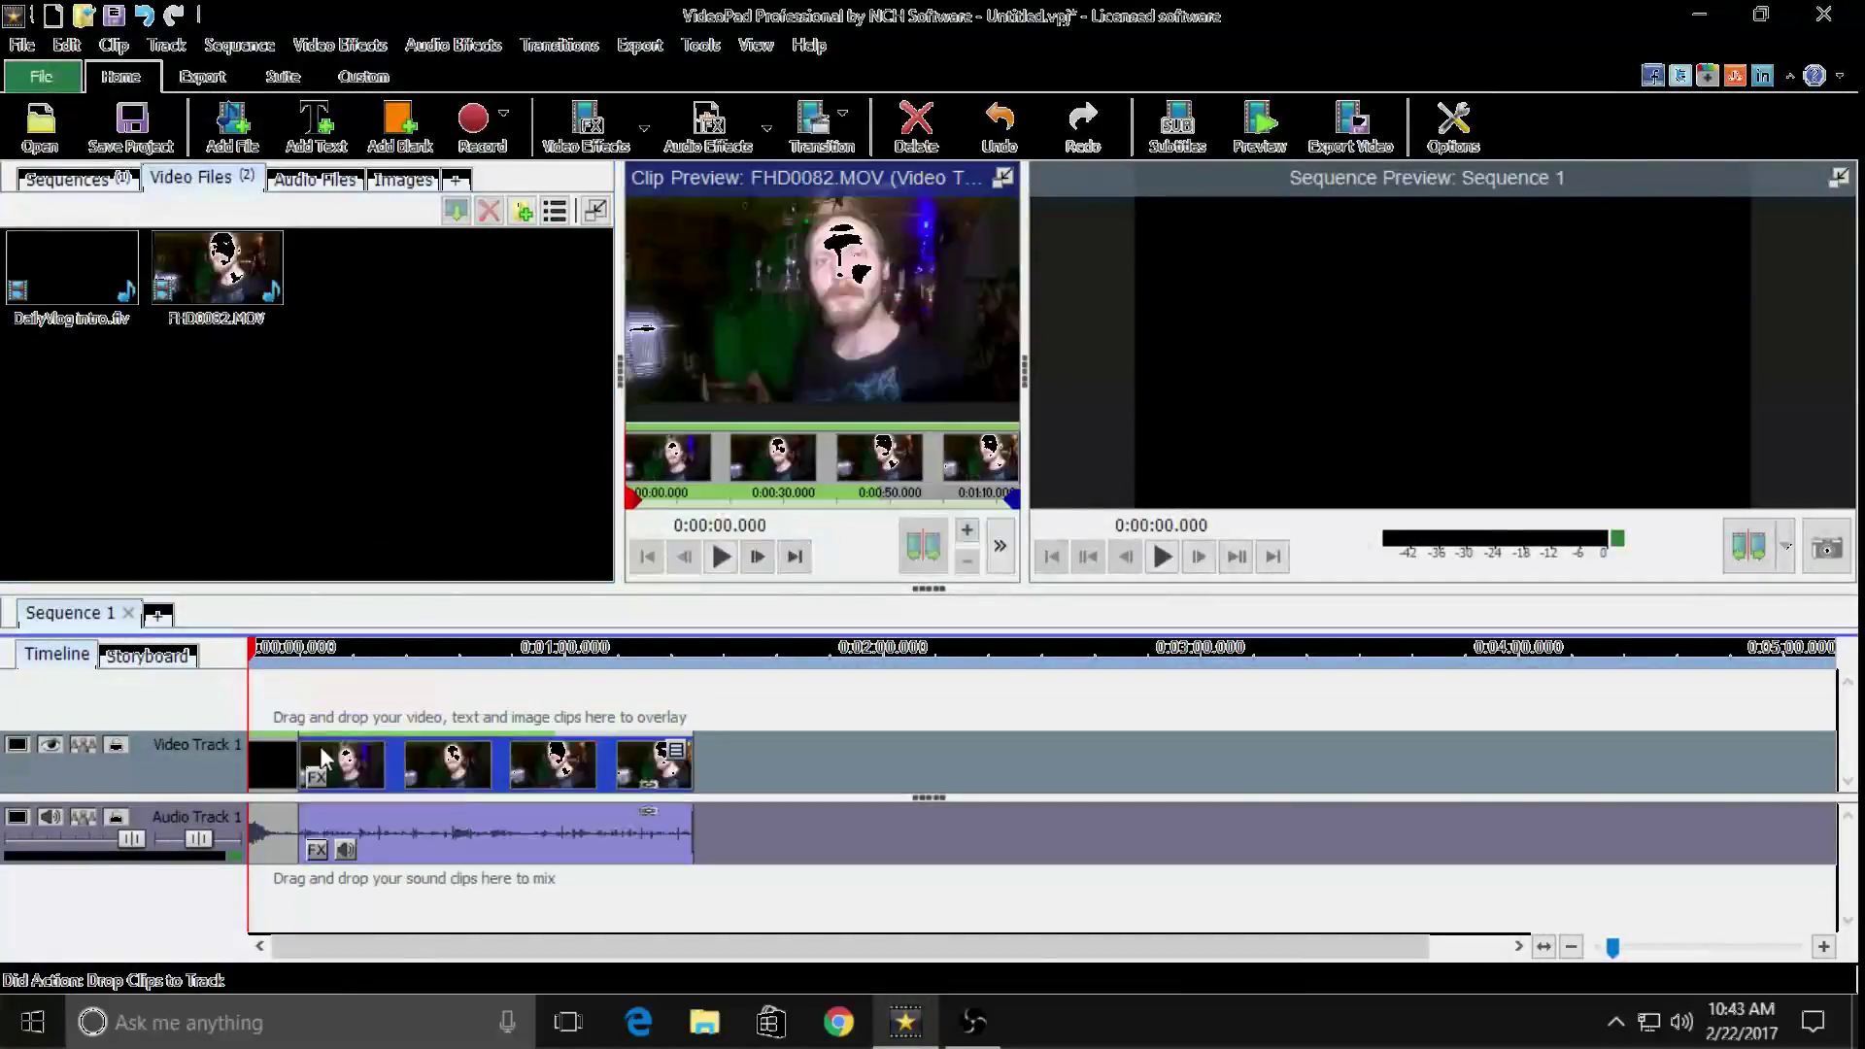
pyautogui.click(39, 273)
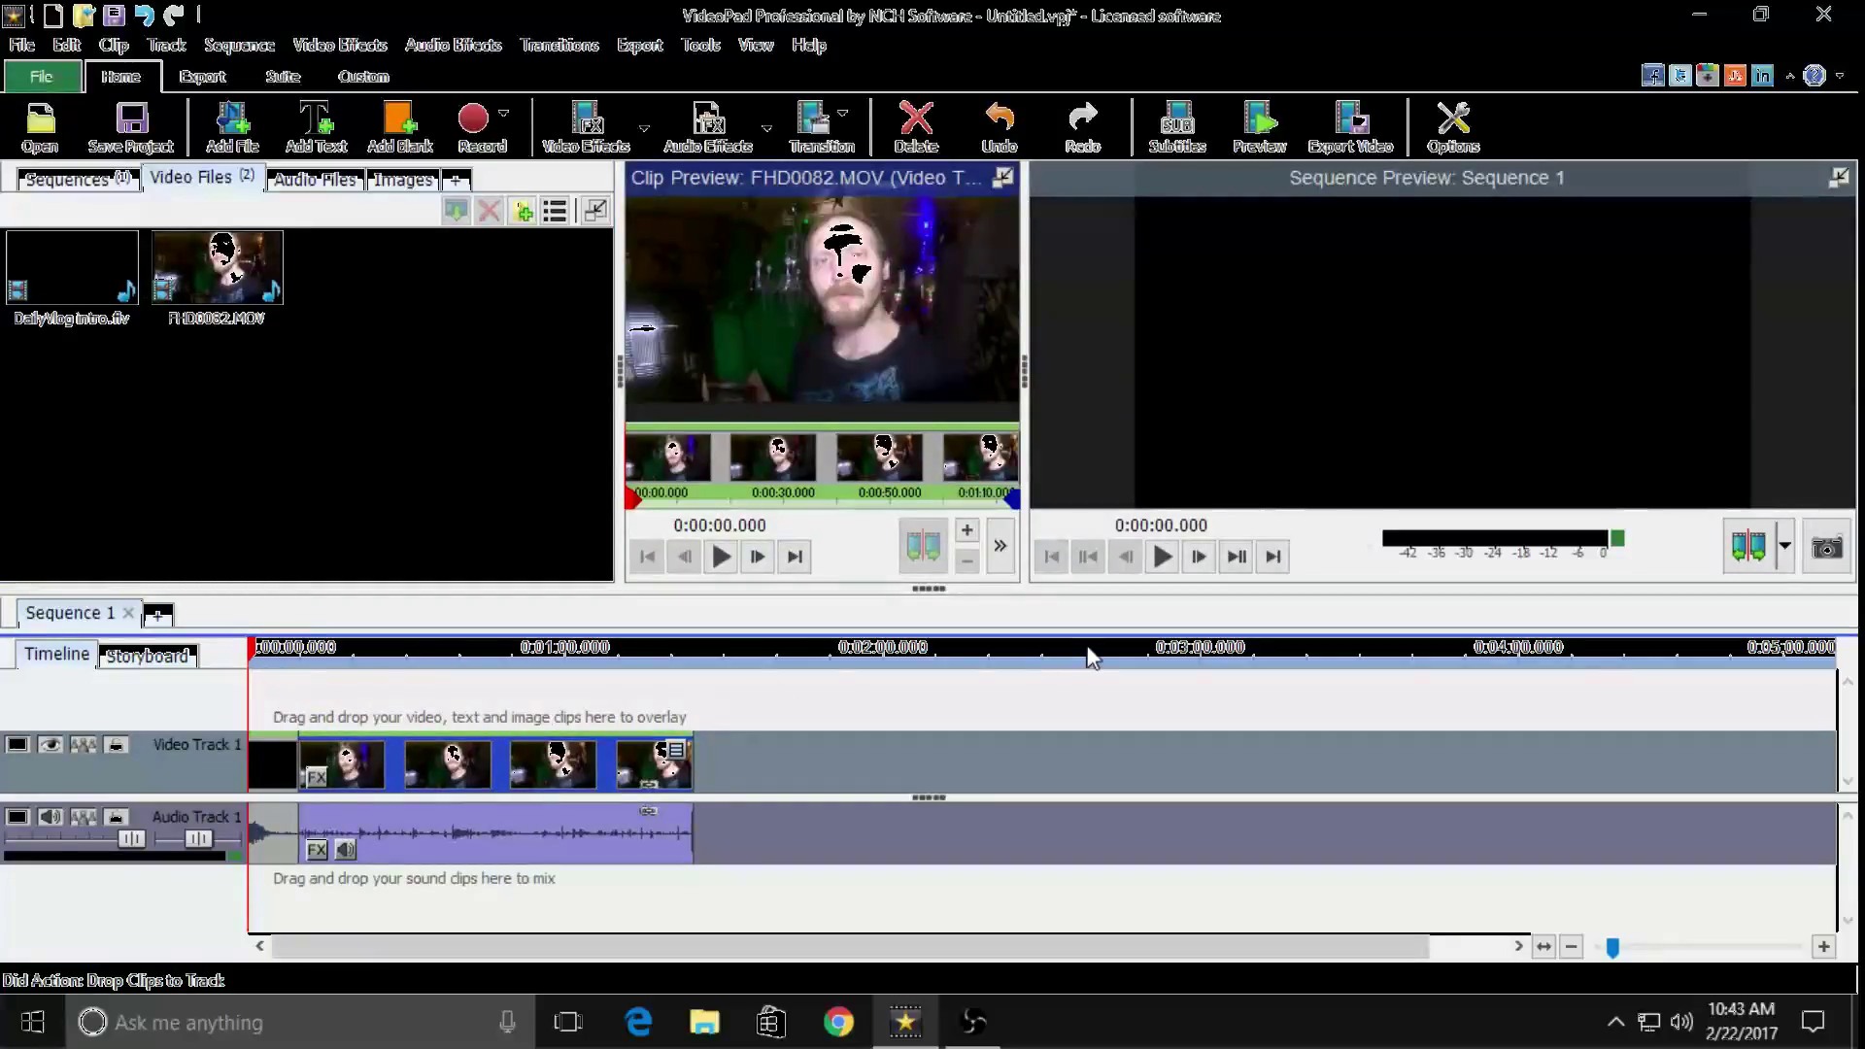
pyautogui.press('Delete')
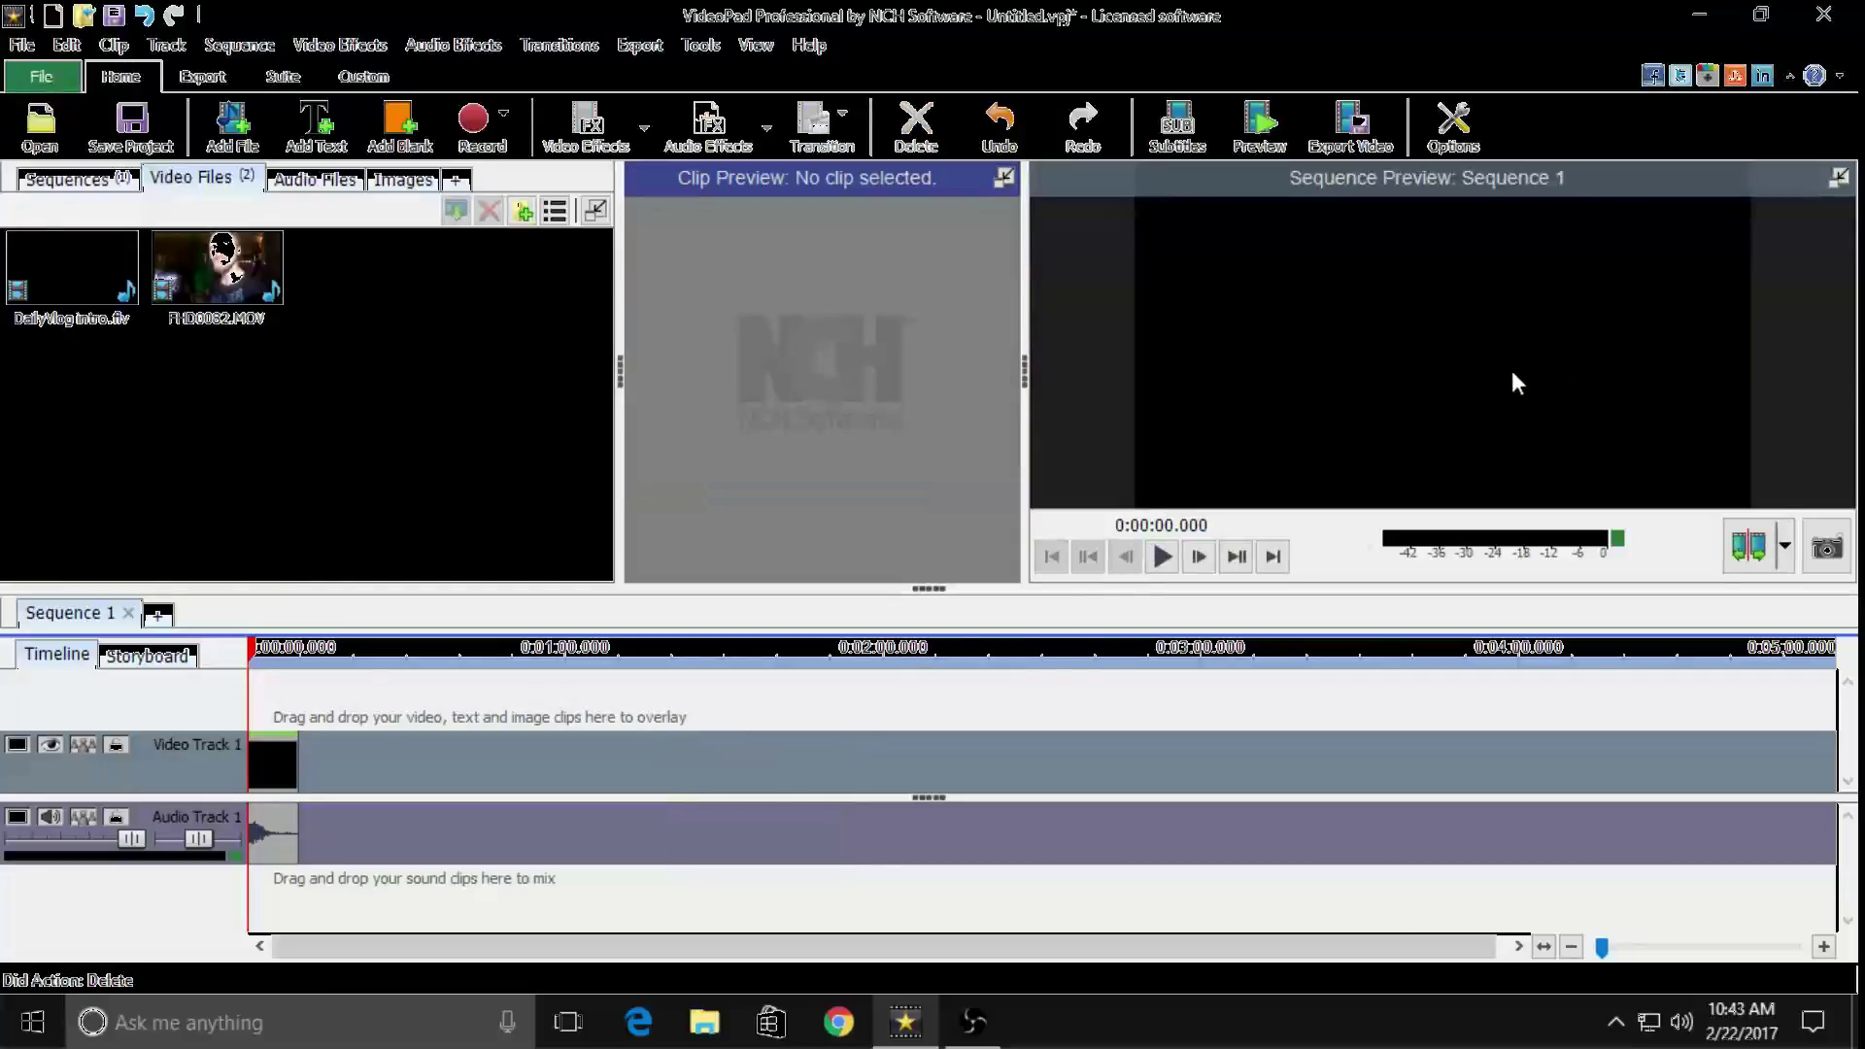
# Play the intro in the sequence preview and pause it once the Daily Vlog title is showing
pyautogui.click(1166, 563)
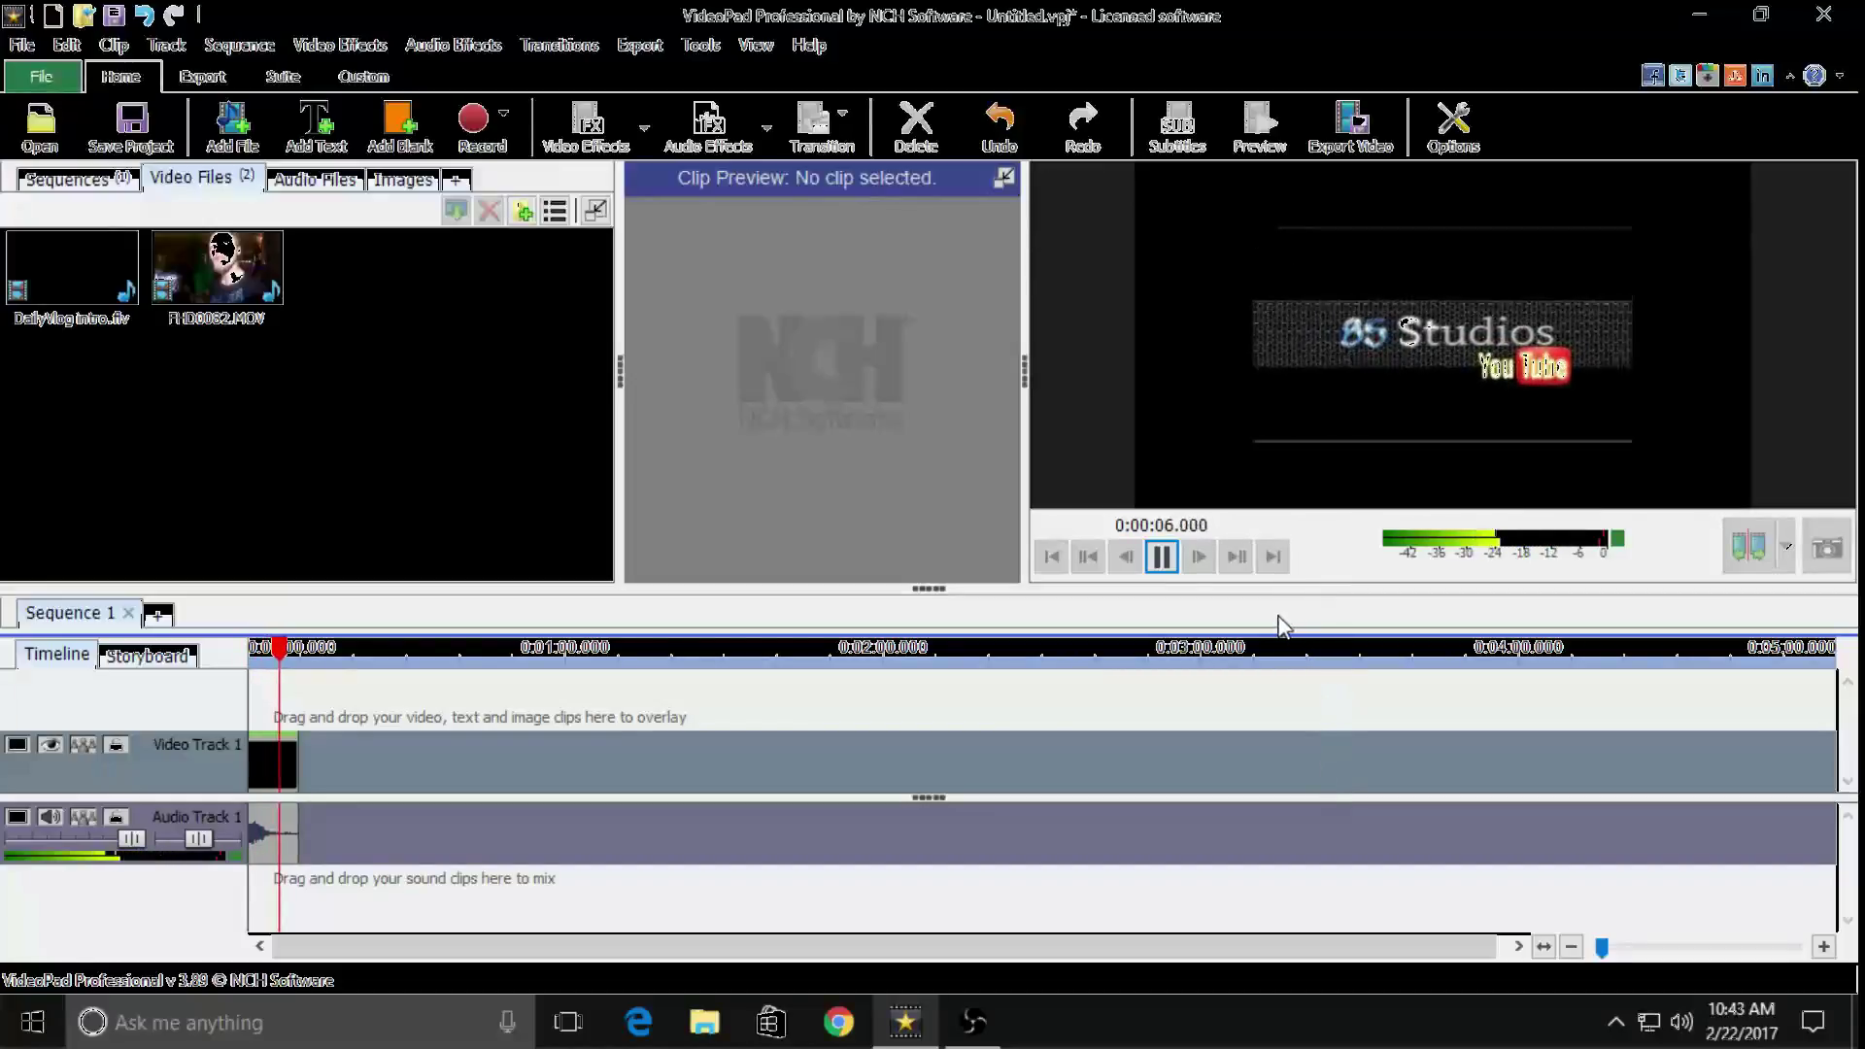
pyautogui.click(1163, 558)
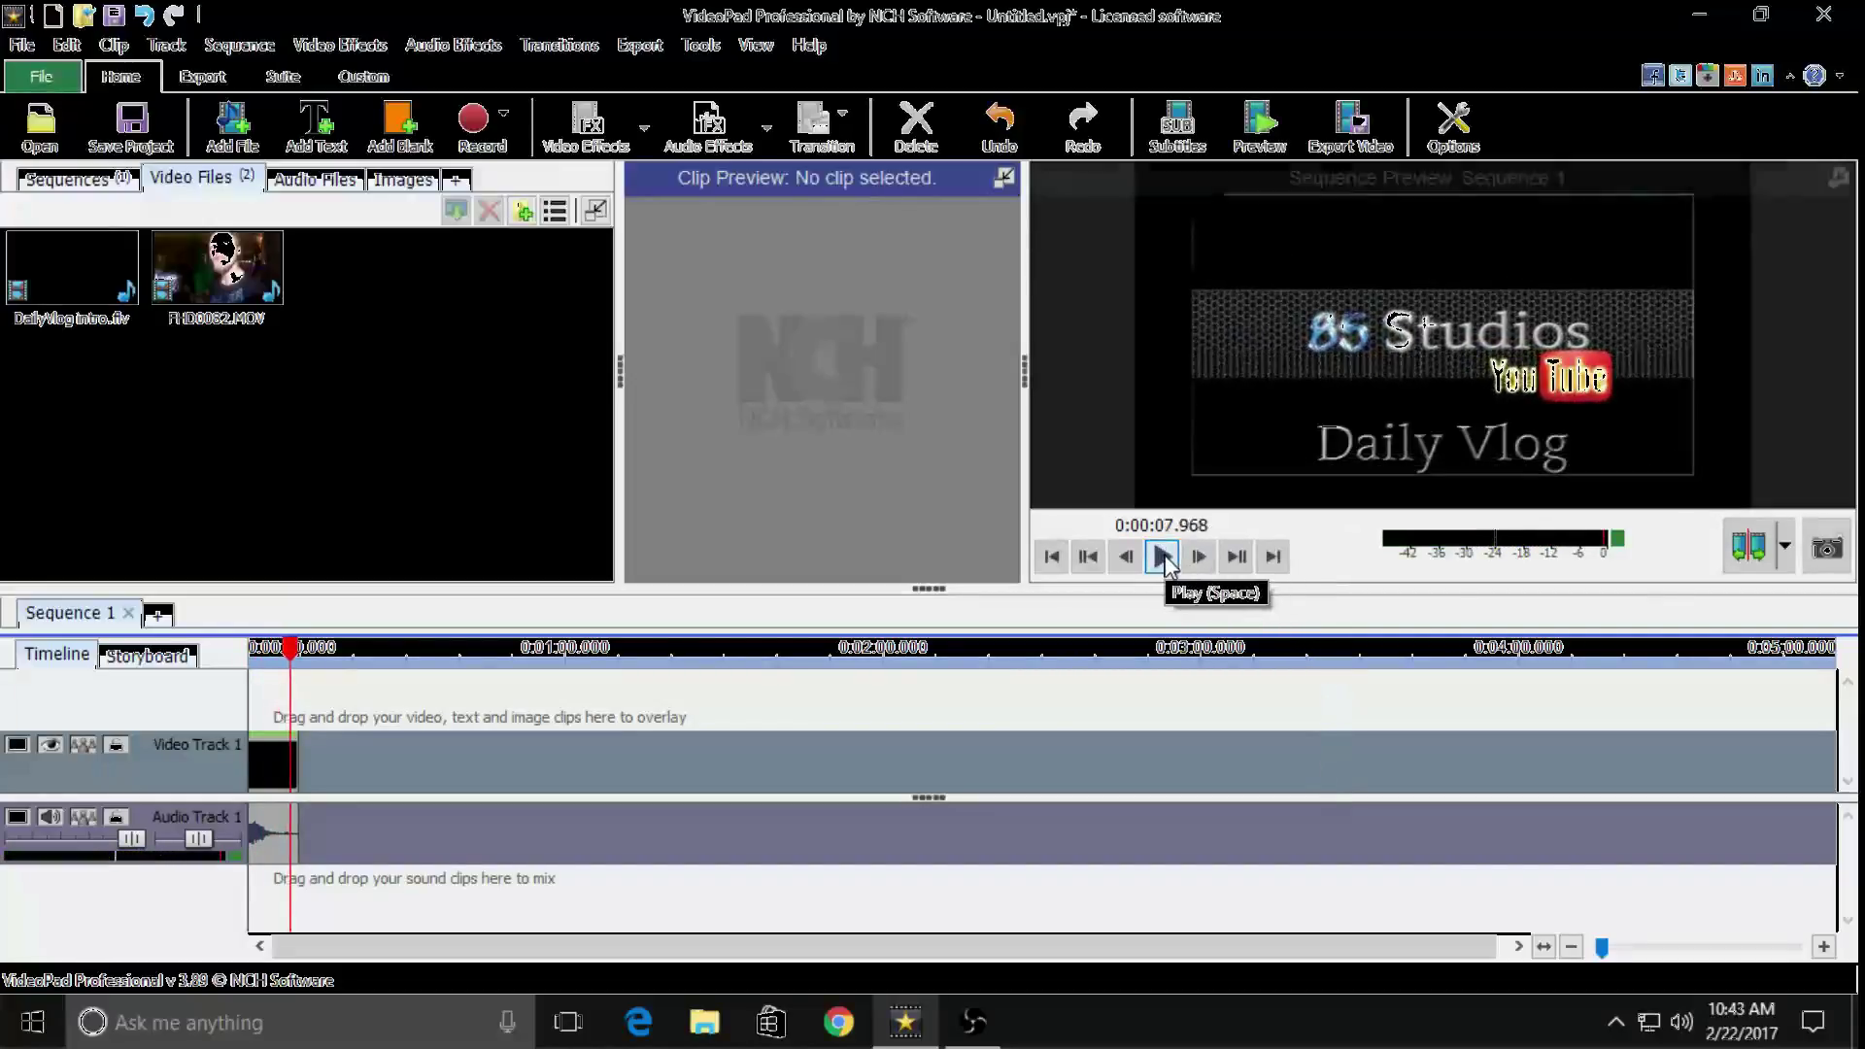
# Set the ZORAN MATRIX-4 output as the default Windows playback device and confirm the Sound settings
pyautogui.click(1685, 1025)
pyautogui.rightClick(1685, 1025)
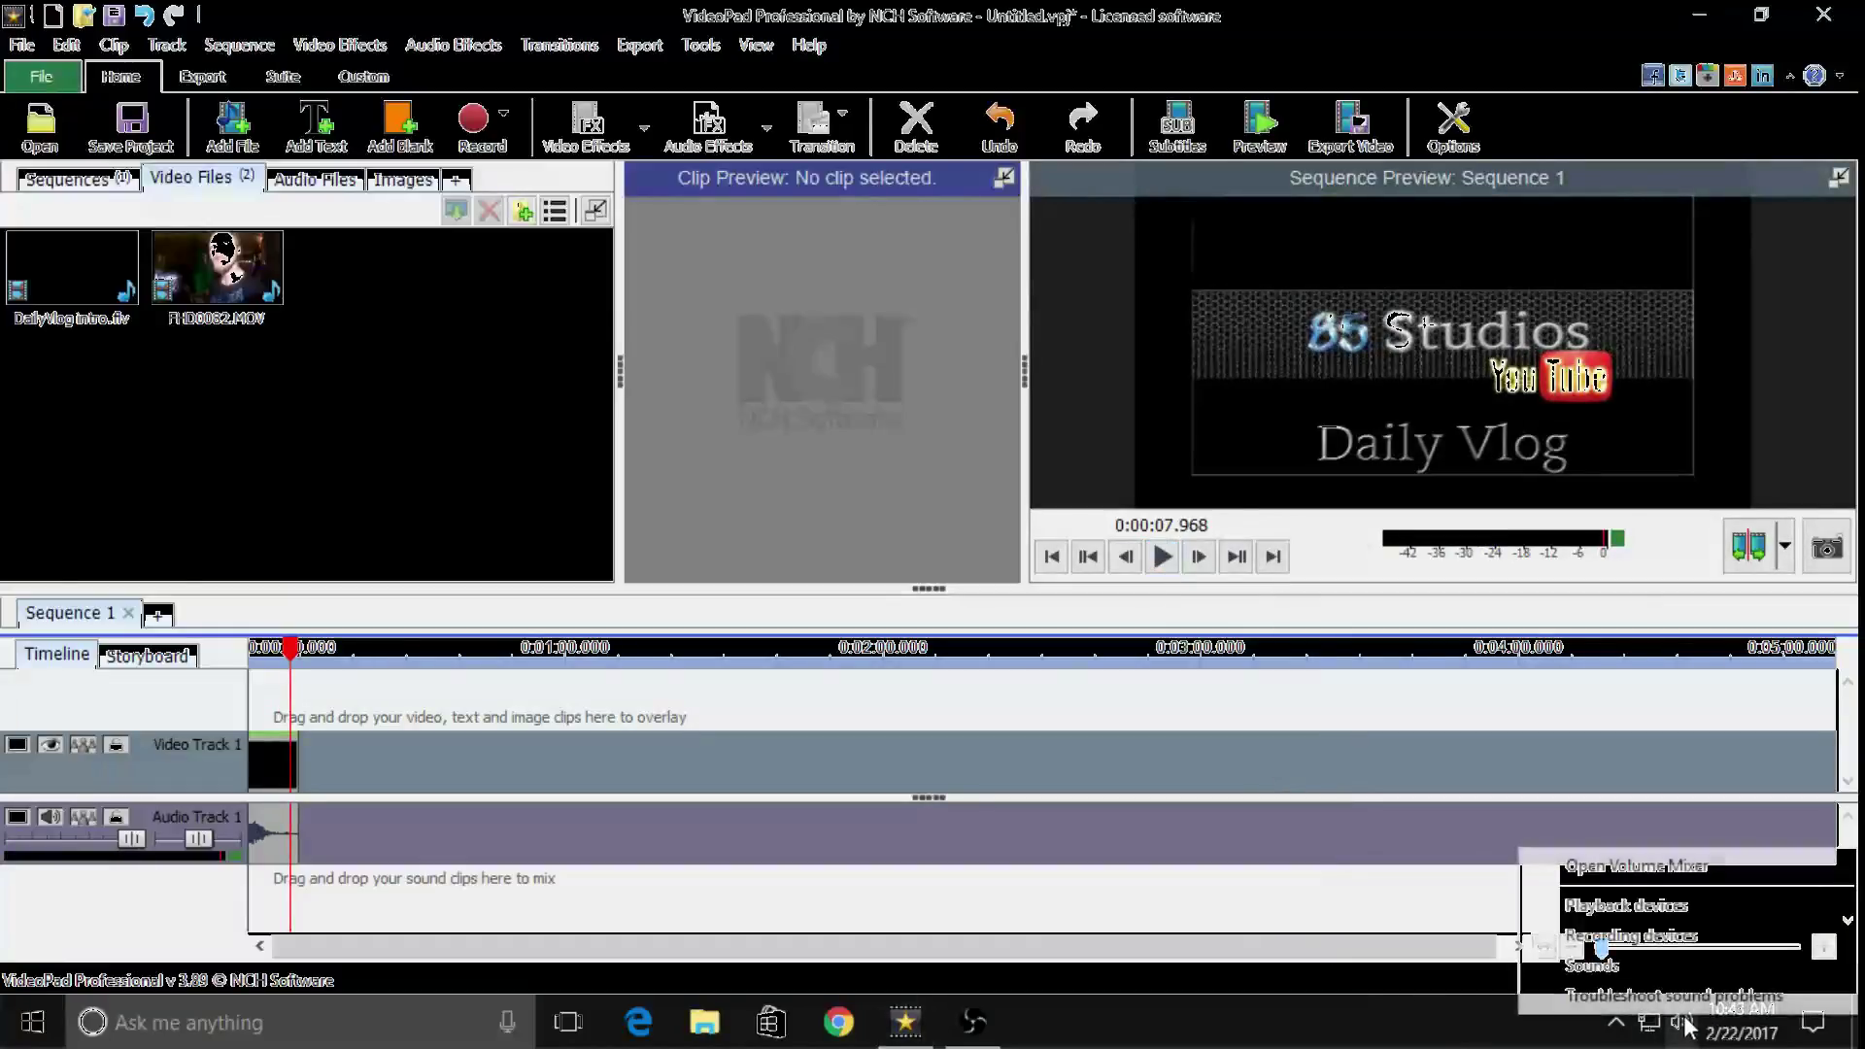
pyautogui.click(1626, 906)
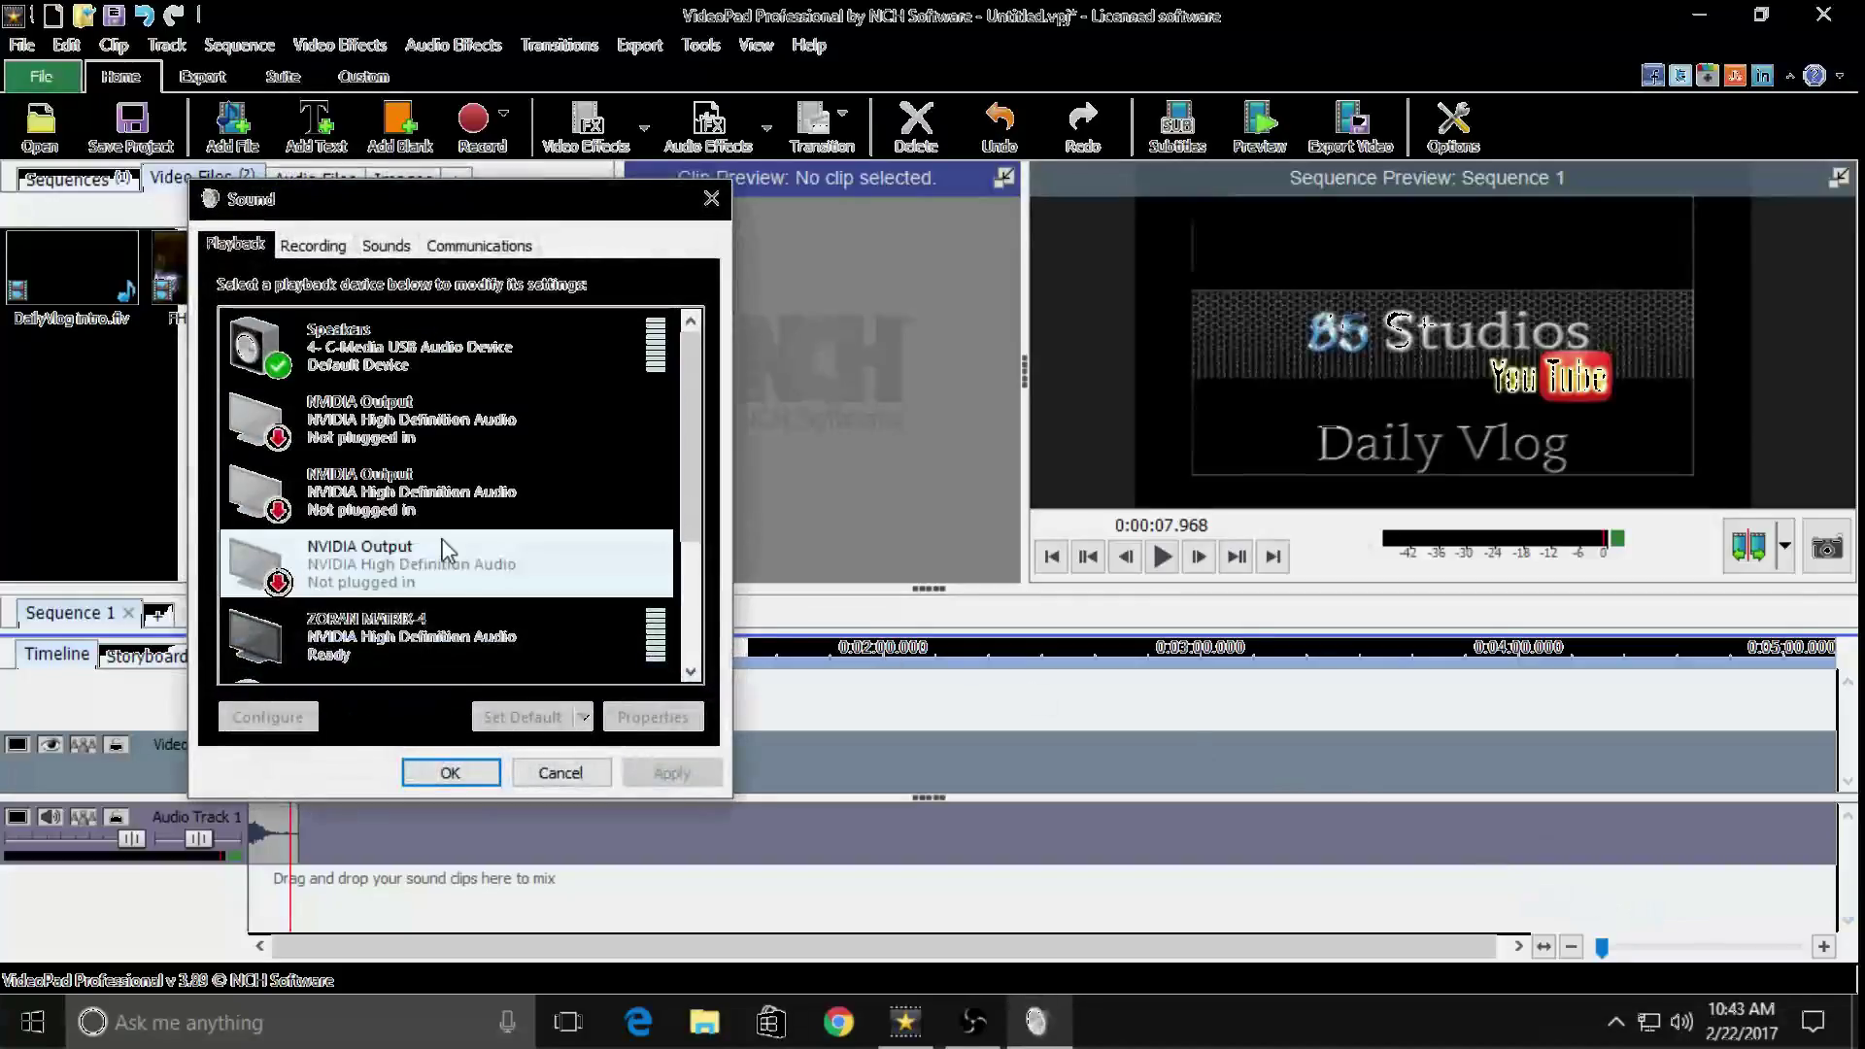
pyautogui.scroll(-1, 418, 603)
pyautogui.rightClick(416, 627)
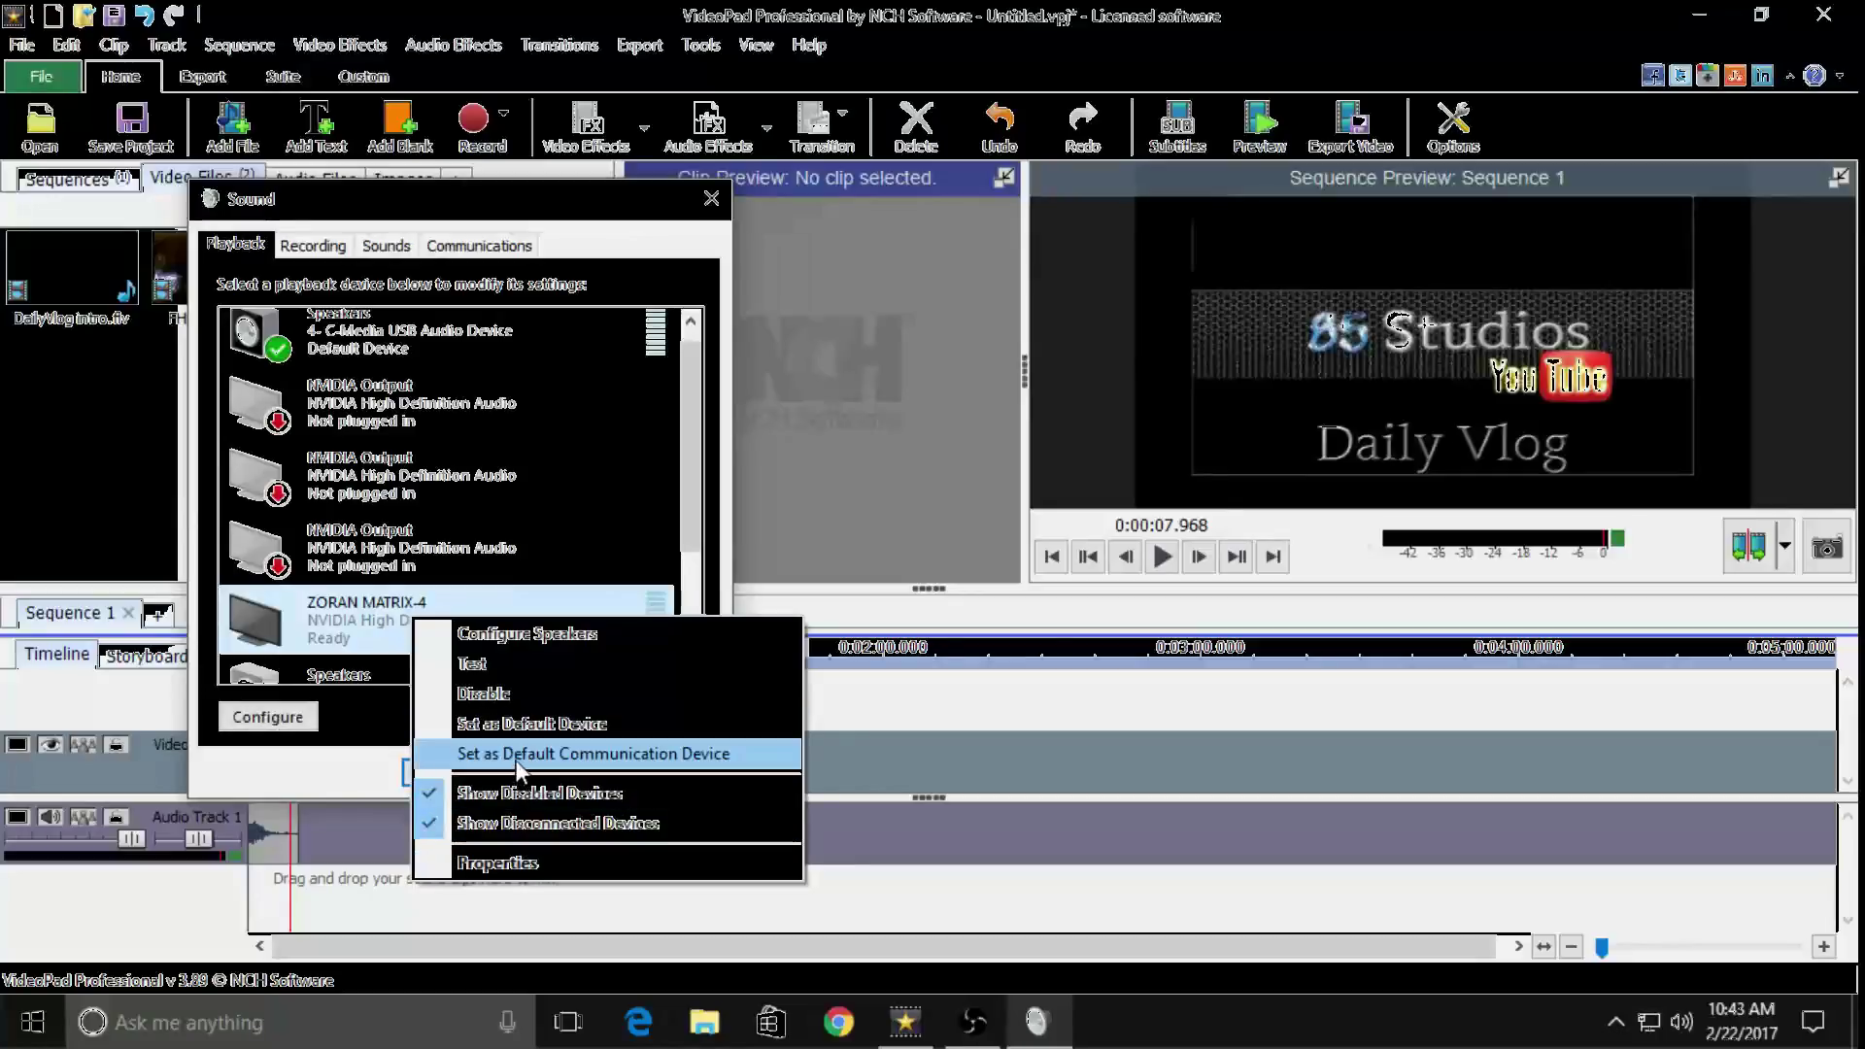
pyautogui.click(516, 723)
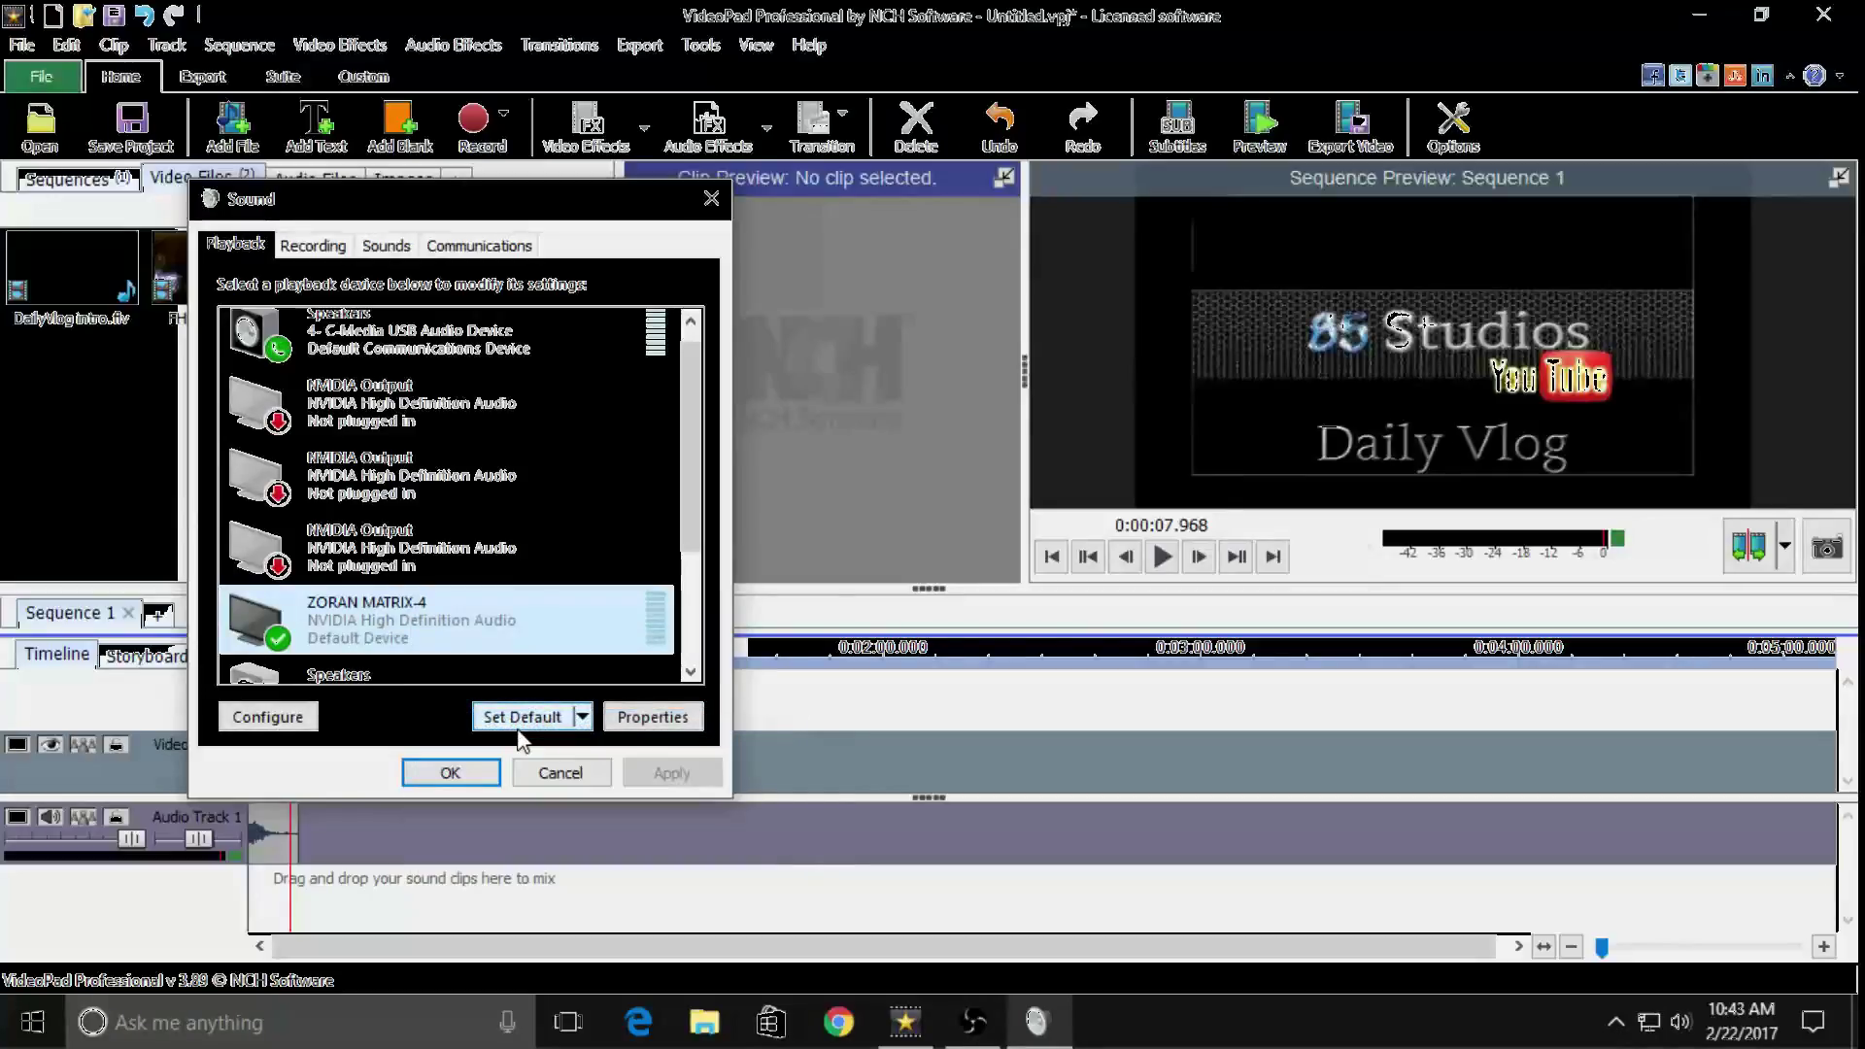
pyautogui.click(449, 772)
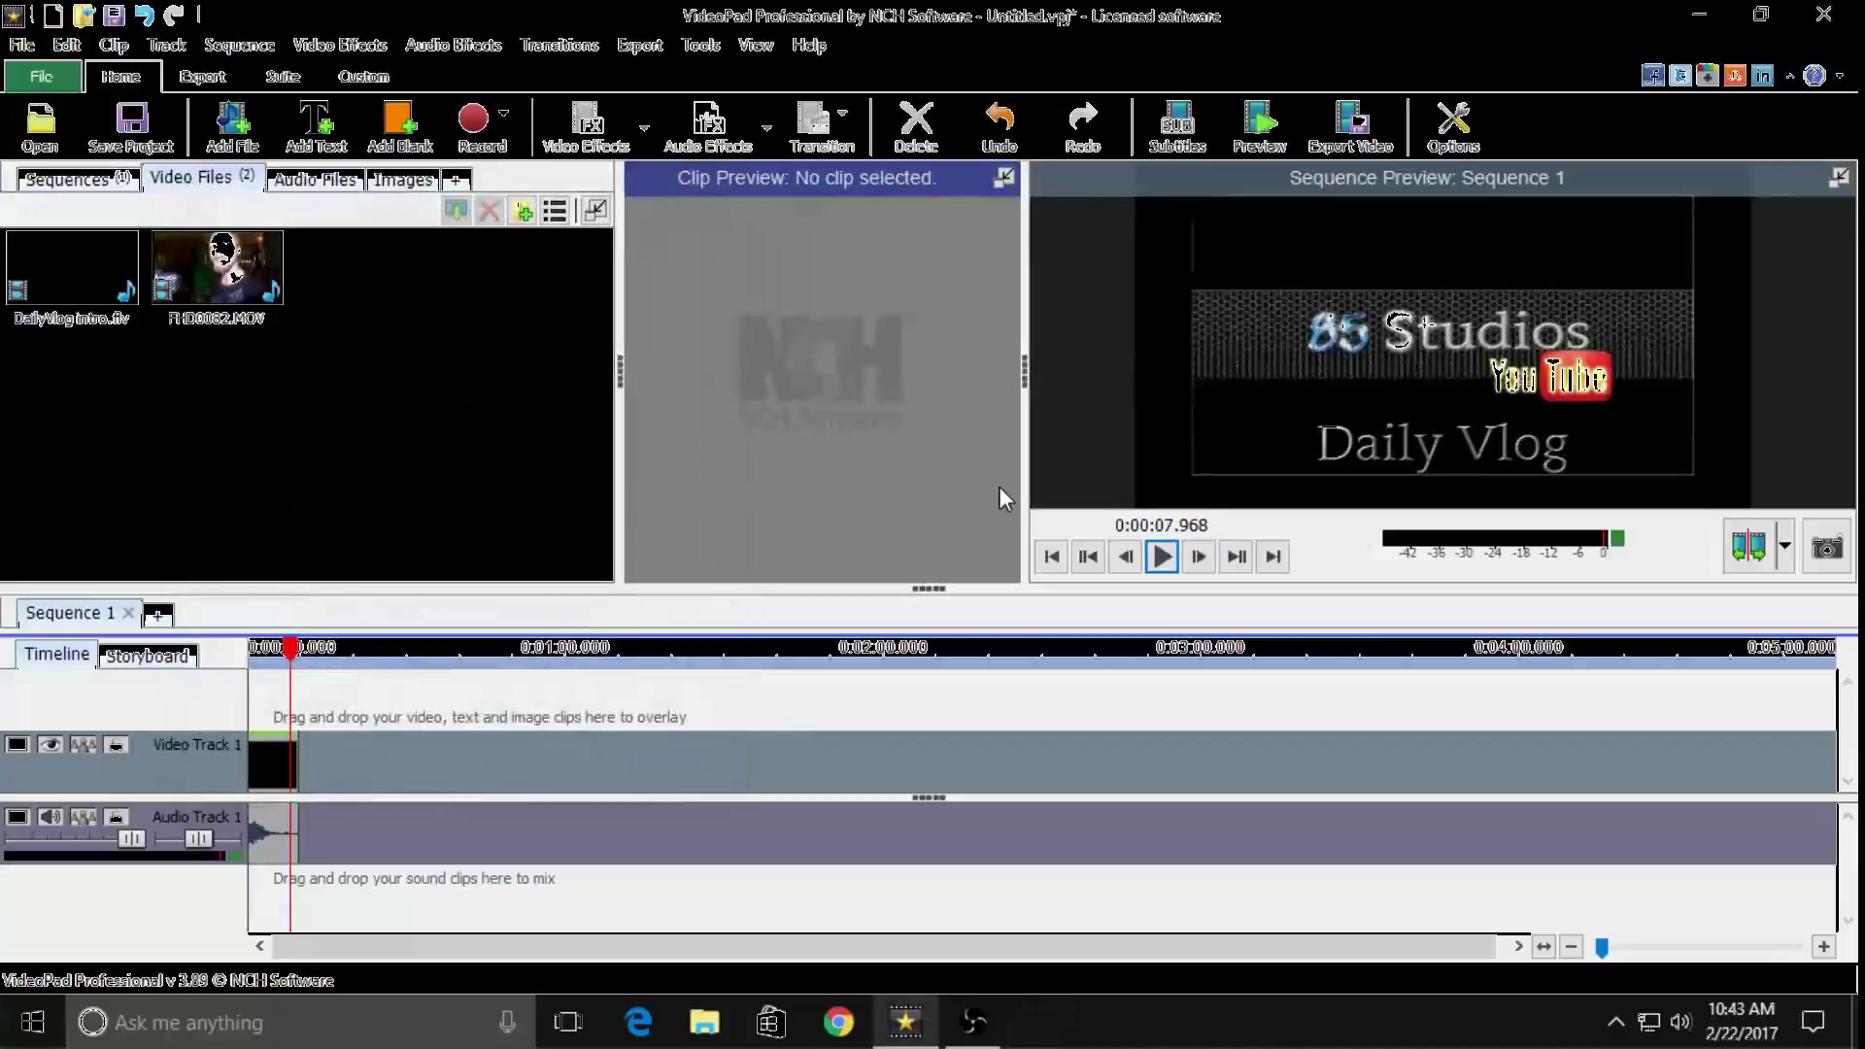
# Replay the intro from the beginning of Sequence 1 in the sequence preview
pyautogui.click(1163, 558)
pyautogui.click(1052, 558)
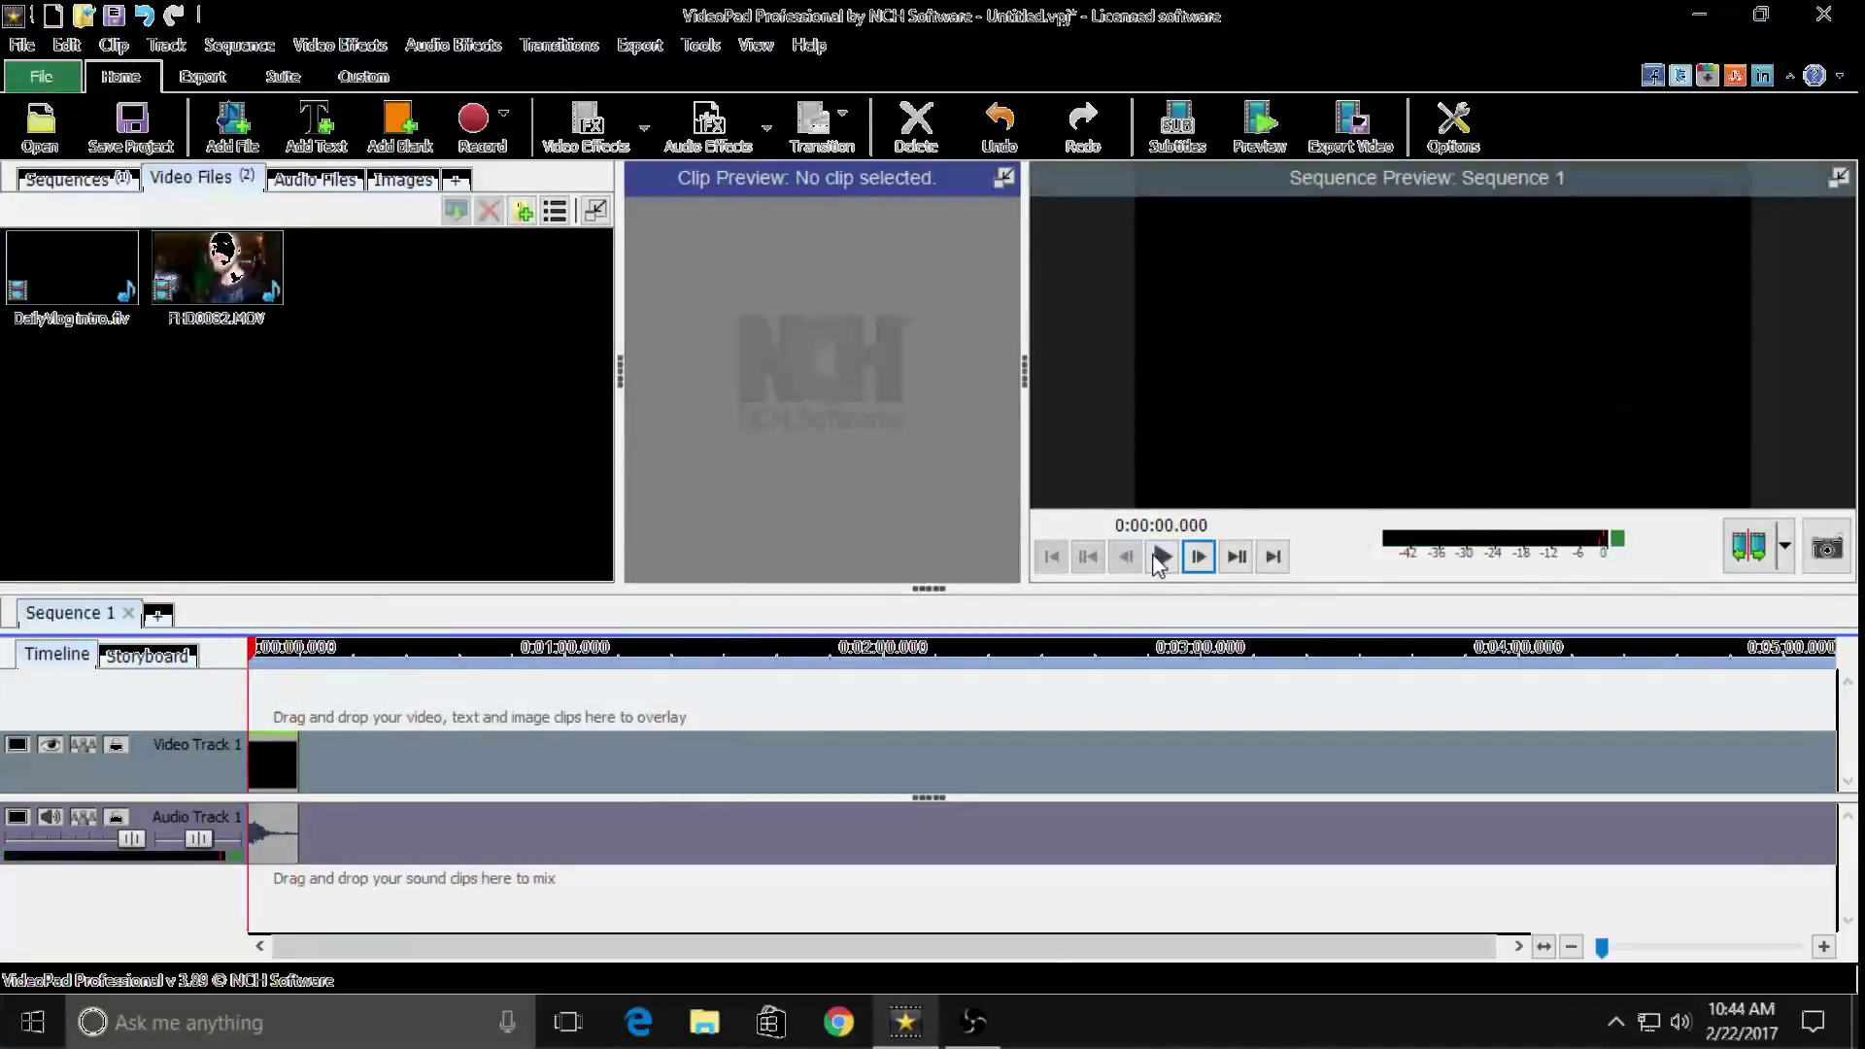
pyautogui.click(1162, 558)
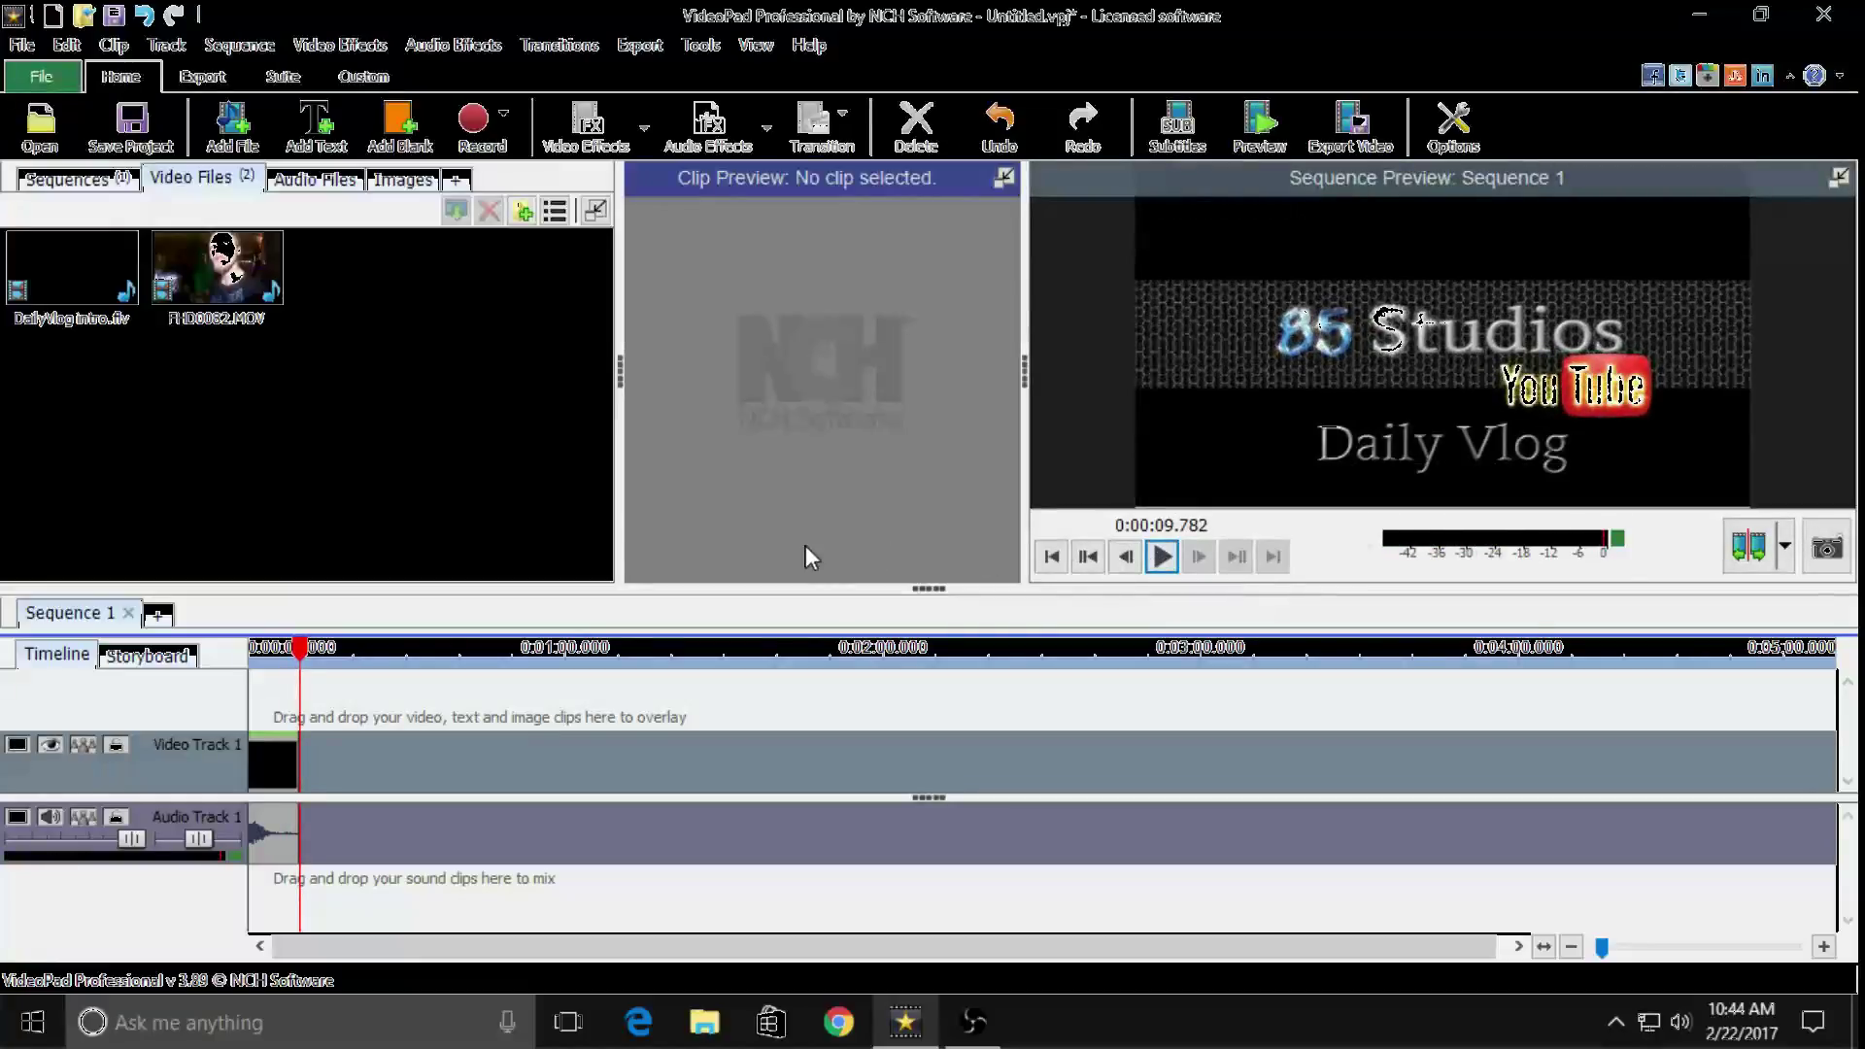
# Place FHD0082.MOV directly after the intro on Video Track 1, and play the sequence from the start until about 0:00:20
pyautogui.moveTo(219, 272); pyautogui.dragTo(333, 746)
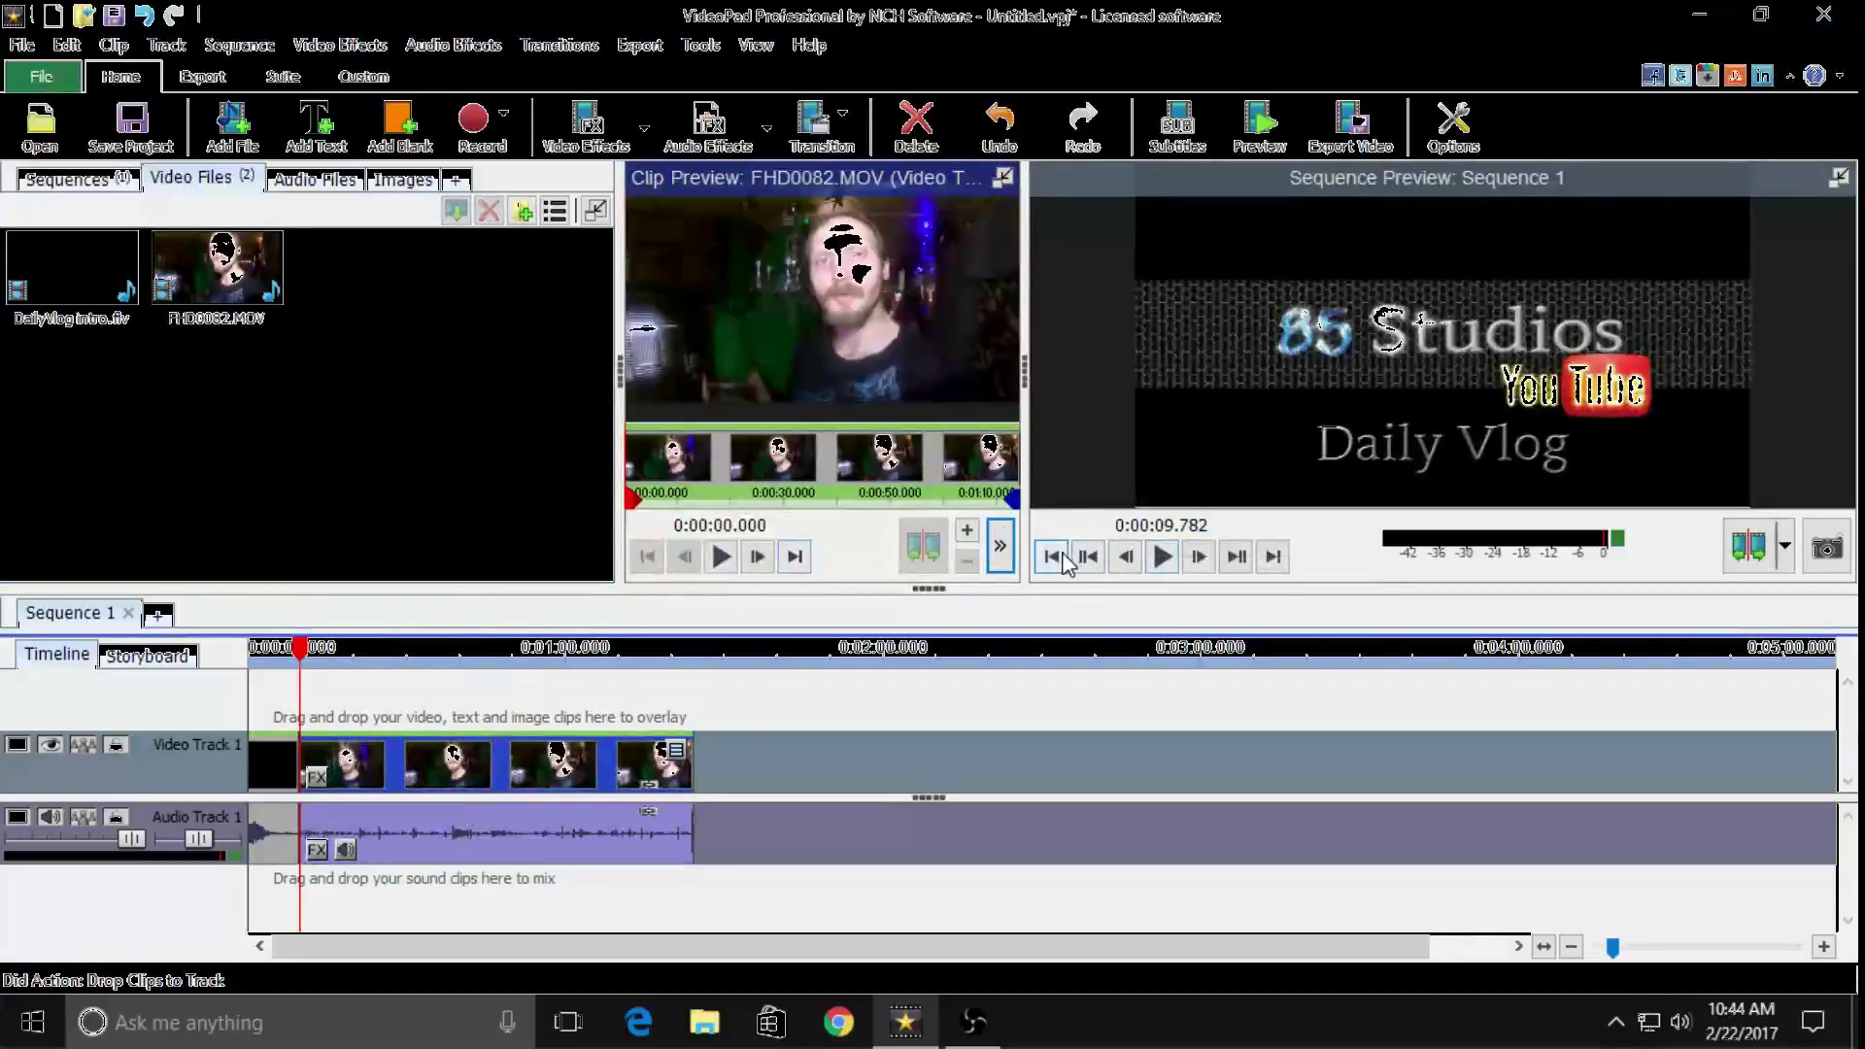
pyautogui.click(1053, 557)
pyautogui.click(1162, 557)
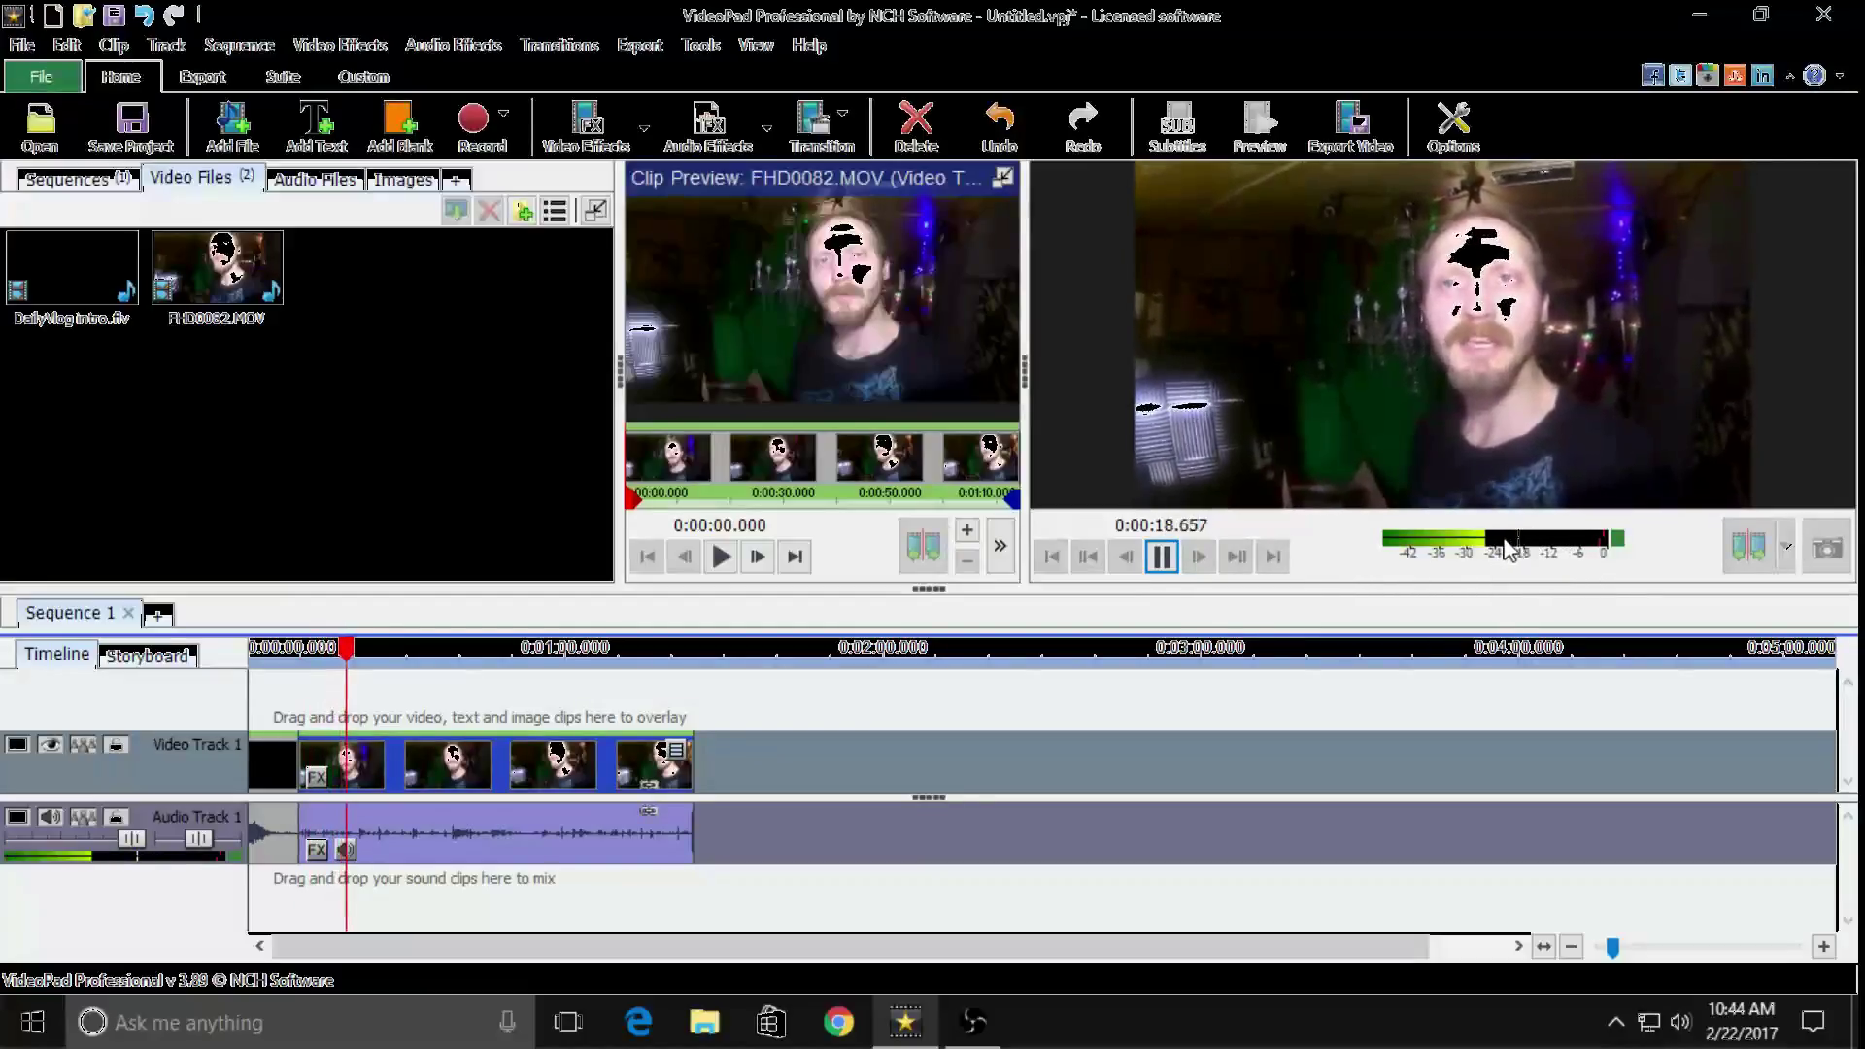
pyautogui.click(1164, 558)
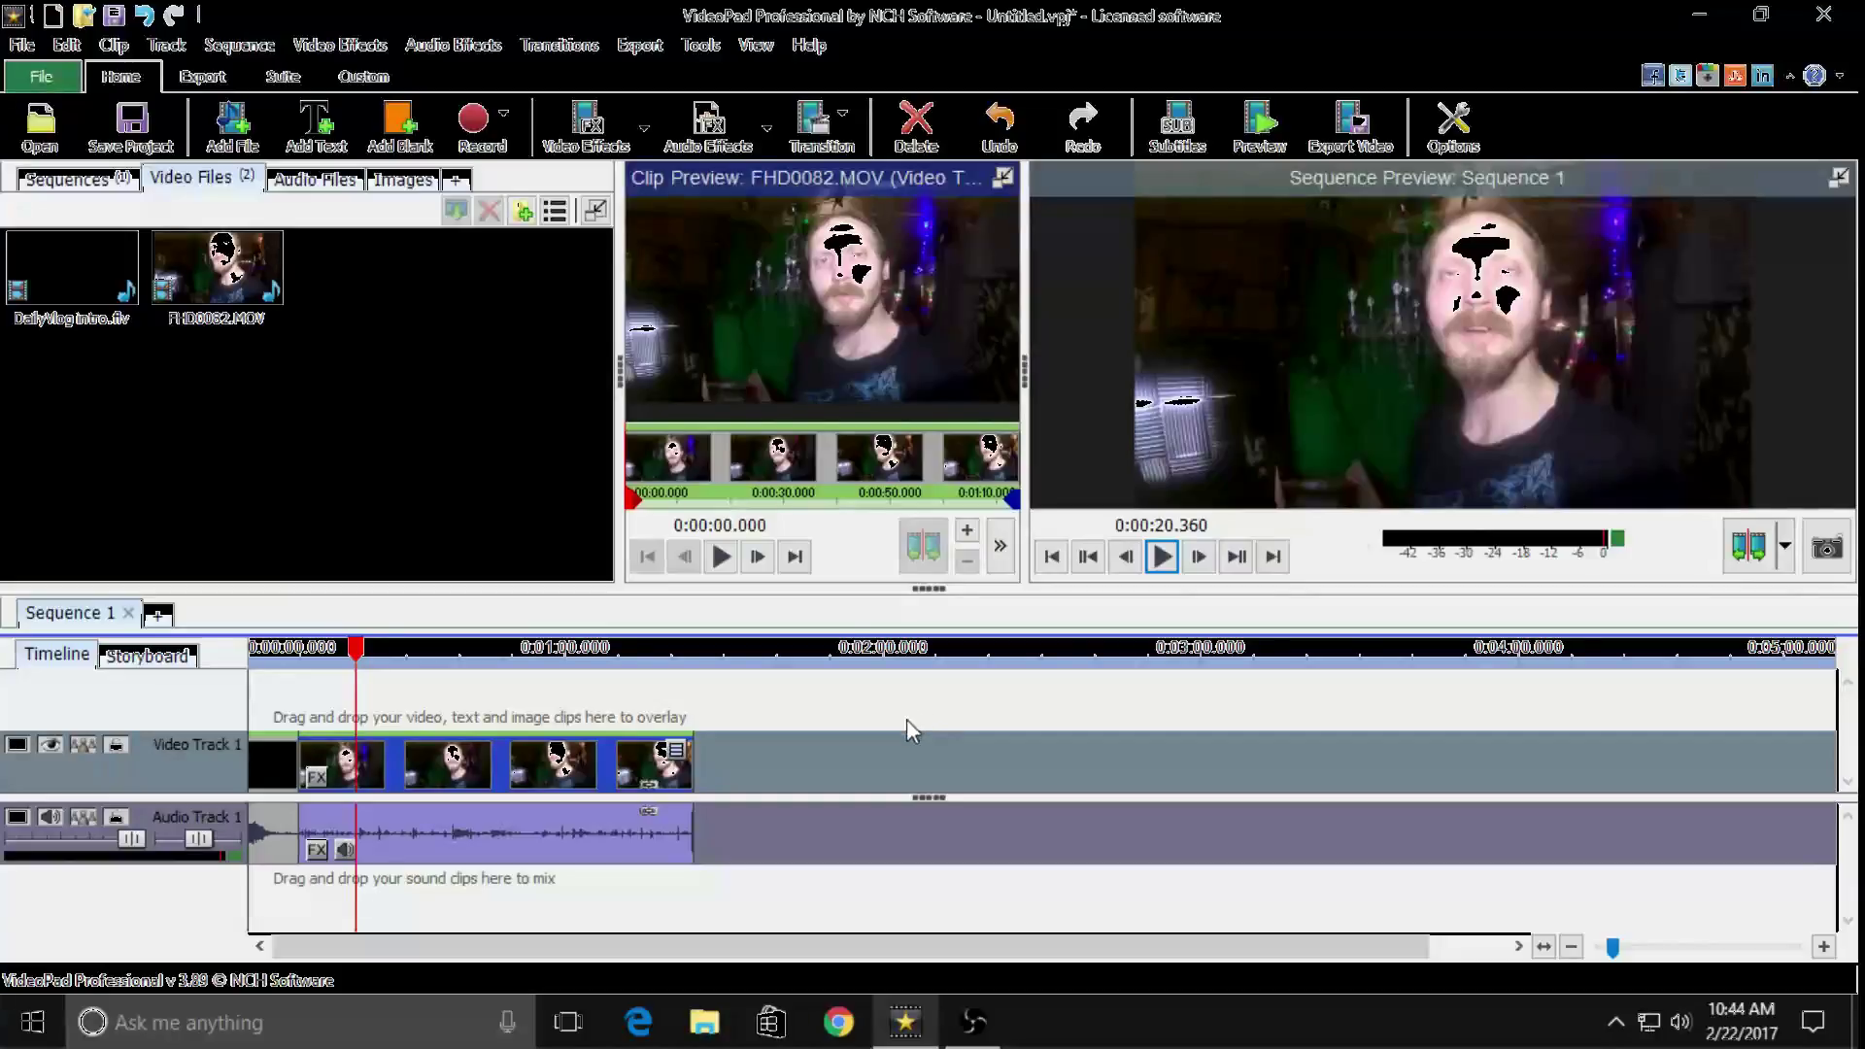
# Add an Amplify audio effect with about 200% gain to the FHD0082.MOV clip, preview its sound and apply it
pyautogui.moveTo(1590, 551)
pyautogui.click(316, 850)
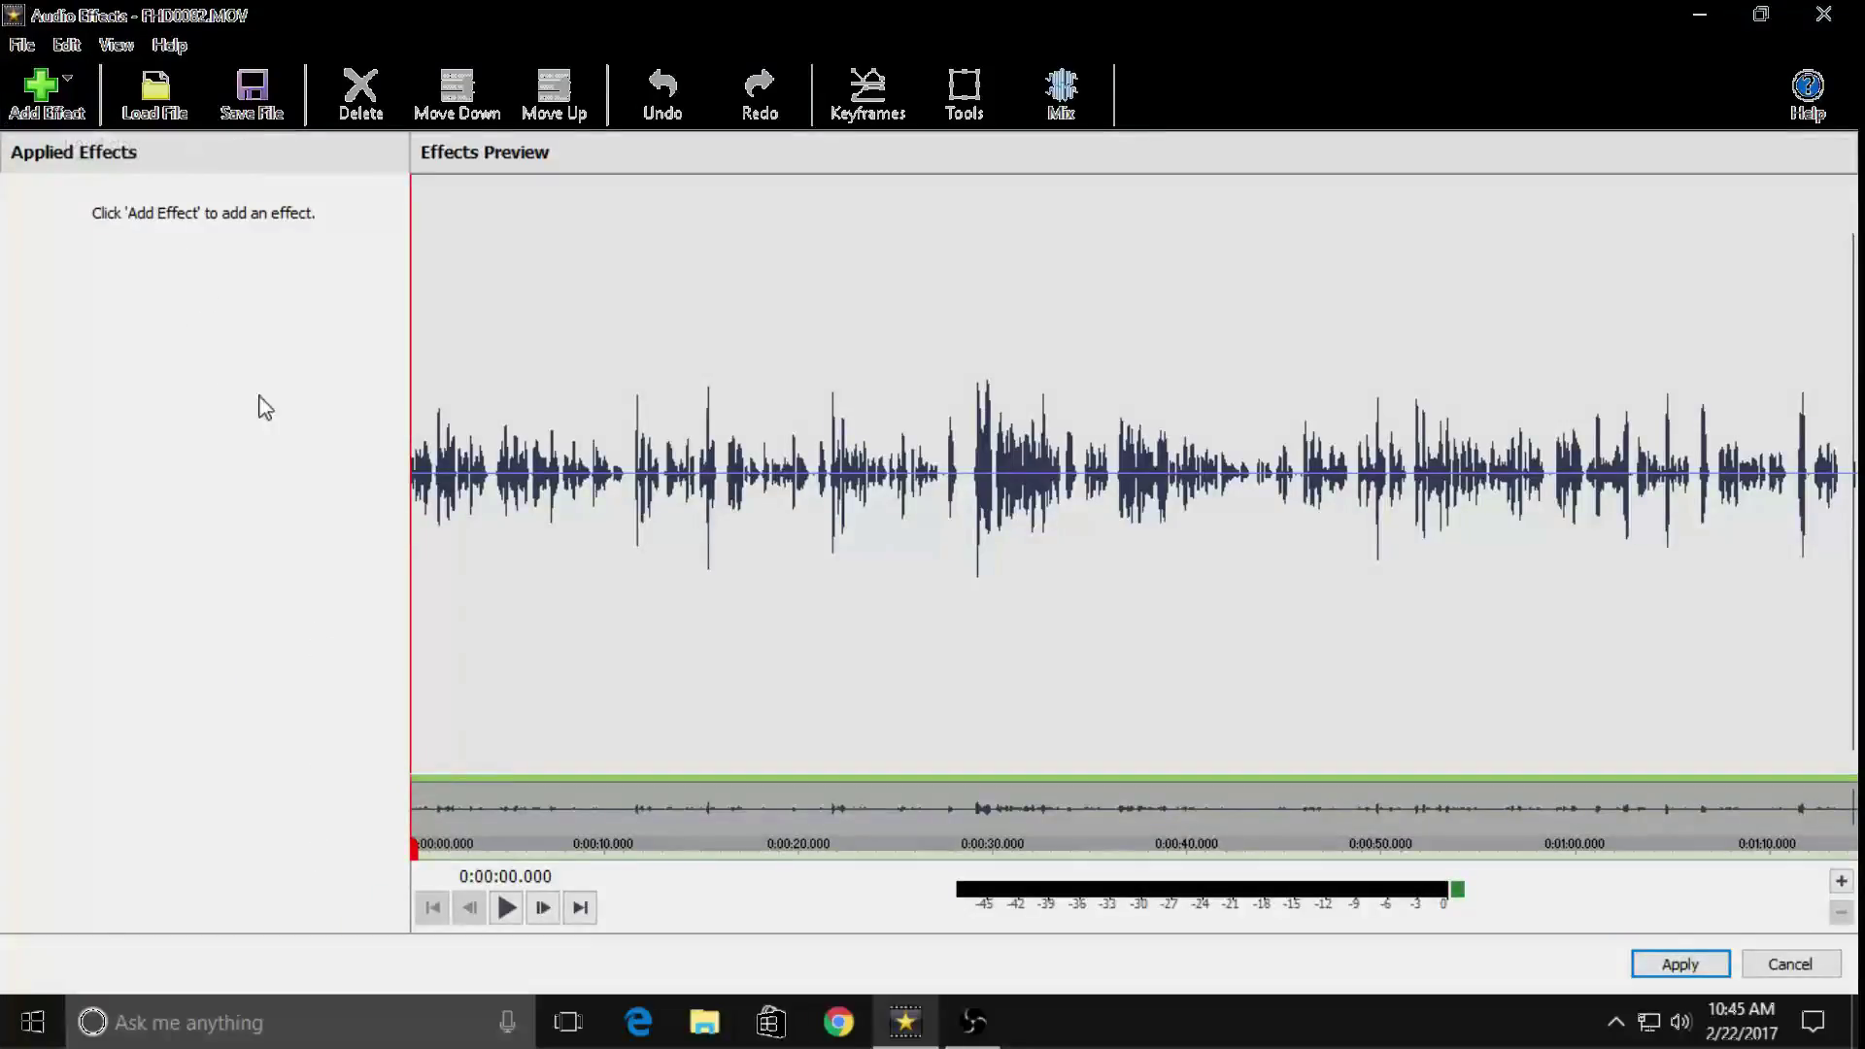
pyautogui.click(1760, 966)
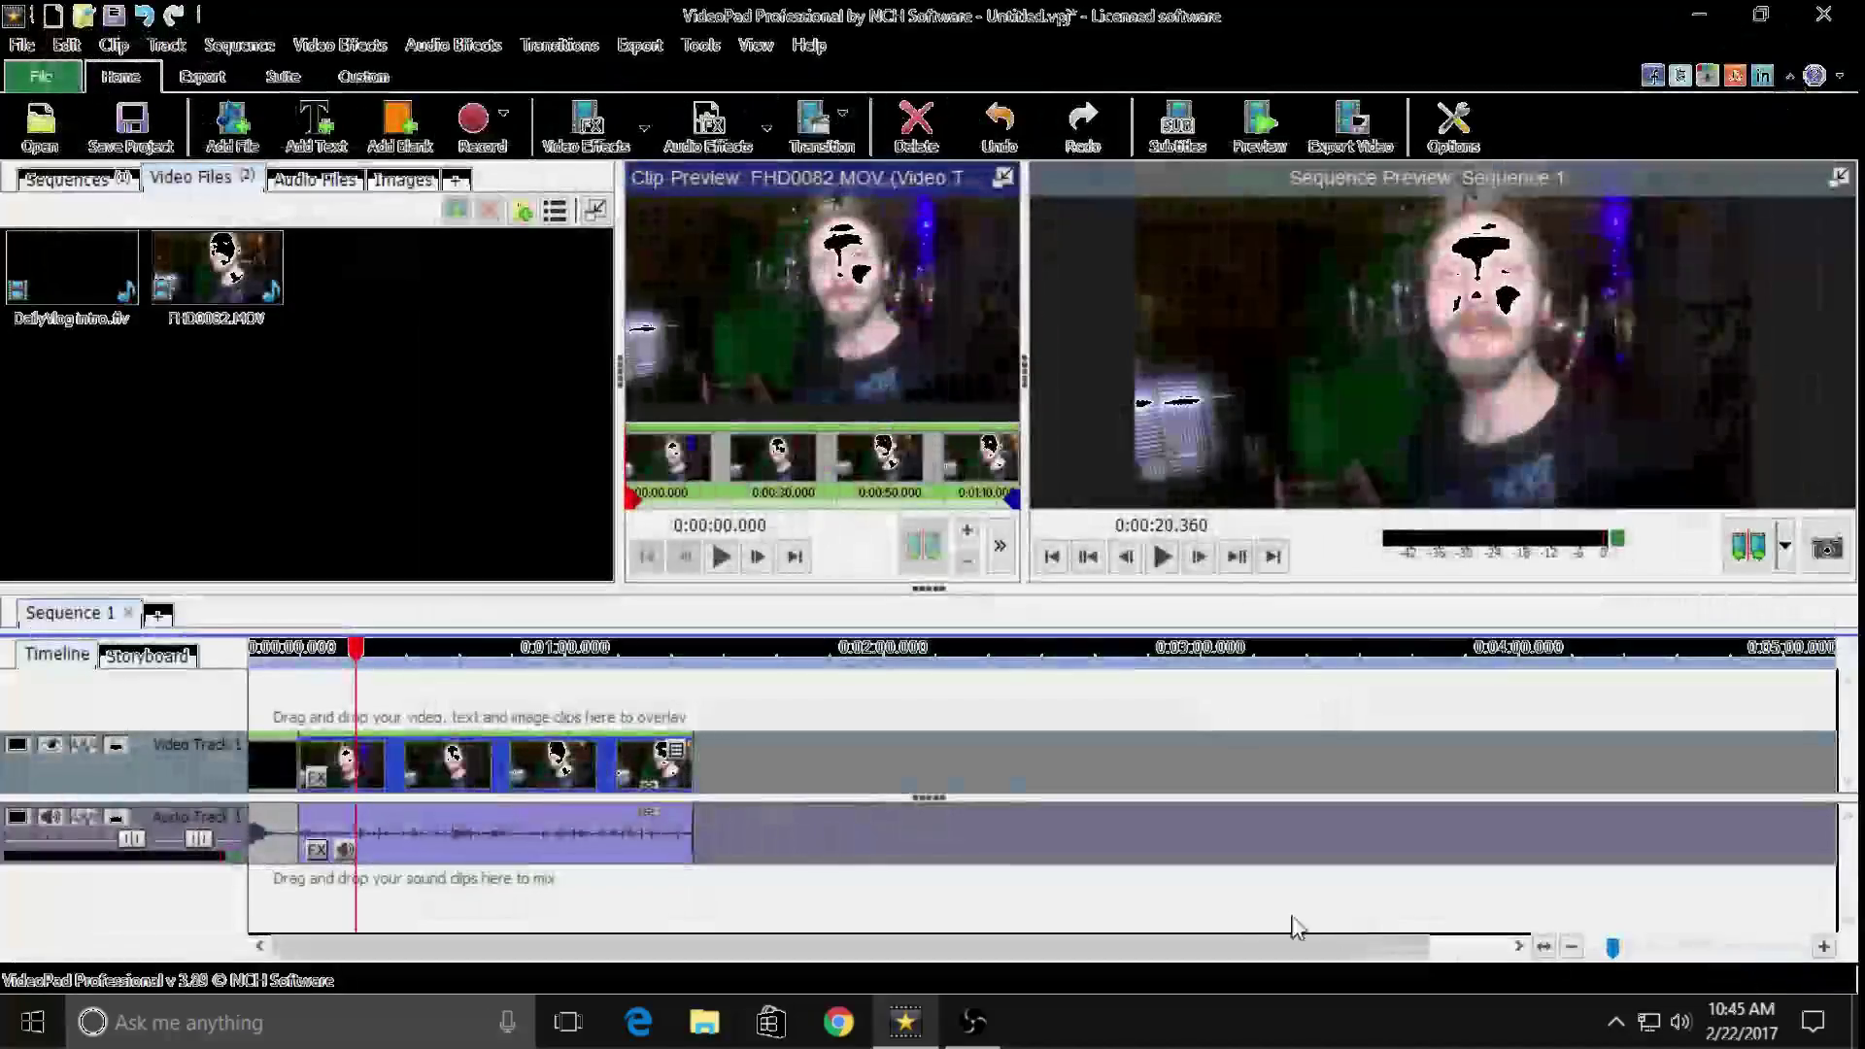
pyautogui.click(317, 852)
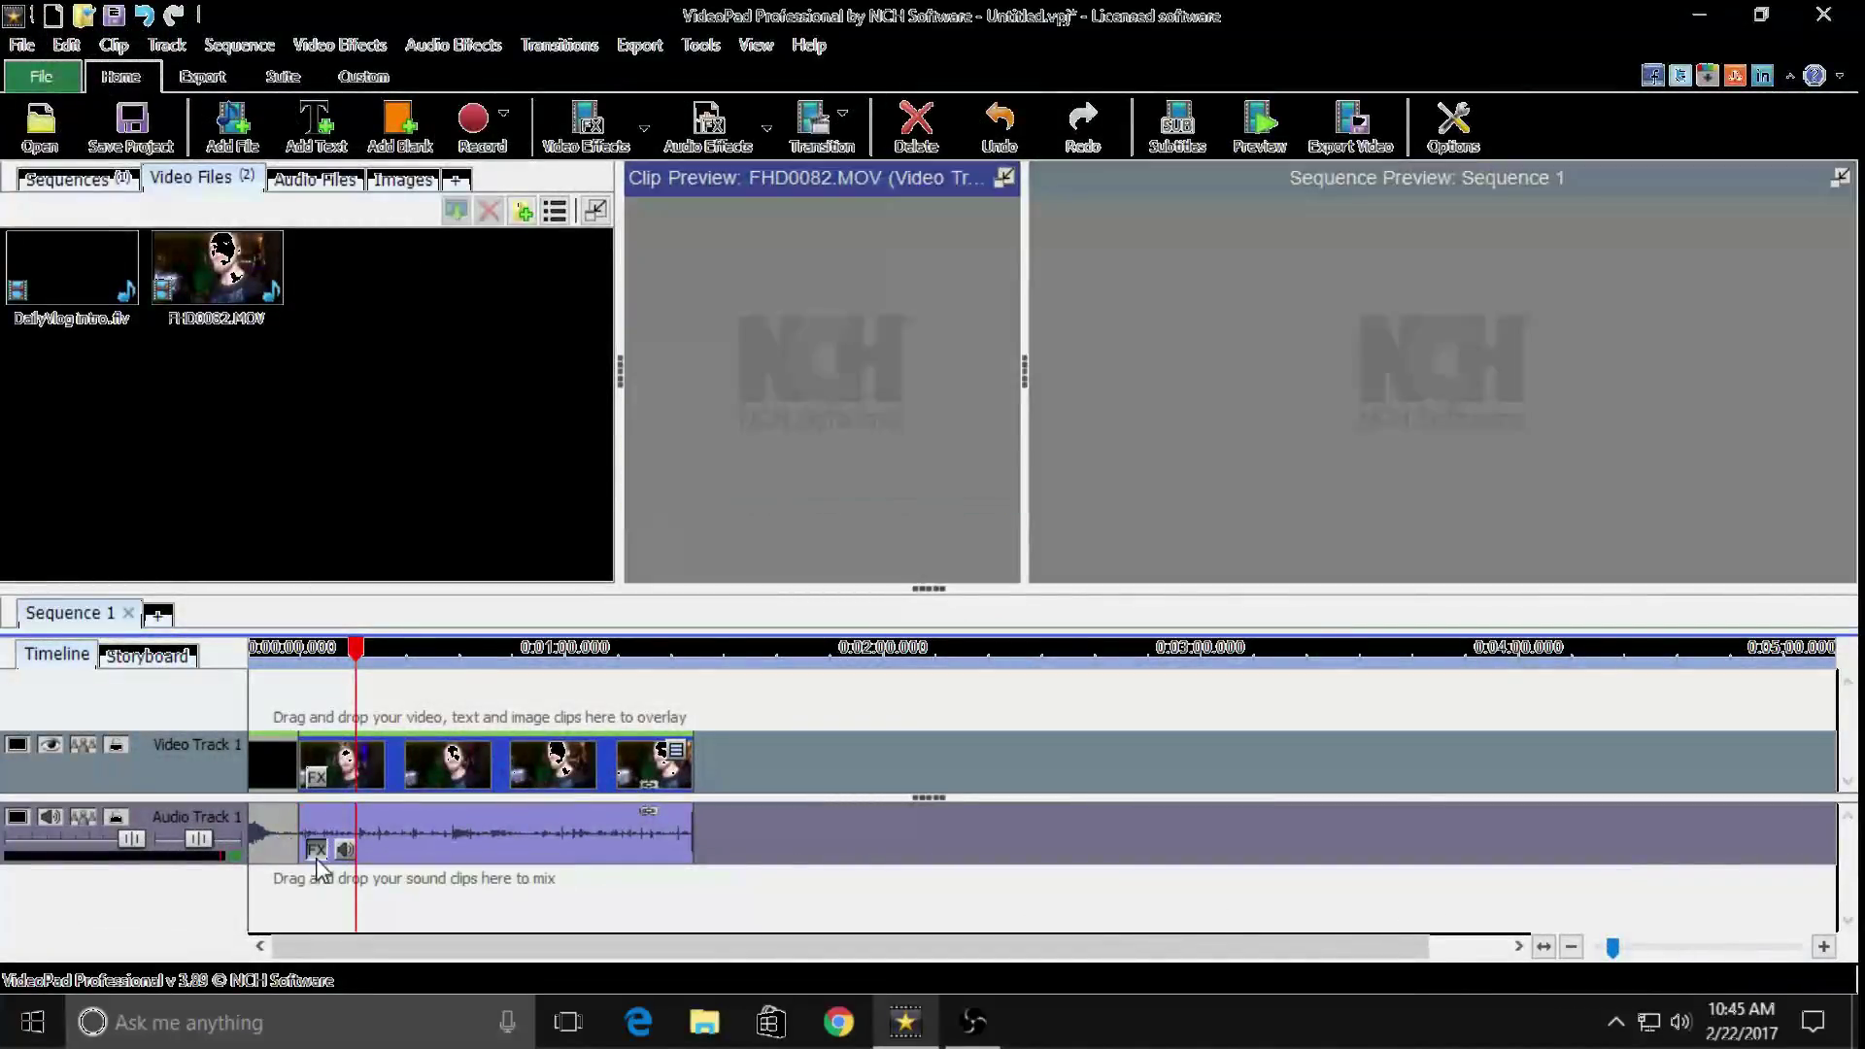
pyautogui.click(67, 113)
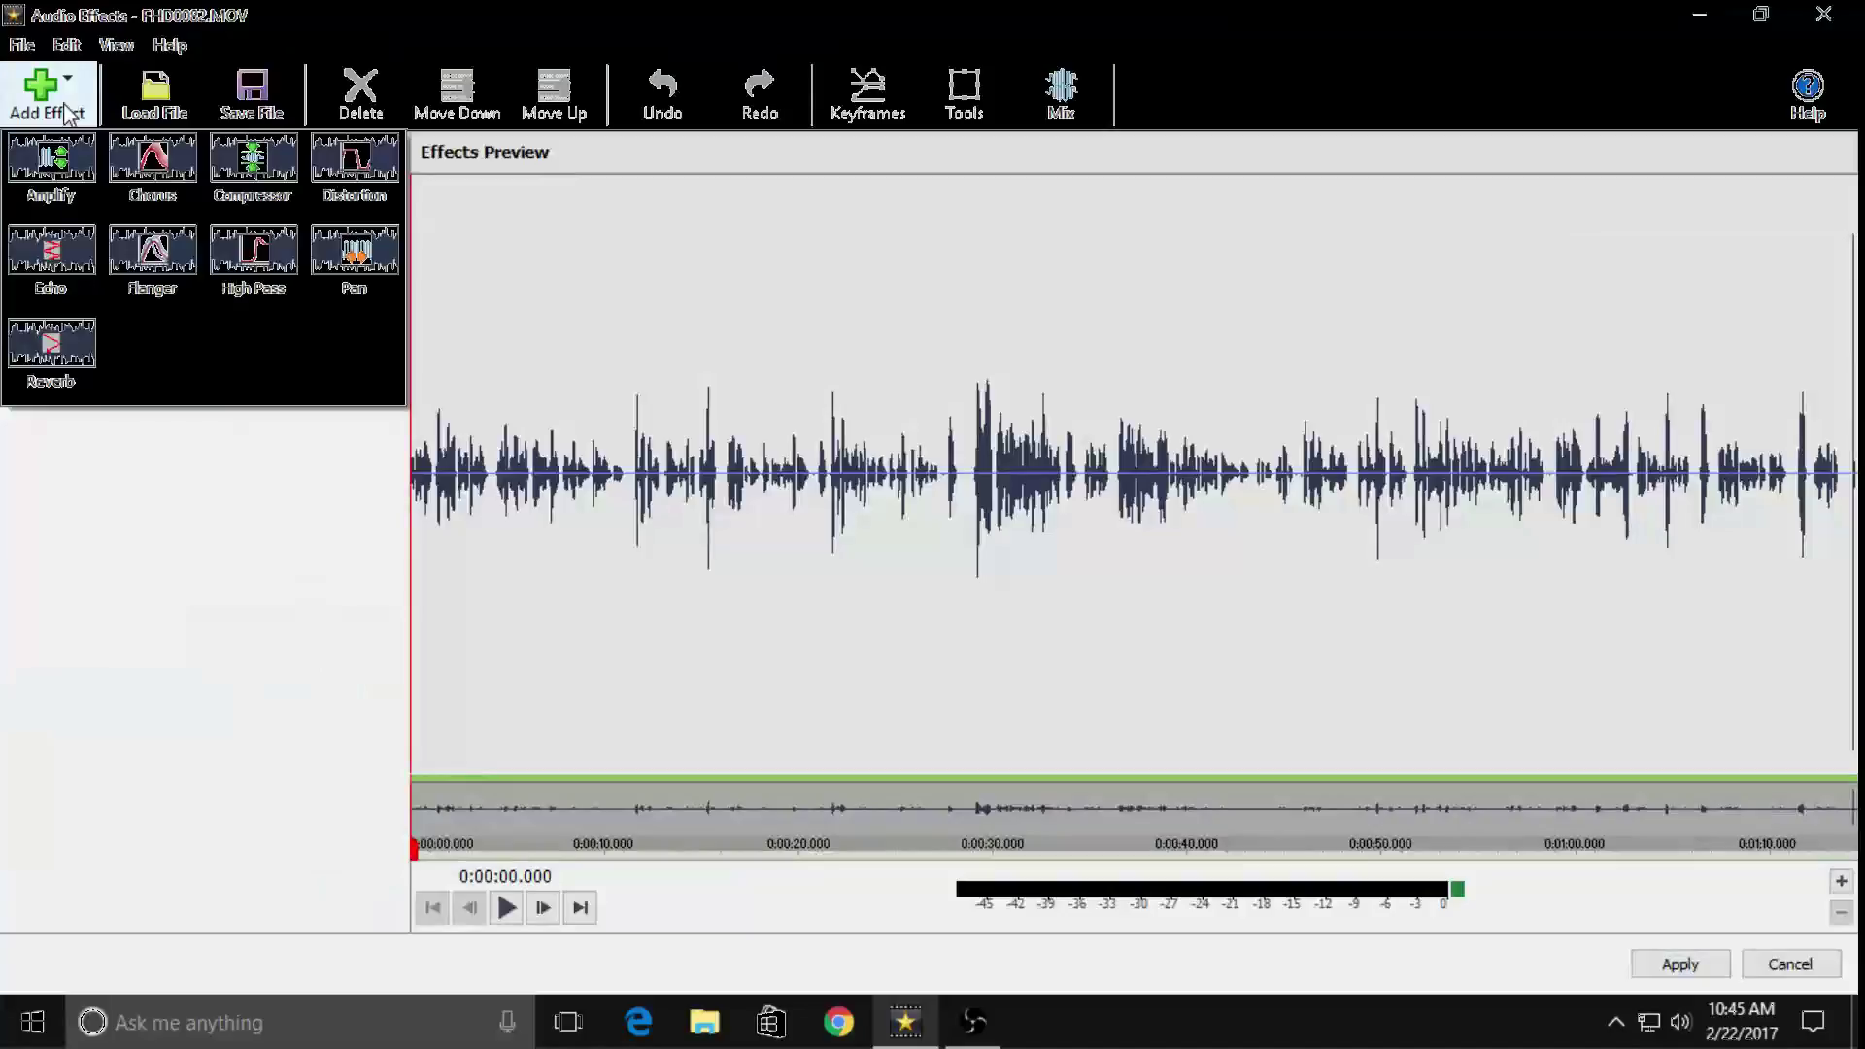
pyautogui.click(68, 165)
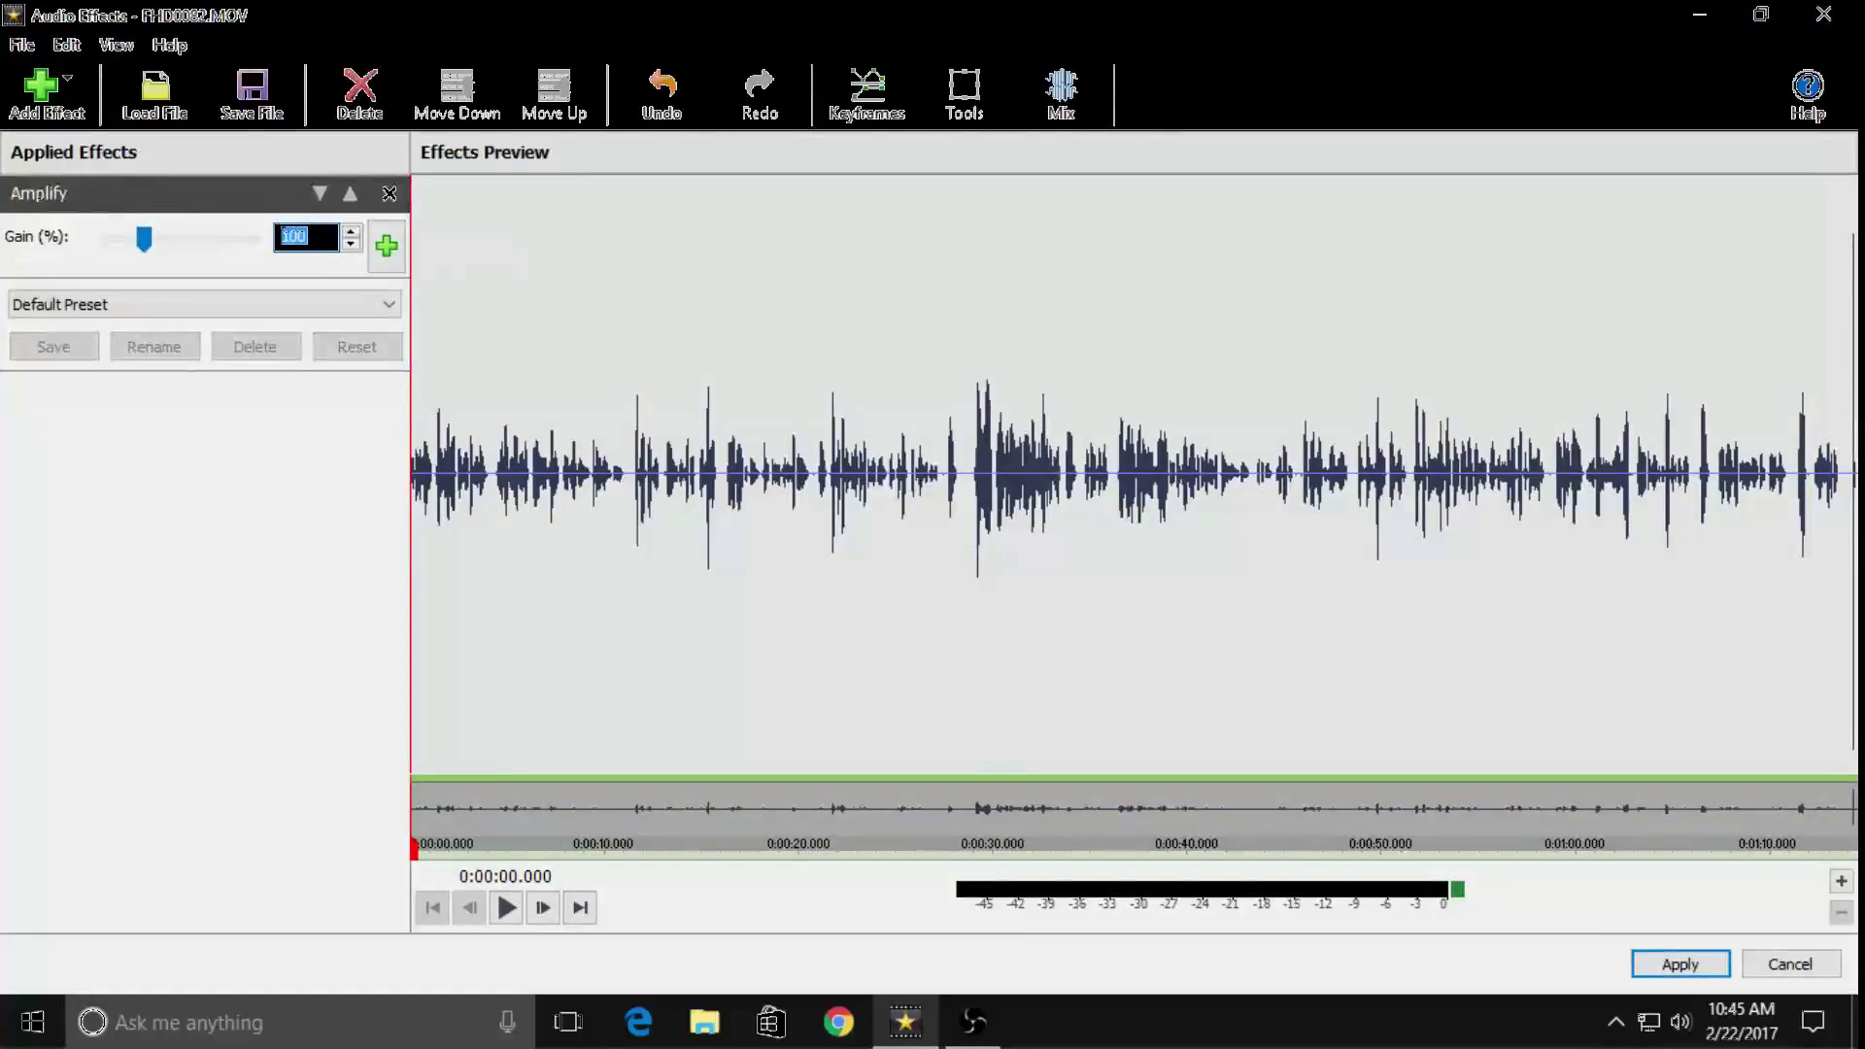
pyautogui.write('210')
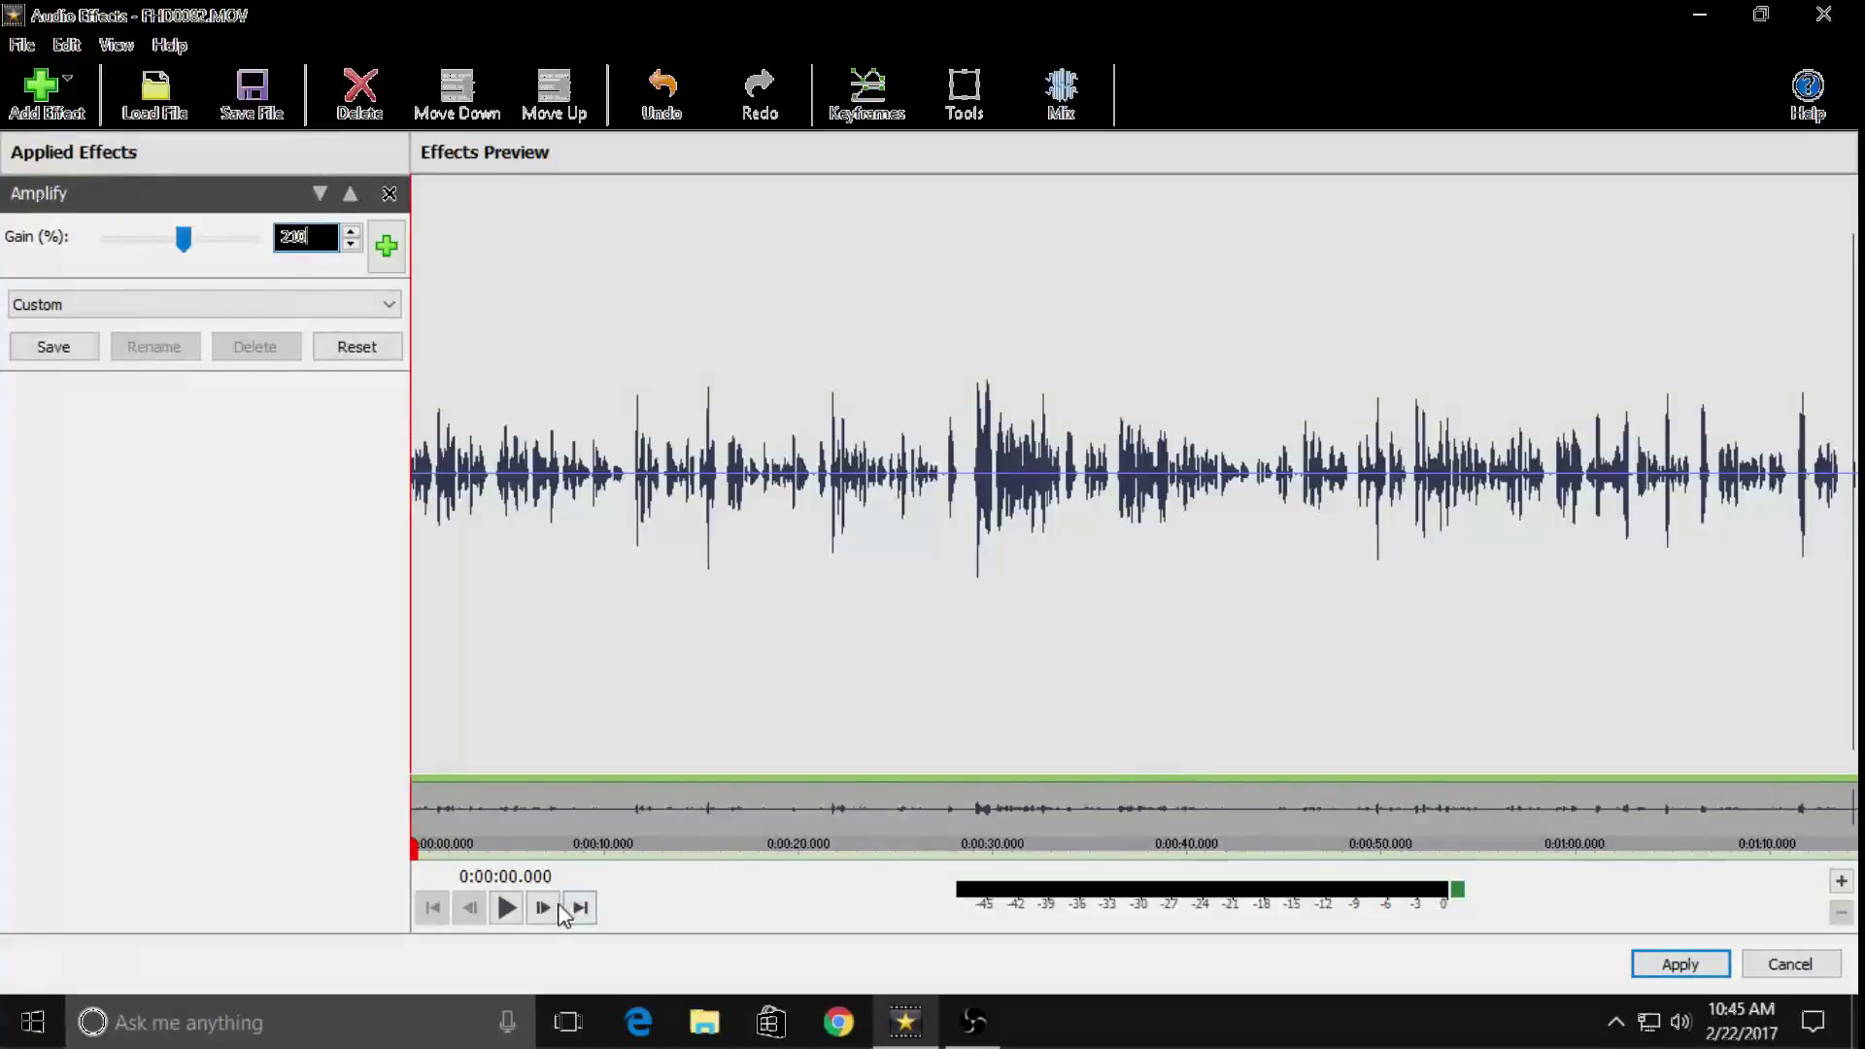
pyautogui.click(506, 907)
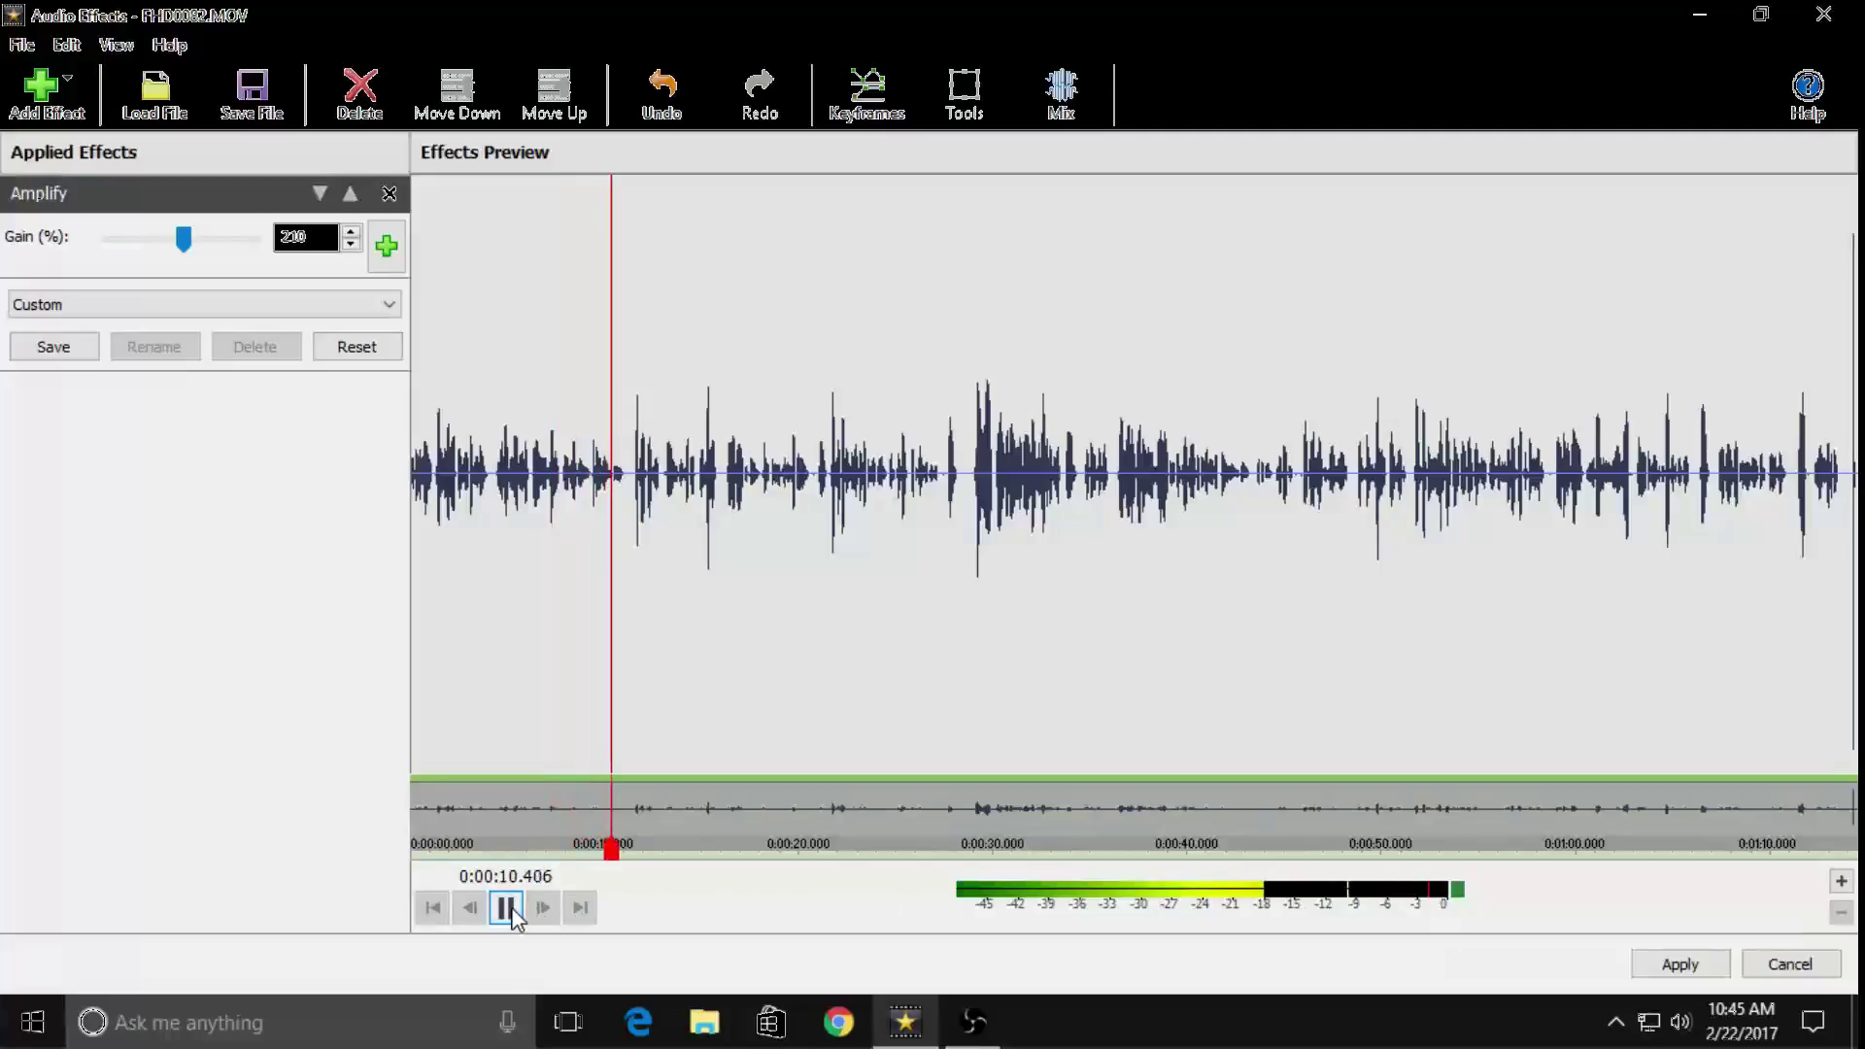
pyautogui.click(506, 907)
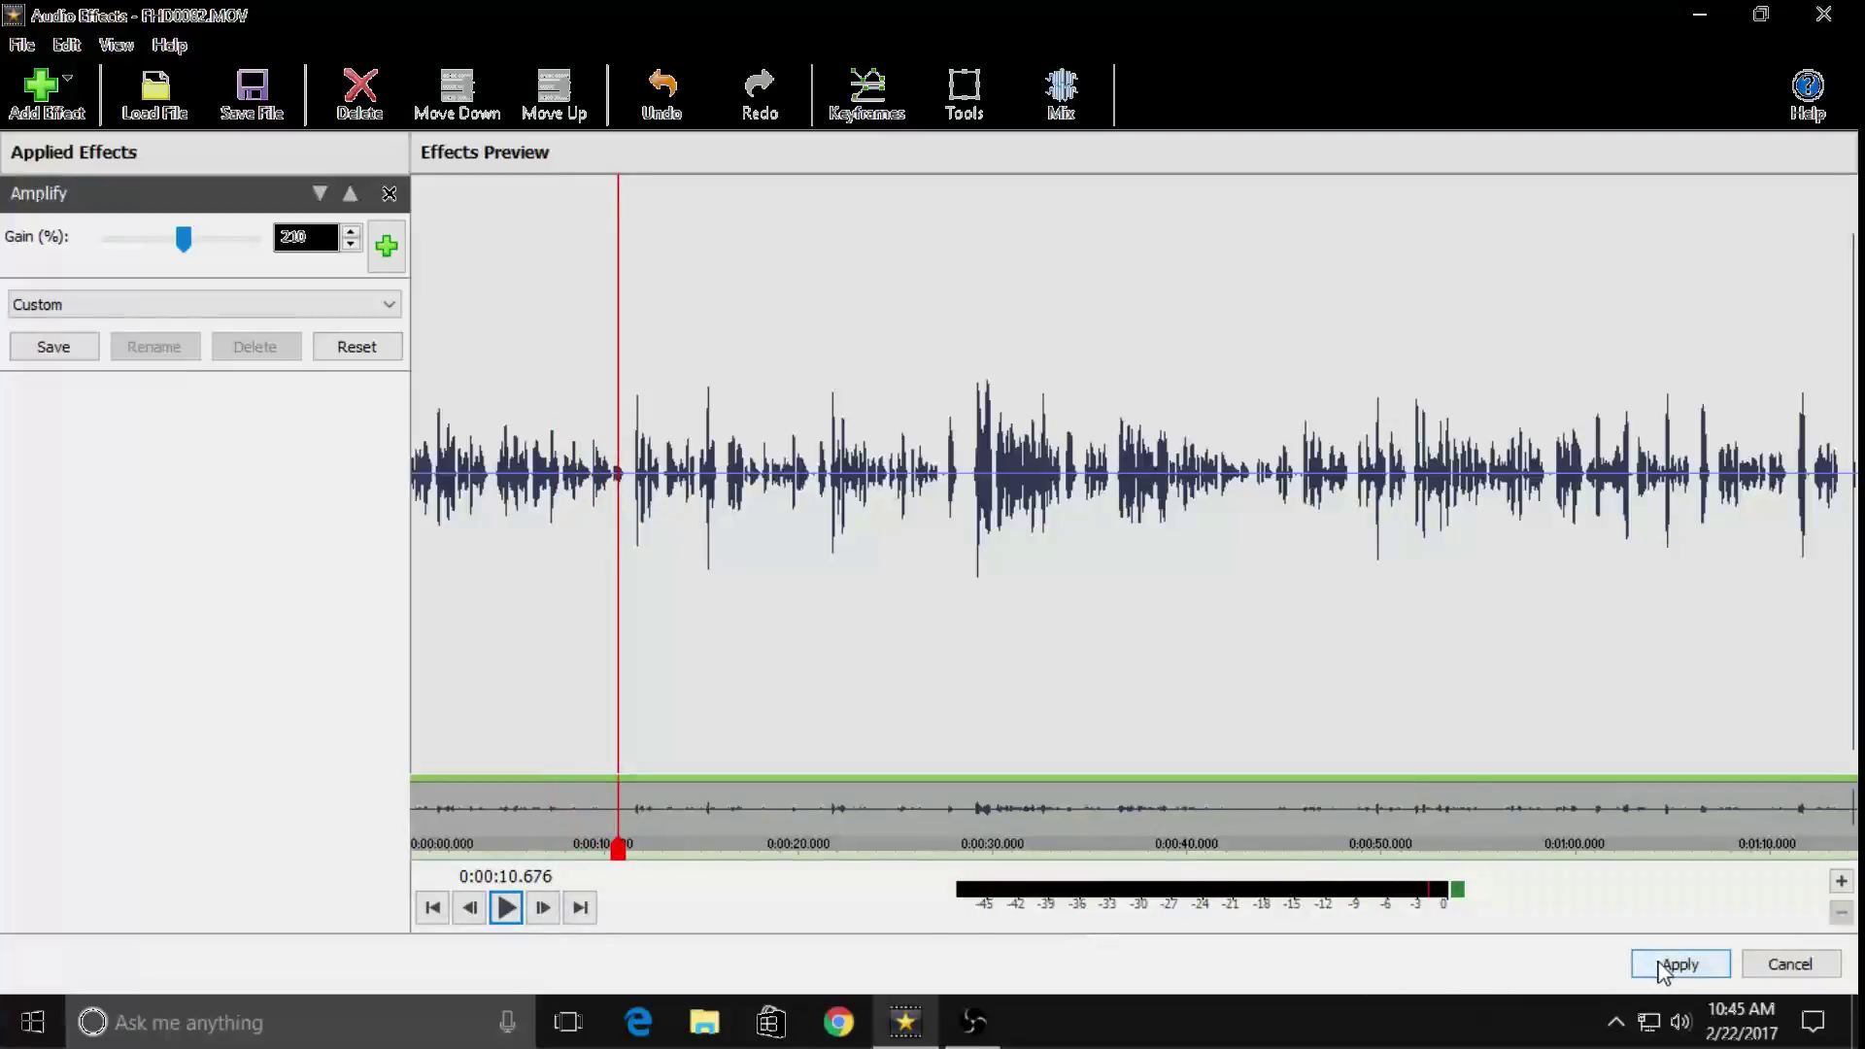
pyautogui.moveTo(1435, 901)
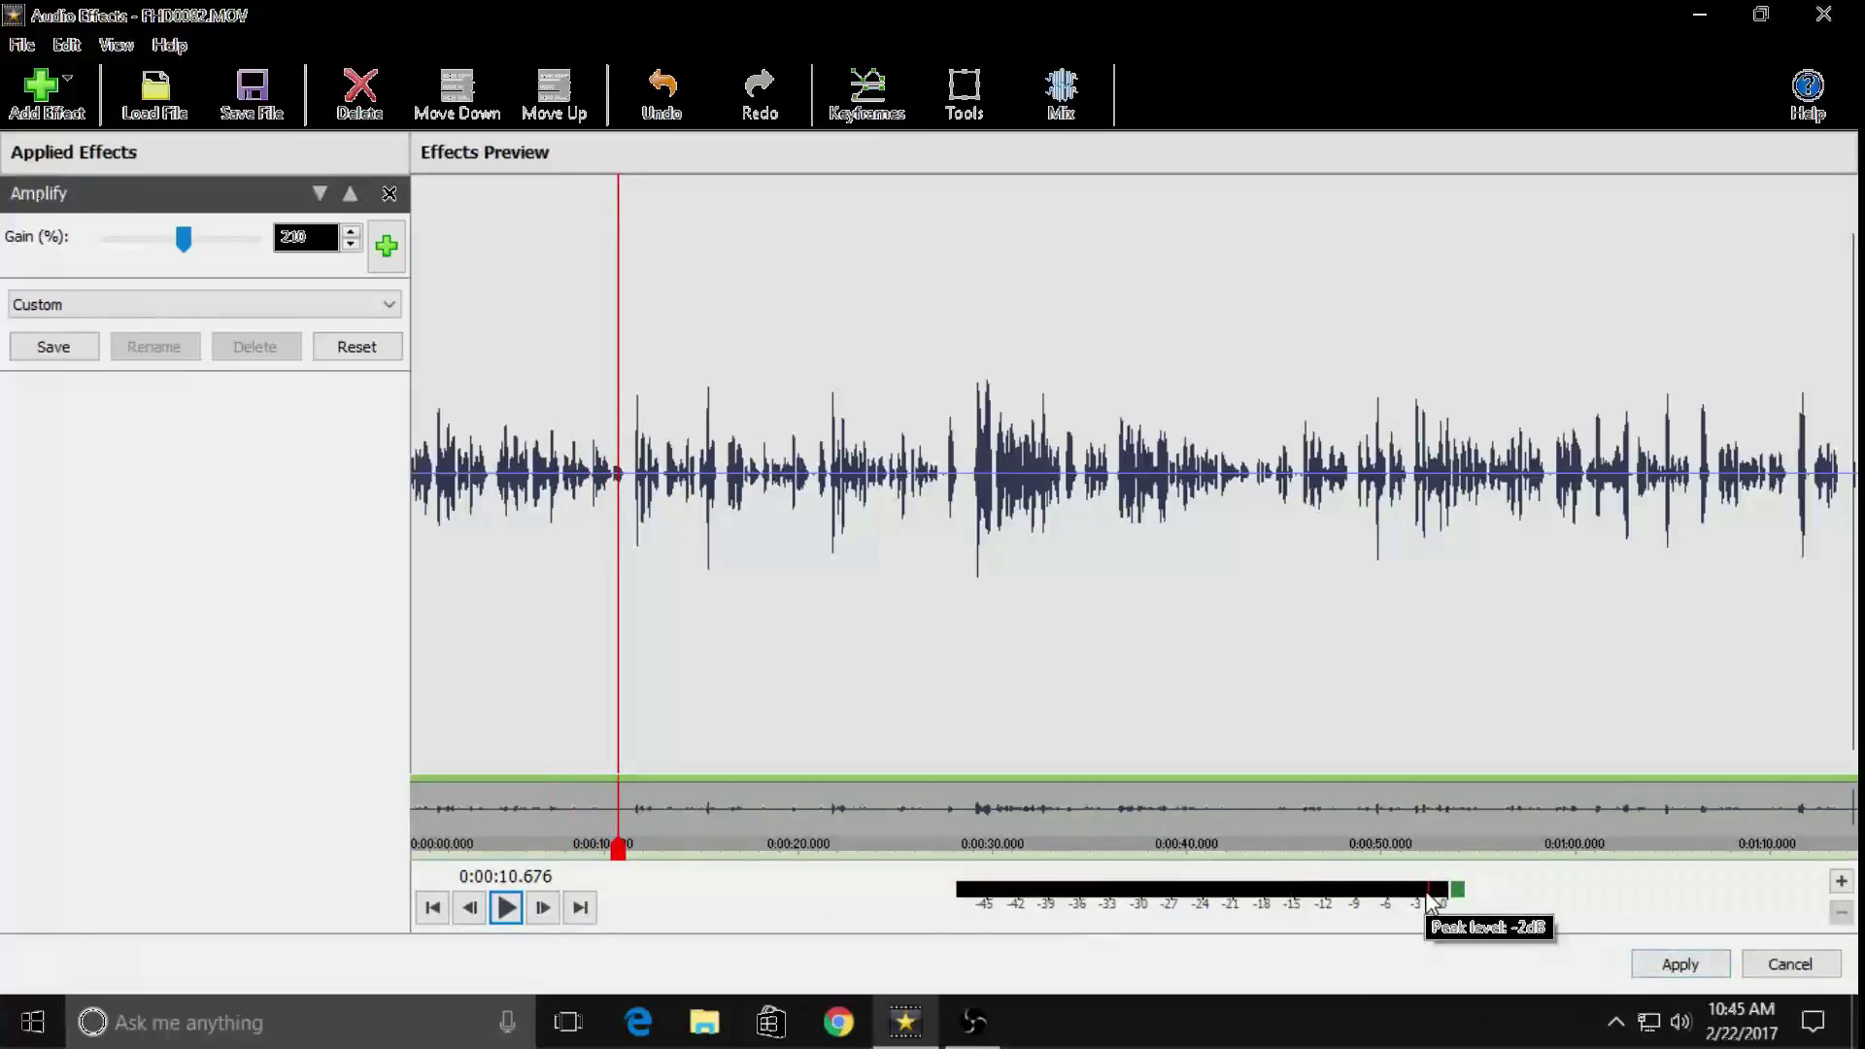
pyautogui.click(1677, 963)
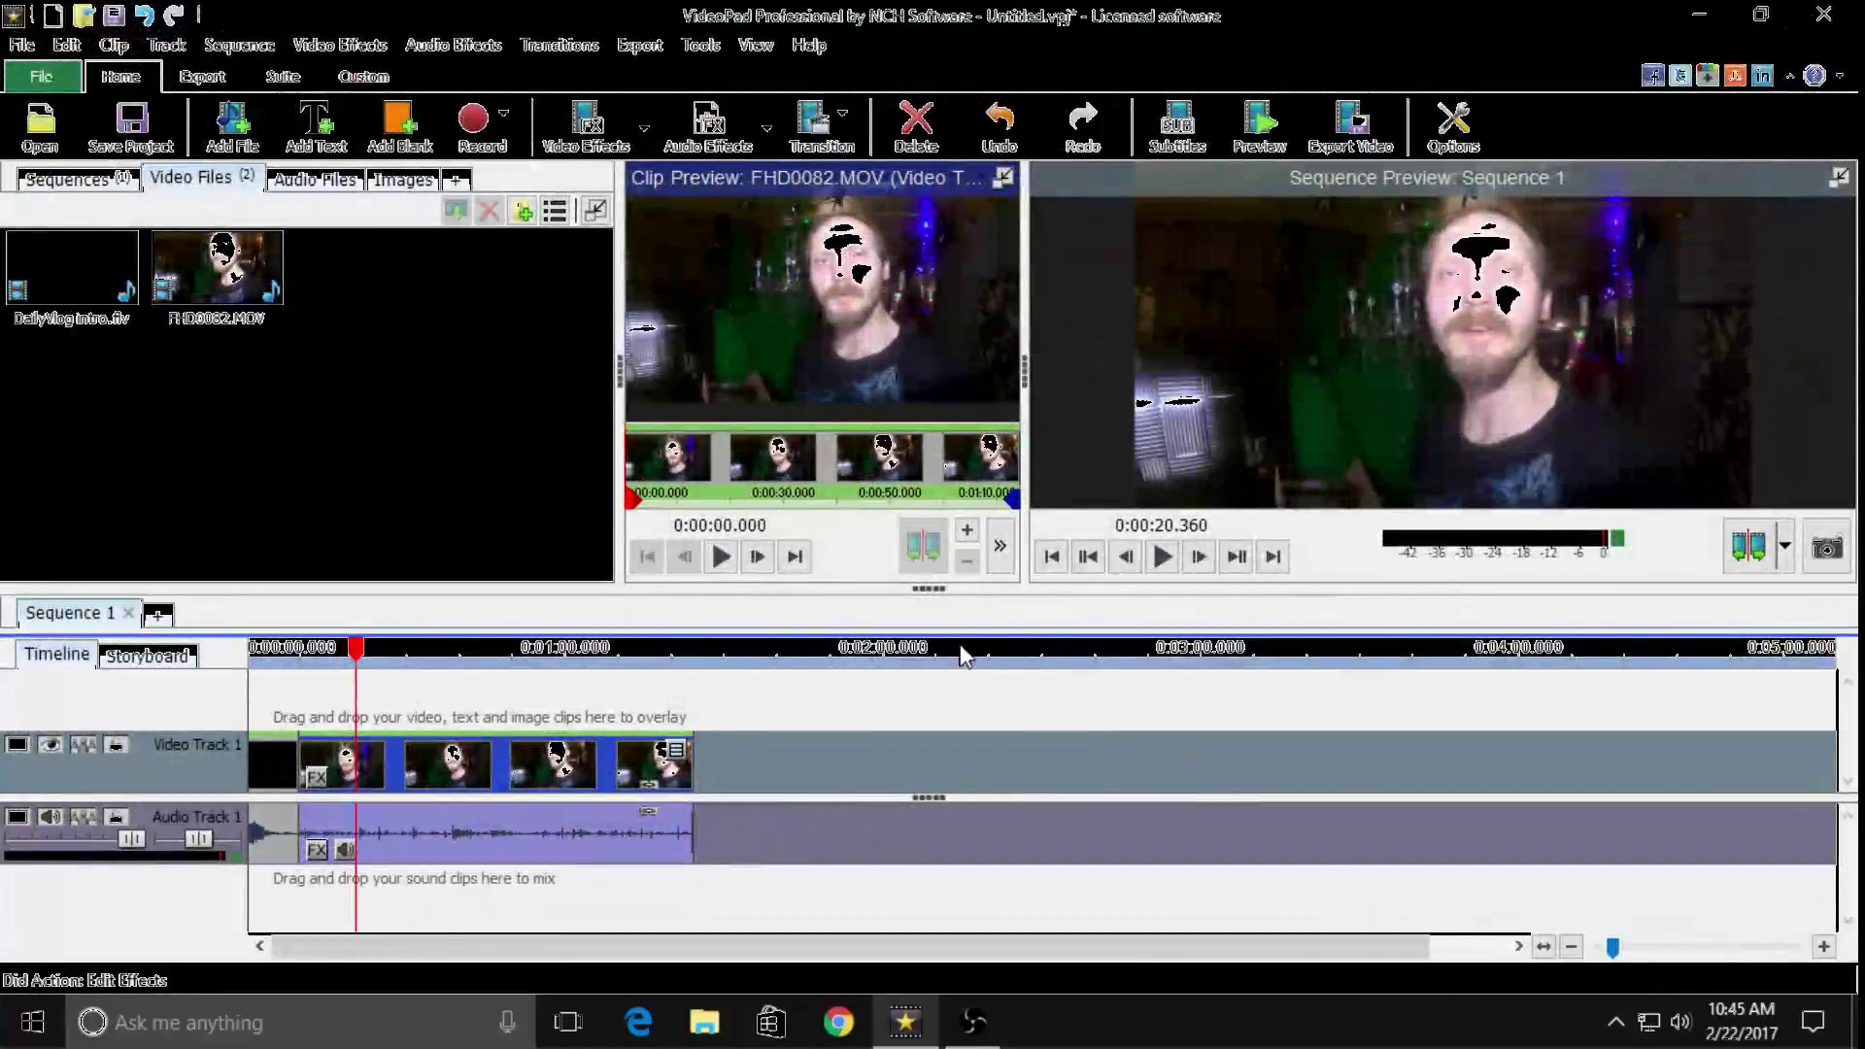
# Play the amplified FHD0082.MOV clip from its first frame to its end in the sequence preview
pyautogui.click(1089, 558)
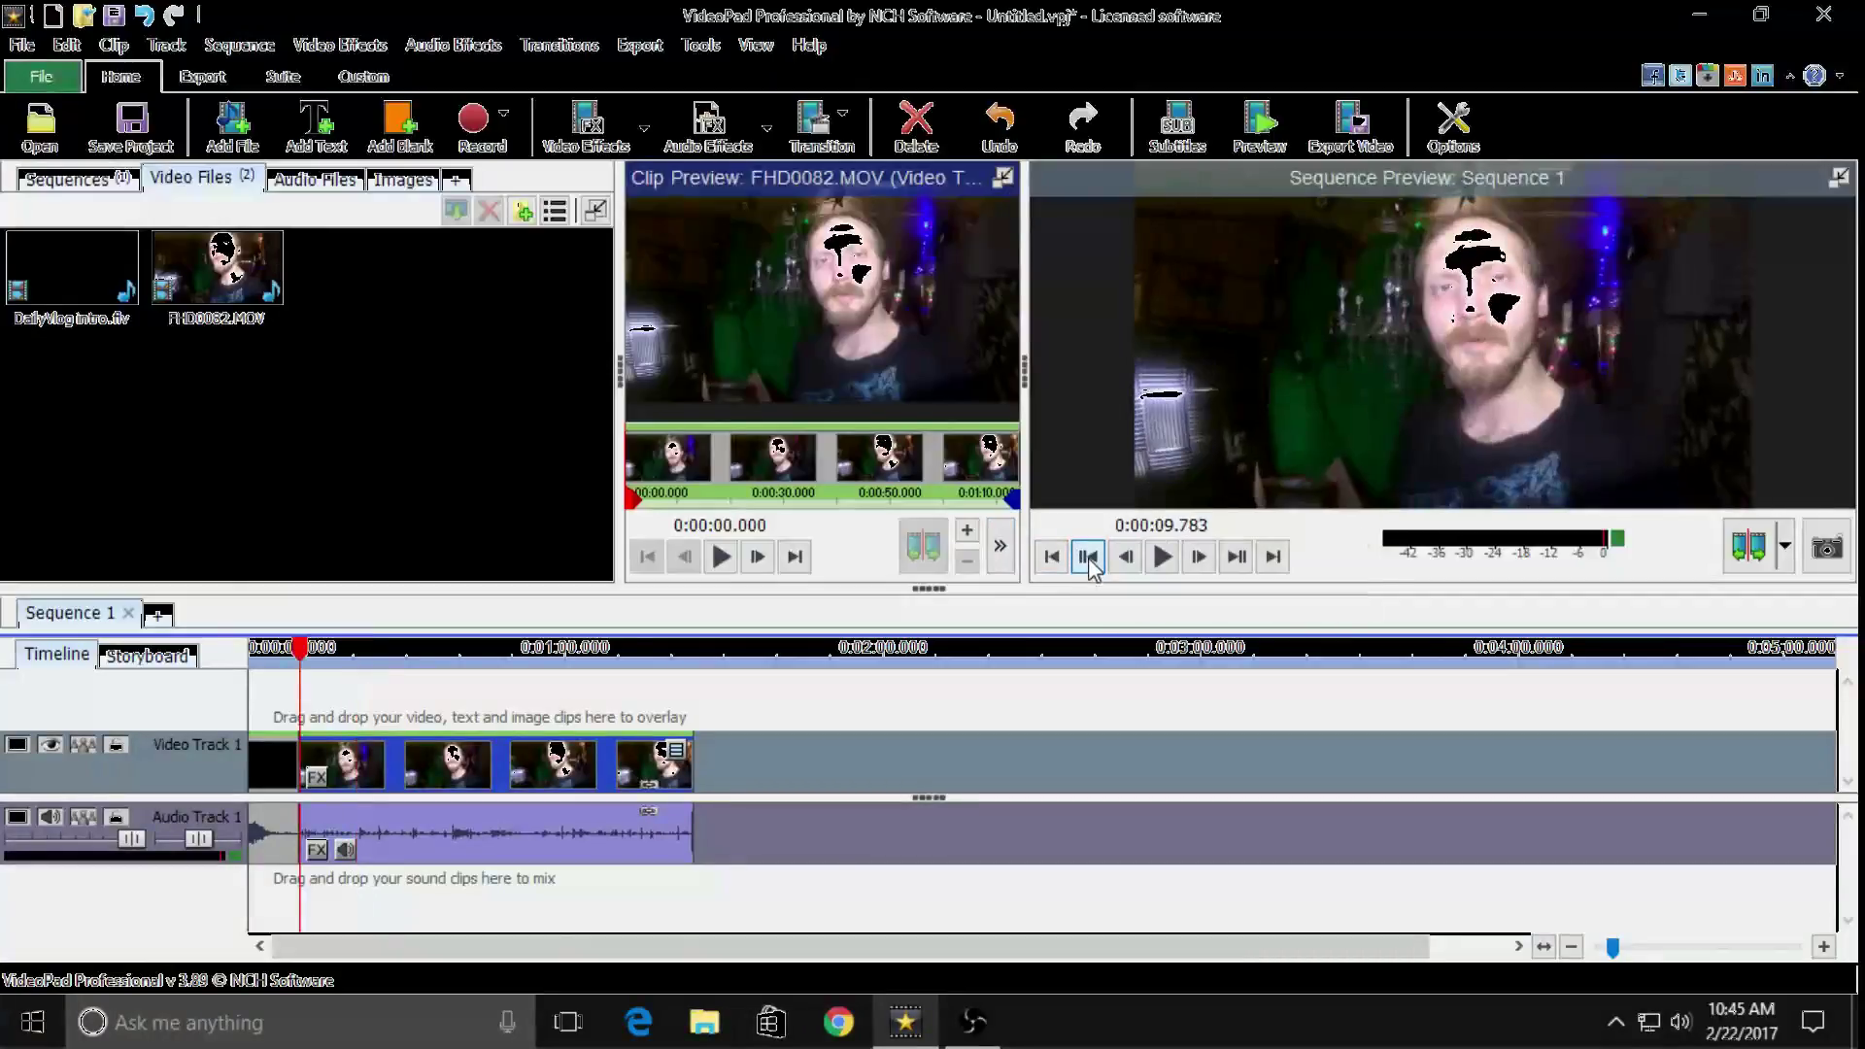
pyautogui.click(1163, 556)
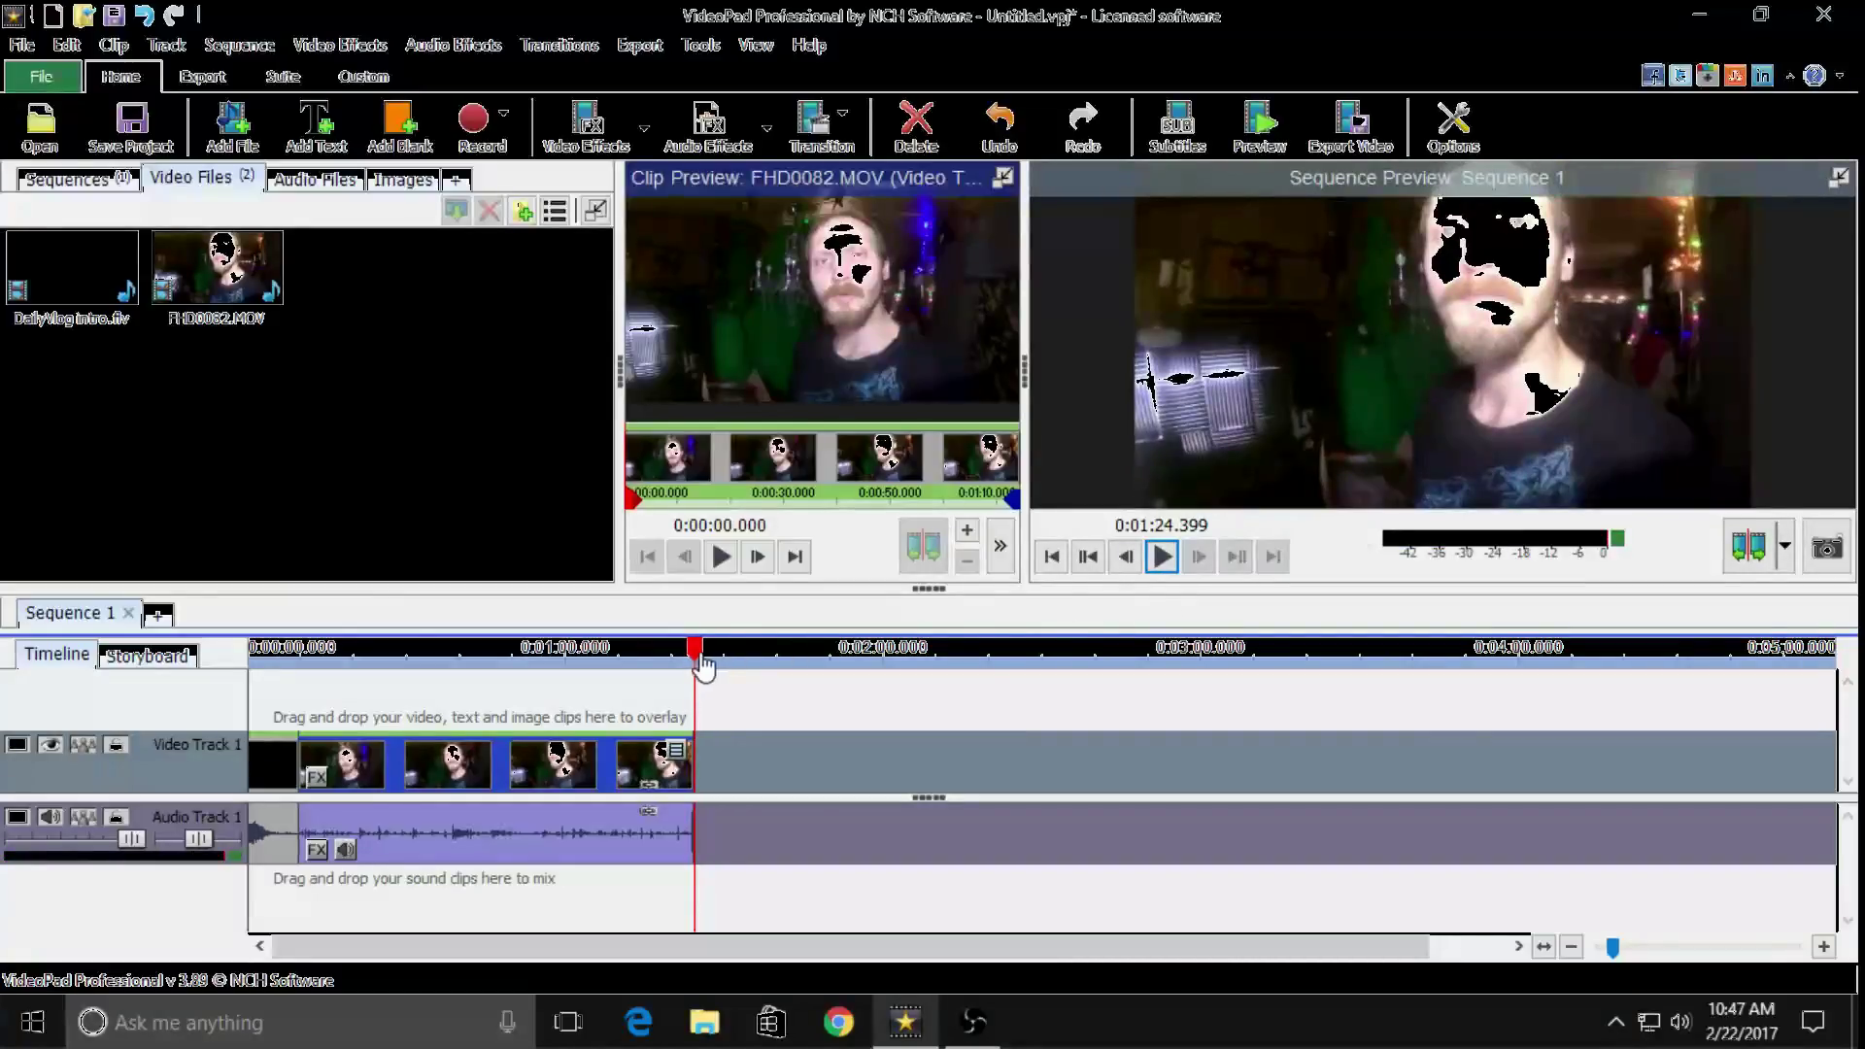
# Split all tracks at 0:01:24.042, just before the audio spike at the end of FHD0082.MOV
pyautogui.moveTo(694, 650); pyautogui.dragTo(691, 660)
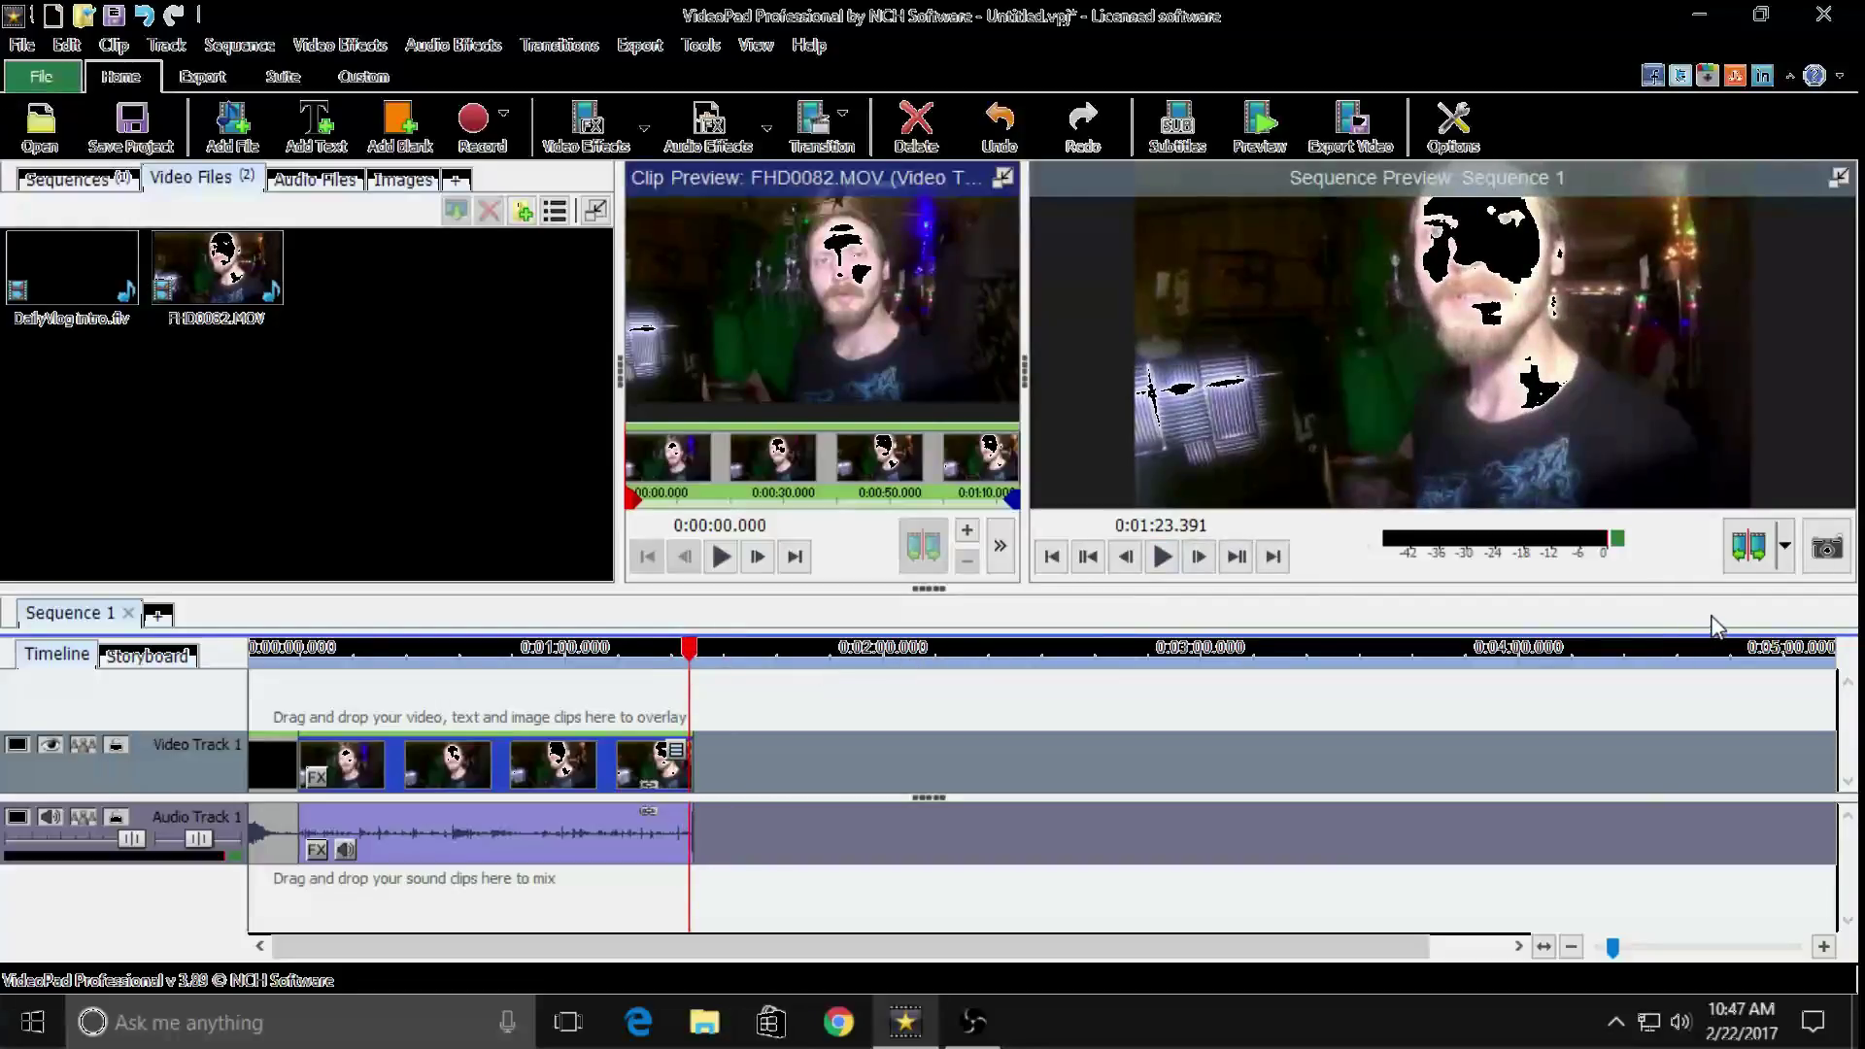
pyautogui.click(1824, 948)
pyautogui.click(1823, 948)
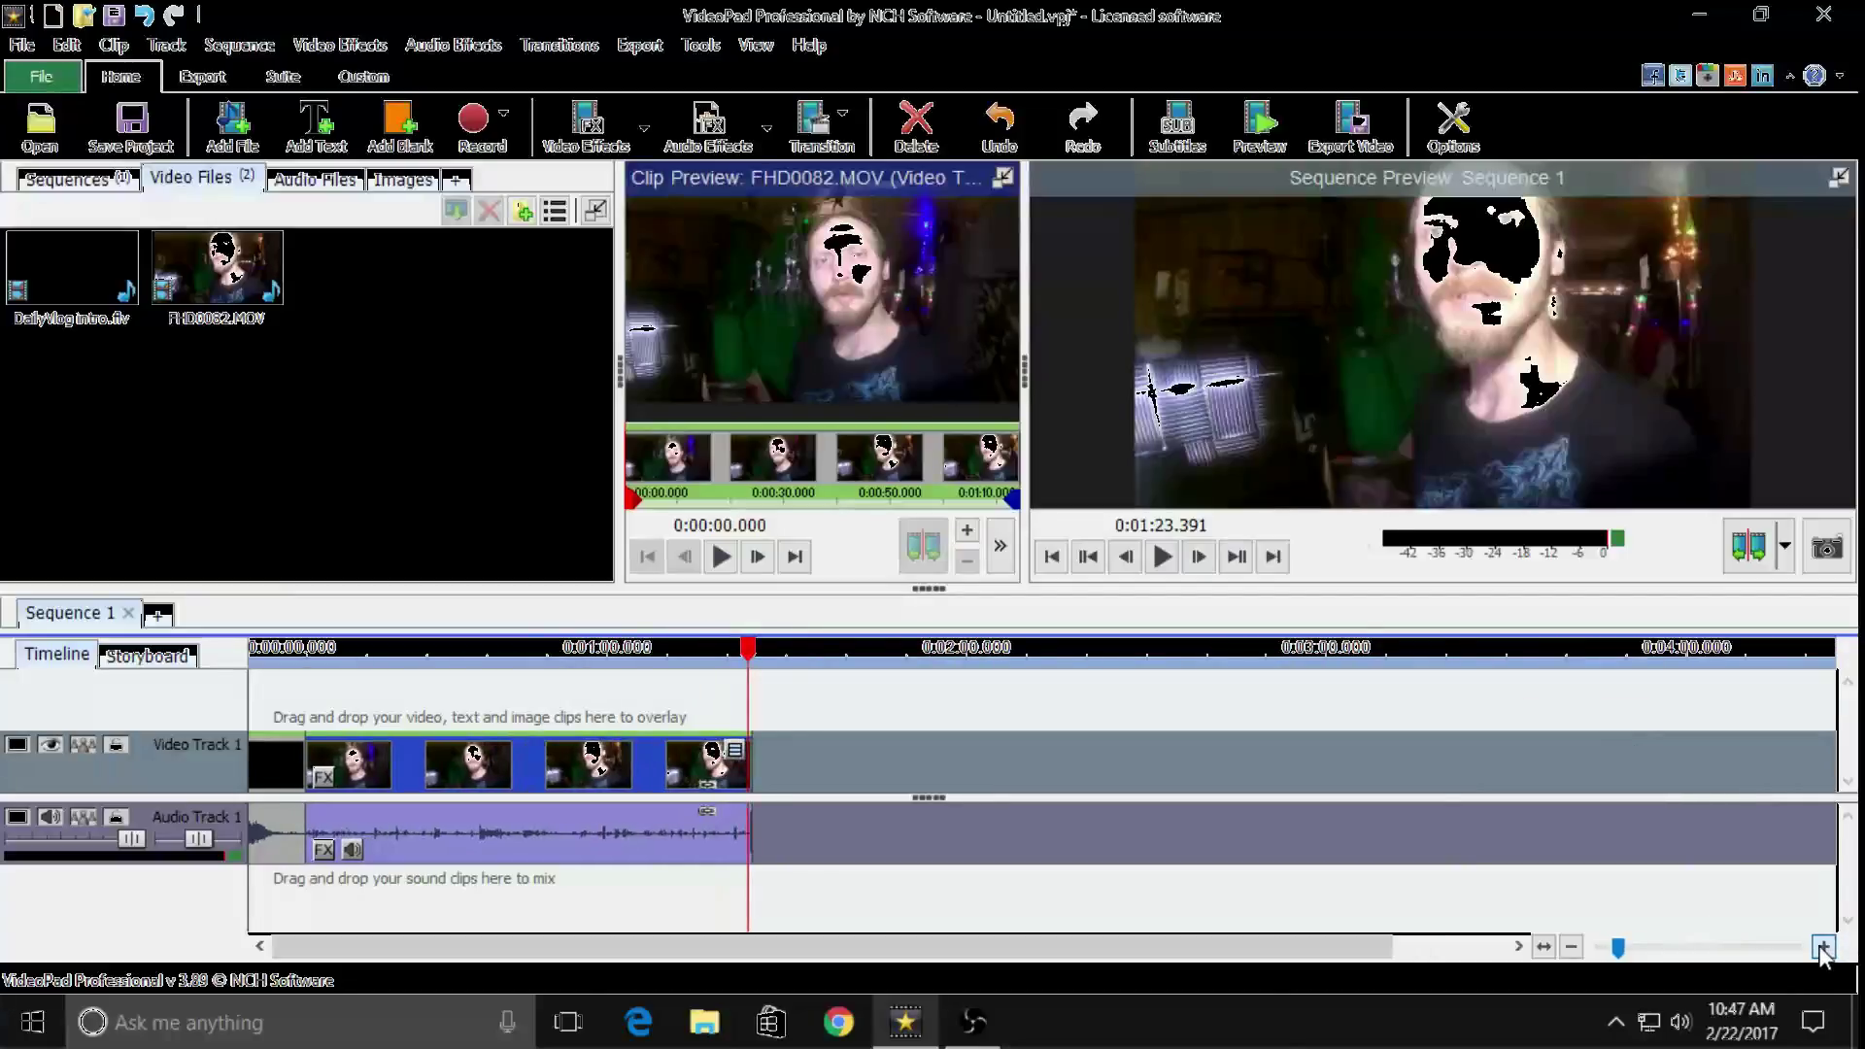
pyautogui.click(1820, 948)
pyautogui.click(1821, 948)
pyautogui.click(1820, 948)
pyautogui.click(1820, 948)
pyautogui.click(1820, 948)
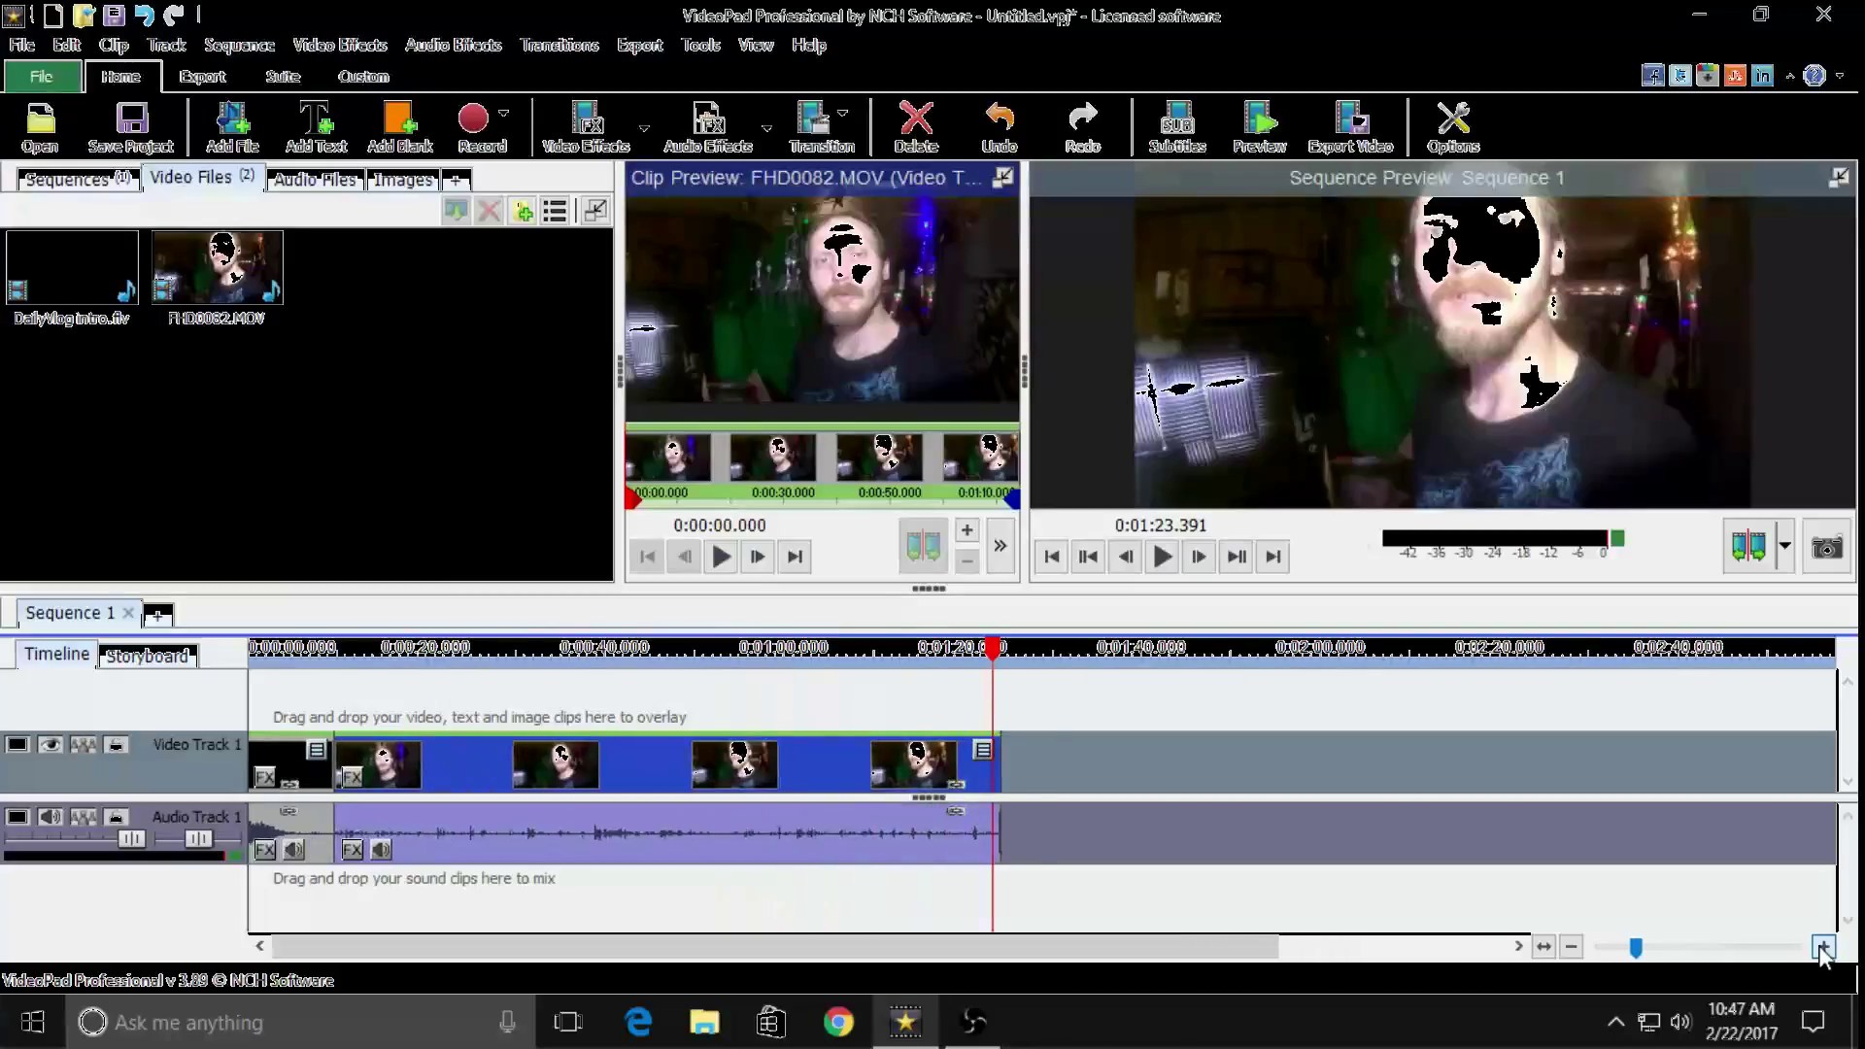
pyautogui.click(1823, 948)
pyautogui.click(1823, 948)
pyautogui.click(1823, 948)
pyautogui.click(1823, 948)
pyautogui.click(1823, 948)
pyautogui.click(1823, 948)
pyautogui.click(1823, 948)
pyautogui.click(1823, 948)
pyautogui.click(1823, 948)
pyautogui.click(1823, 948)
pyautogui.click(1823, 948)
pyautogui.click(1823, 948)
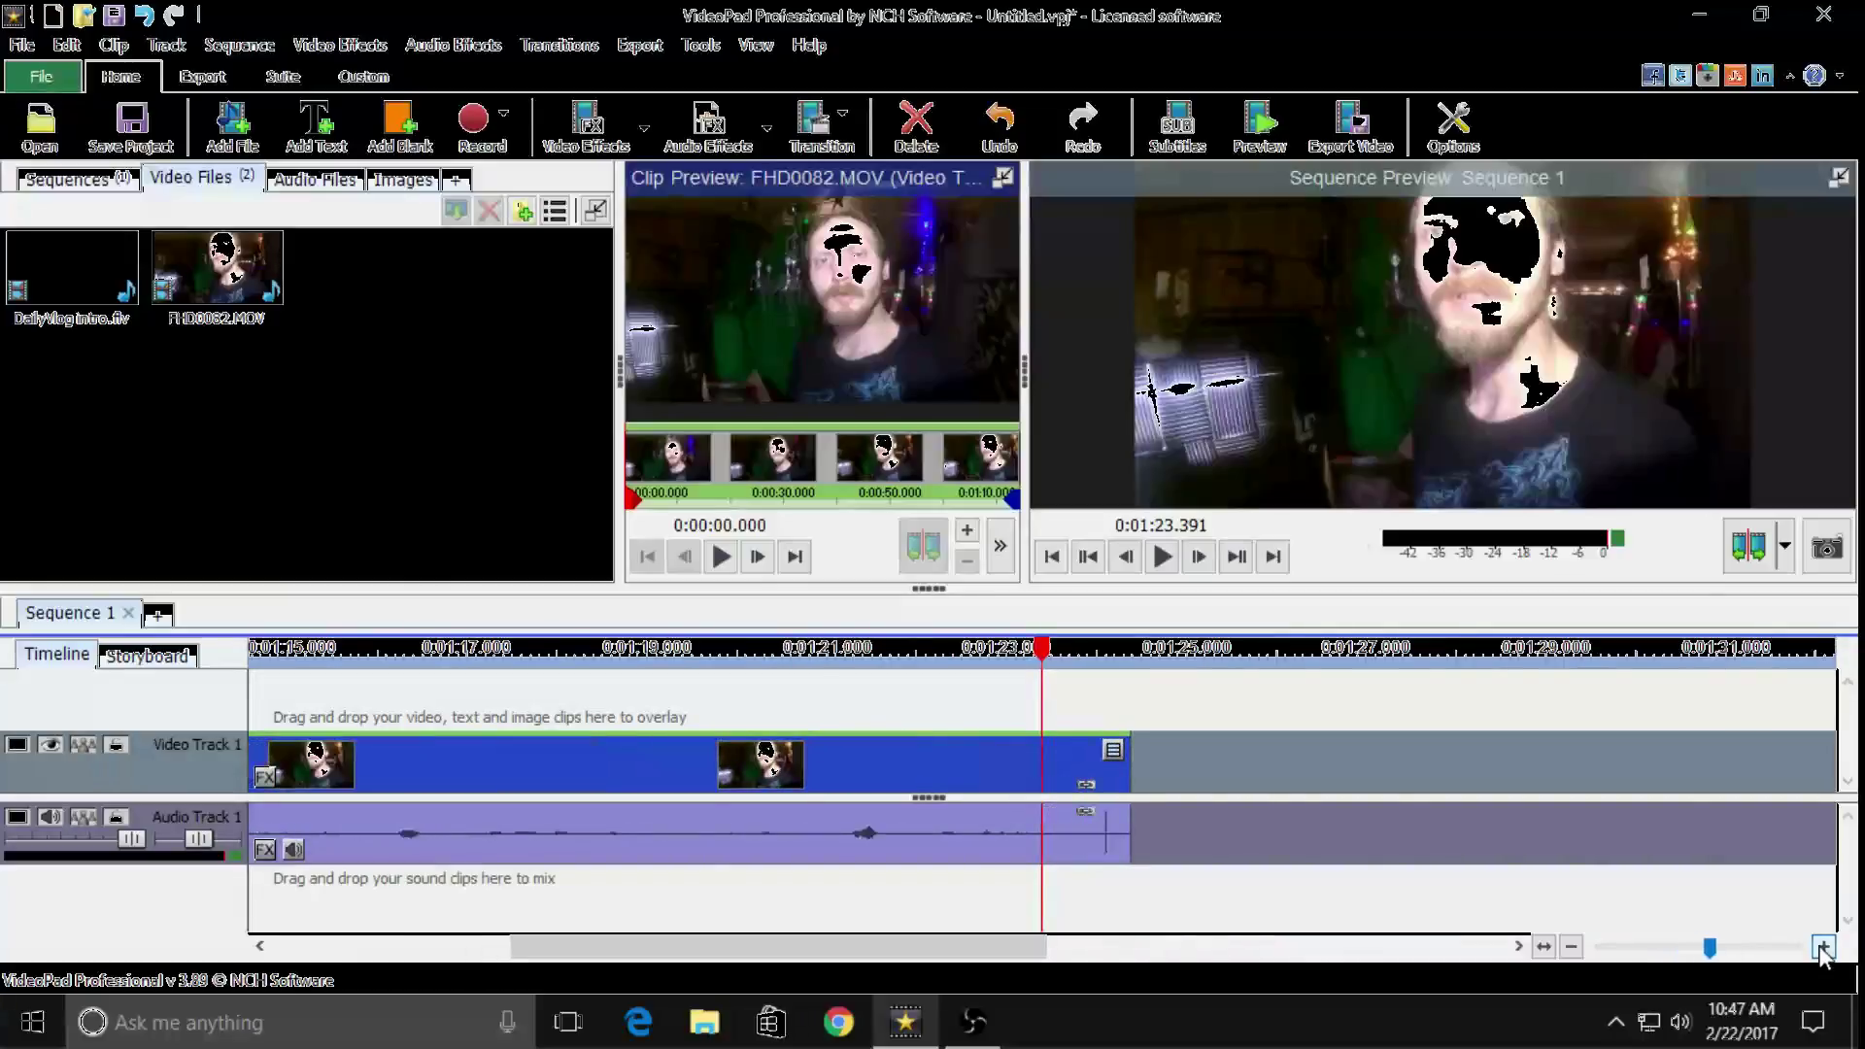
pyautogui.click(1823, 948)
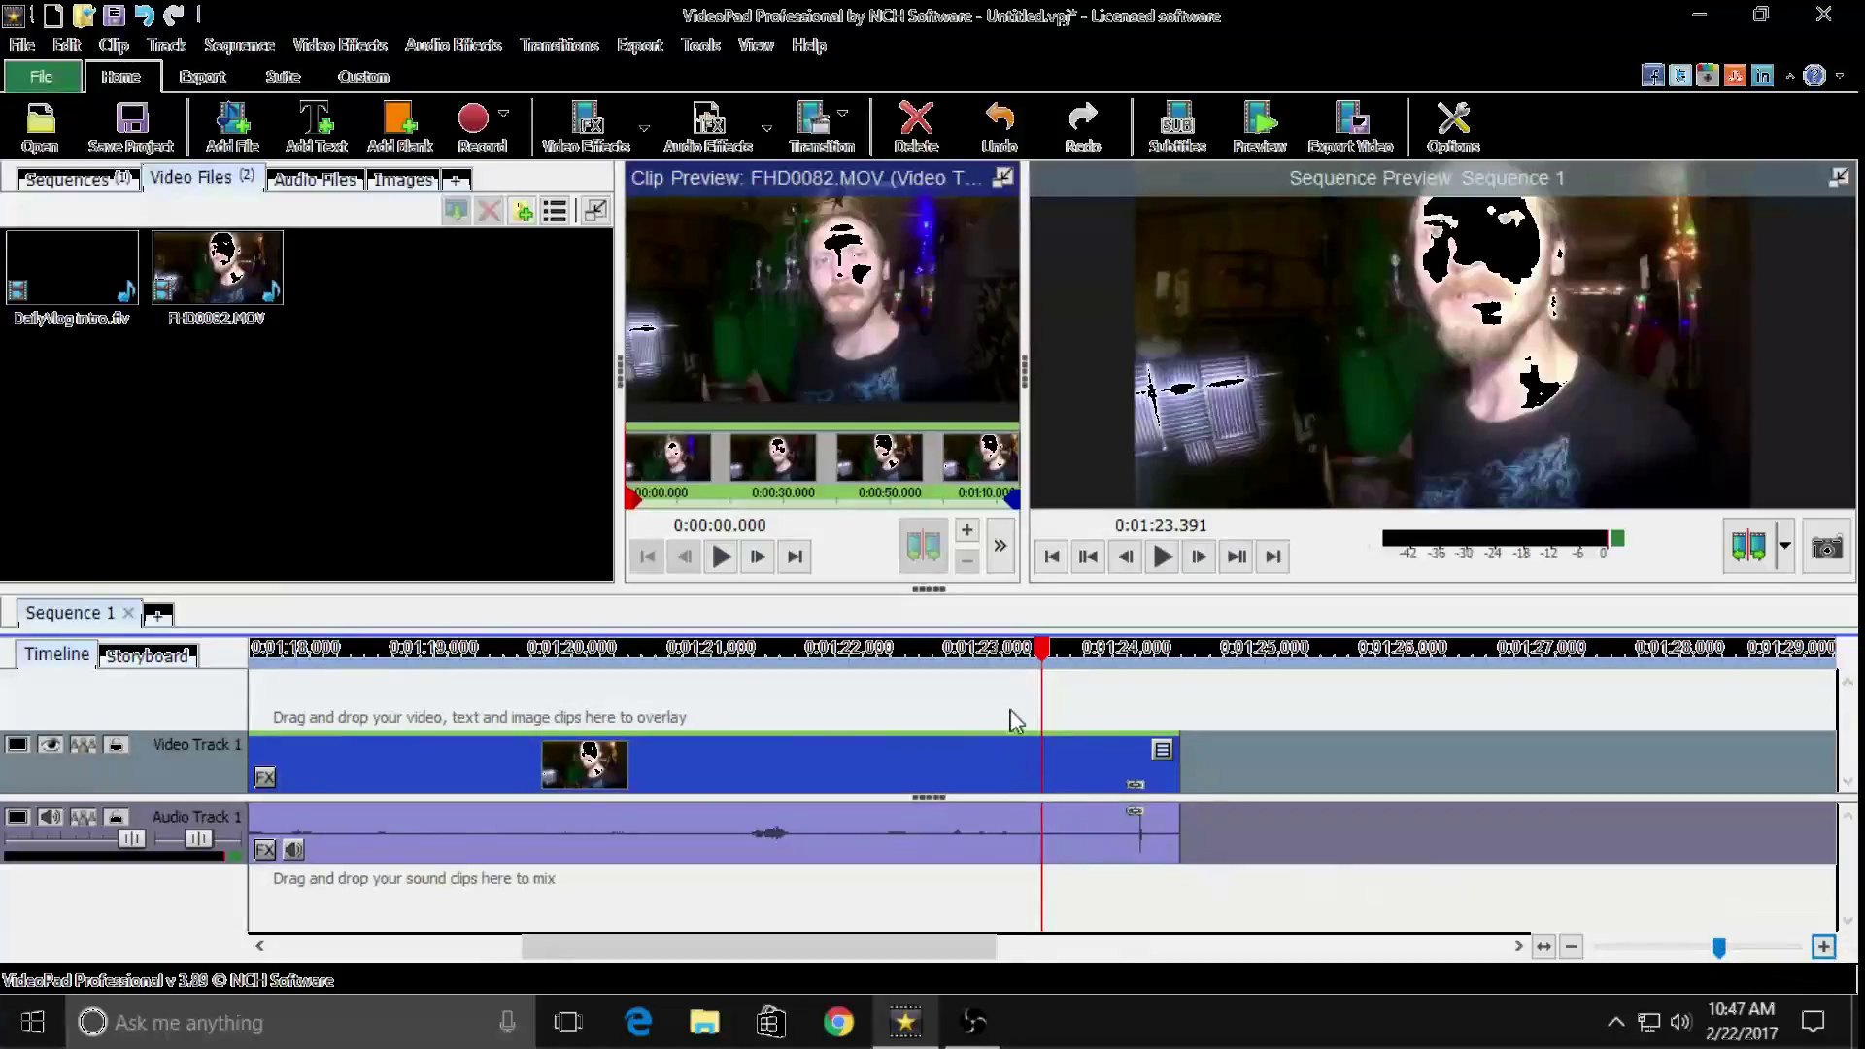
pyautogui.moveTo(1045, 668); pyautogui.dragTo(1136, 669)
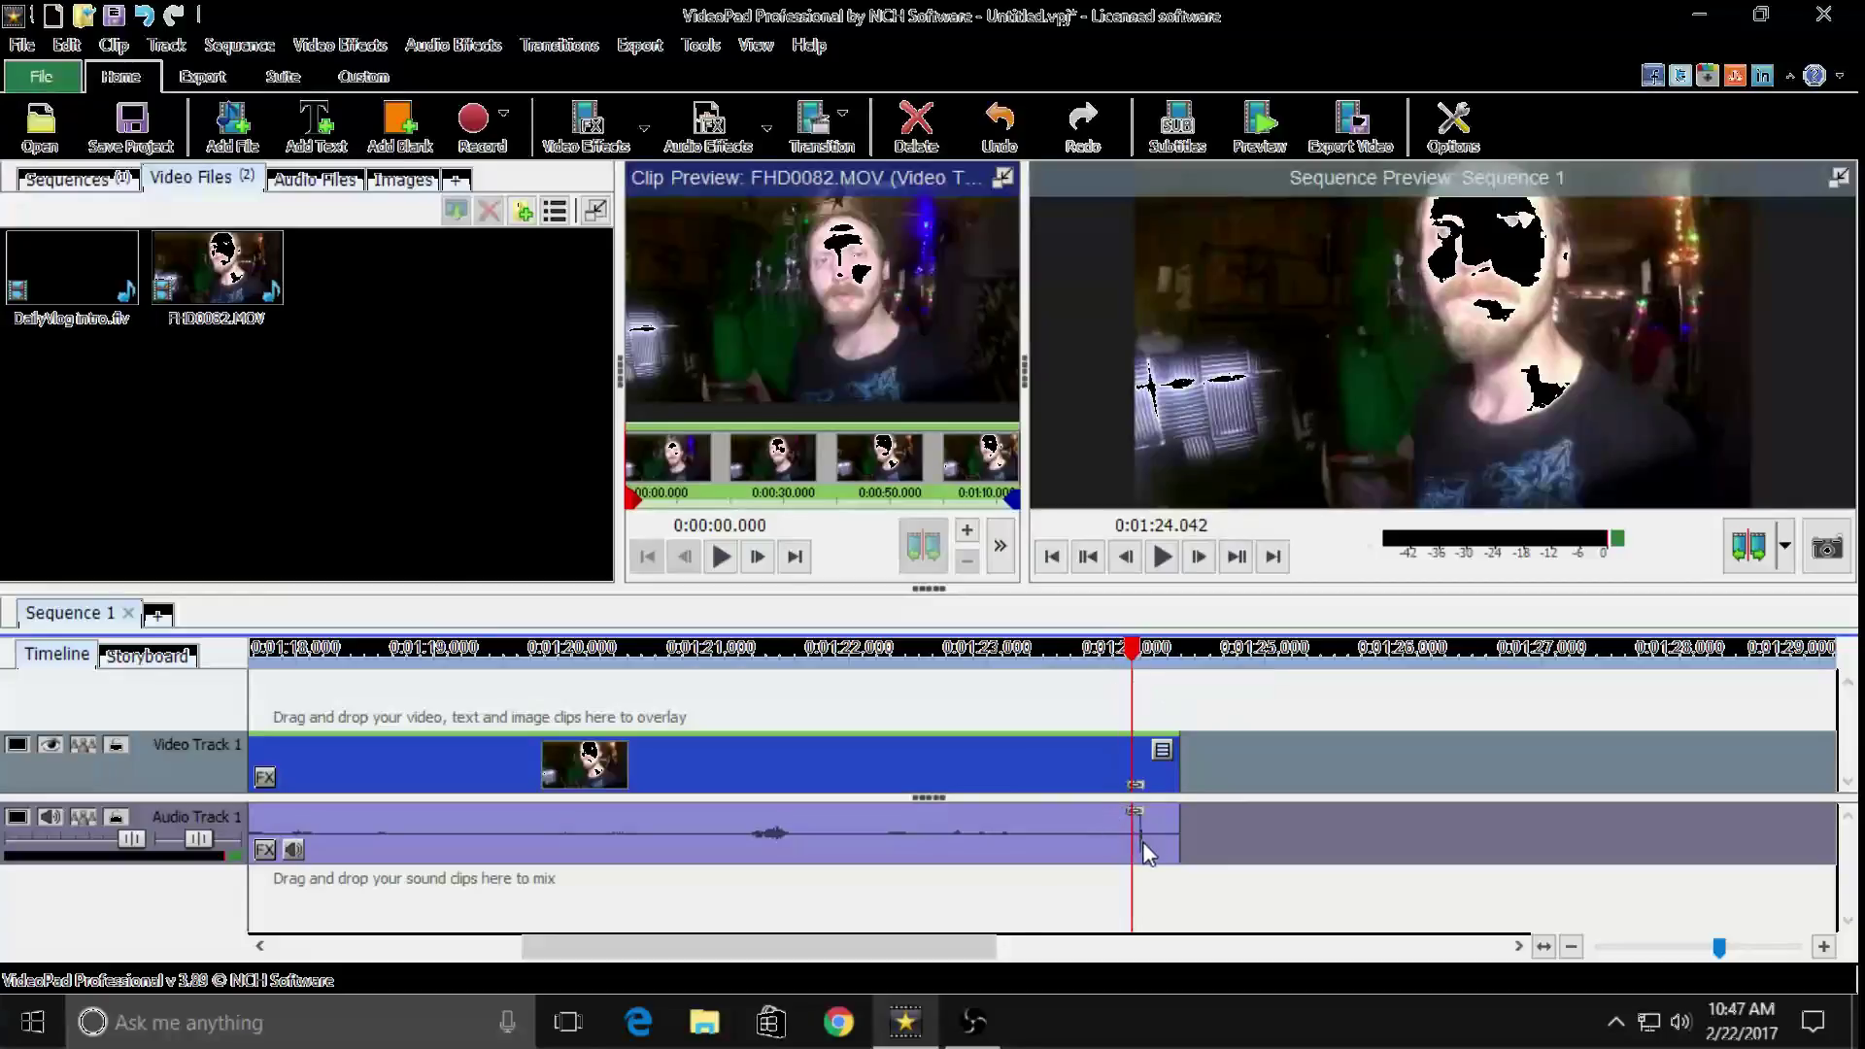
pyautogui.click(1746, 549)
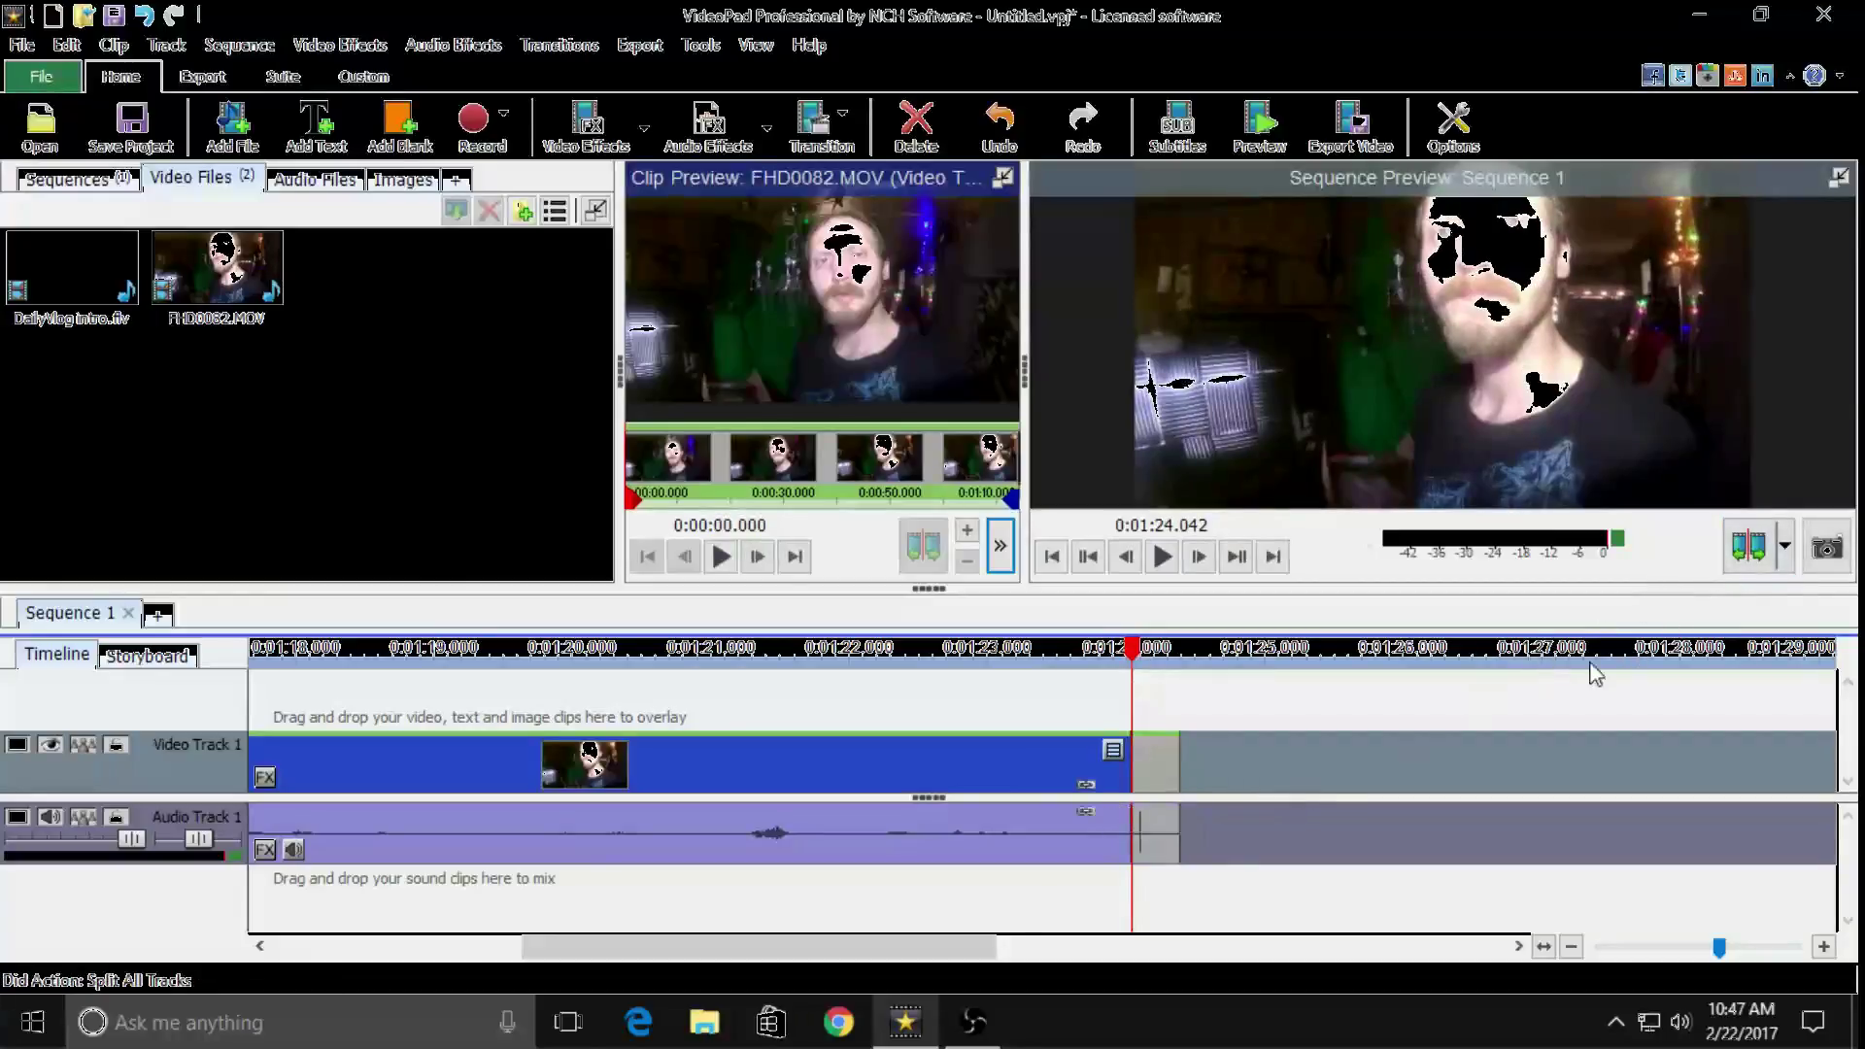
pyautogui.click(1785, 549)
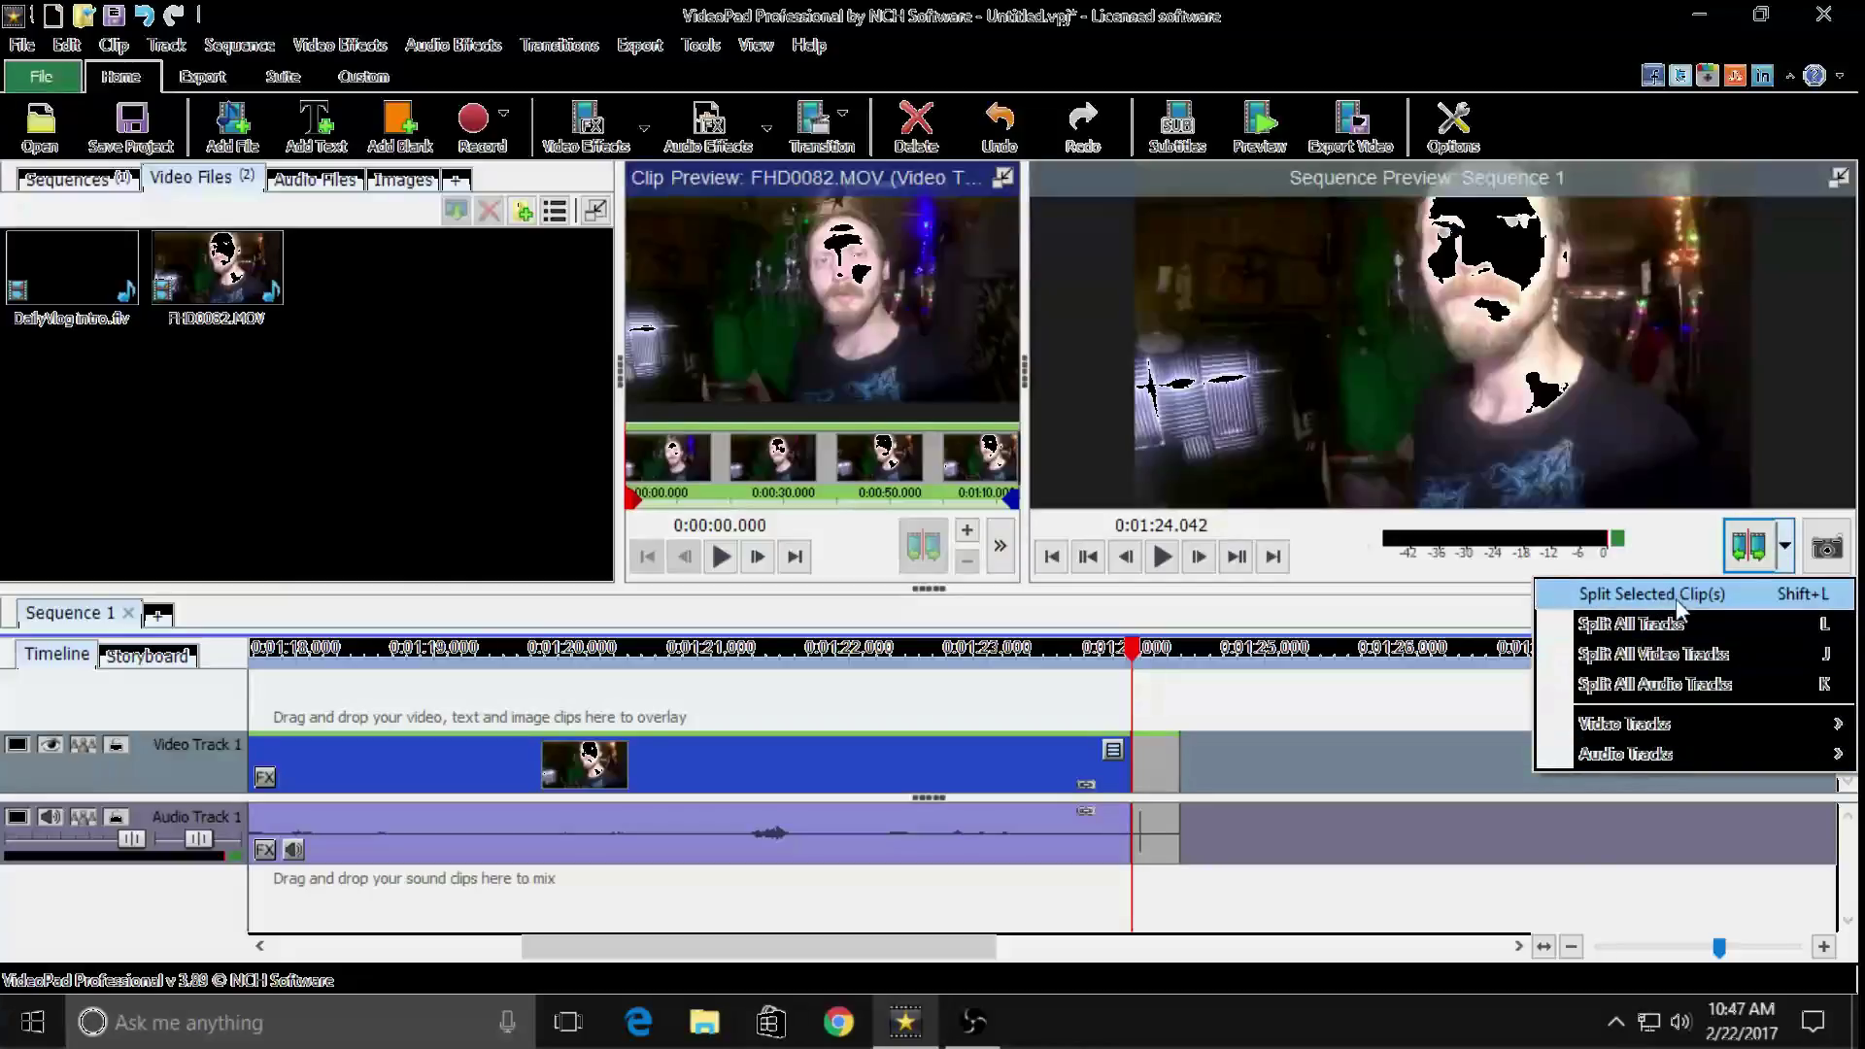
pyautogui.moveTo(1672, 726)
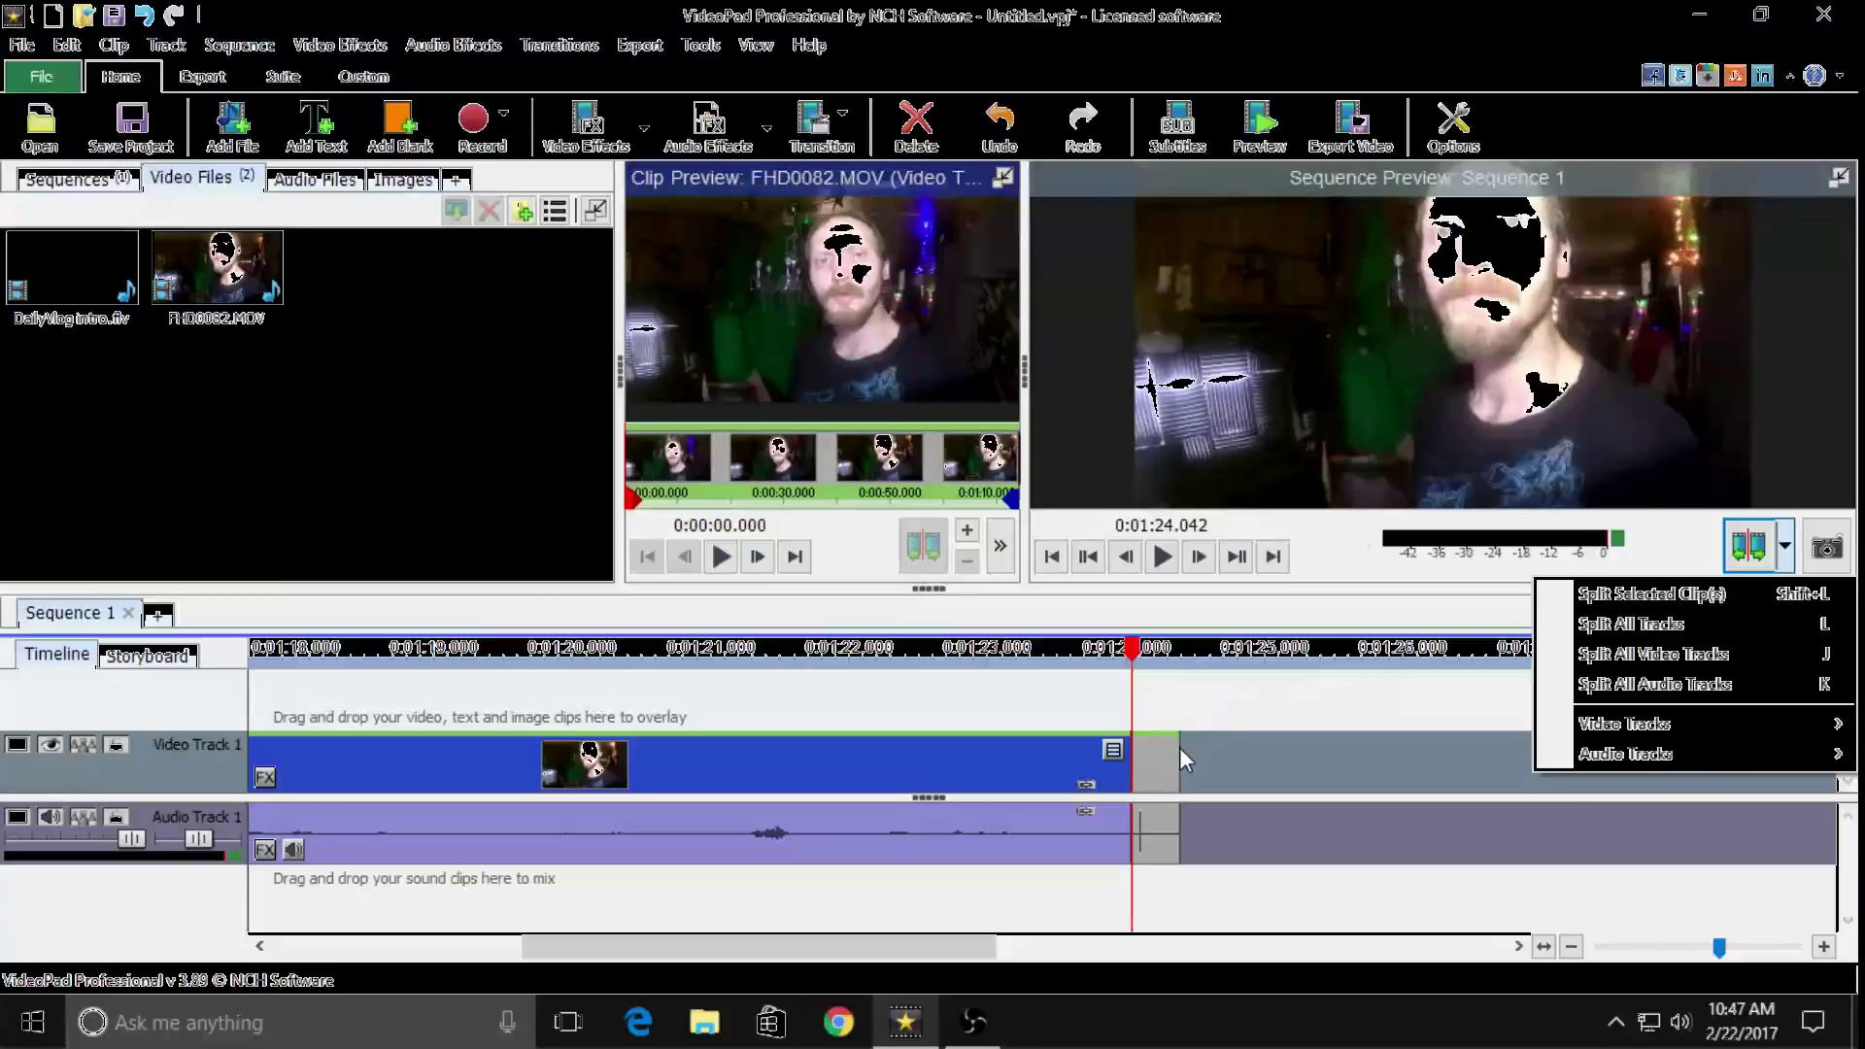
pyautogui.click(1484, 710)
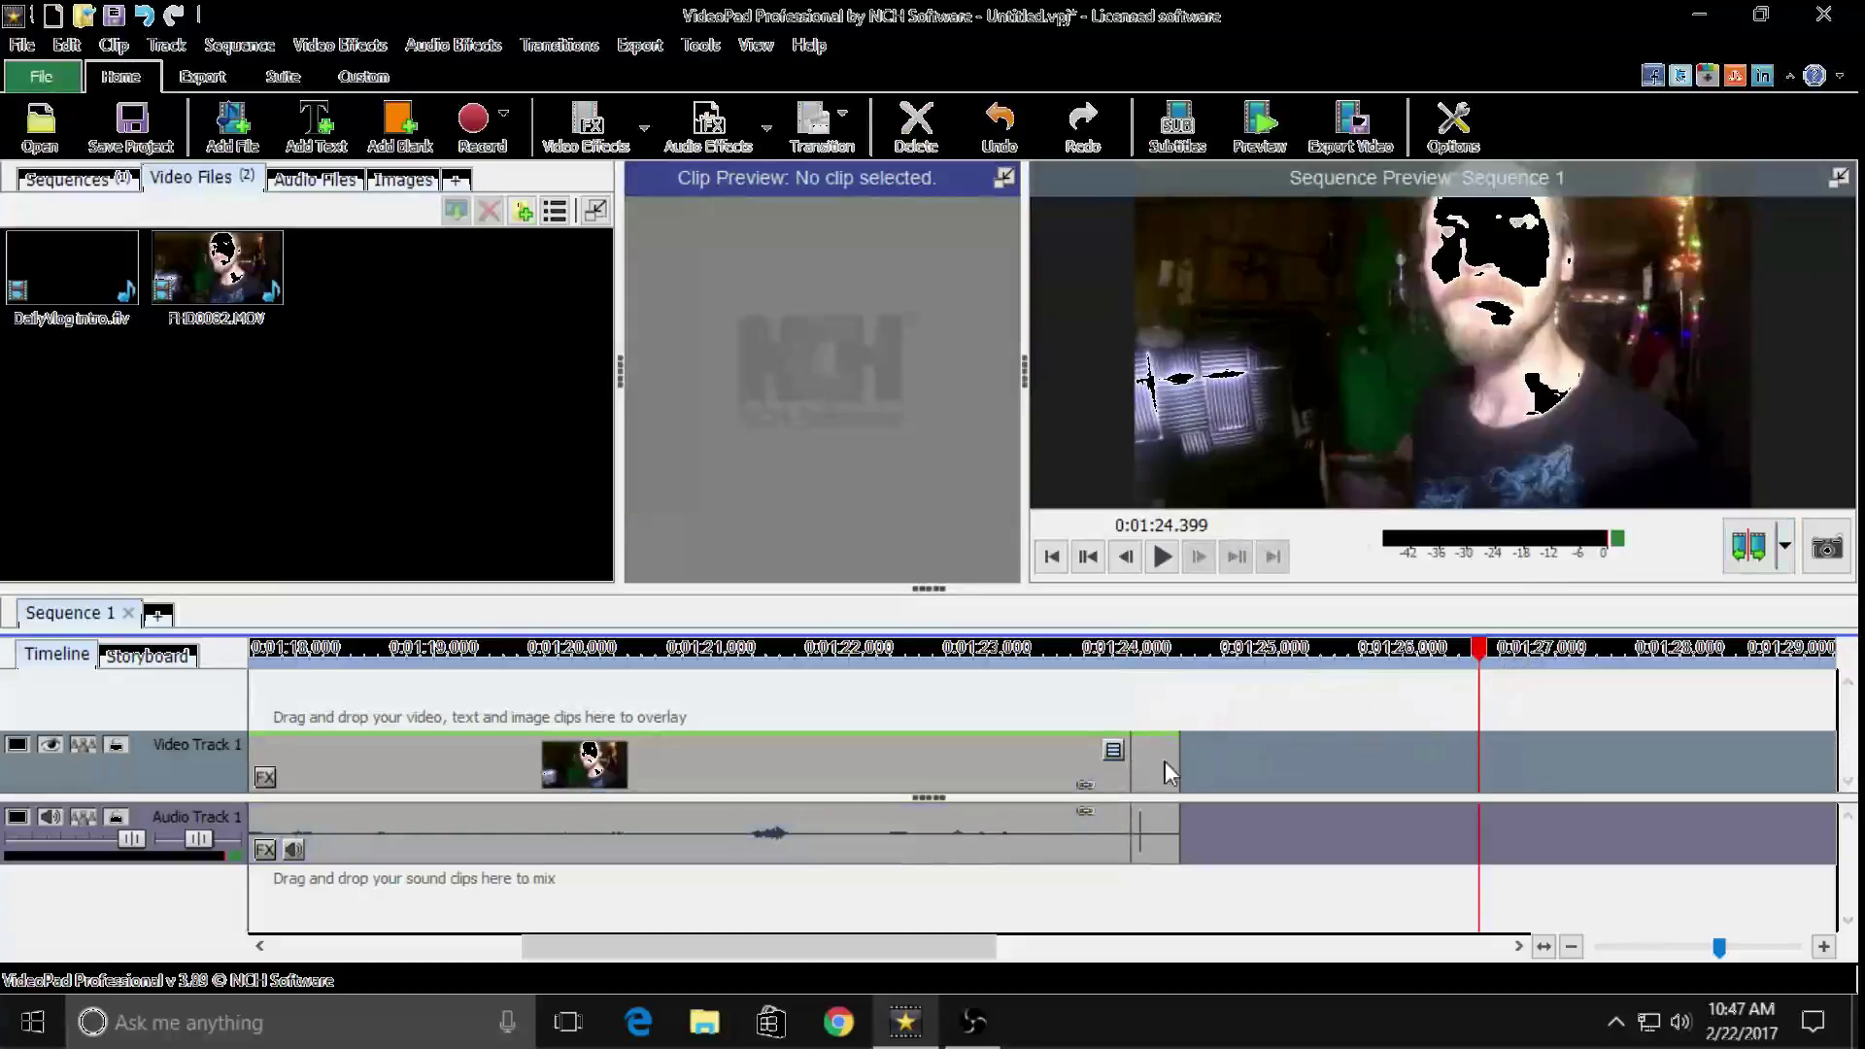
# Delete the short split-off piece at the end of FHD0082.MOV and move the playhead back to about 0:01:23
pyautogui.click(1128, 680)
pyautogui.click(1152, 773)
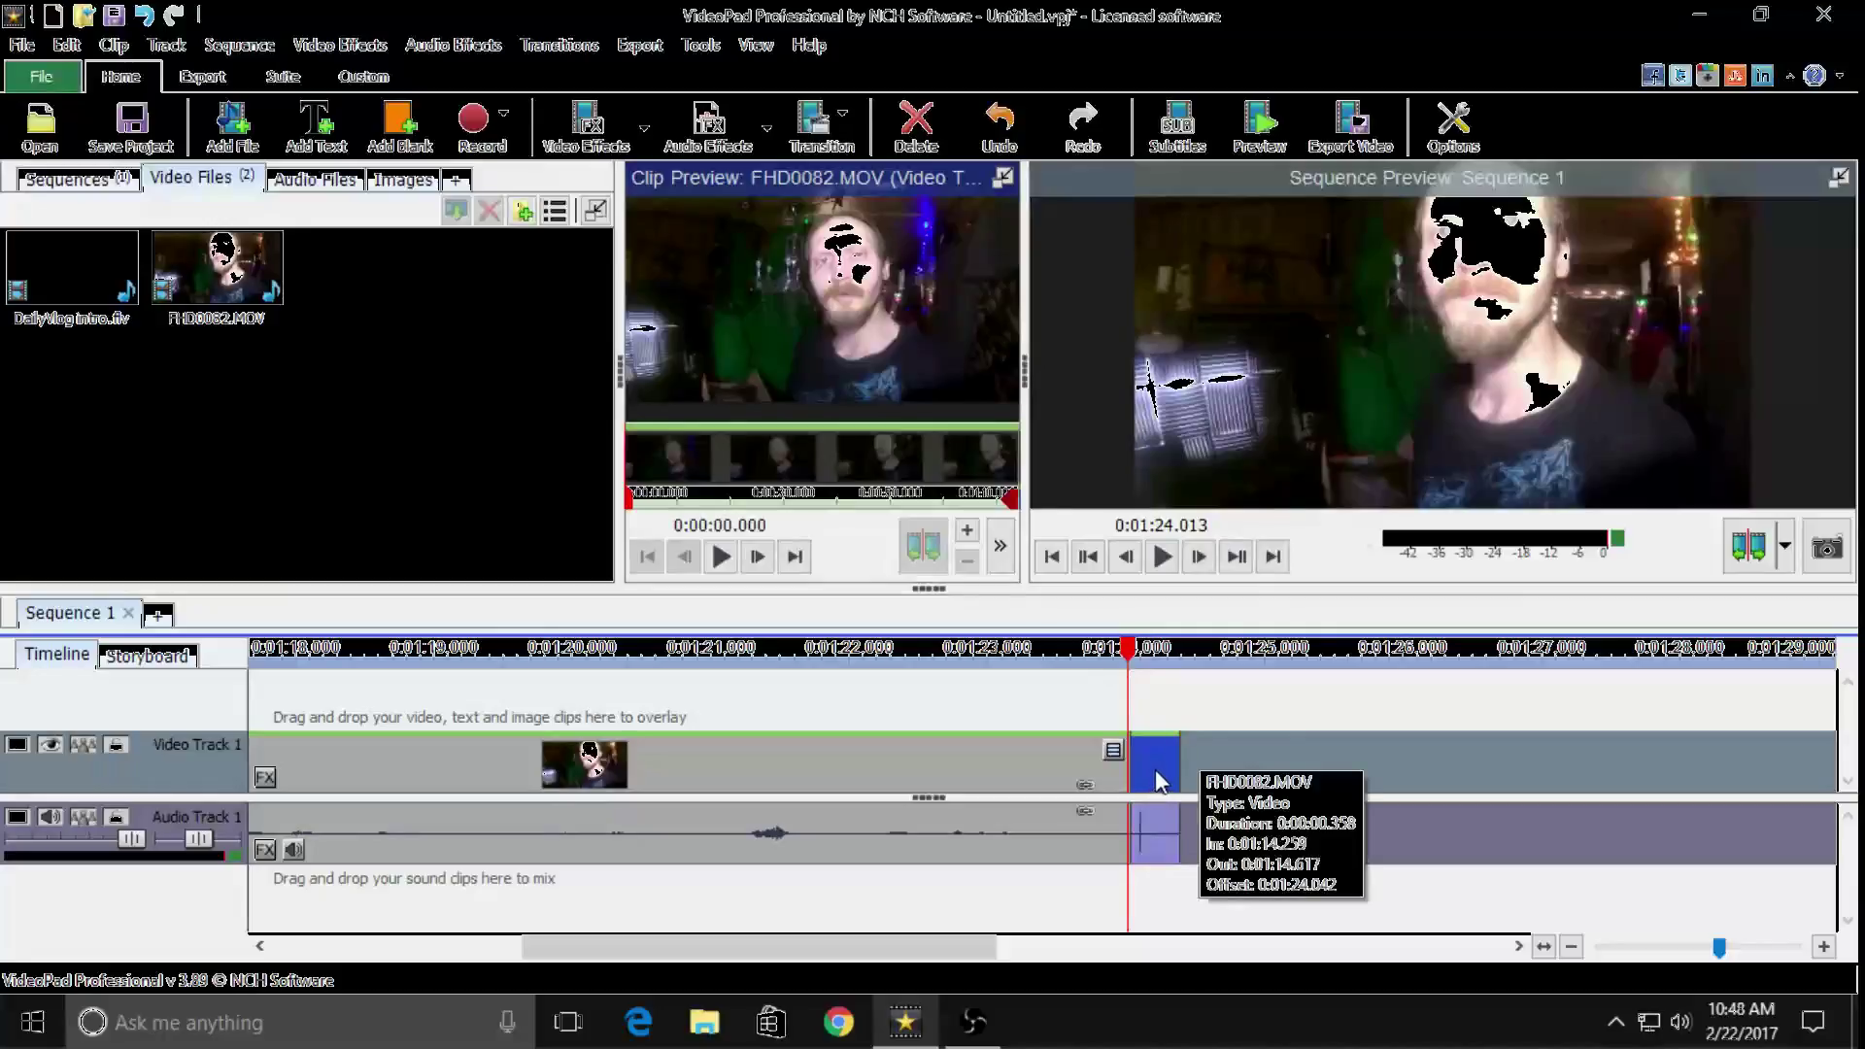
pyautogui.press('Delete')
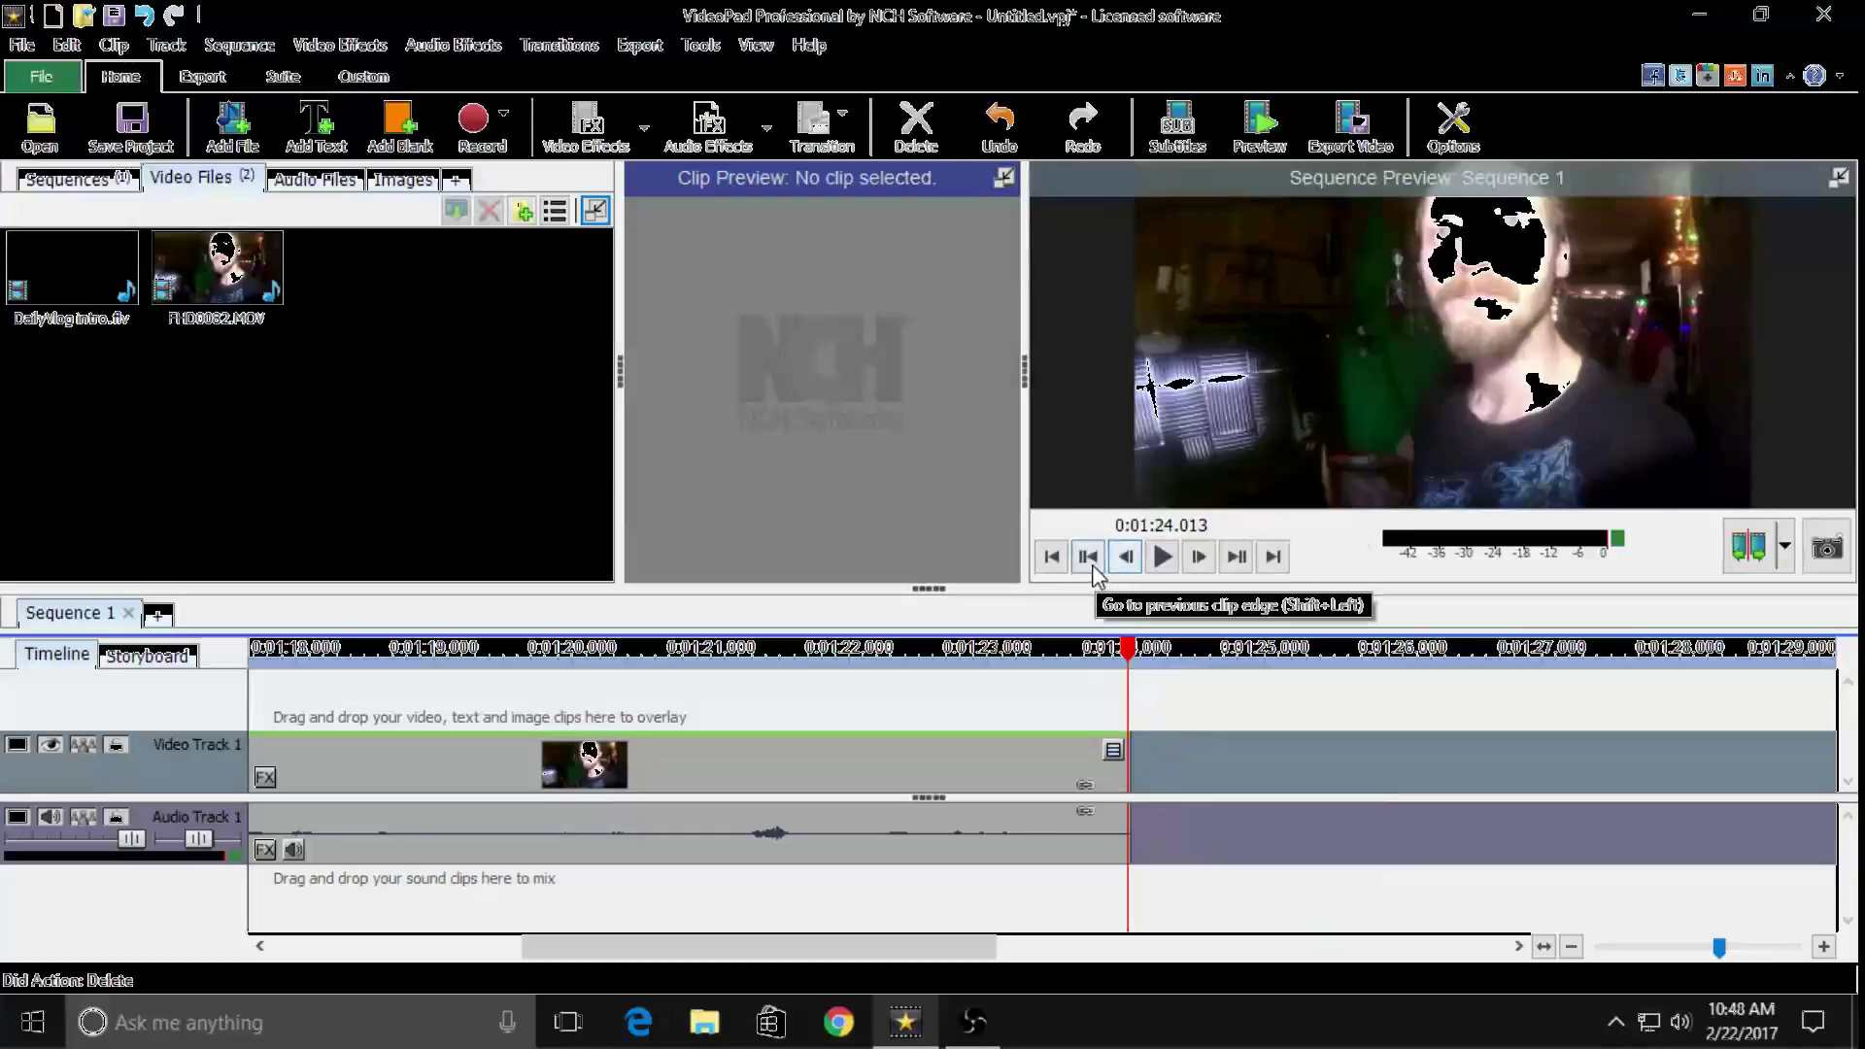
pyautogui.click(983, 655)
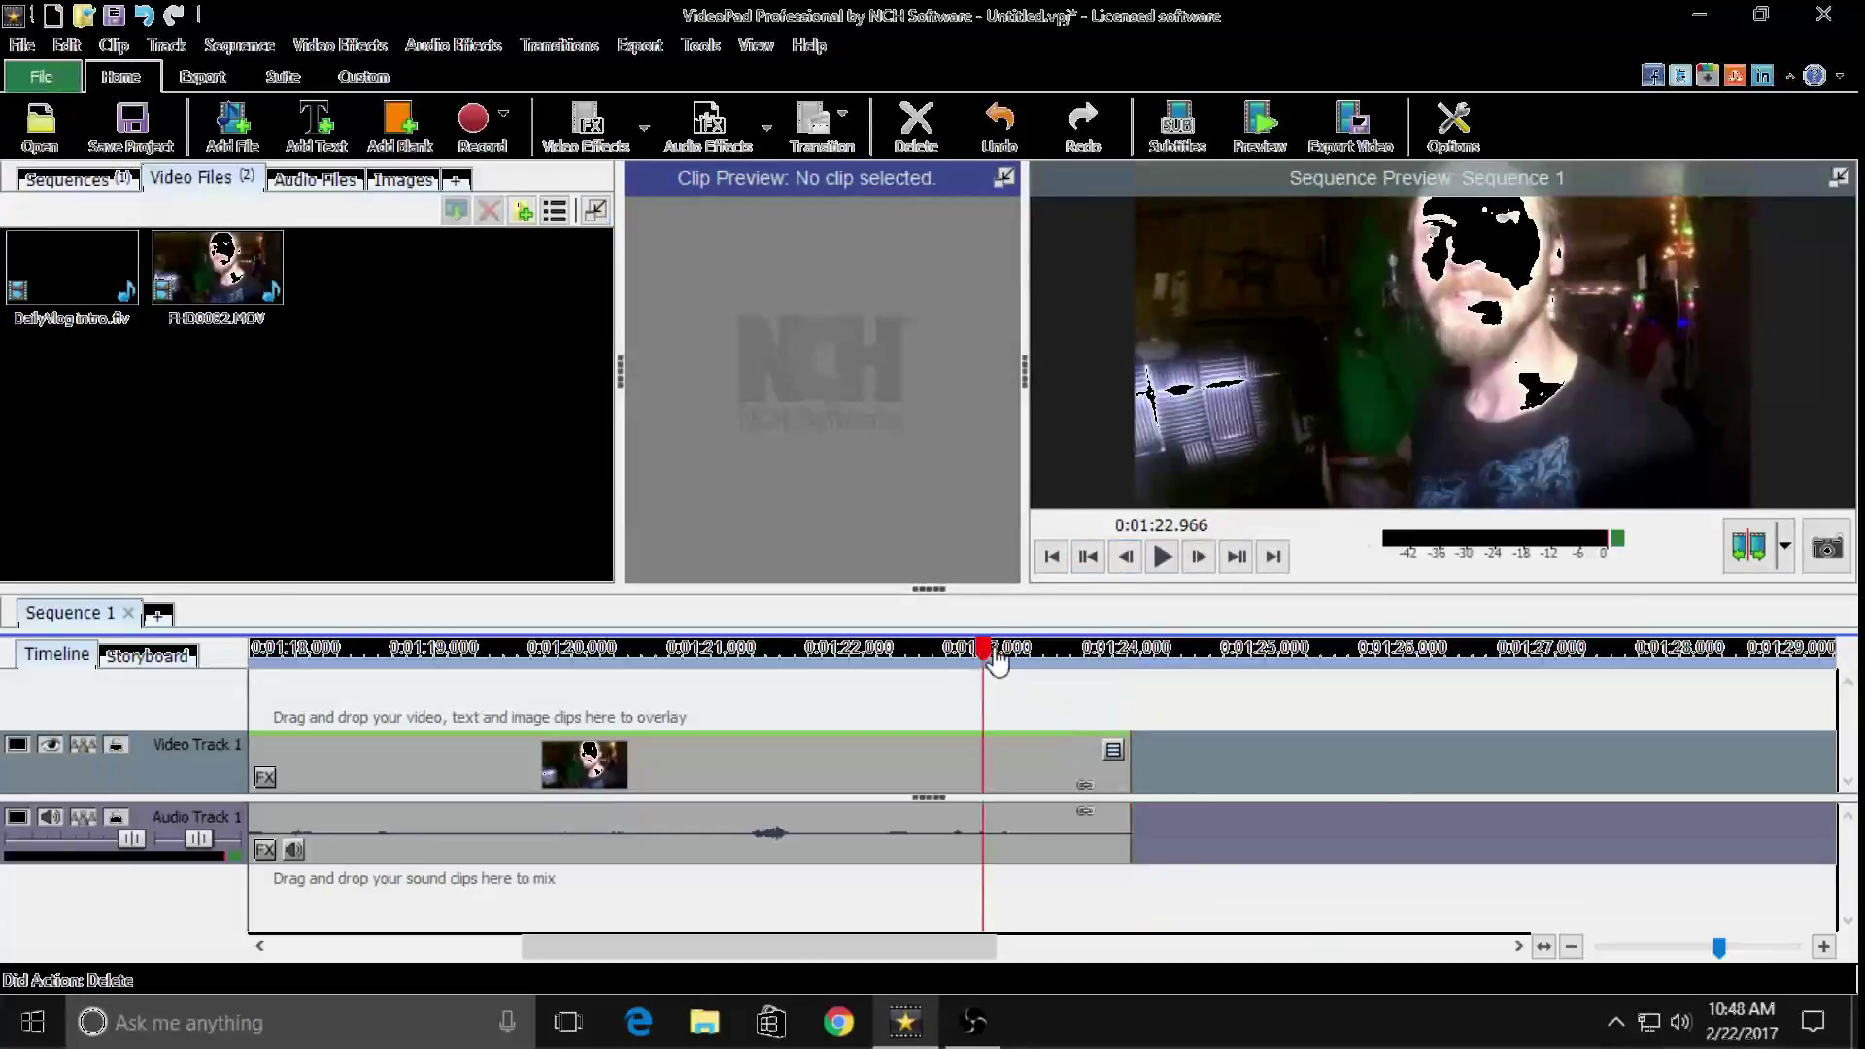
# Play the trimmed end of FHD0082.MOV in the sequence preview, once from about 0:01:23 and once from about 0:01:18
pyautogui.click(1159, 563)
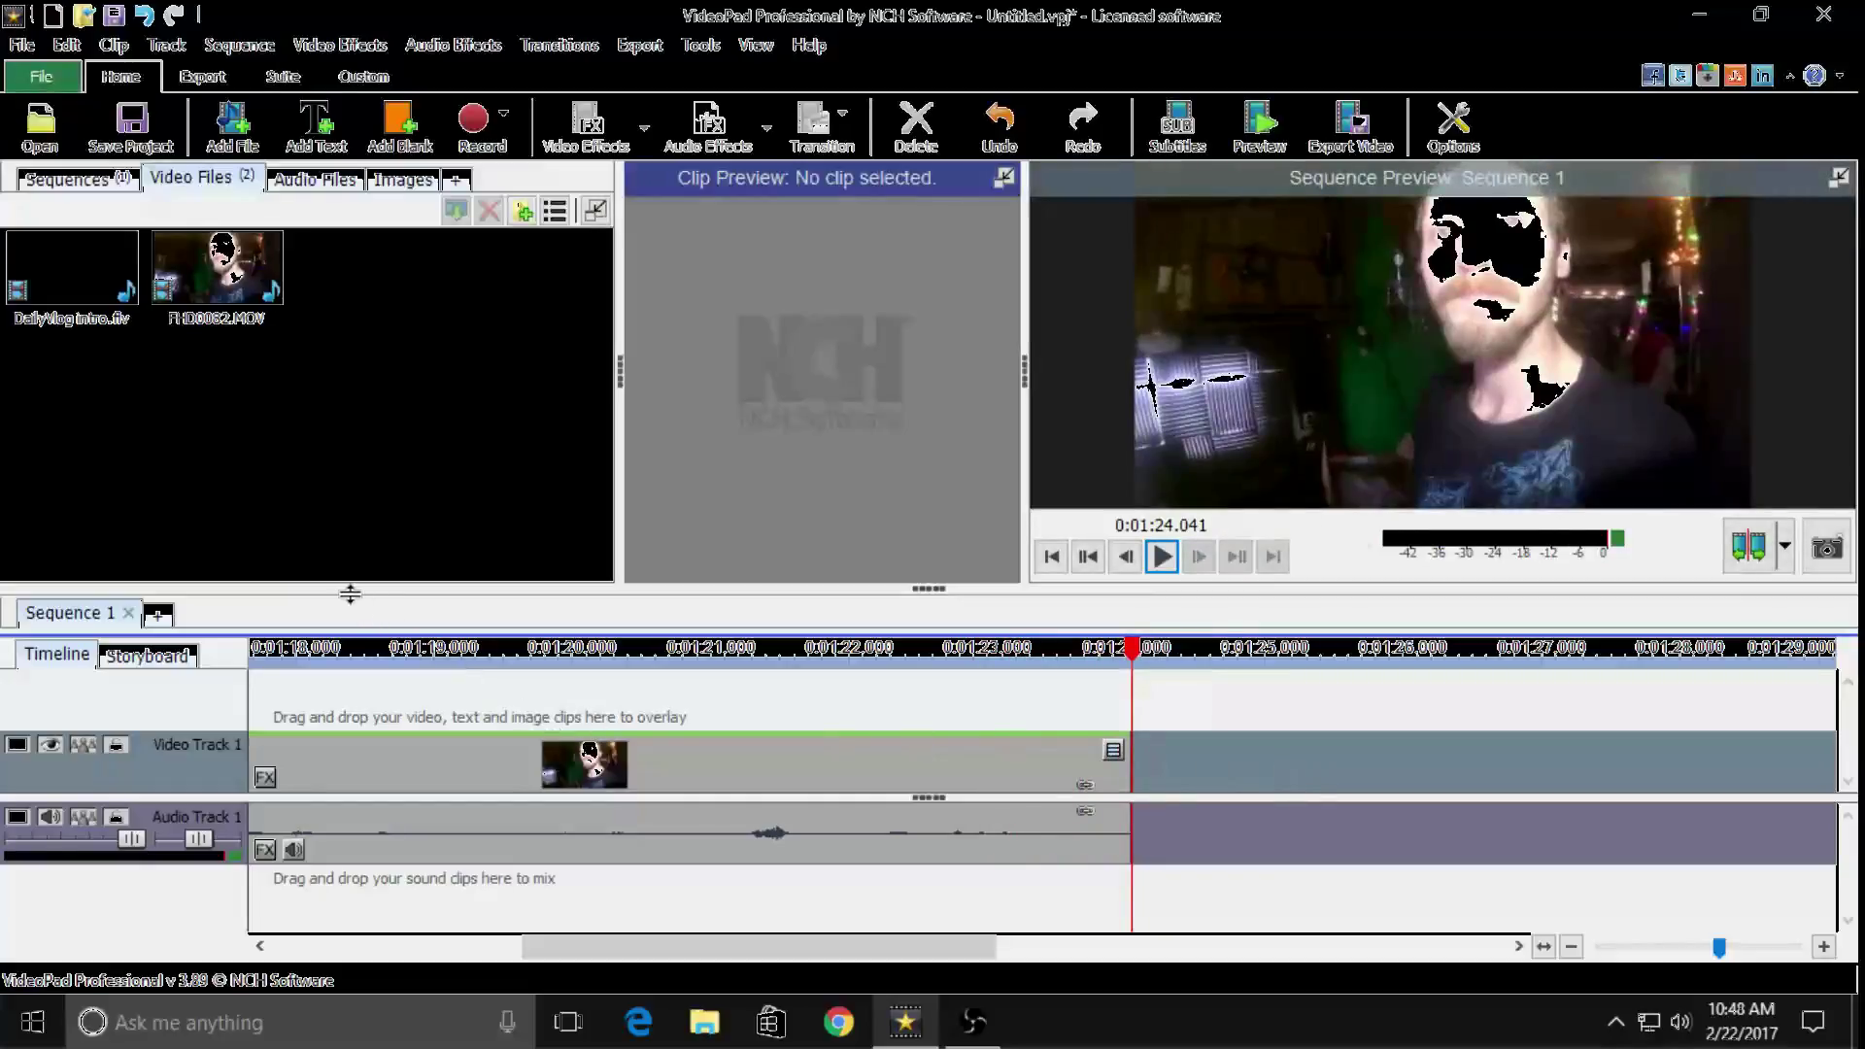
pyautogui.click(330, 656)
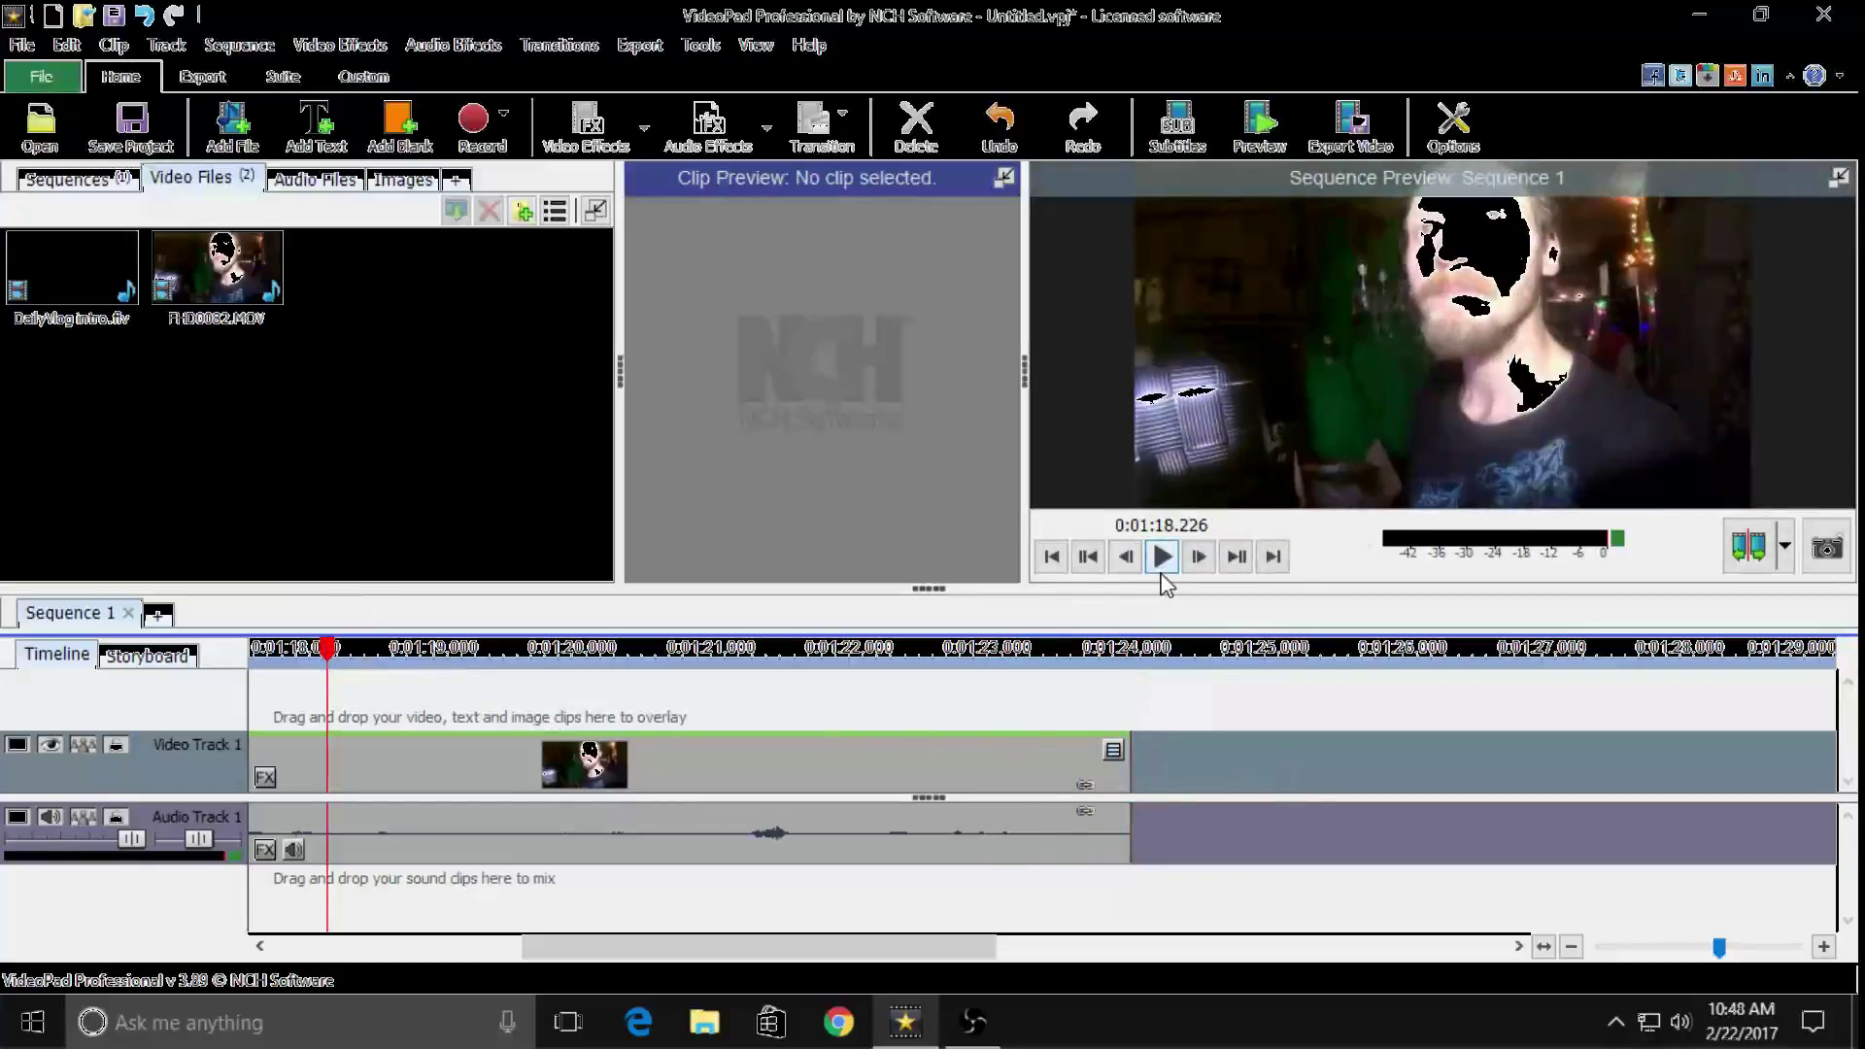
pyautogui.click(1162, 558)
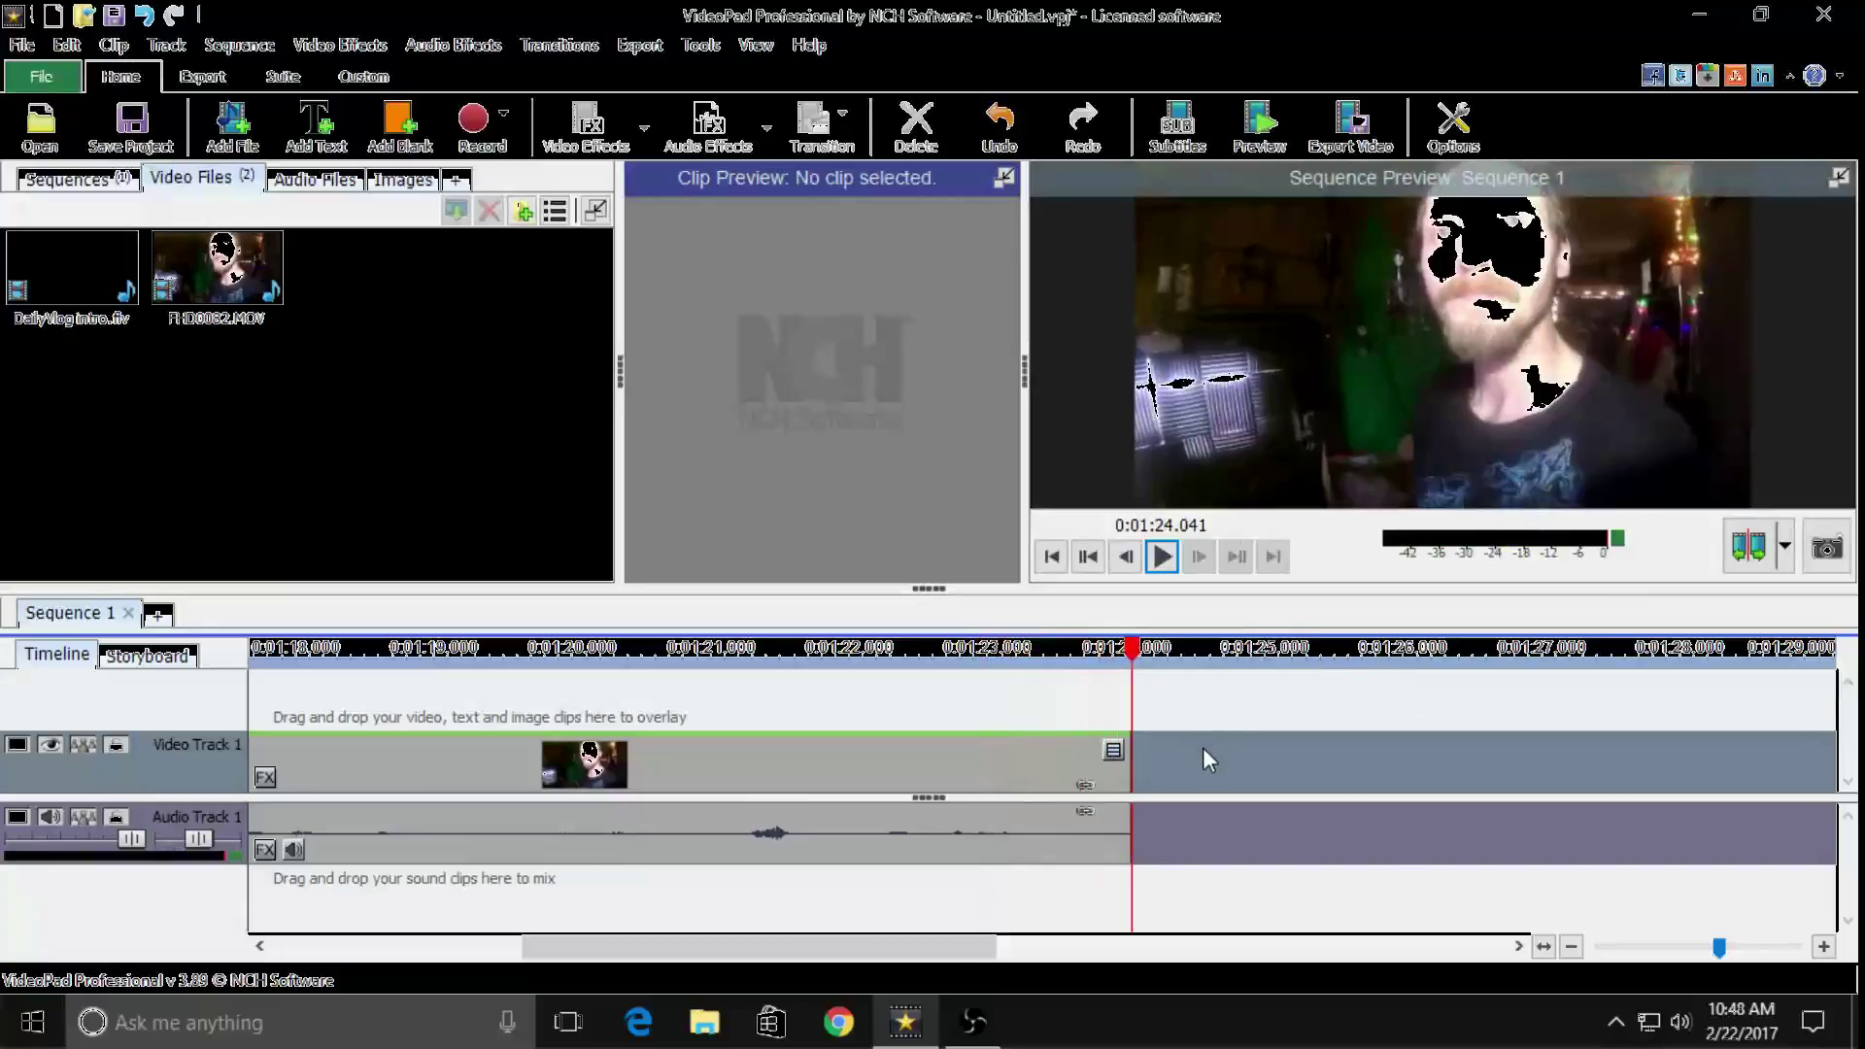
# Apply a Fade transition to the end of FHD0082.MOV on Video Track 1 and check its duration setting
pyautogui.click(1113, 753)
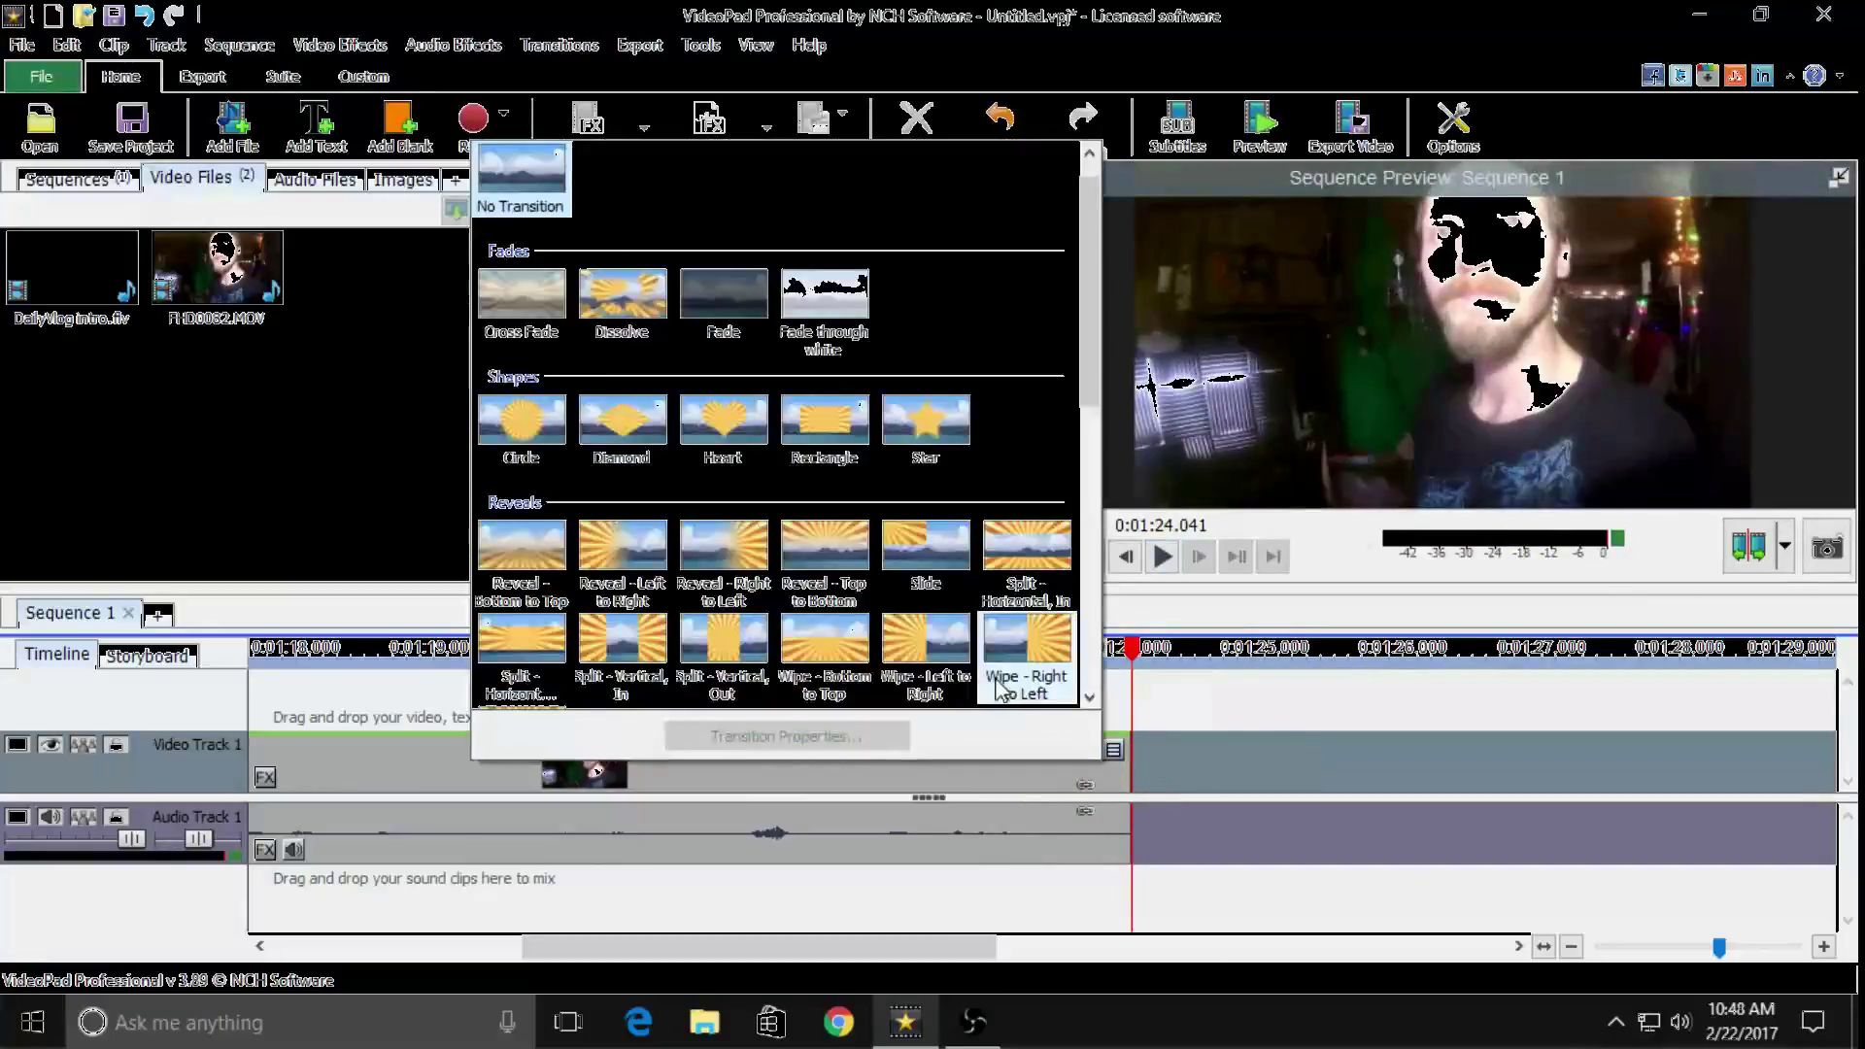
pyautogui.click(728, 295)
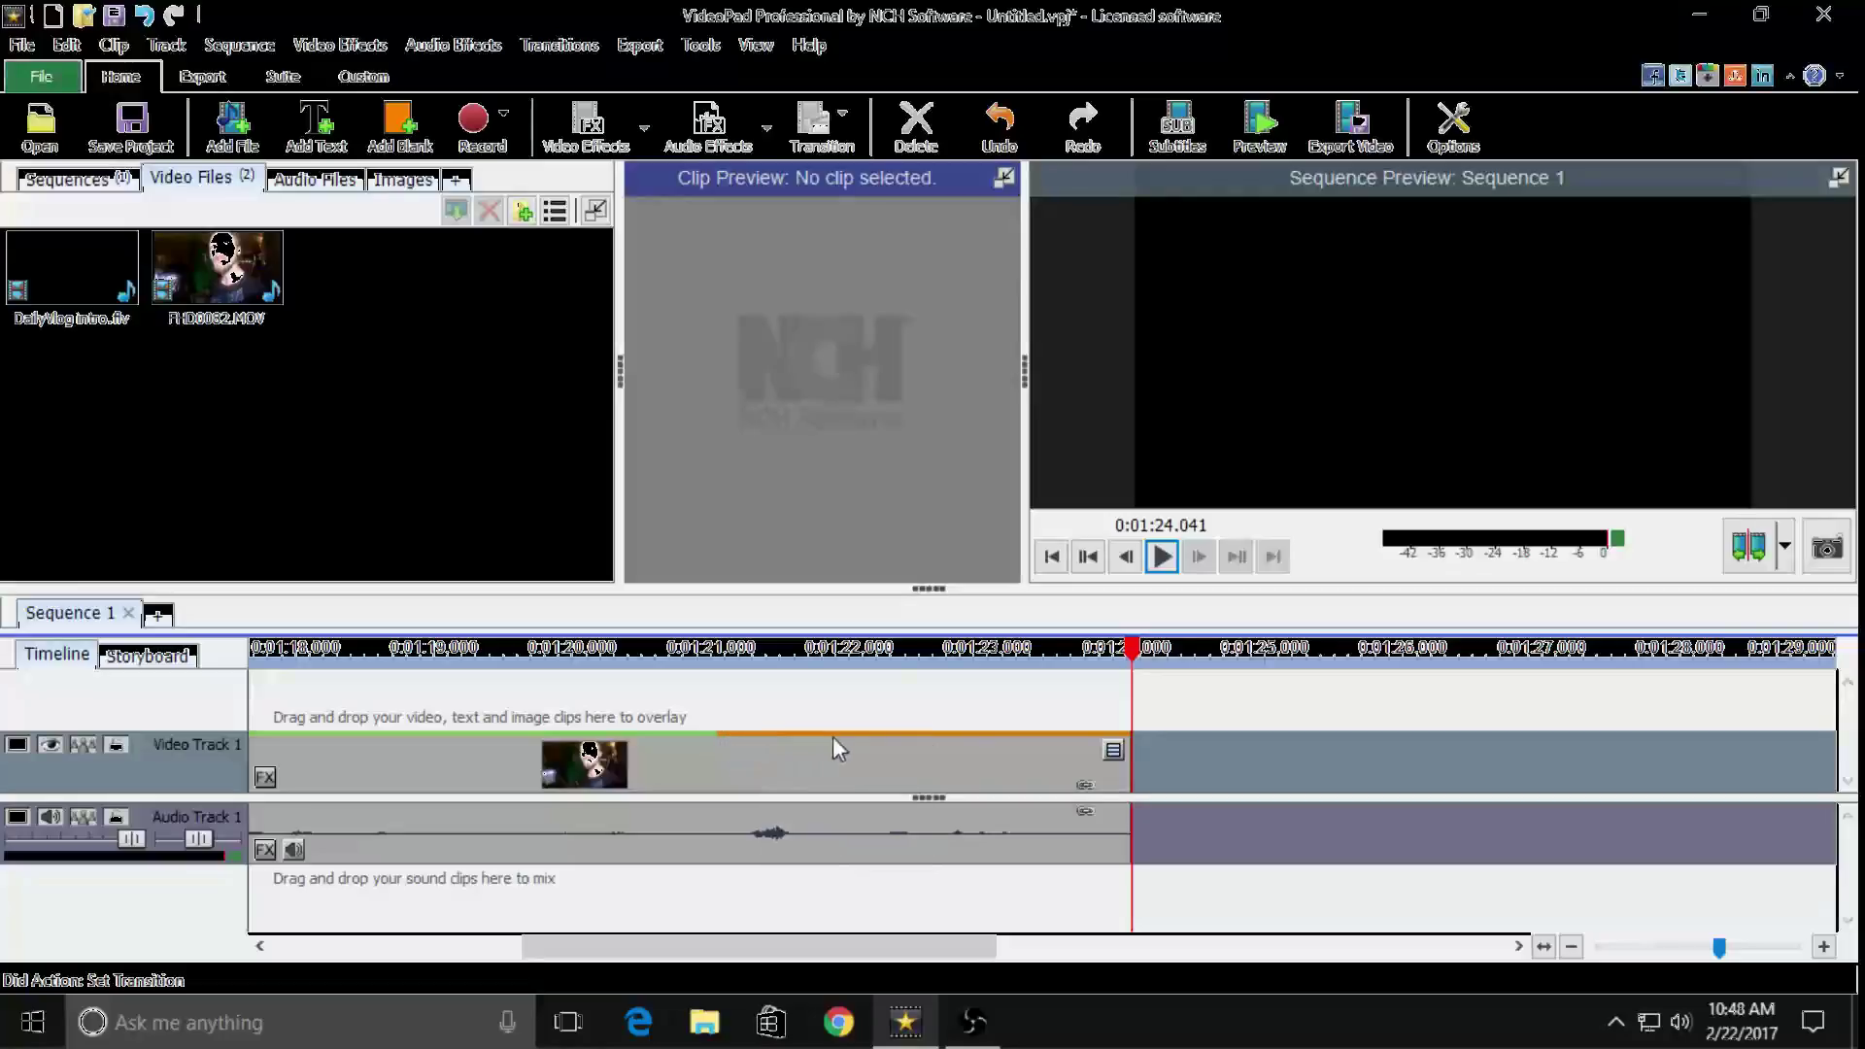
pyautogui.click(1117, 750)
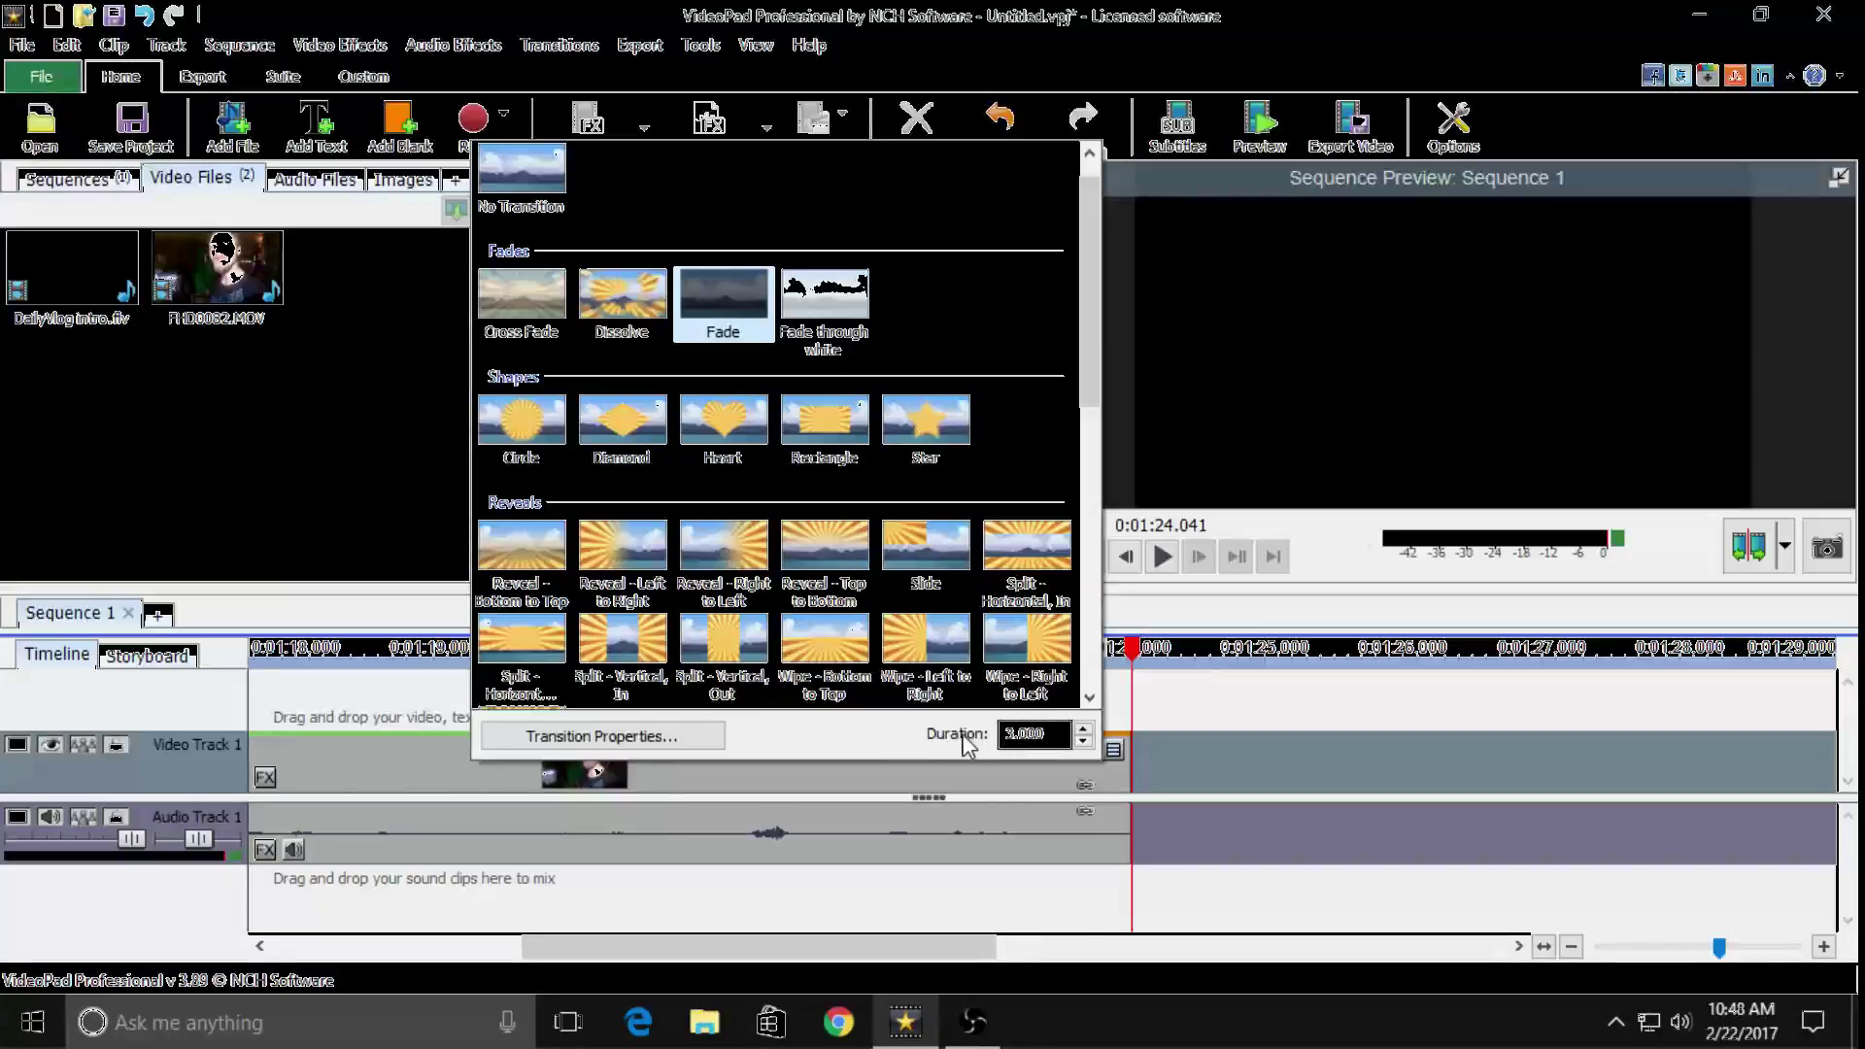
pyautogui.click(1170, 760)
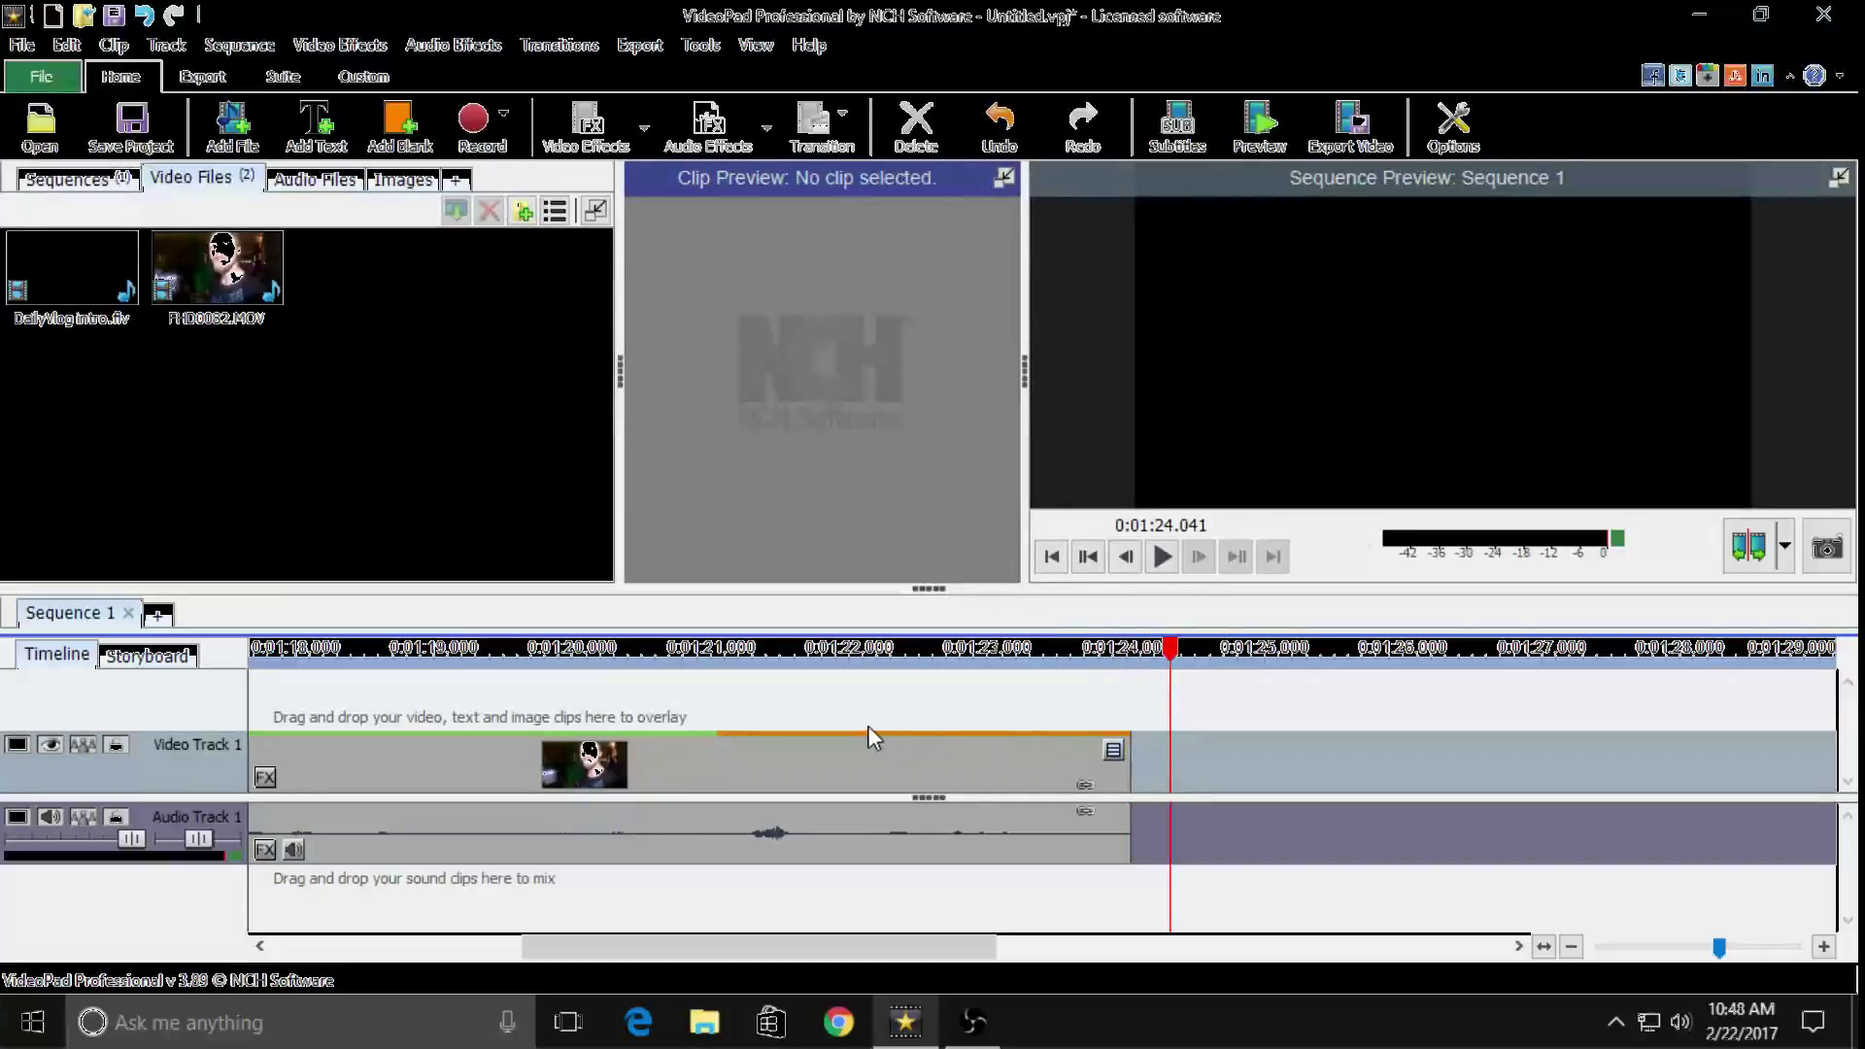
# Play the last few seconds of FHD0082.MOV through its fade in the sequence preview
pyautogui.click(1081, 562)
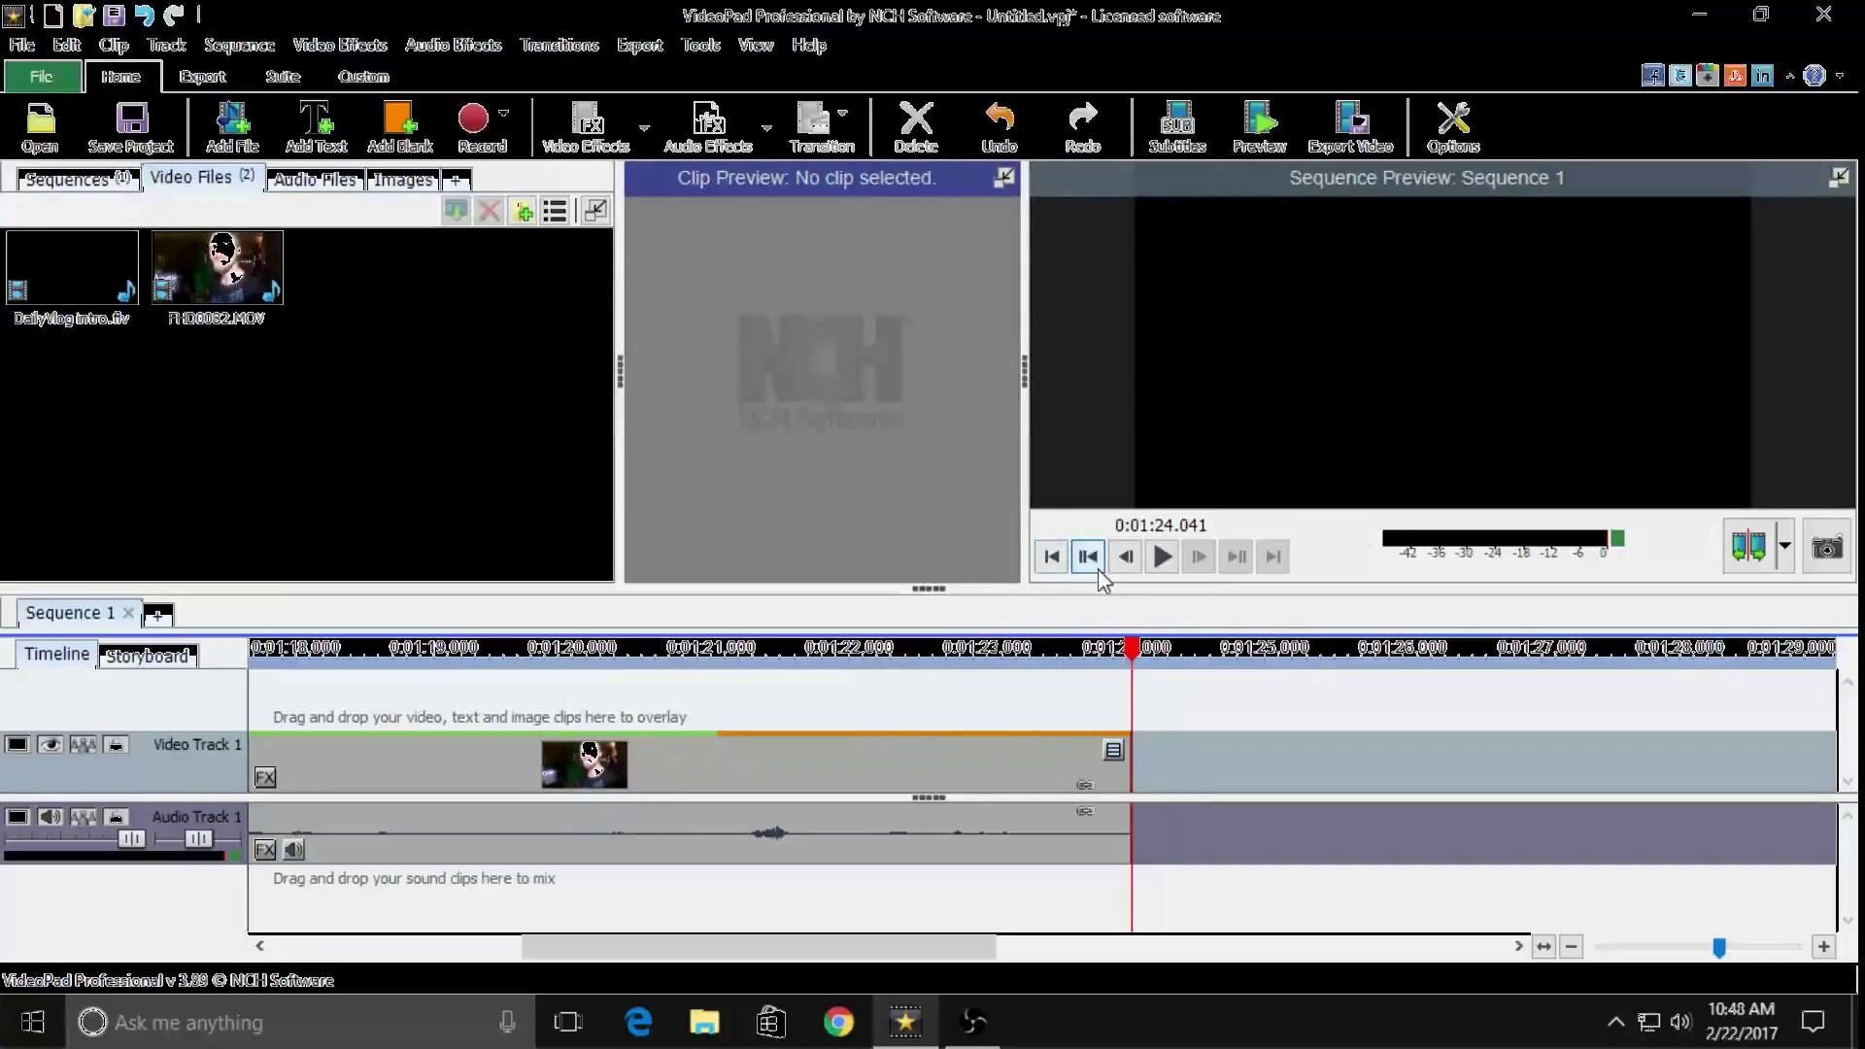
pyautogui.click(1090, 560)
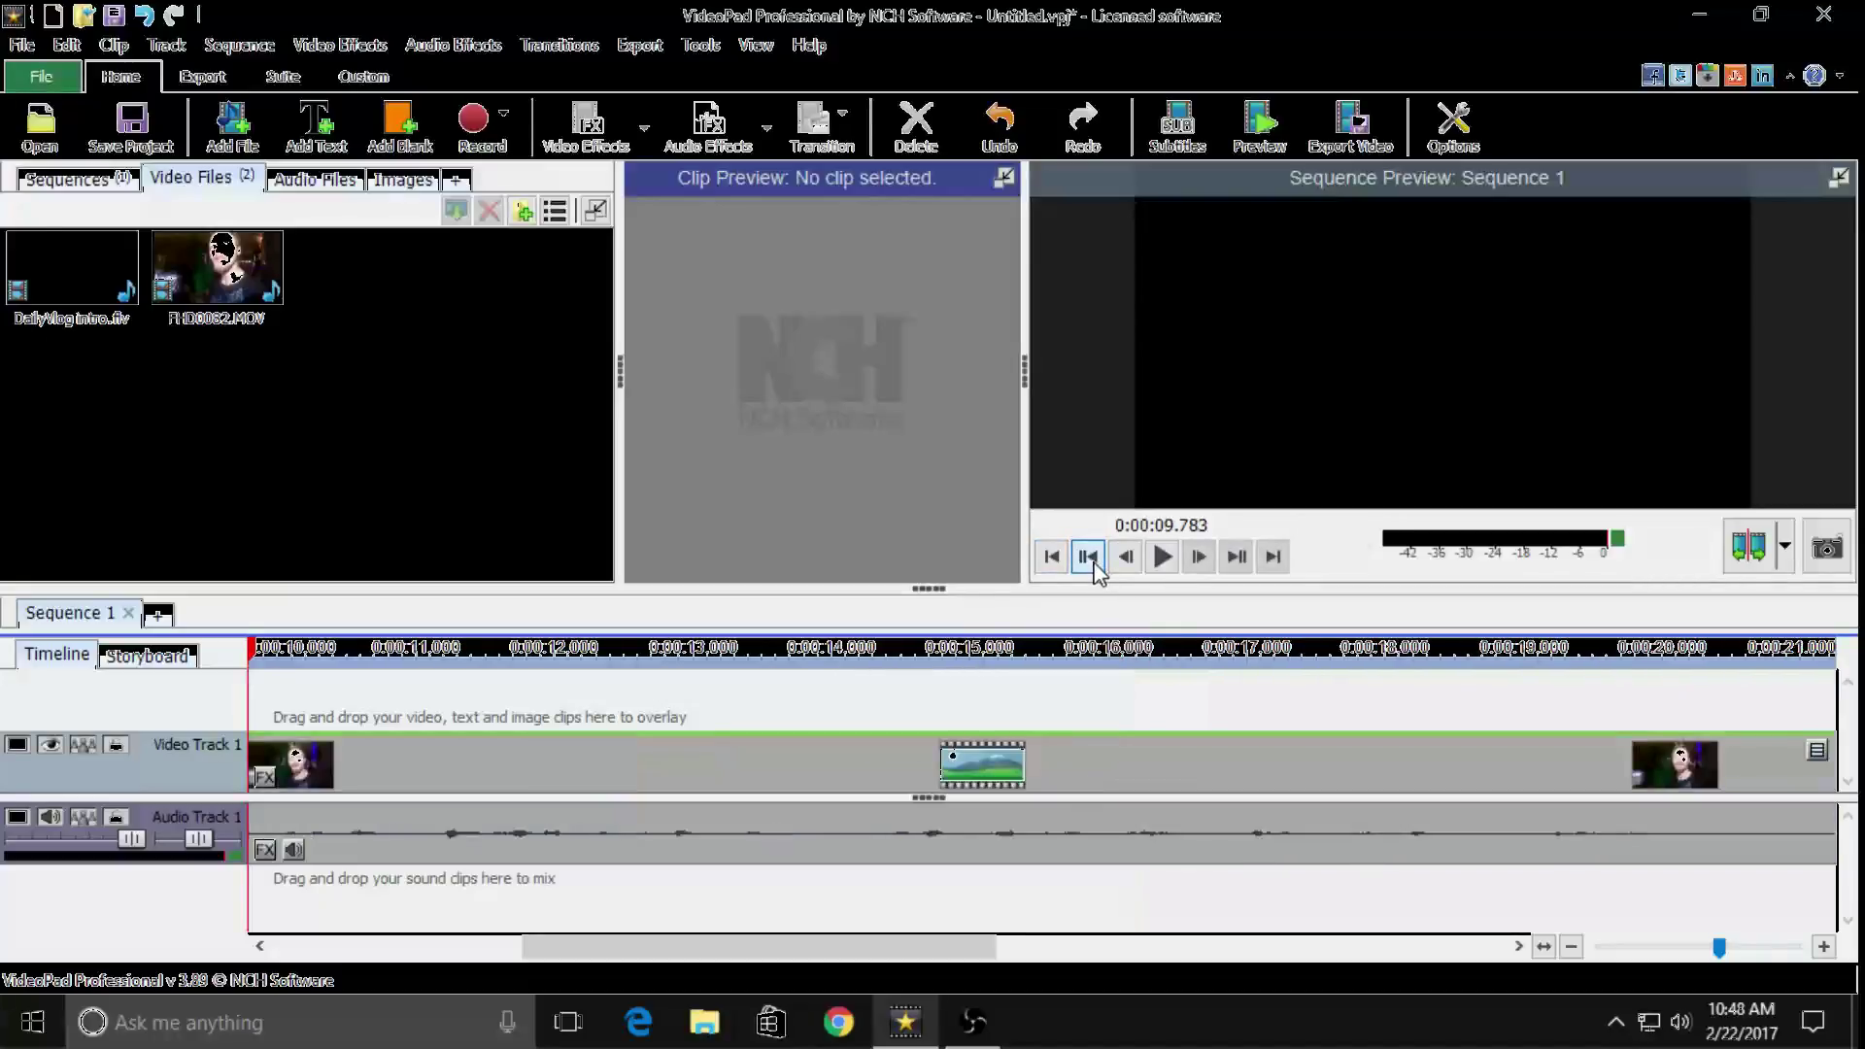
pyautogui.click(1233, 557)
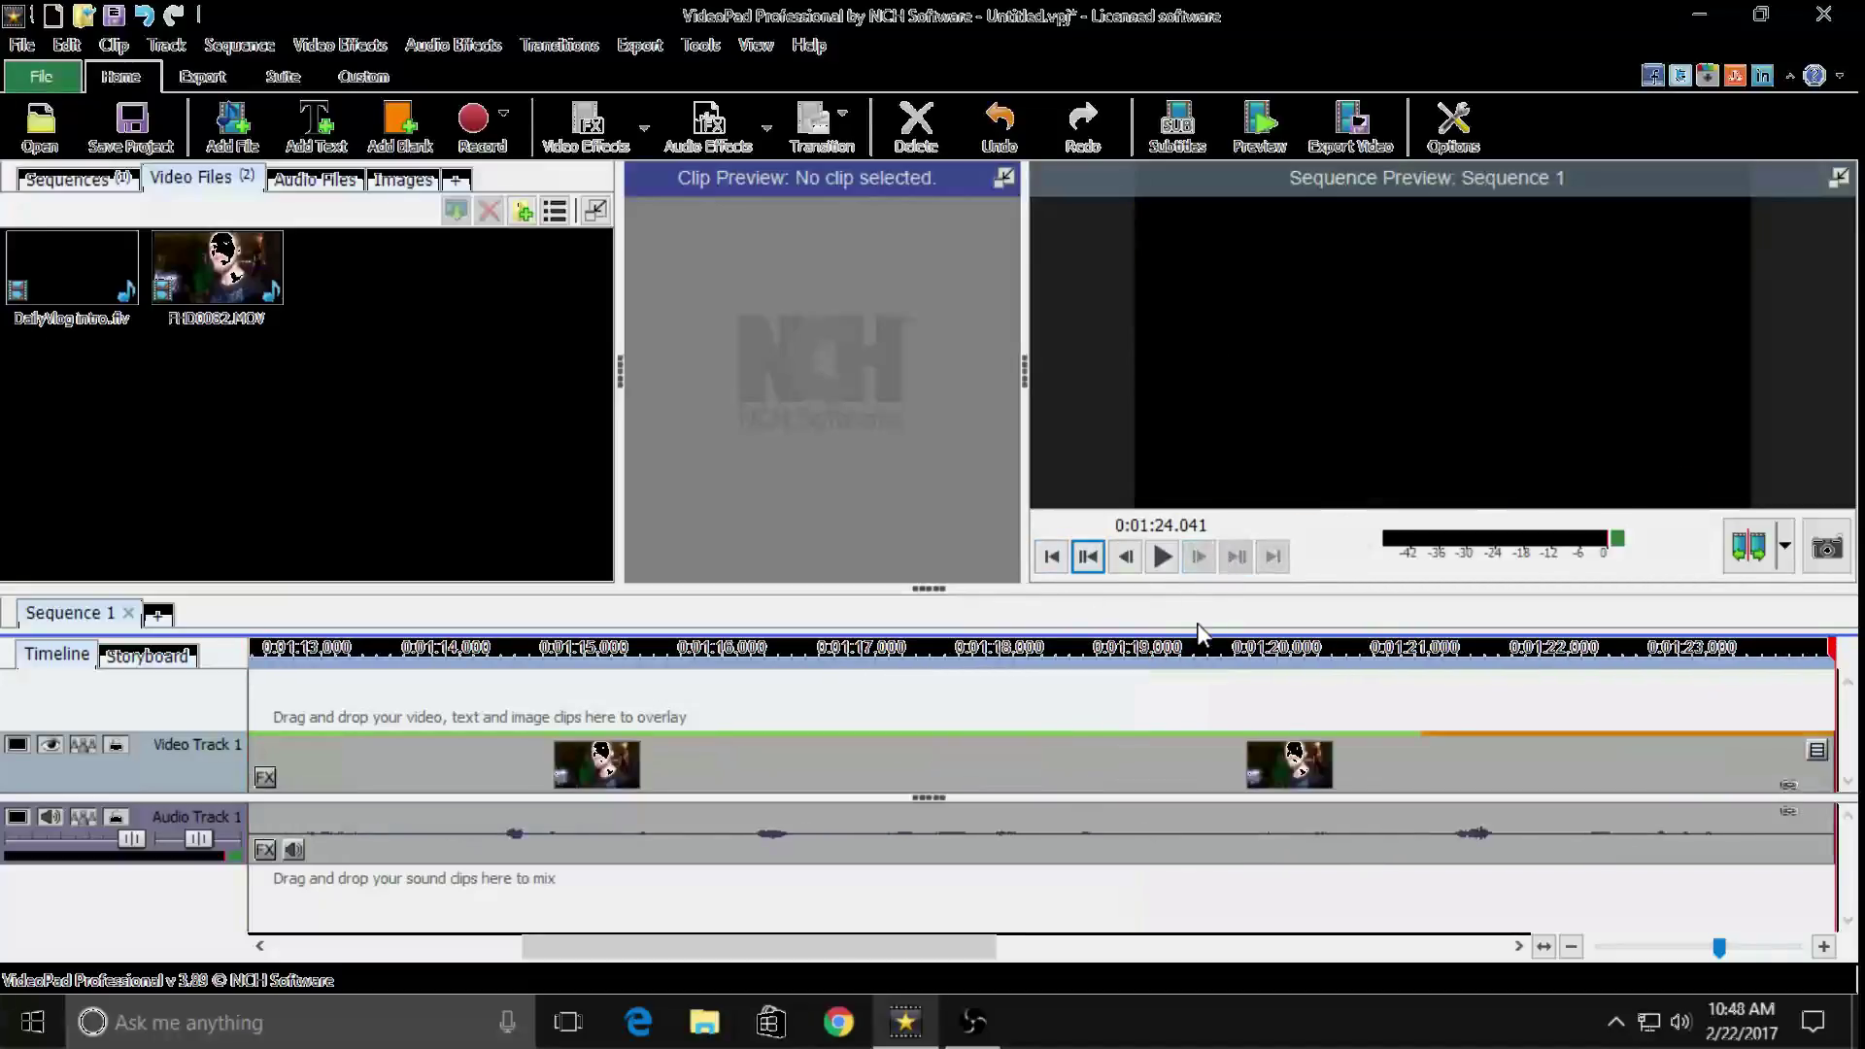
pyautogui.click(1037, 653)
pyautogui.click(1161, 557)
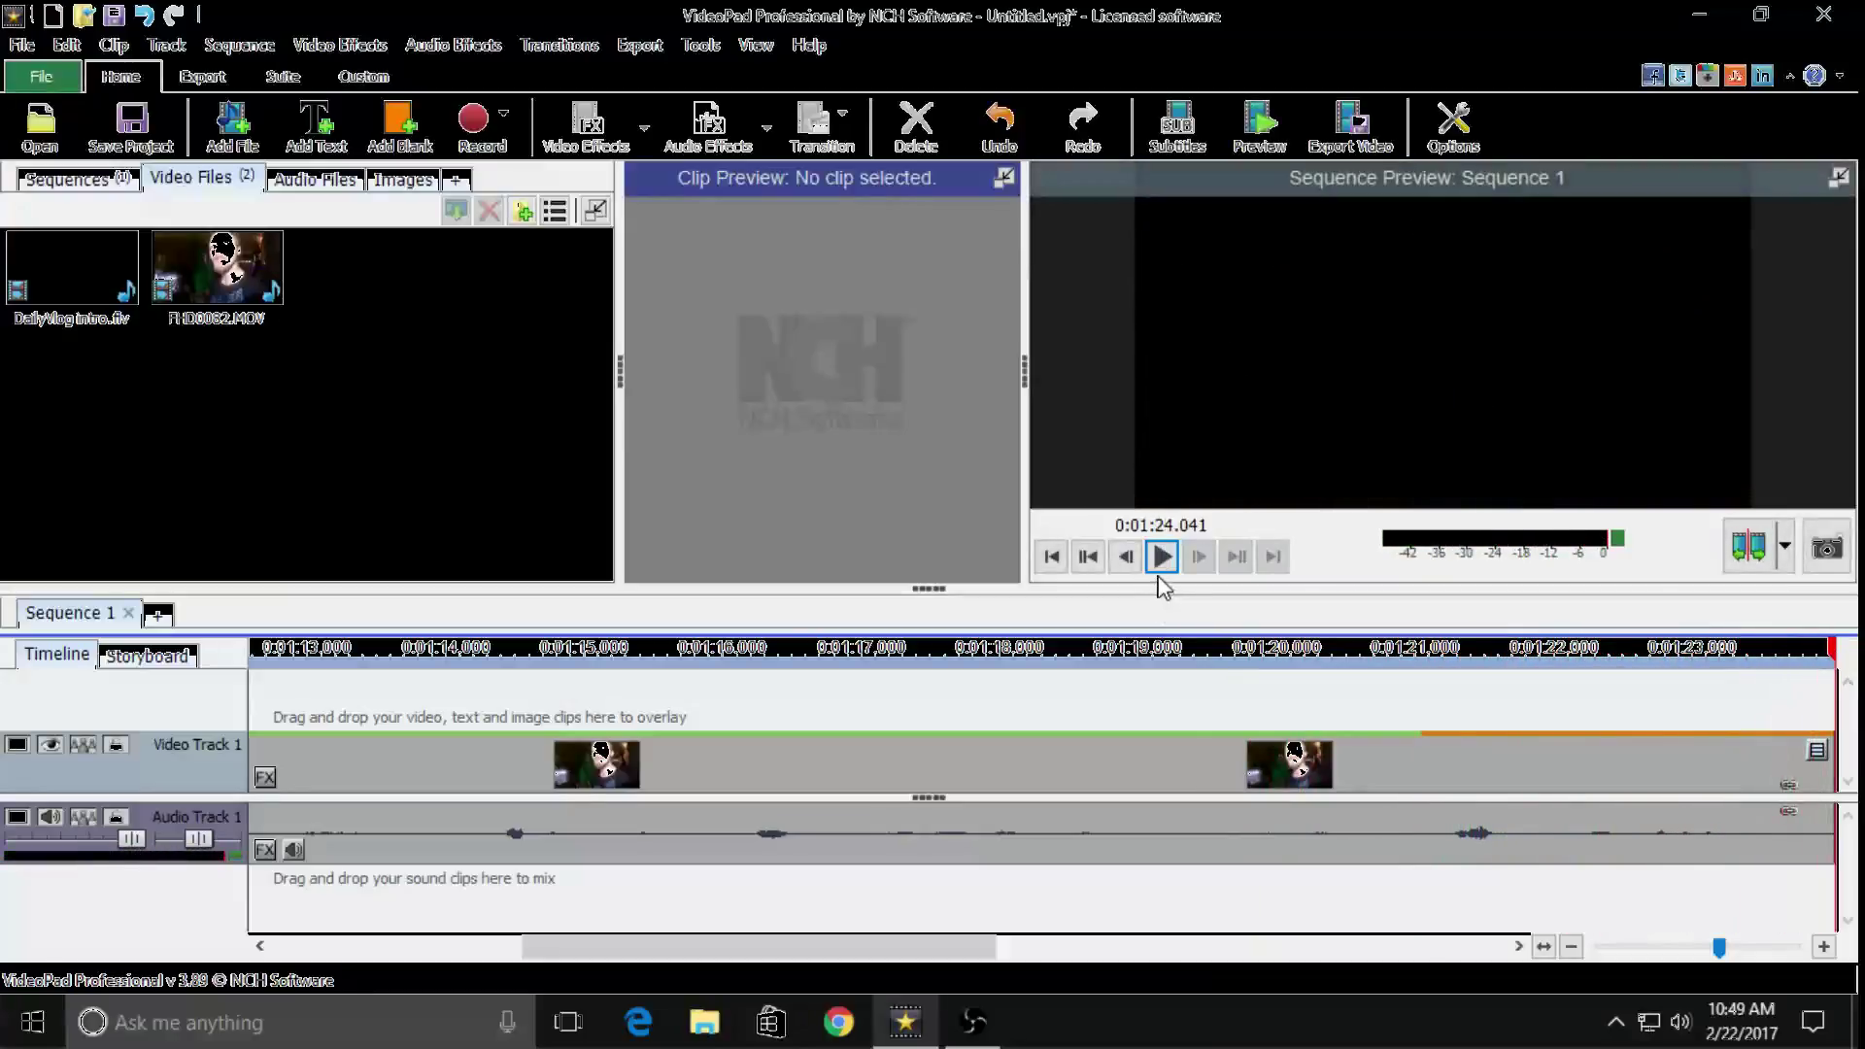
# Shorten the Fade transition at the end of FHD0082.MOV to 1 second and play the ending from about 0:01:20
pyautogui.click(1817, 753)
pyautogui.click(1708, 734)
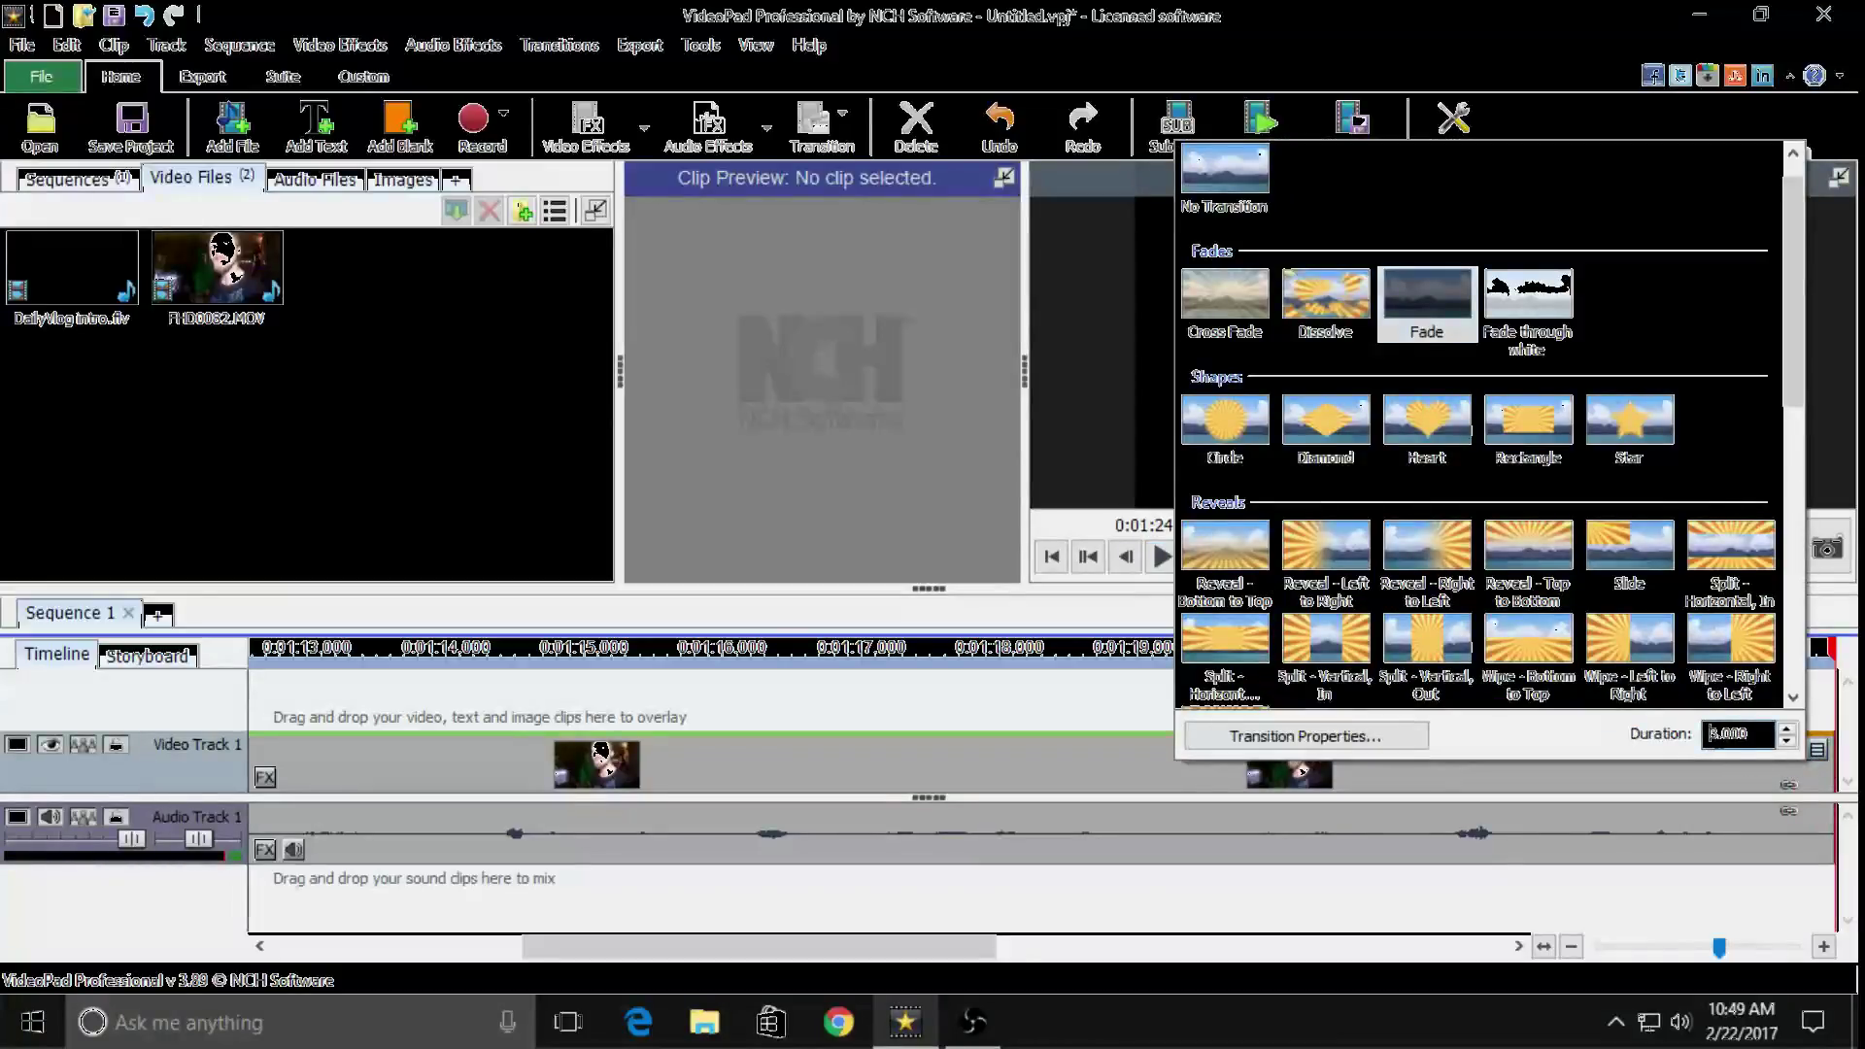
pyautogui.click(1787, 742)
pyautogui.click(1786, 742)
pyautogui.click(1737, 746)
pyautogui.press('Return')
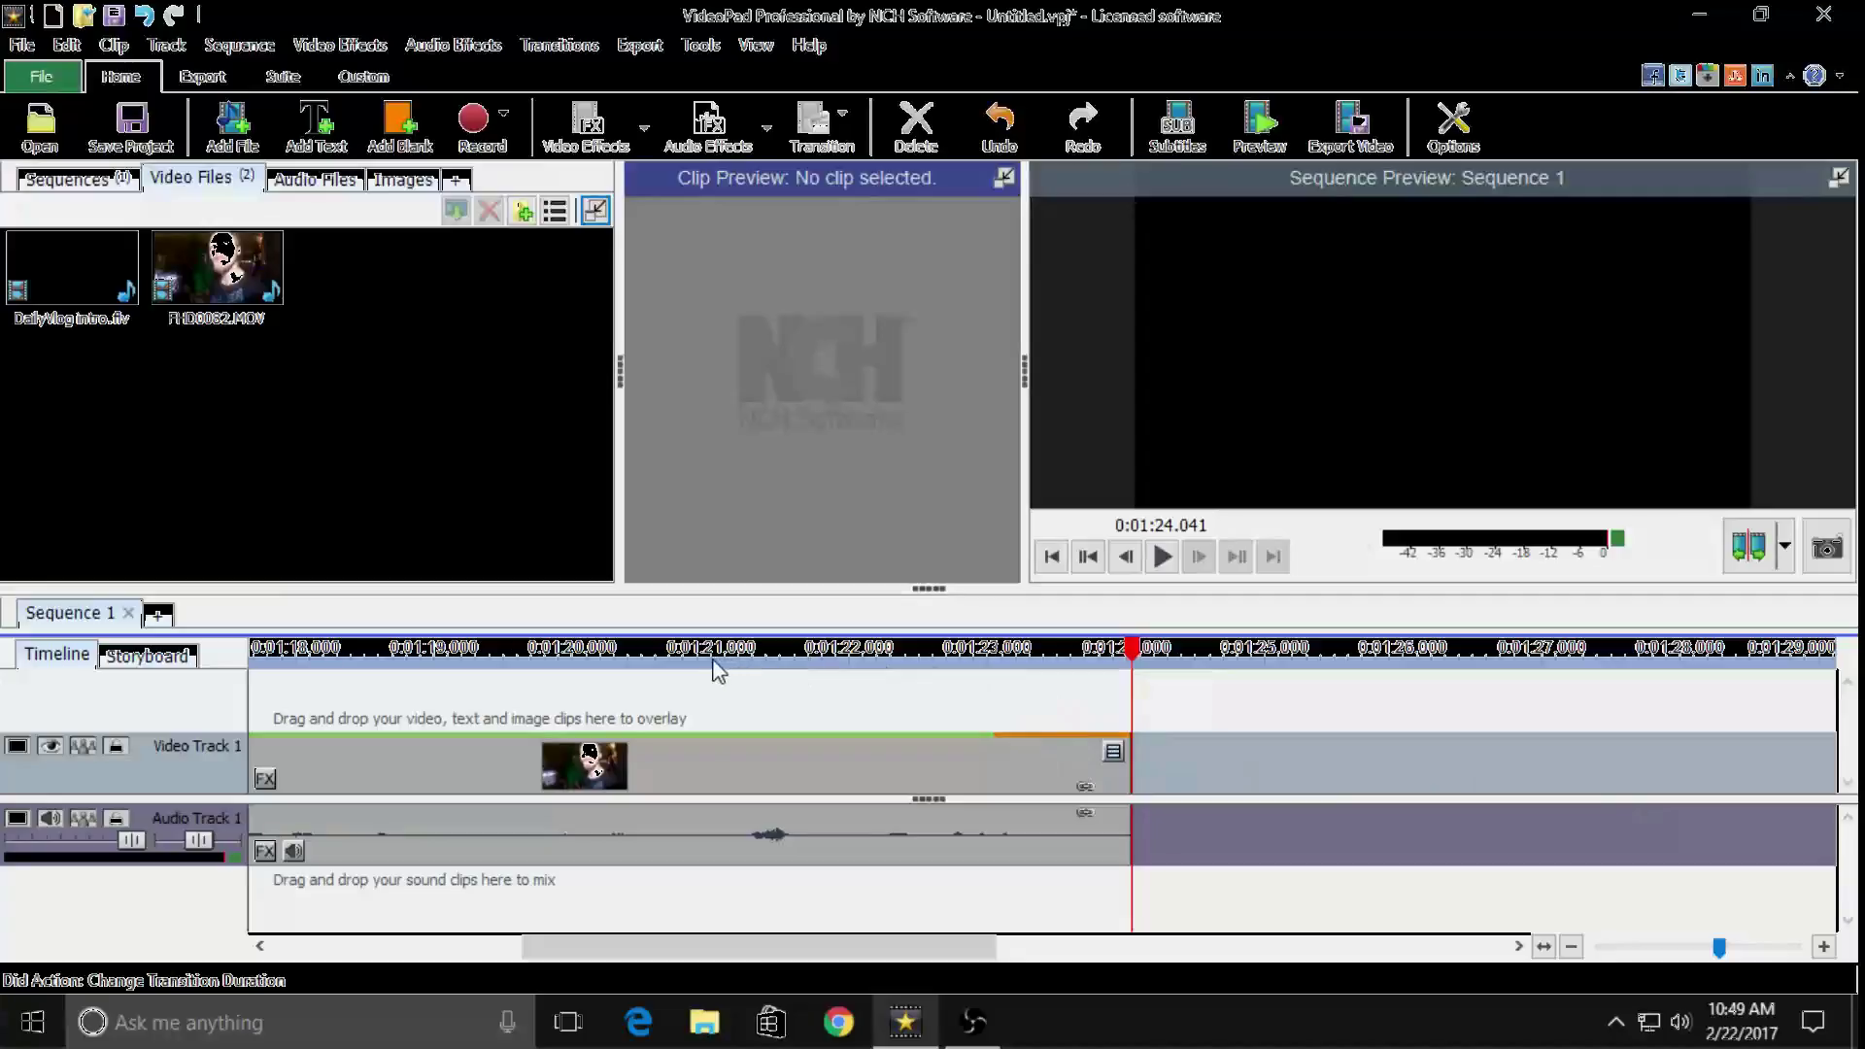
pyautogui.click(605, 663)
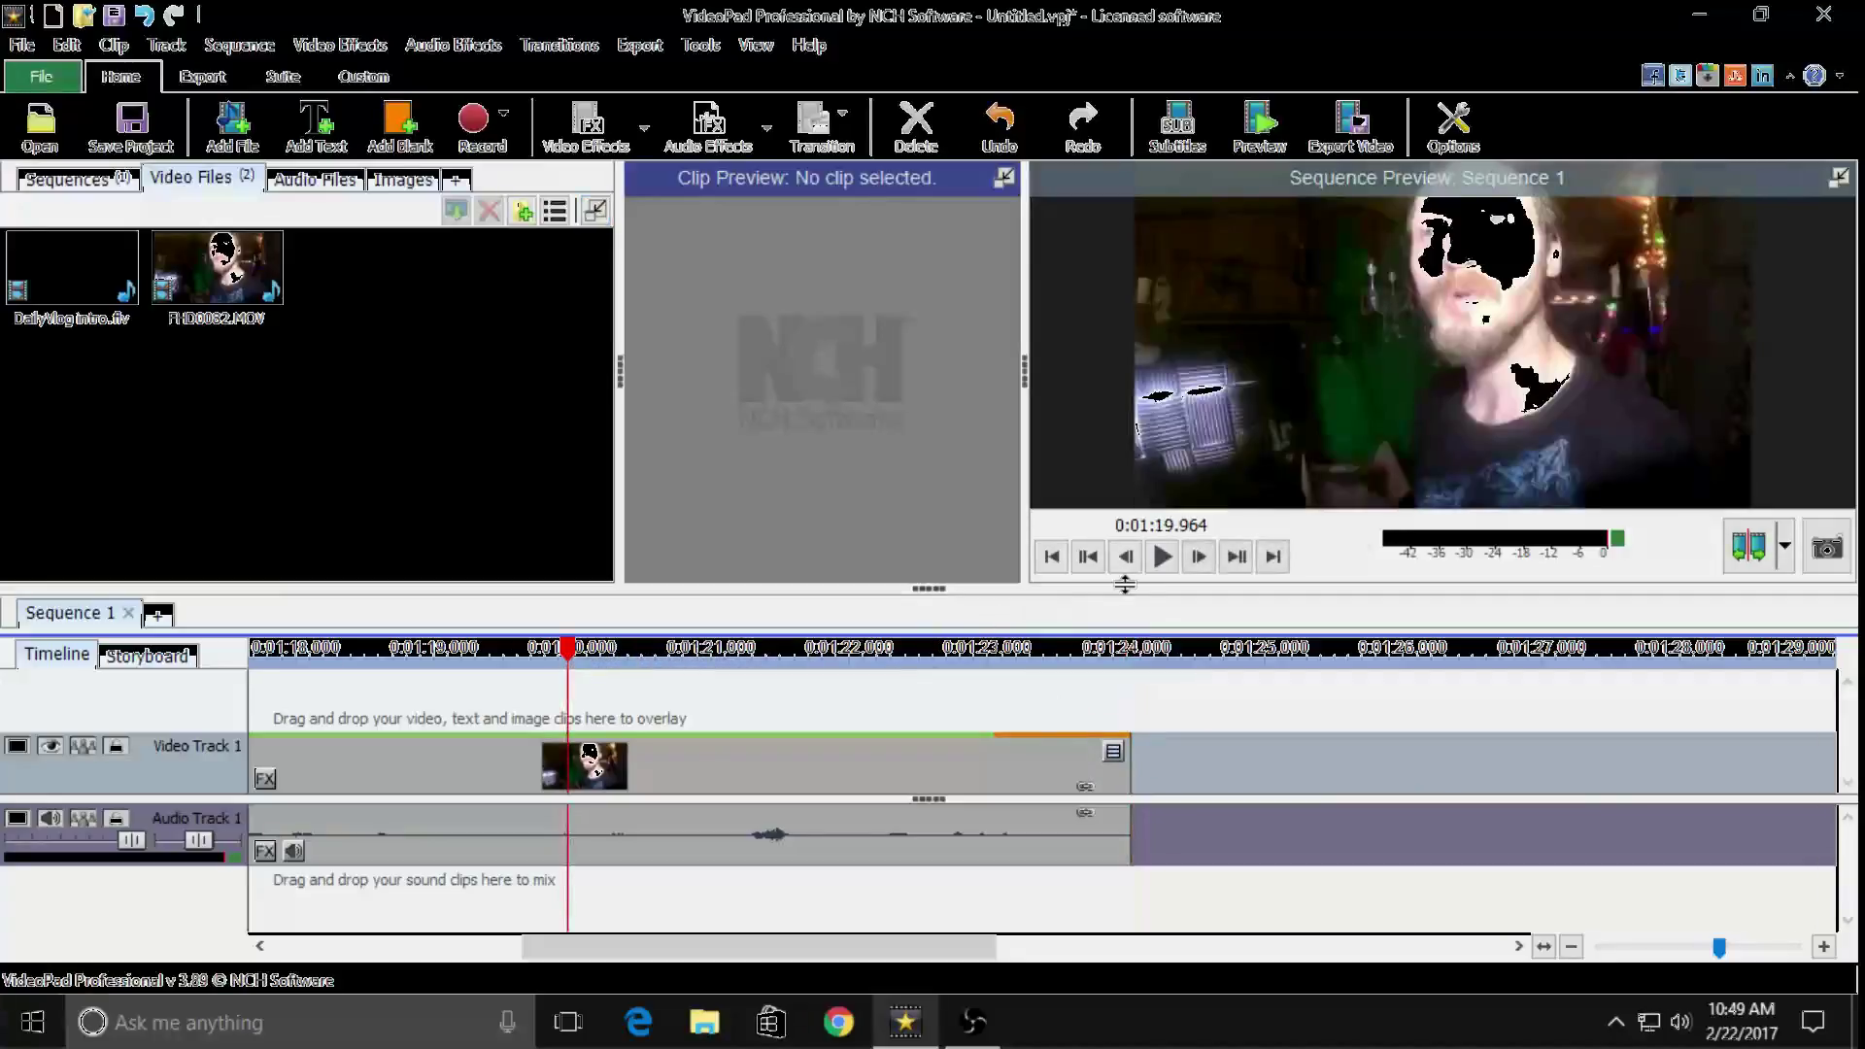
pyautogui.click(1162, 558)
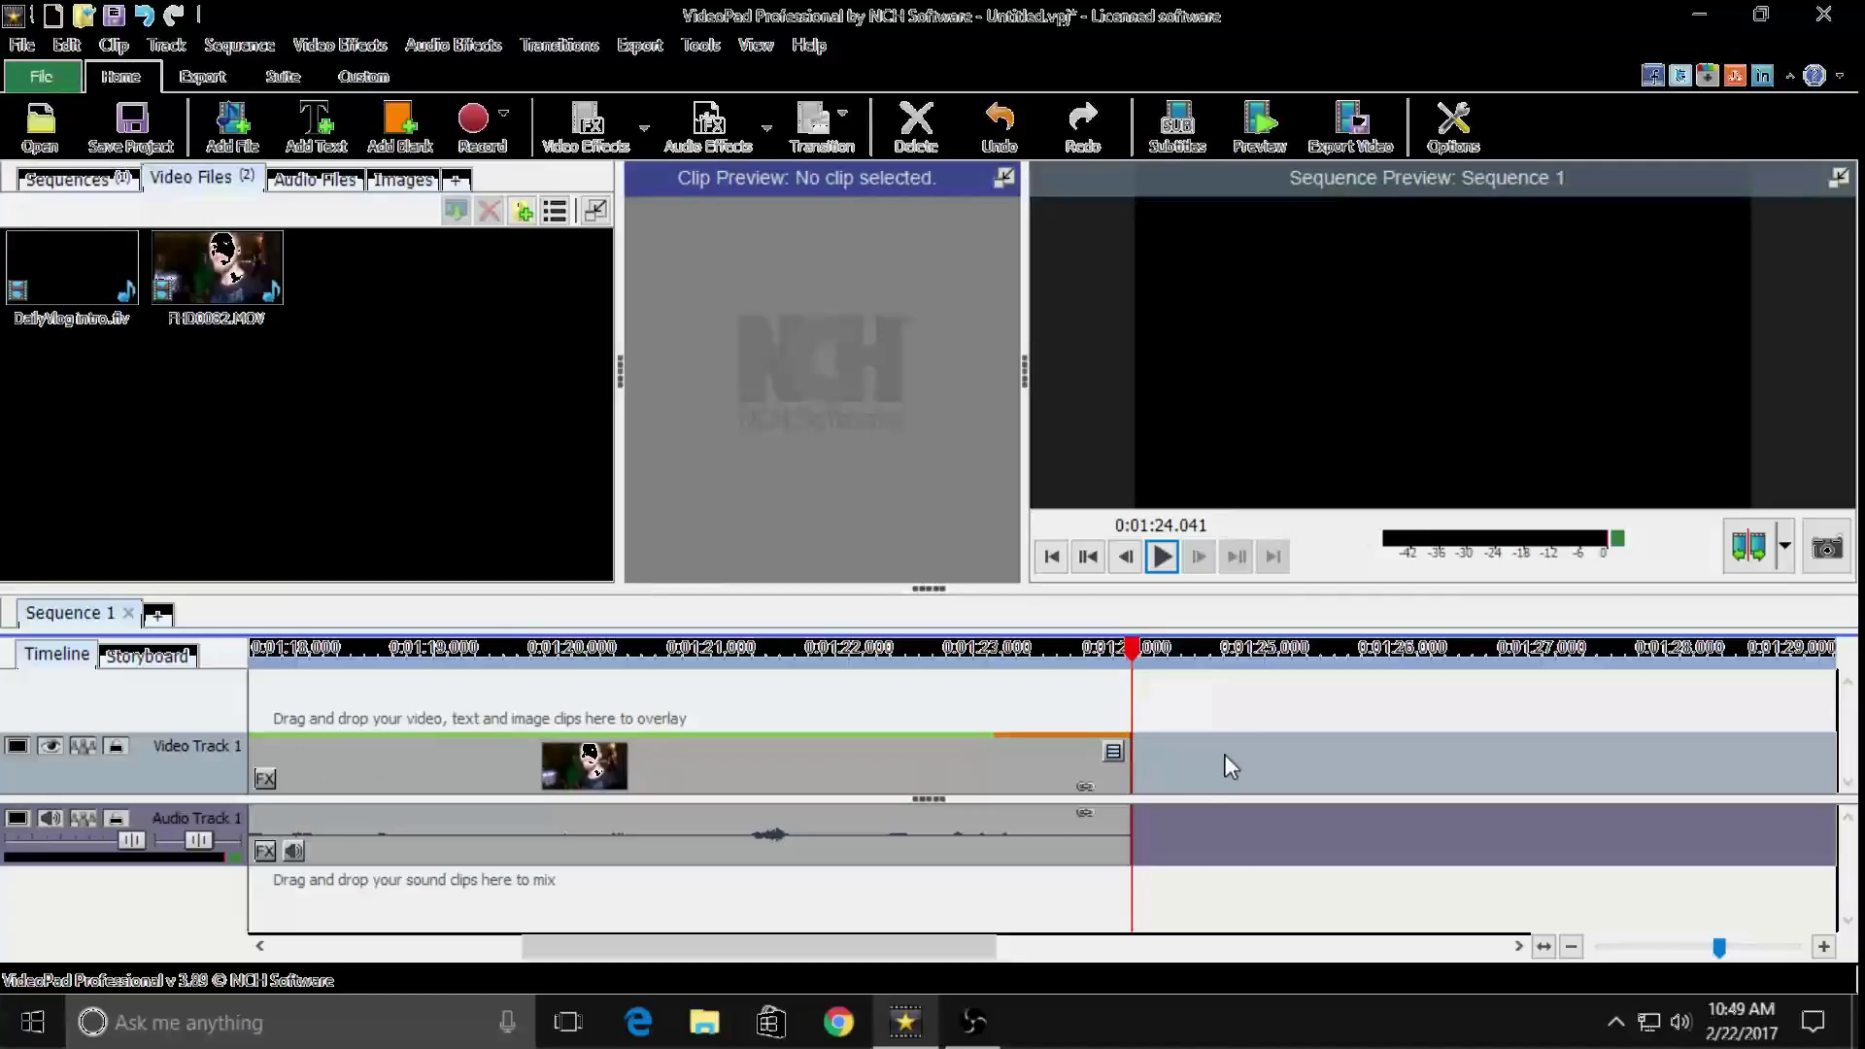
# Import 85Studios End Screen.png from the OneDrive Pictures folder and place it directly after FHD0082.MOV on Video Track 1
pyautogui.click(255, 143)
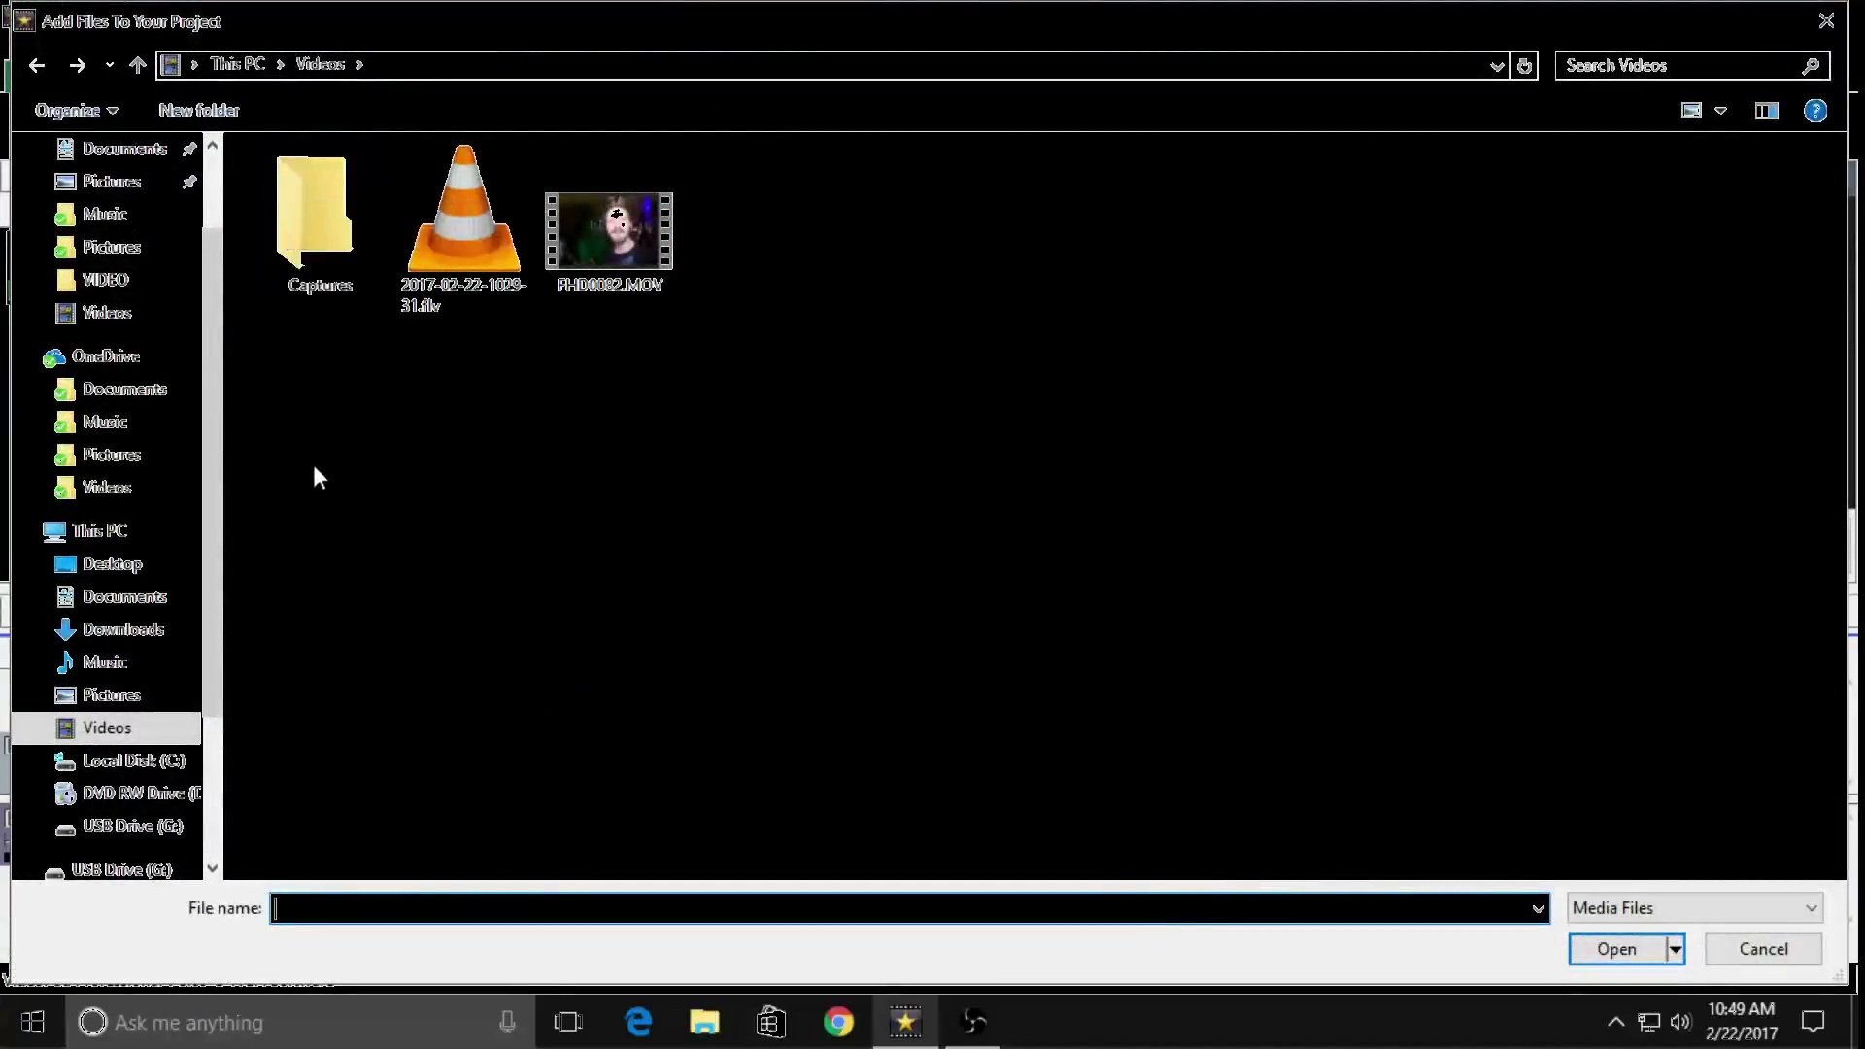
pyautogui.click(114, 453)
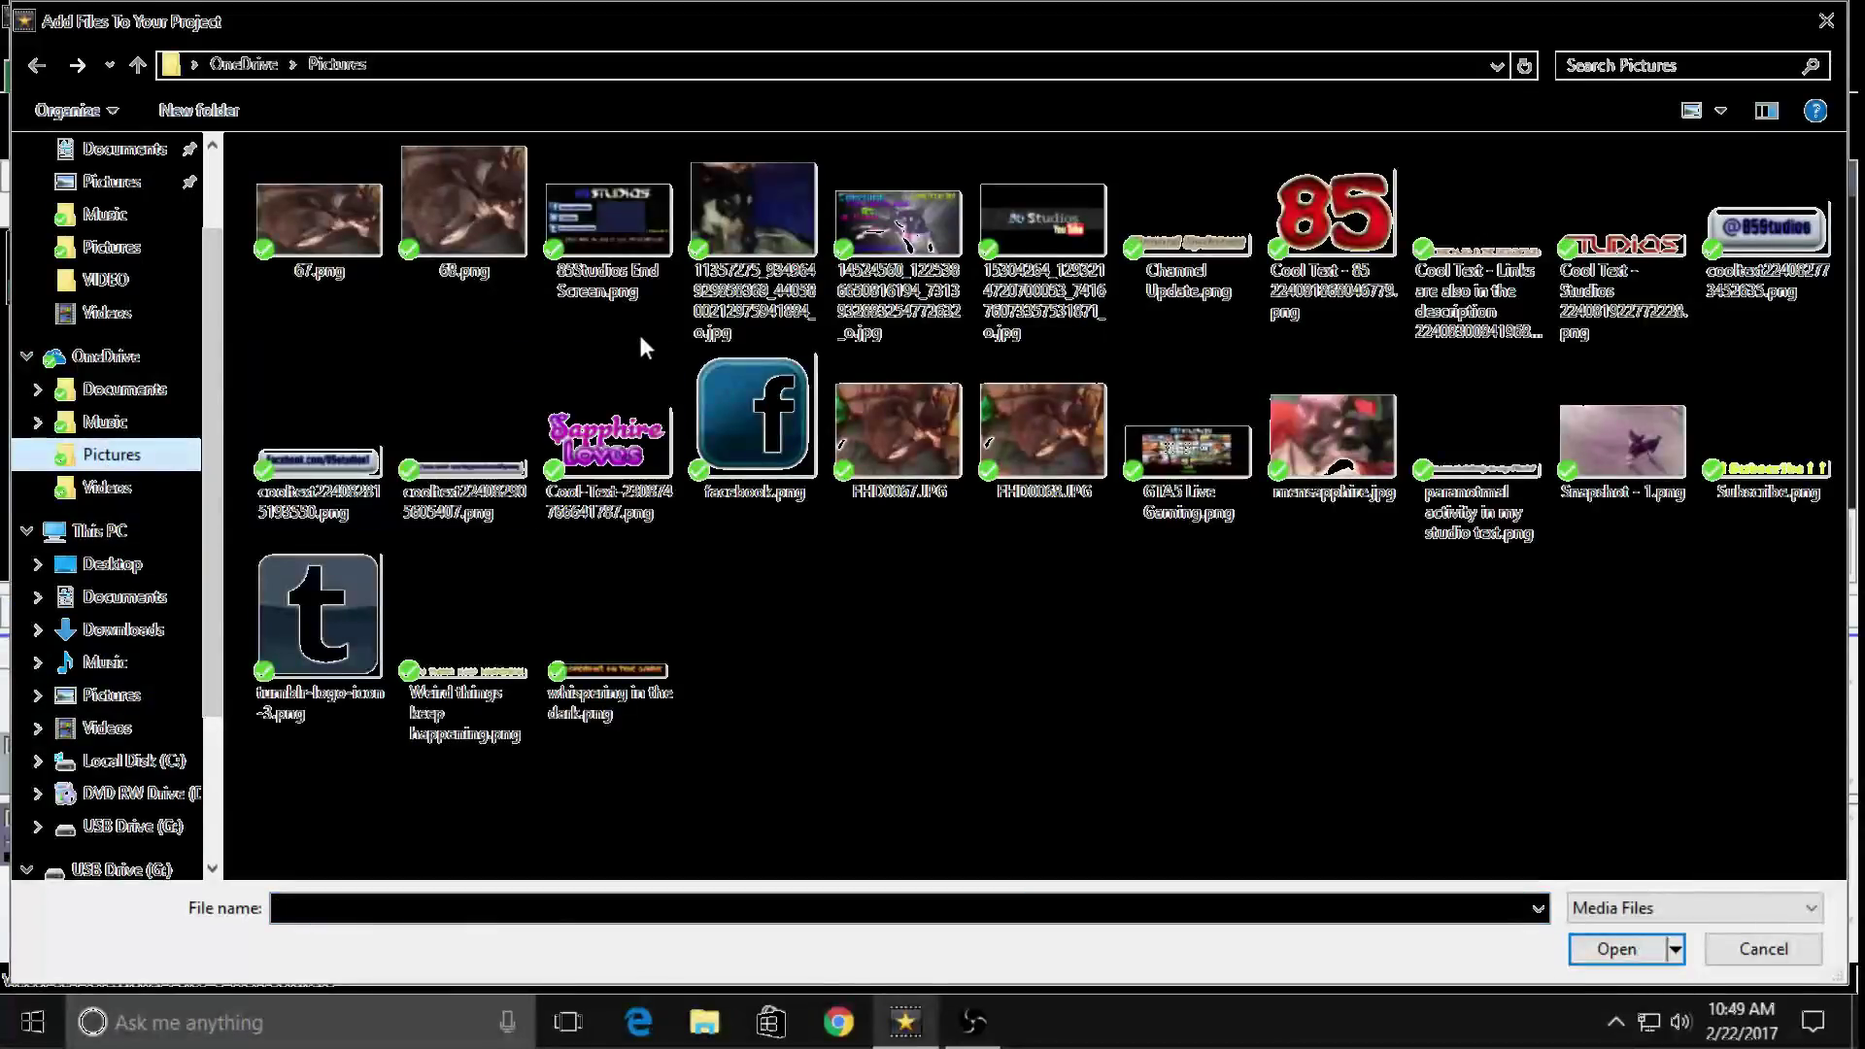
pyautogui.doubleClick(617, 213)
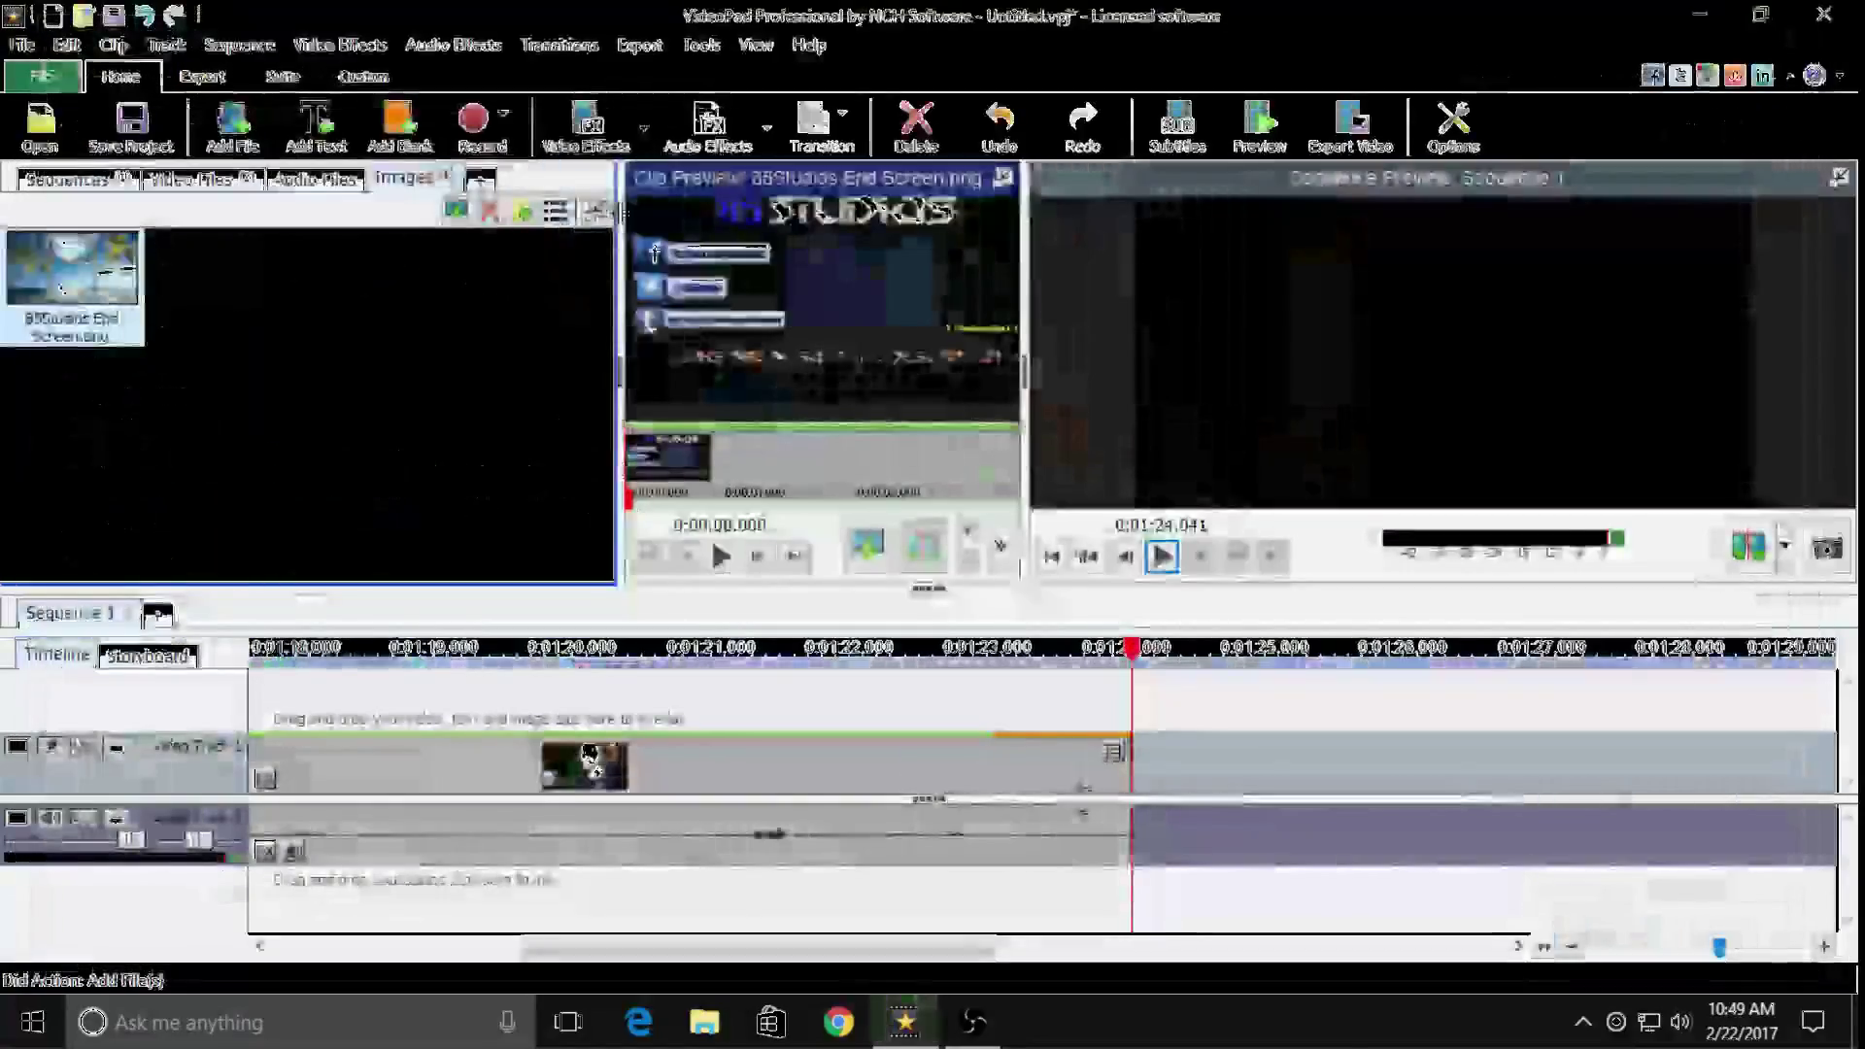
pyautogui.moveTo(82, 274)
pyautogui.mouseDown()
pyautogui.moveTo(760, 522)
pyautogui.moveTo(1083, 705)
pyautogui.mouseUp()
pyautogui.moveTo(1145, 743); pyautogui.dragTo(1145, 740)
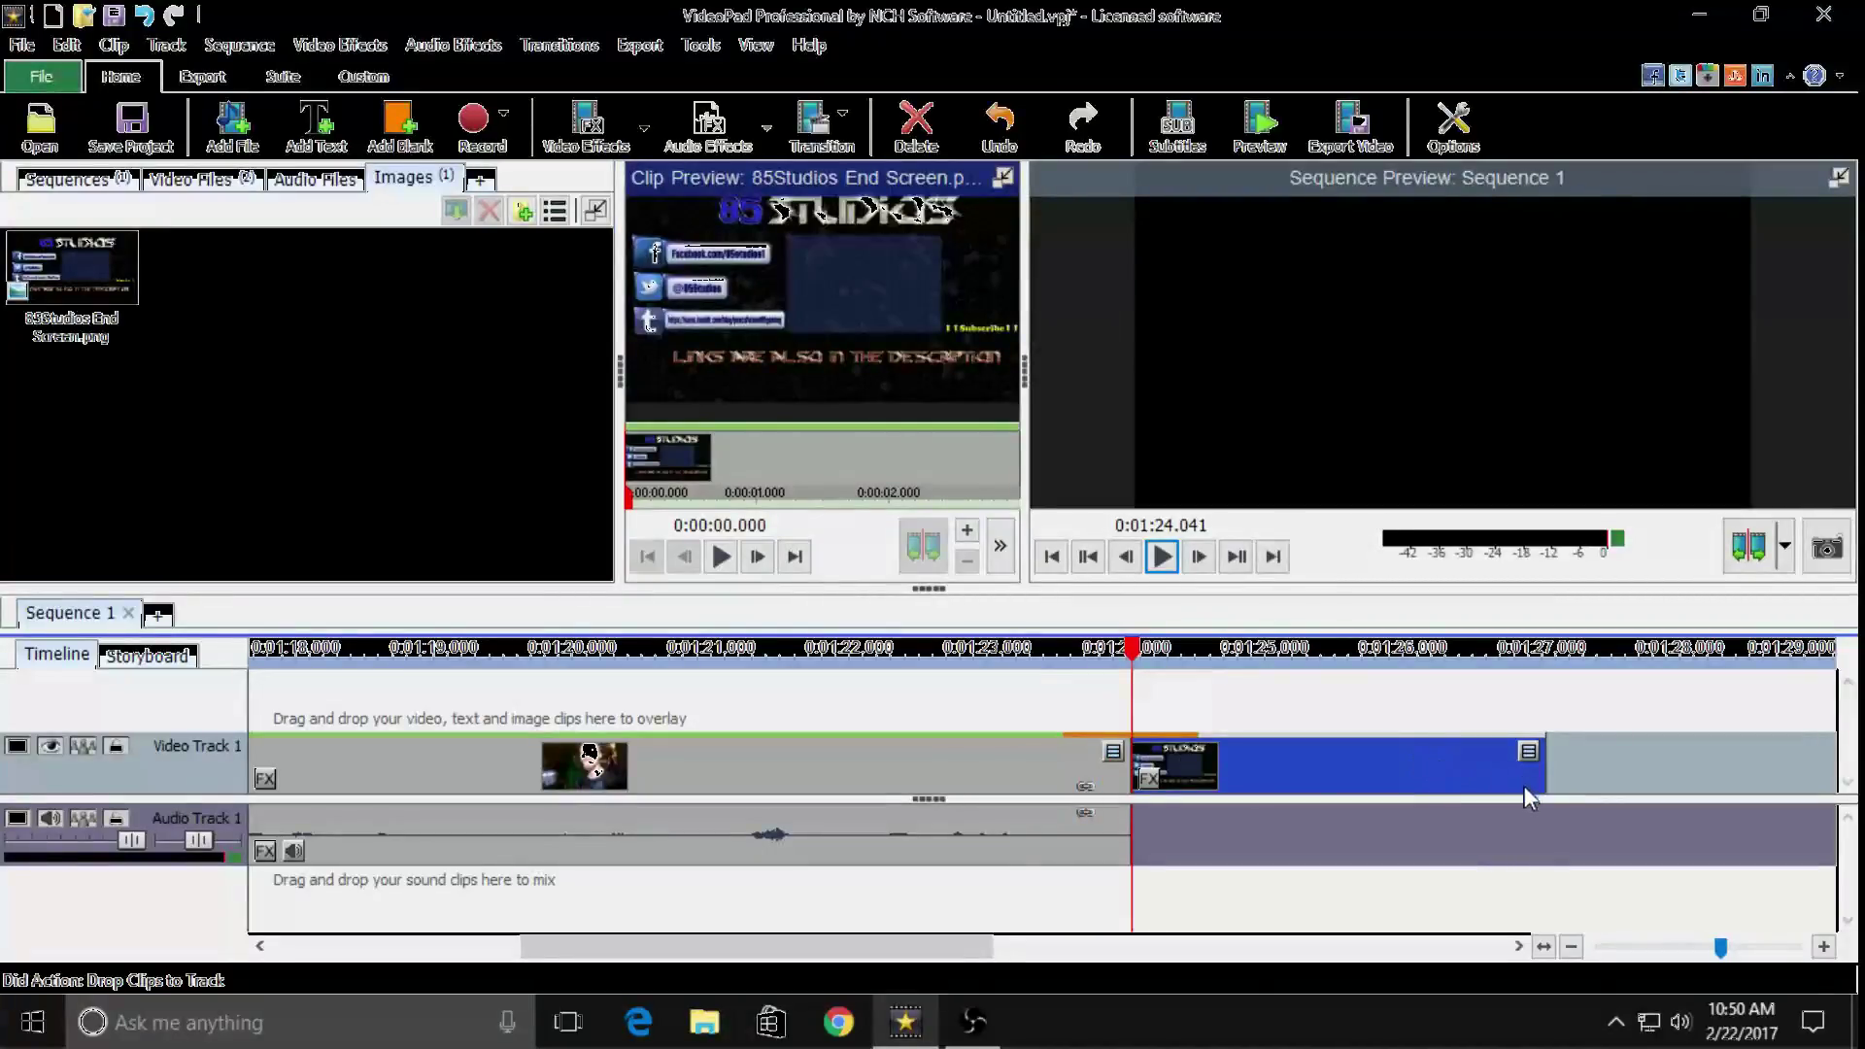
# Extend the 85Studios End Screen.png clip on Video Track 1 to a length of about 20 seconds
pyautogui.click(1573, 947)
pyautogui.click(1573, 947)
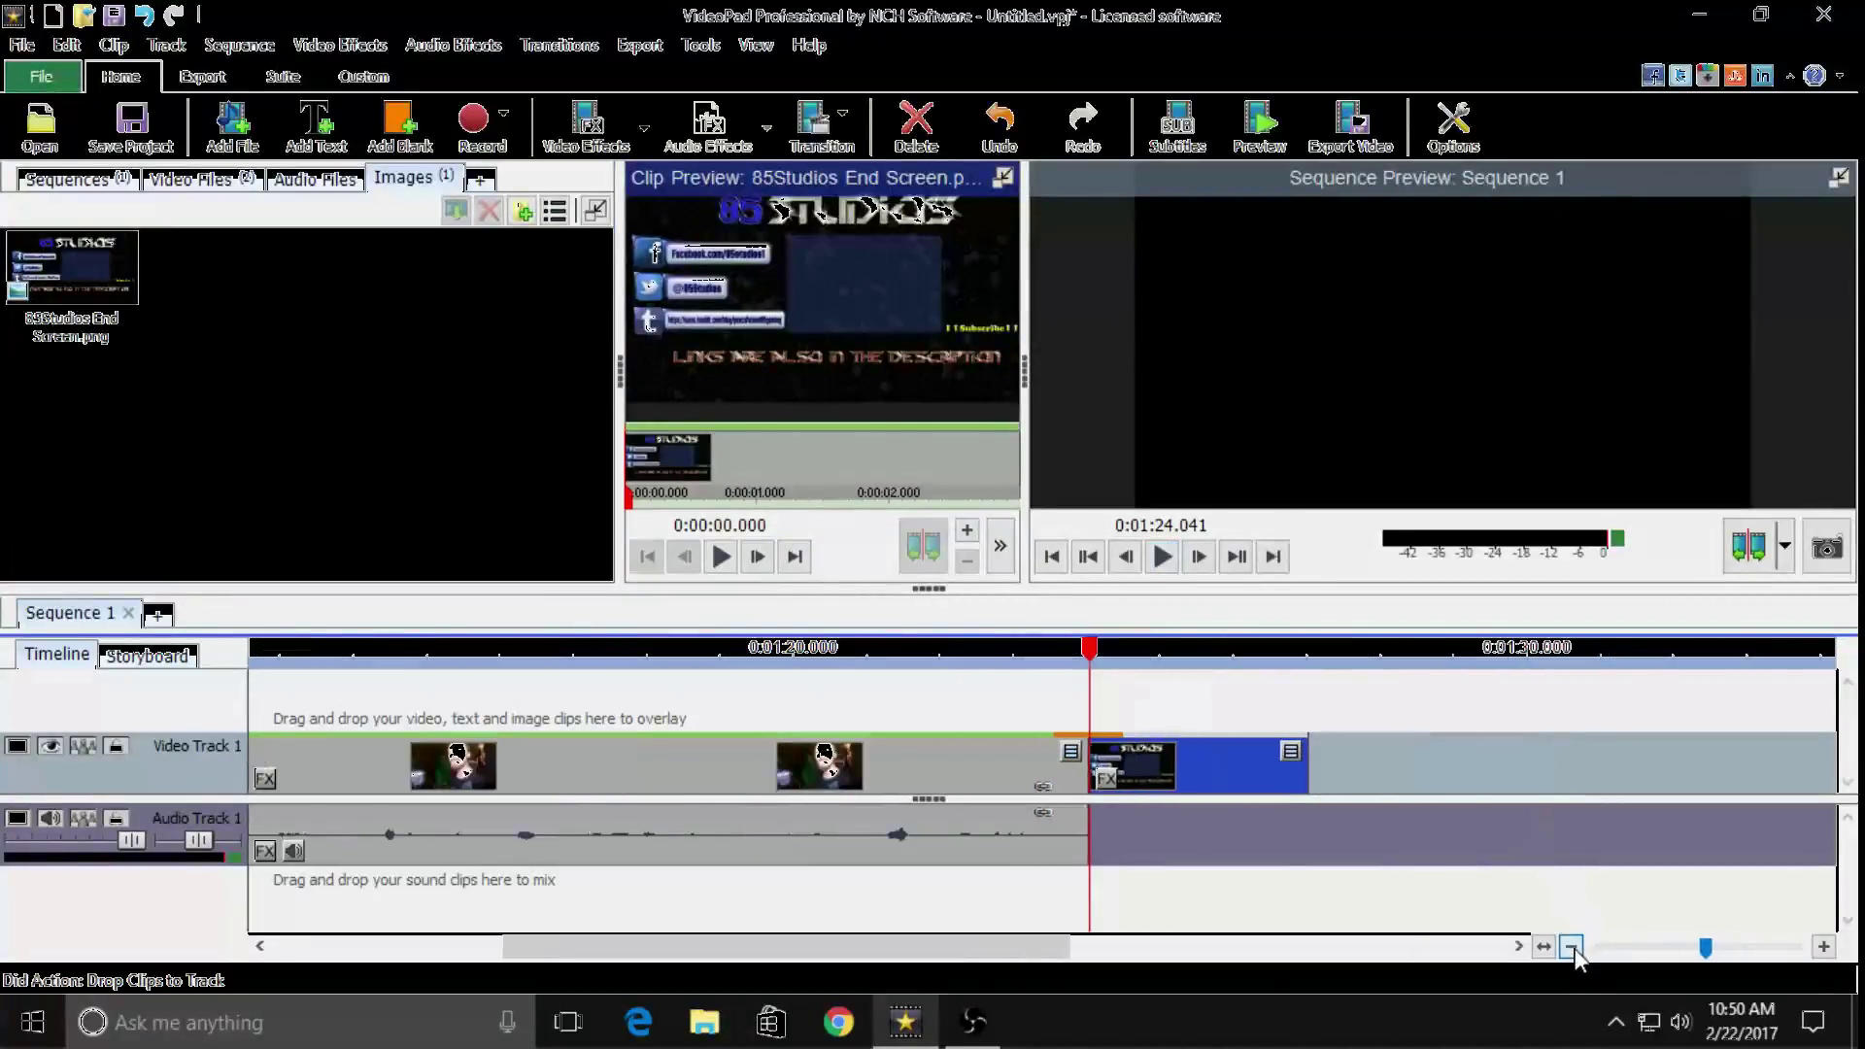
pyautogui.click(1573, 947)
pyautogui.click(1572, 947)
pyautogui.click(1572, 947)
pyautogui.click(1573, 947)
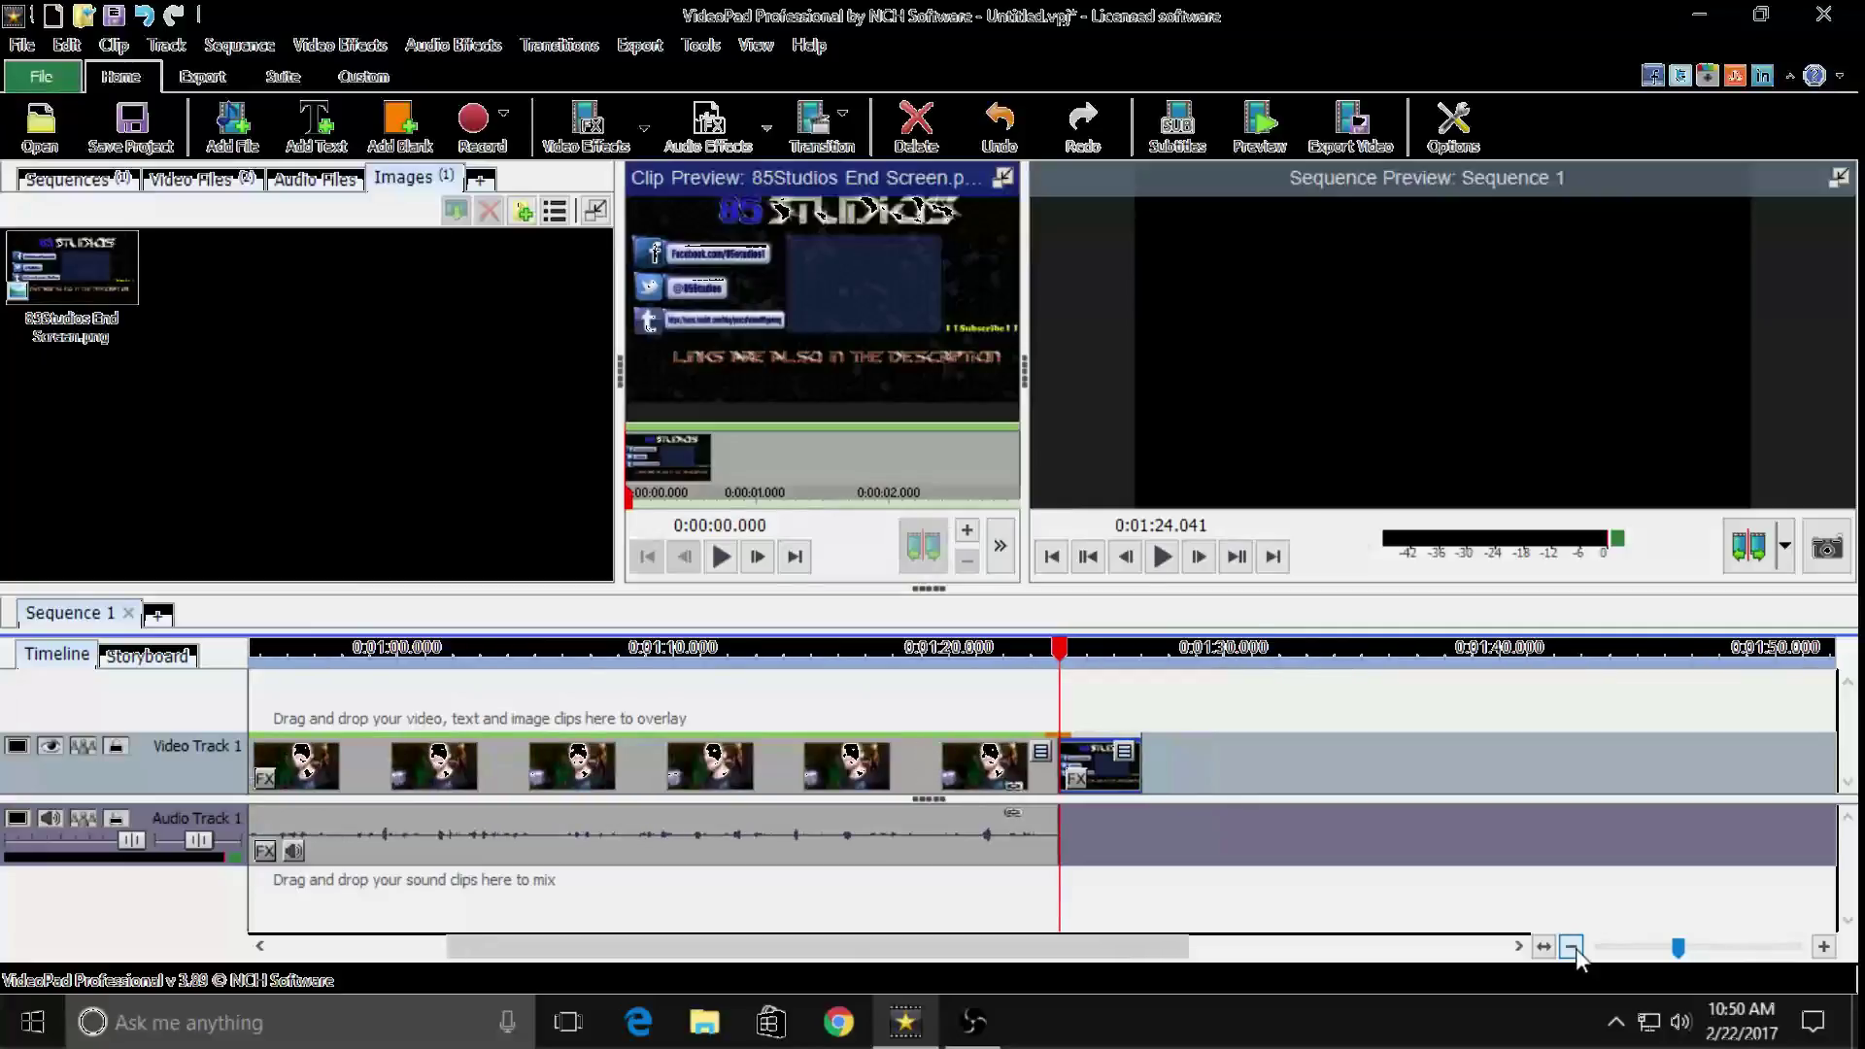
pyautogui.click(1572, 947)
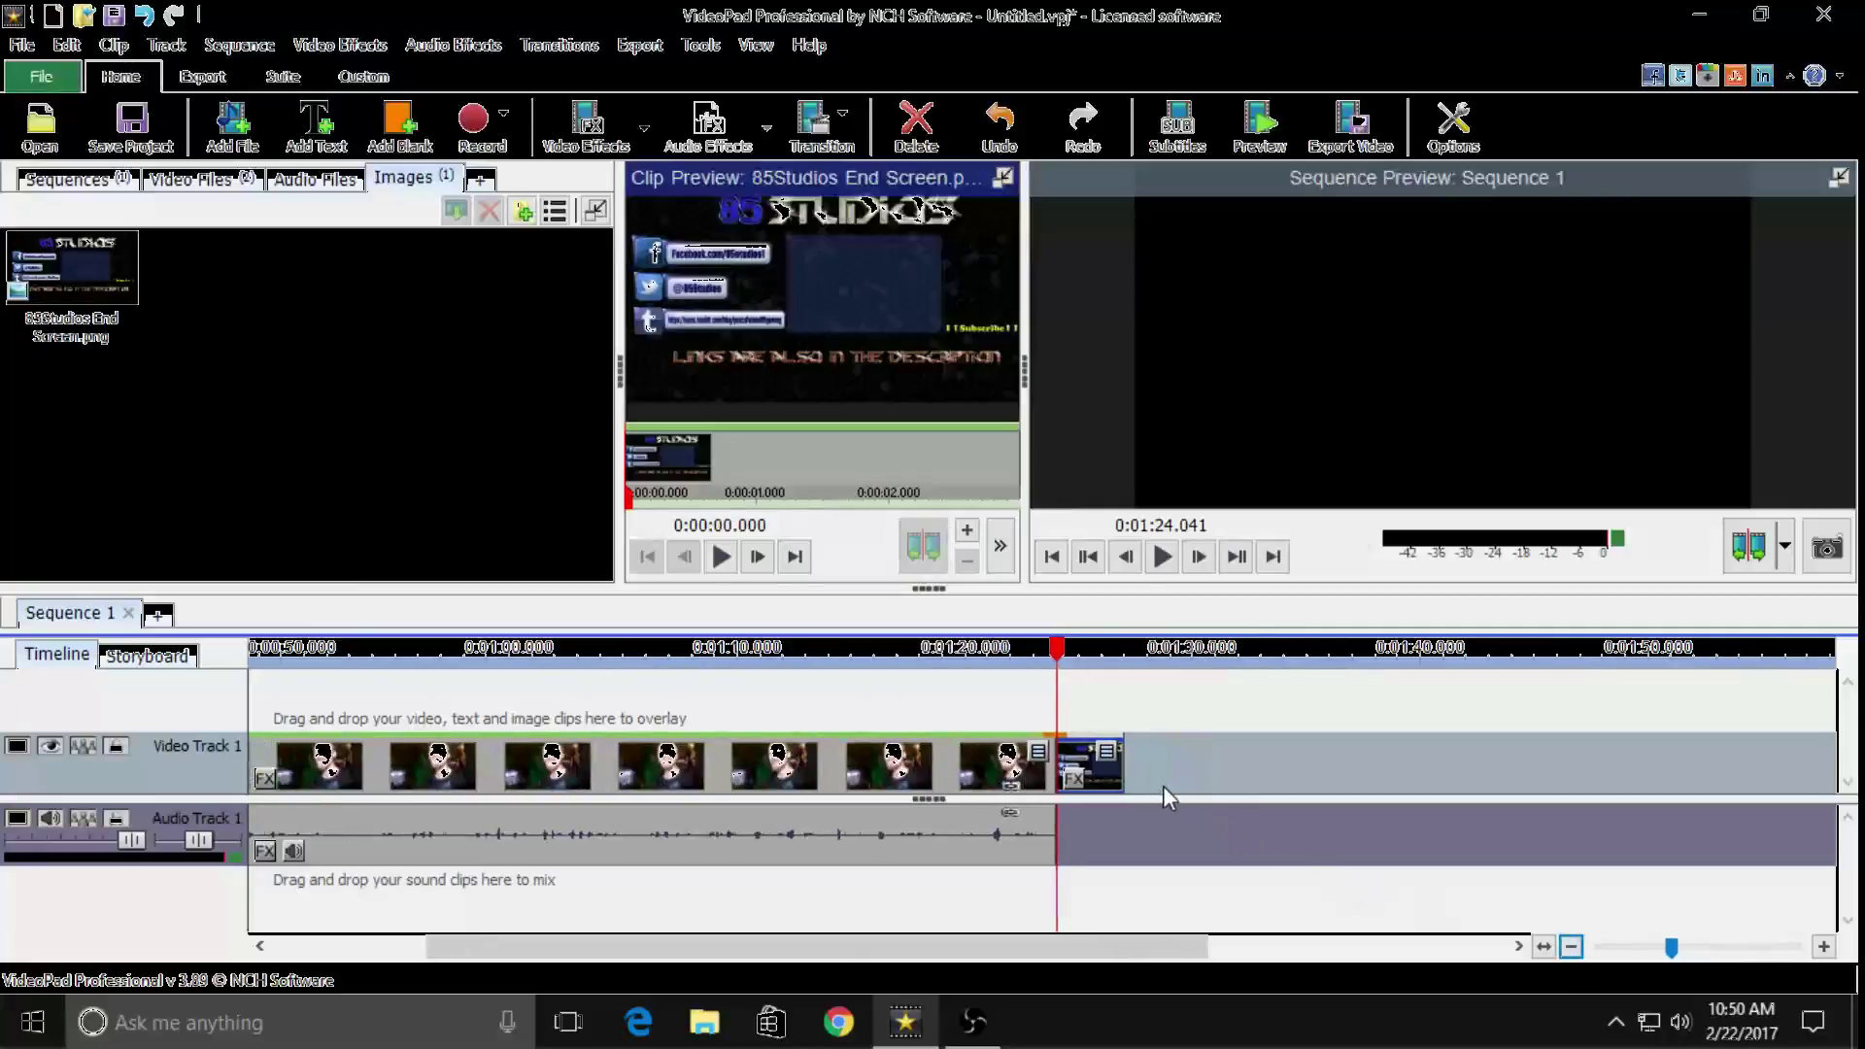
pyautogui.moveTo(1120, 777); pyautogui.dragTo(1510, 774)
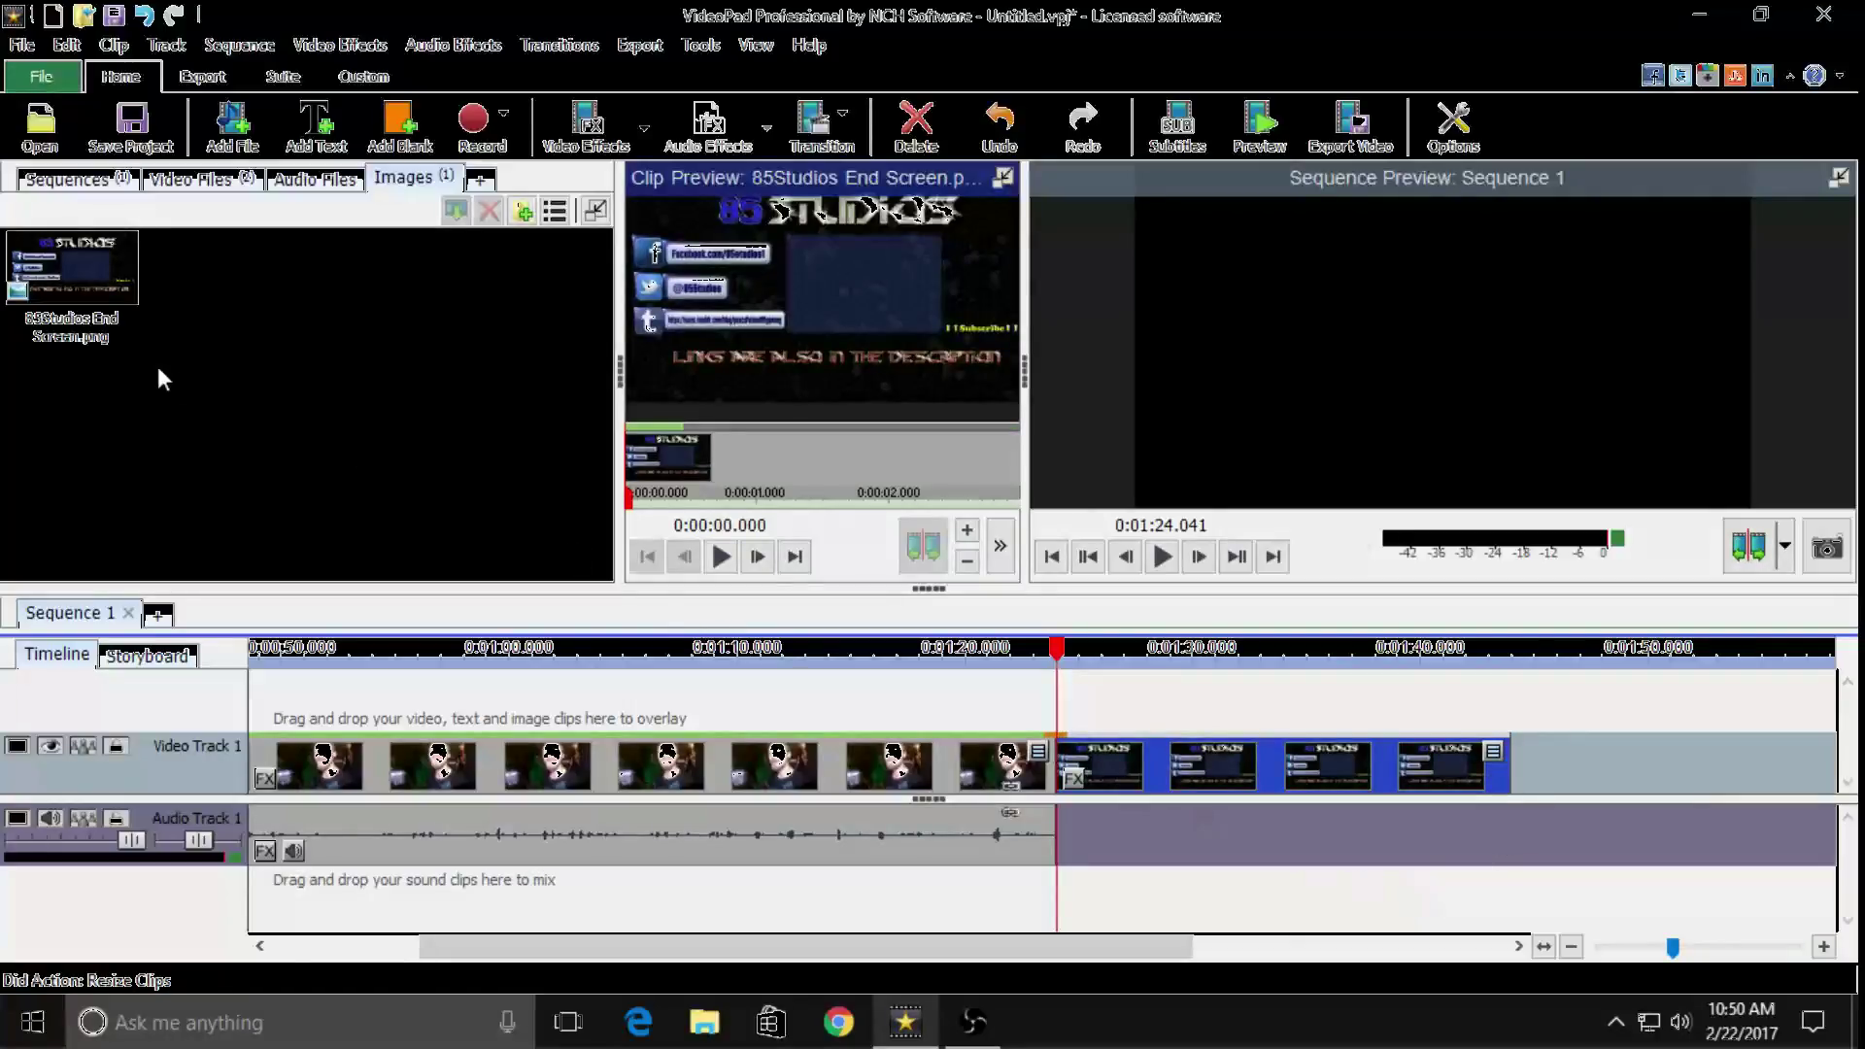
# Import the Tonight_We_Rock.mp3 track from the OneDrive Music folder and place it on Audio Track 1 where the end screen starts
pyautogui.click(233, 121)
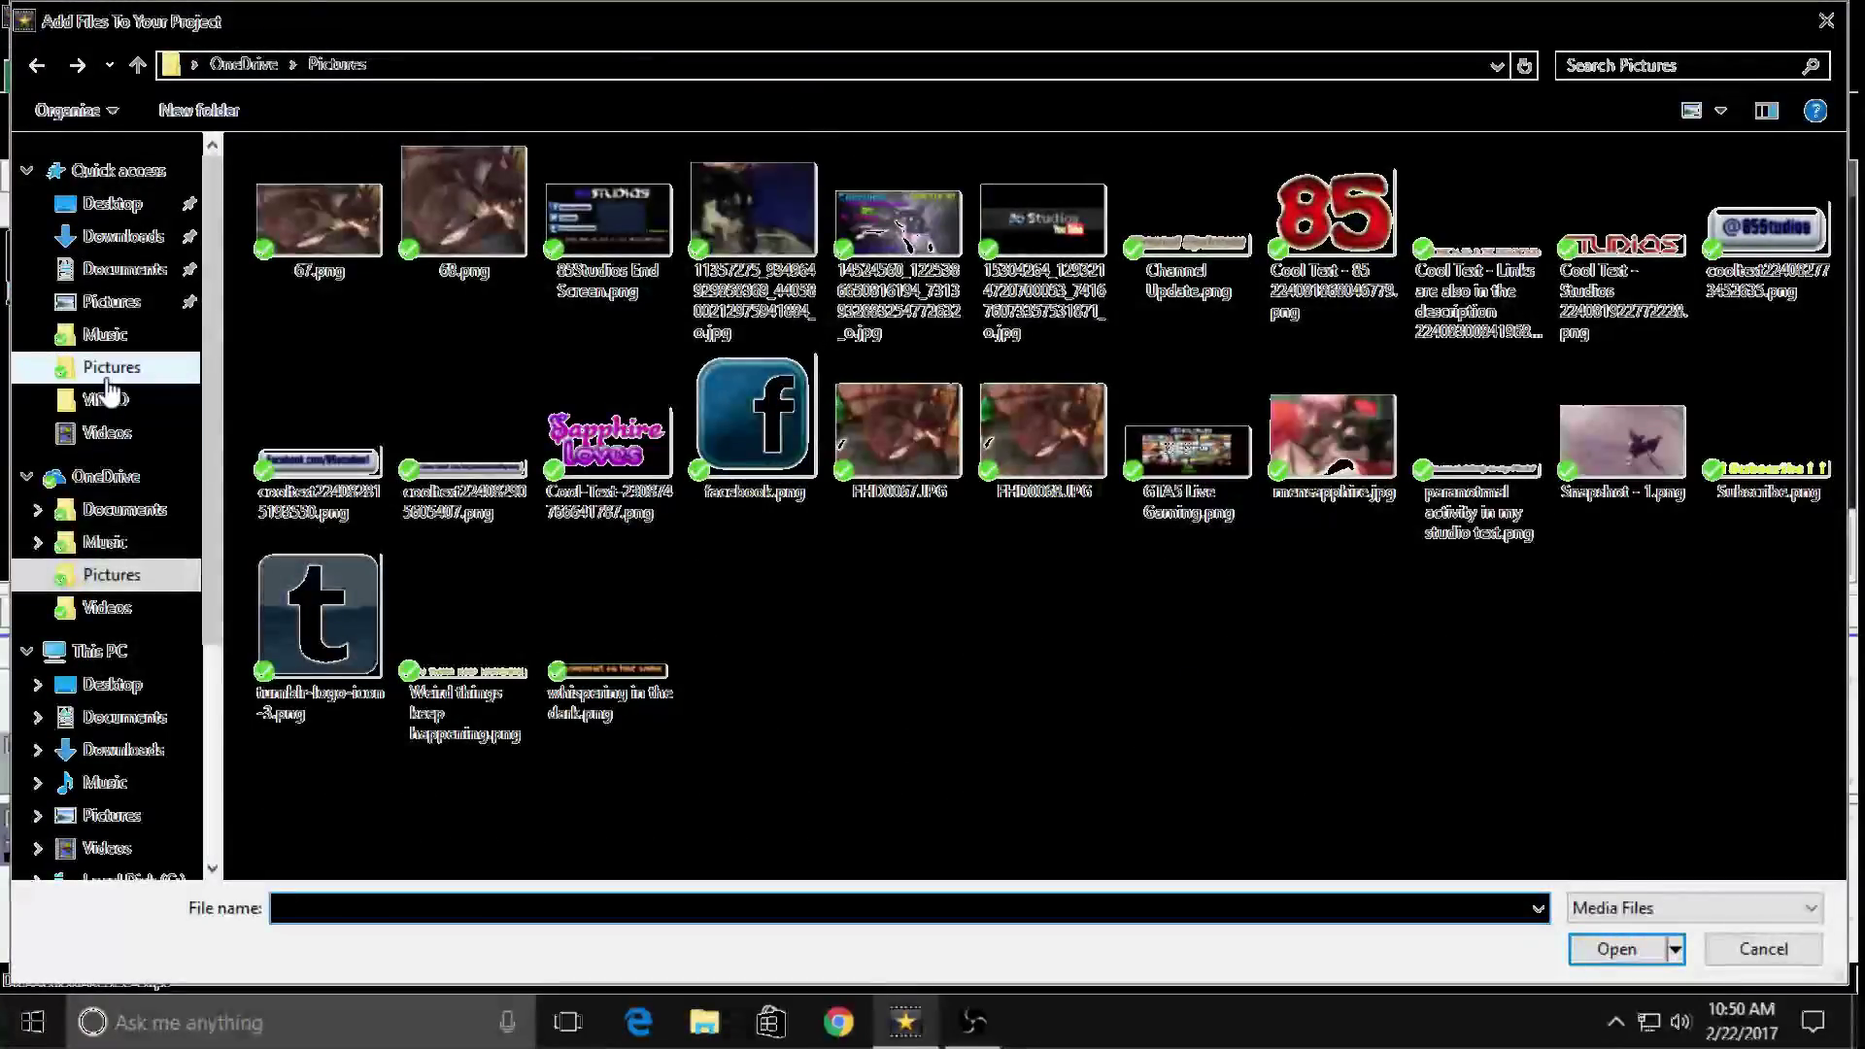
pyautogui.click(107, 342)
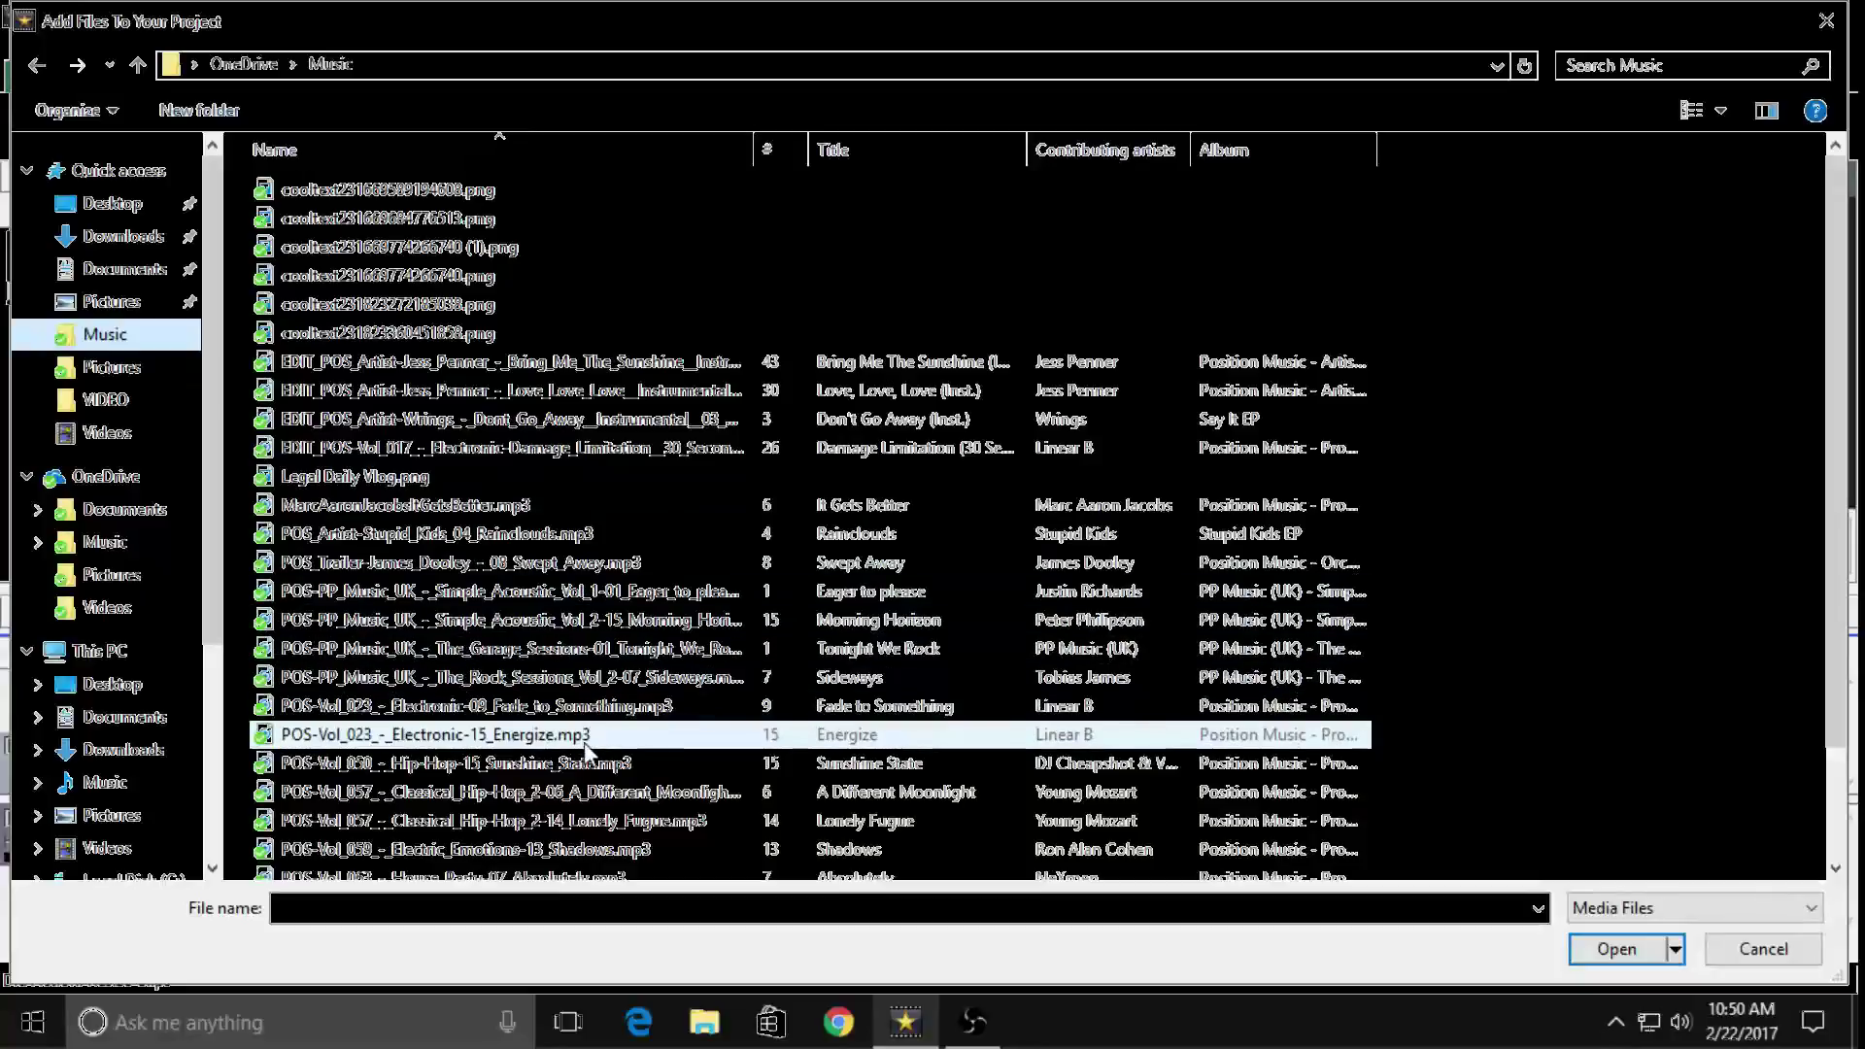
pyautogui.scroll(-2, 585, 749)
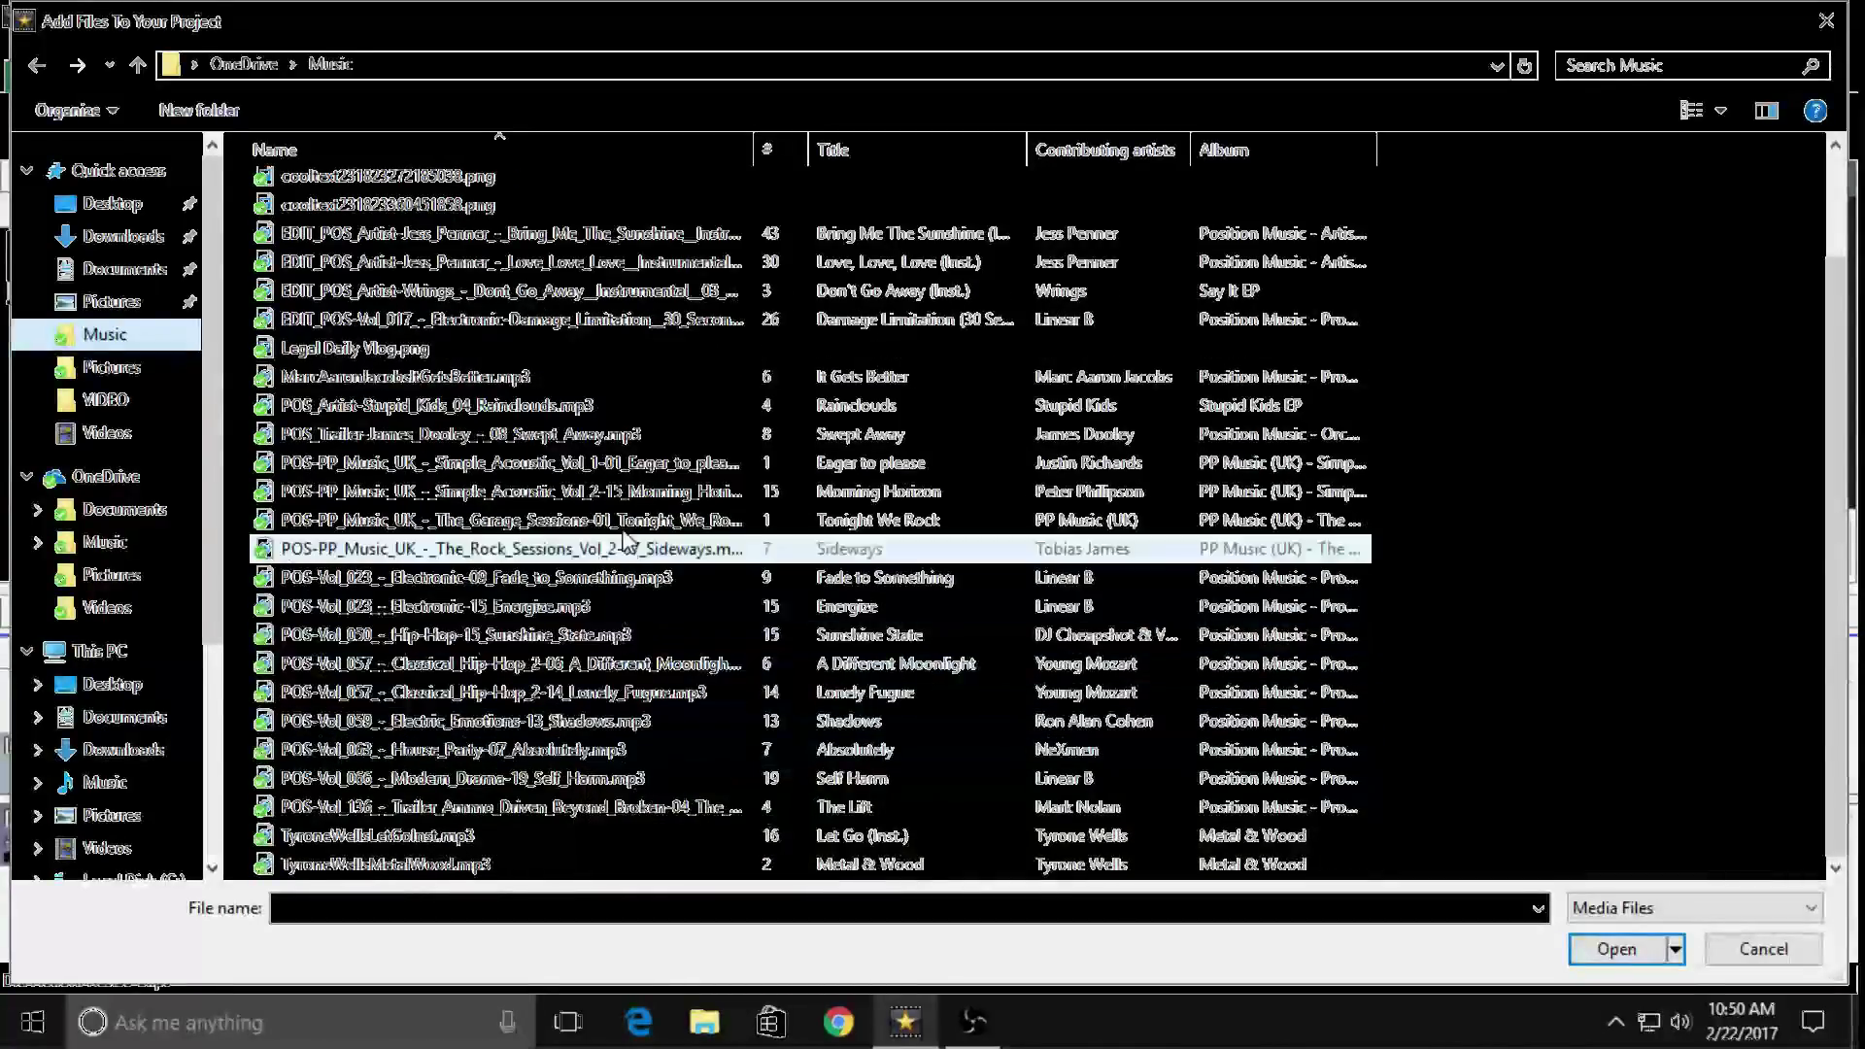
pyautogui.doubleClick(626, 519)
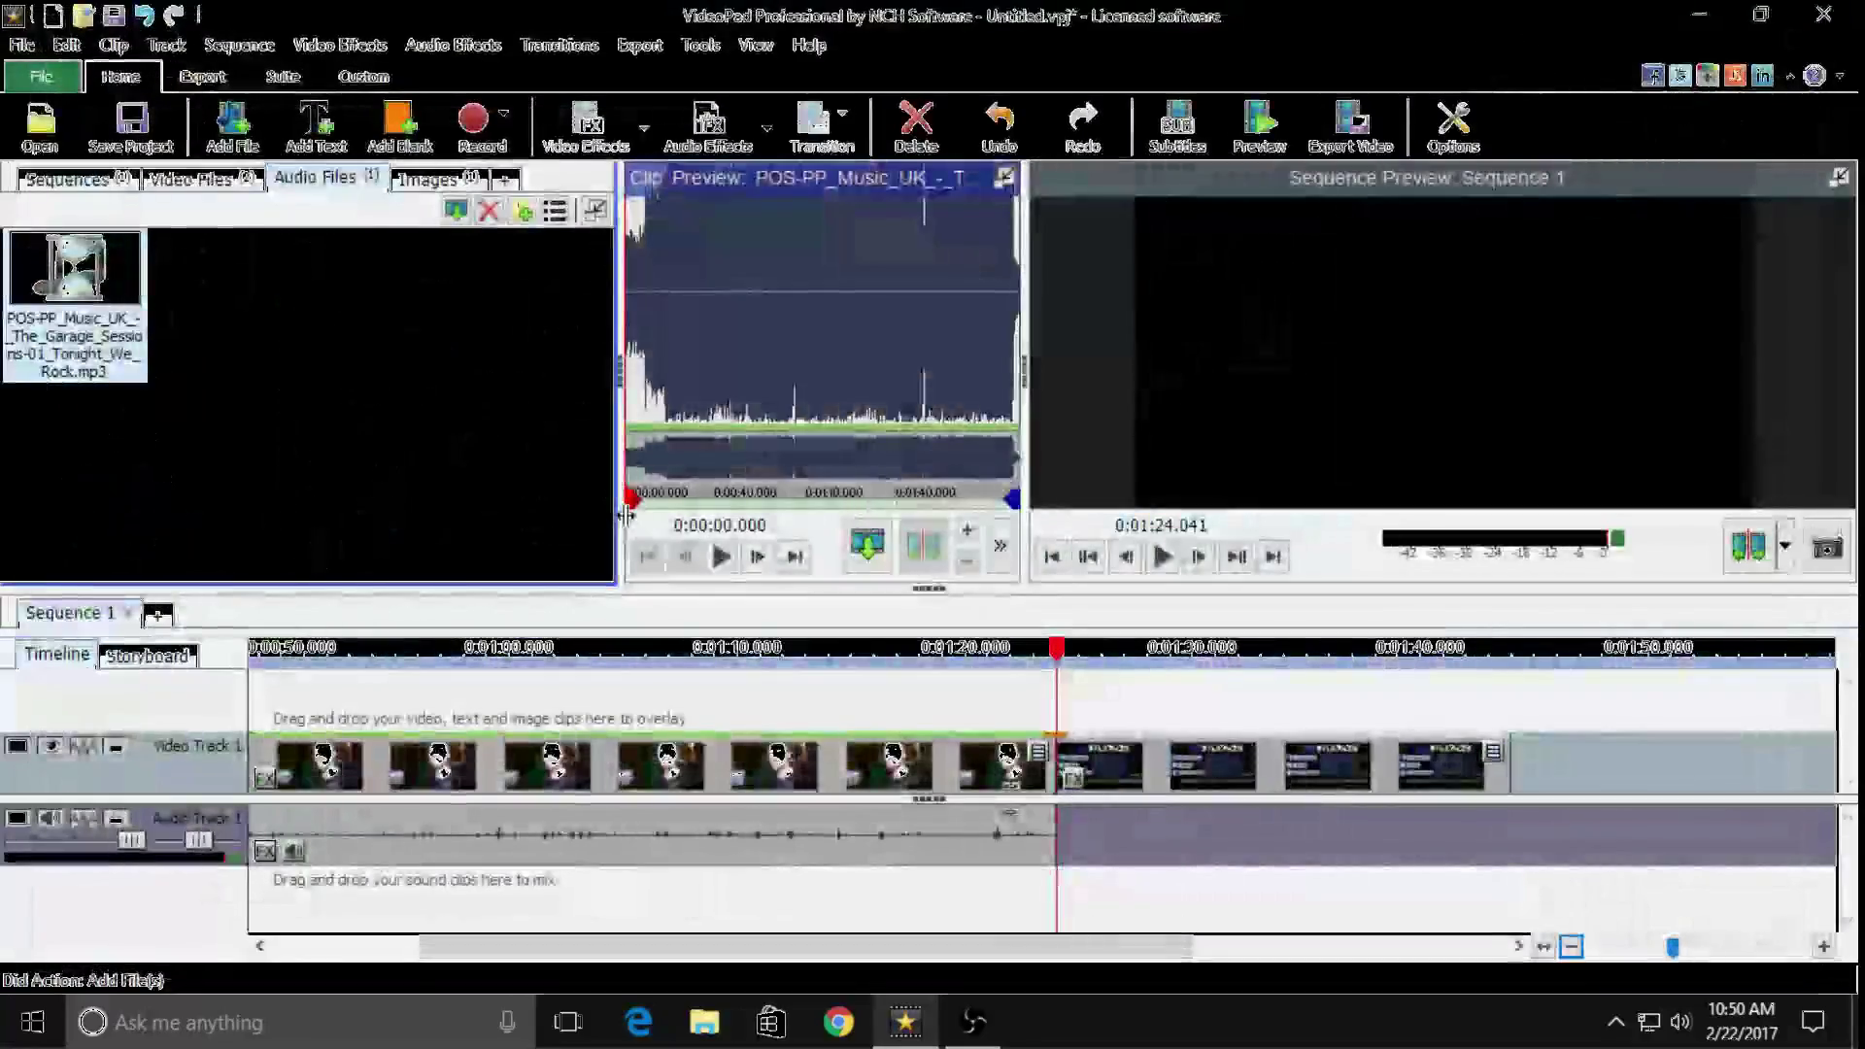
pyautogui.moveTo(97, 277); pyautogui.dragTo(573, 817)
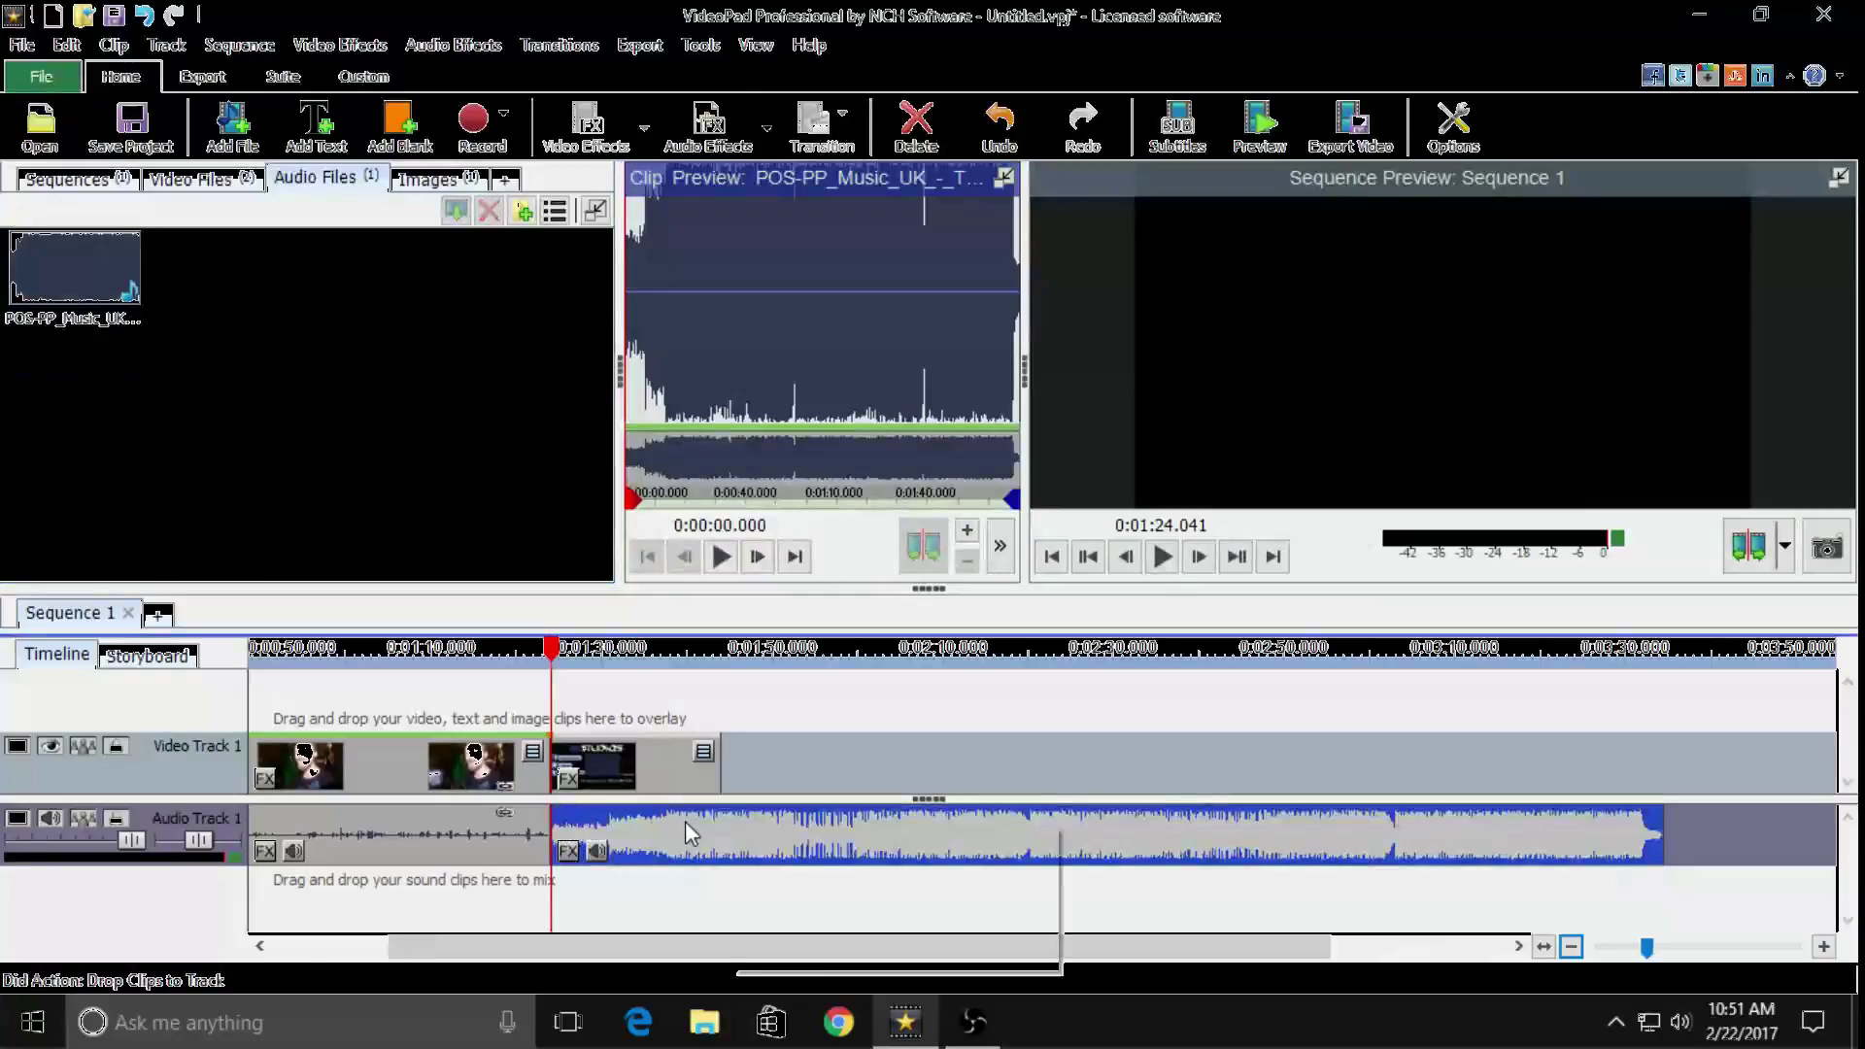
# Split all tracks at the end of the end screen, at 0:01:44.033, and delete the leftover music after it
pyautogui.click(1236, 559)
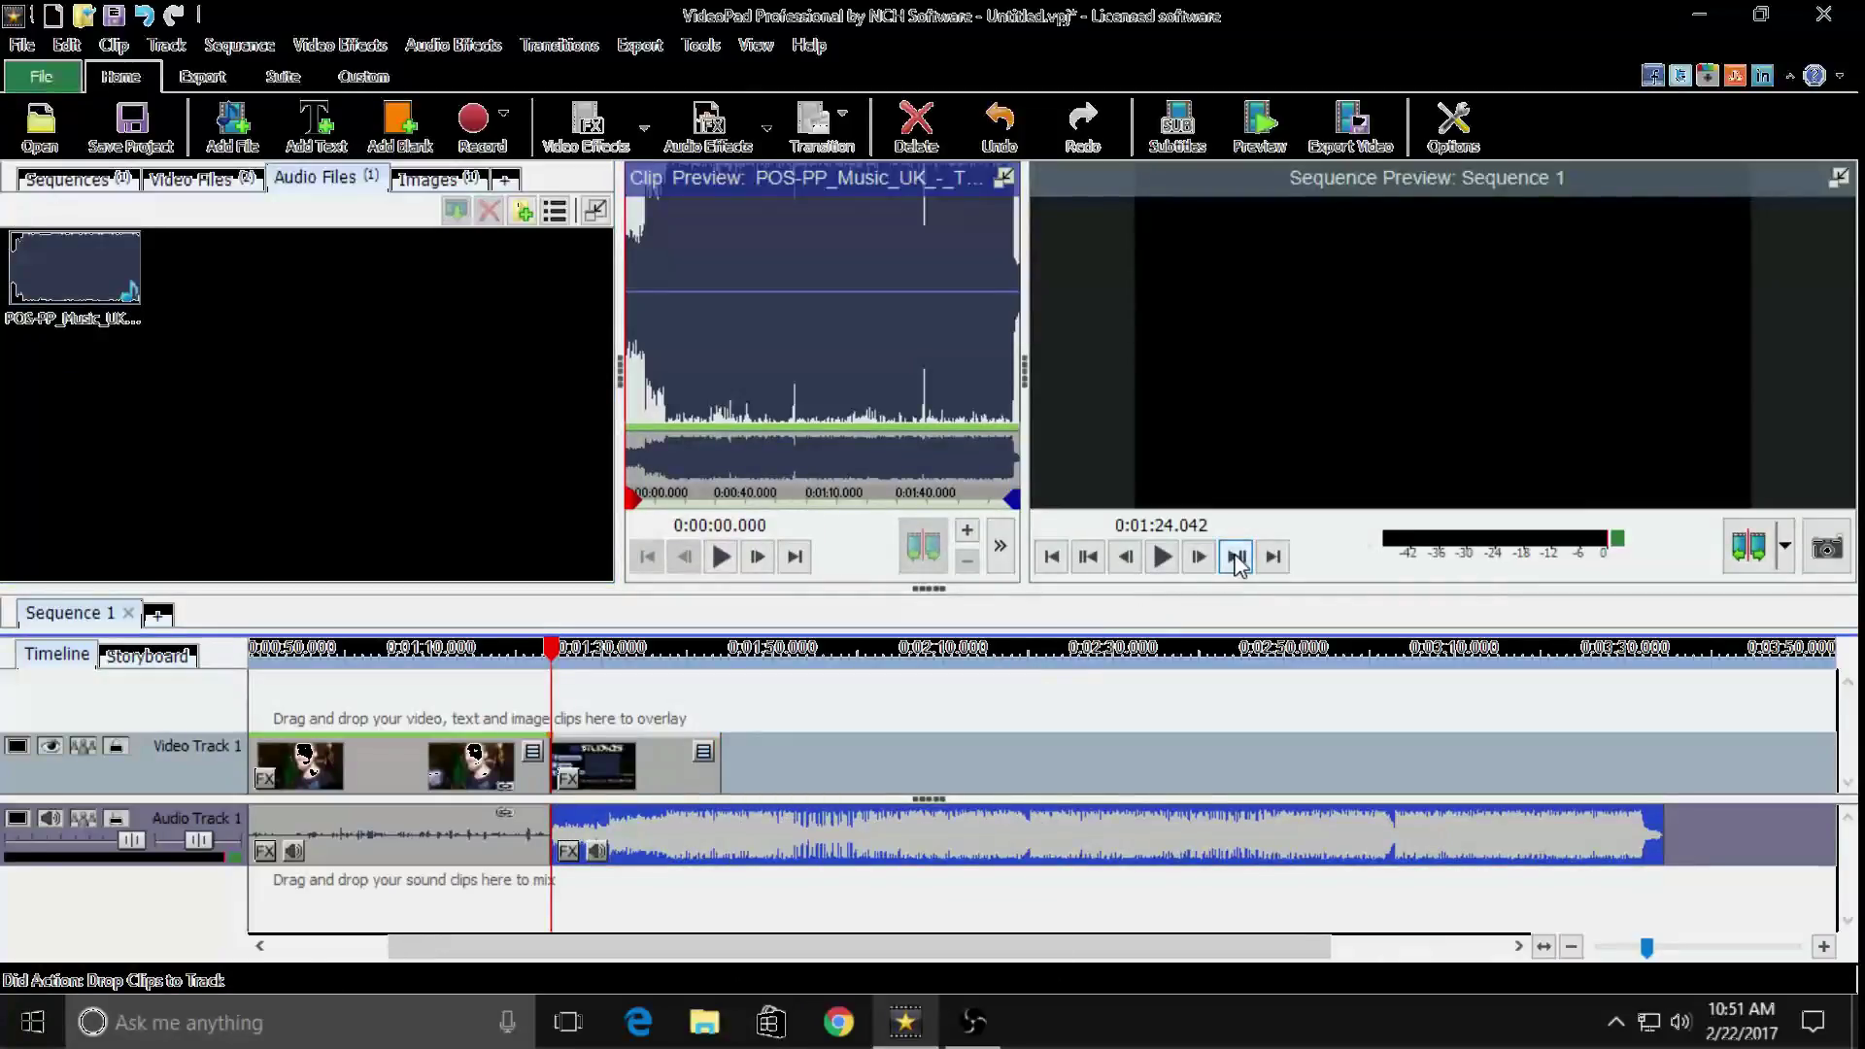
pyautogui.click(1235, 560)
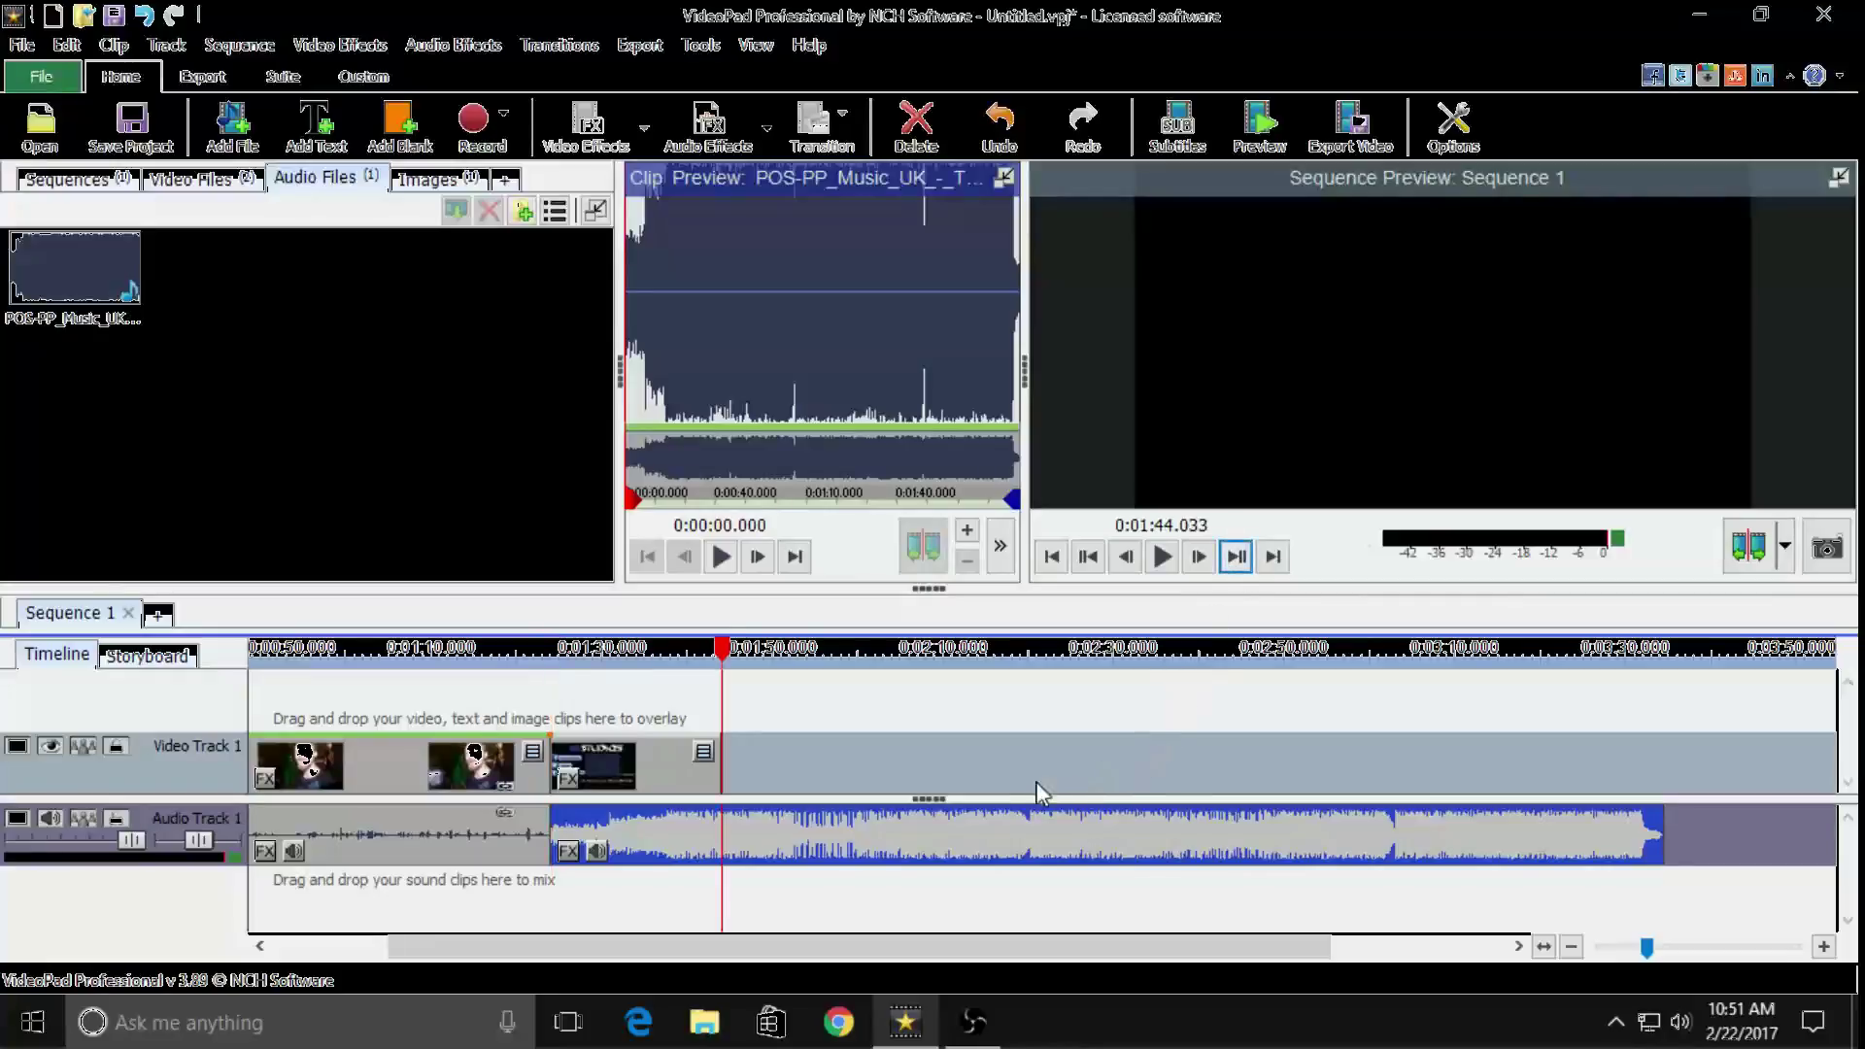
pyautogui.click(1747, 547)
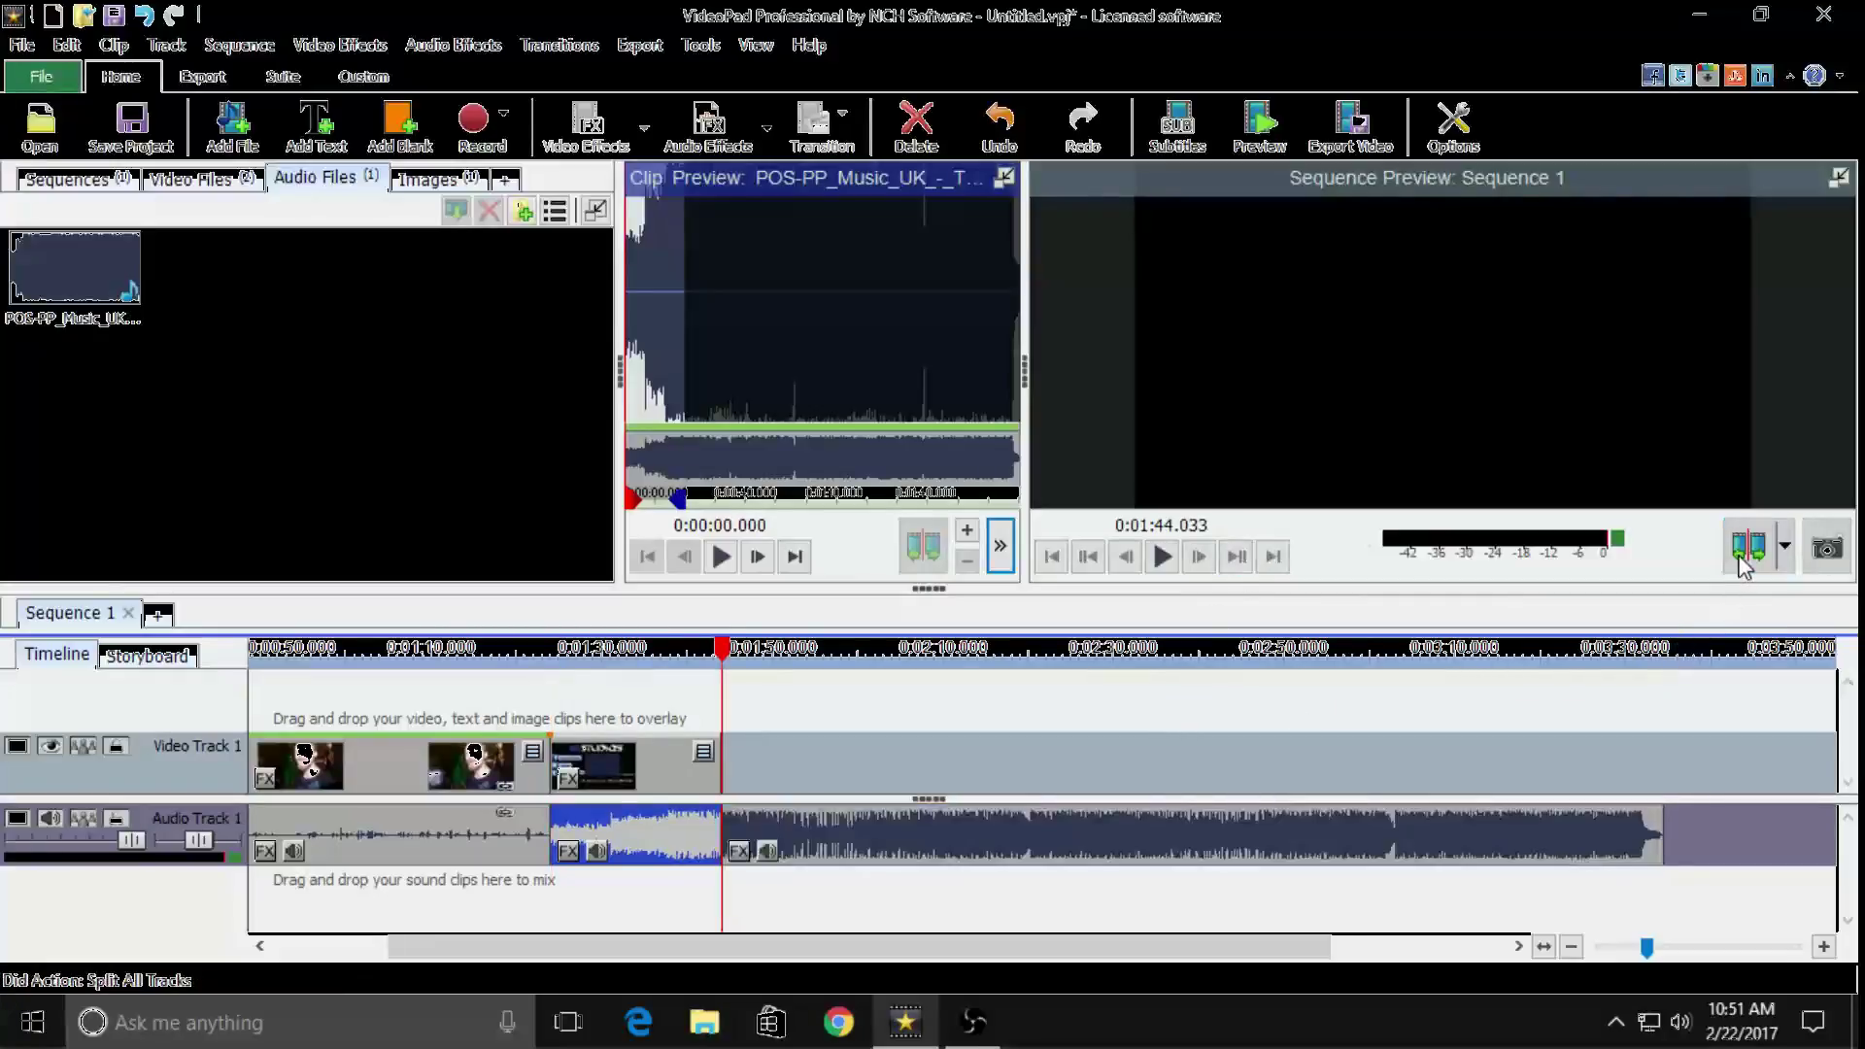
pyautogui.click(1218, 839)
pyautogui.press('Delete')
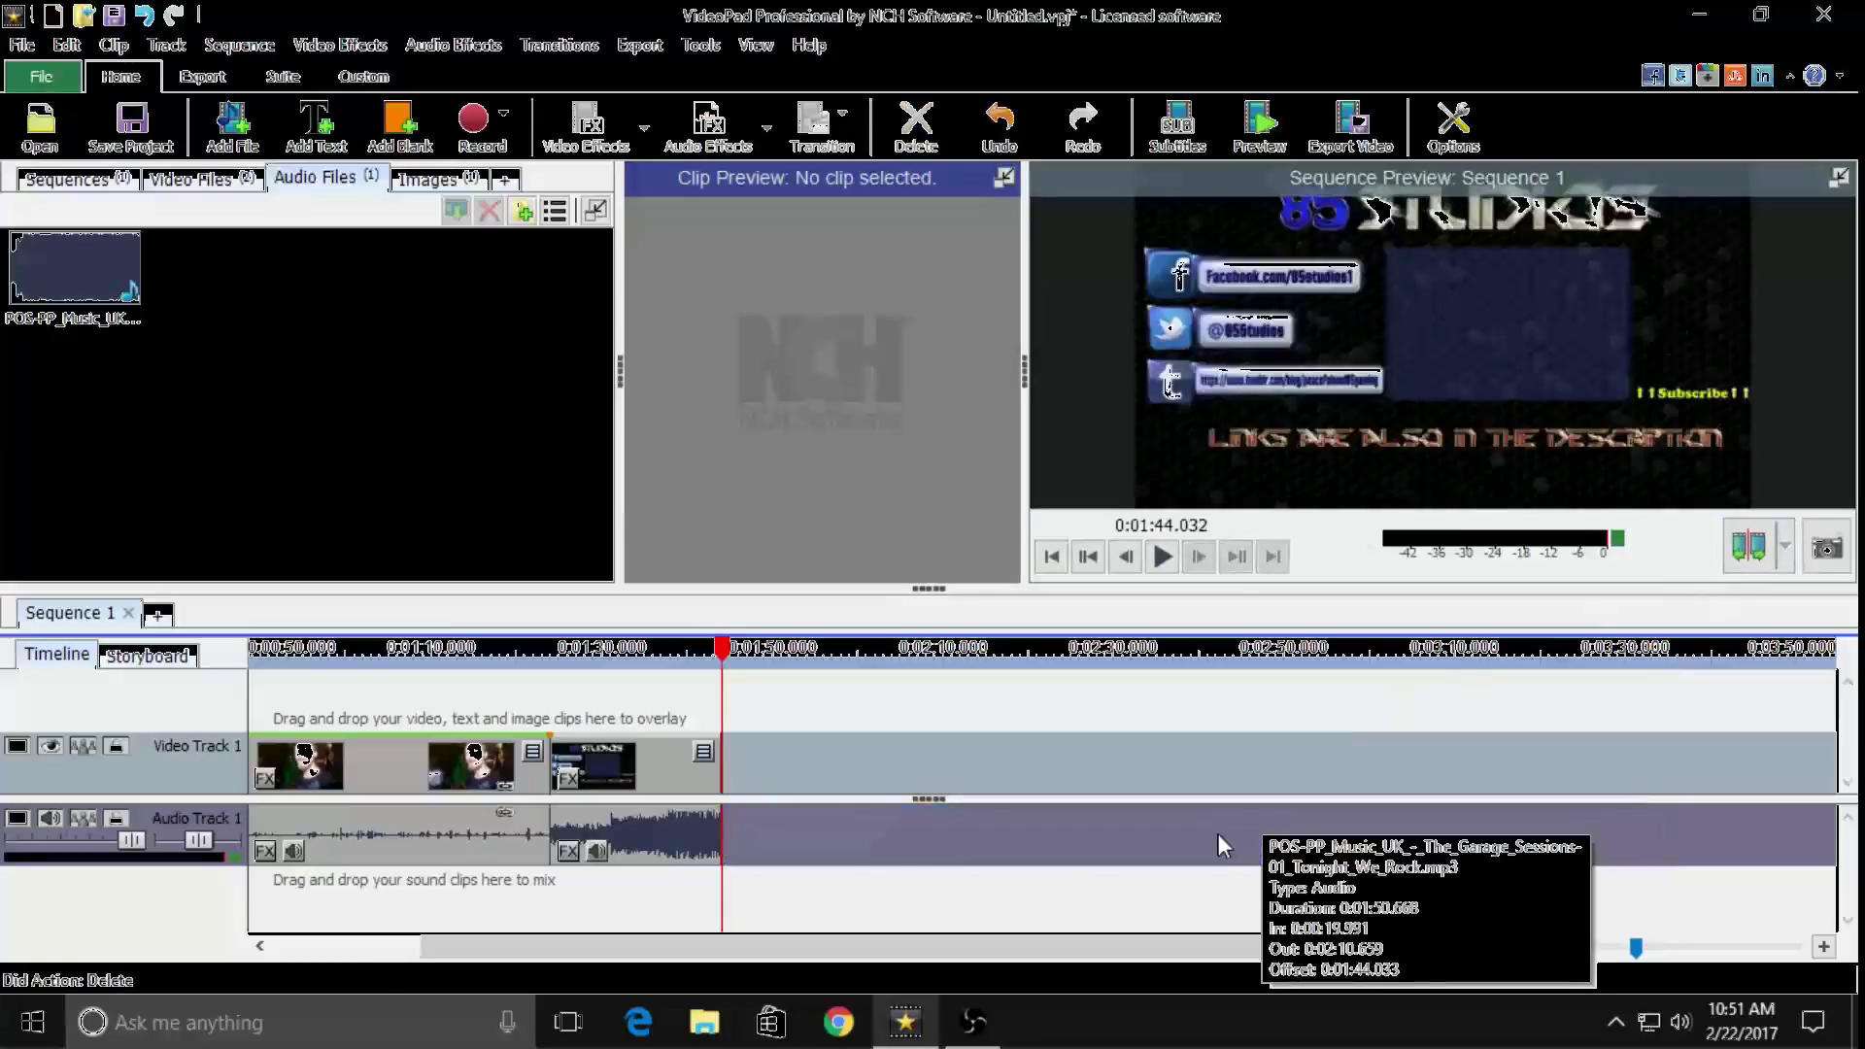
# Apply a fade-out to the trimmed music clip under the end screen, keeping the offered fade-out length
pyautogui.rightClick(668, 837)
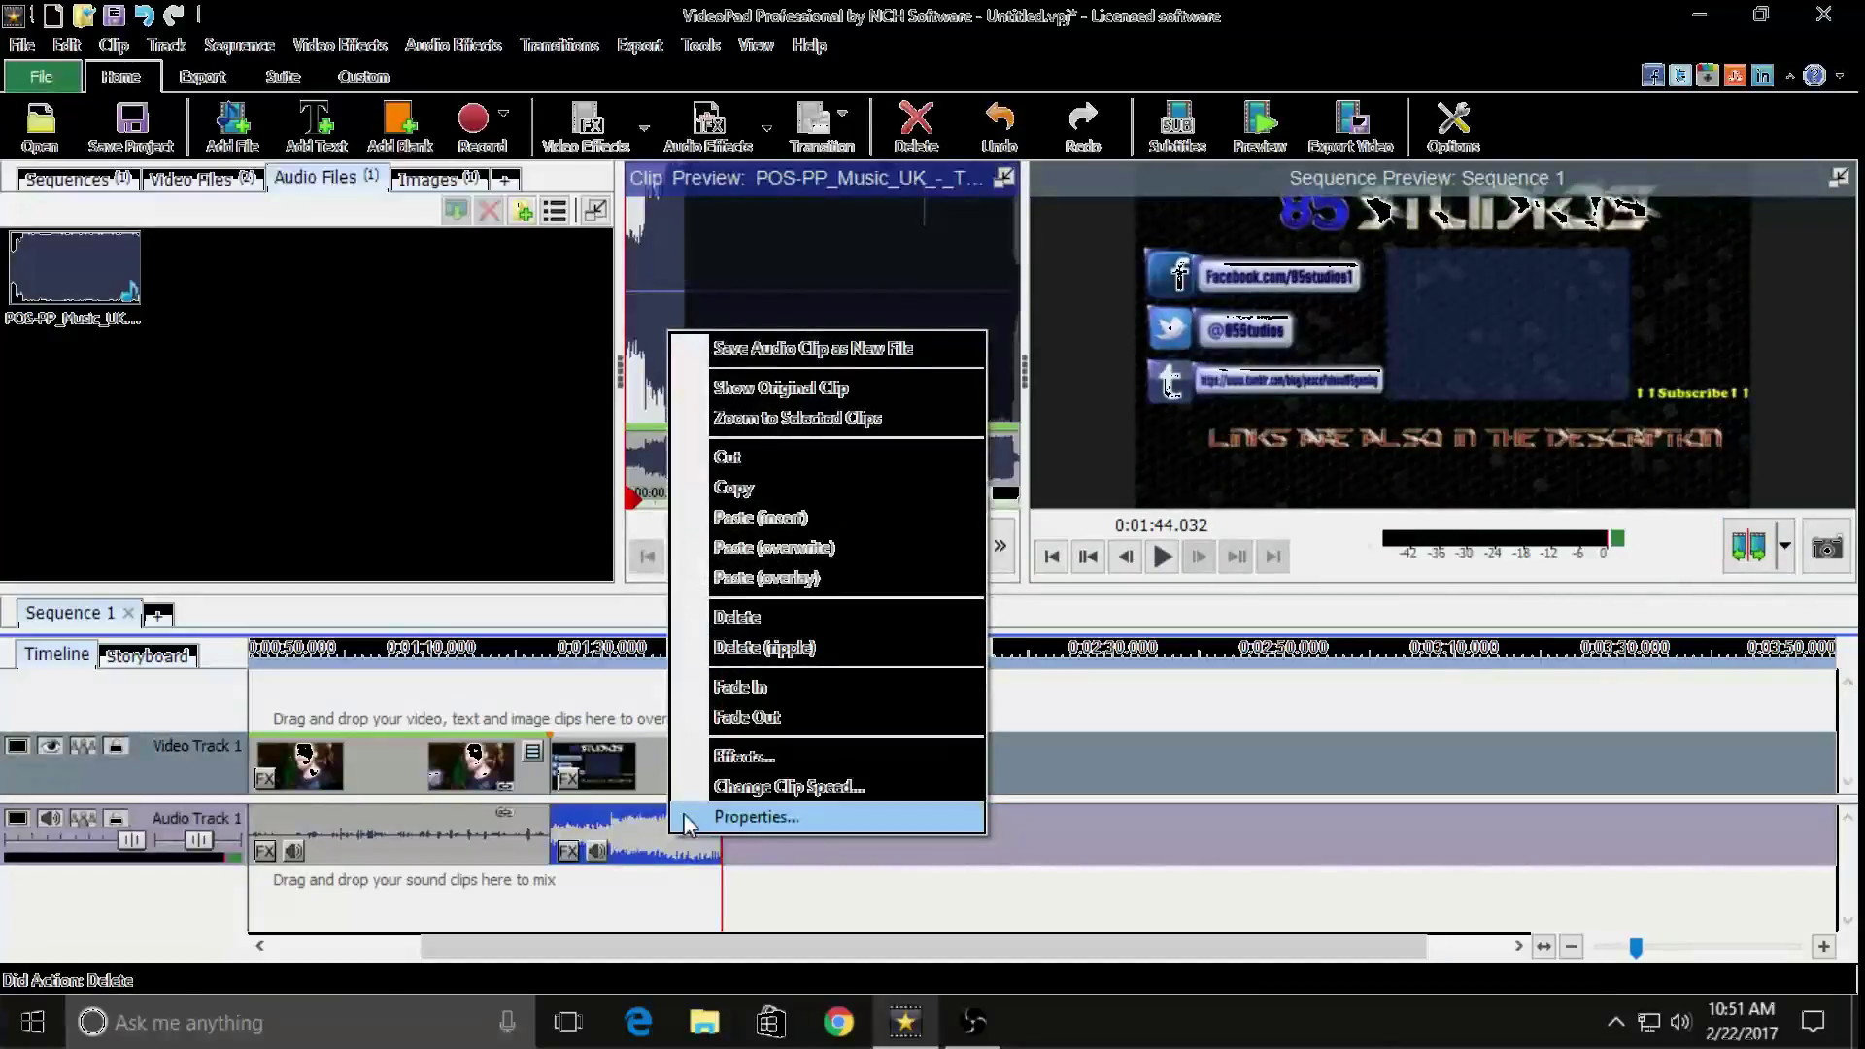
pyautogui.click(735, 719)
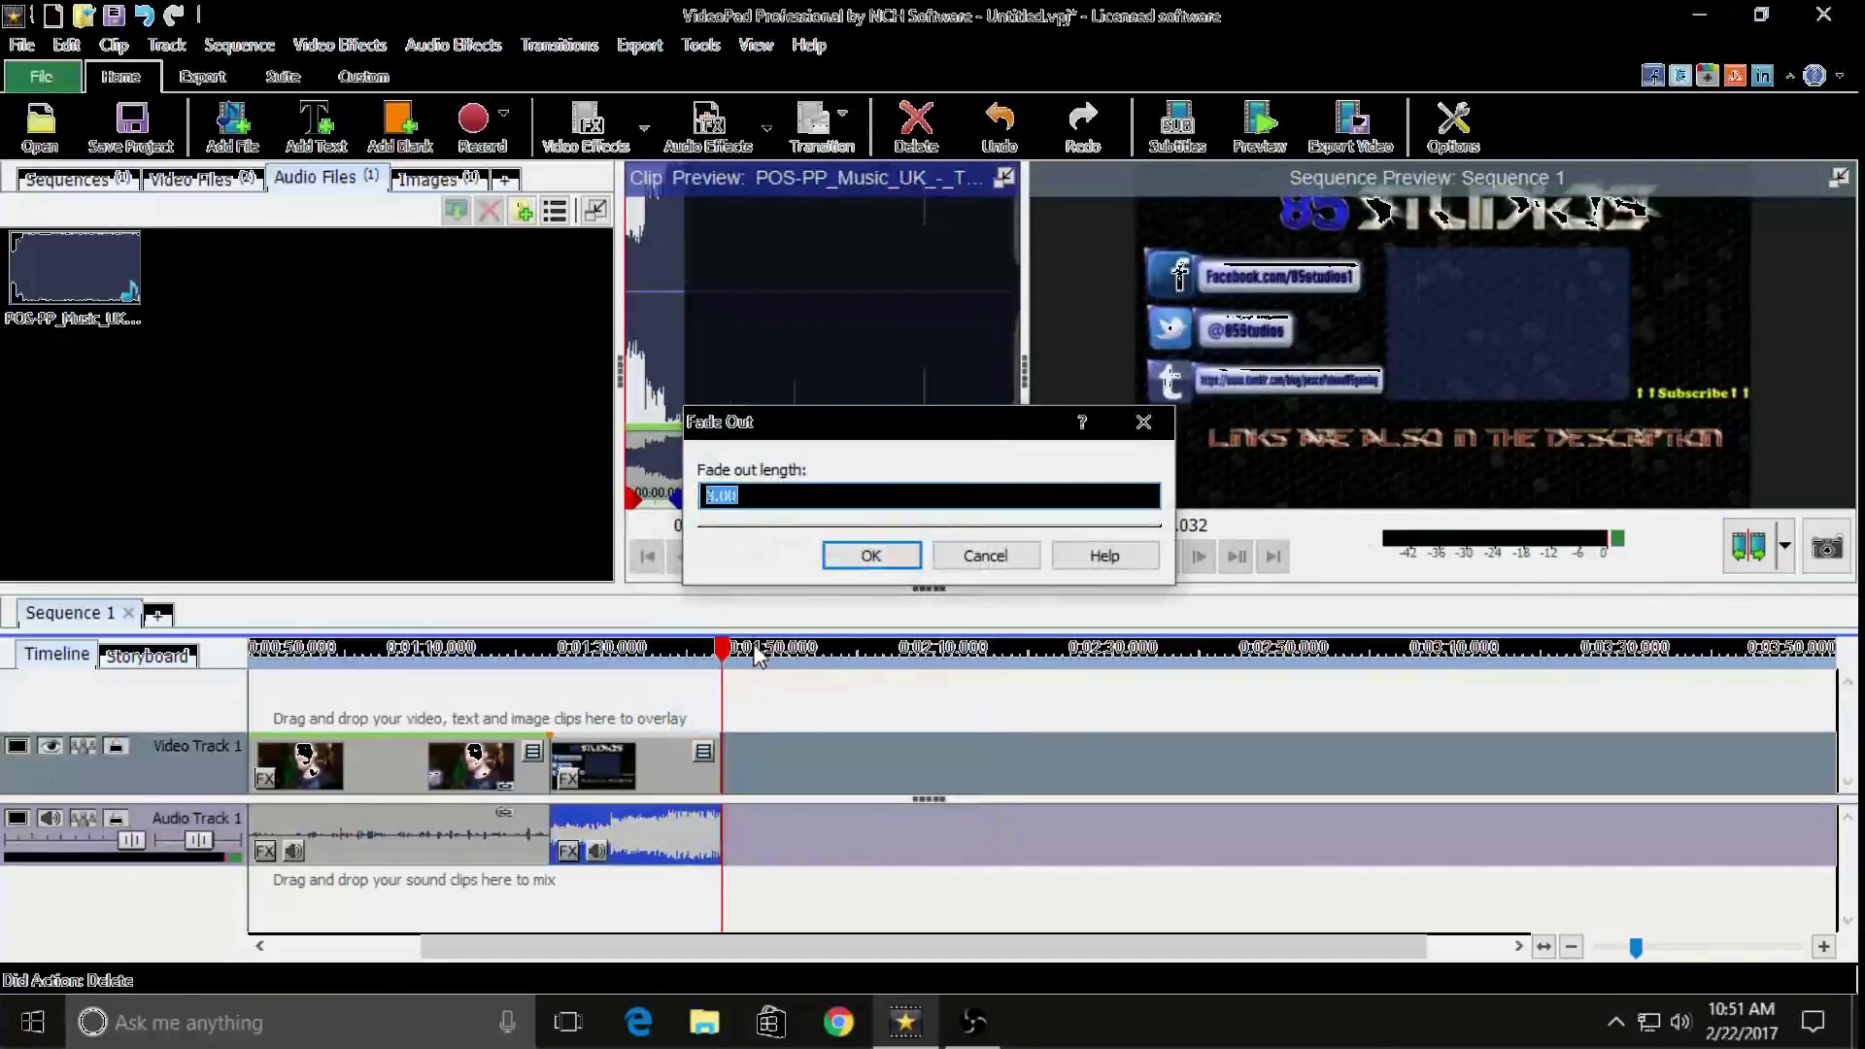
pyautogui.click(832, 555)
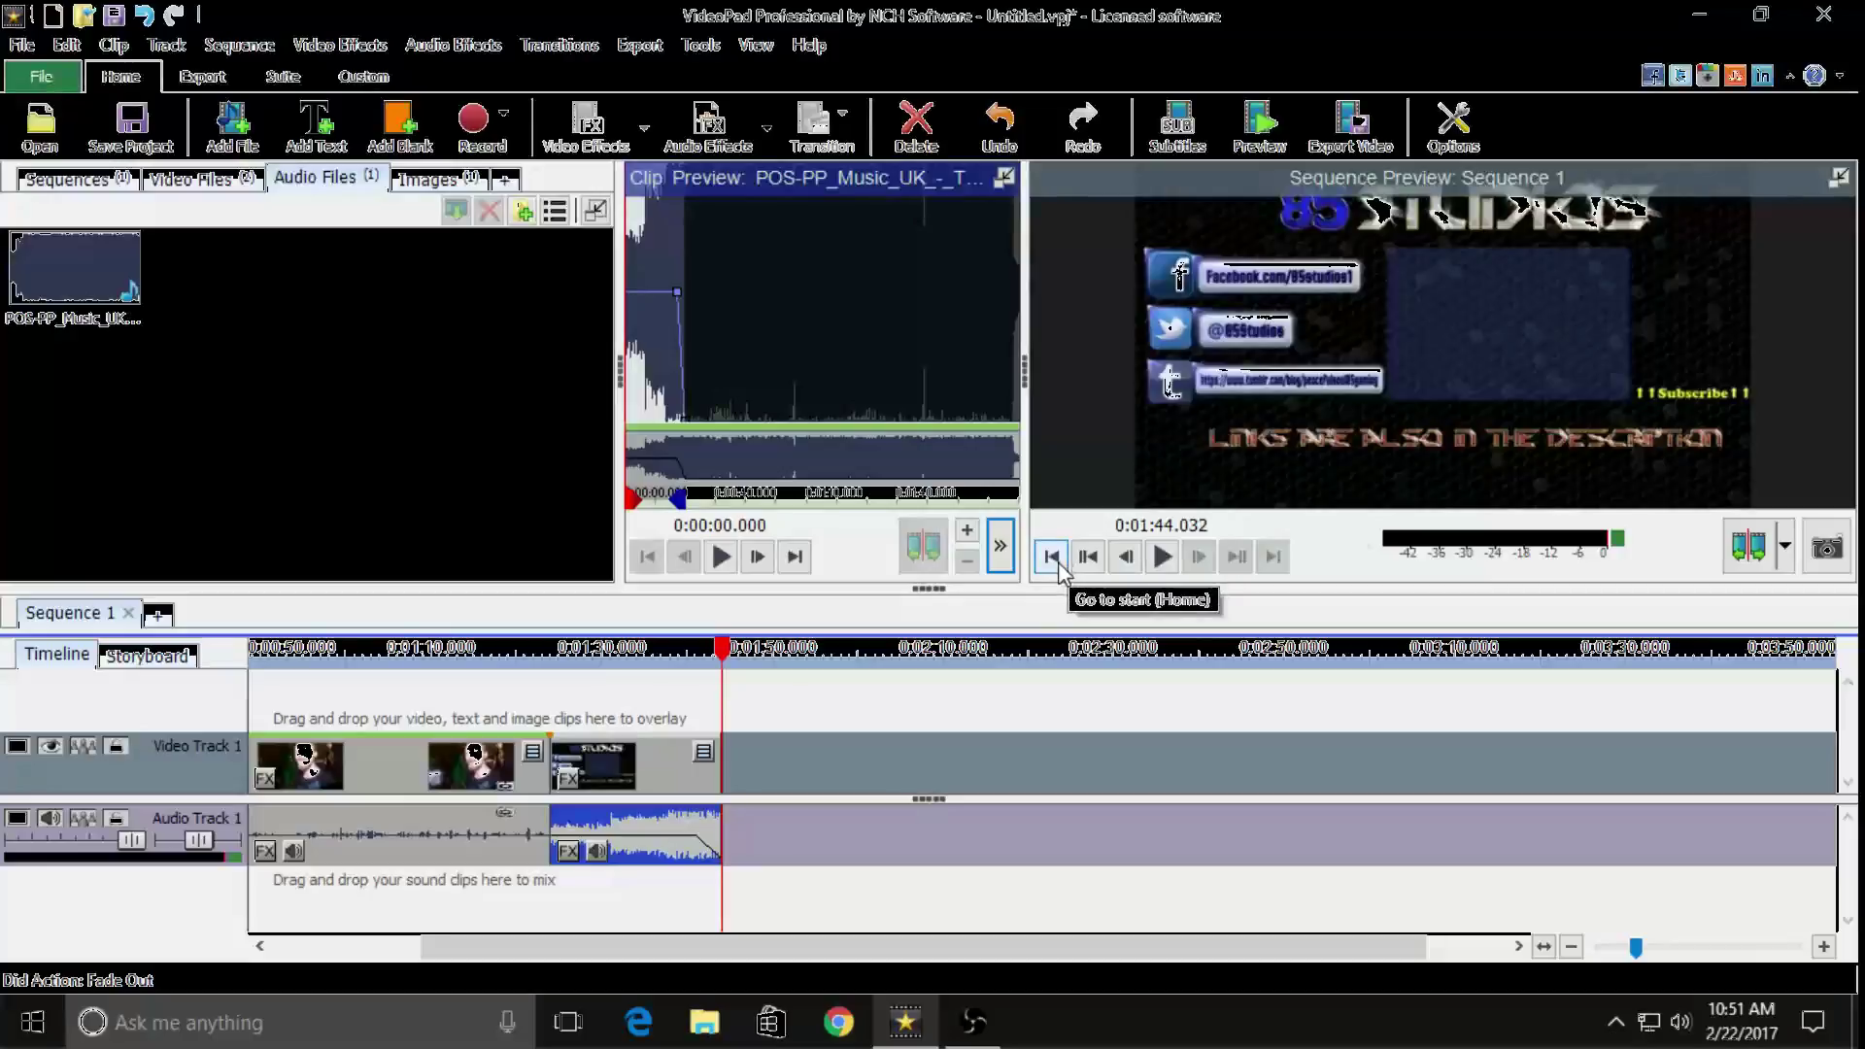
# Play back the end screen section from the start of its clip to check the image and faded music
pyautogui.click(1088, 556)
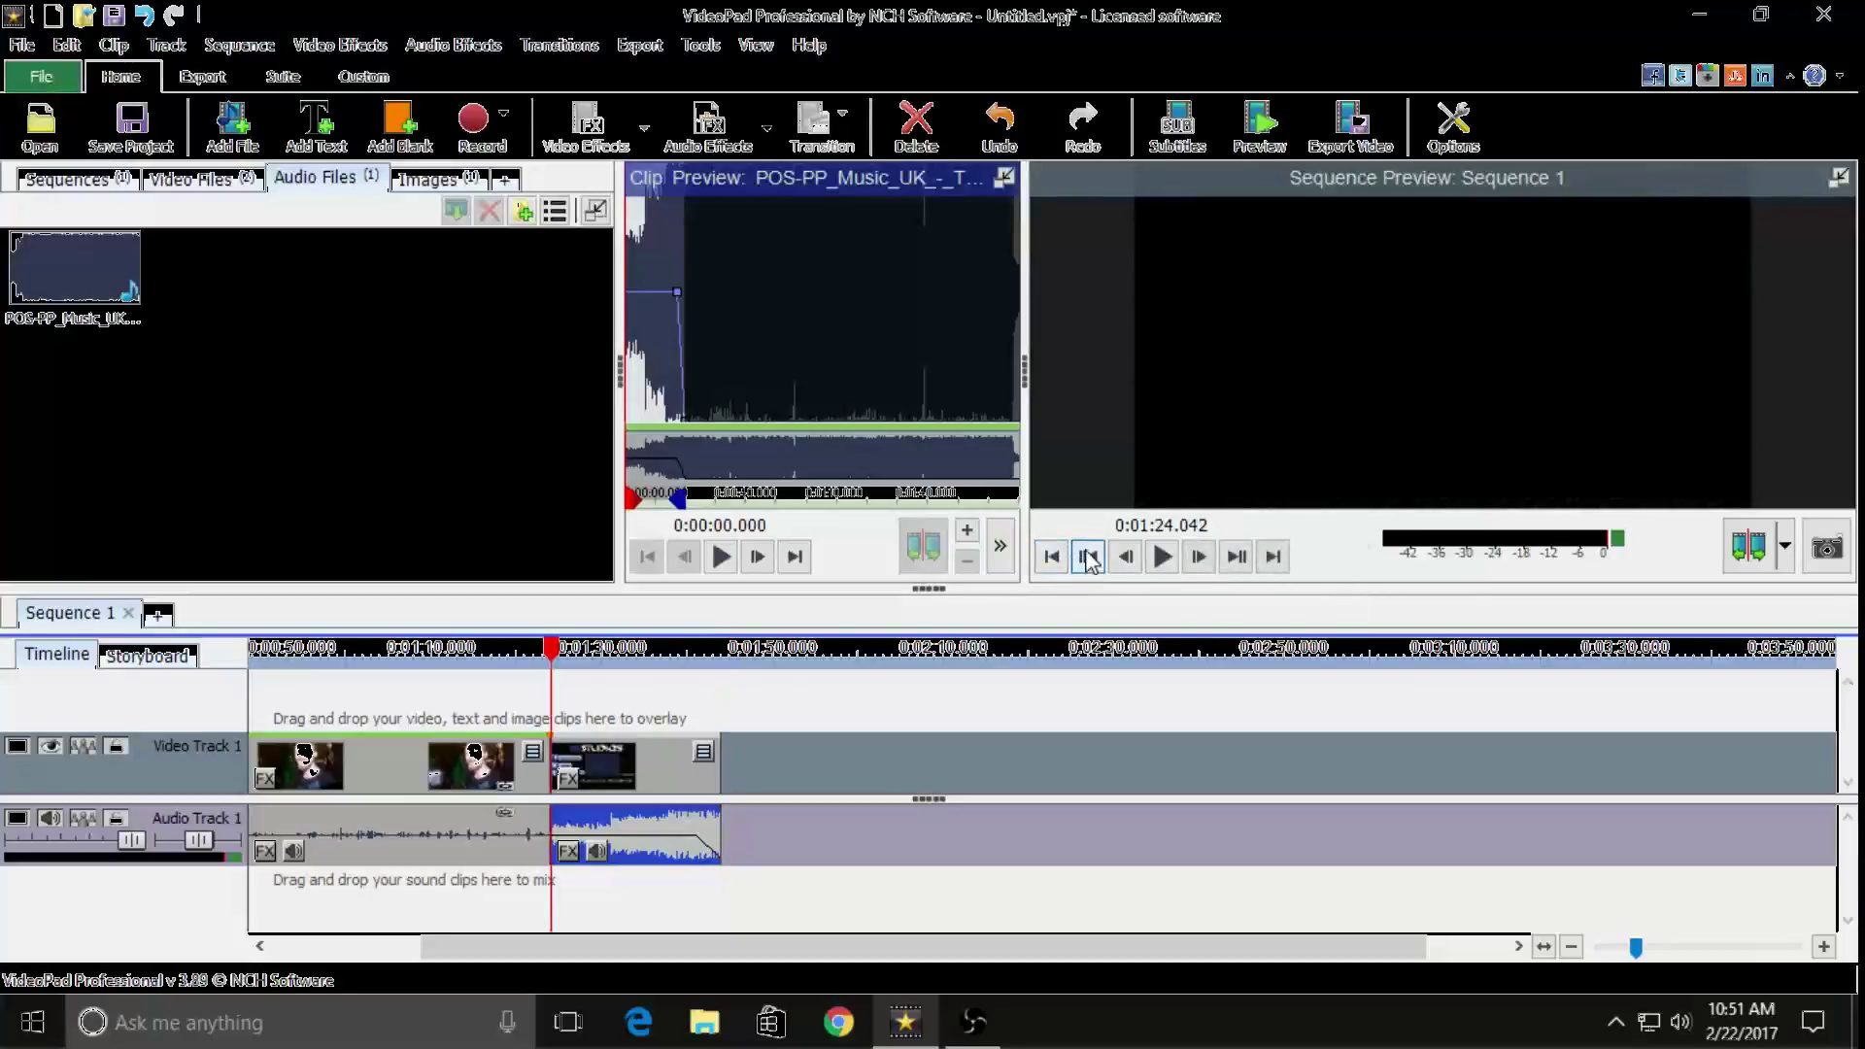
pyautogui.click(1163, 556)
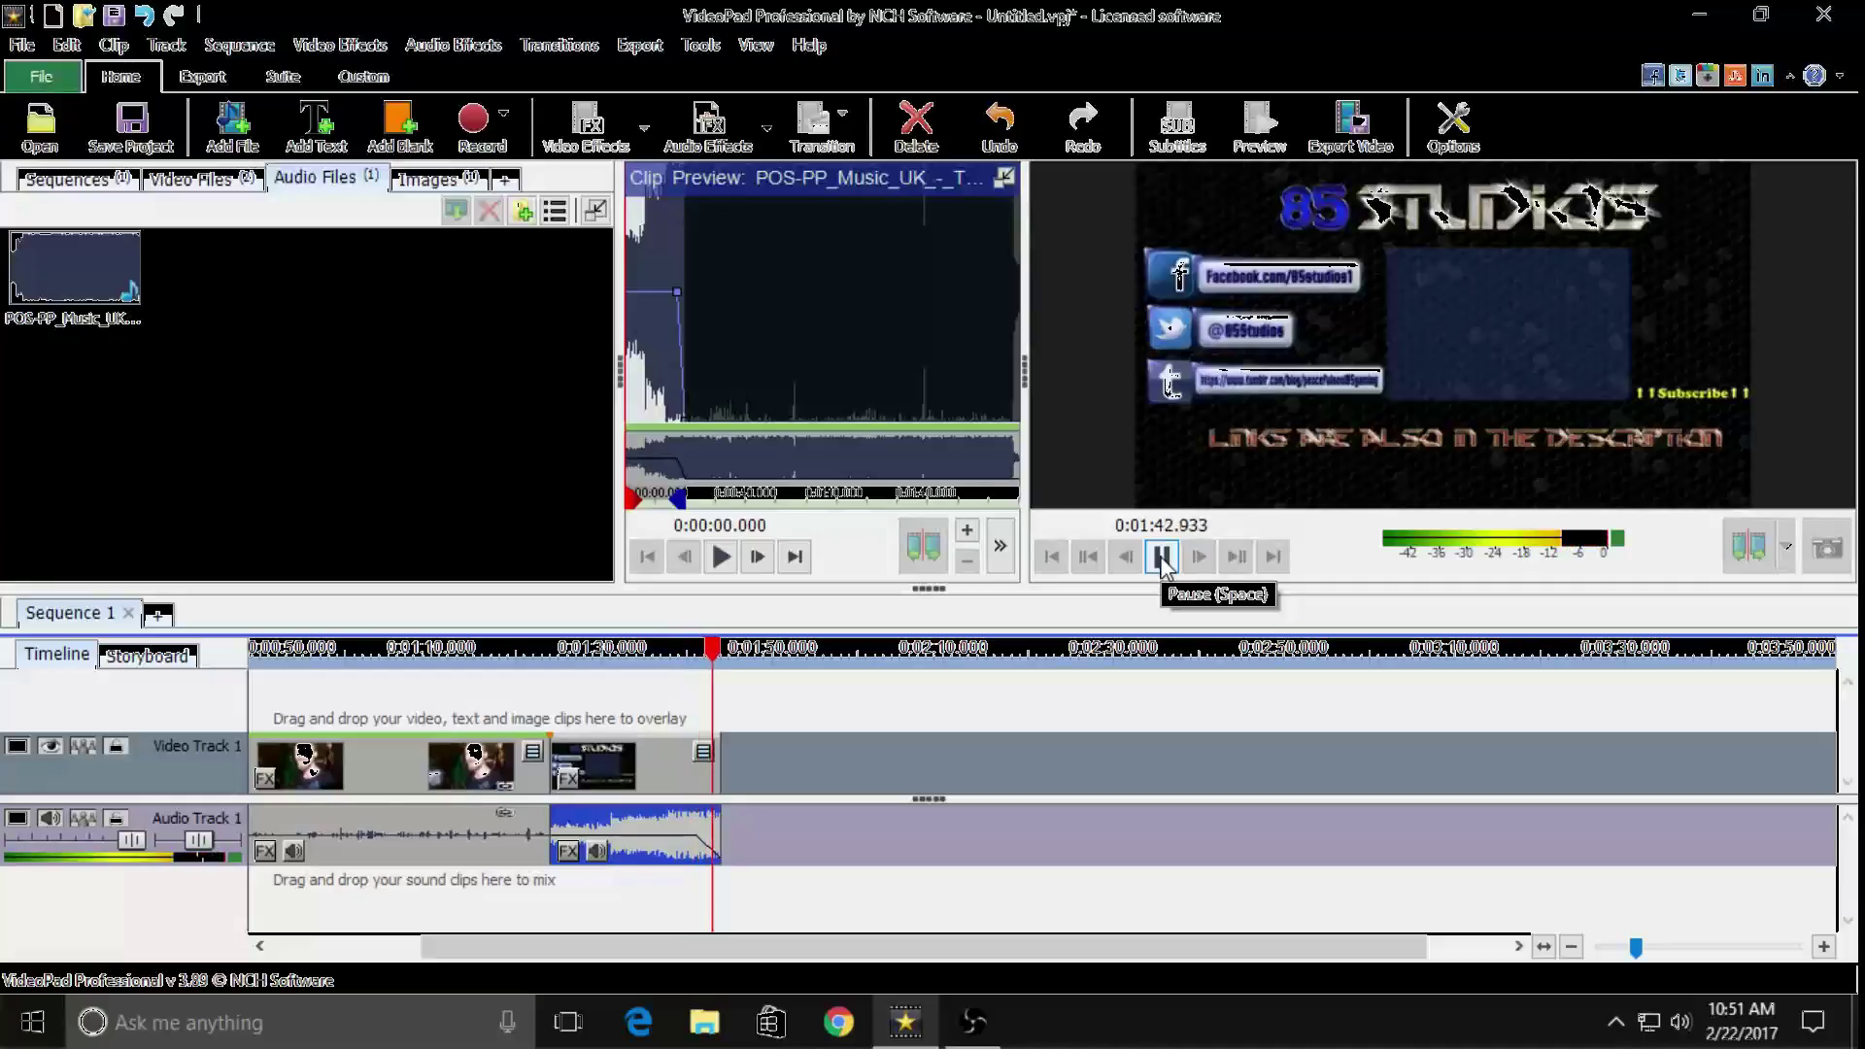
pyautogui.click(1163, 556)
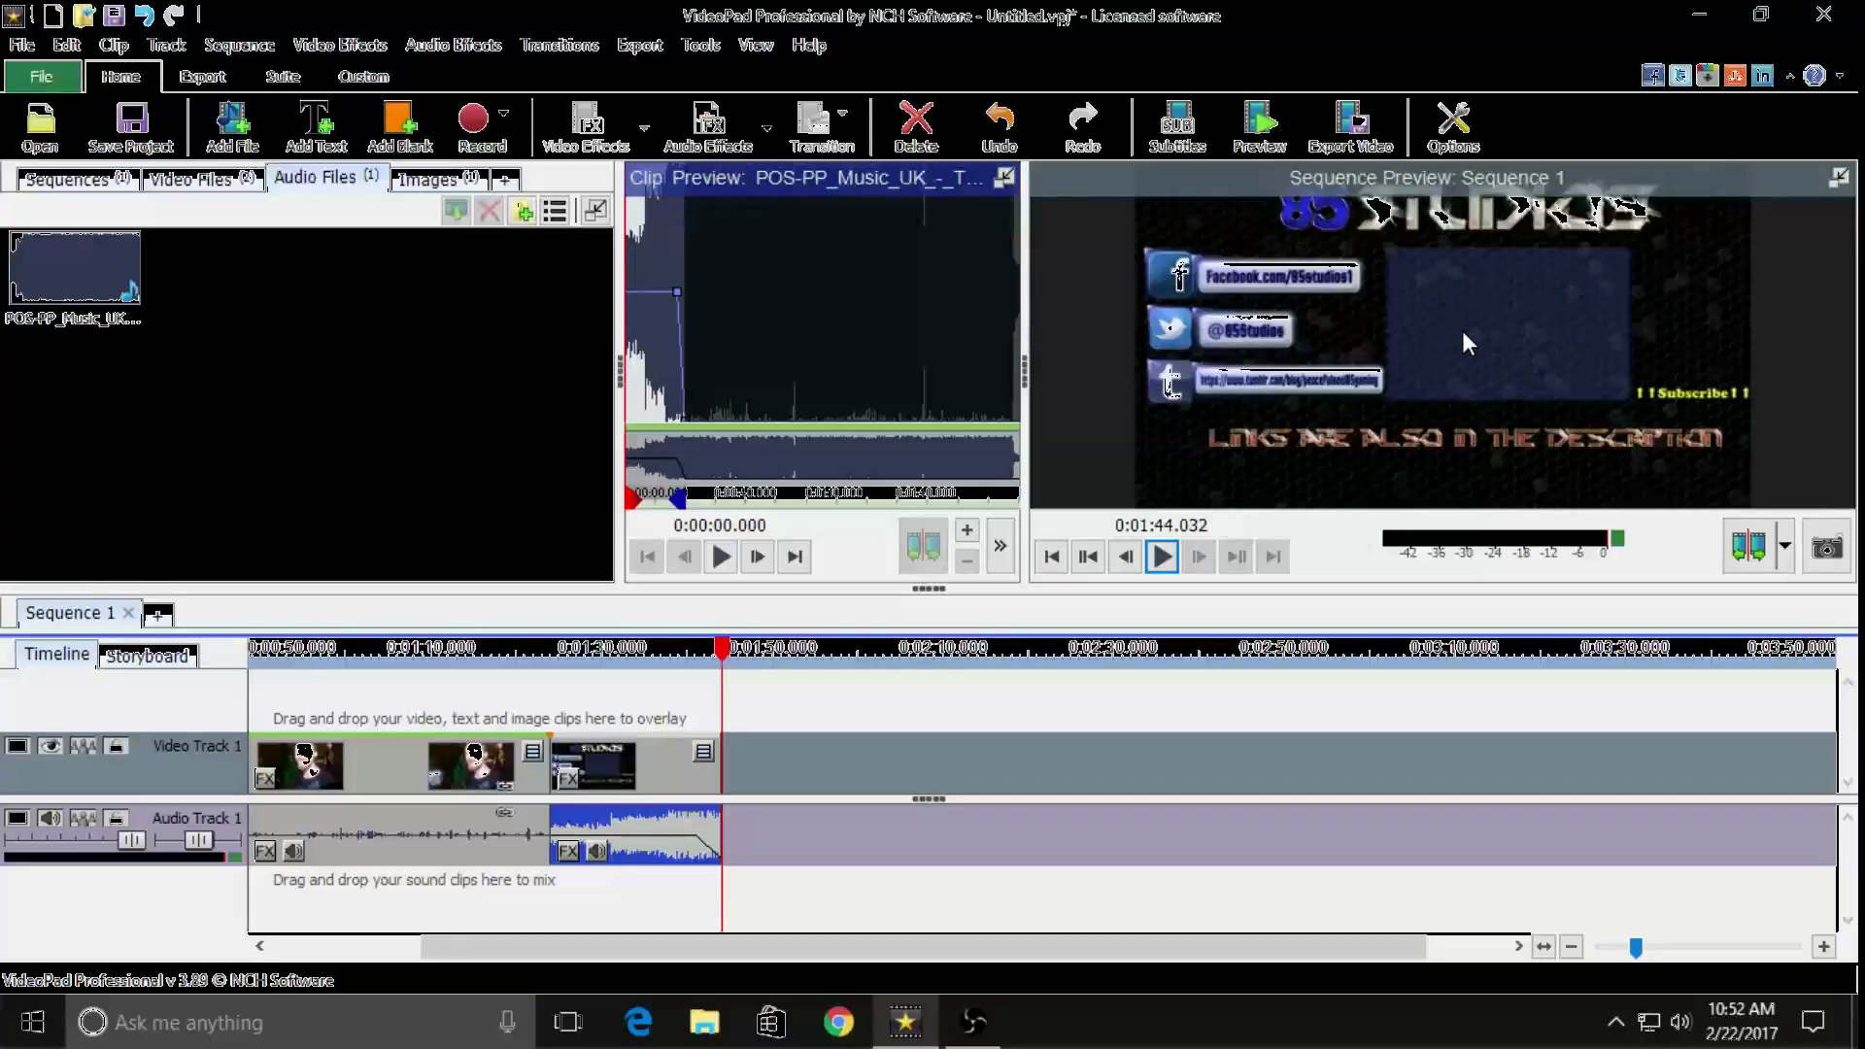
# Switch to Chrome, load YouTube from the Video Sites bookmarks and open the 85 Studios channel page
pyautogui.click(1698, 17)
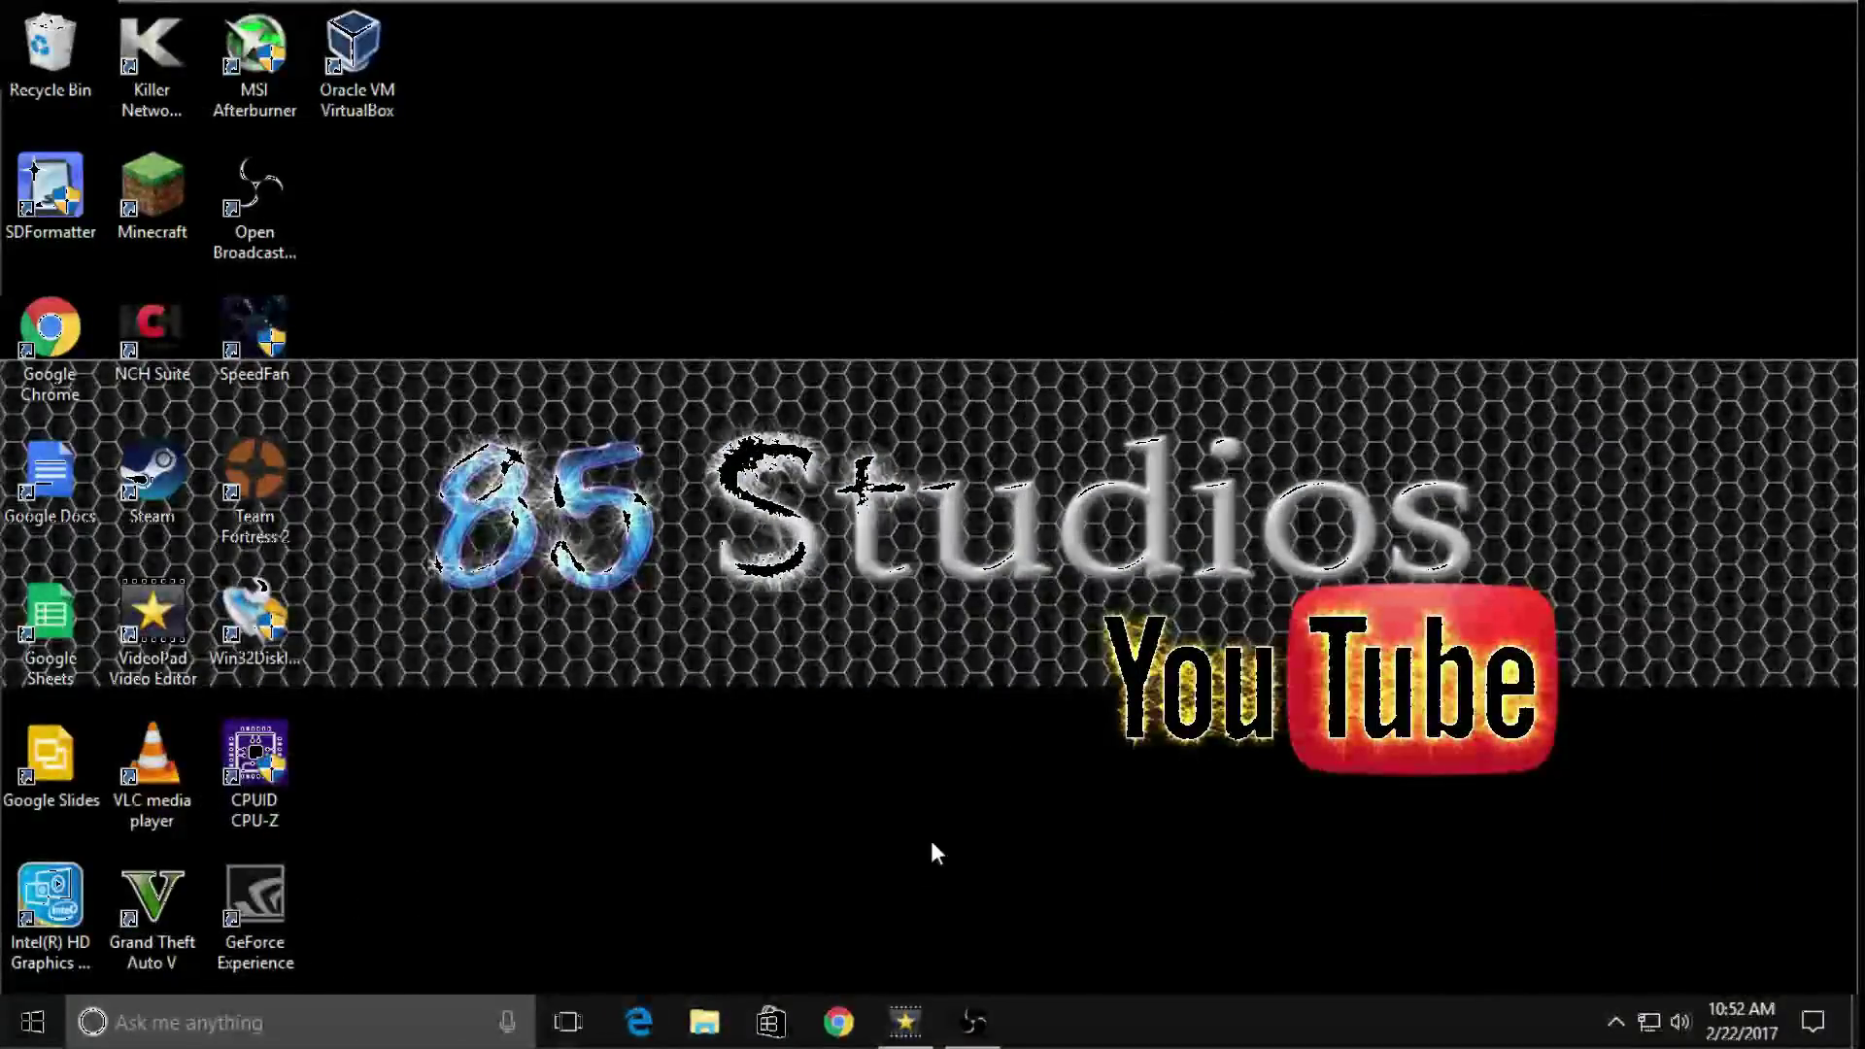
pyautogui.click(837, 1021)
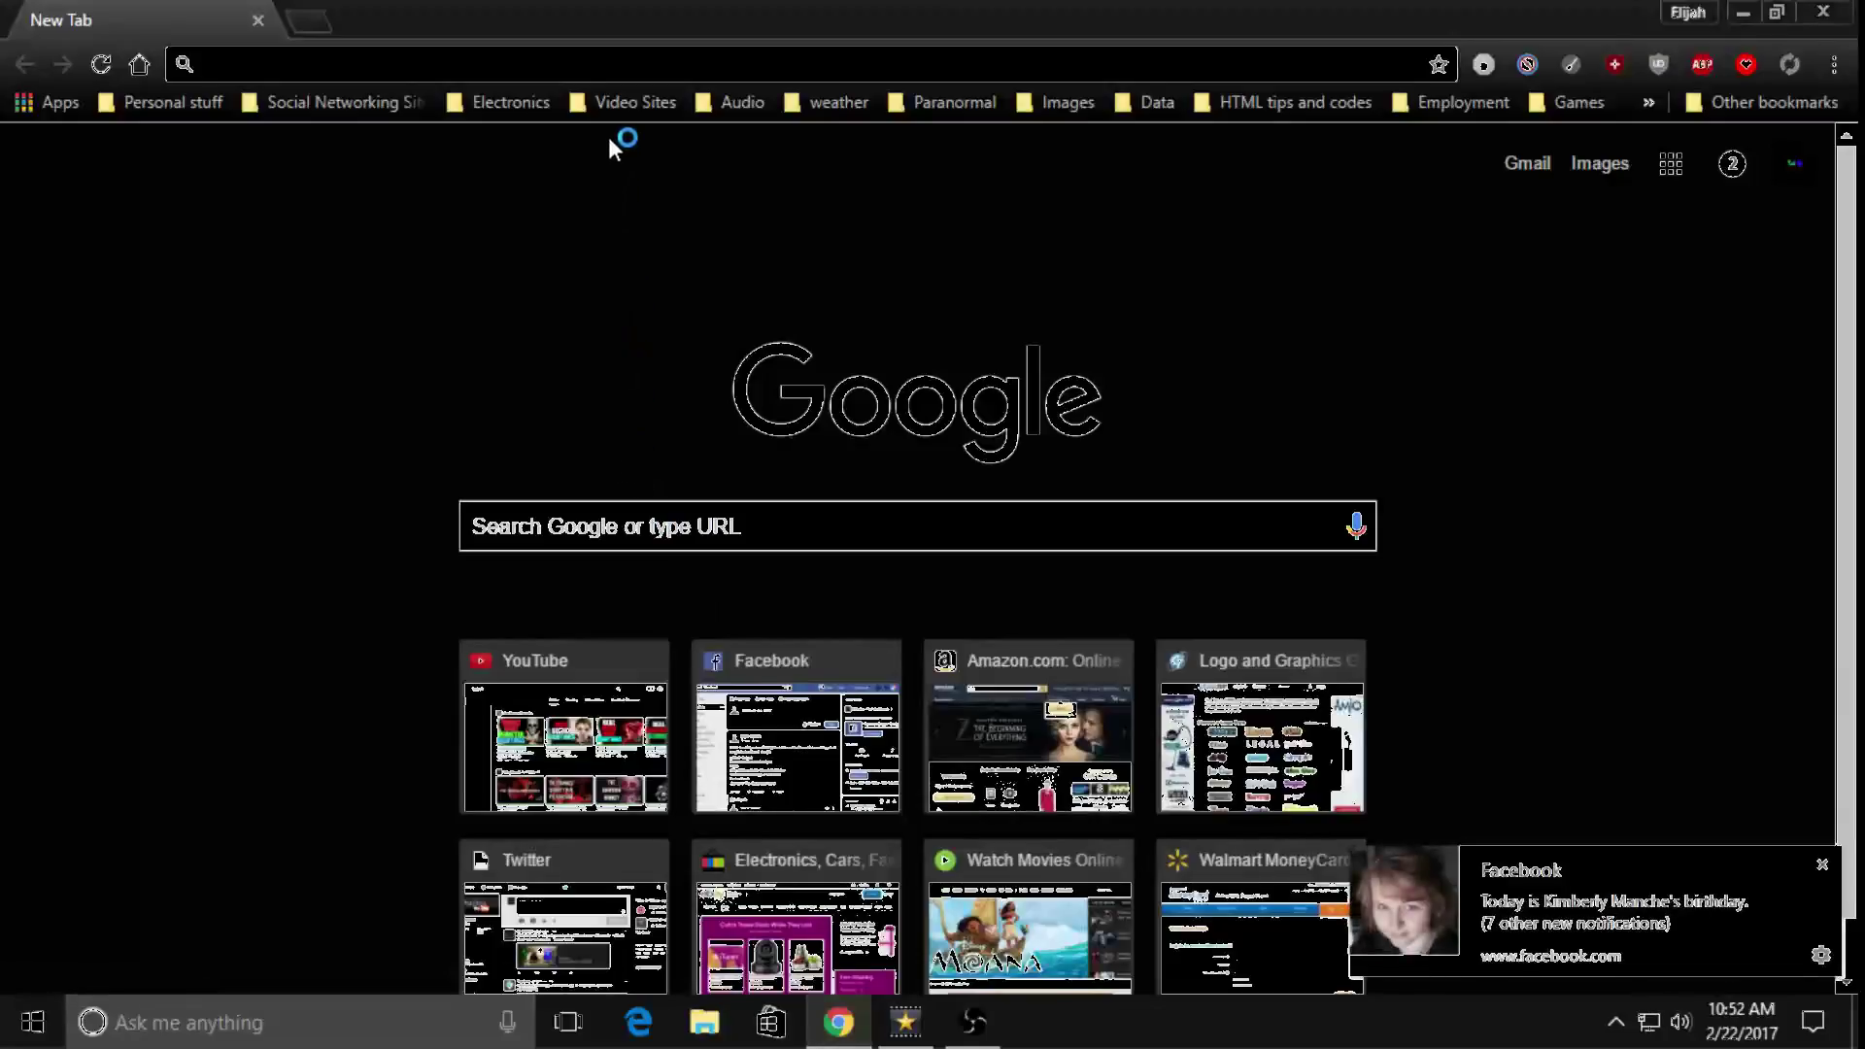
pyautogui.click(619, 109)
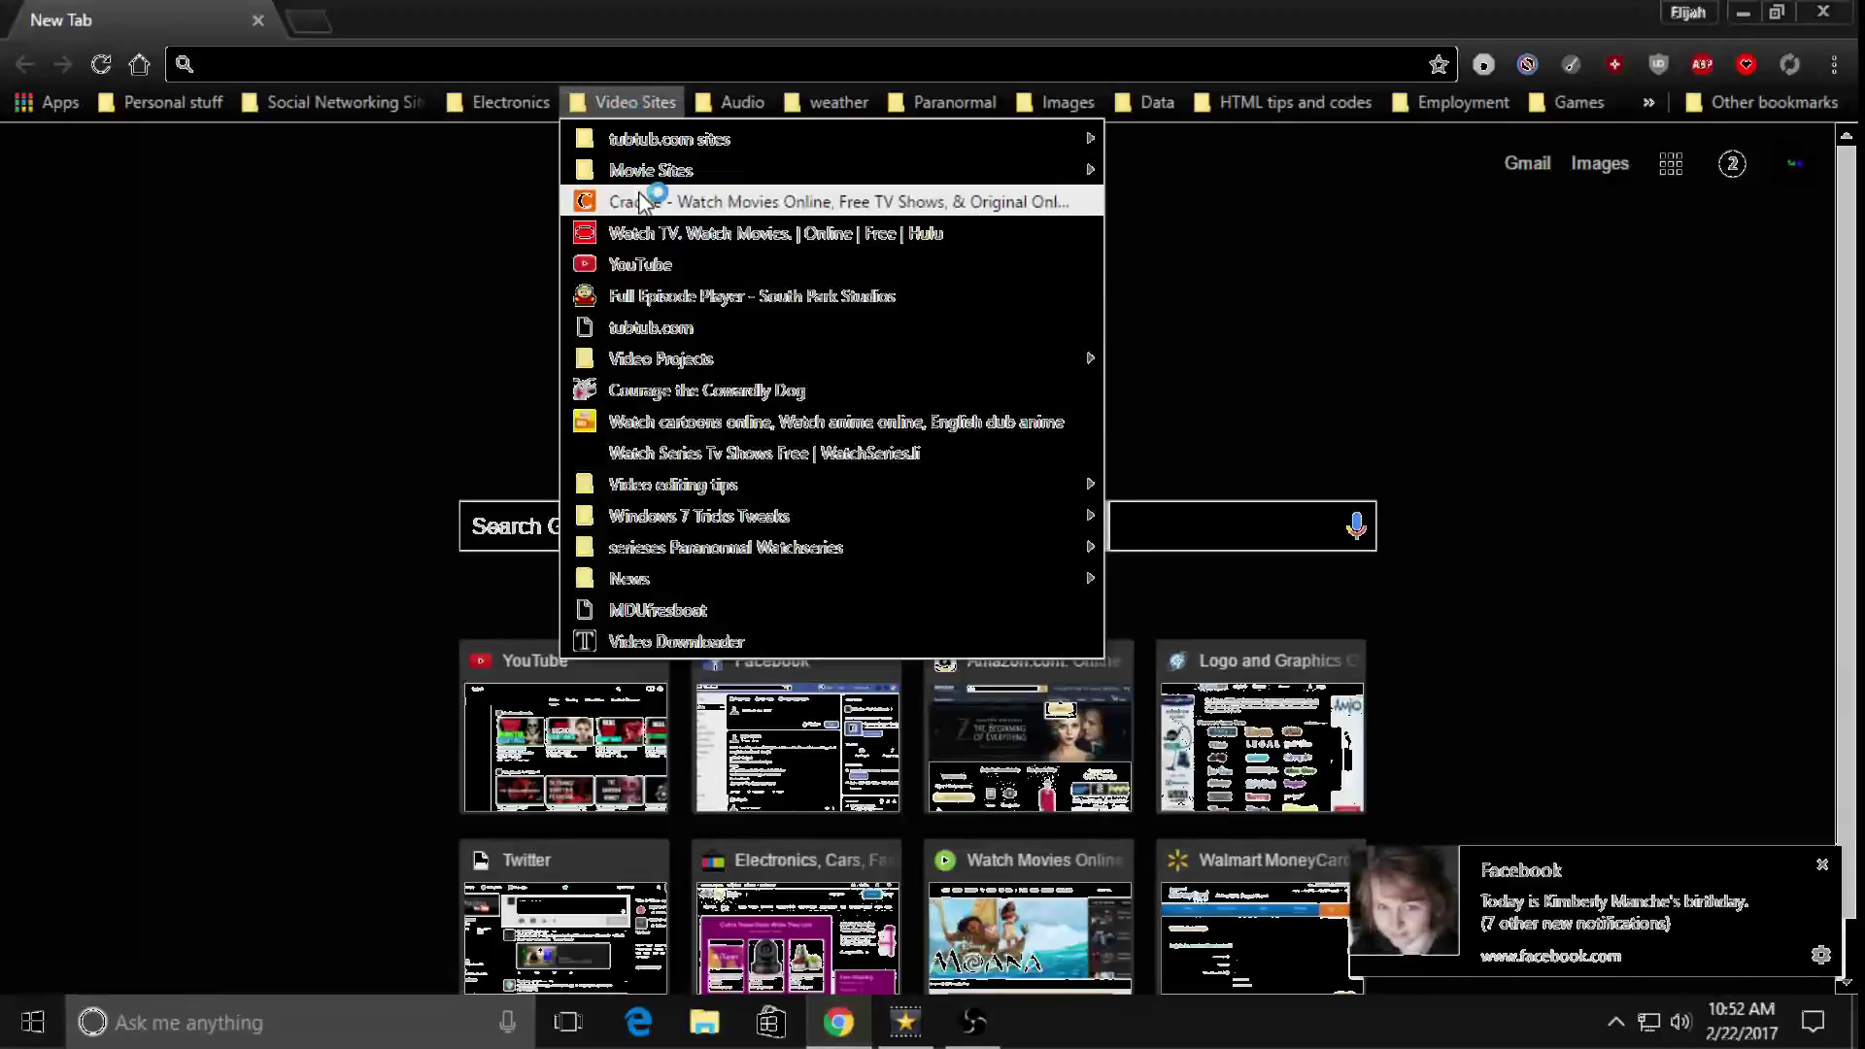
pyautogui.click(641, 264)
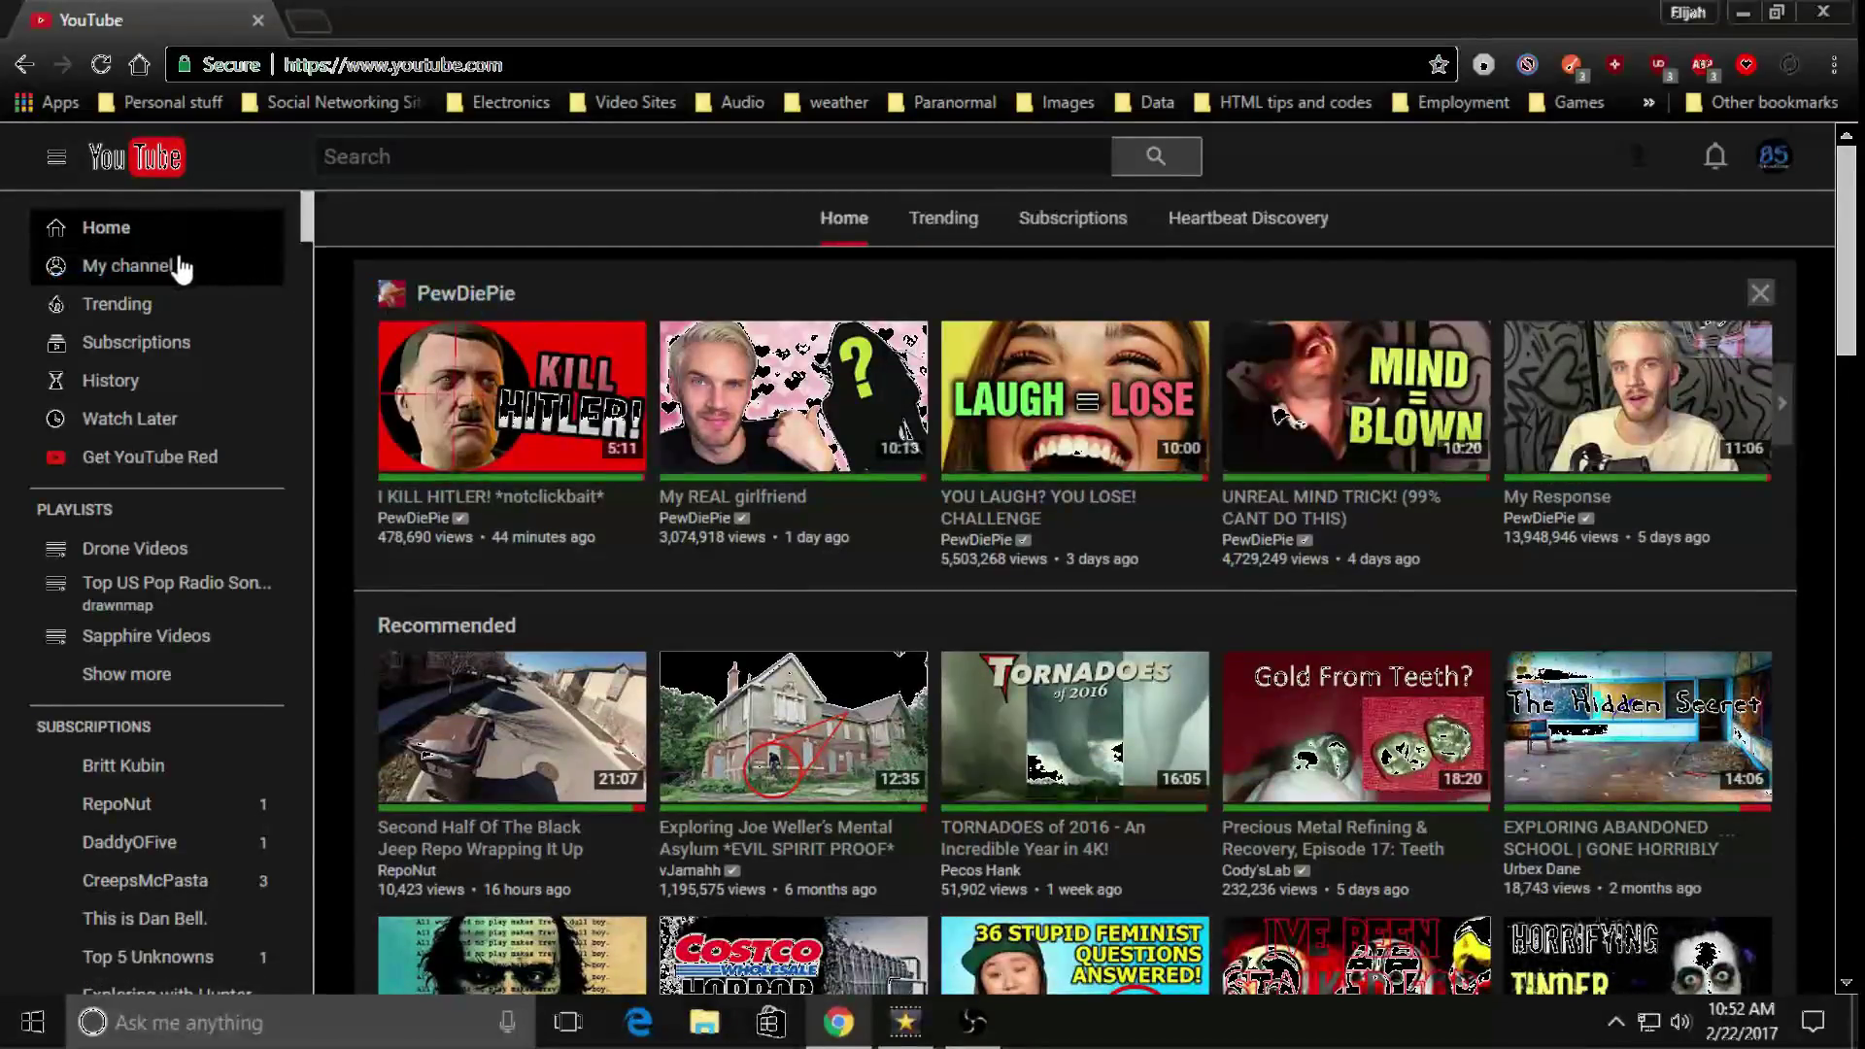
pyautogui.click(144, 272)
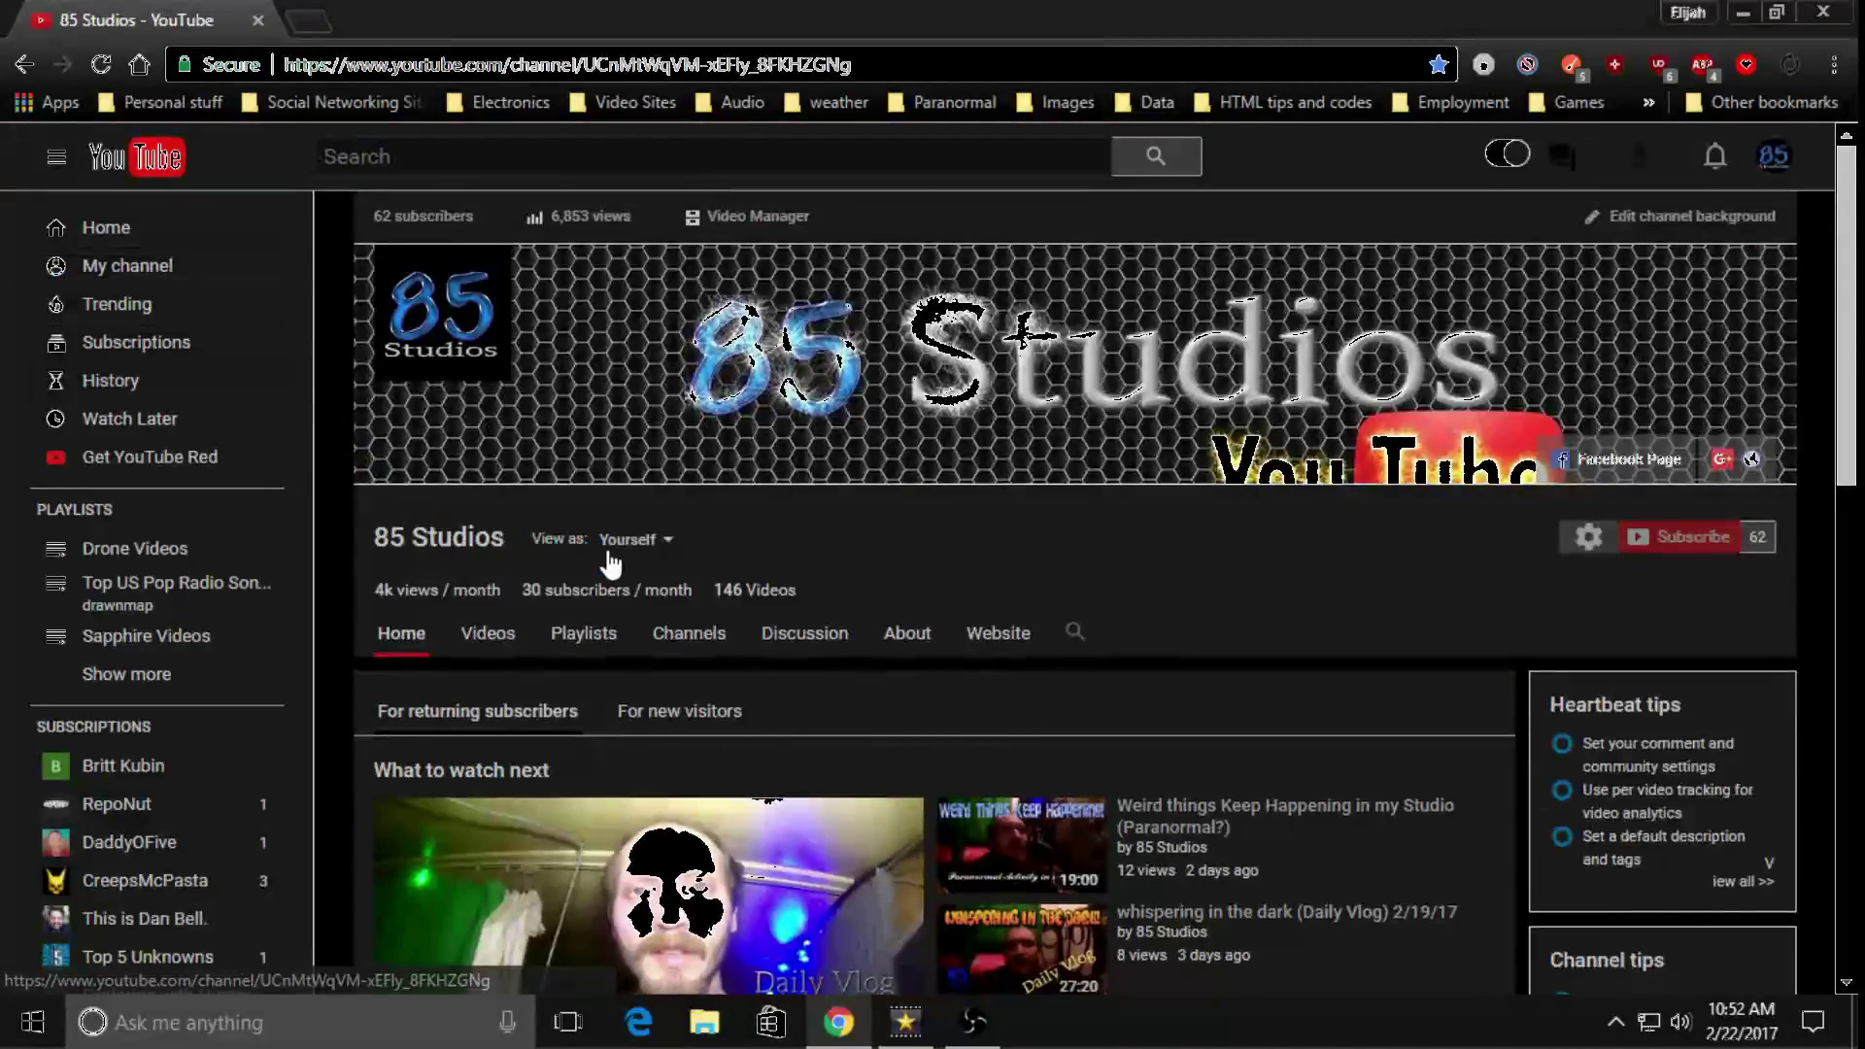
# Open the channel video "Life is Precious, Make every moment Count (Daily Vlog) 2/21/17", pause it, and open its End screen & Annotations editor
pyautogui.scroll(-4, 610, 561)
pyautogui.click(610, 545)
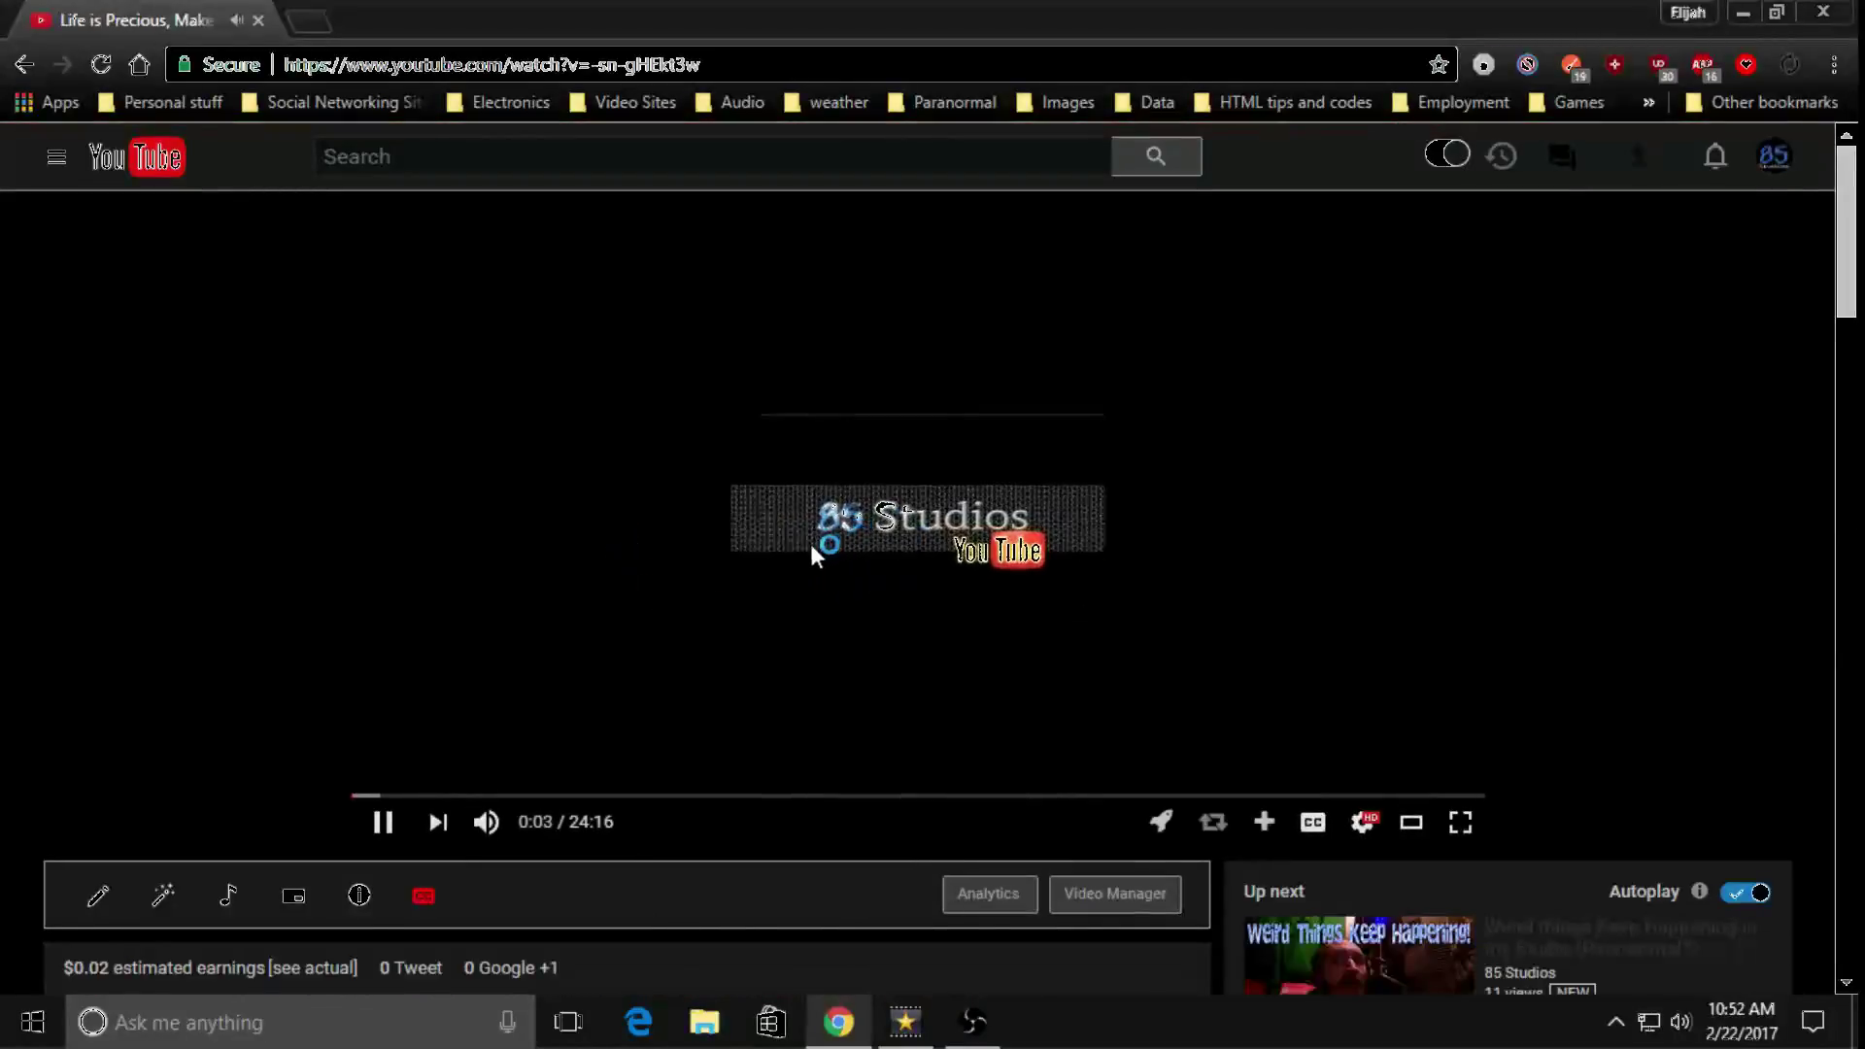
pyautogui.click(629, 582)
pyautogui.scroll(-4, 627, 589)
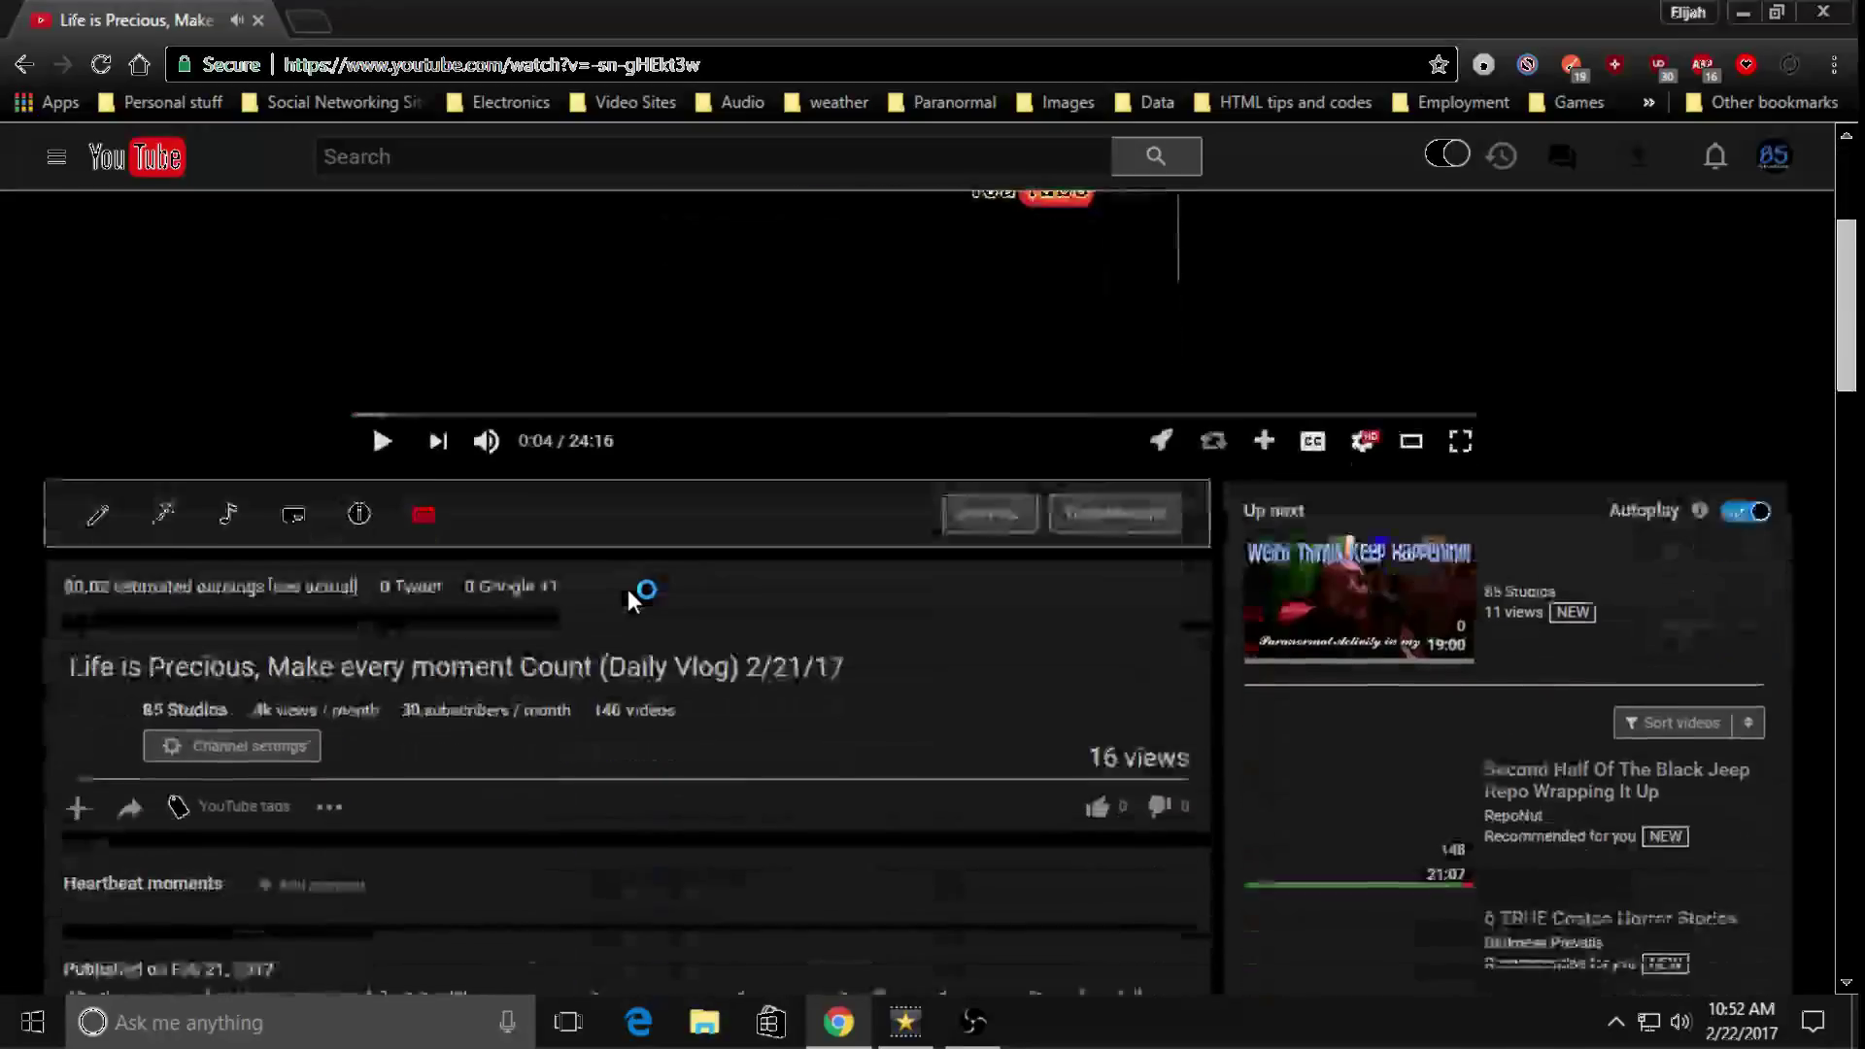
pyautogui.click(300, 498)
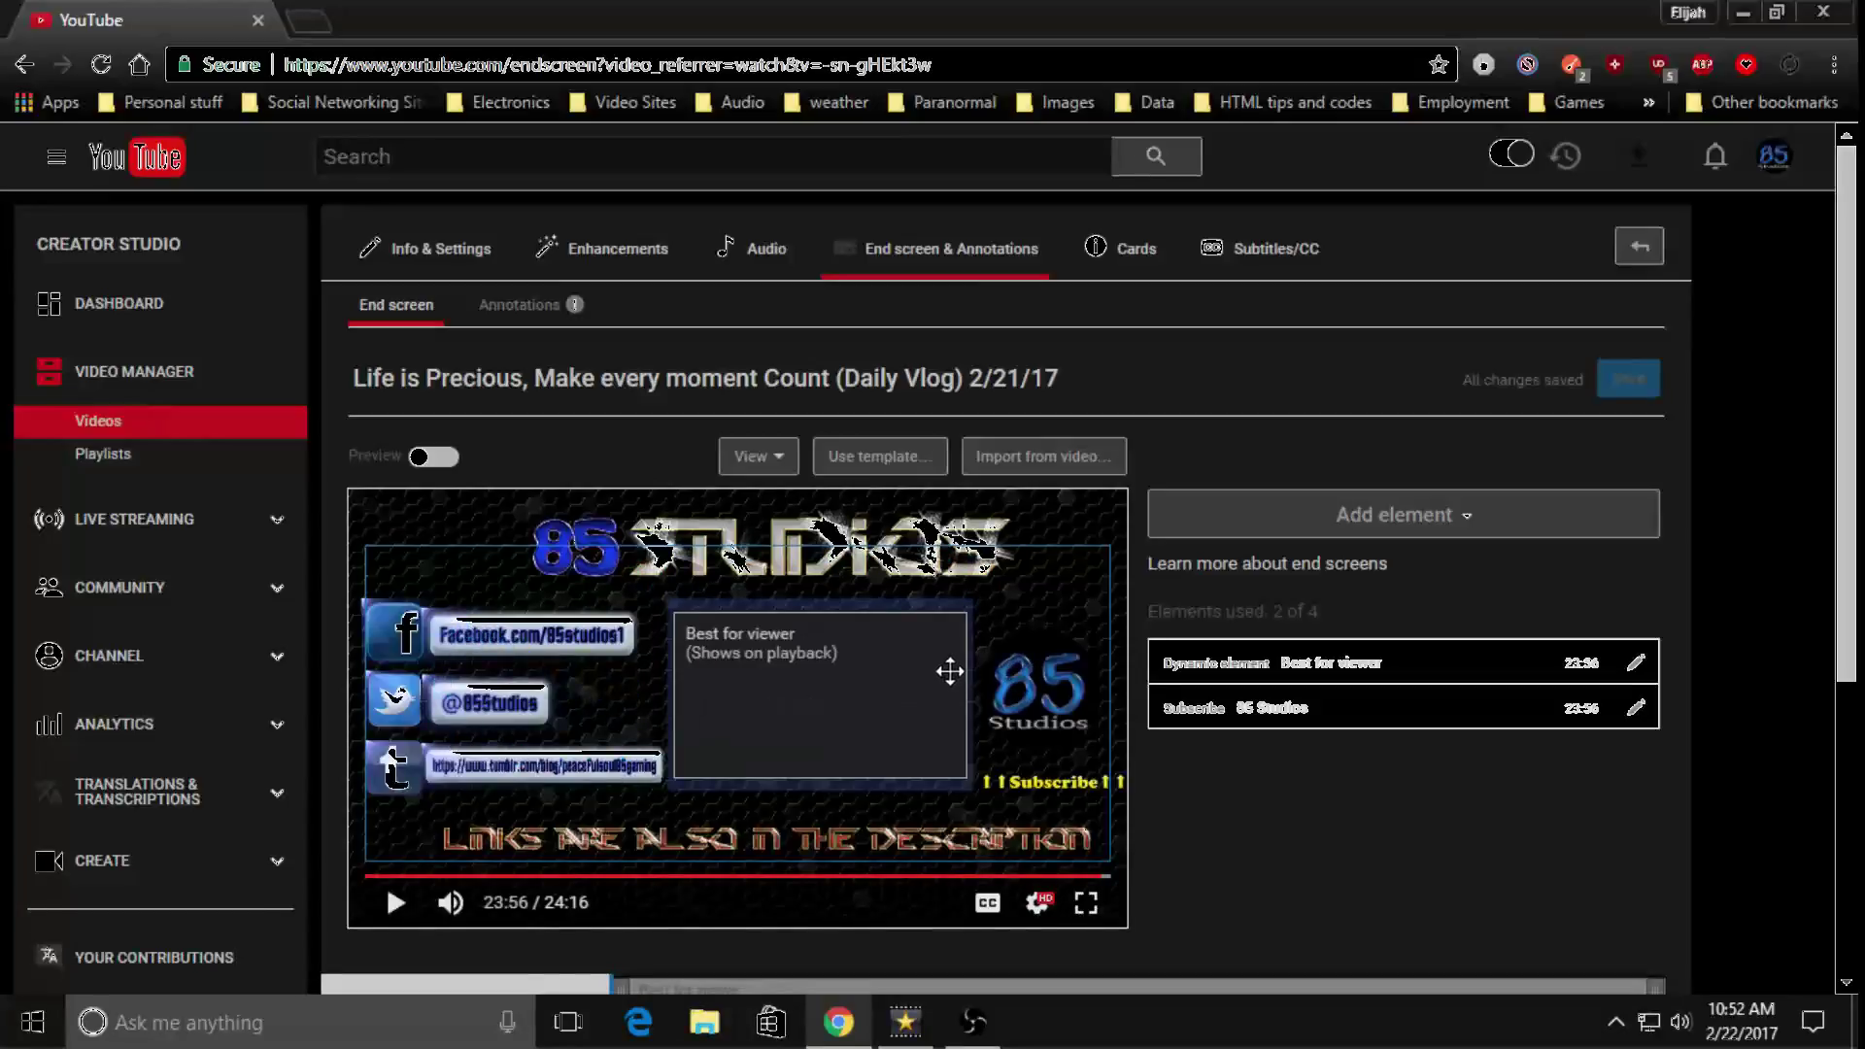
# Examine the available end screen element types and the Choose a video or playlist option without creating an element
pyautogui.click(1415, 536)
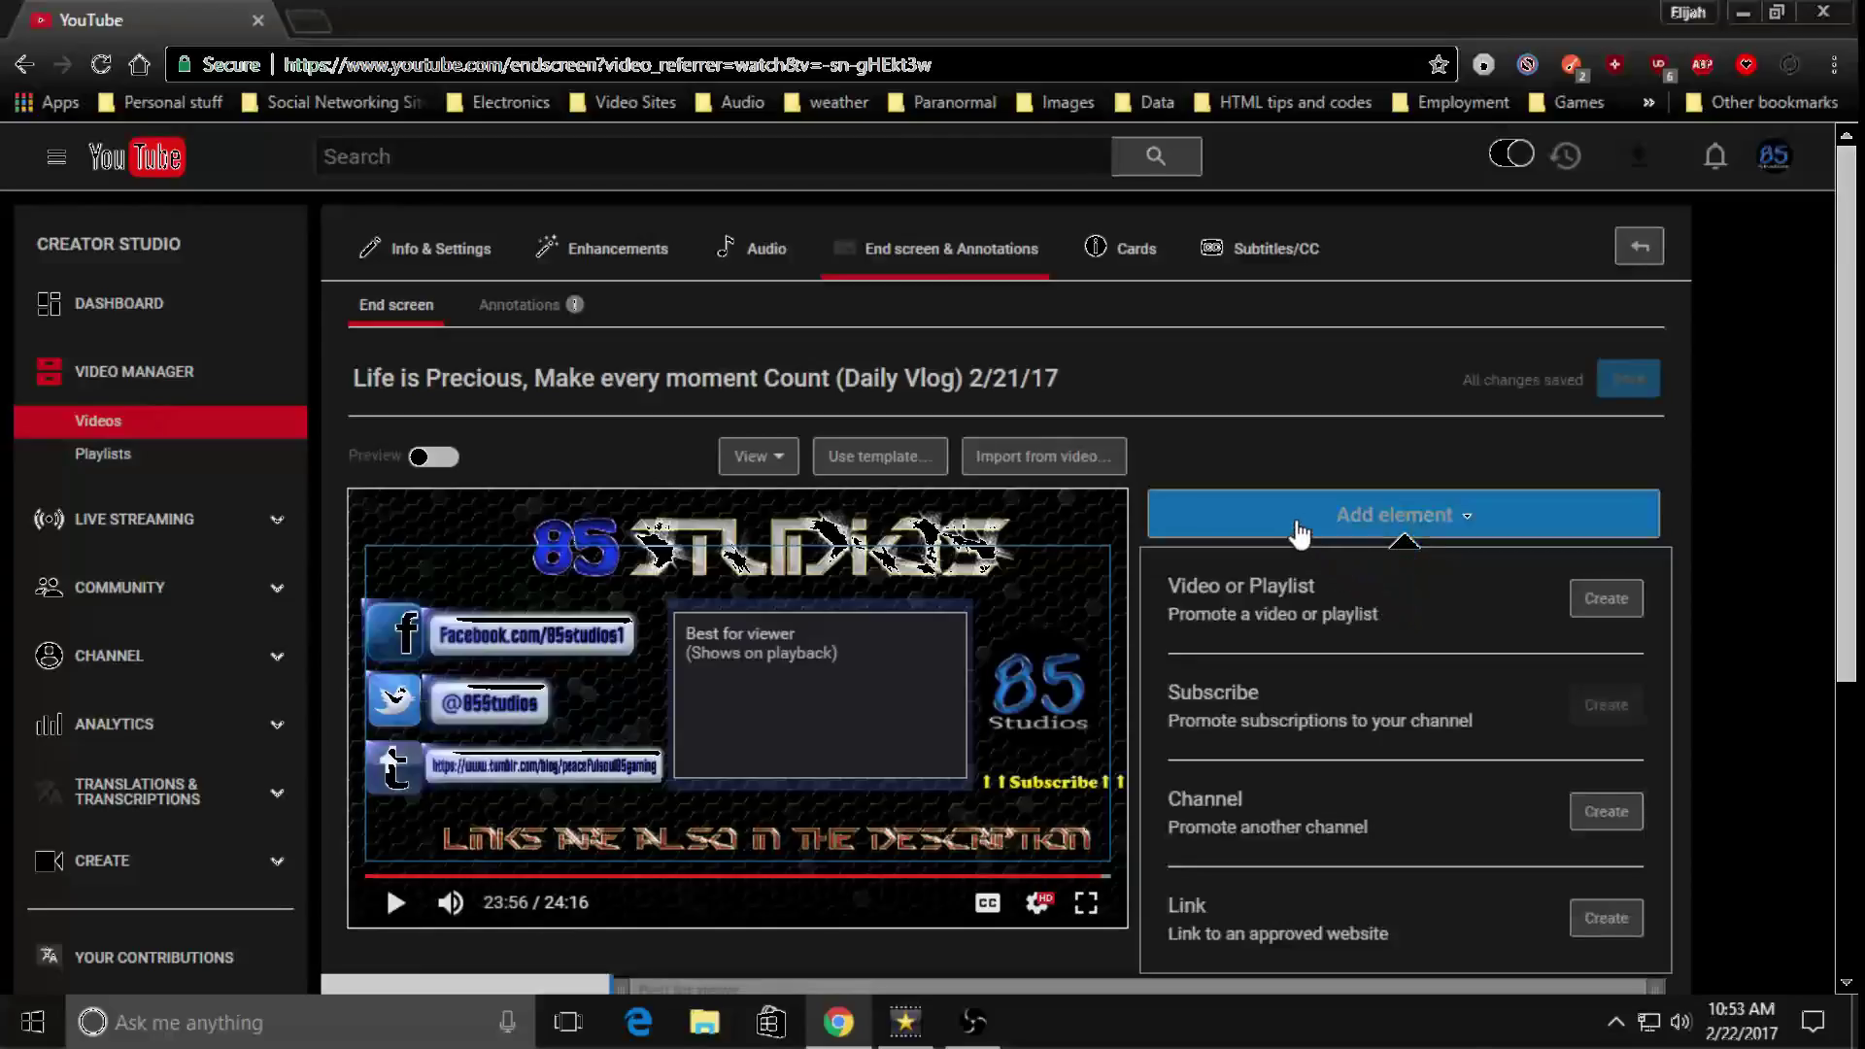
pyautogui.click(897, 697)
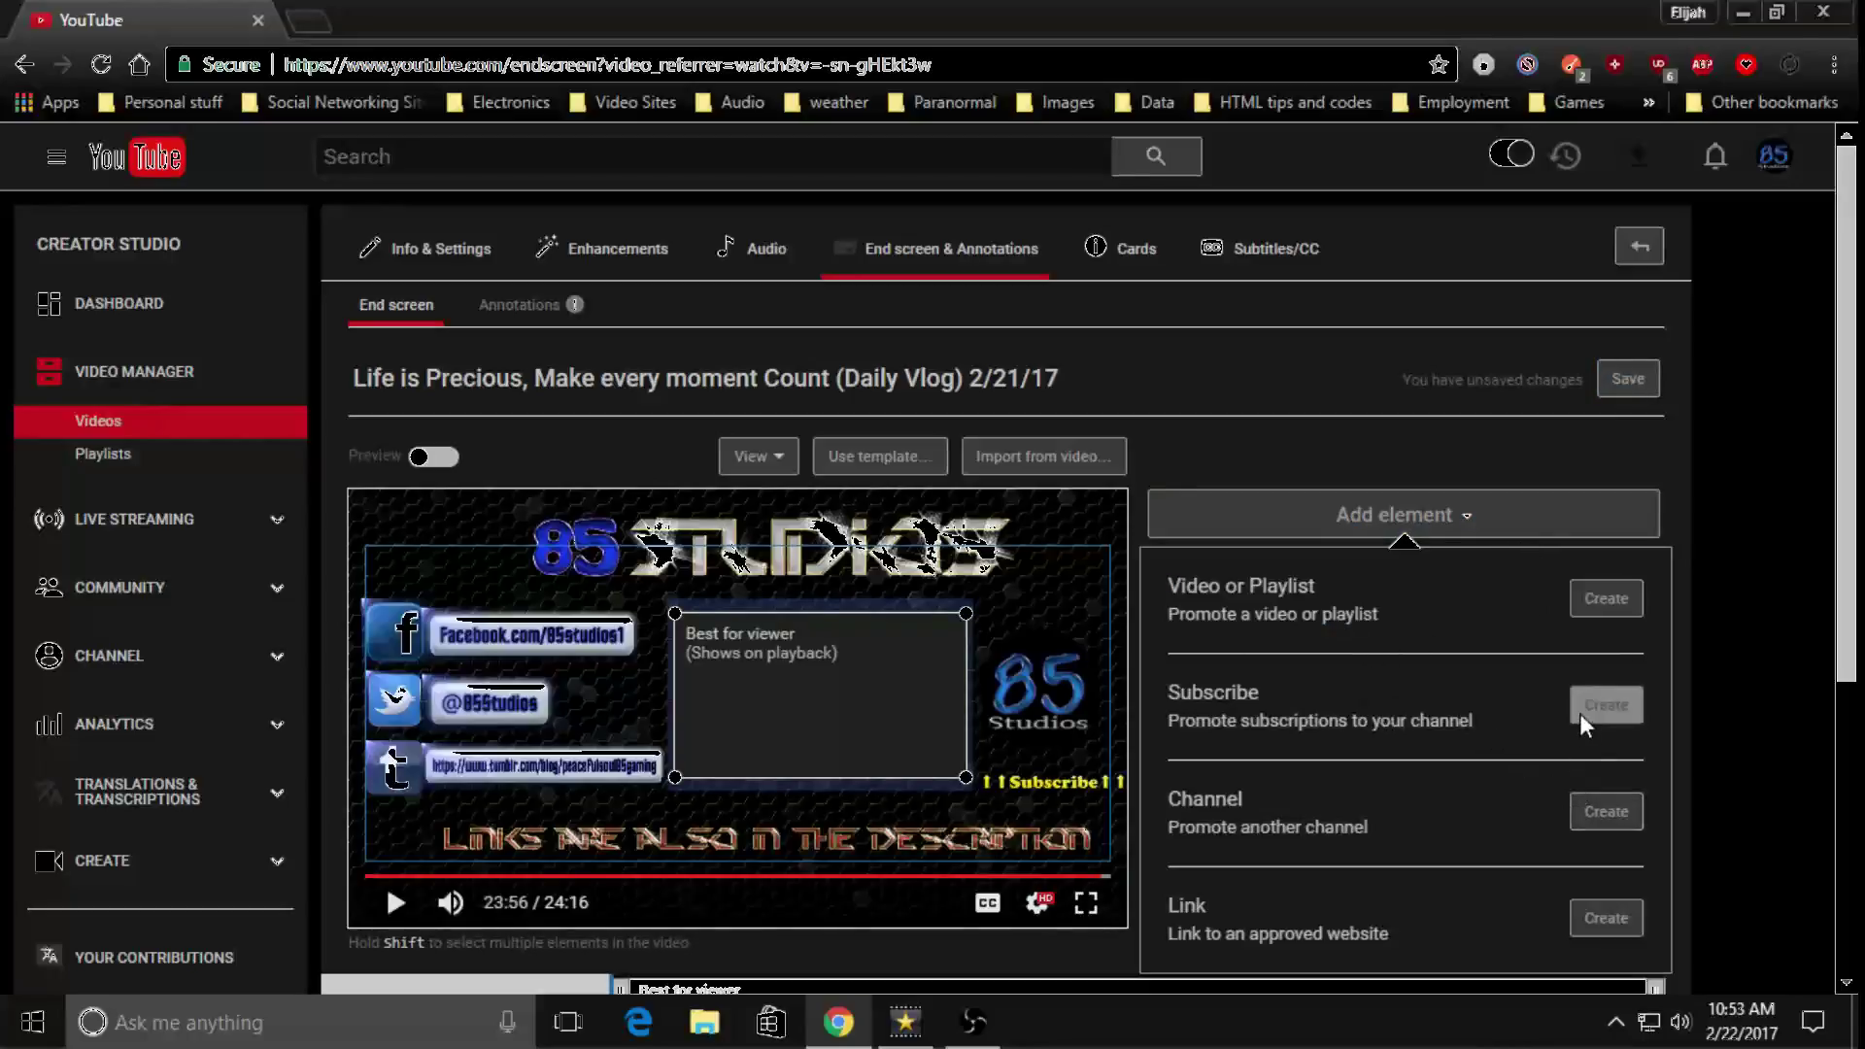
pyautogui.scroll(-3, 1420, 738)
pyautogui.scroll(3, 1420, 738)
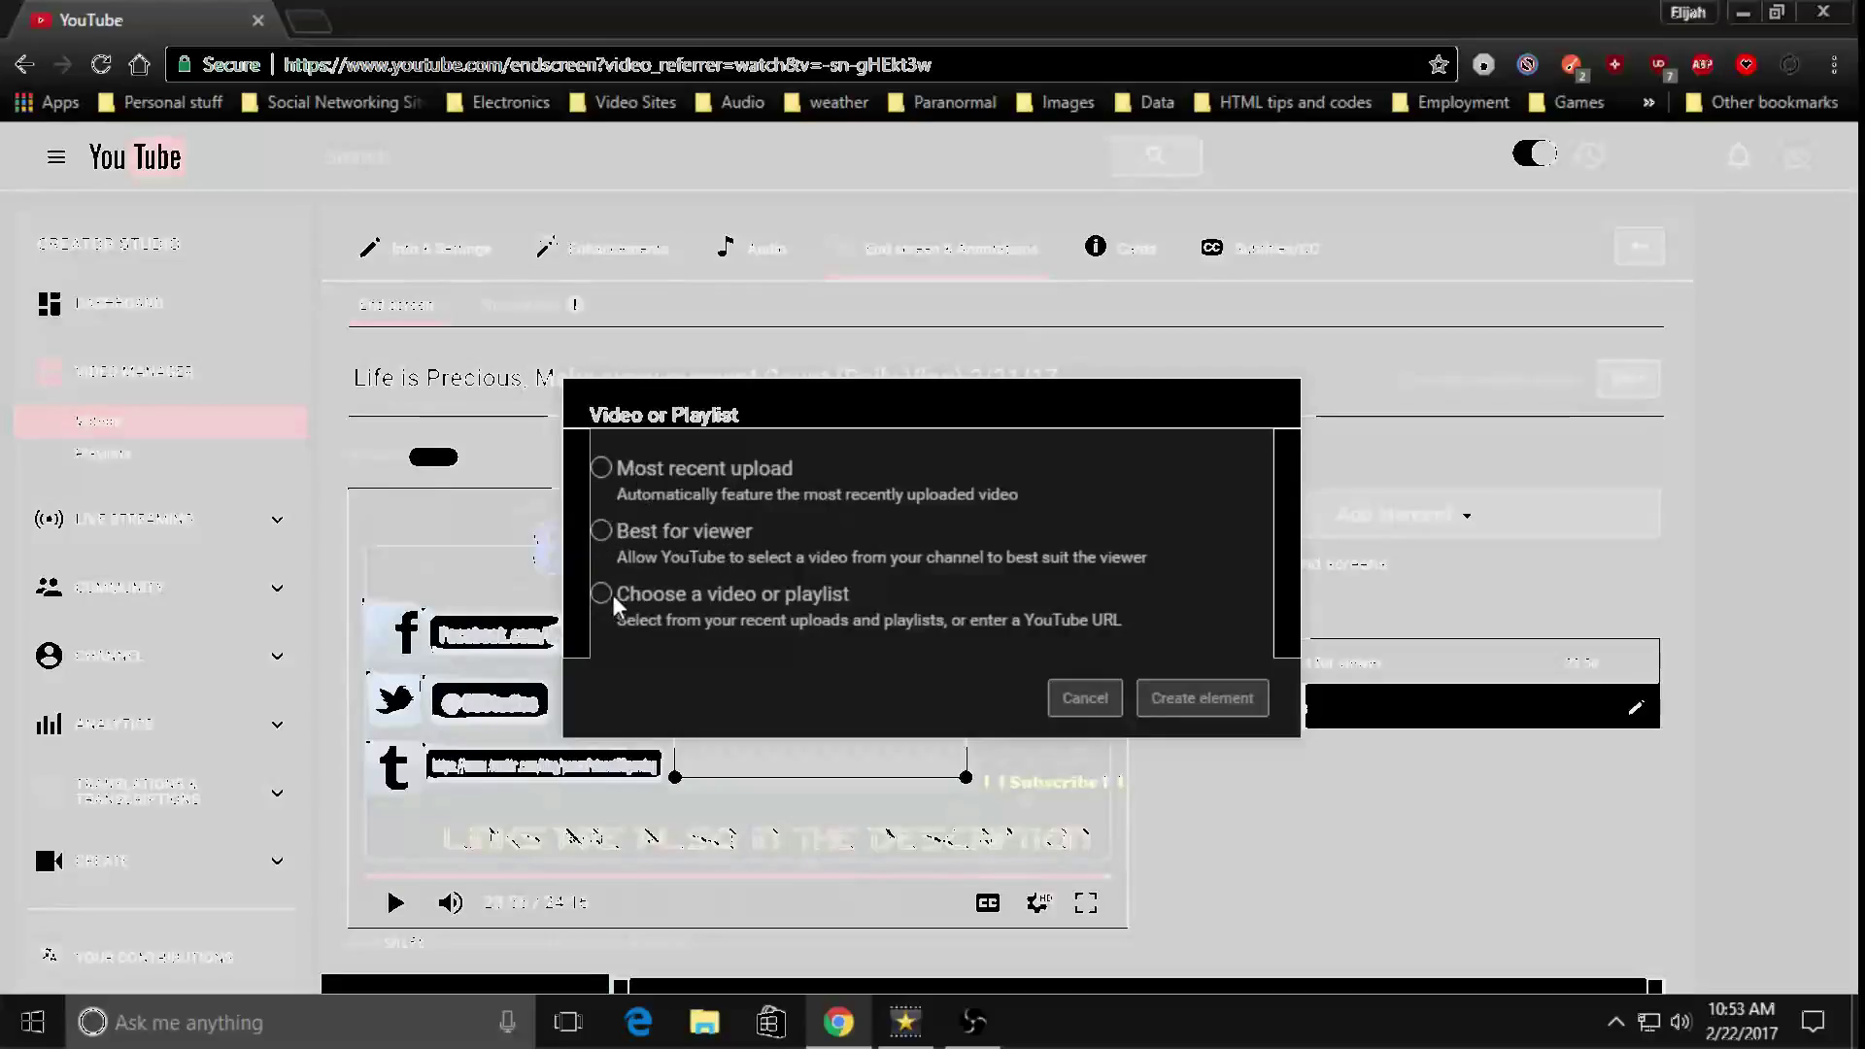
pyautogui.click(692, 602)
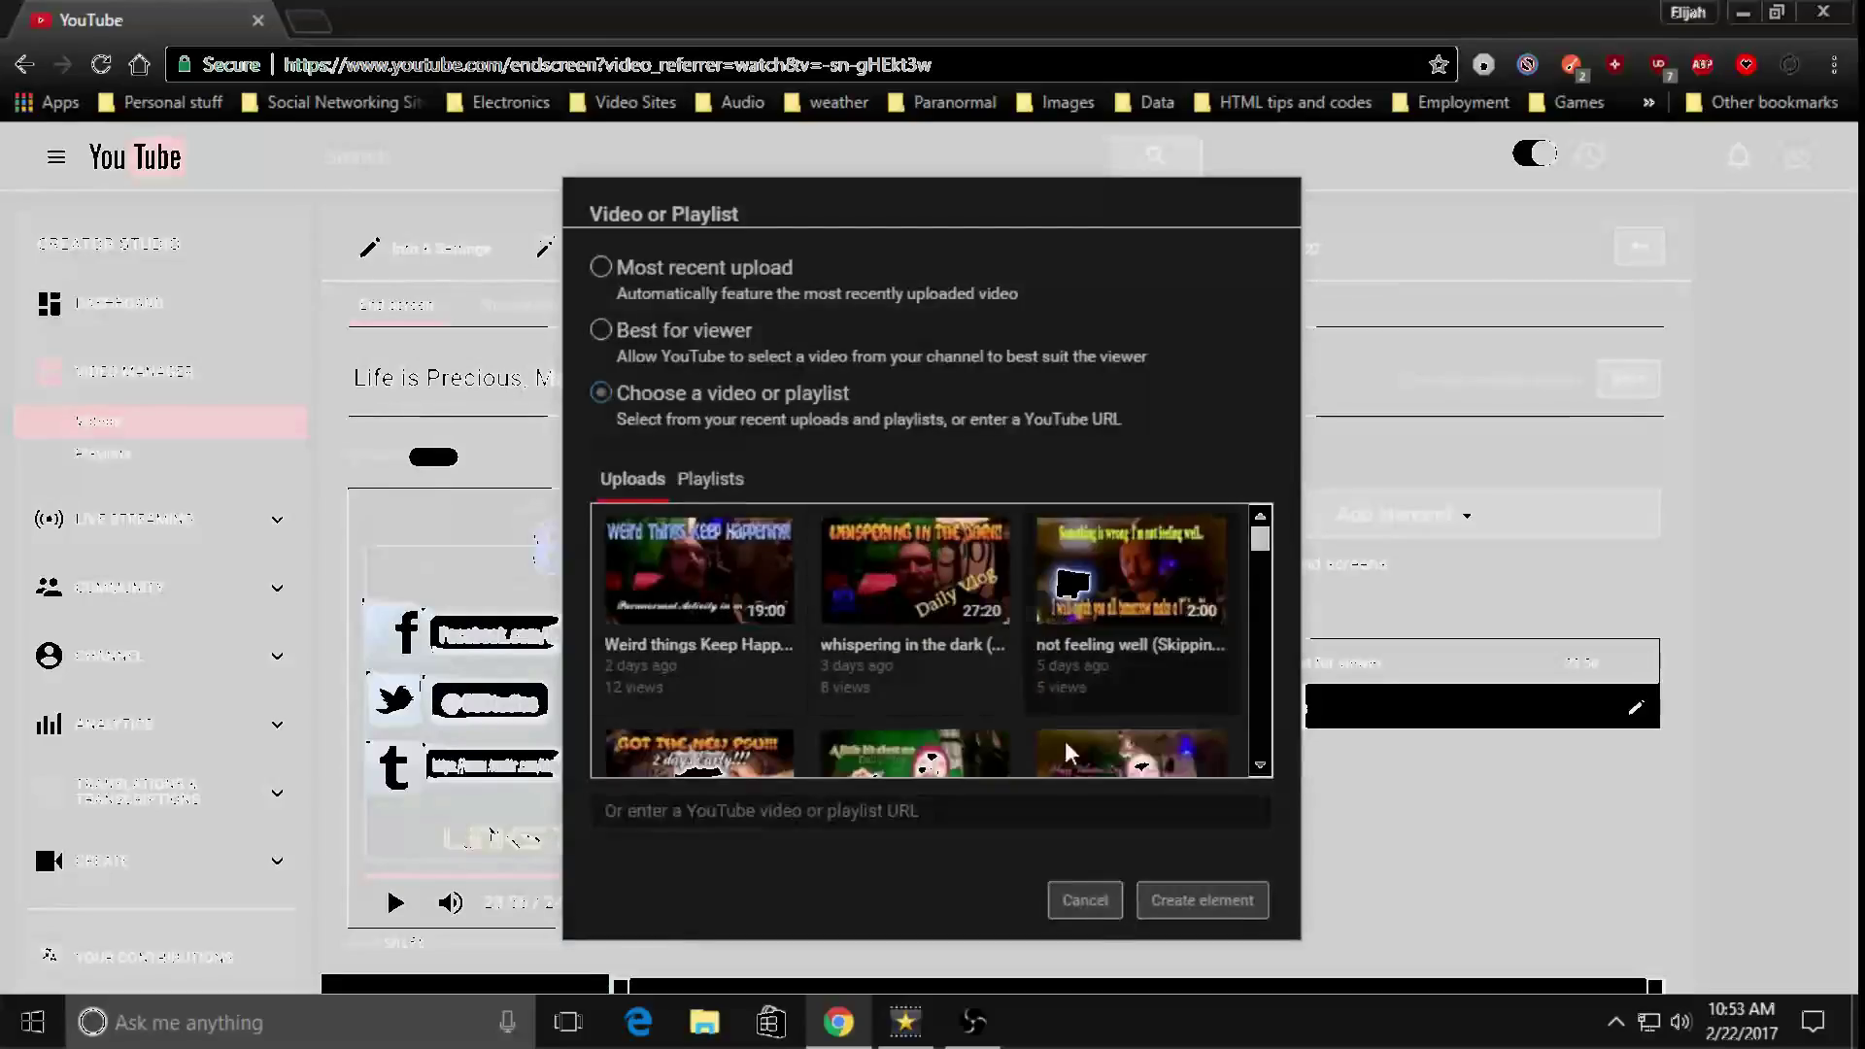
pyautogui.click(1082, 903)
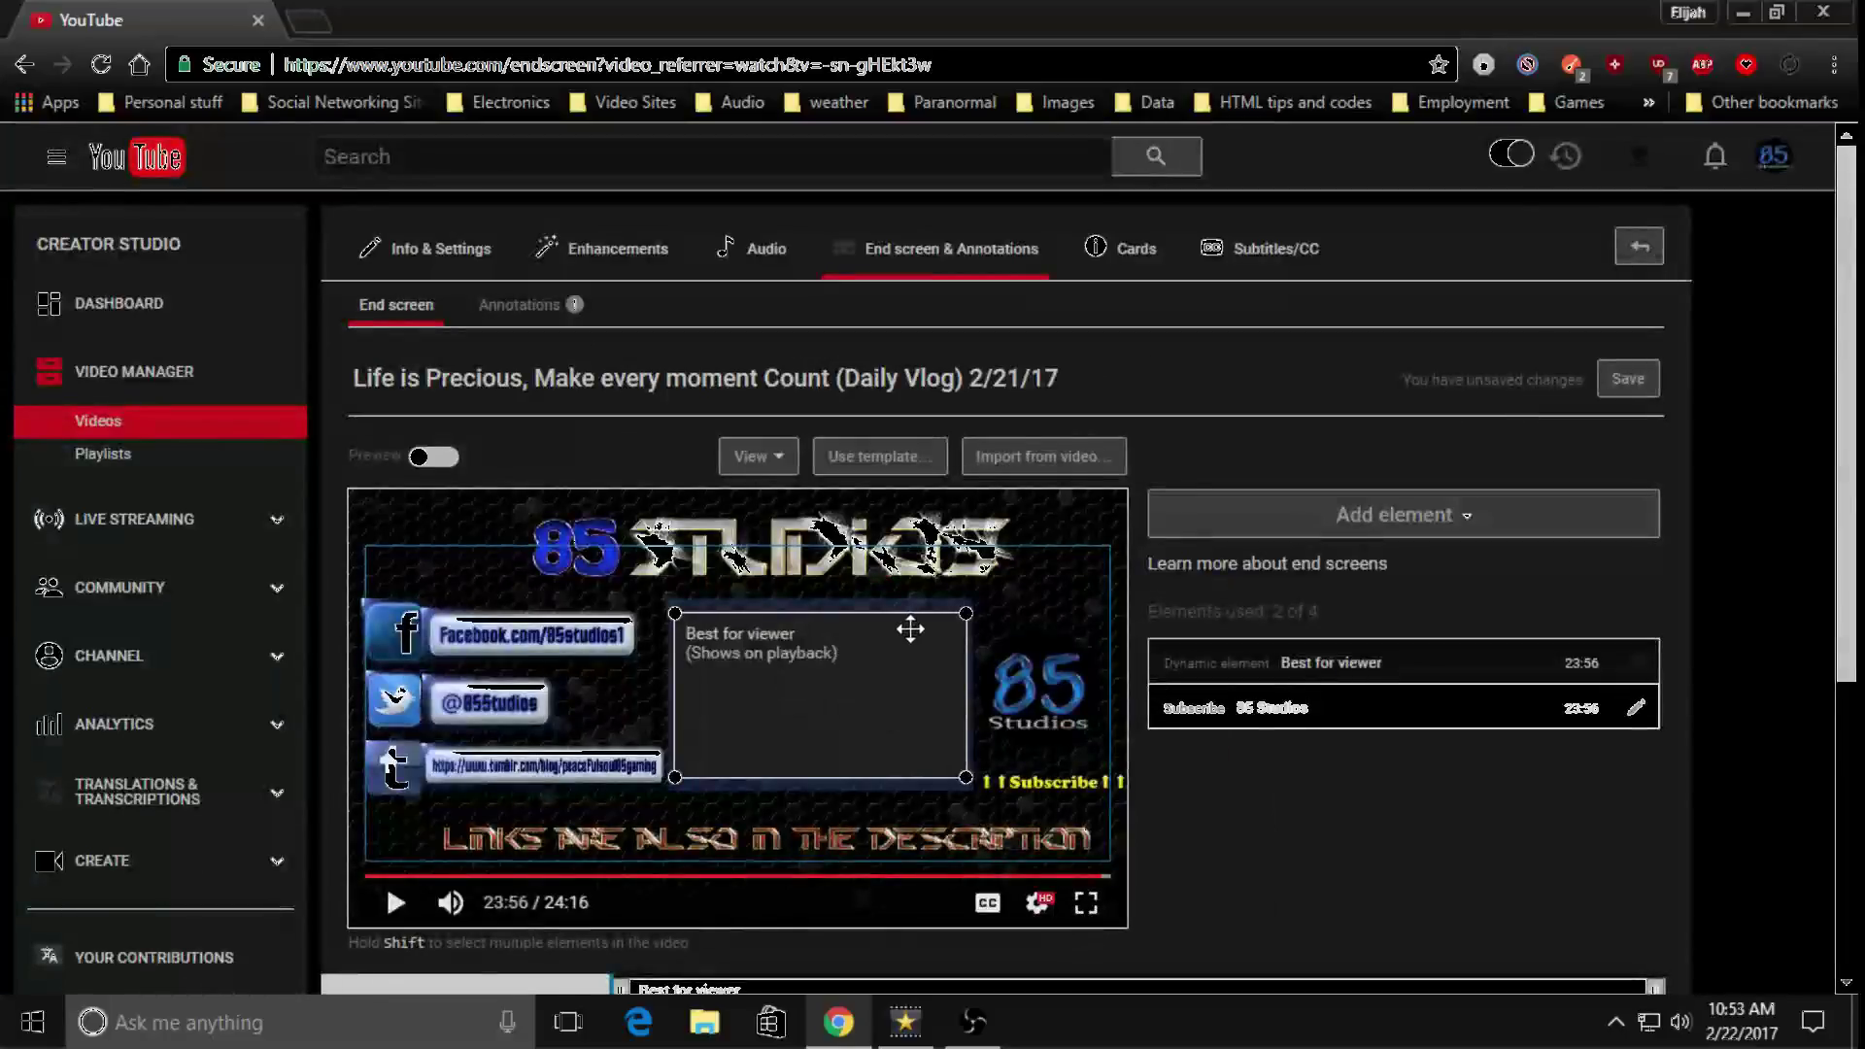
# Try to add a second Video or Playlist element set to Best for viewer, and back out of it
pyautogui.click(1418, 525)
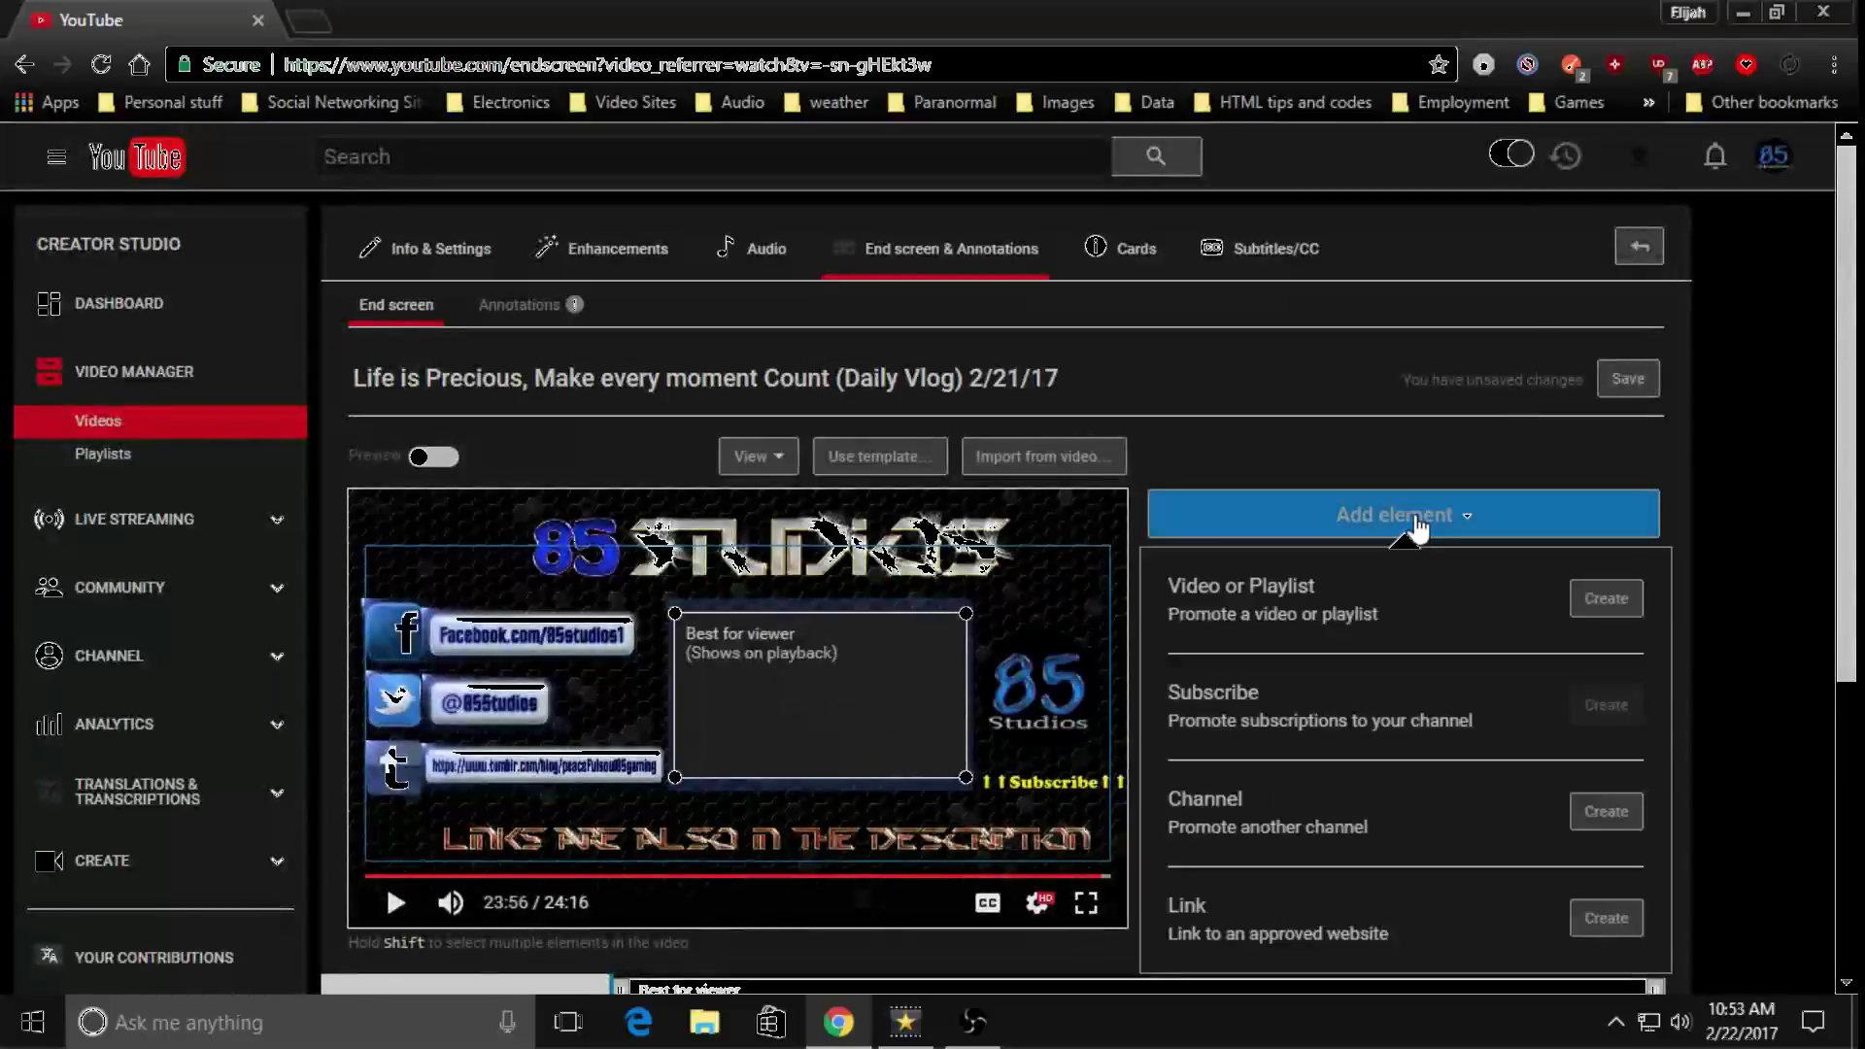
pyautogui.click(1601, 602)
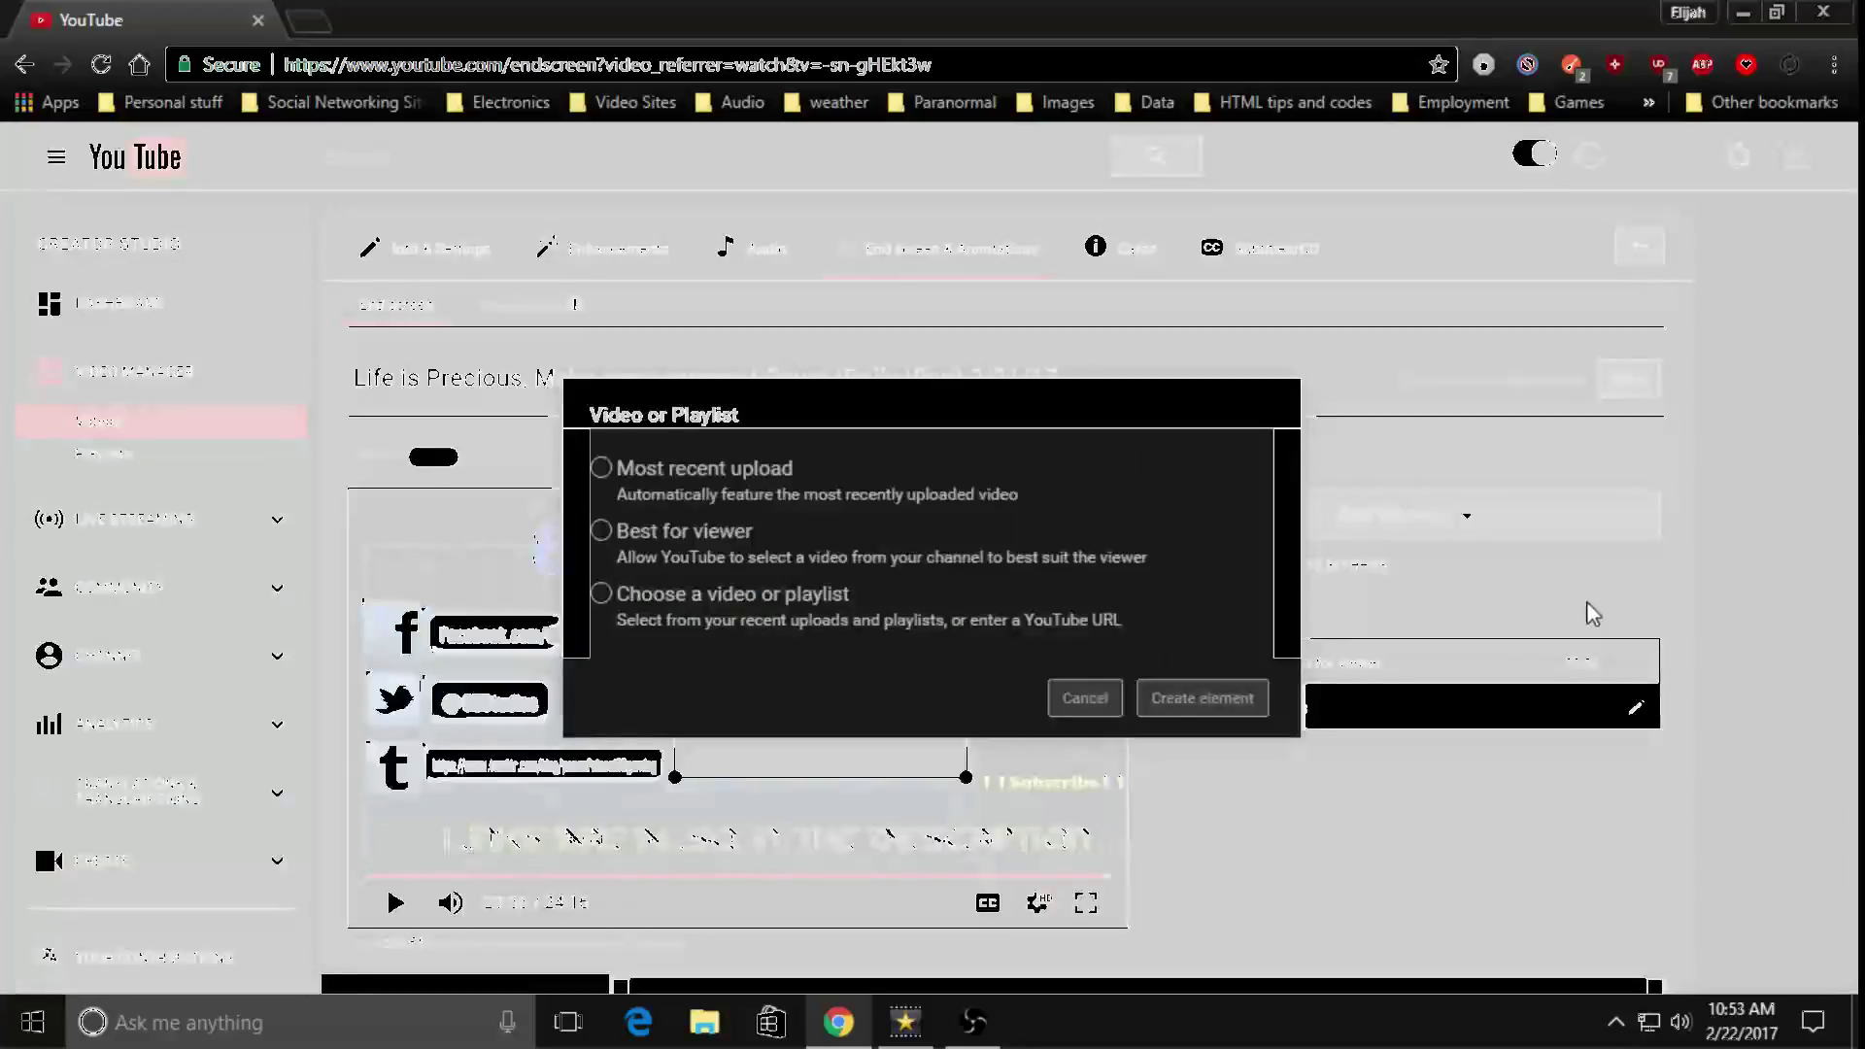
pyautogui.click(703, 533)
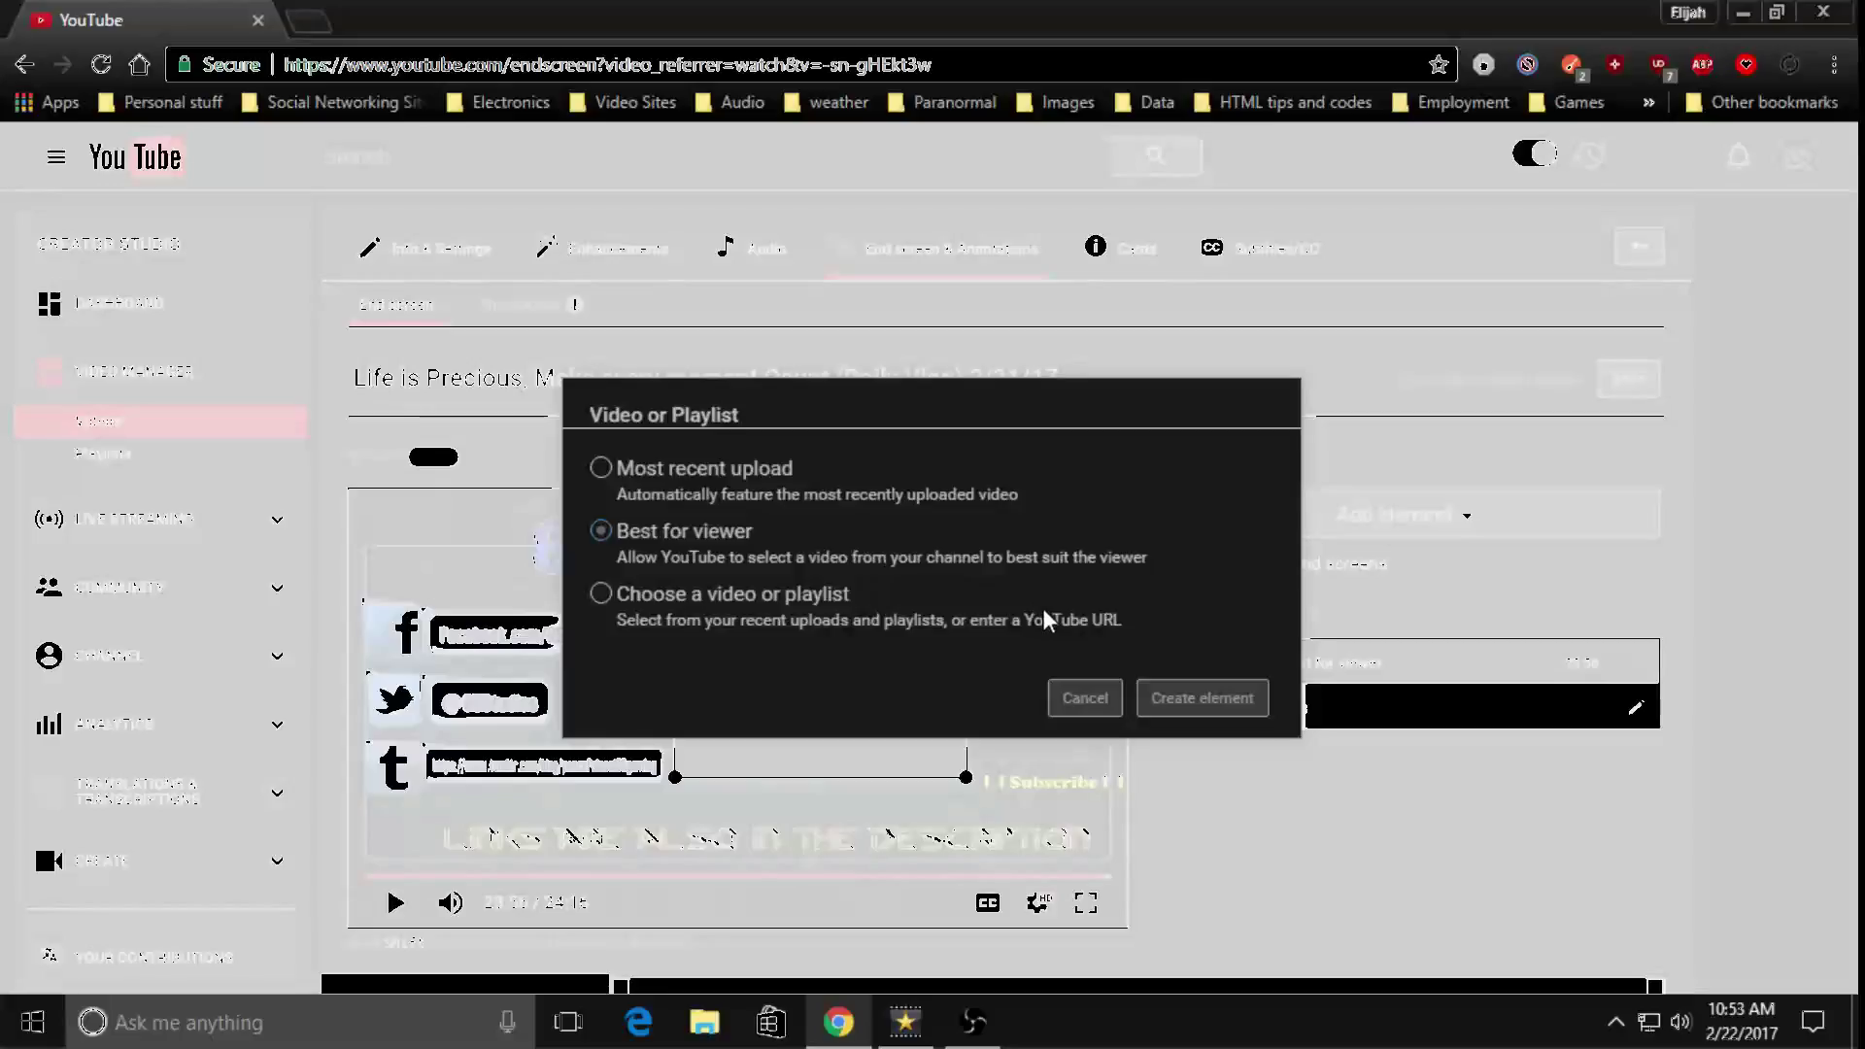
pyautogui.click(1158, 709)
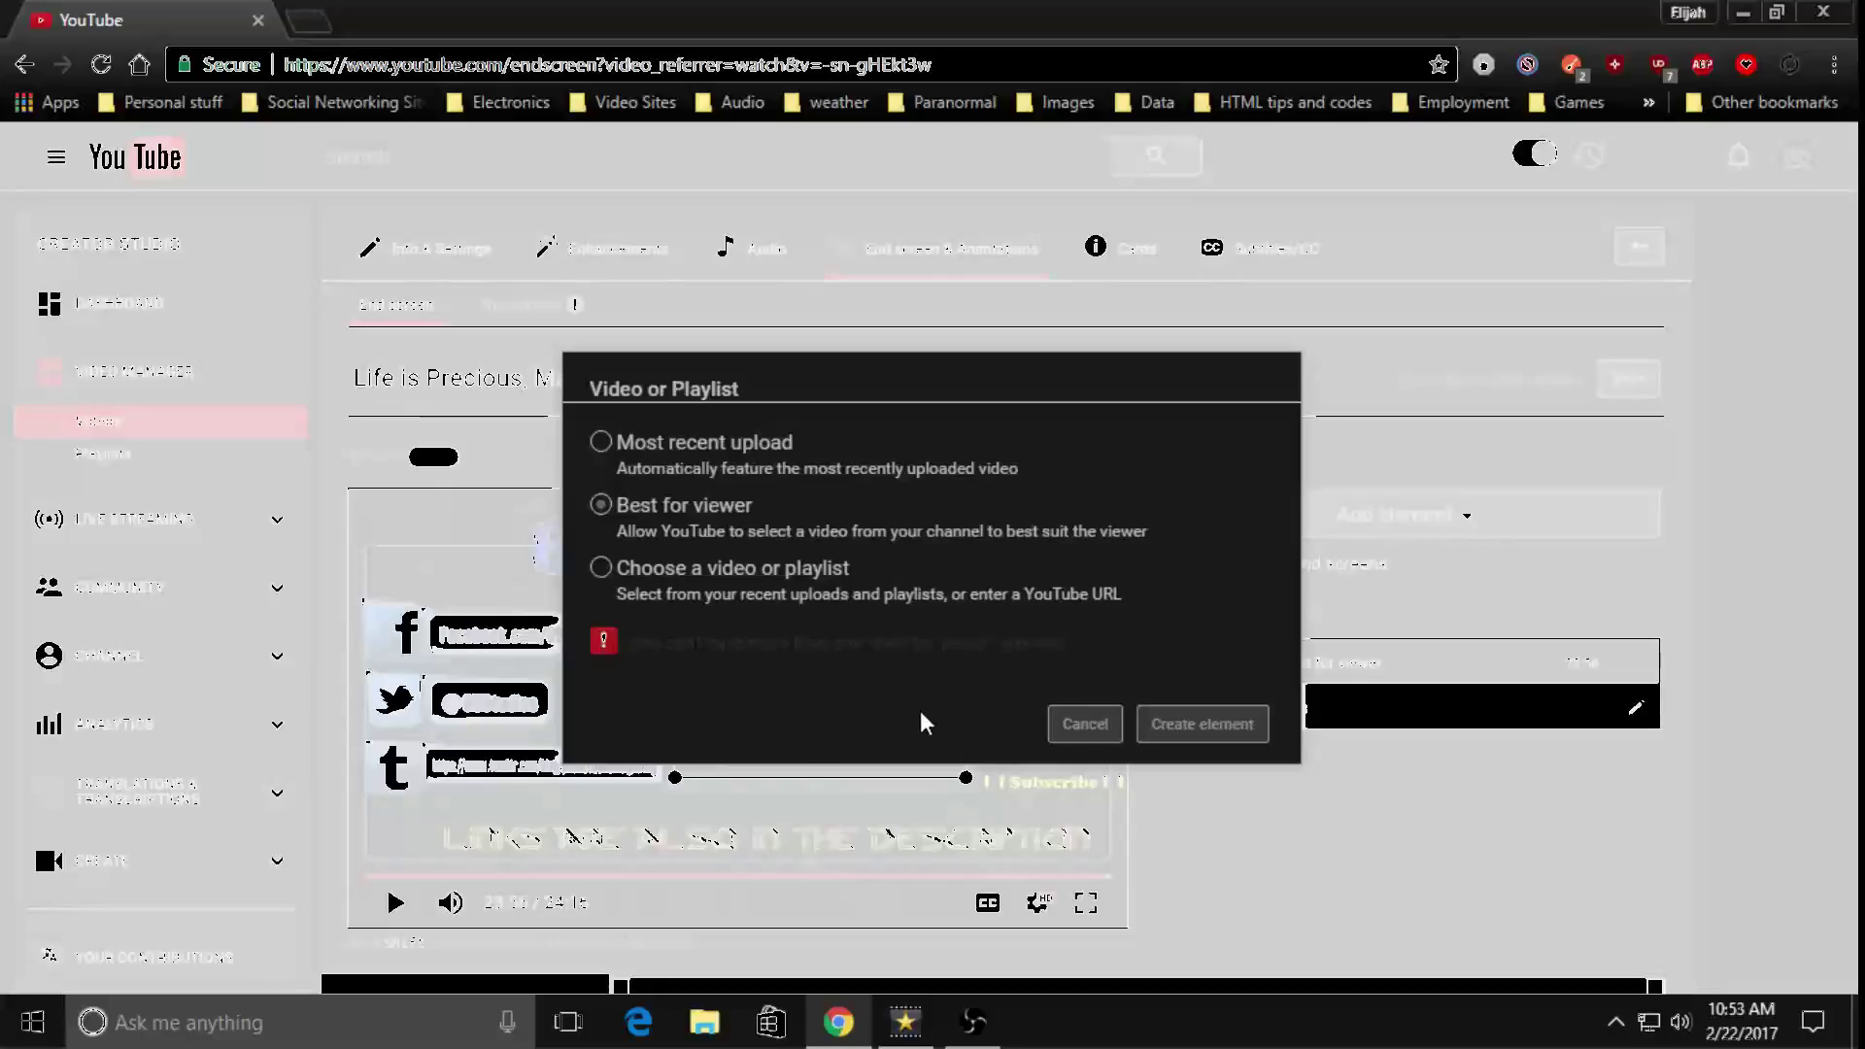
pyautogui.click(1063, 723)
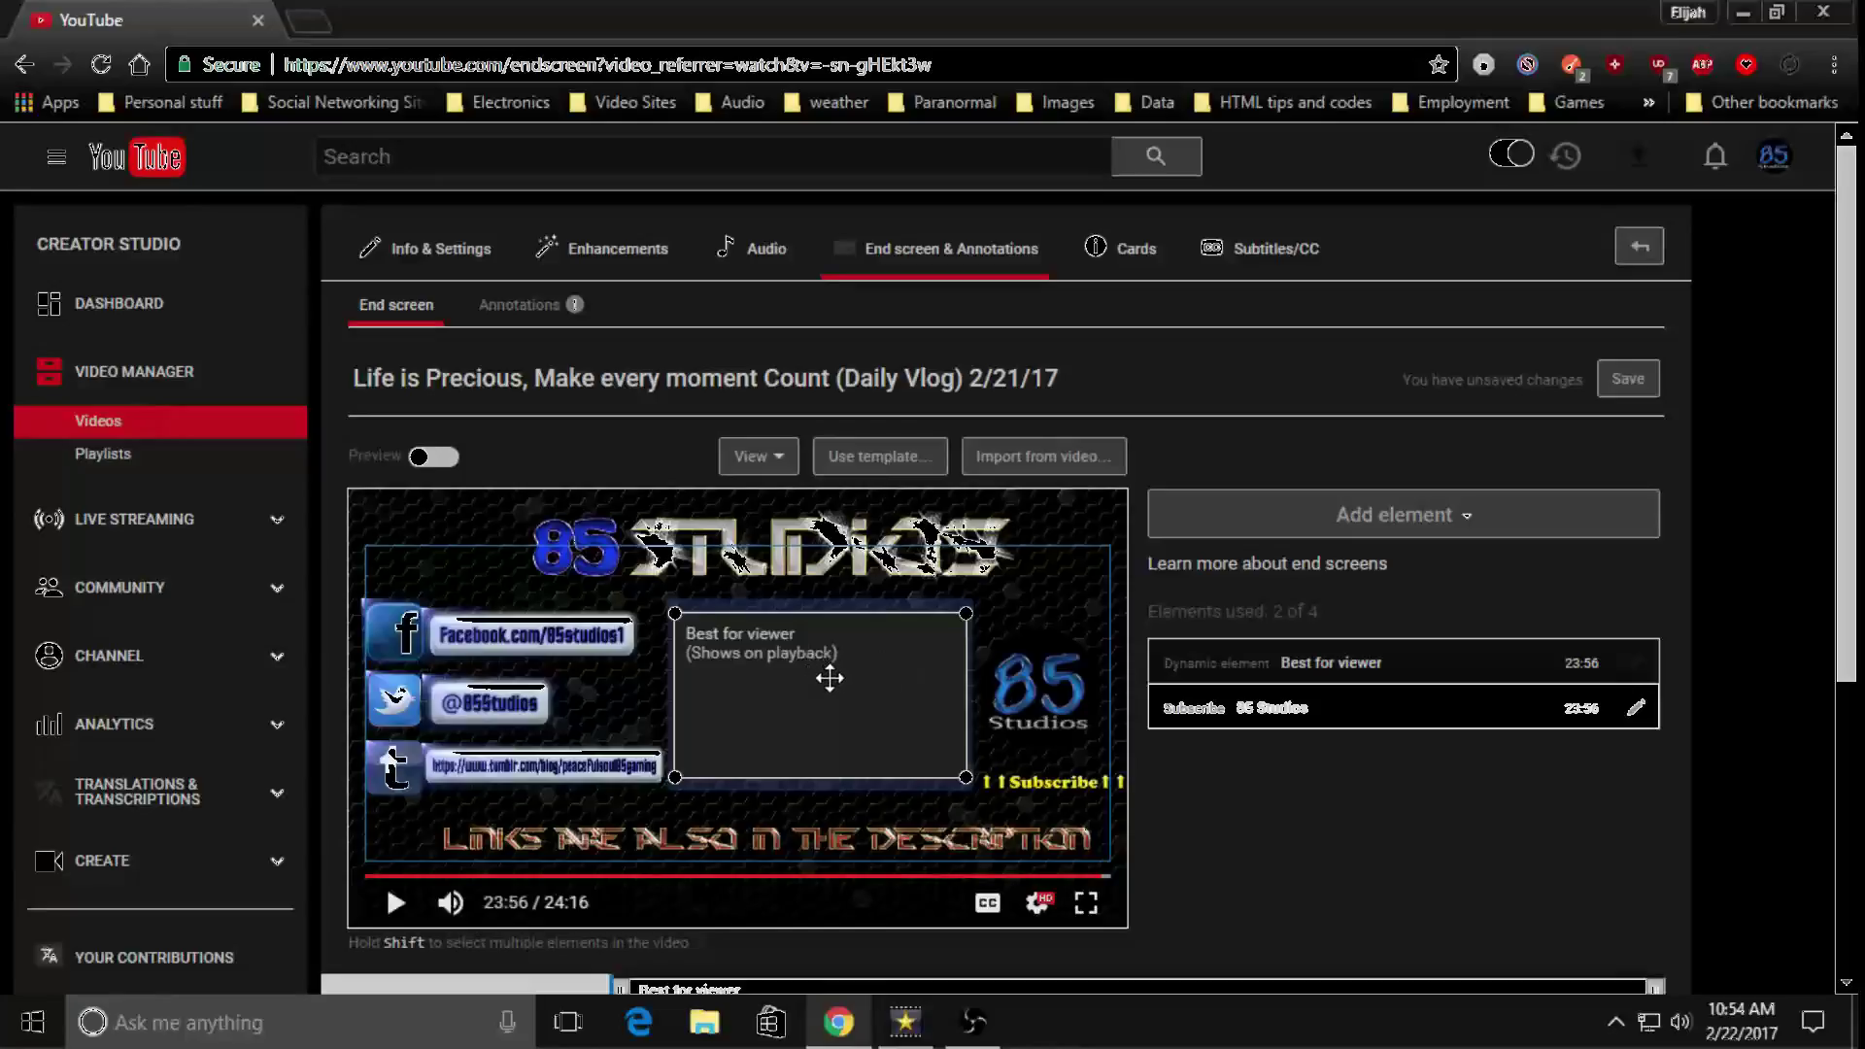
# Slightly move and resize the Best for viewer element, and leave the end screen editor, discarding the changes
pyautogui.moveTo(820, 687)
pyautogui.mouseDown()
pyautogui.moveTo(886, 690)
pyautogui.moveTo(744, 690)
pyautogui.moveTo(965, 683)
pyautogui.moveTo(825, 695)
pyautogui.mouseUp()
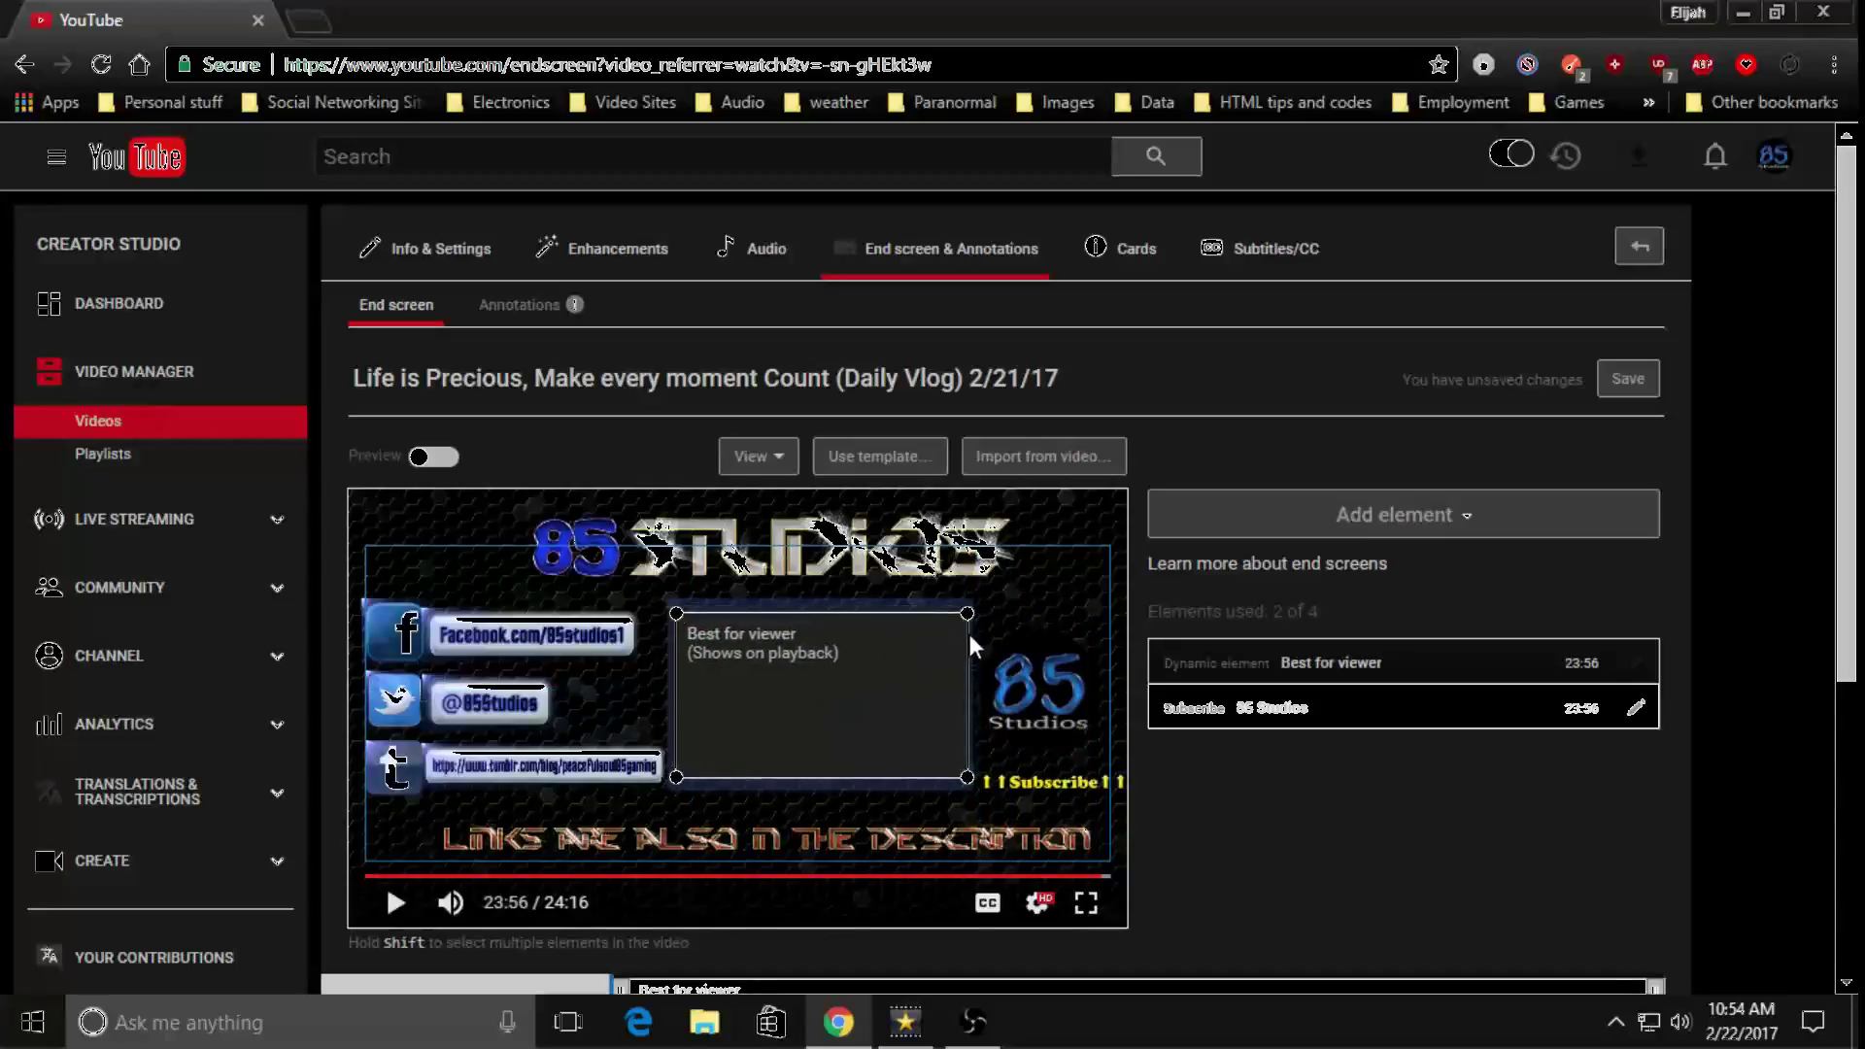
pyautogui.moveTo(969, 614); pyautogui.dragTo(969, 612)
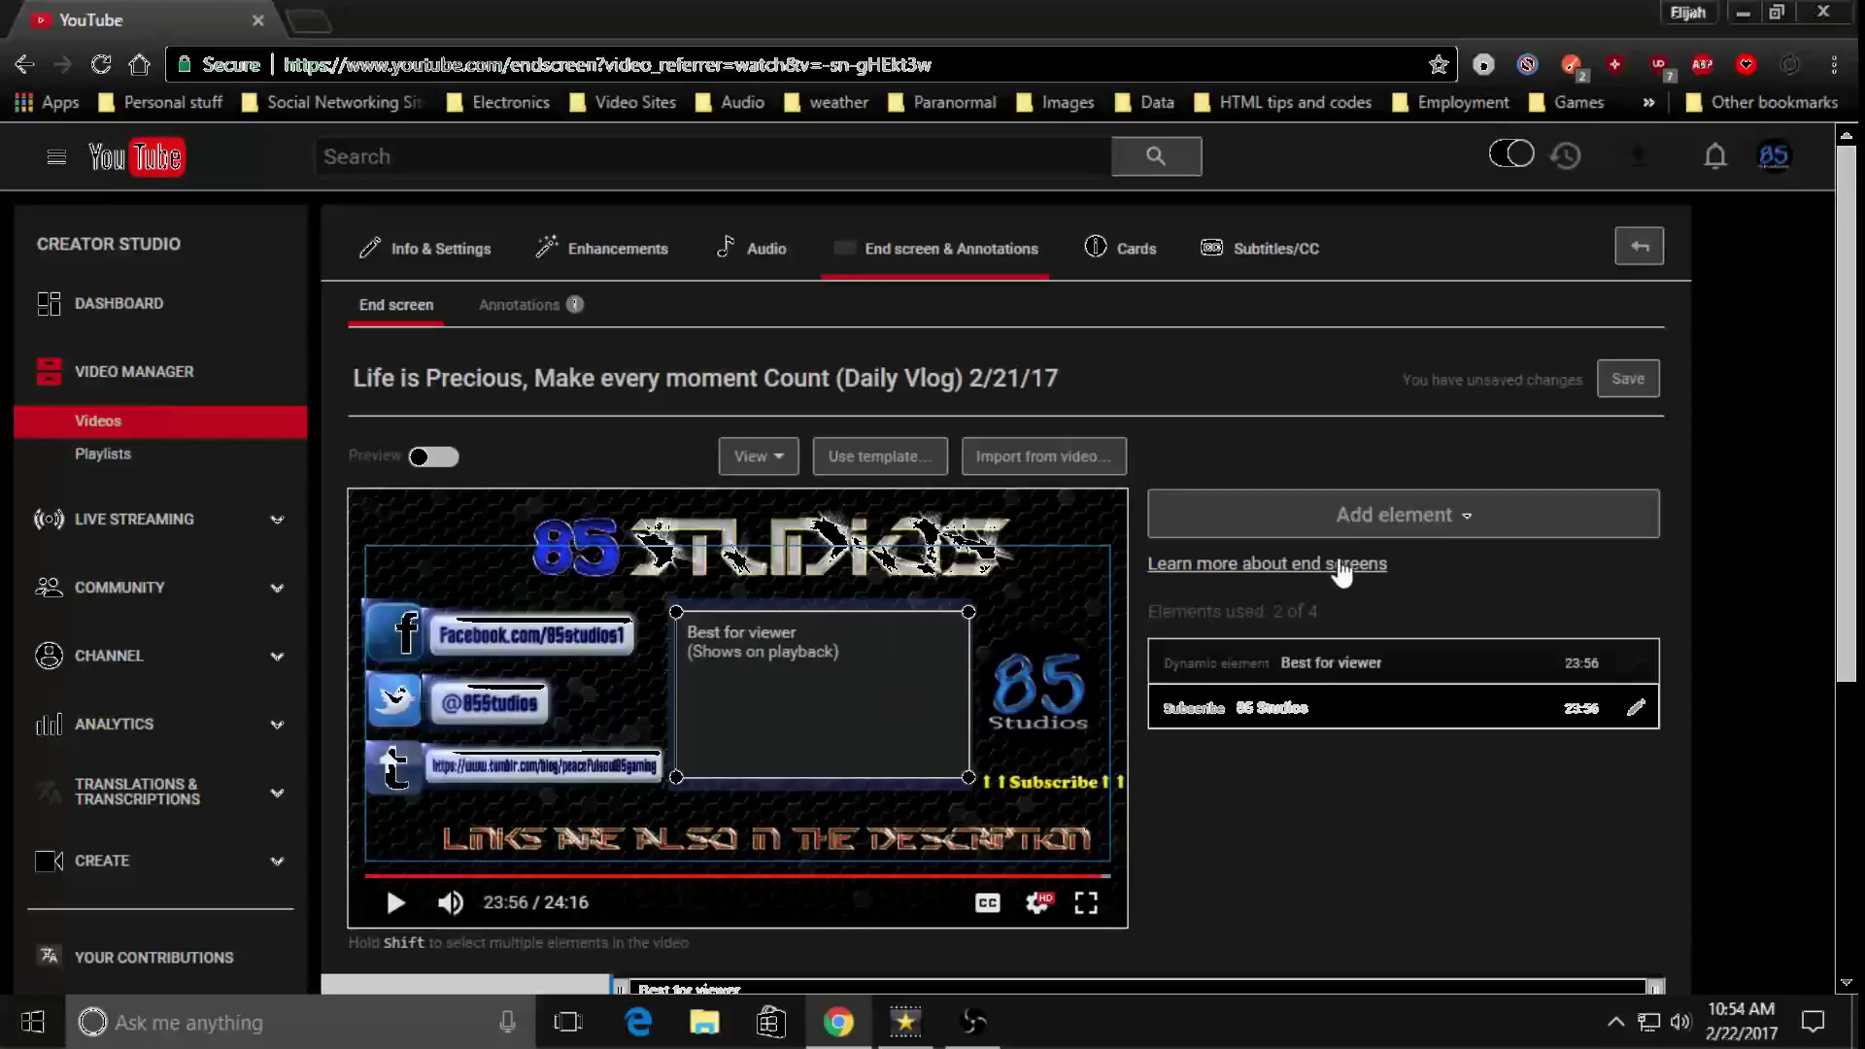
pyautogui.click(1360, 515)
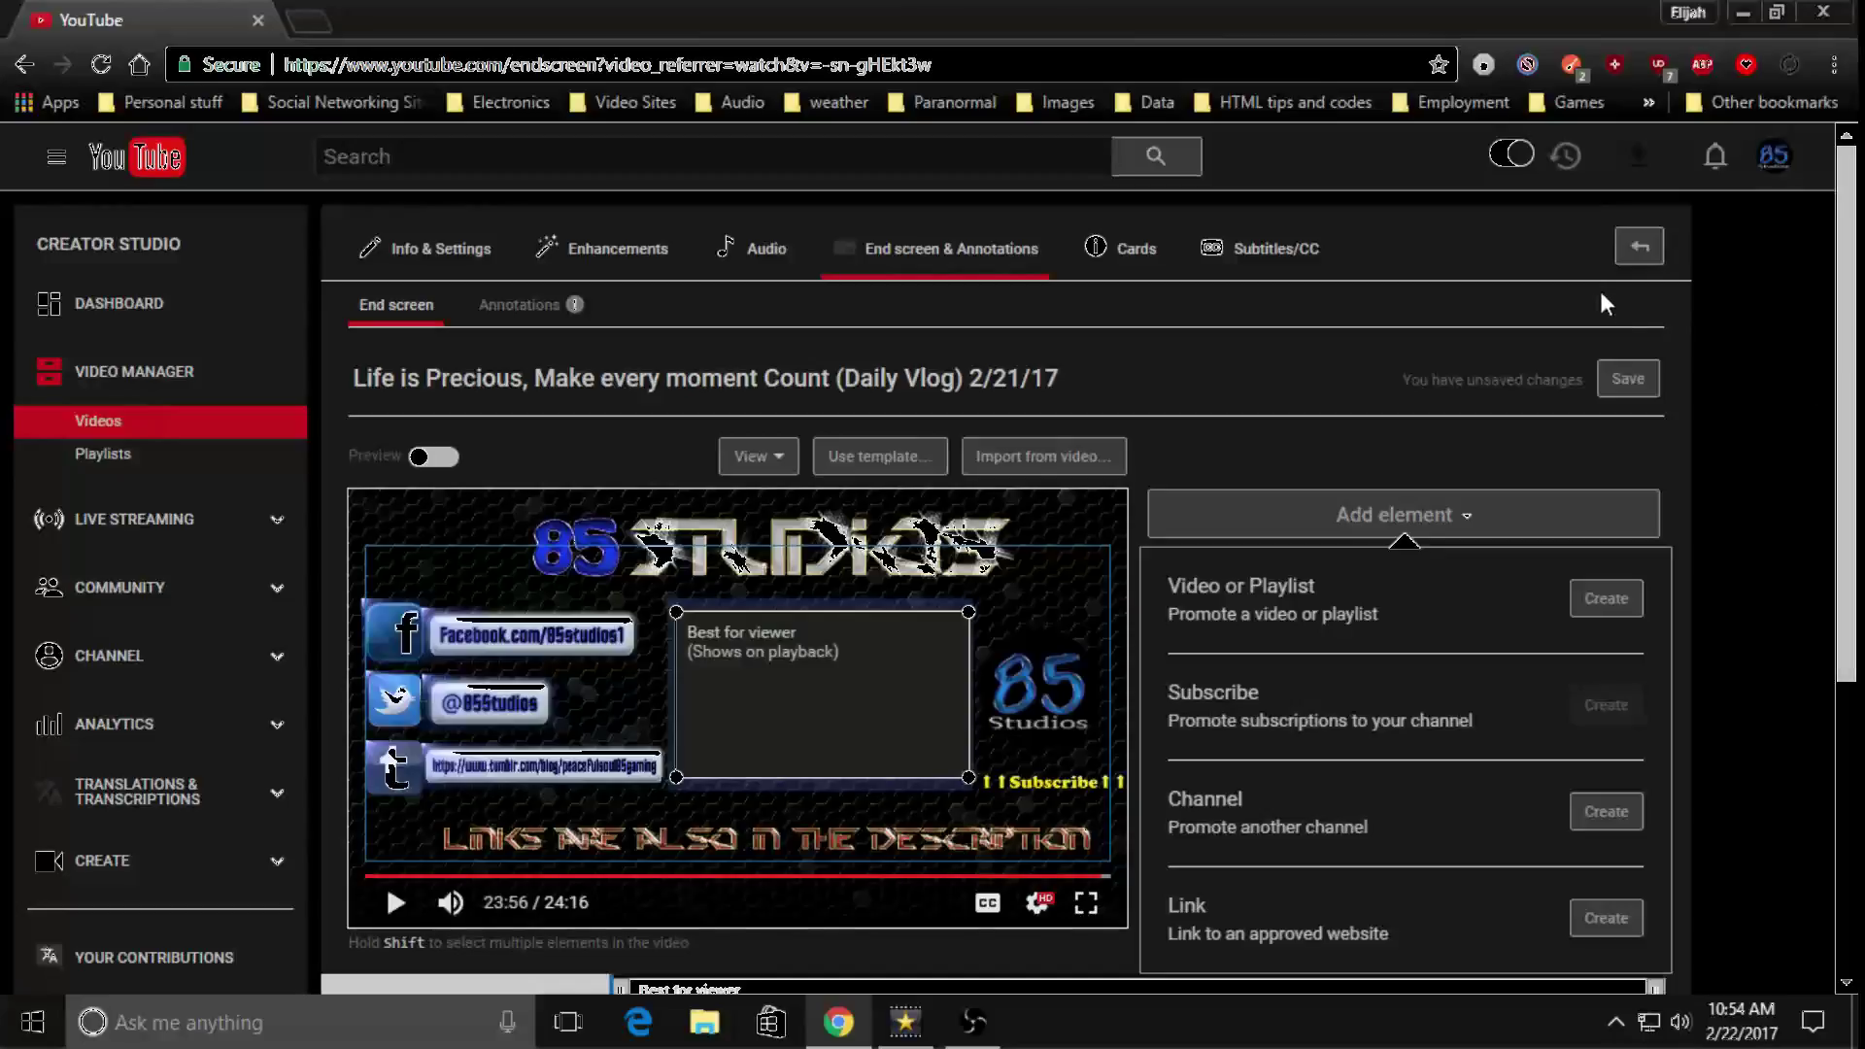
pyautogui.click(1625, 385)
pyautogui.click(1645, 254)
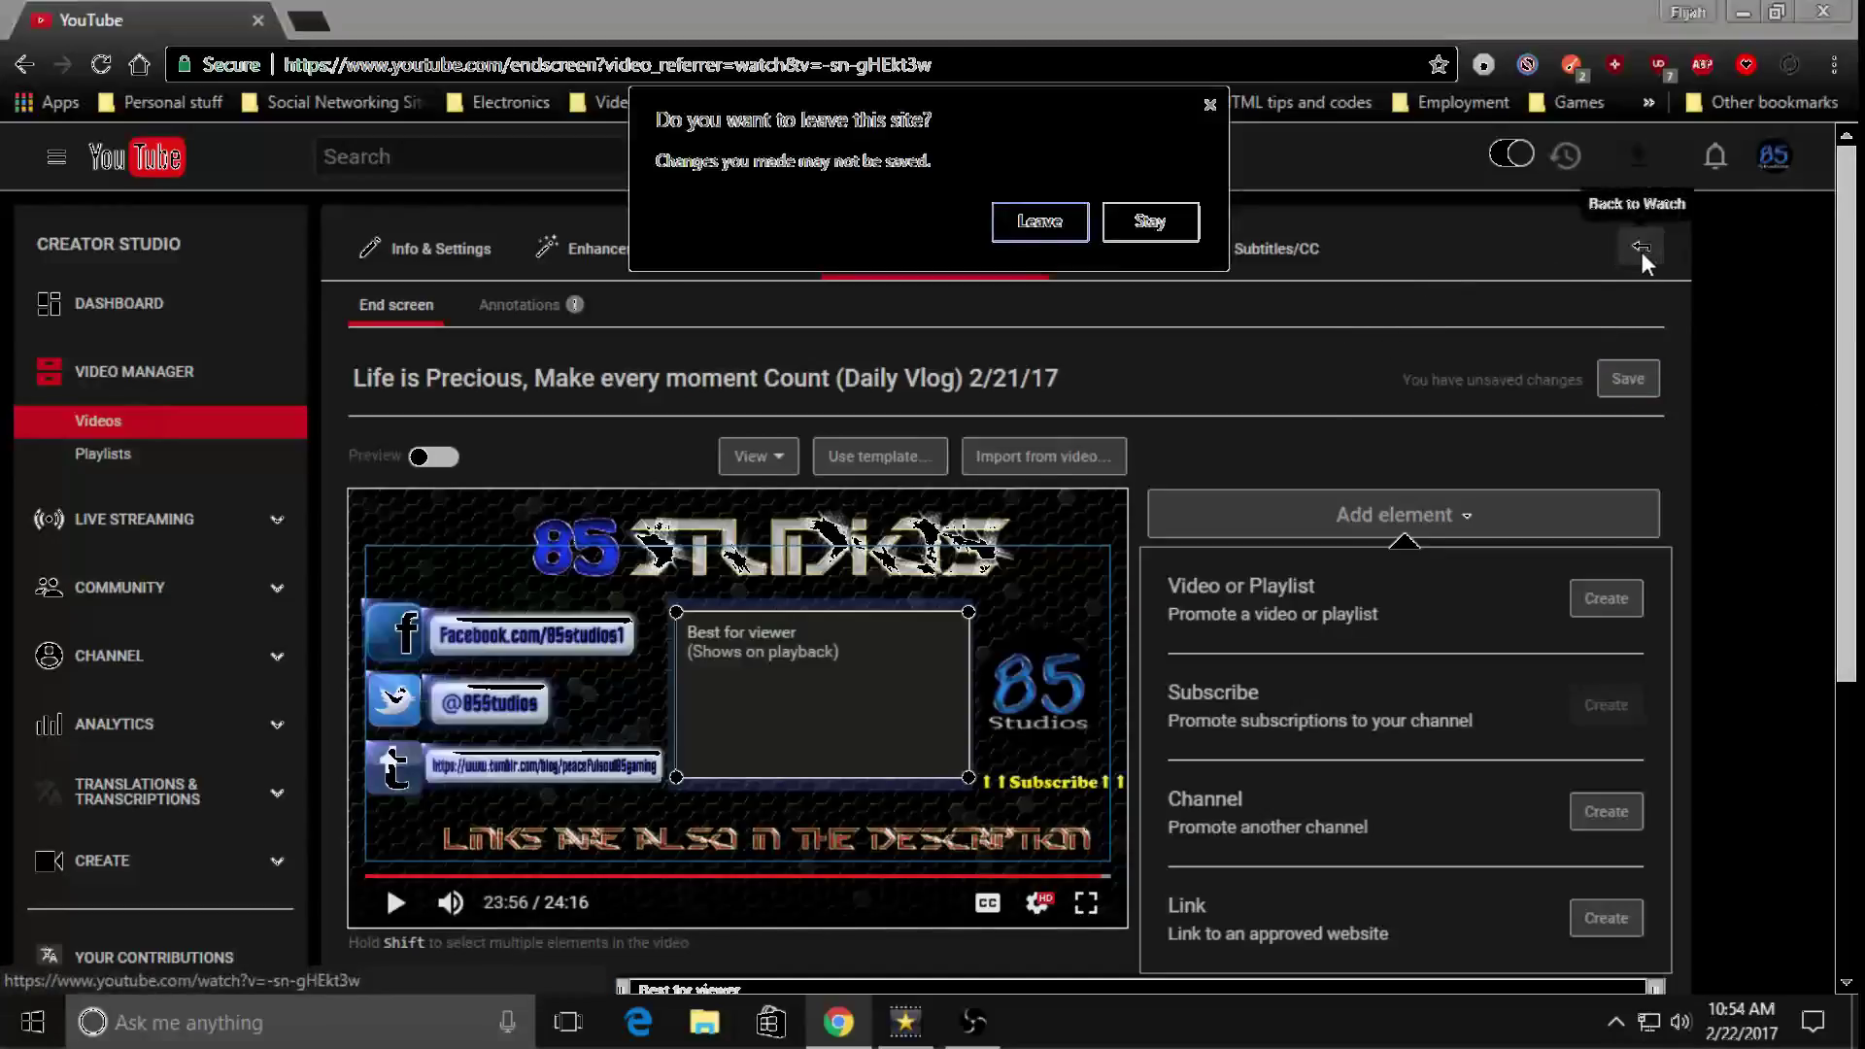
pyautogui.click(1037, 221)
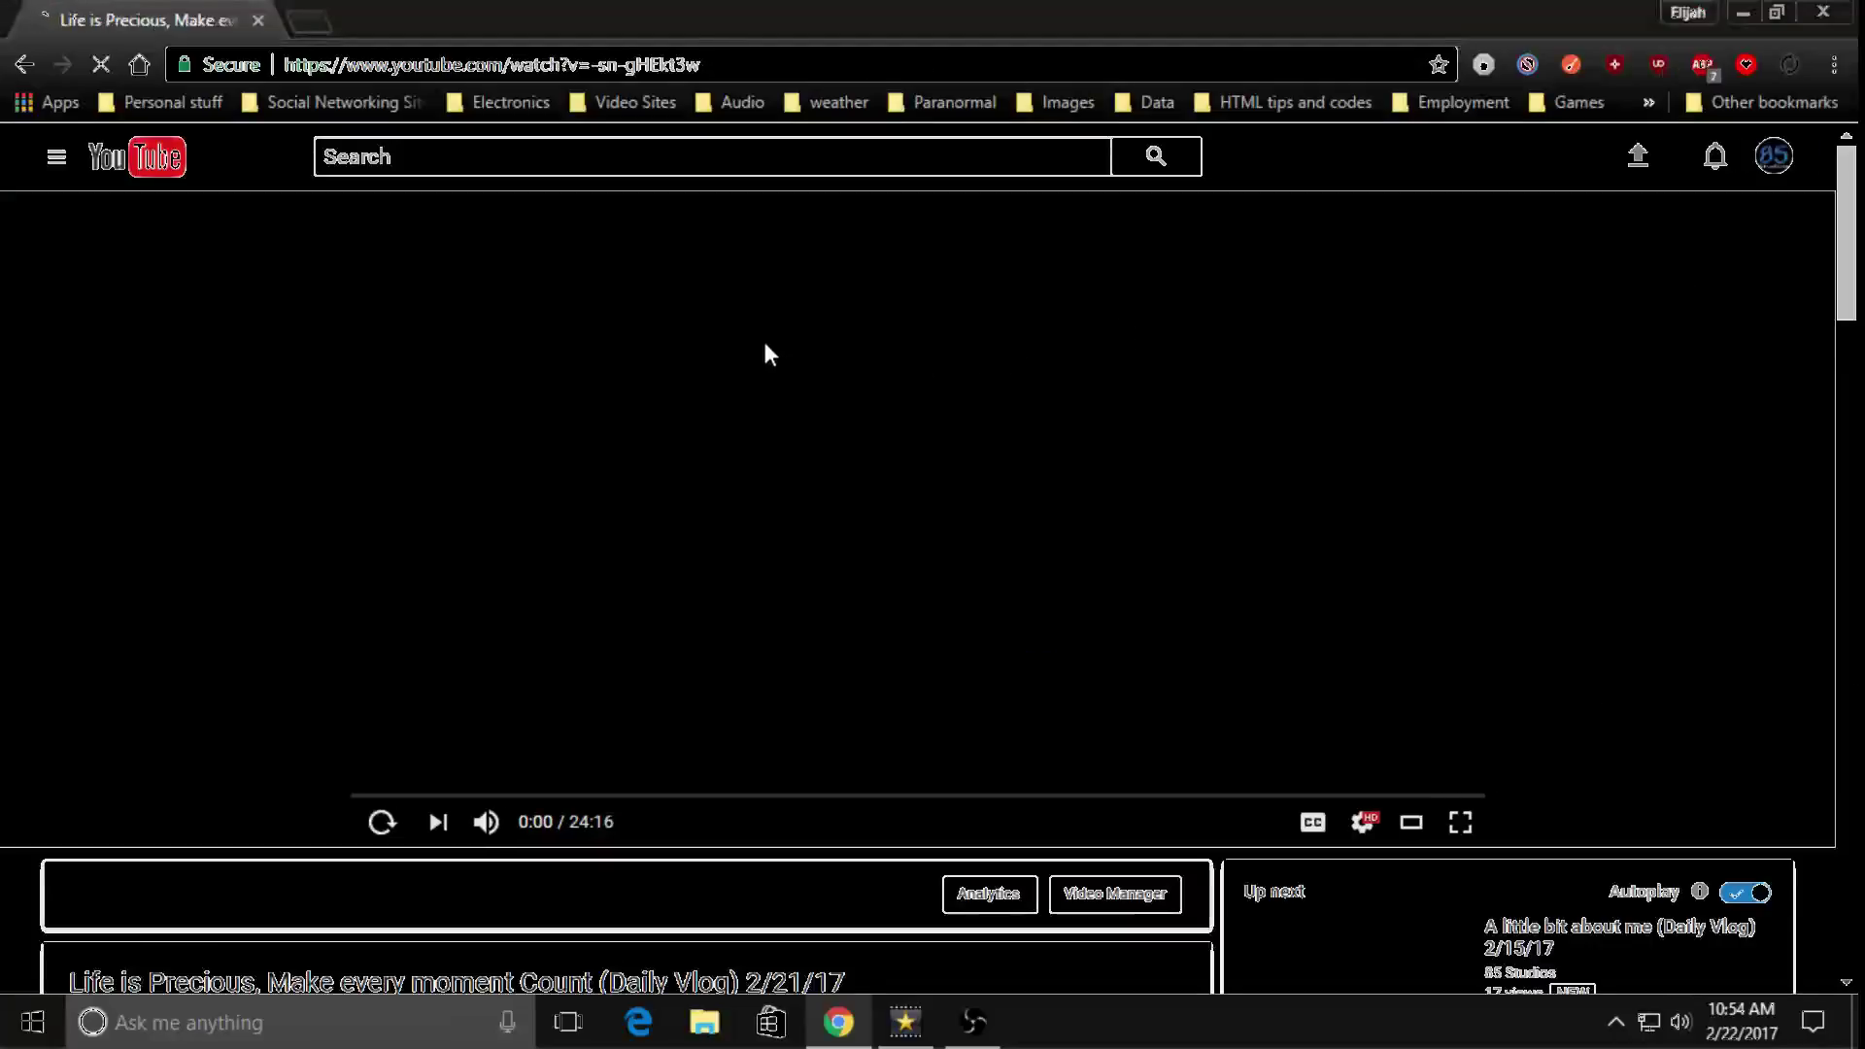
# Play the published vlog in full screen from about 23:16 to view how its ending looks
pyautogui.click(738, 500)
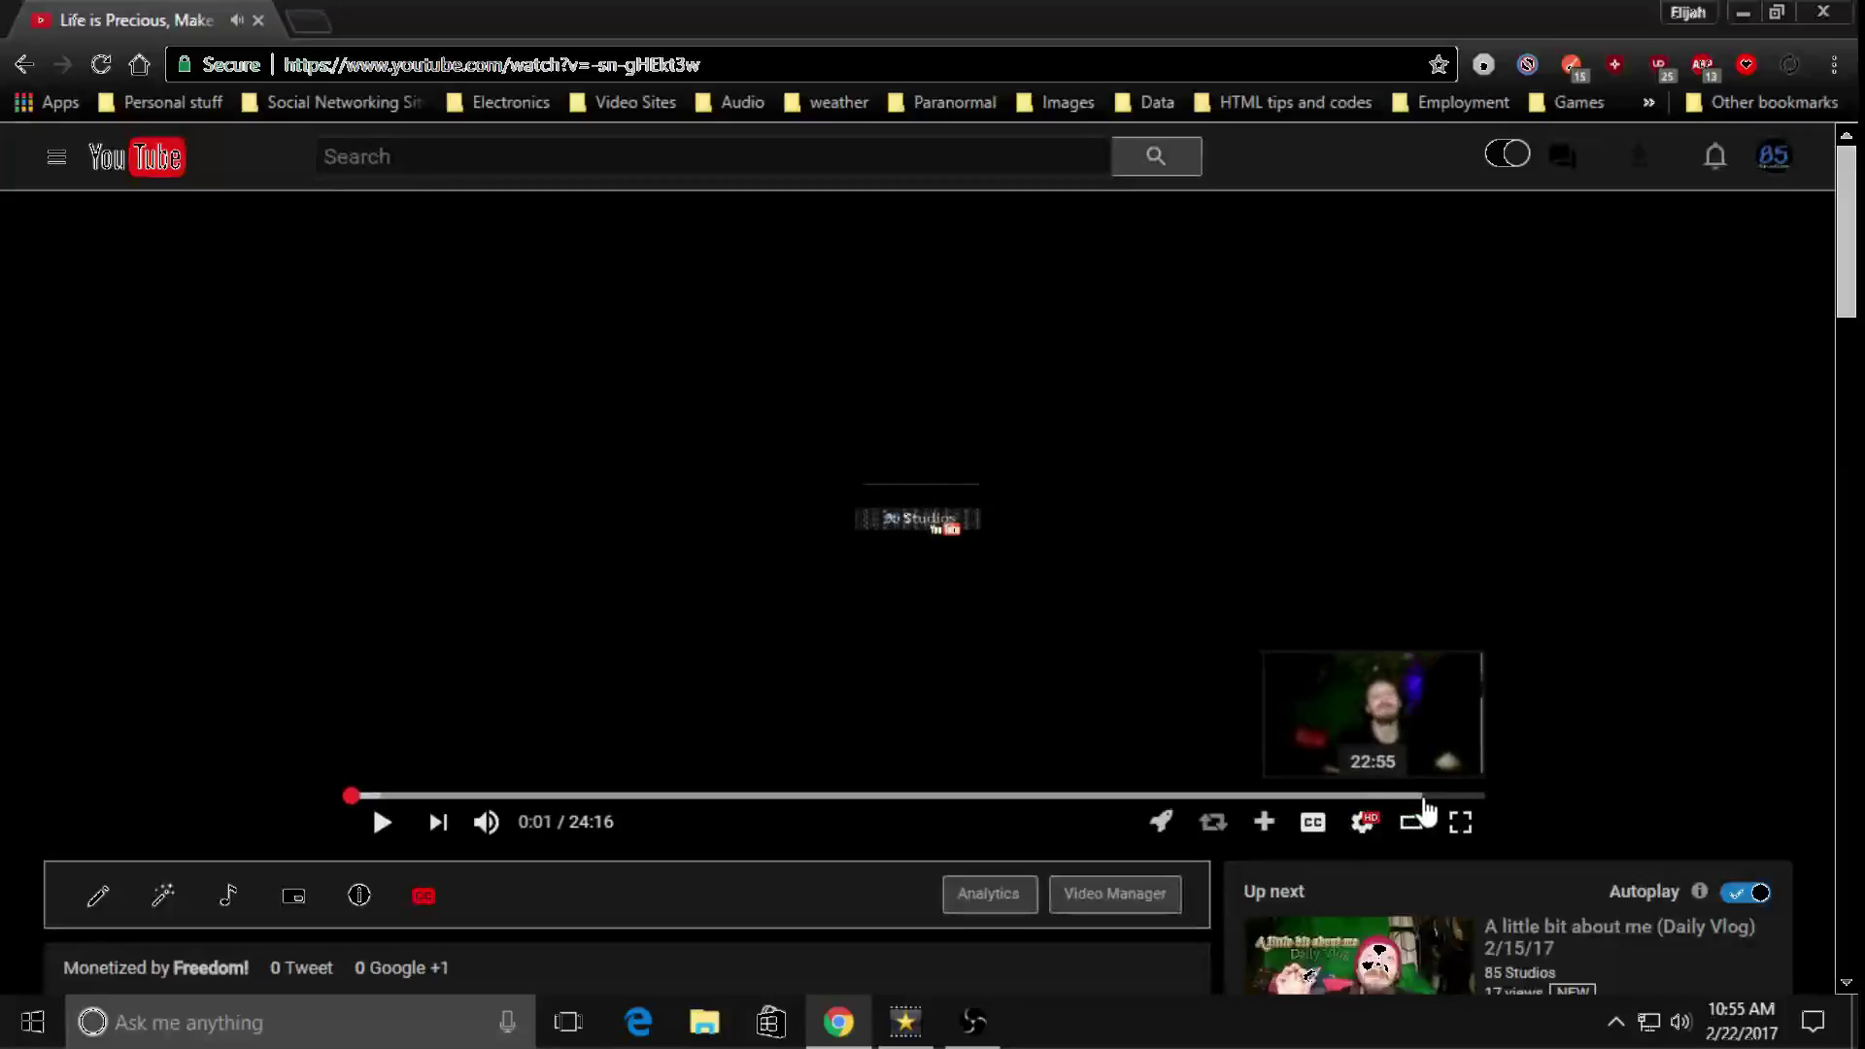
pyautogui.click(1444, 806)
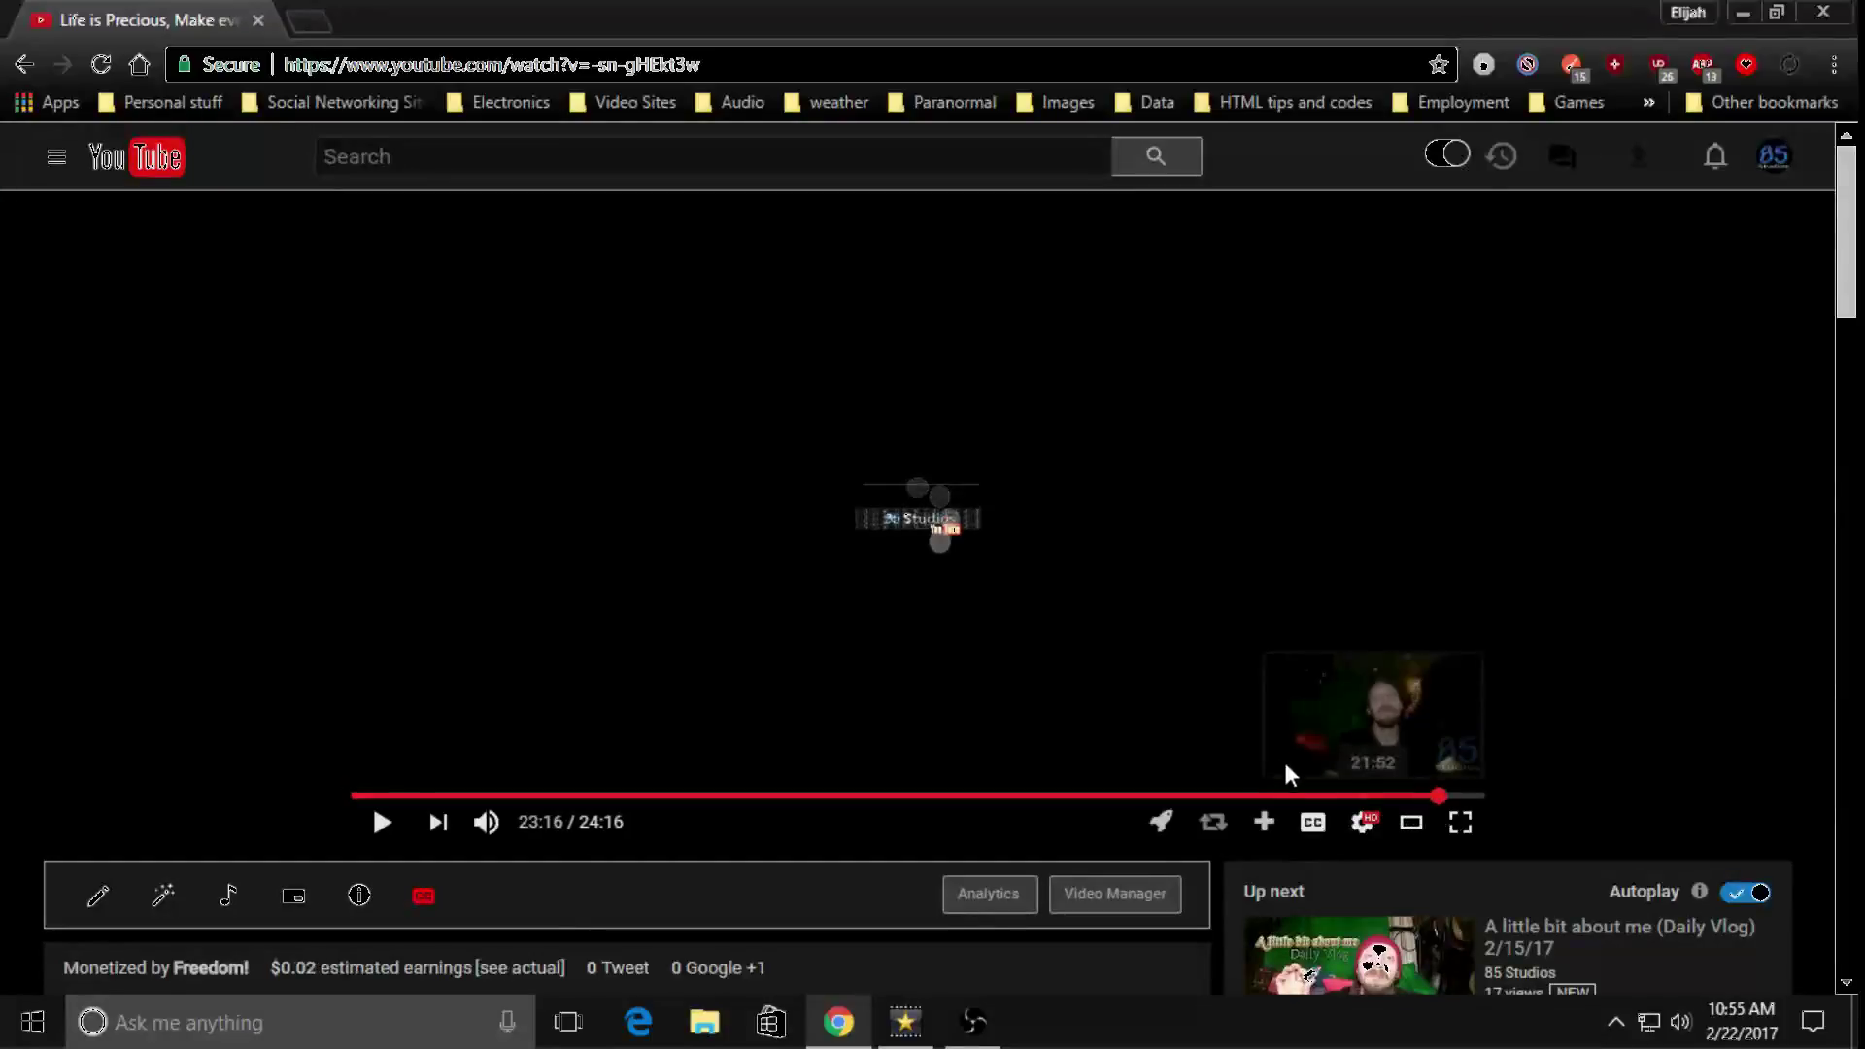
pyautogui.click(1027, 625)
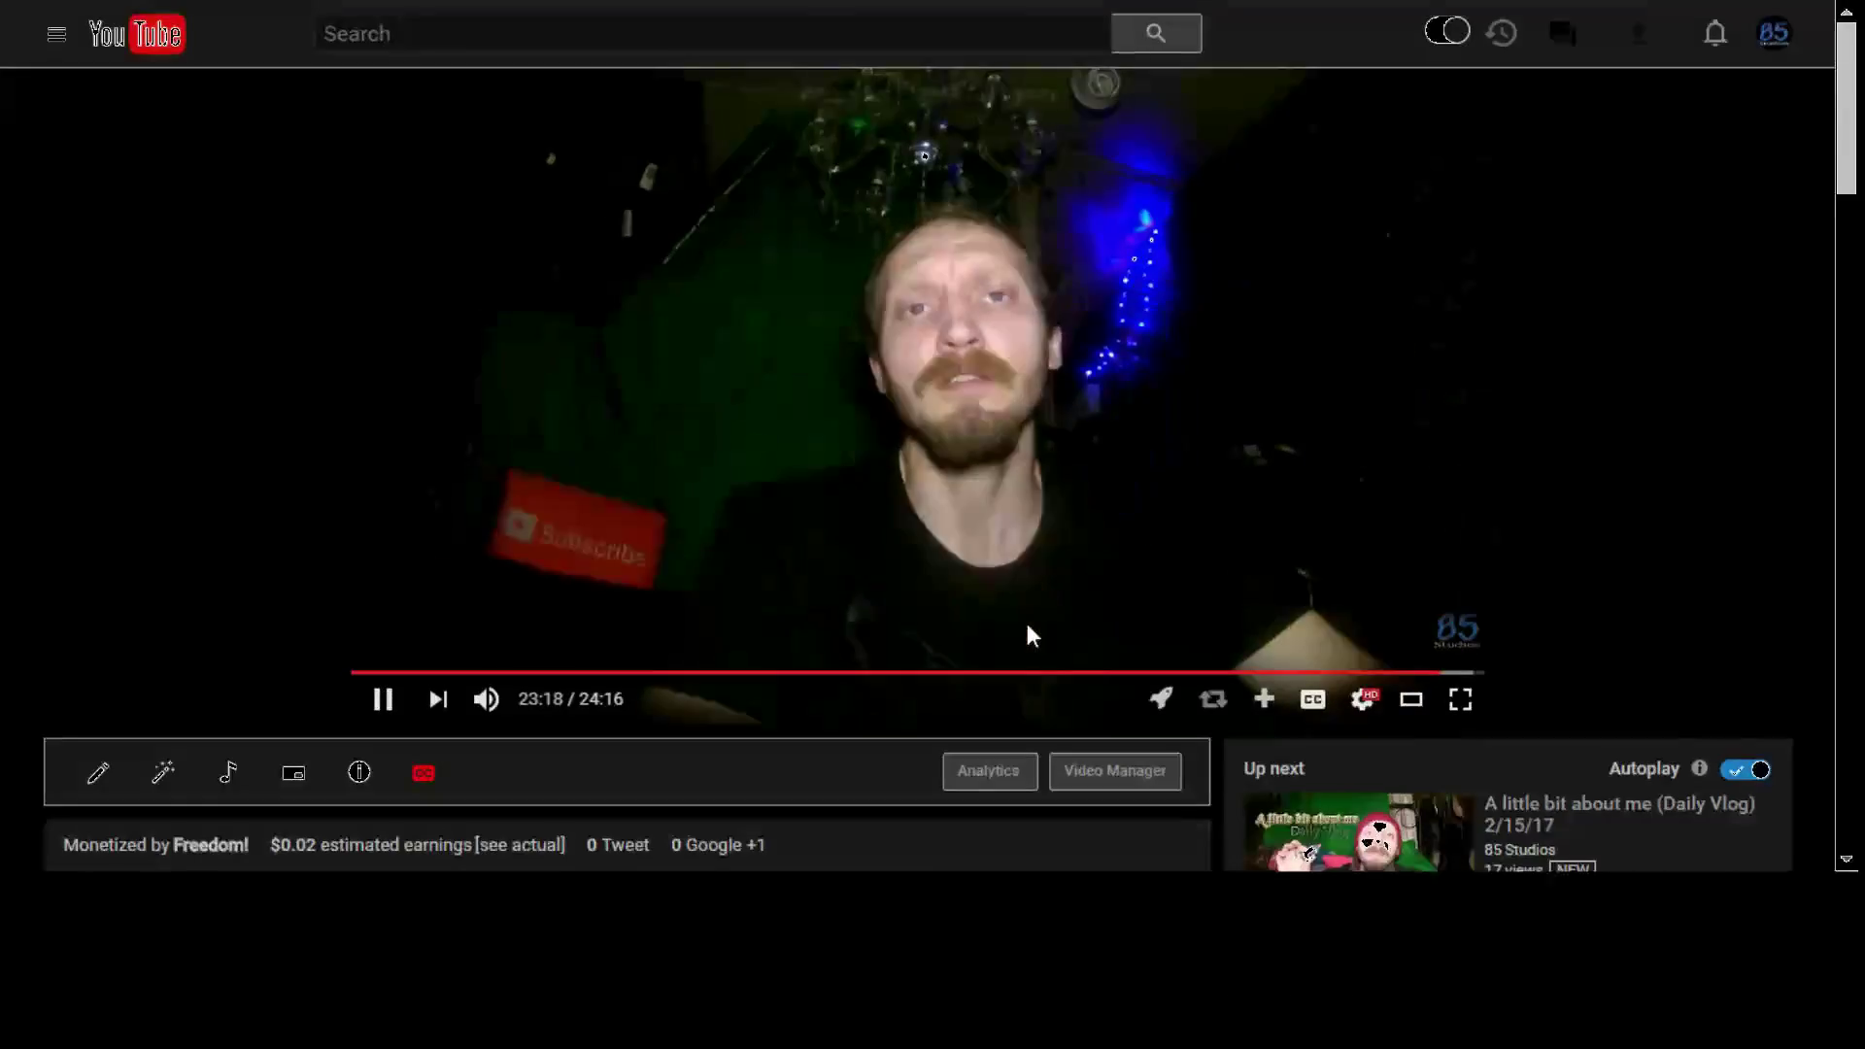
pyautogui.doubleClick(1026, 621)
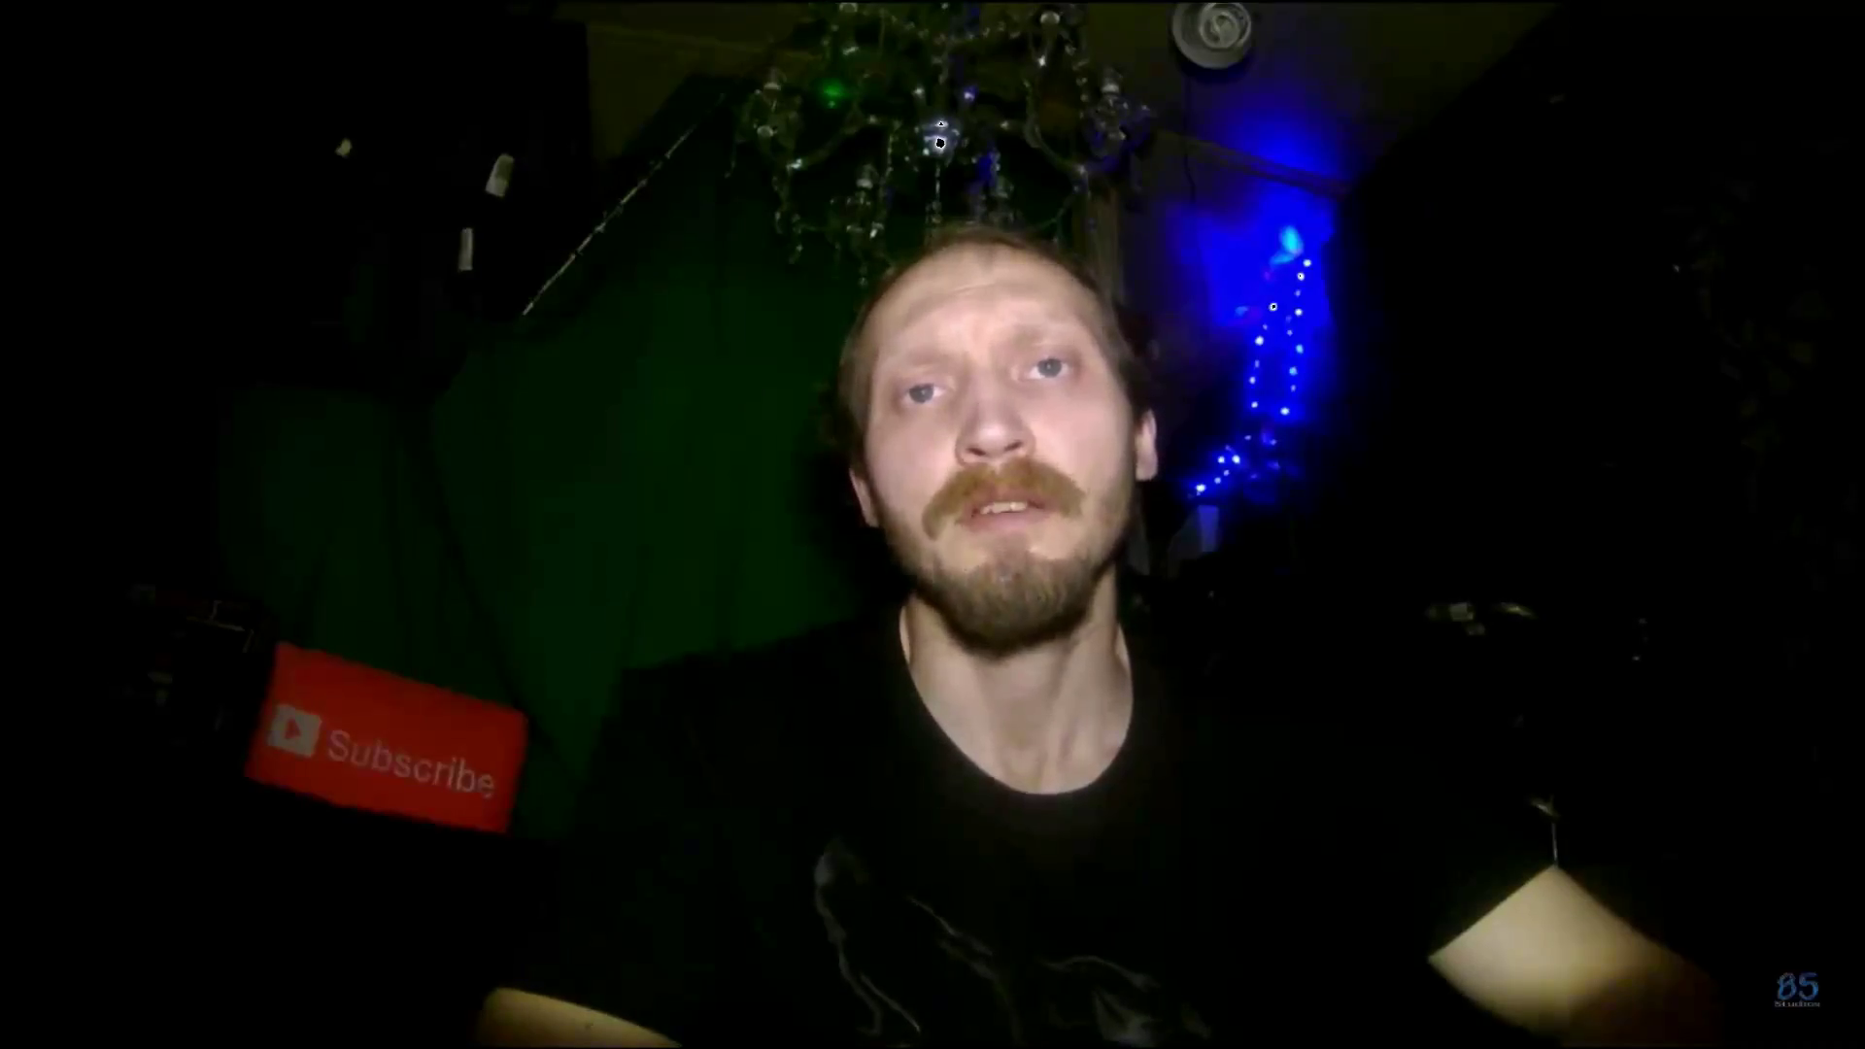
pyautogui.moveTo(1527, 792)
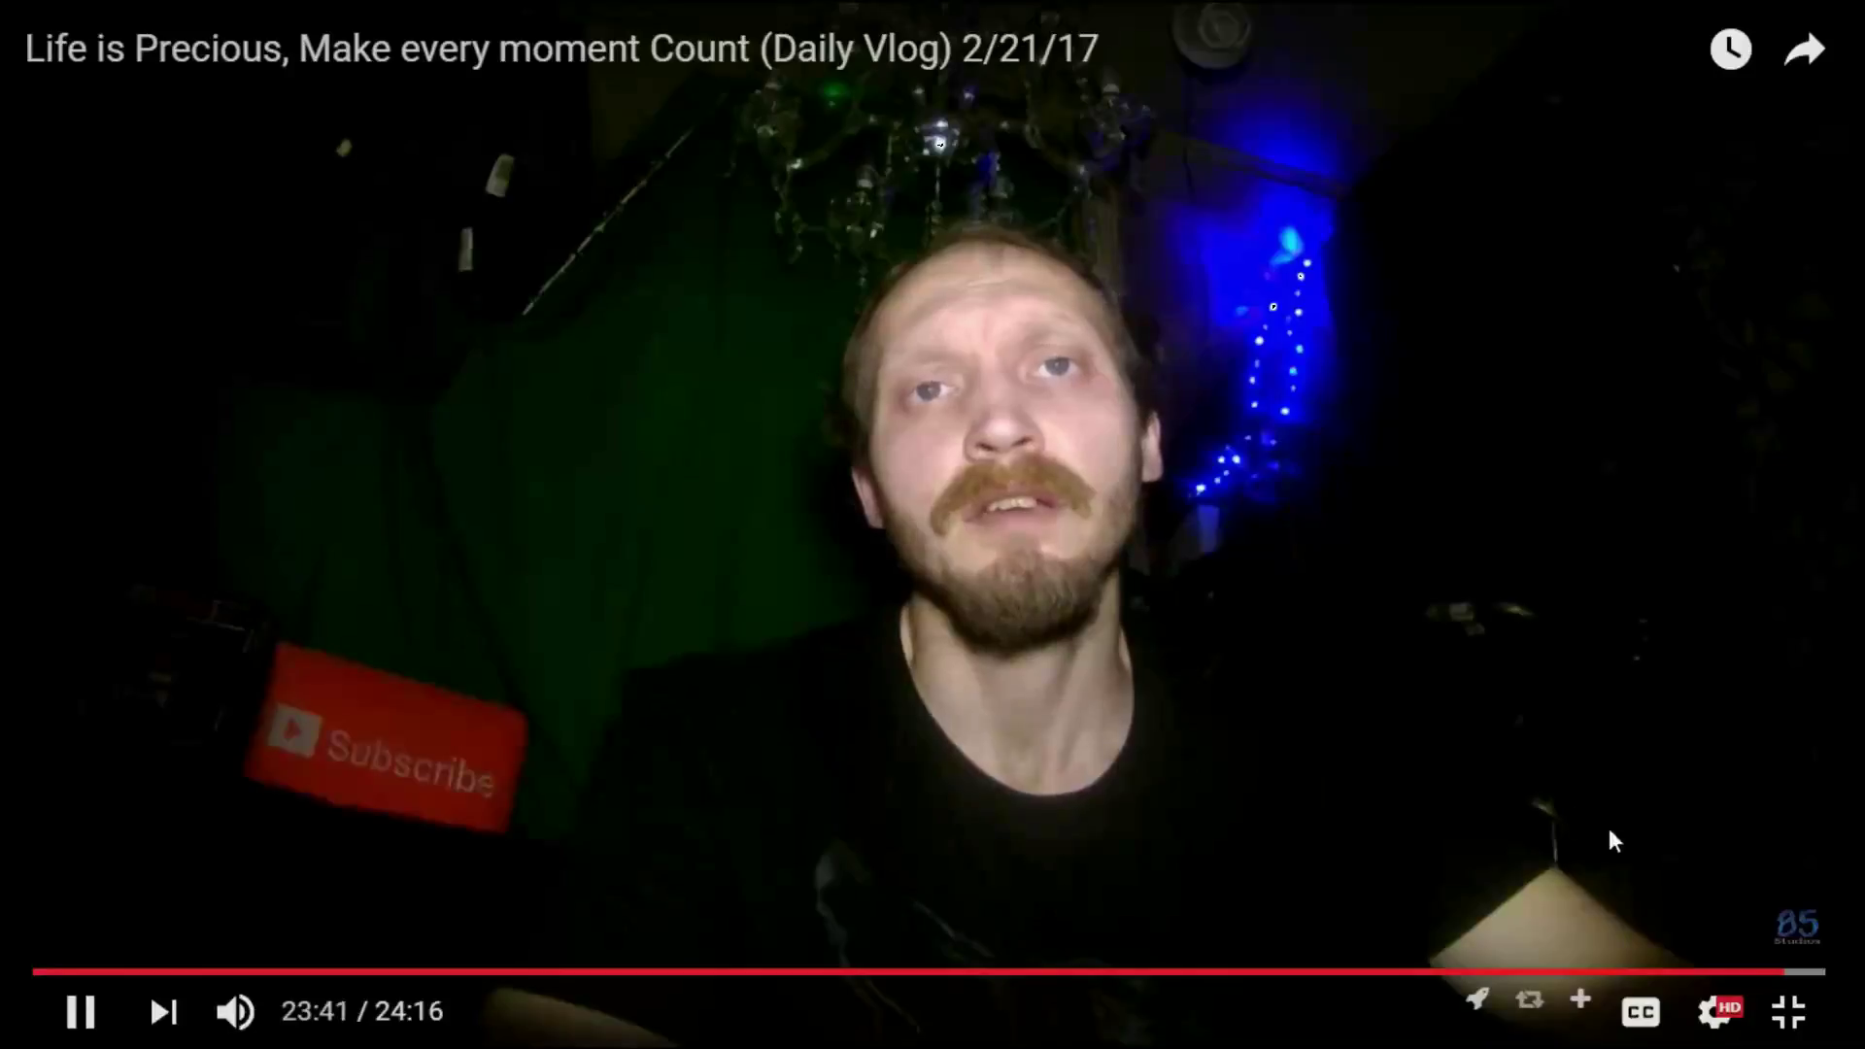
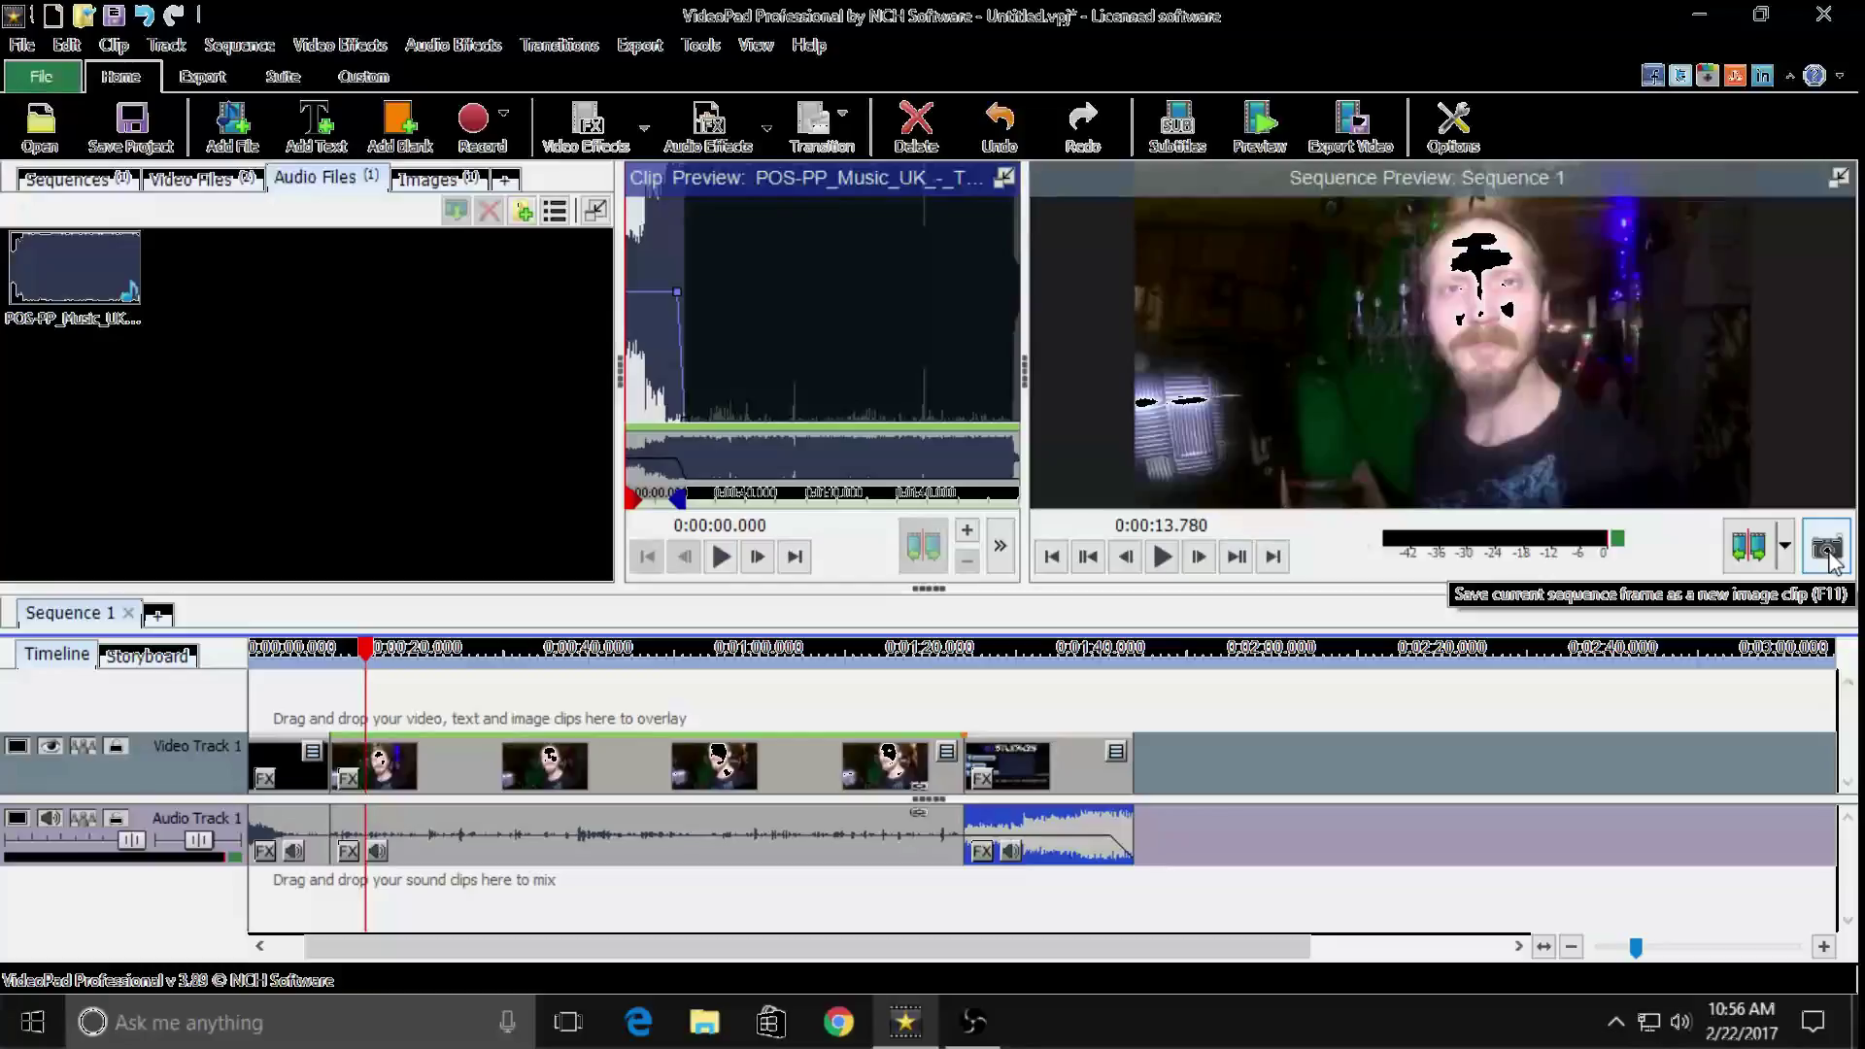
# Save the sequence frame at 0:00:13.780 as an image snapshot in HD 720 resolution
pyautogui.click(1826, 554)
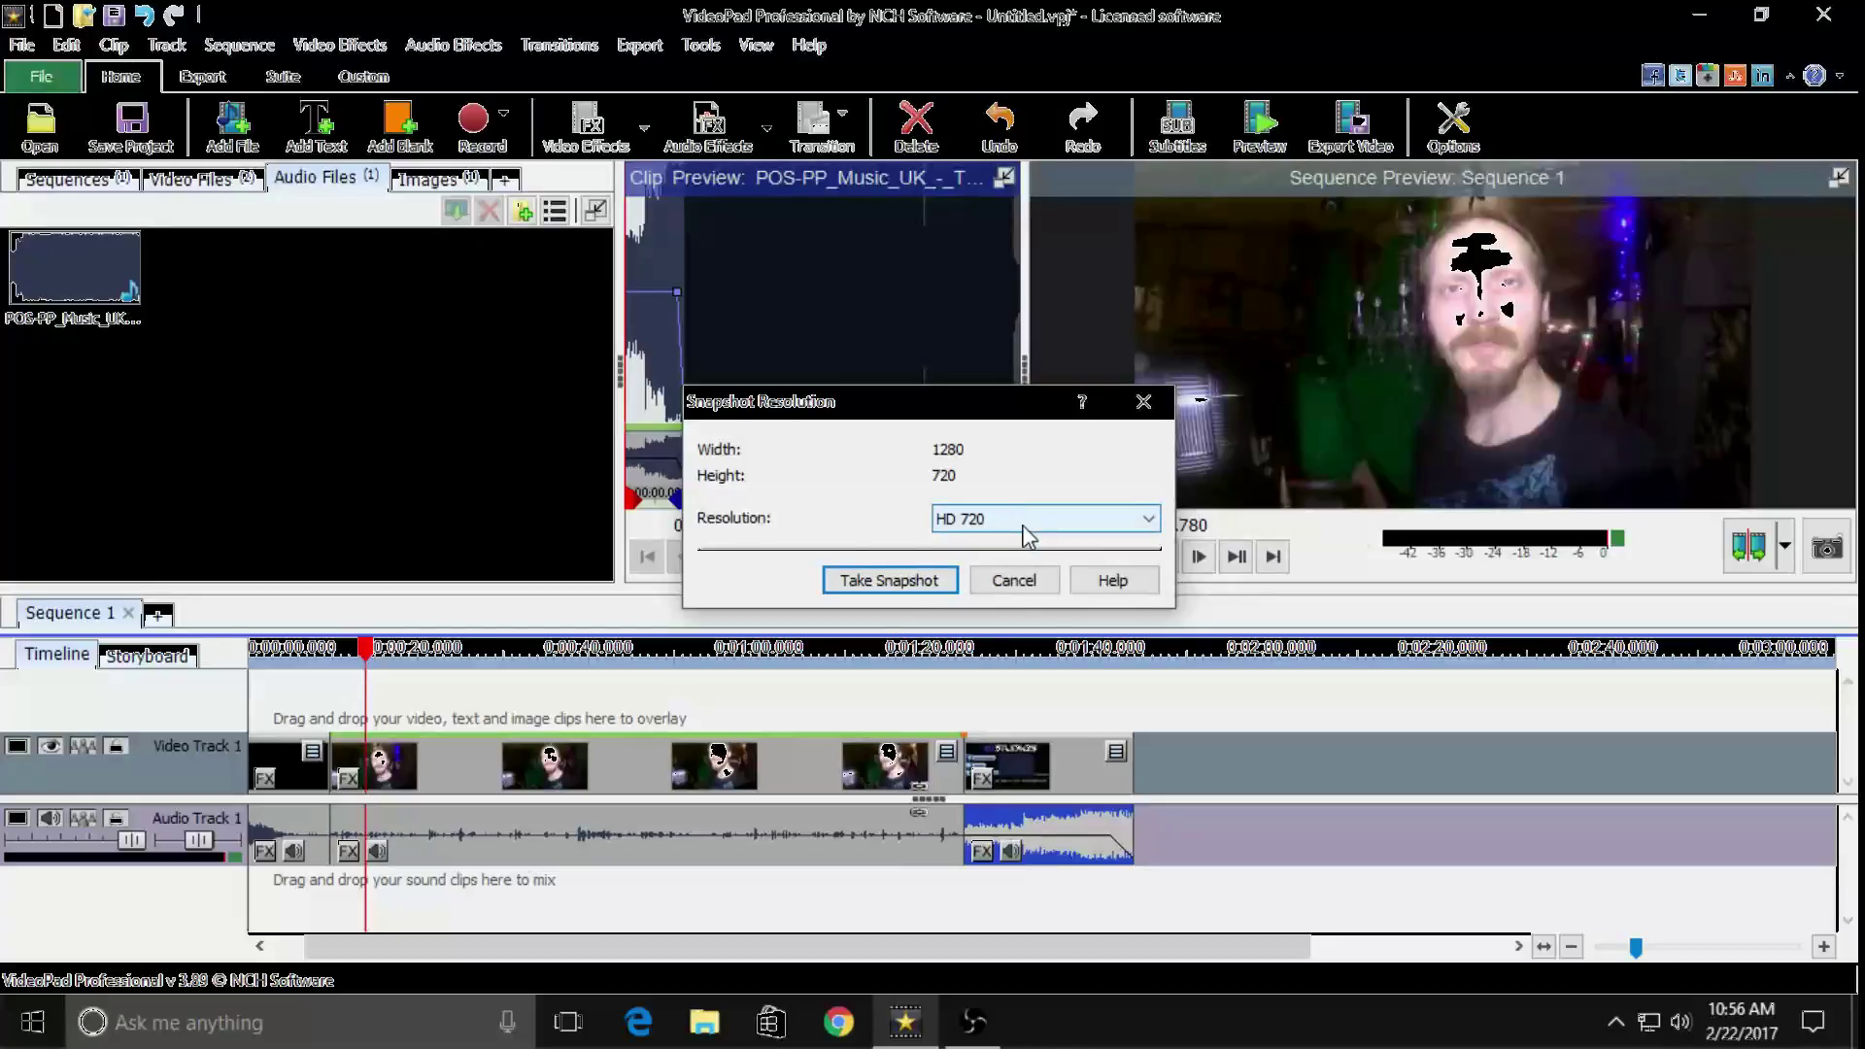
pyautogui.click(904, 580)
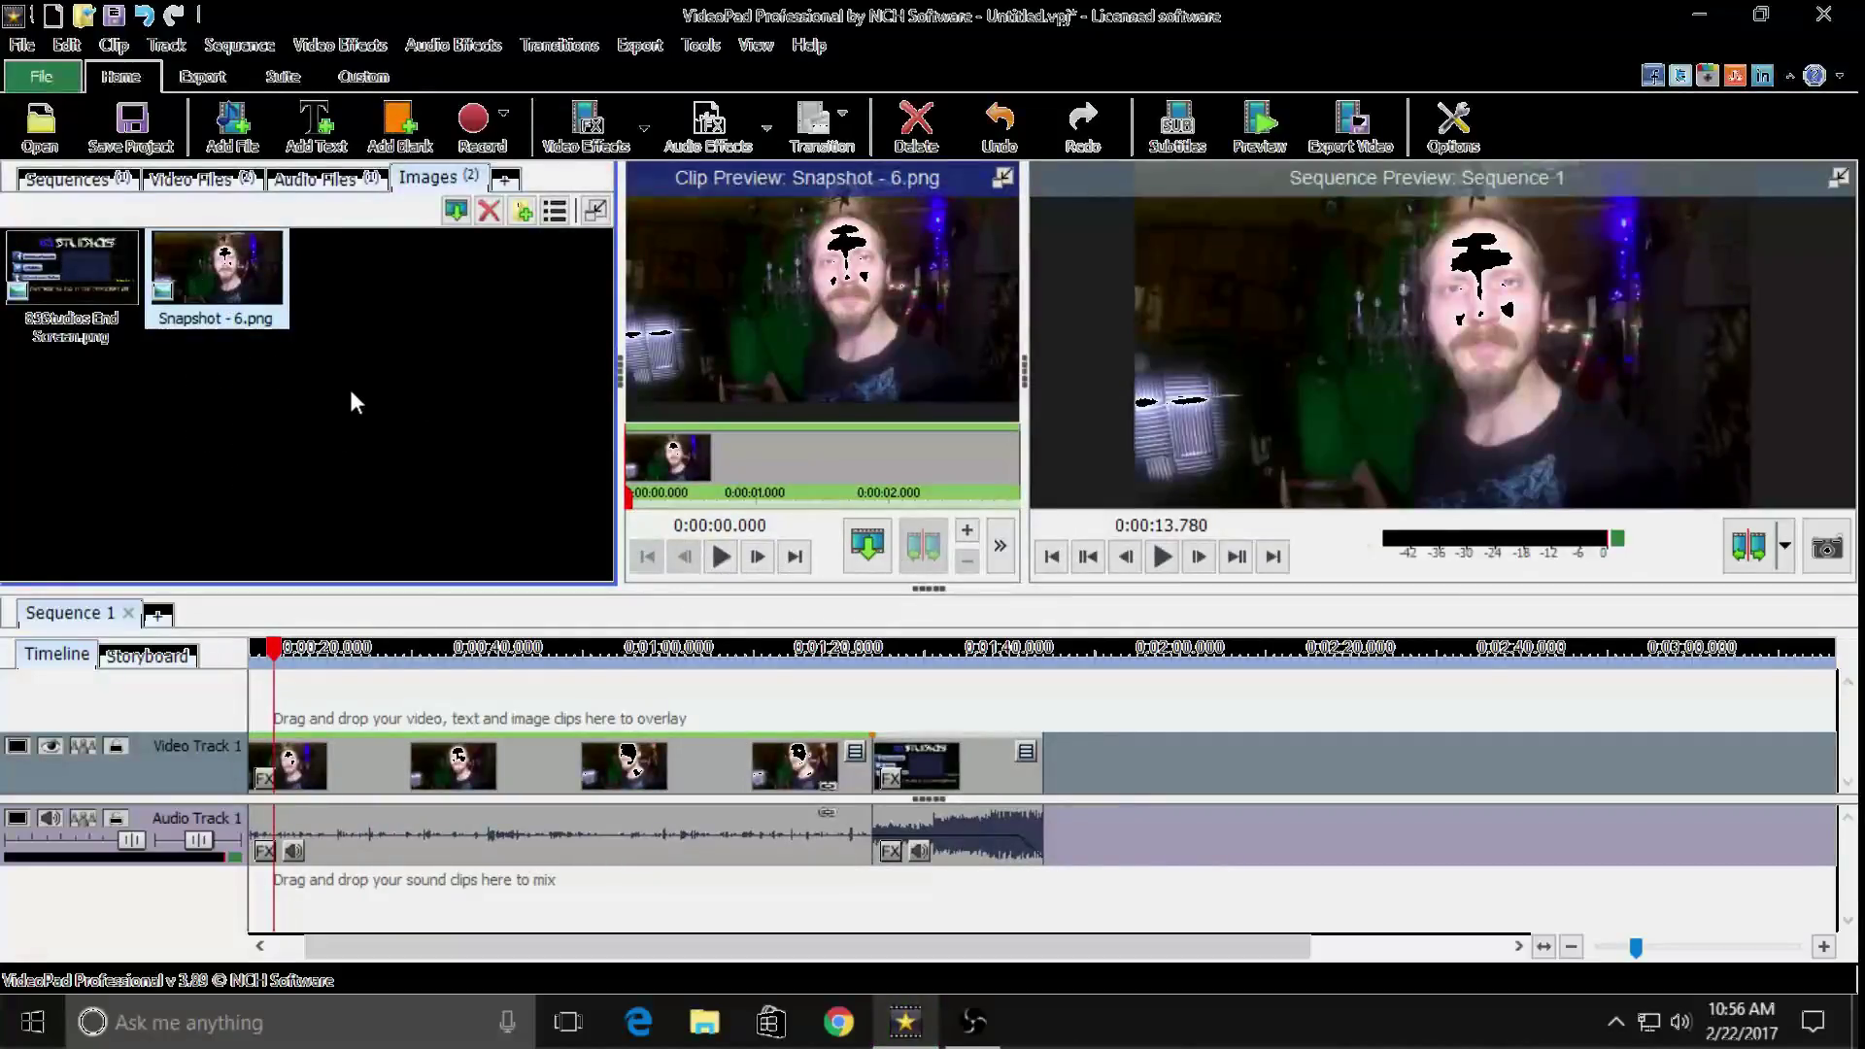
# Open the video export settings for a computer file, highlight the Untitled file name, and review the available presets
pyautogui.click(1346, 139)
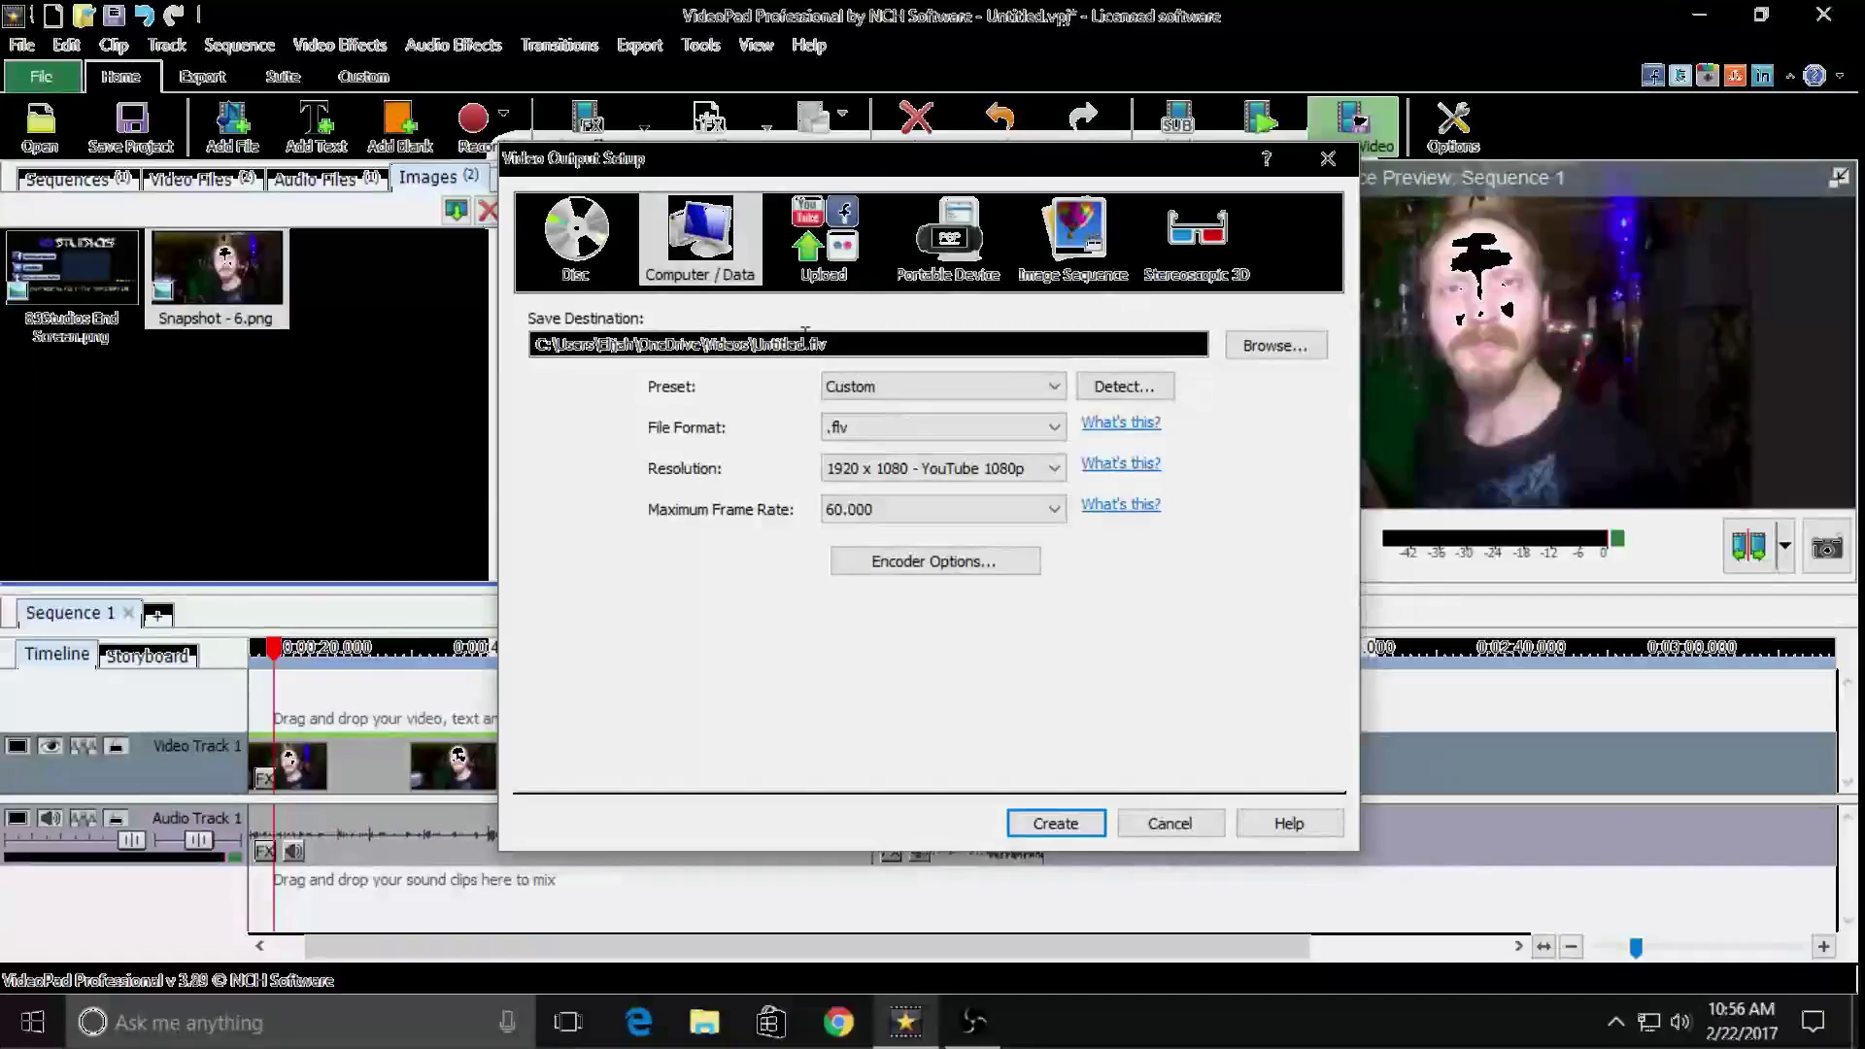
pyautogui.doubleClick(759, 345)
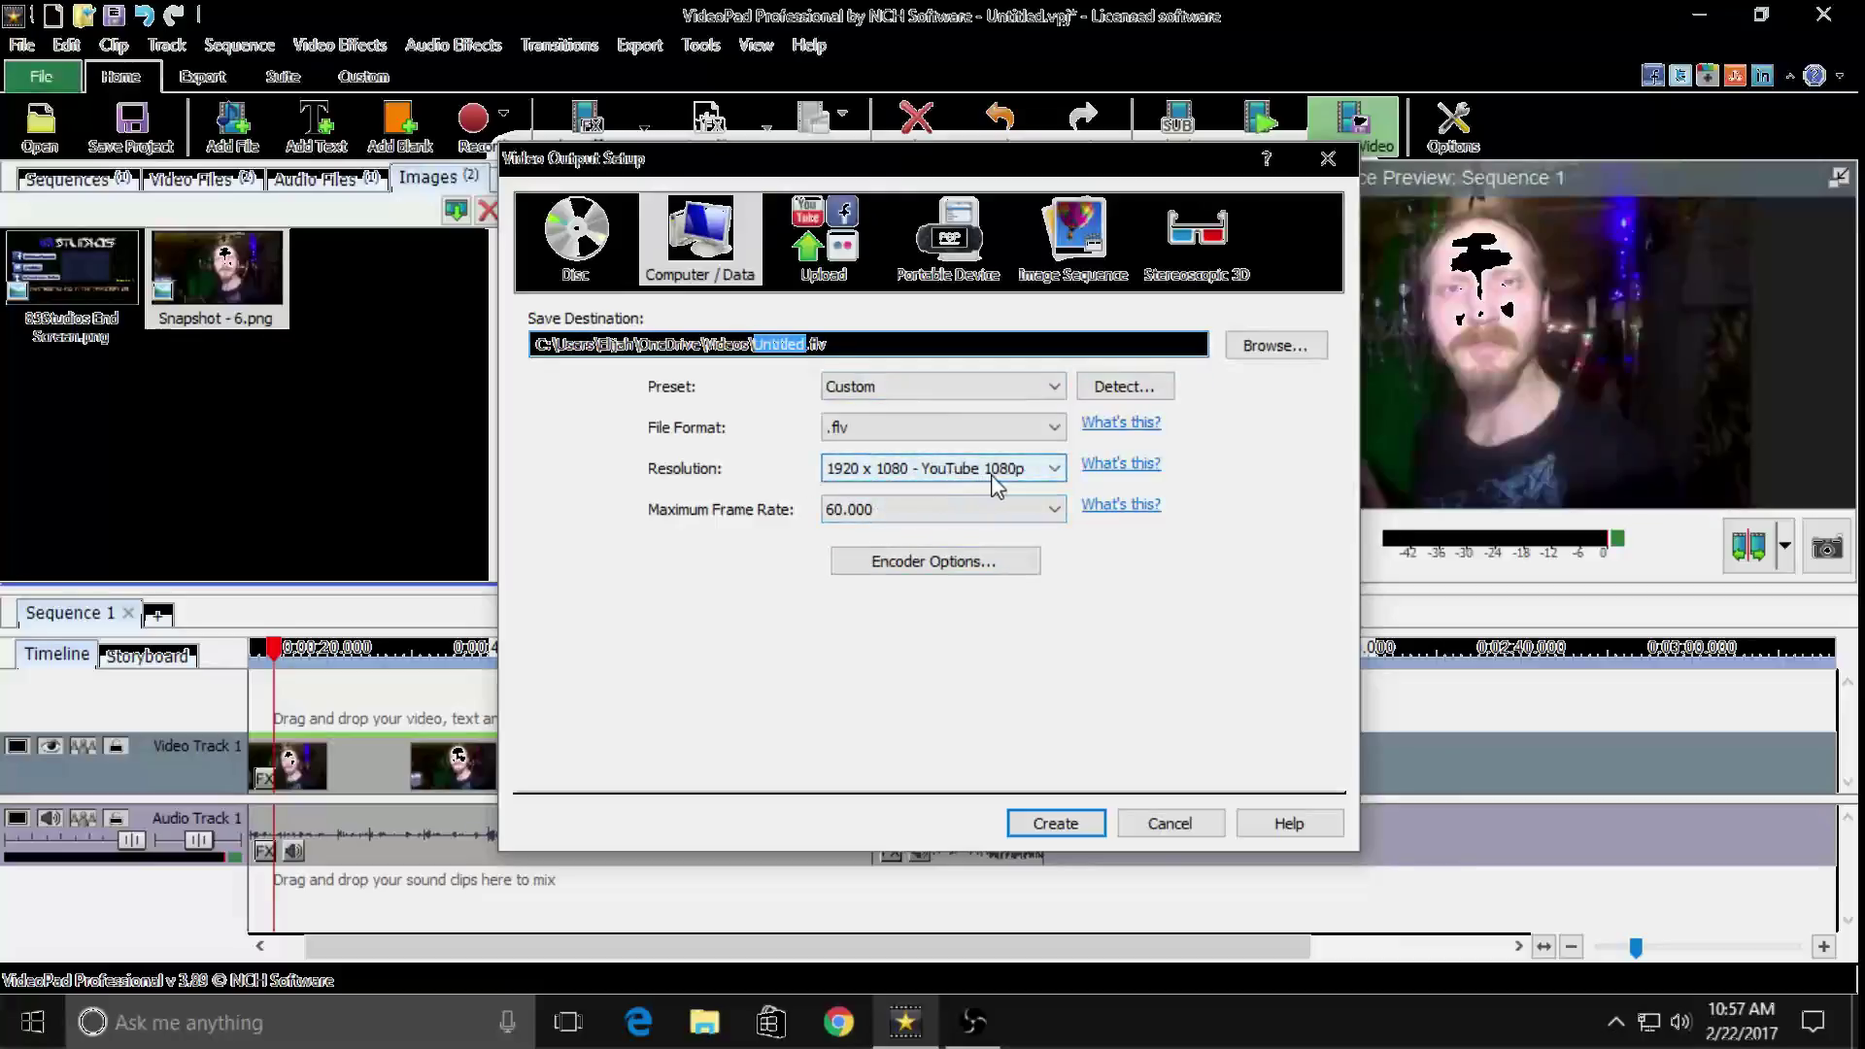
pyautogui.click(1016, 388)
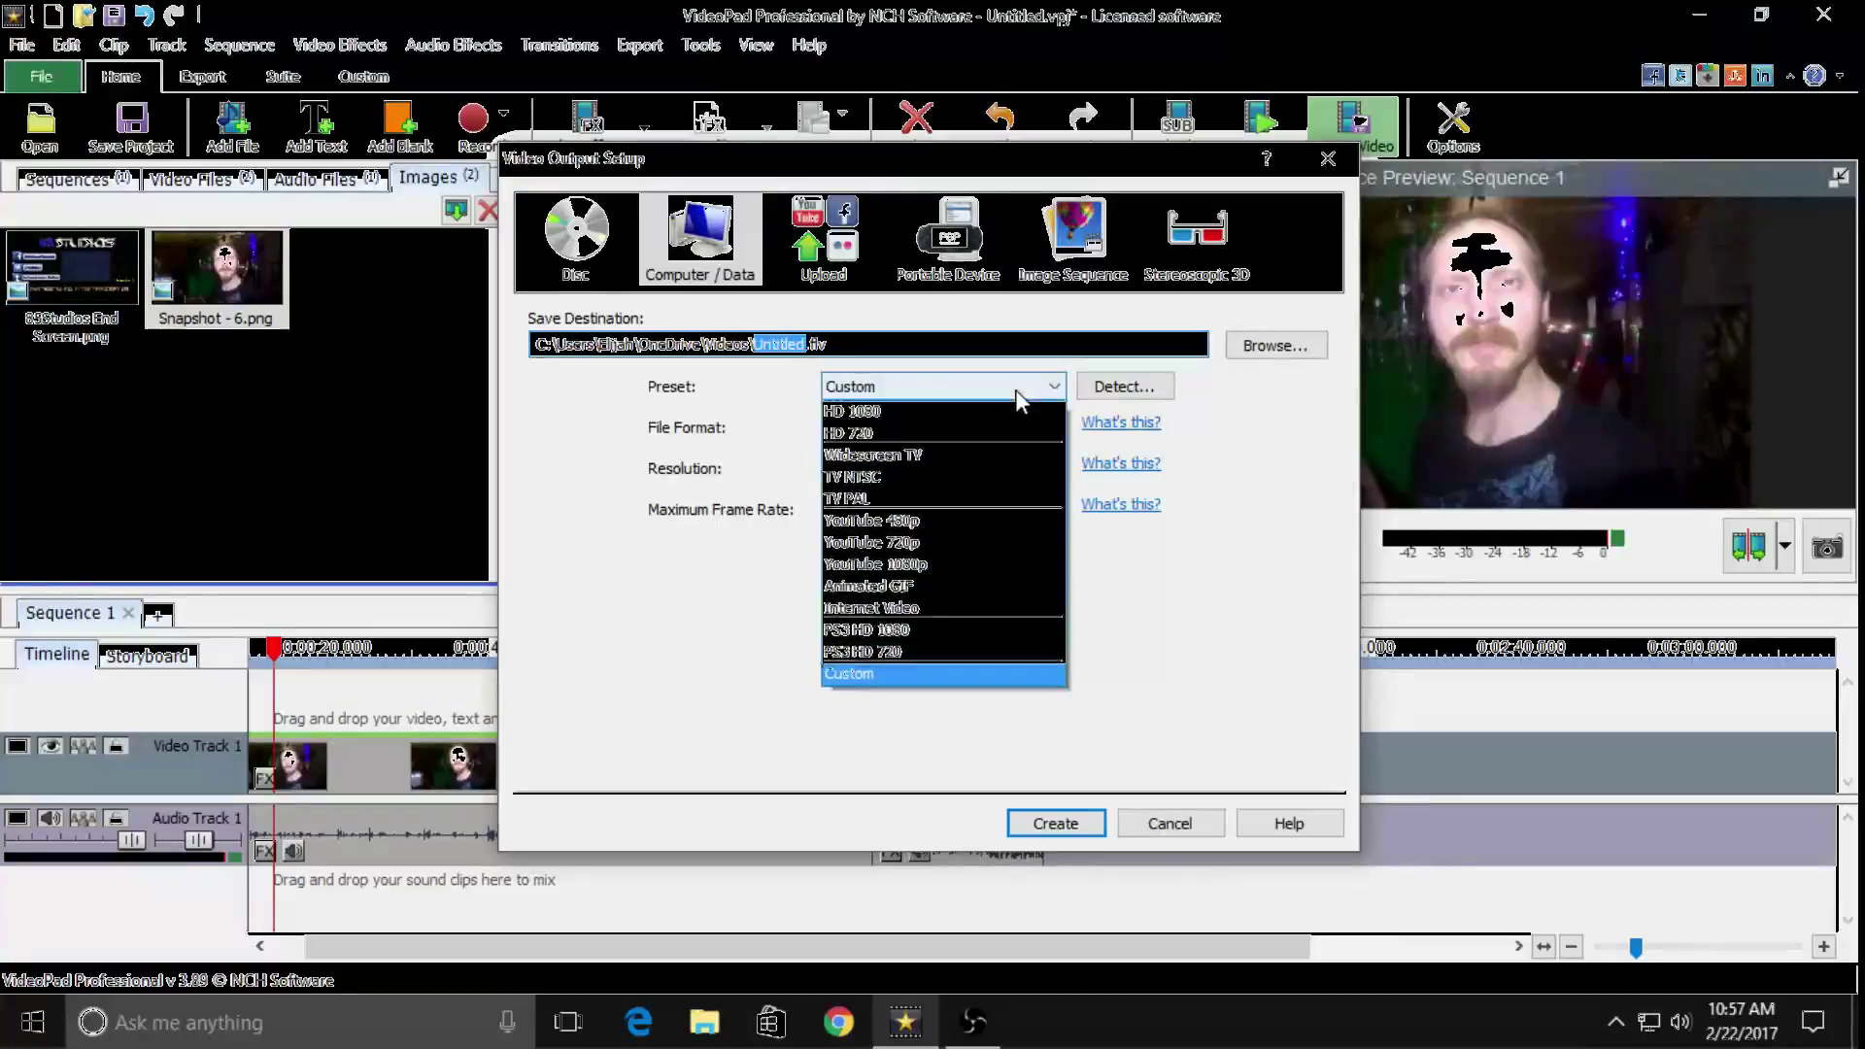
pyautogui.click(1016, 388)
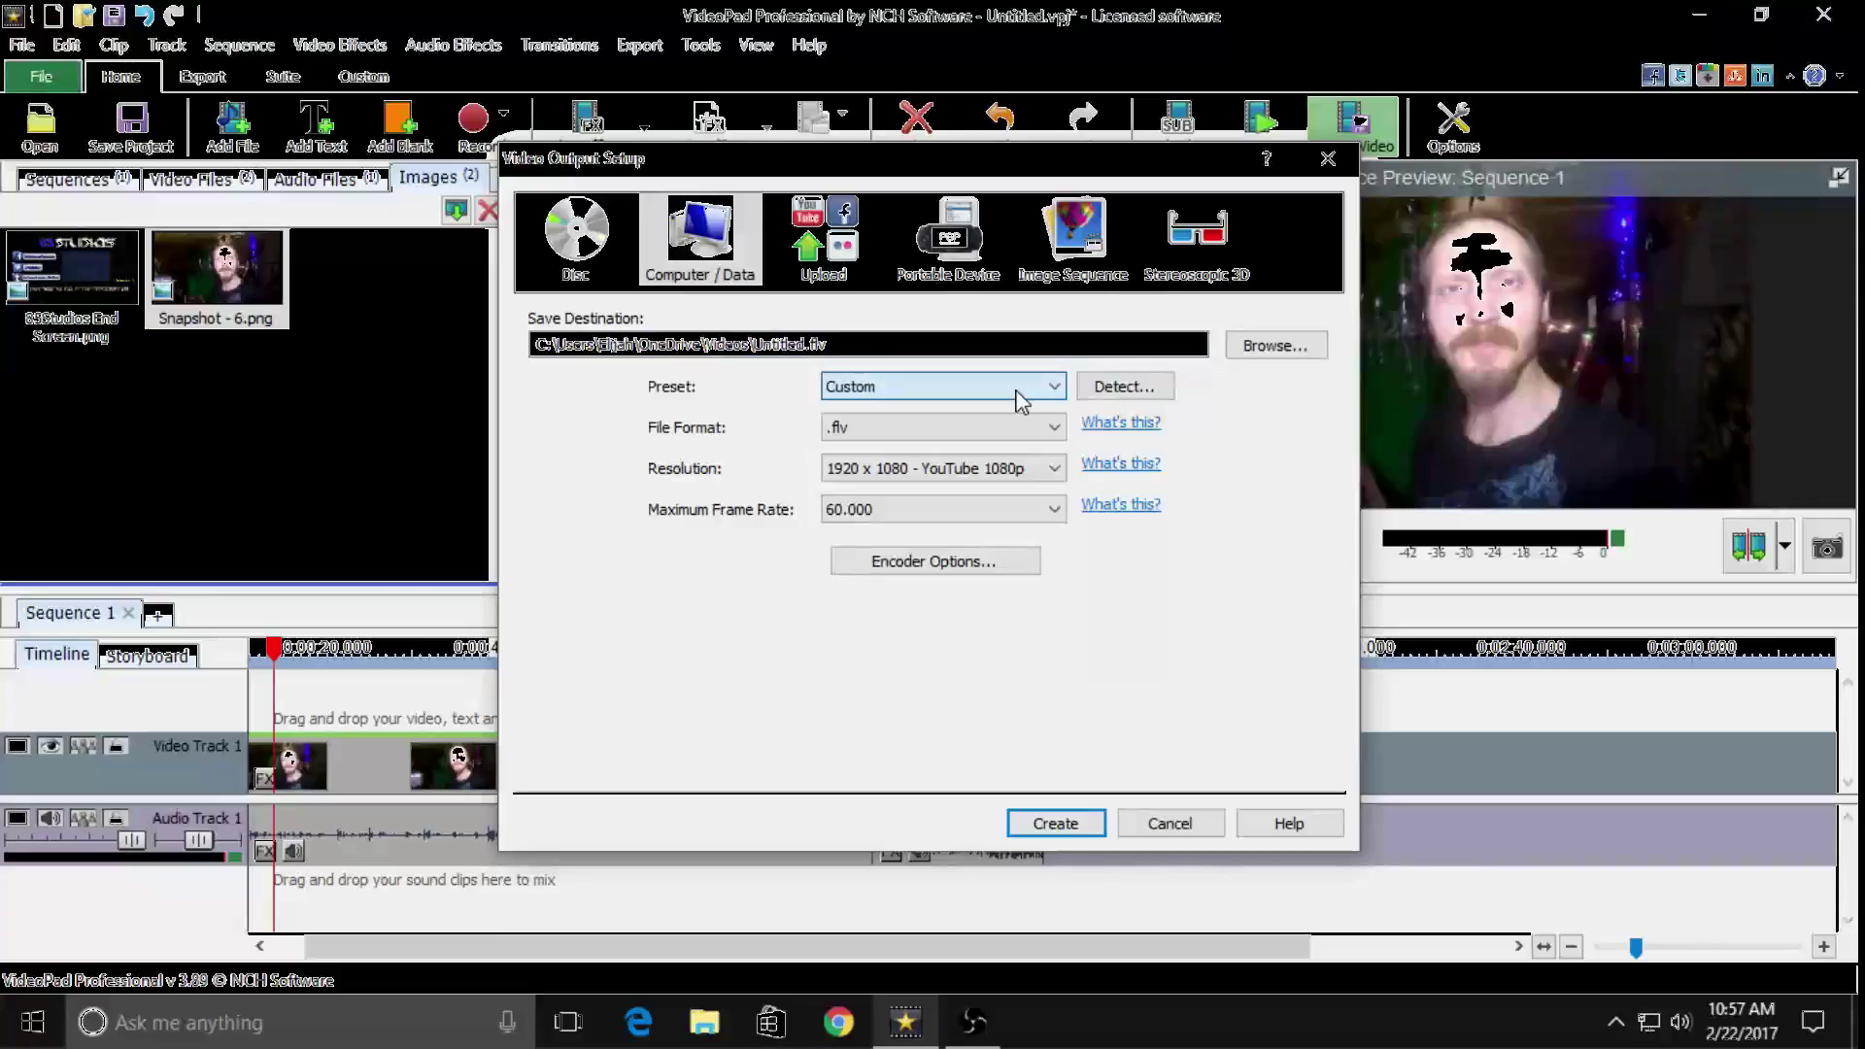
# Review the FLV encoder options, checking the audio bitrate and compressor choices while keeping 128 kbps and H264
pyautogui.click(985, 561)
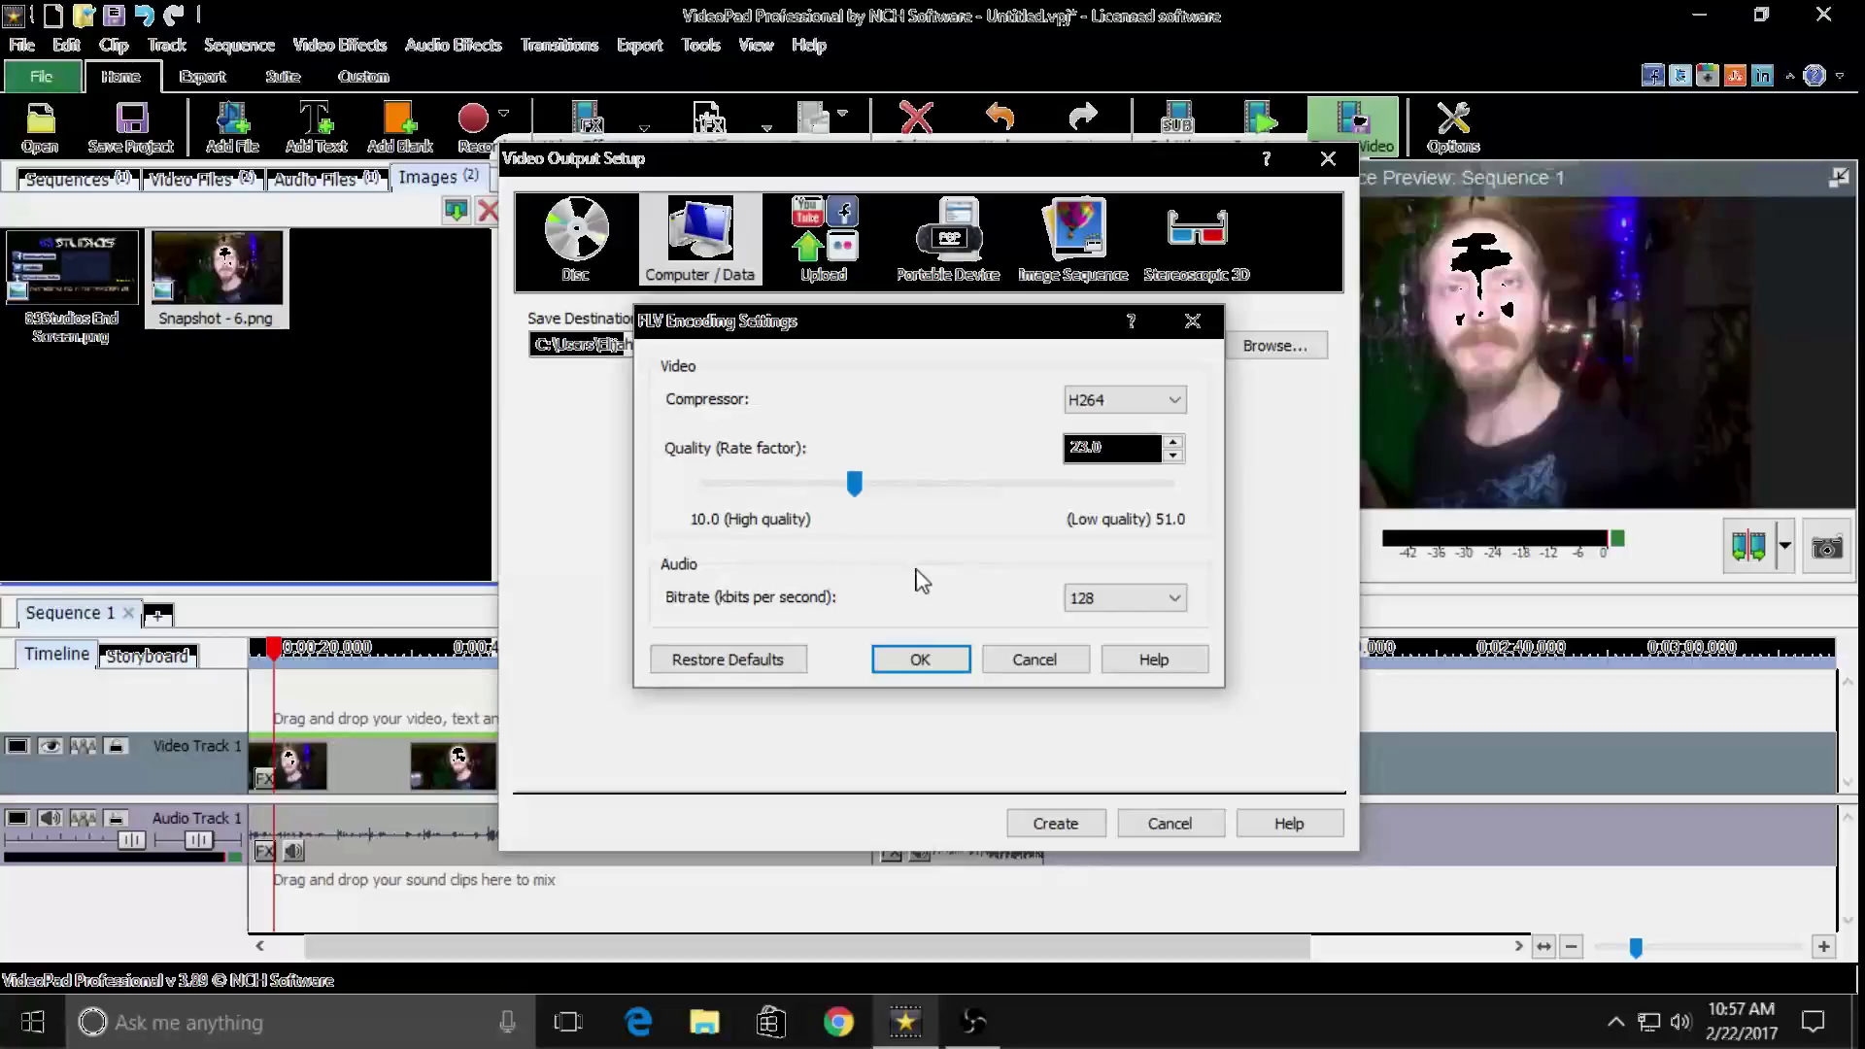
pyautogui.click(1109, 598)
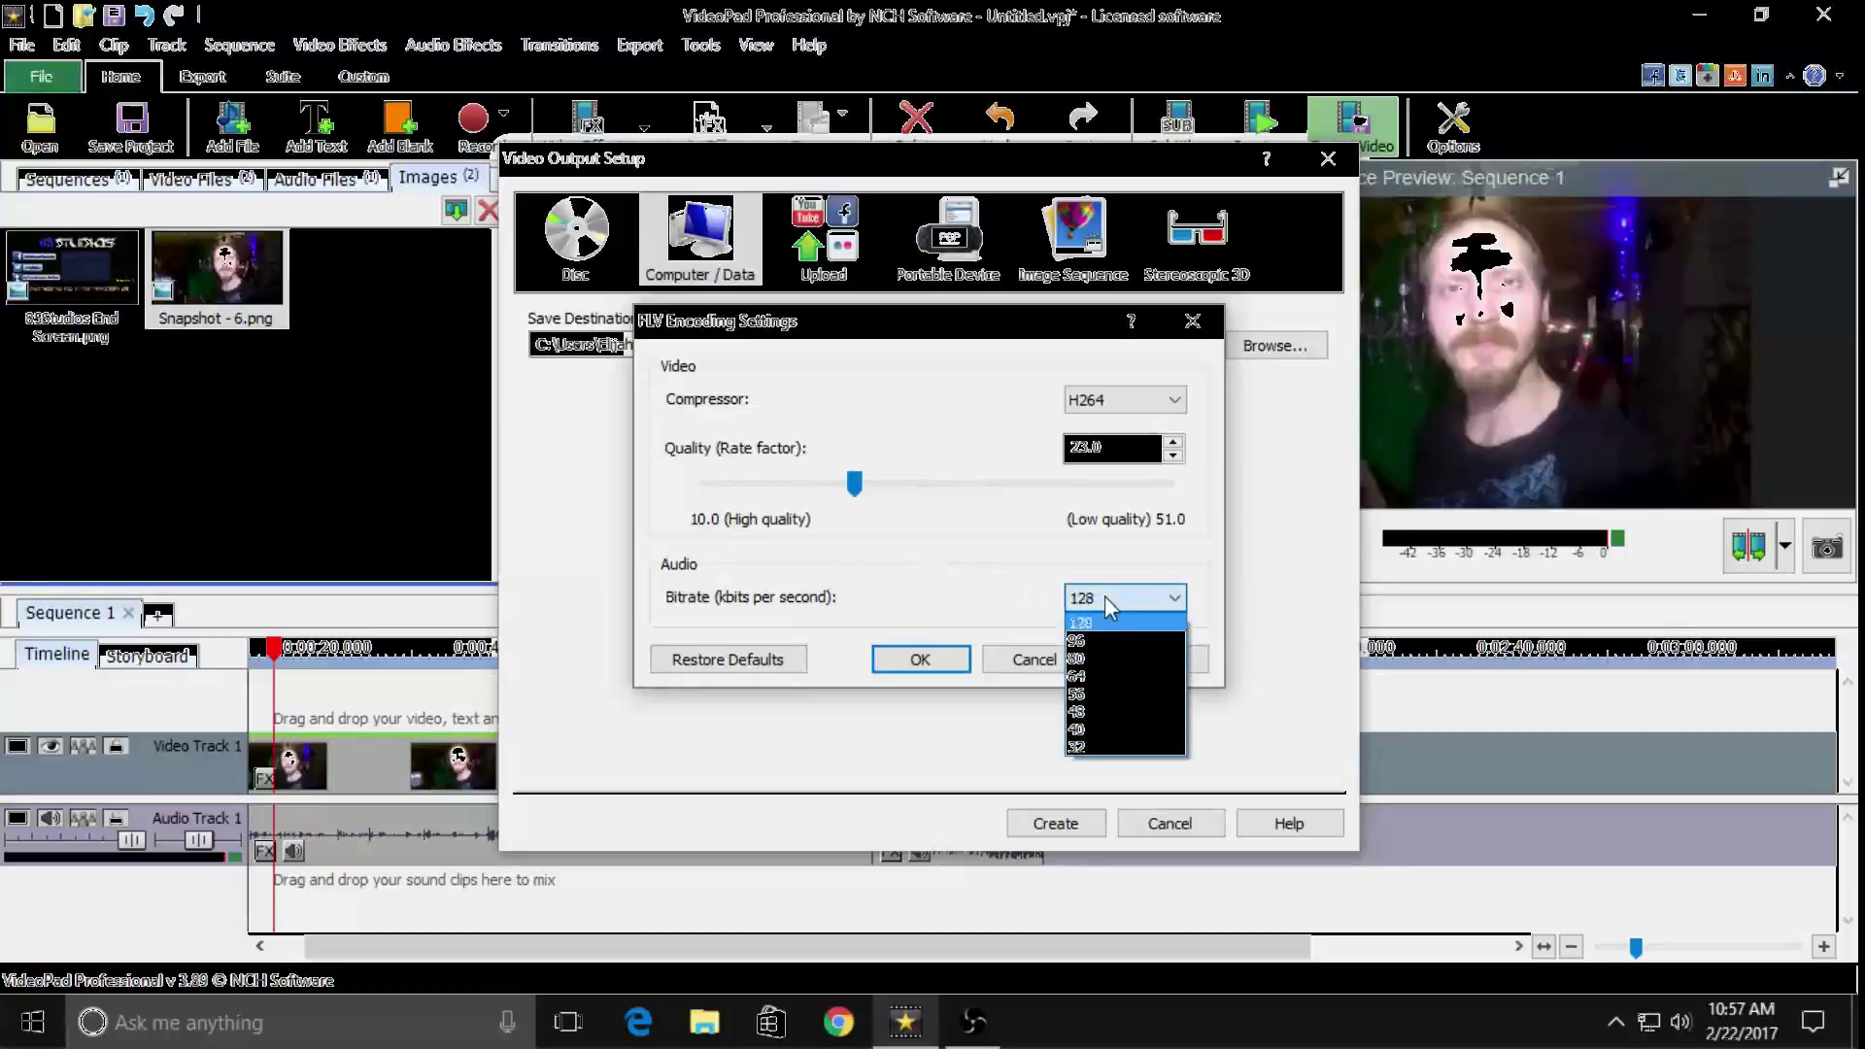
pyautogui.click(1110, 619)
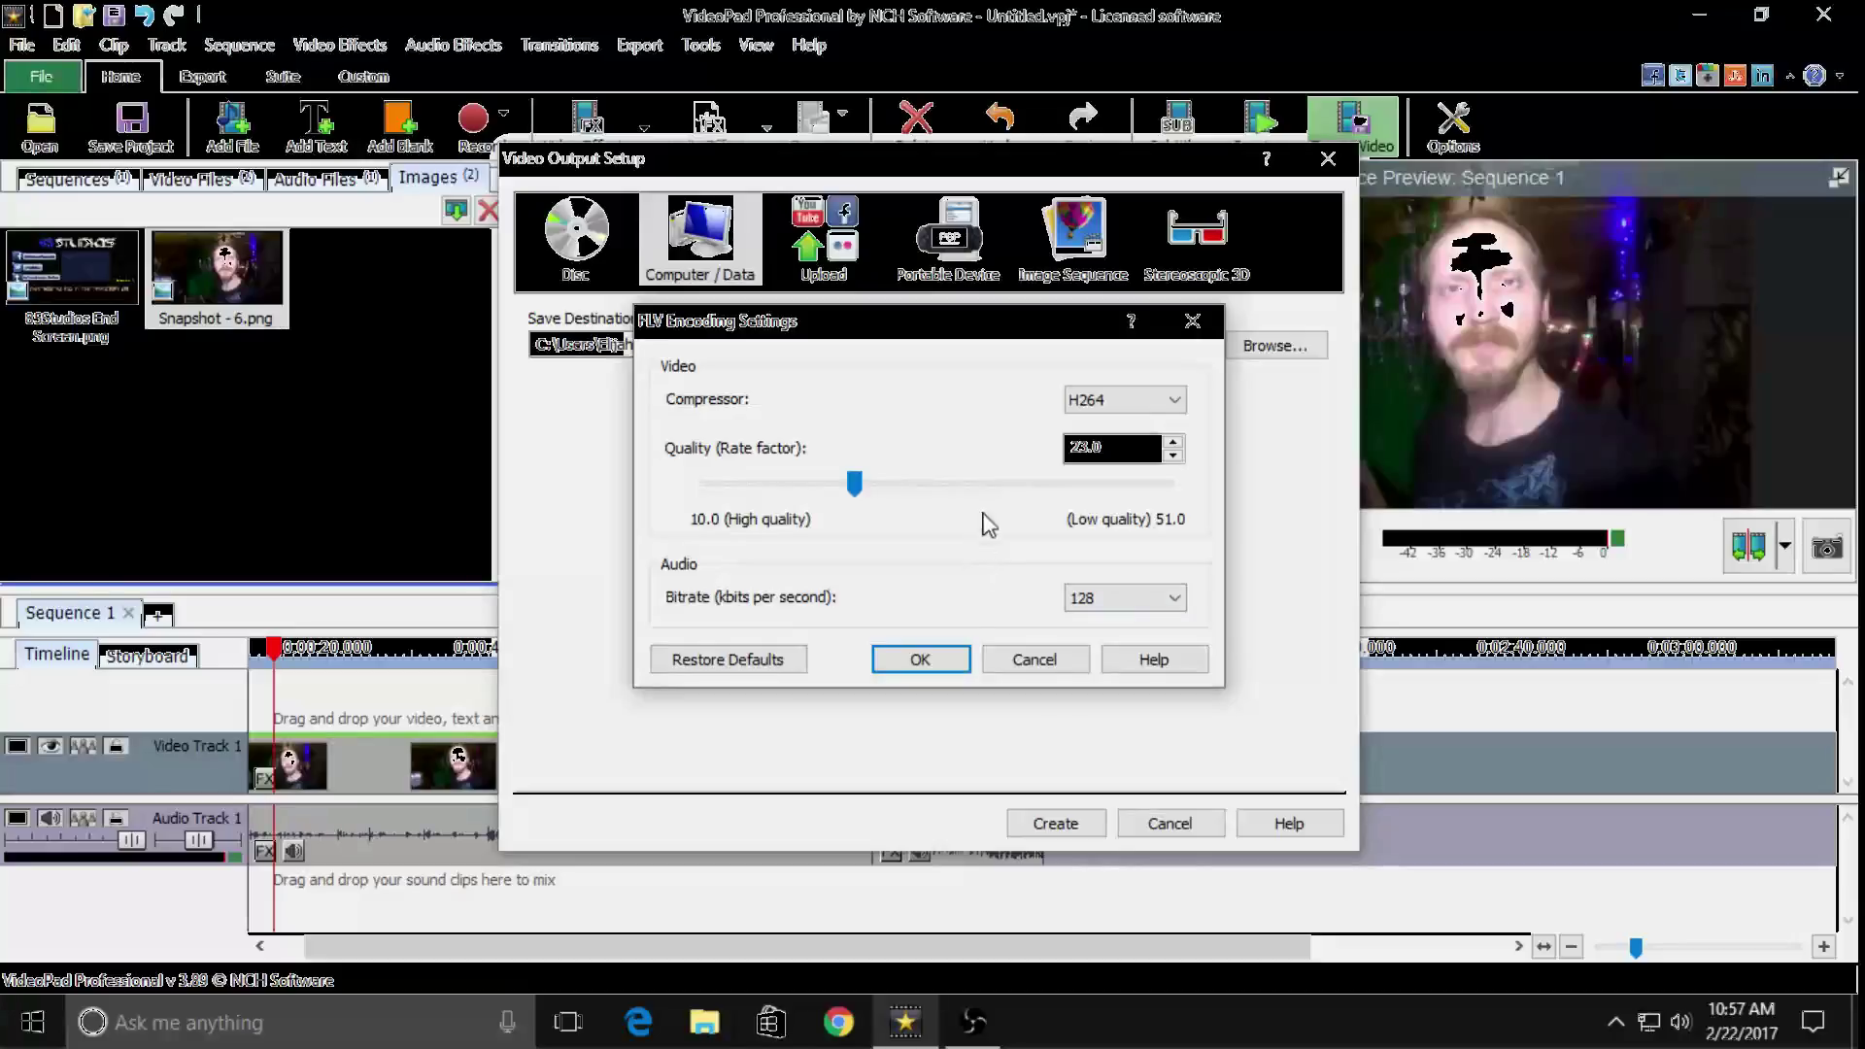
pyautogui.click(1117, 402)
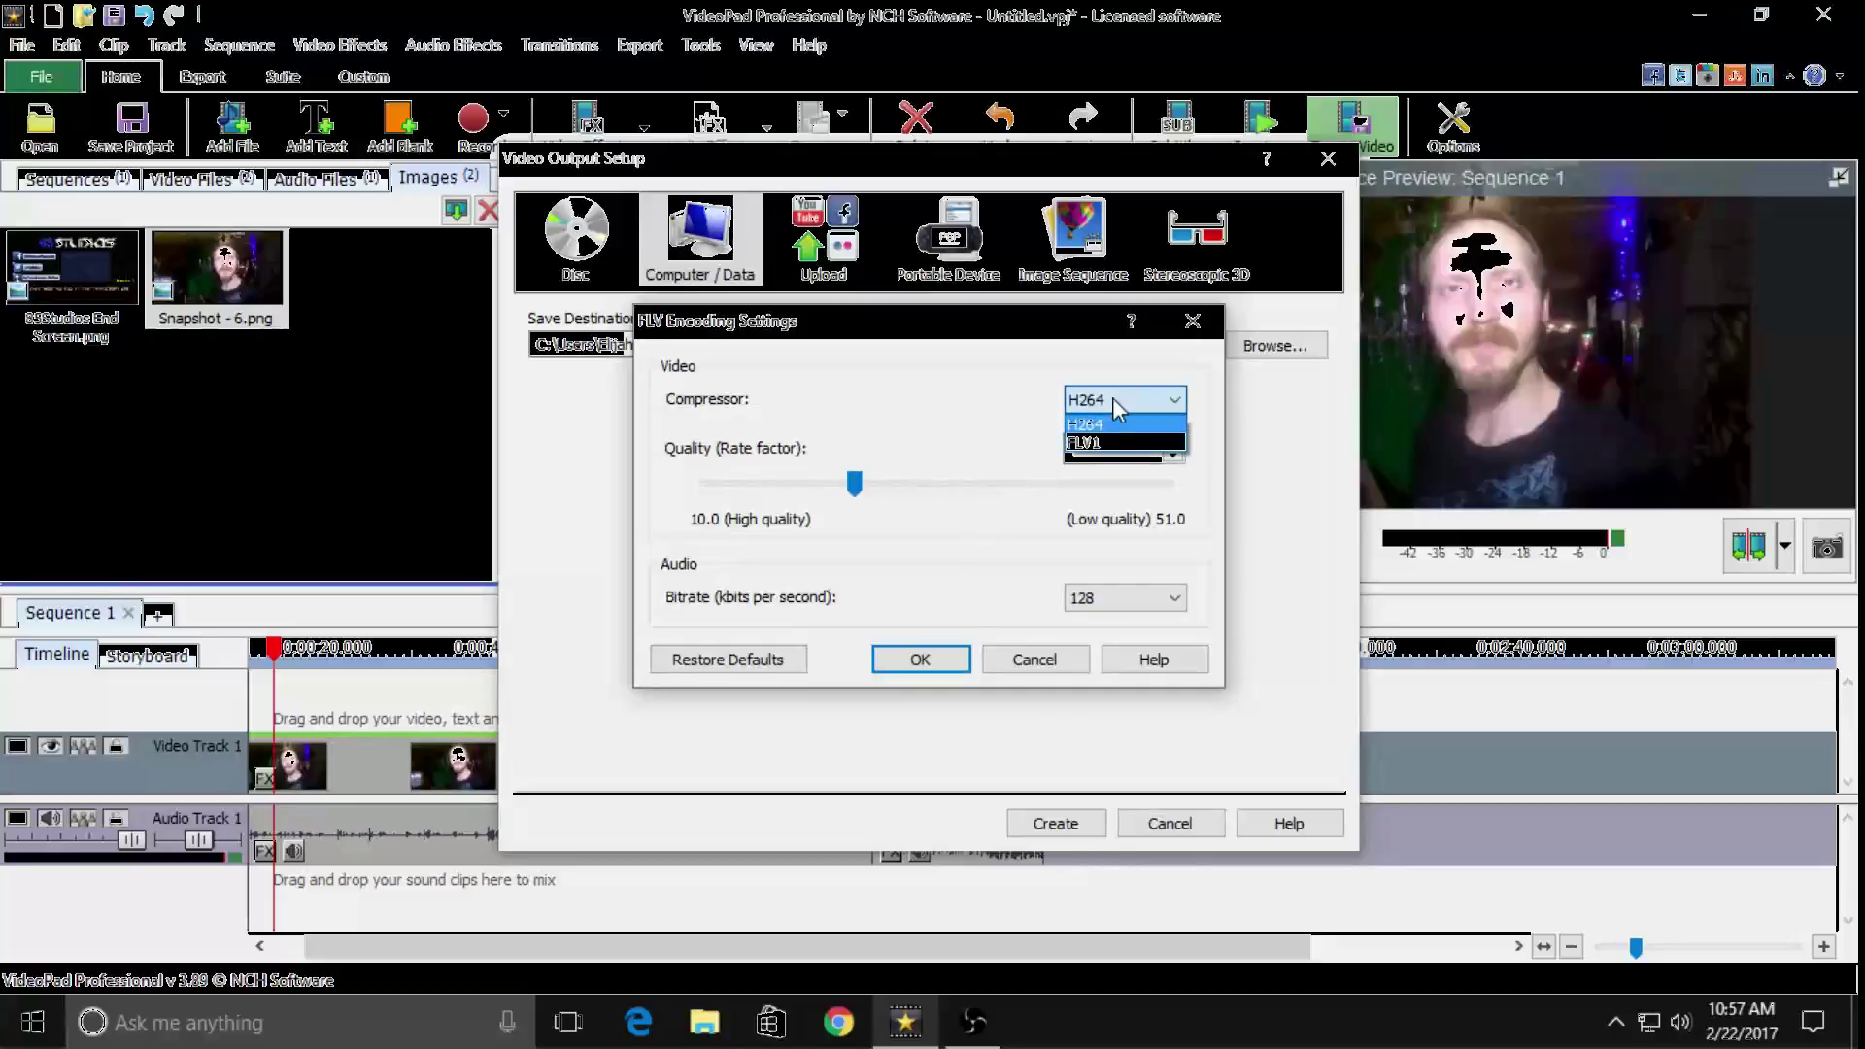
pyautogui.click(1115, 402)
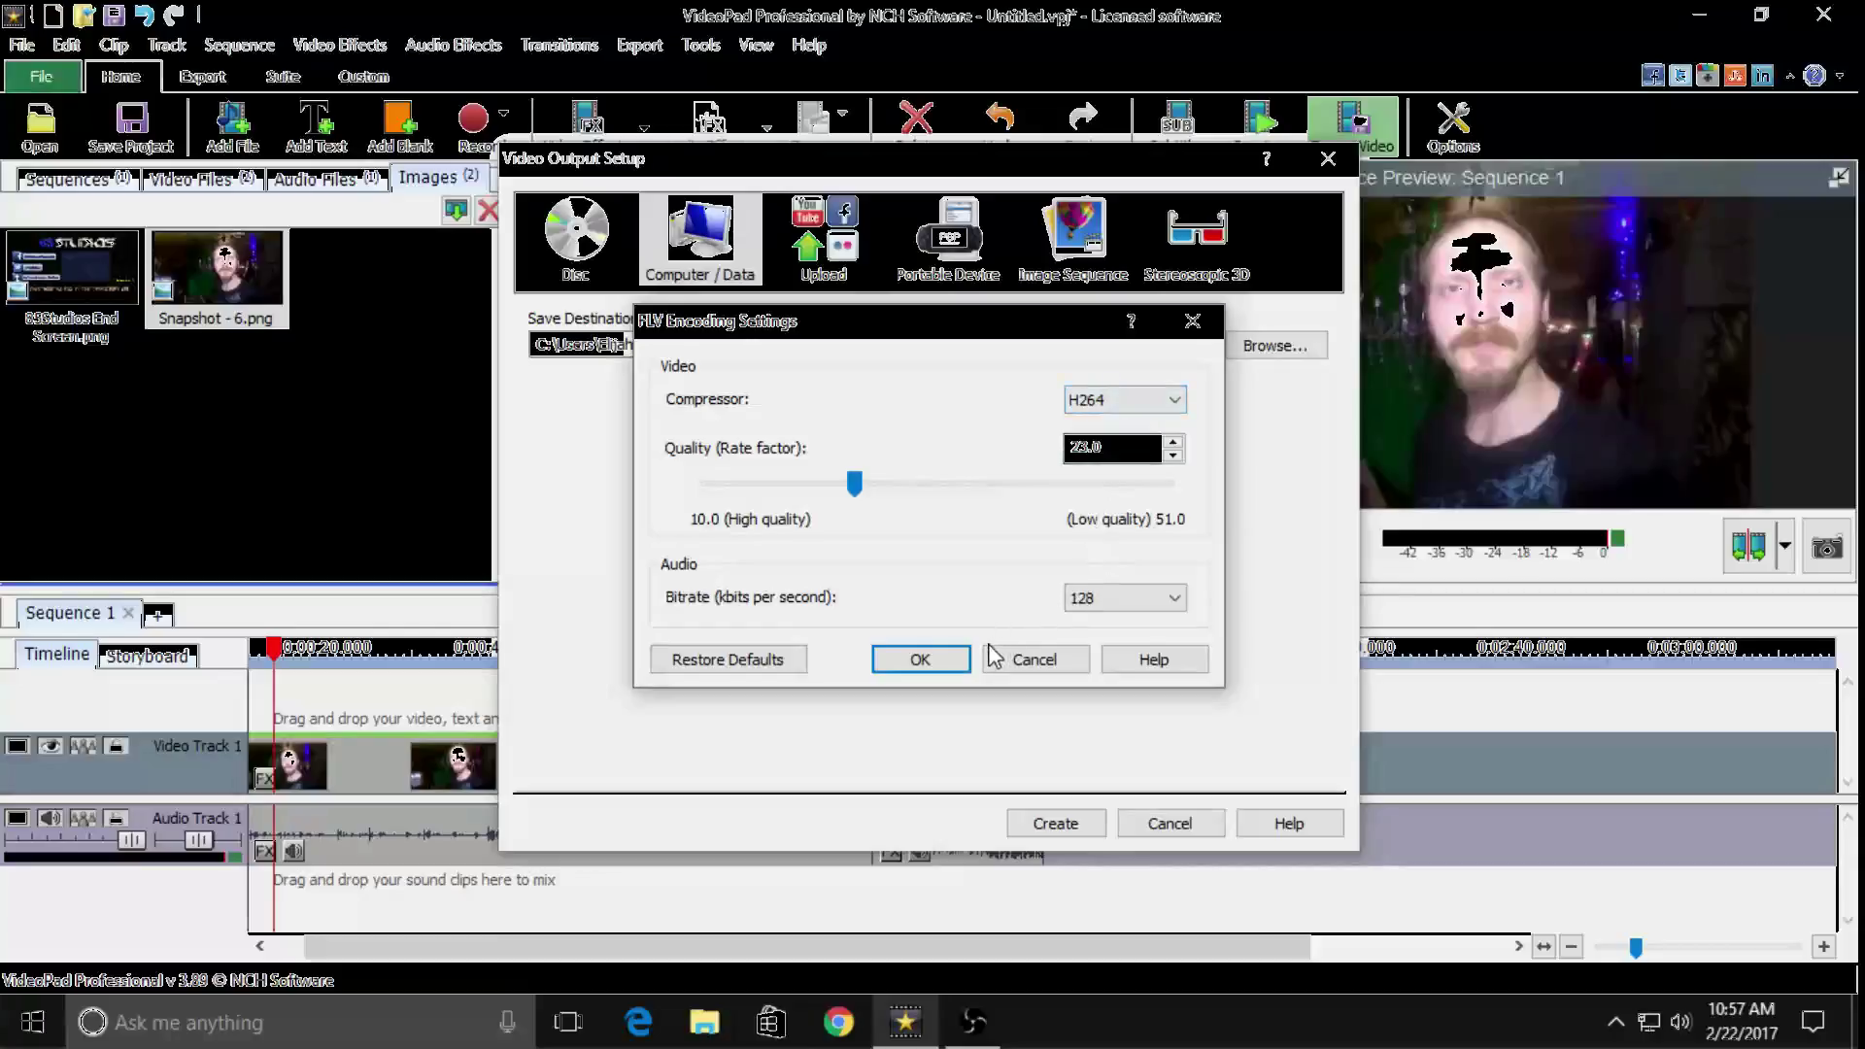
pyautogui.click(959, 663)
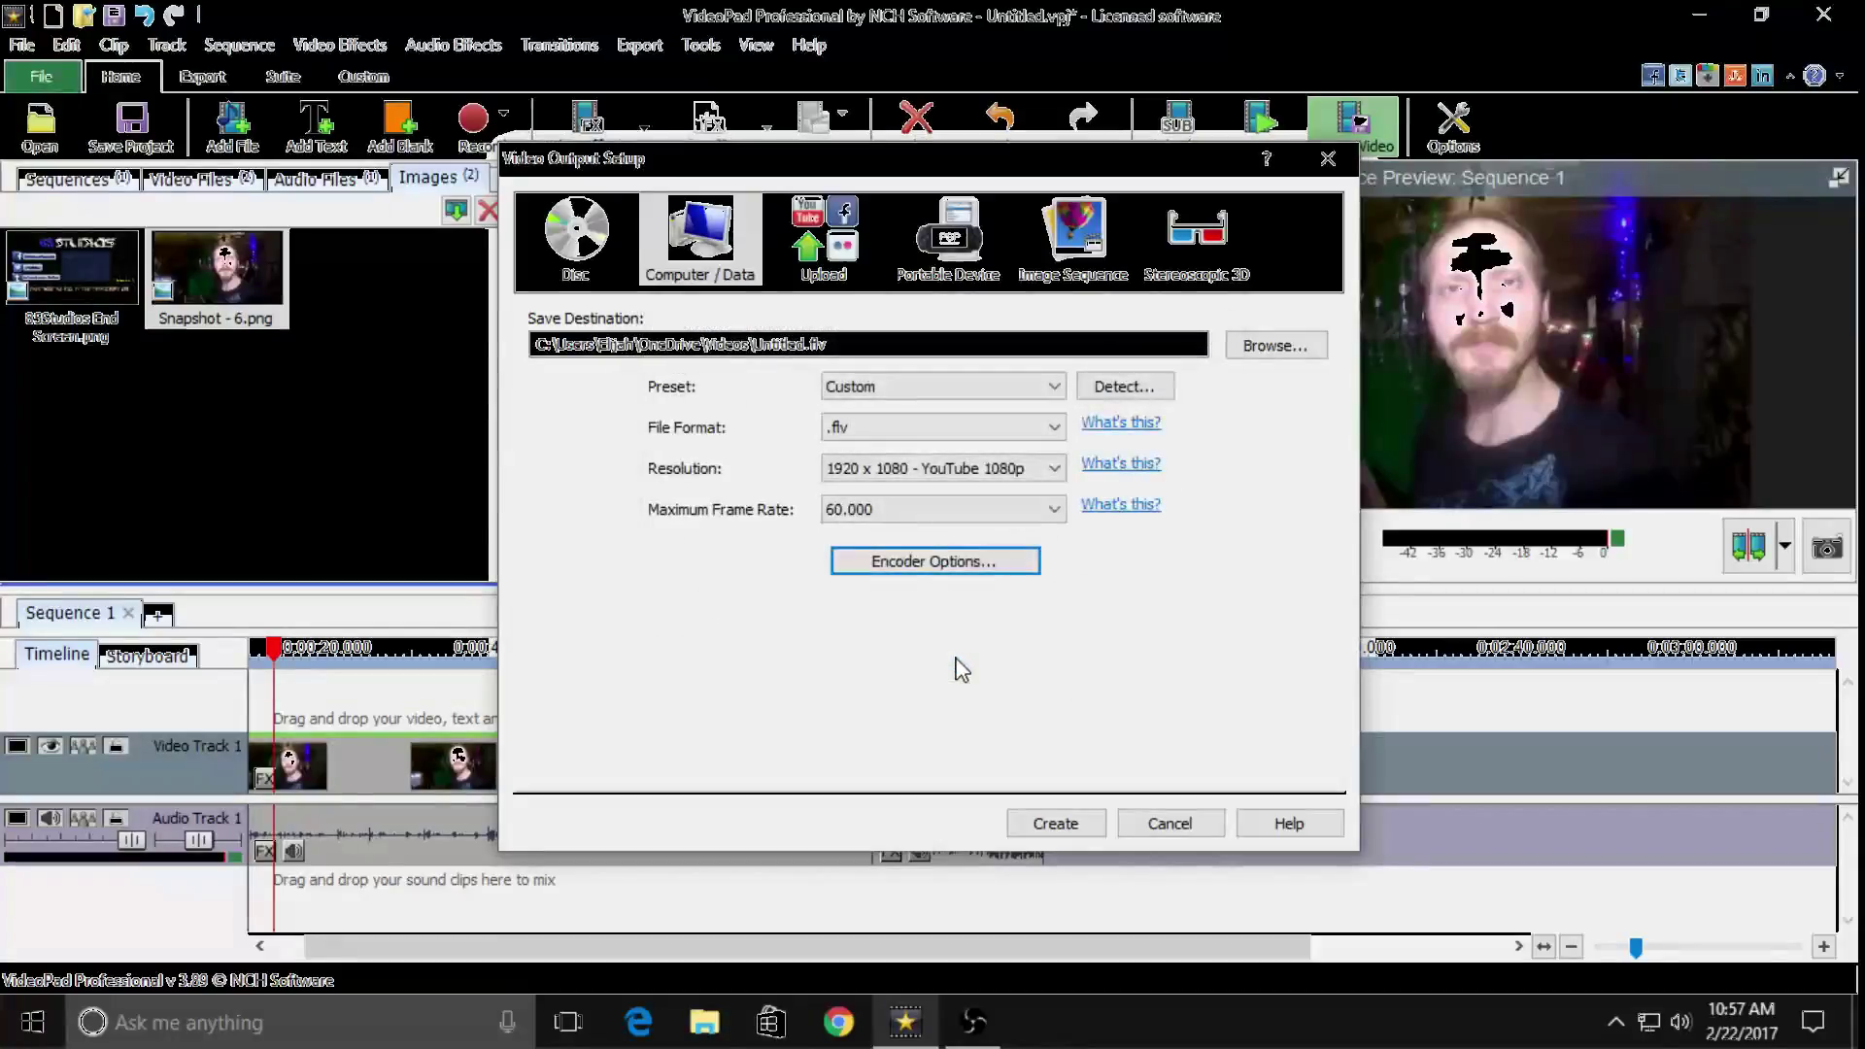
# Review the available export file formats, and leave the video output setup without creating the file
pyautogui.click(877, 429)
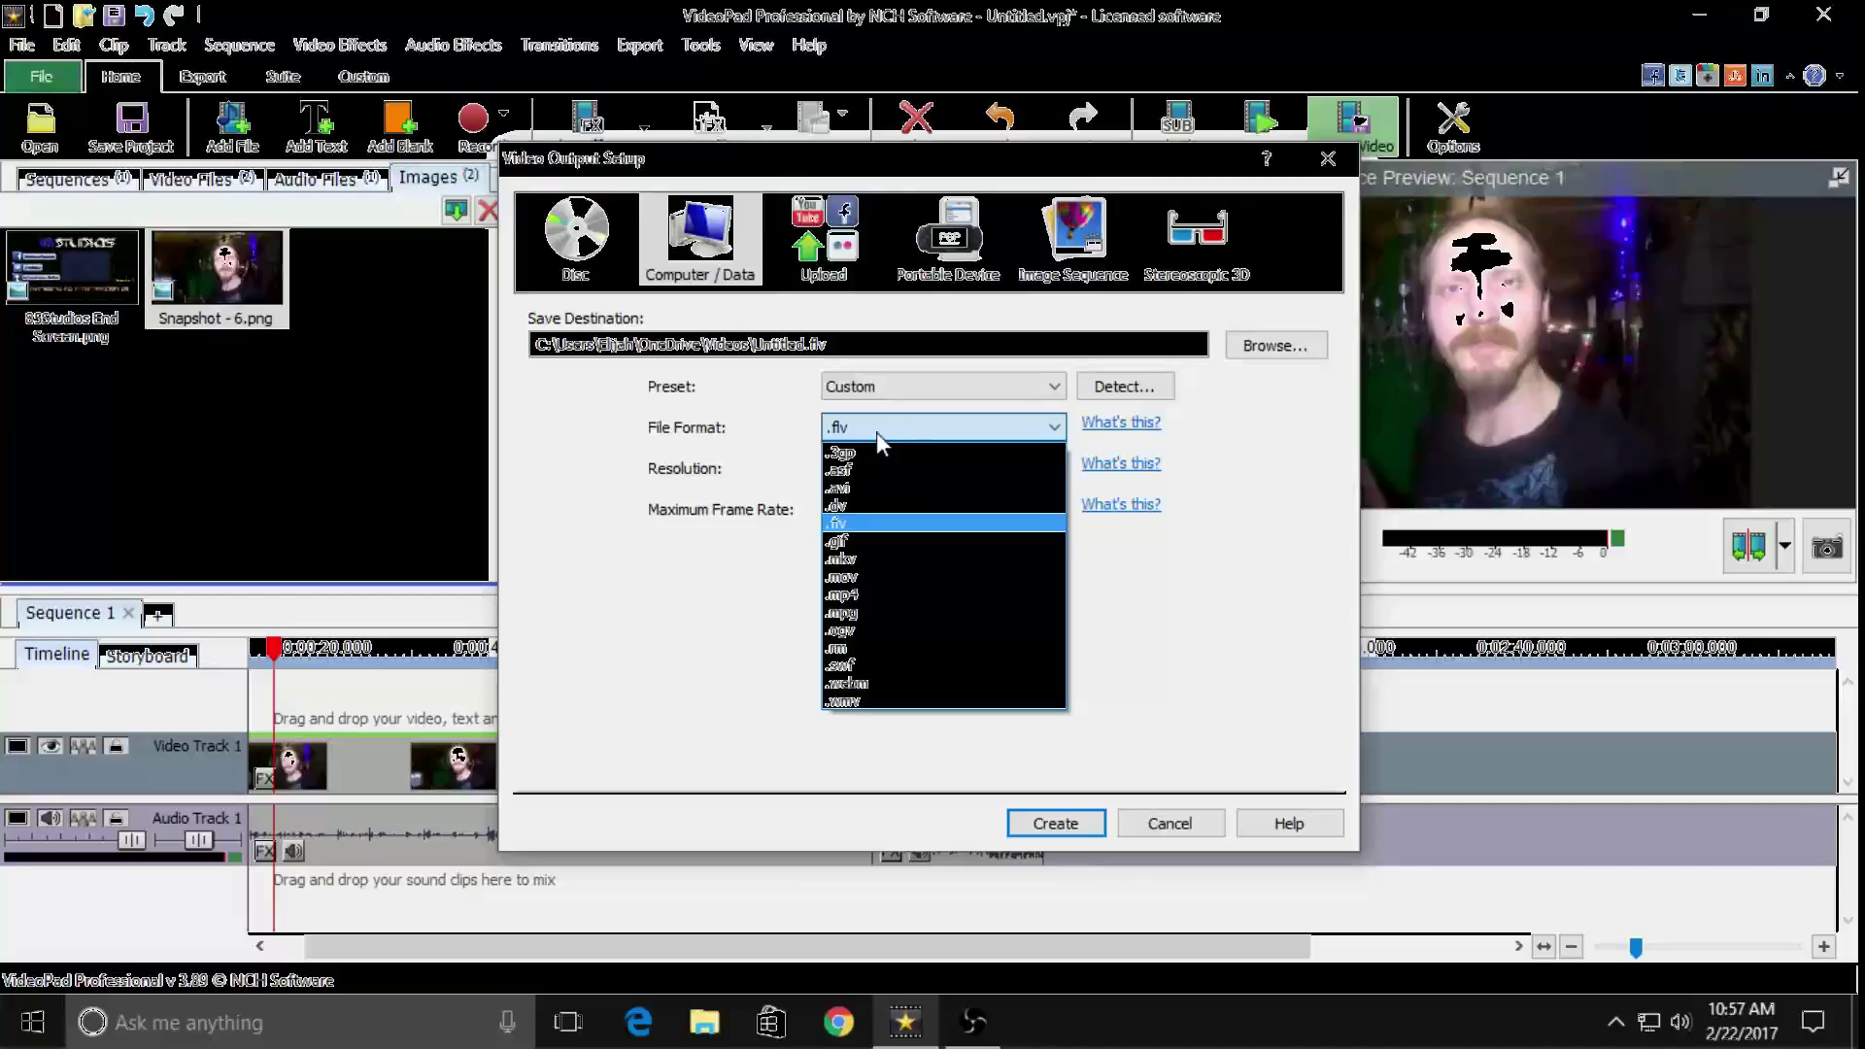
pyautogui.click(876, 433)
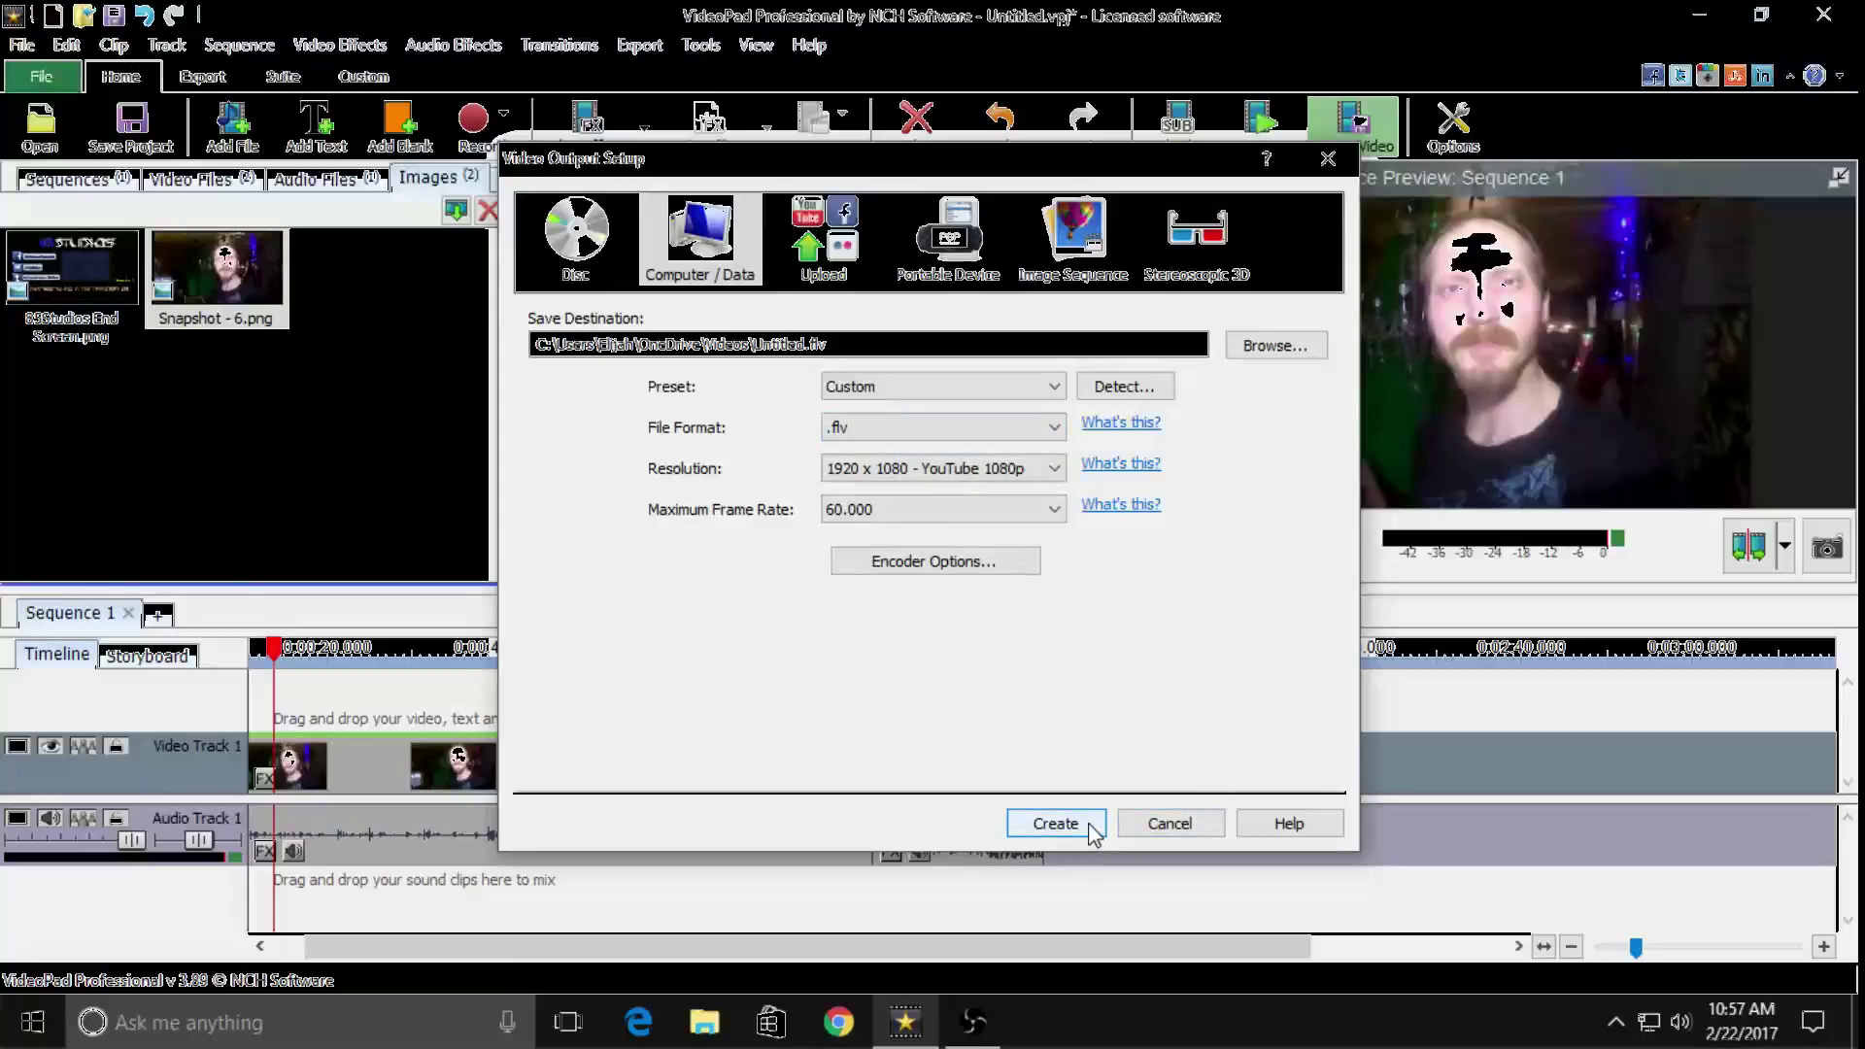
pyautogui.click(1171, 823)
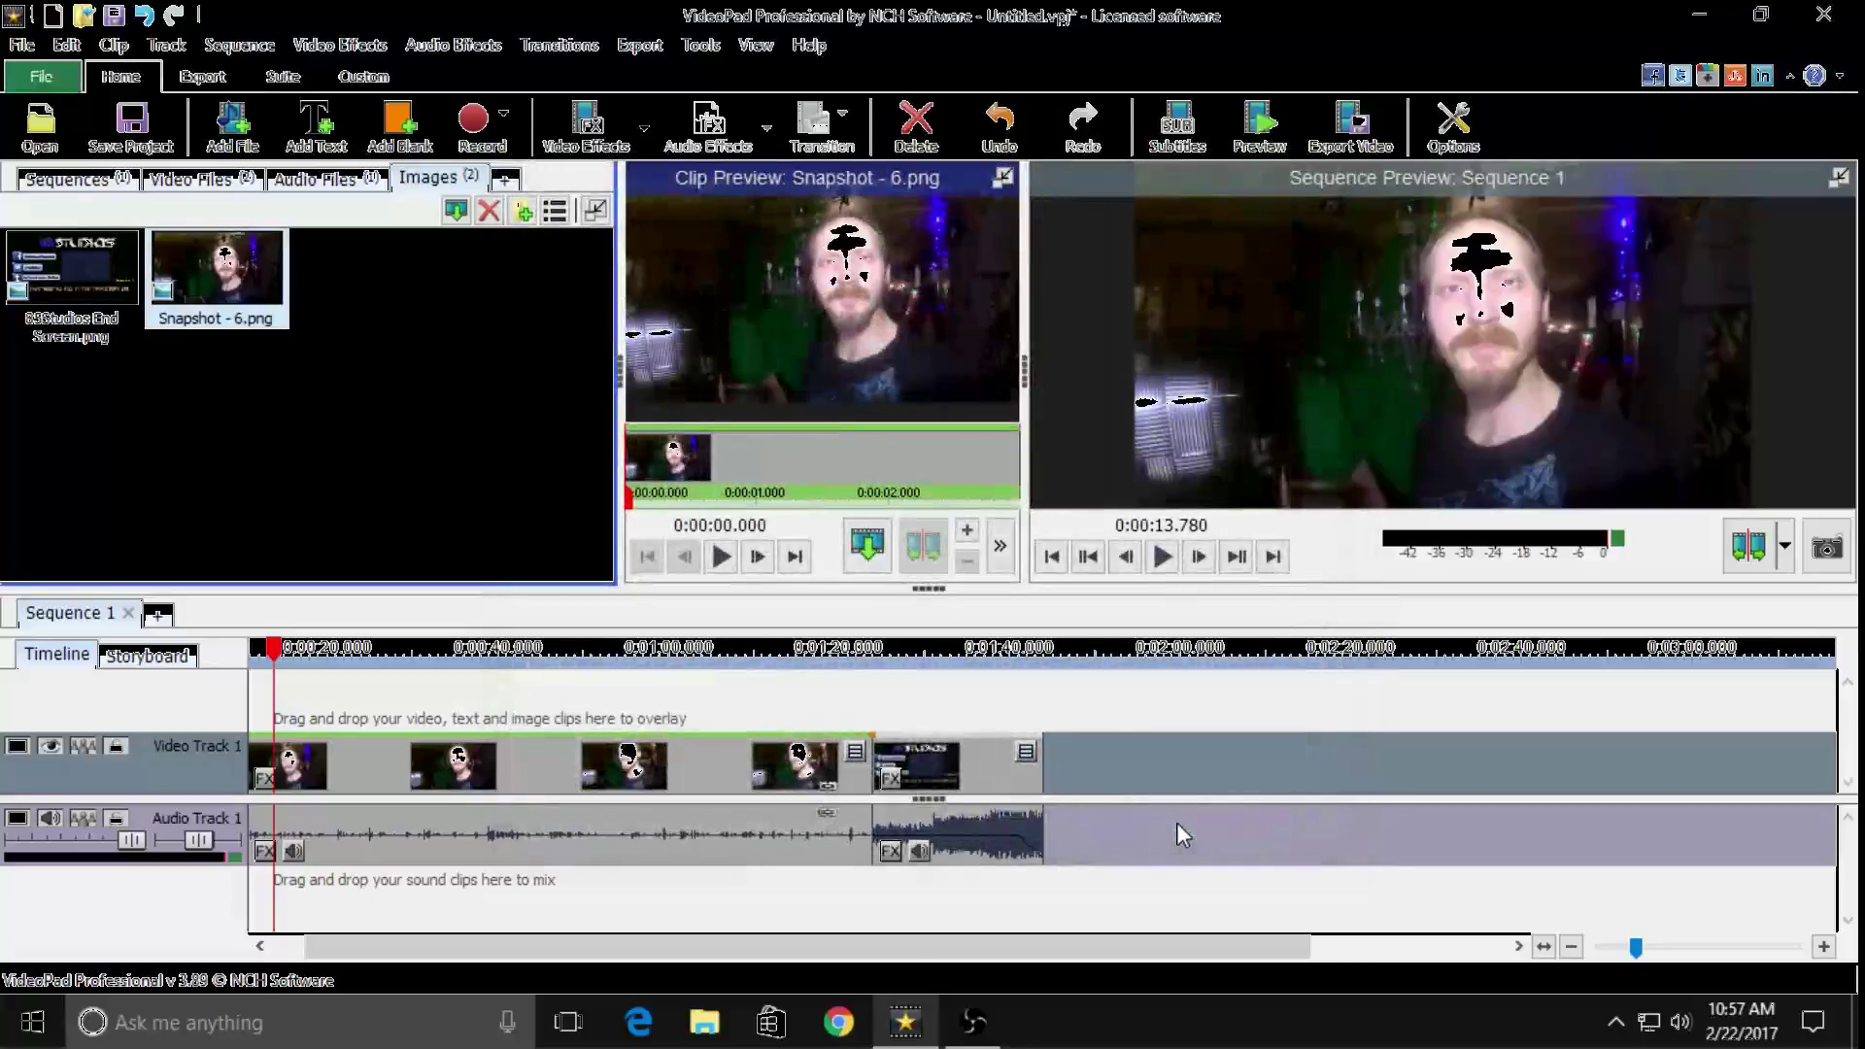
# Exit VideoPad discarding the project changes, rate the program as It's OK, and close the resulting web page
pyautogui.click(1823, 13)
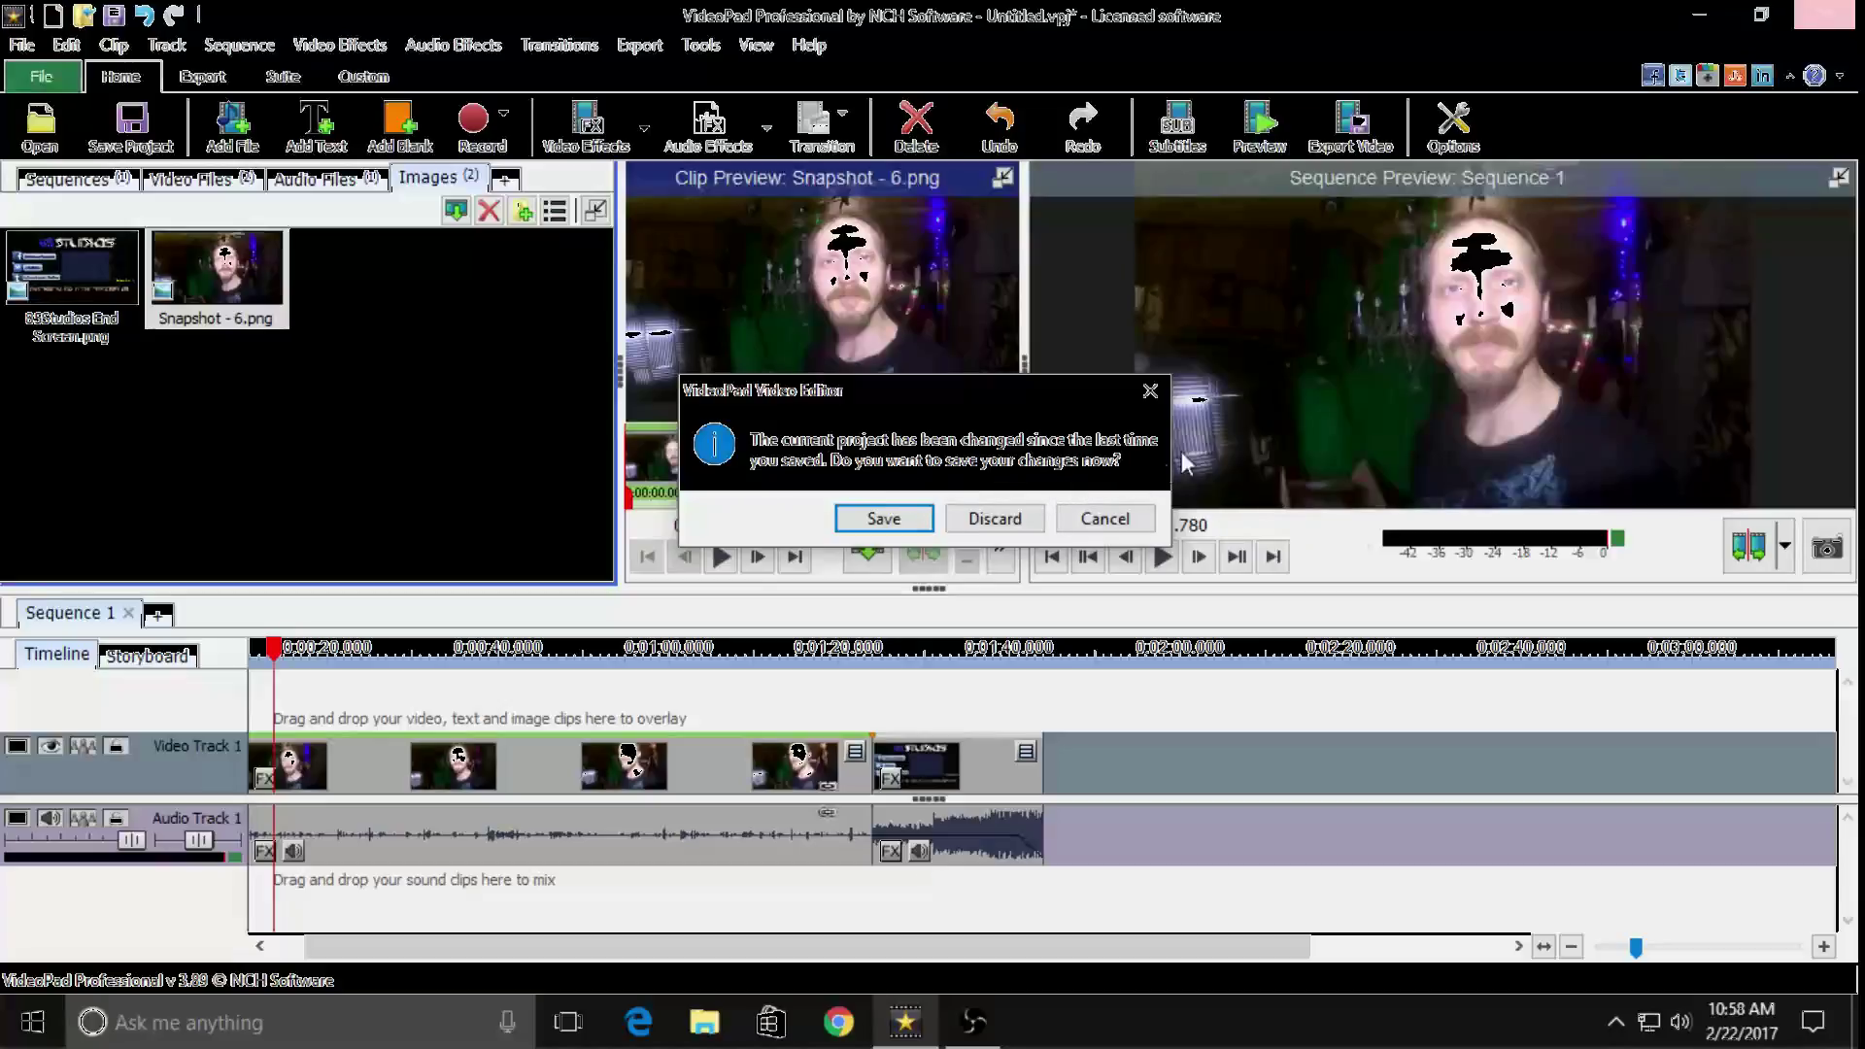
pyautogui.click(1010, 522)
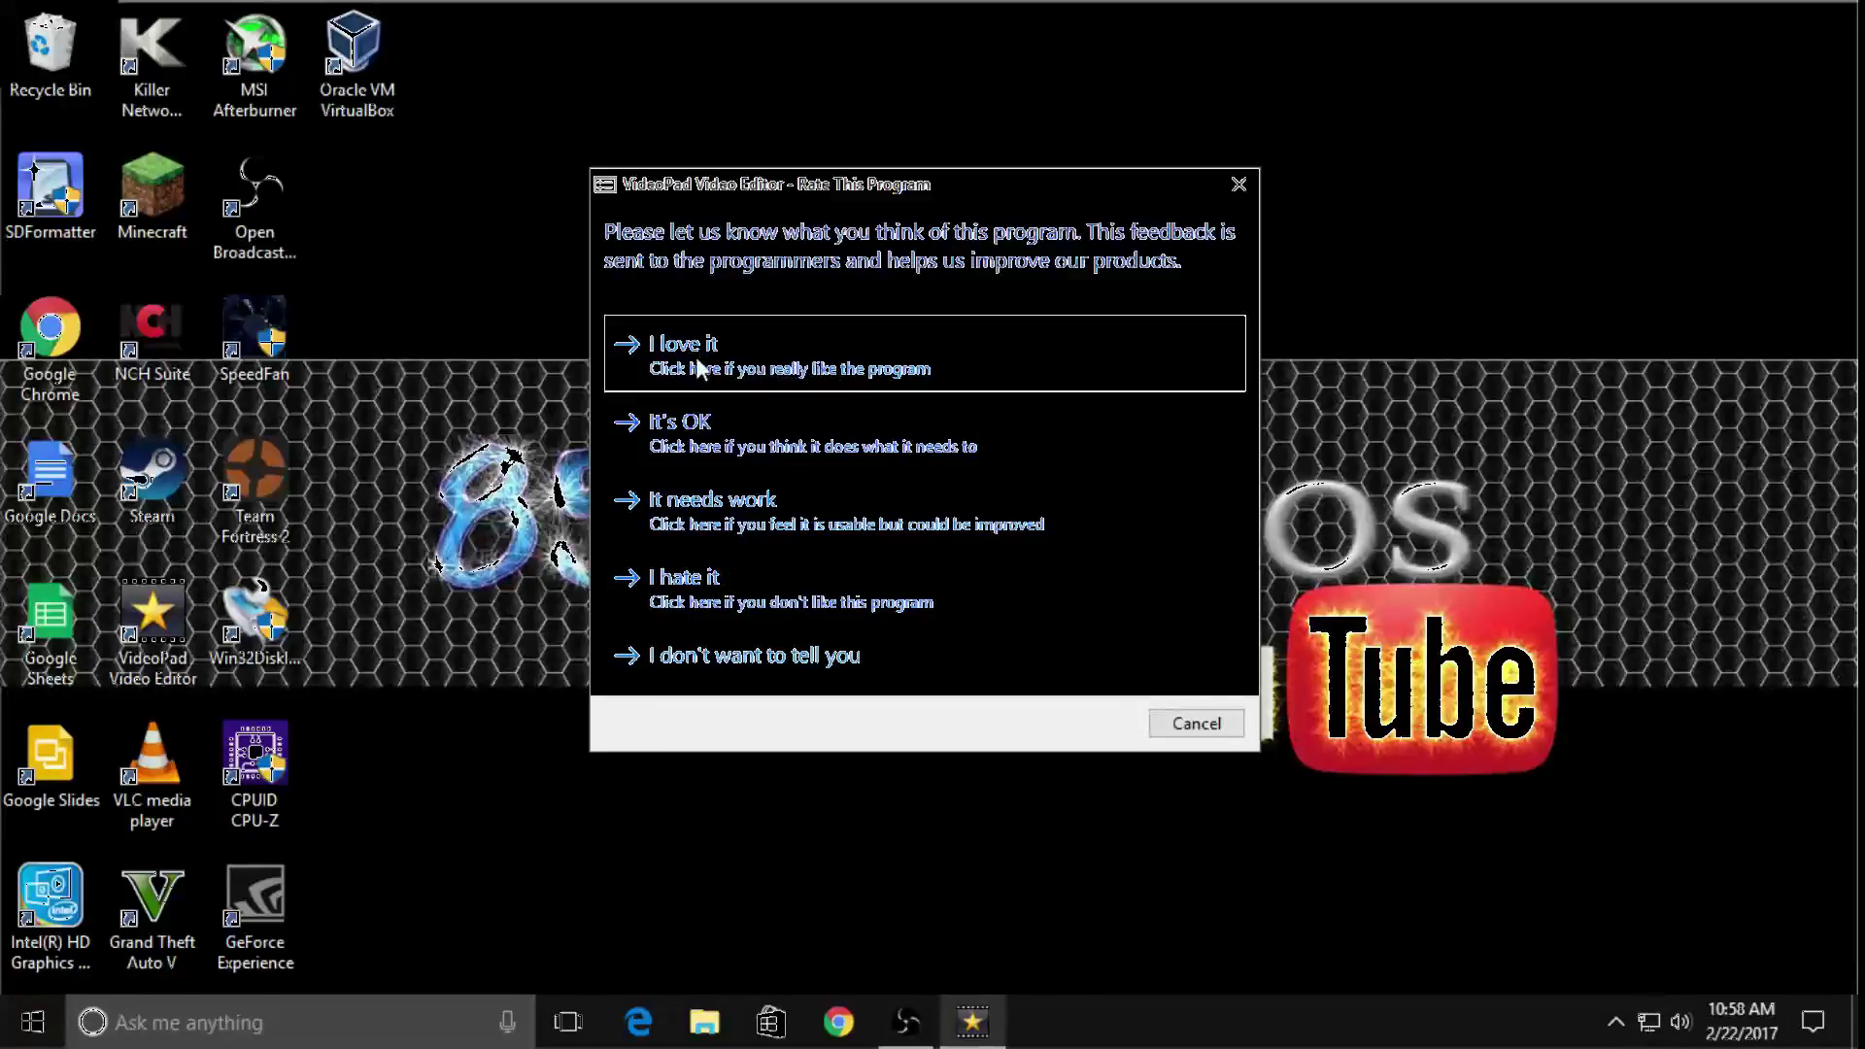
pyautogui.click(701, 427)
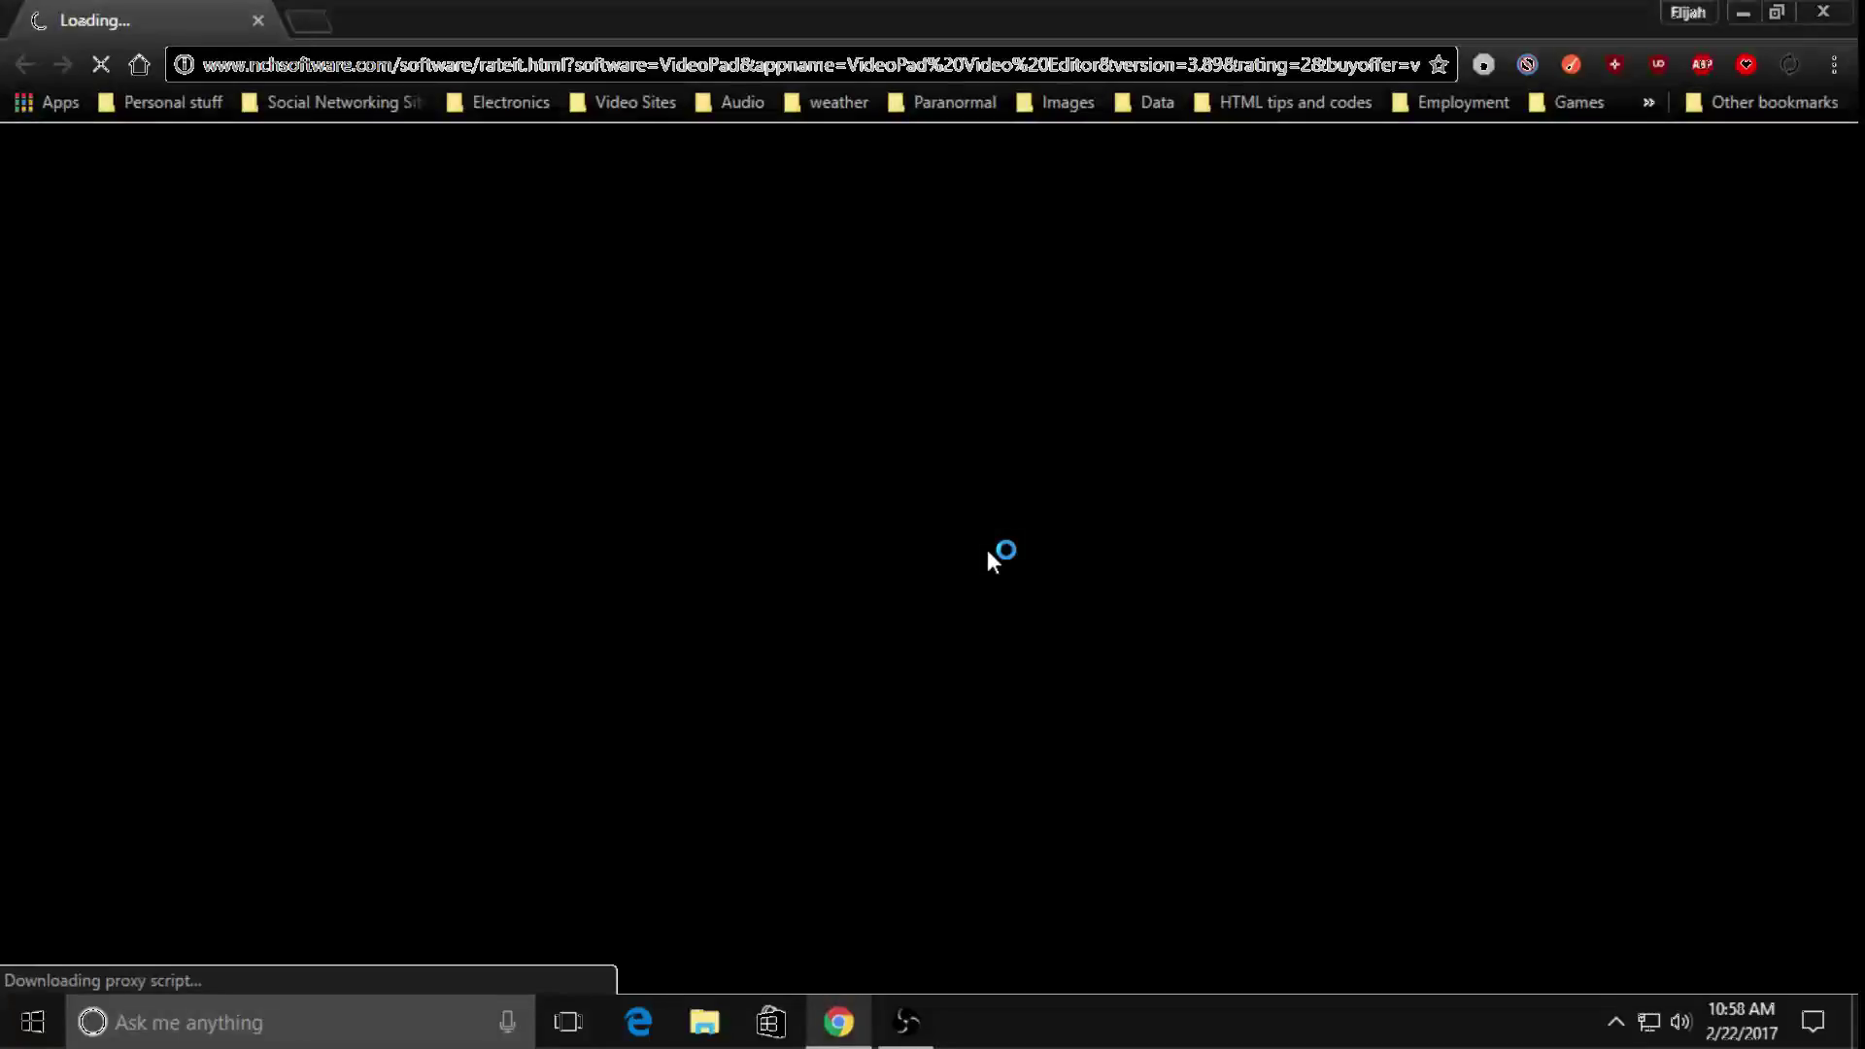
pyautogui.click(257, 21)
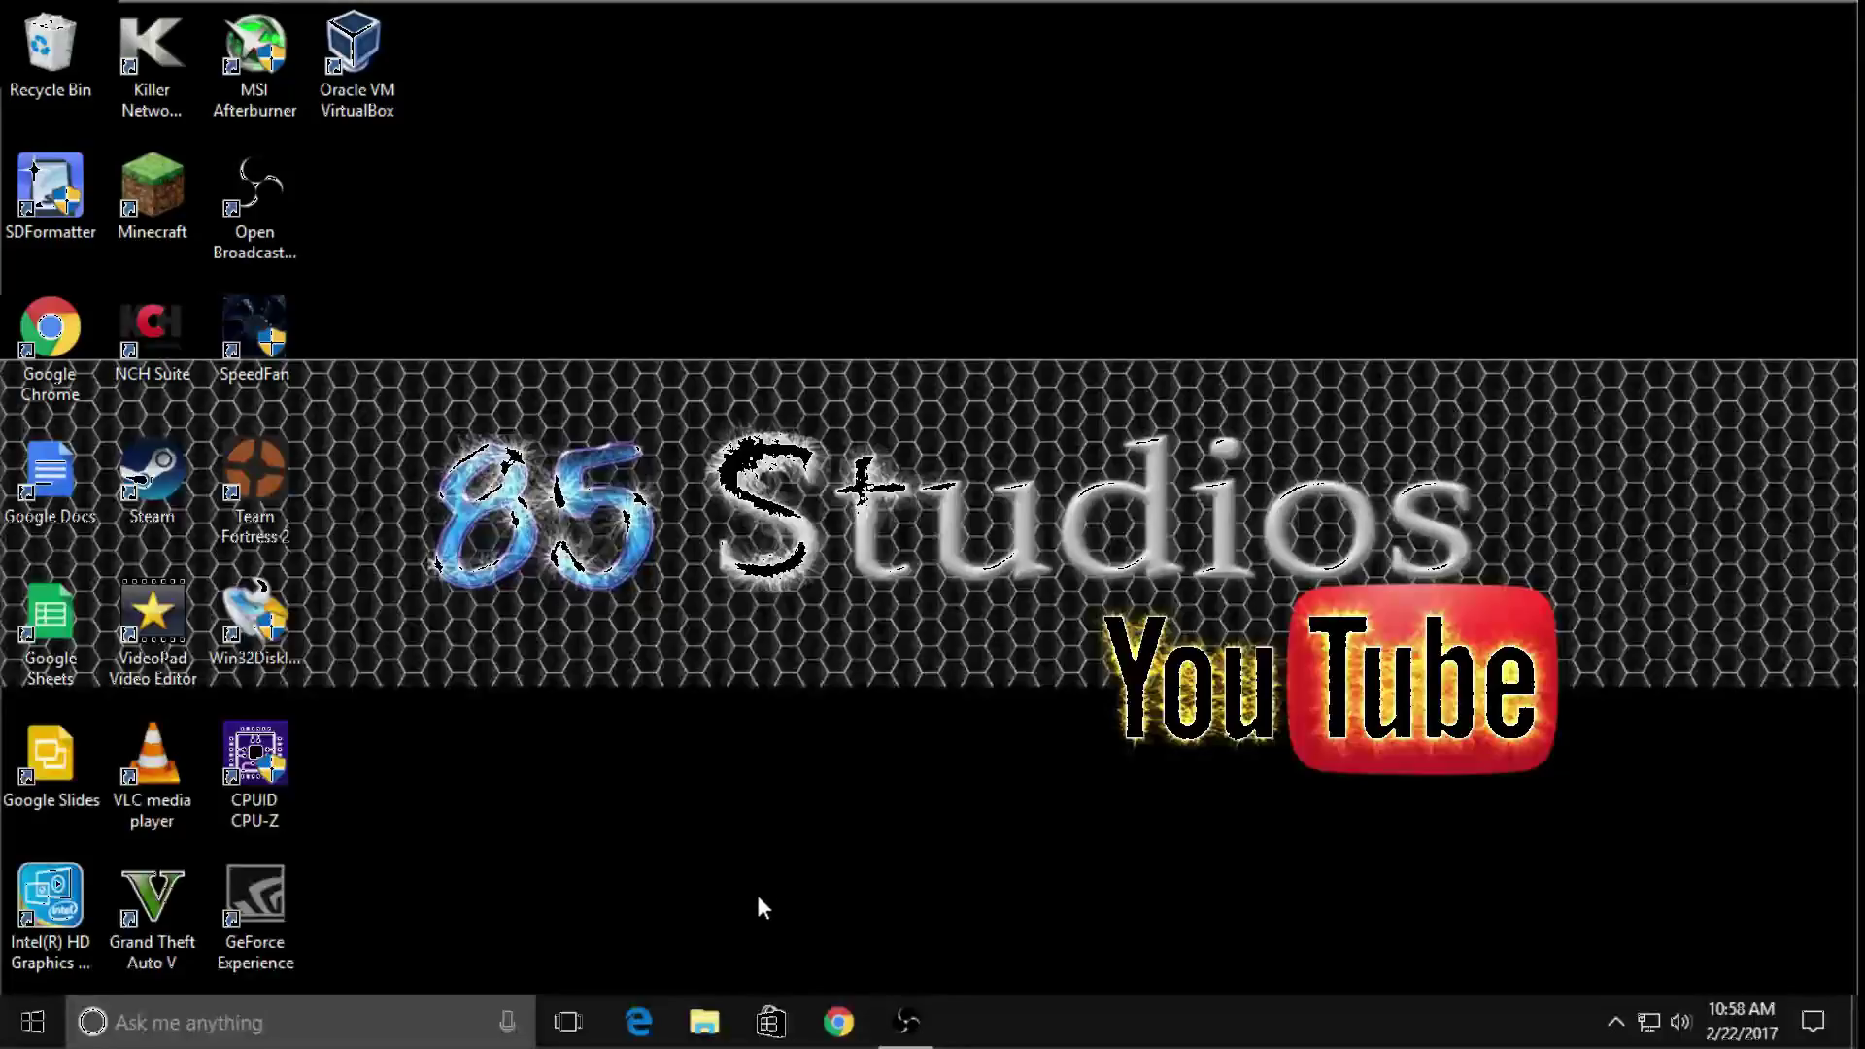
# Search for gimp on the computer and launch GIMP 2
pyautogui.press('super')
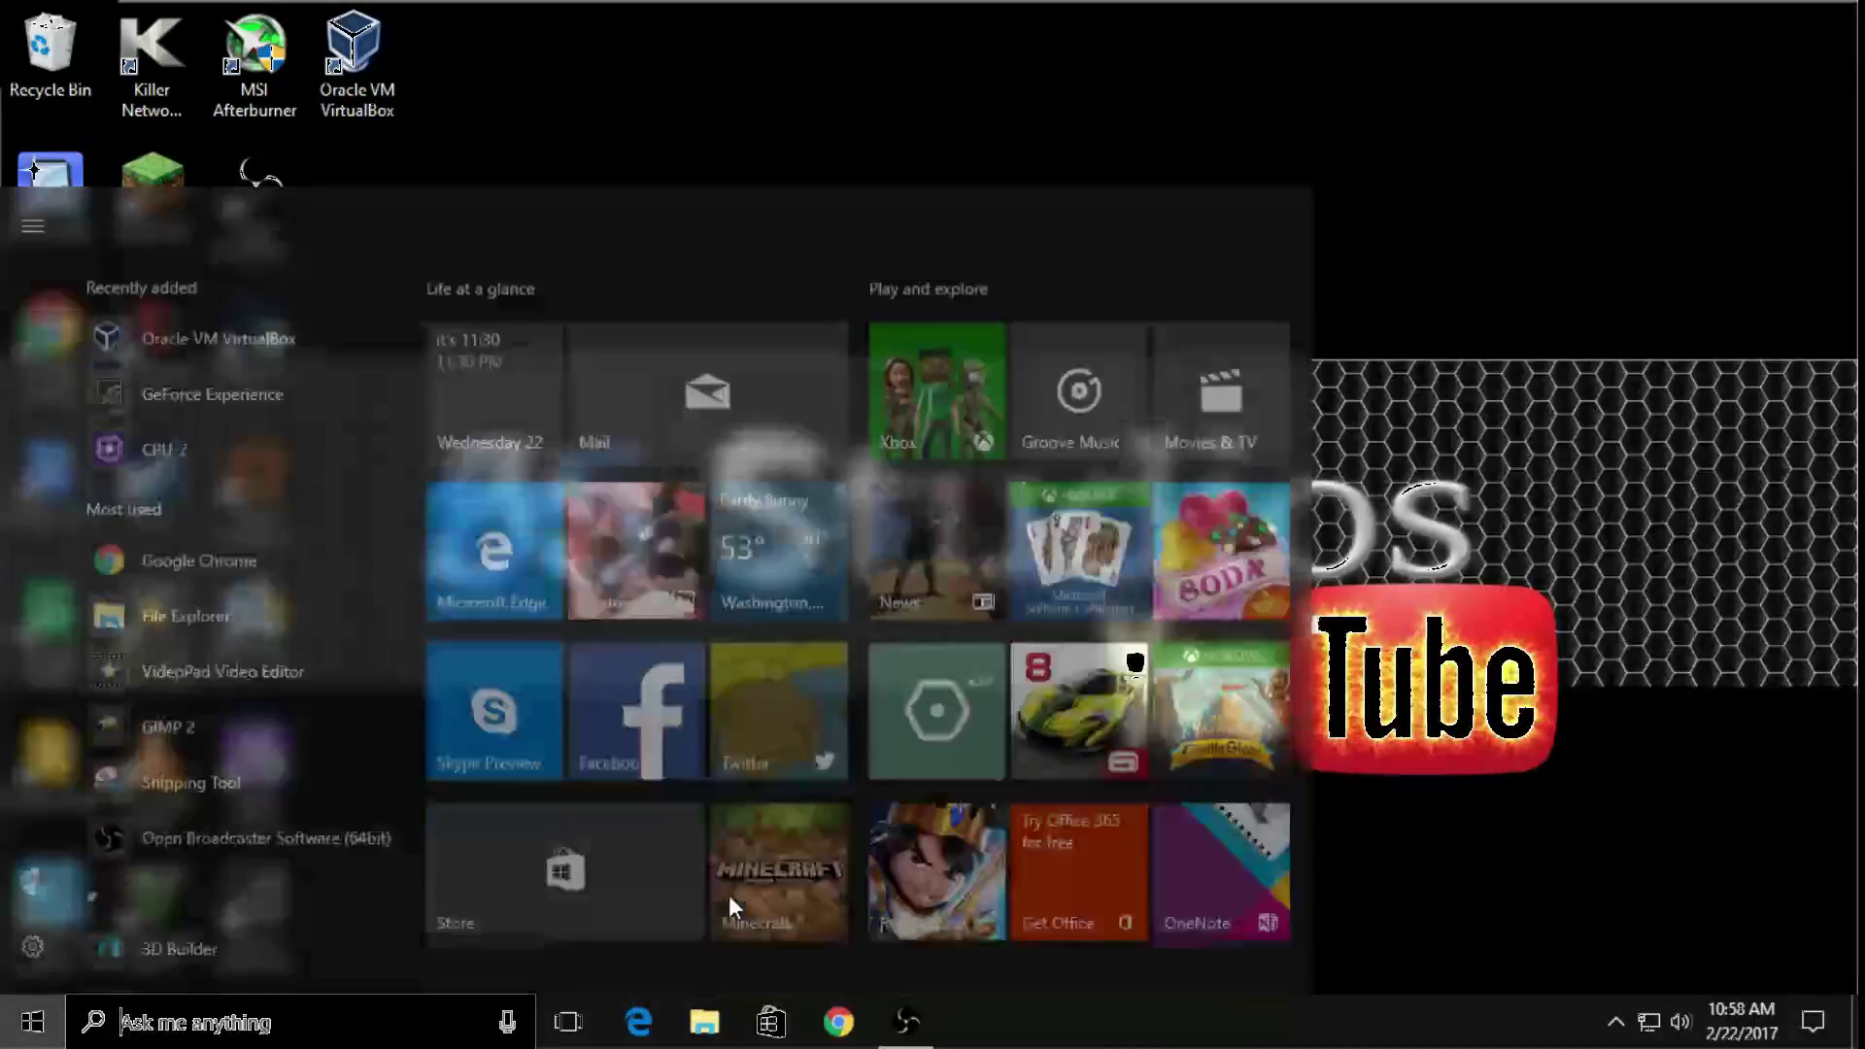
pyautogui.write('gimp')
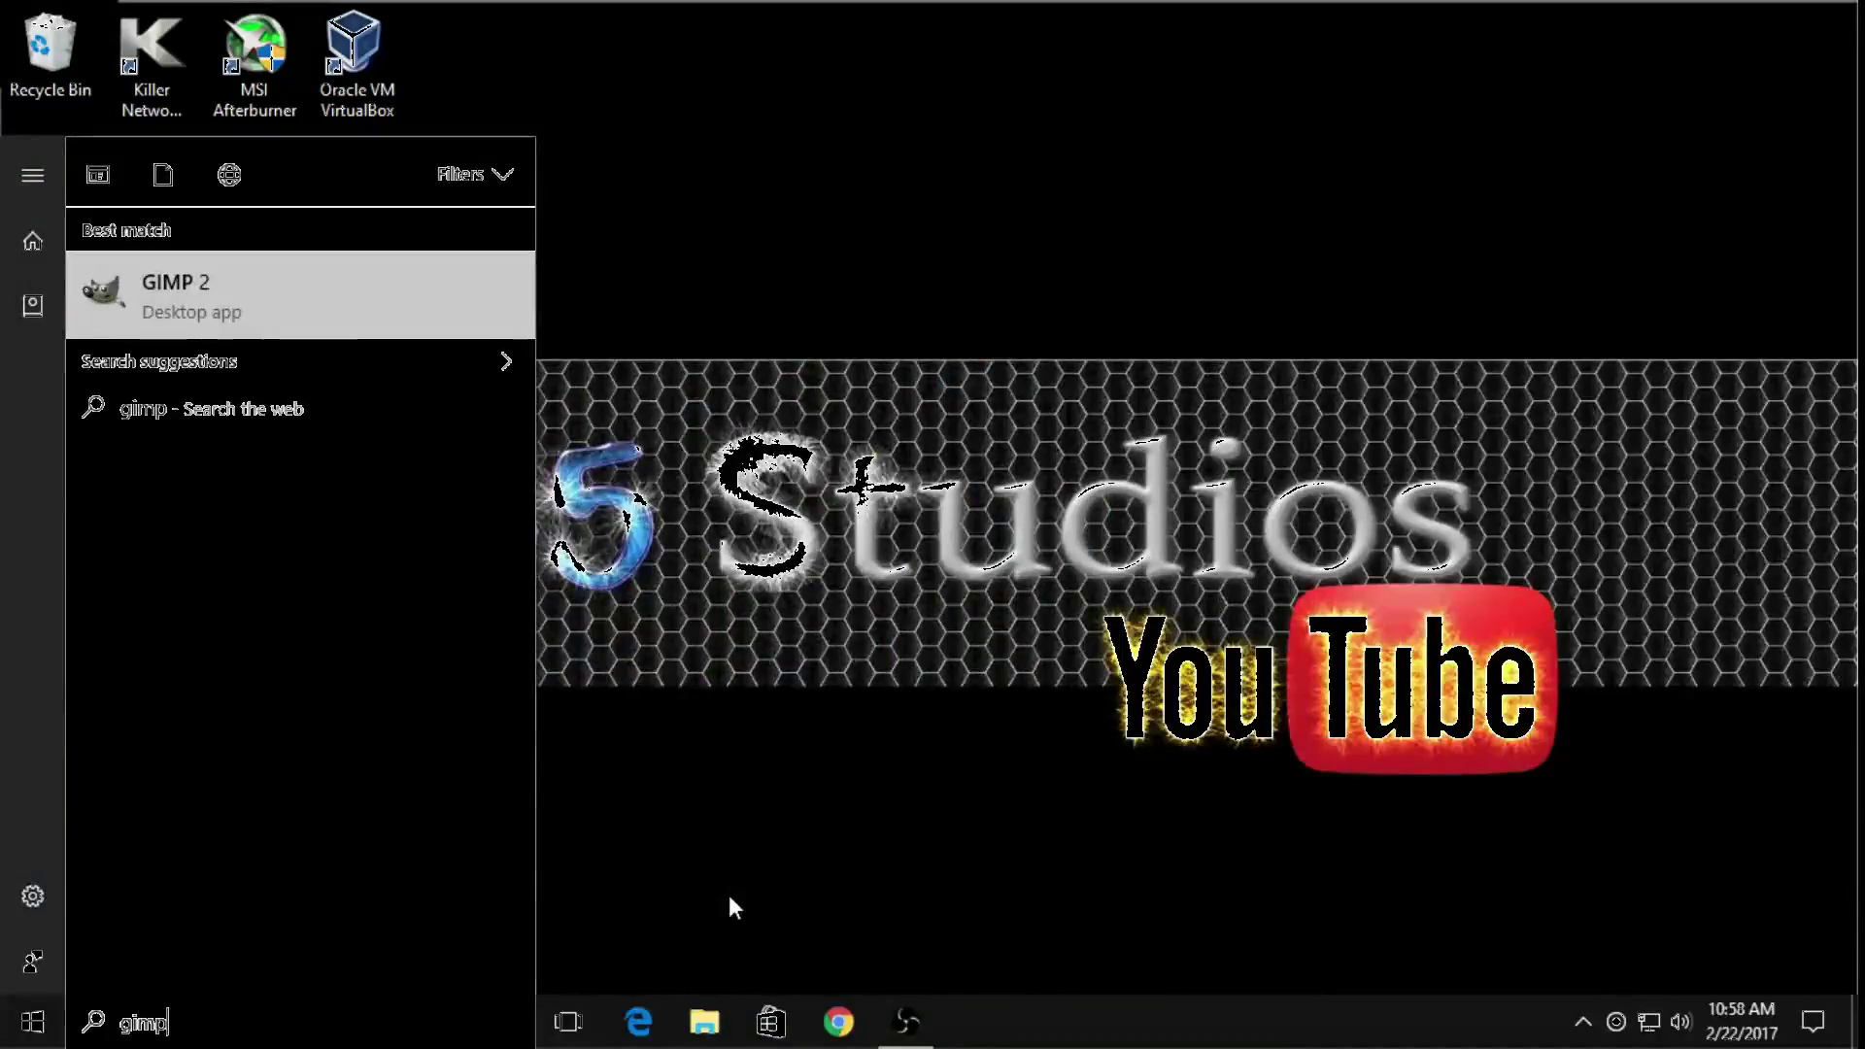
pyautogui.press('Return')
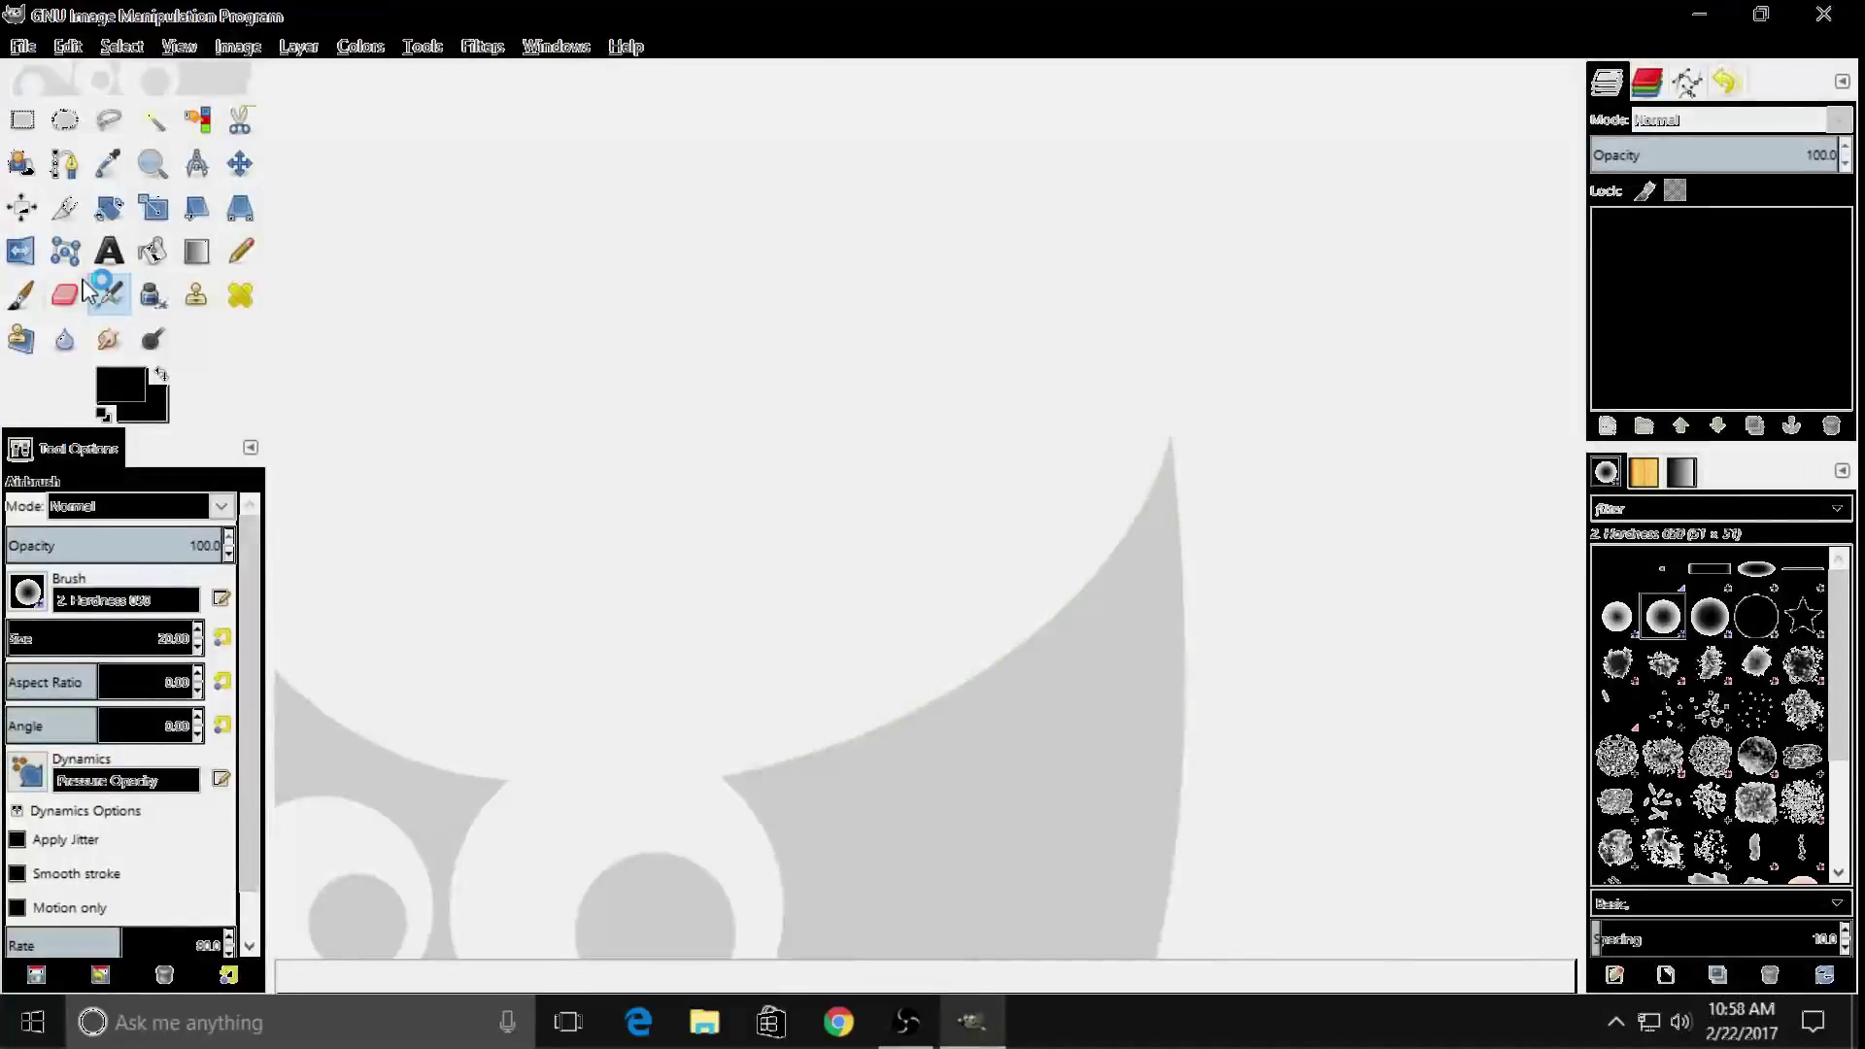
# Open the image Snapshot - 6.png from the Pictures folder in GIMP
pyautogui.click(23, 46)
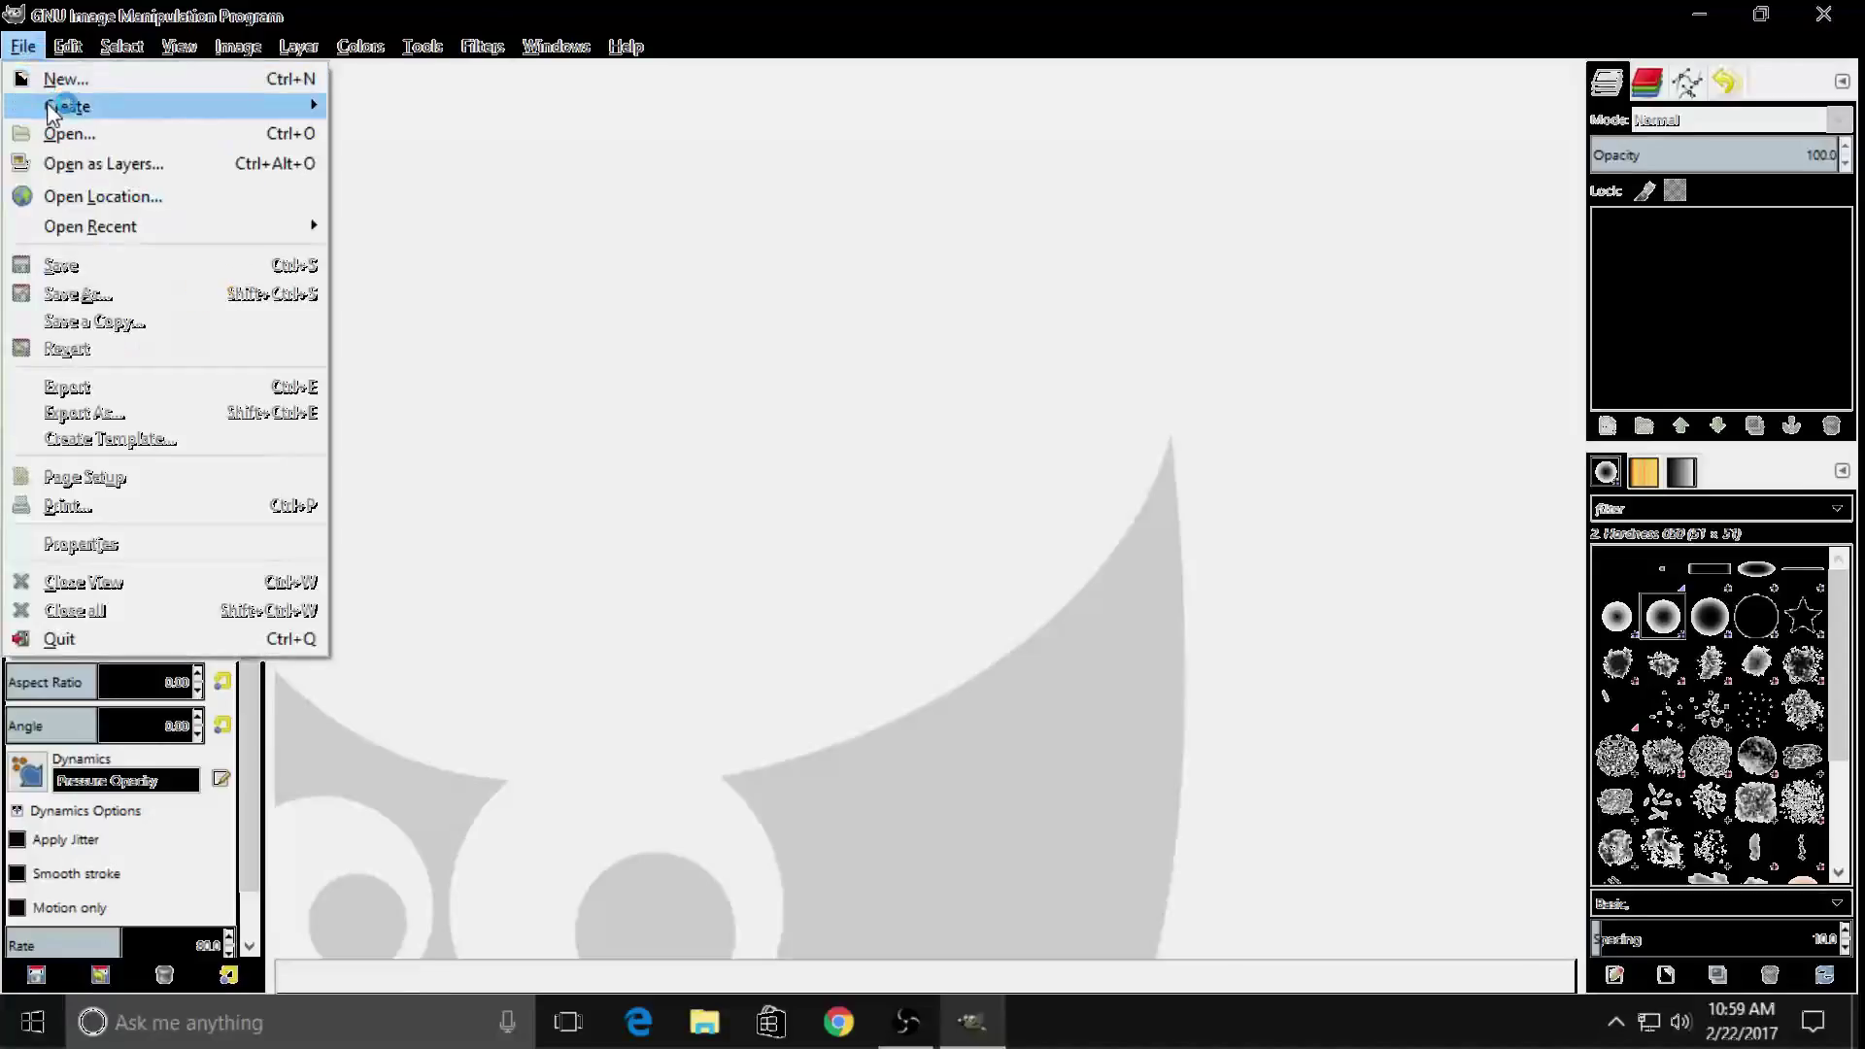
pyautogui.click(61, 136)
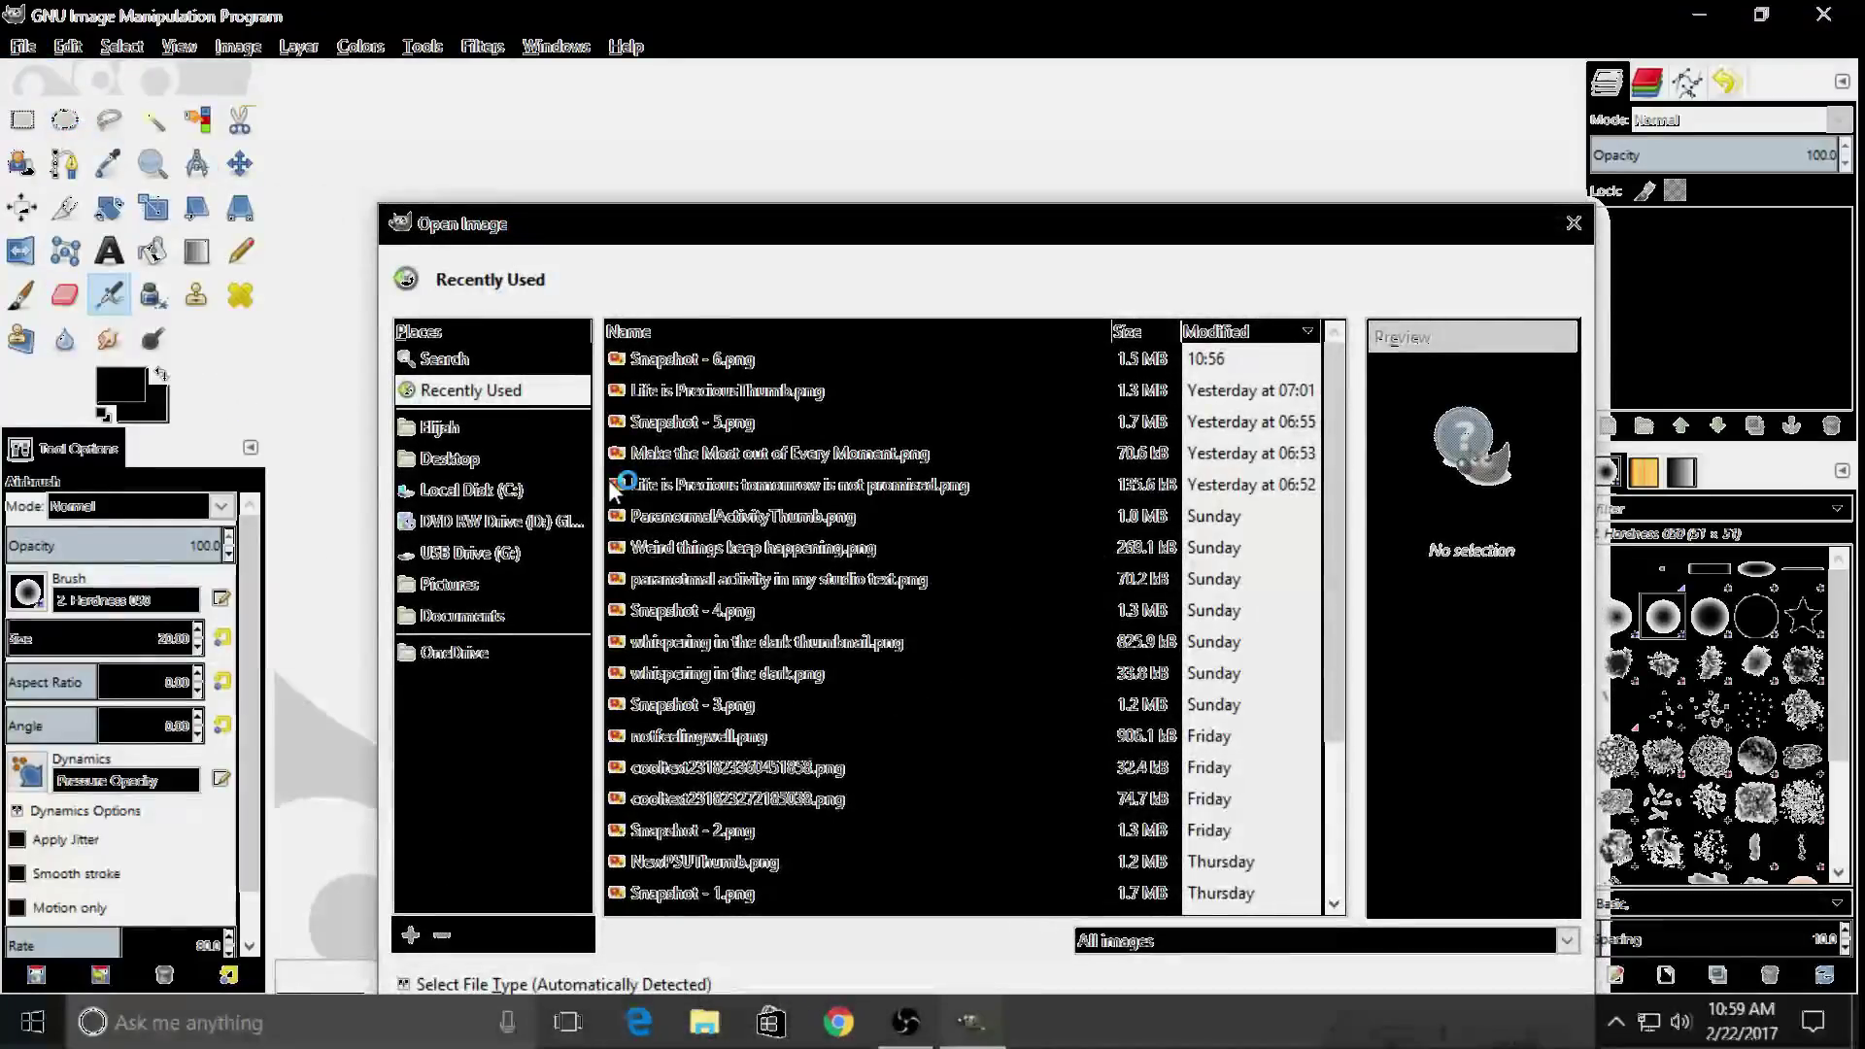
pyautogui.click(498, 585)
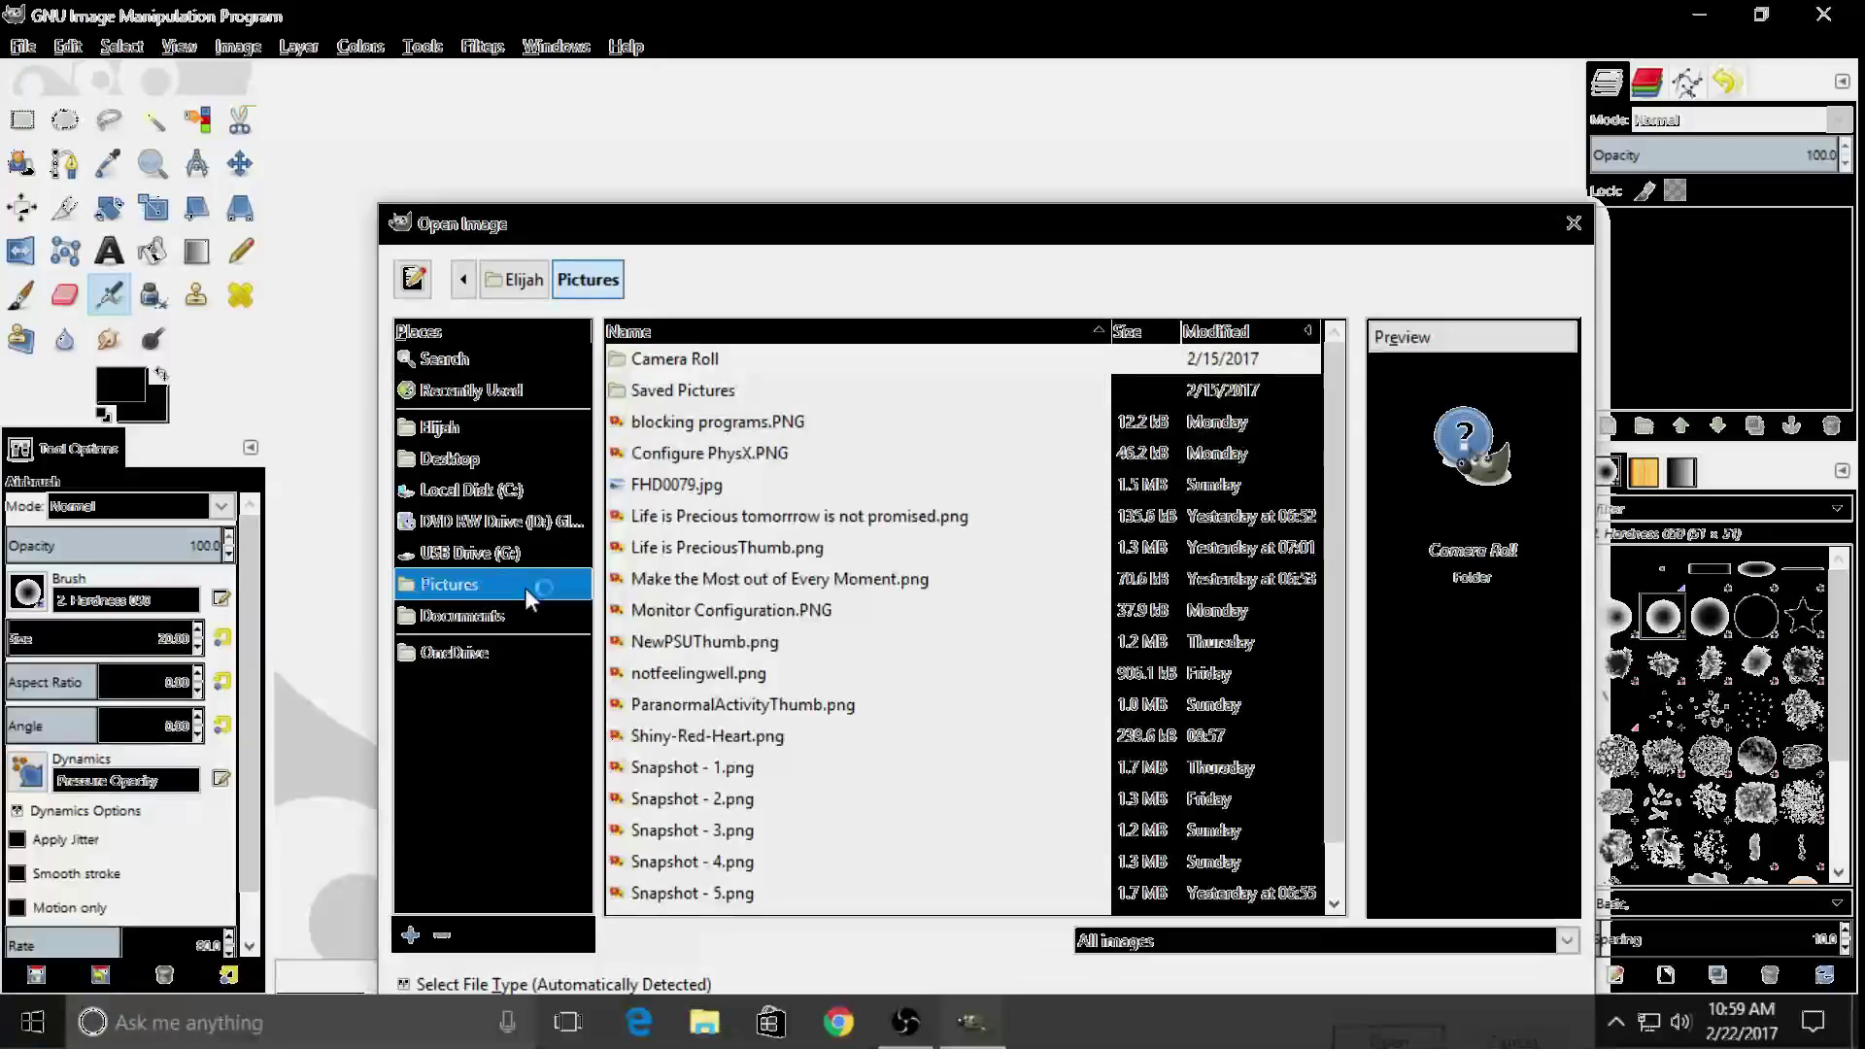
pyautogui.scroll(-1, 783, 595)
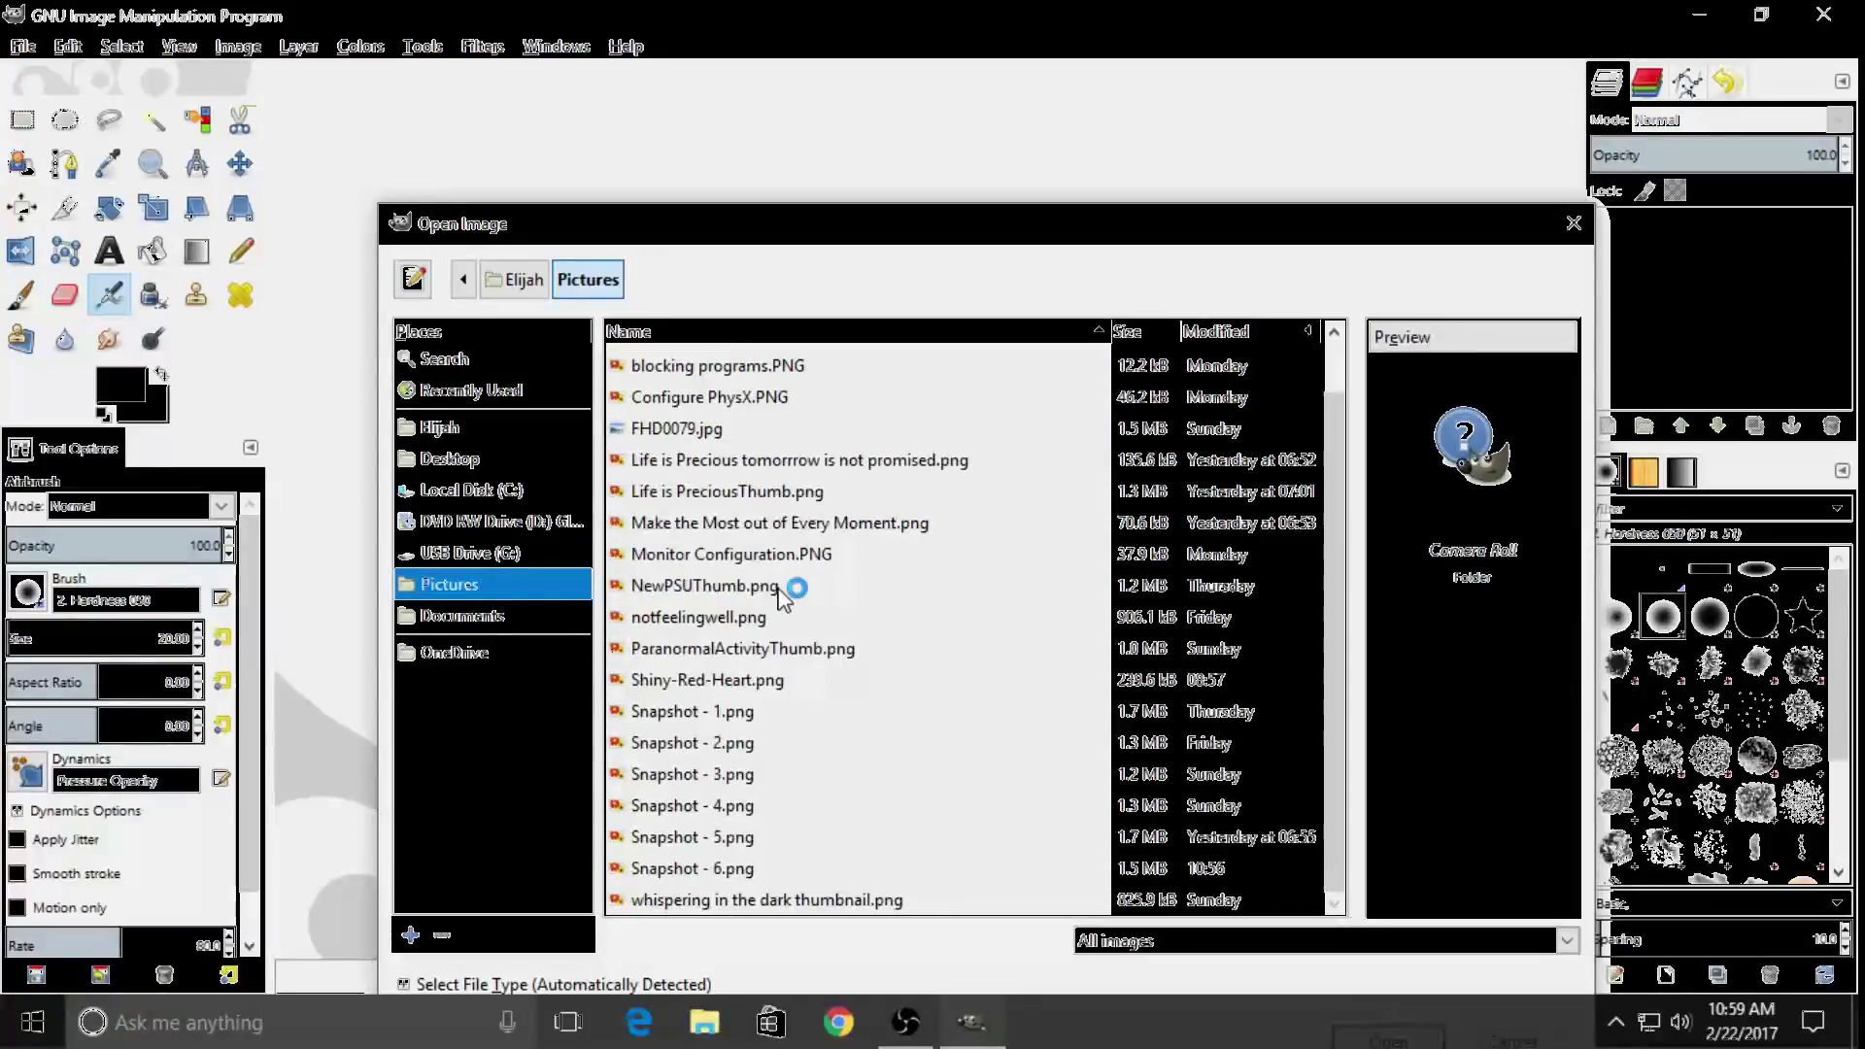
pyautogui.click(724, 874)
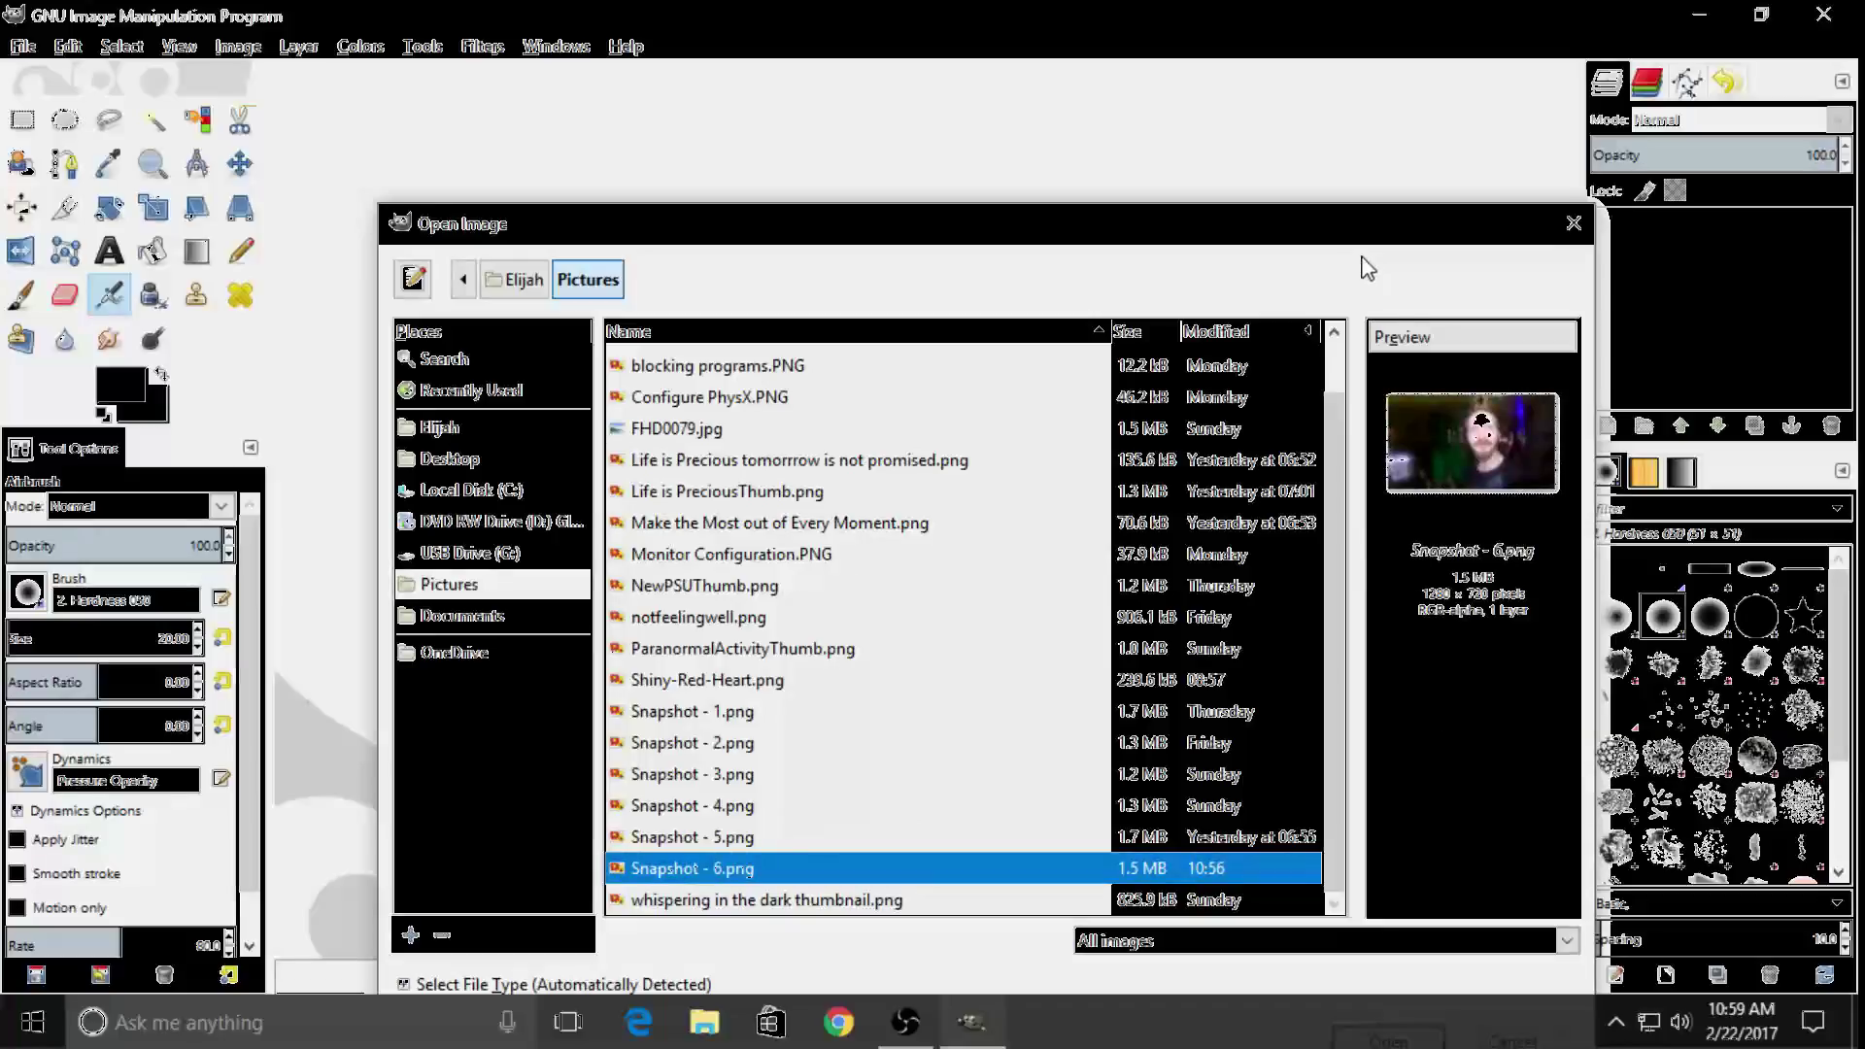
pyautogui.moveTo(1353, 243); pyautogui.dragTo(1337, 125)
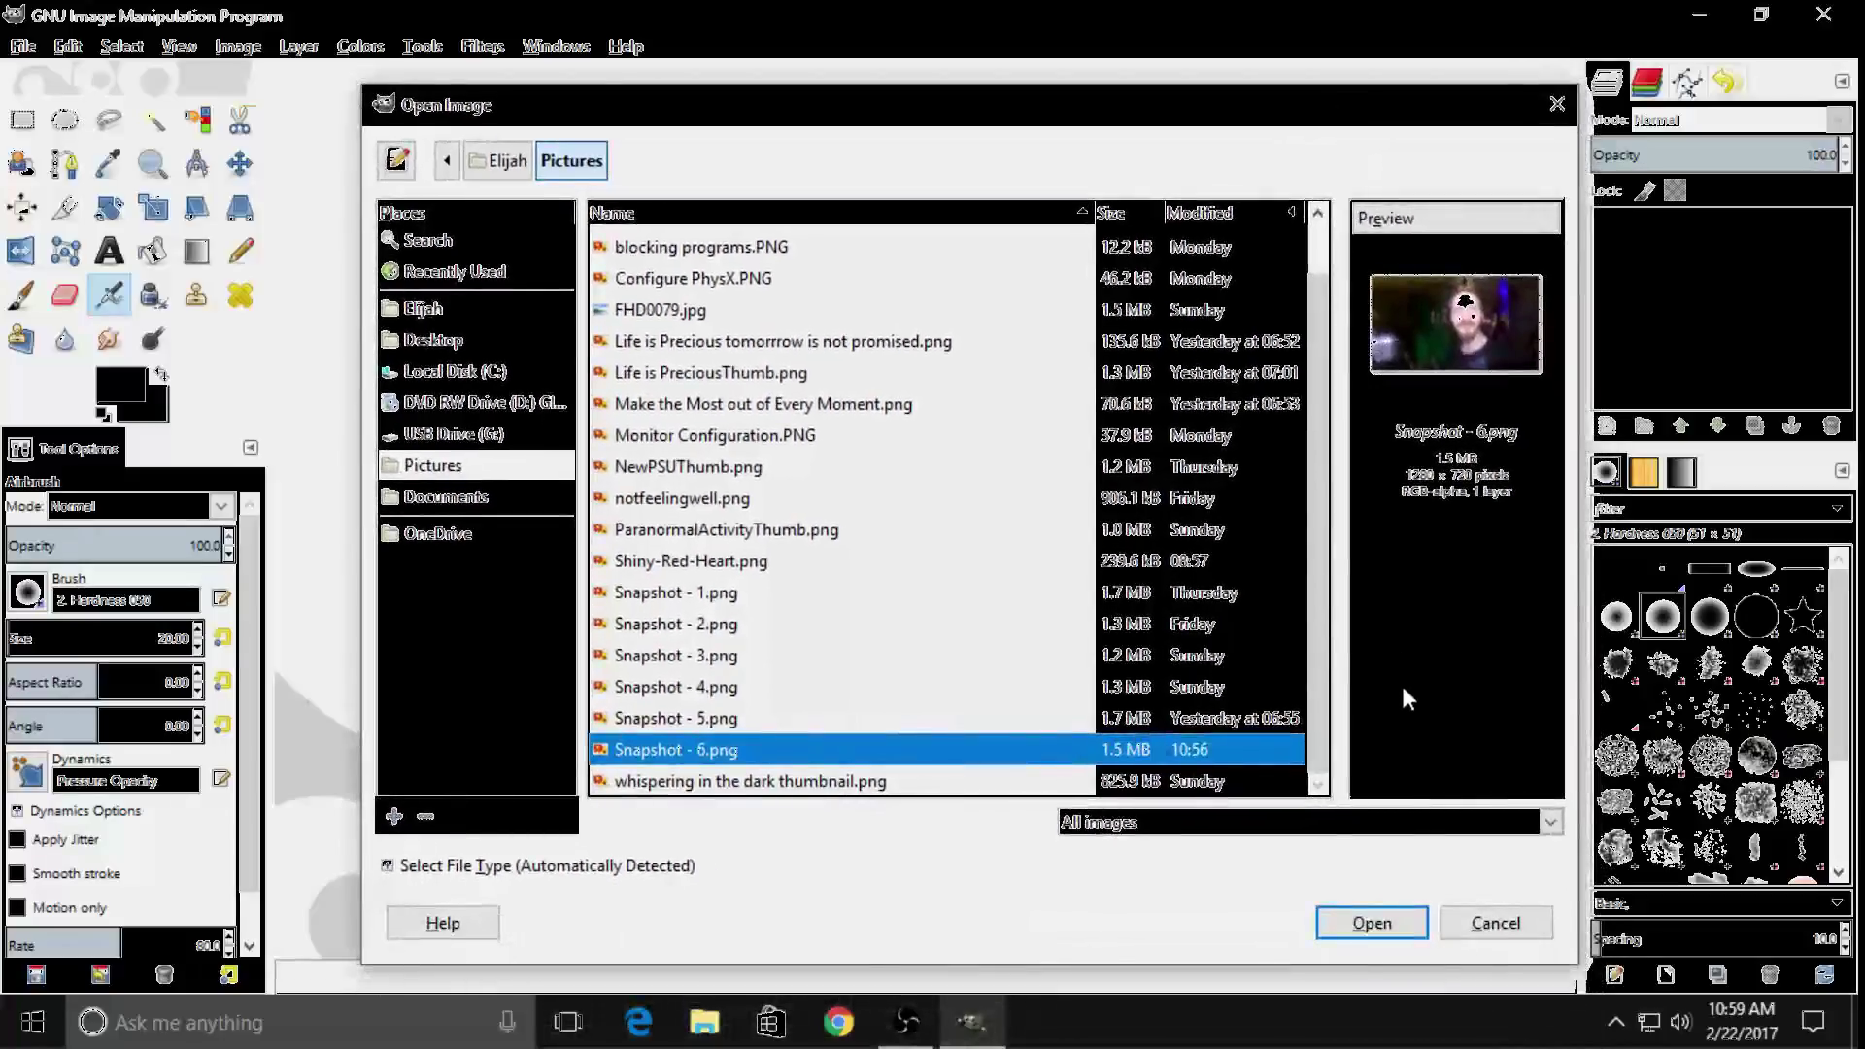
pyautogui.click(1408, 935)
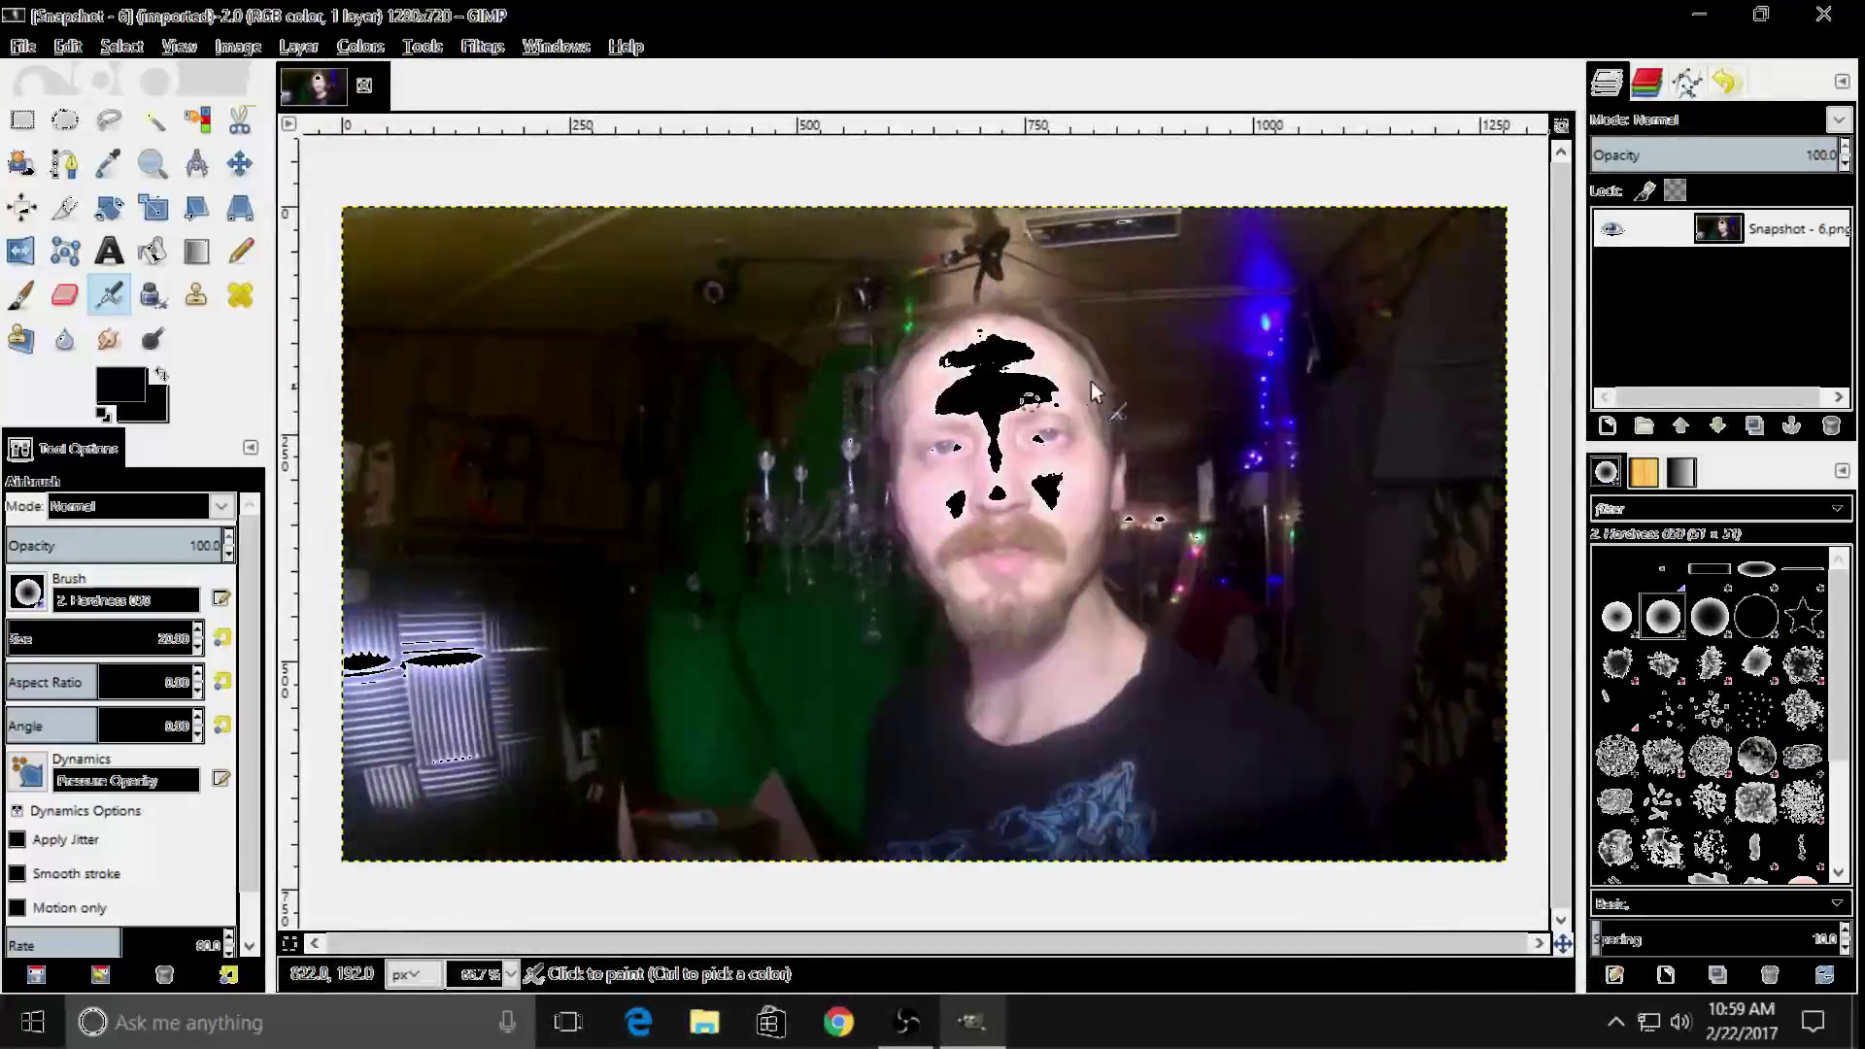
# Brighten the snapshot image with the Brightness-Contrast adjustment
pyautogui.click(361, 46)
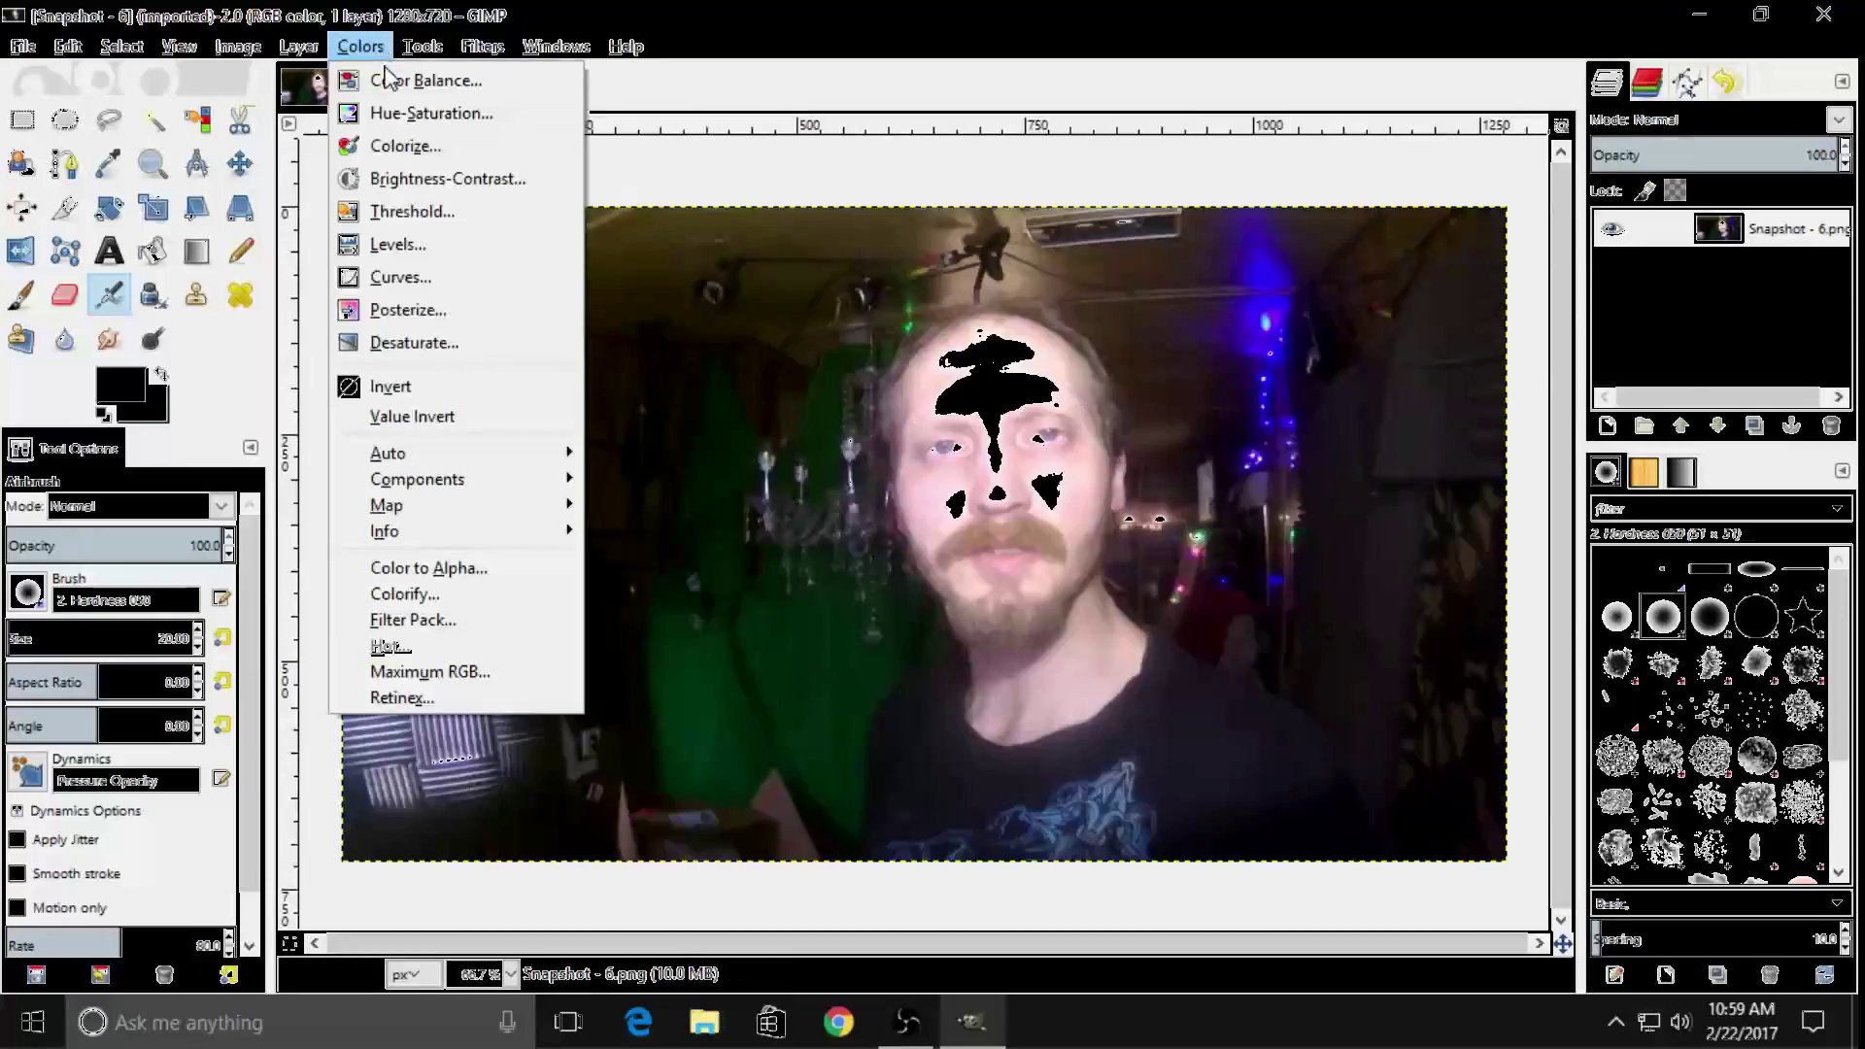
pyautogui.click(410, 179)
pyautogui.moveTo(408, 177); pyautogui.dragTo(444, 229)
pyautogui.click(464, 352)
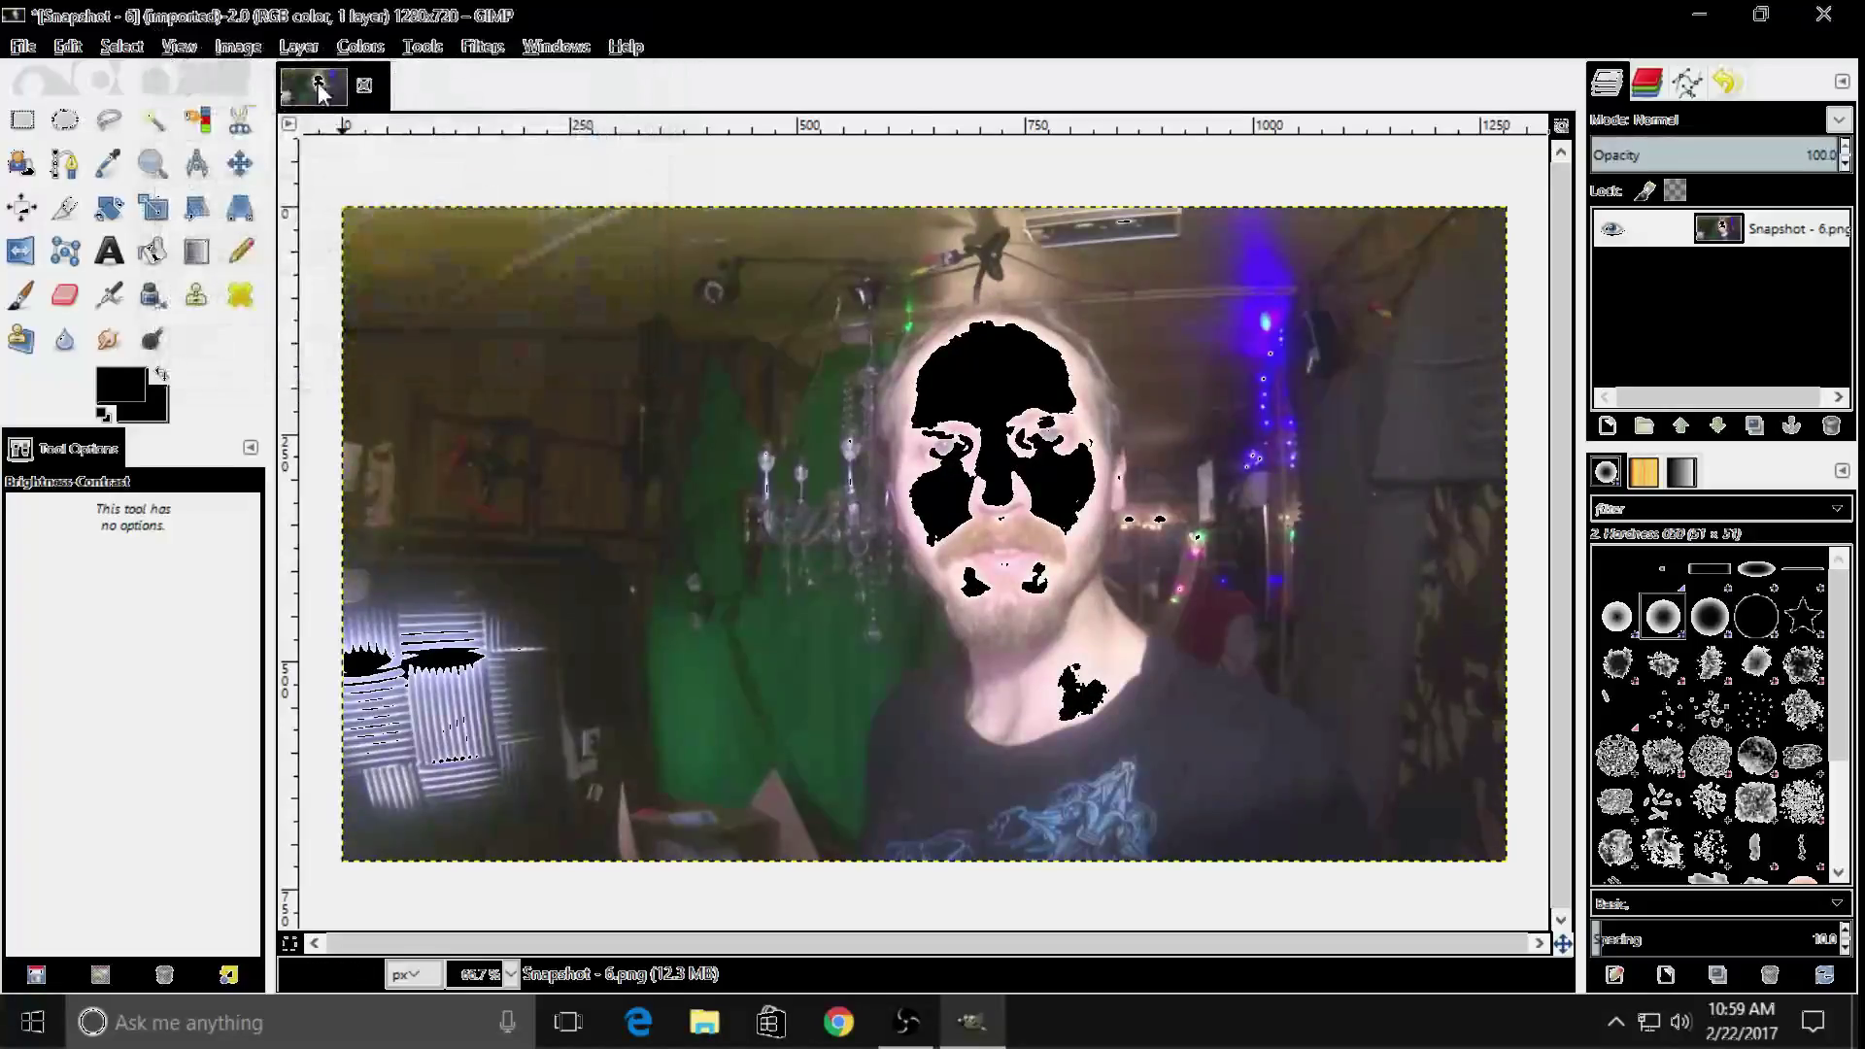
pyautogui.click(359, 47)
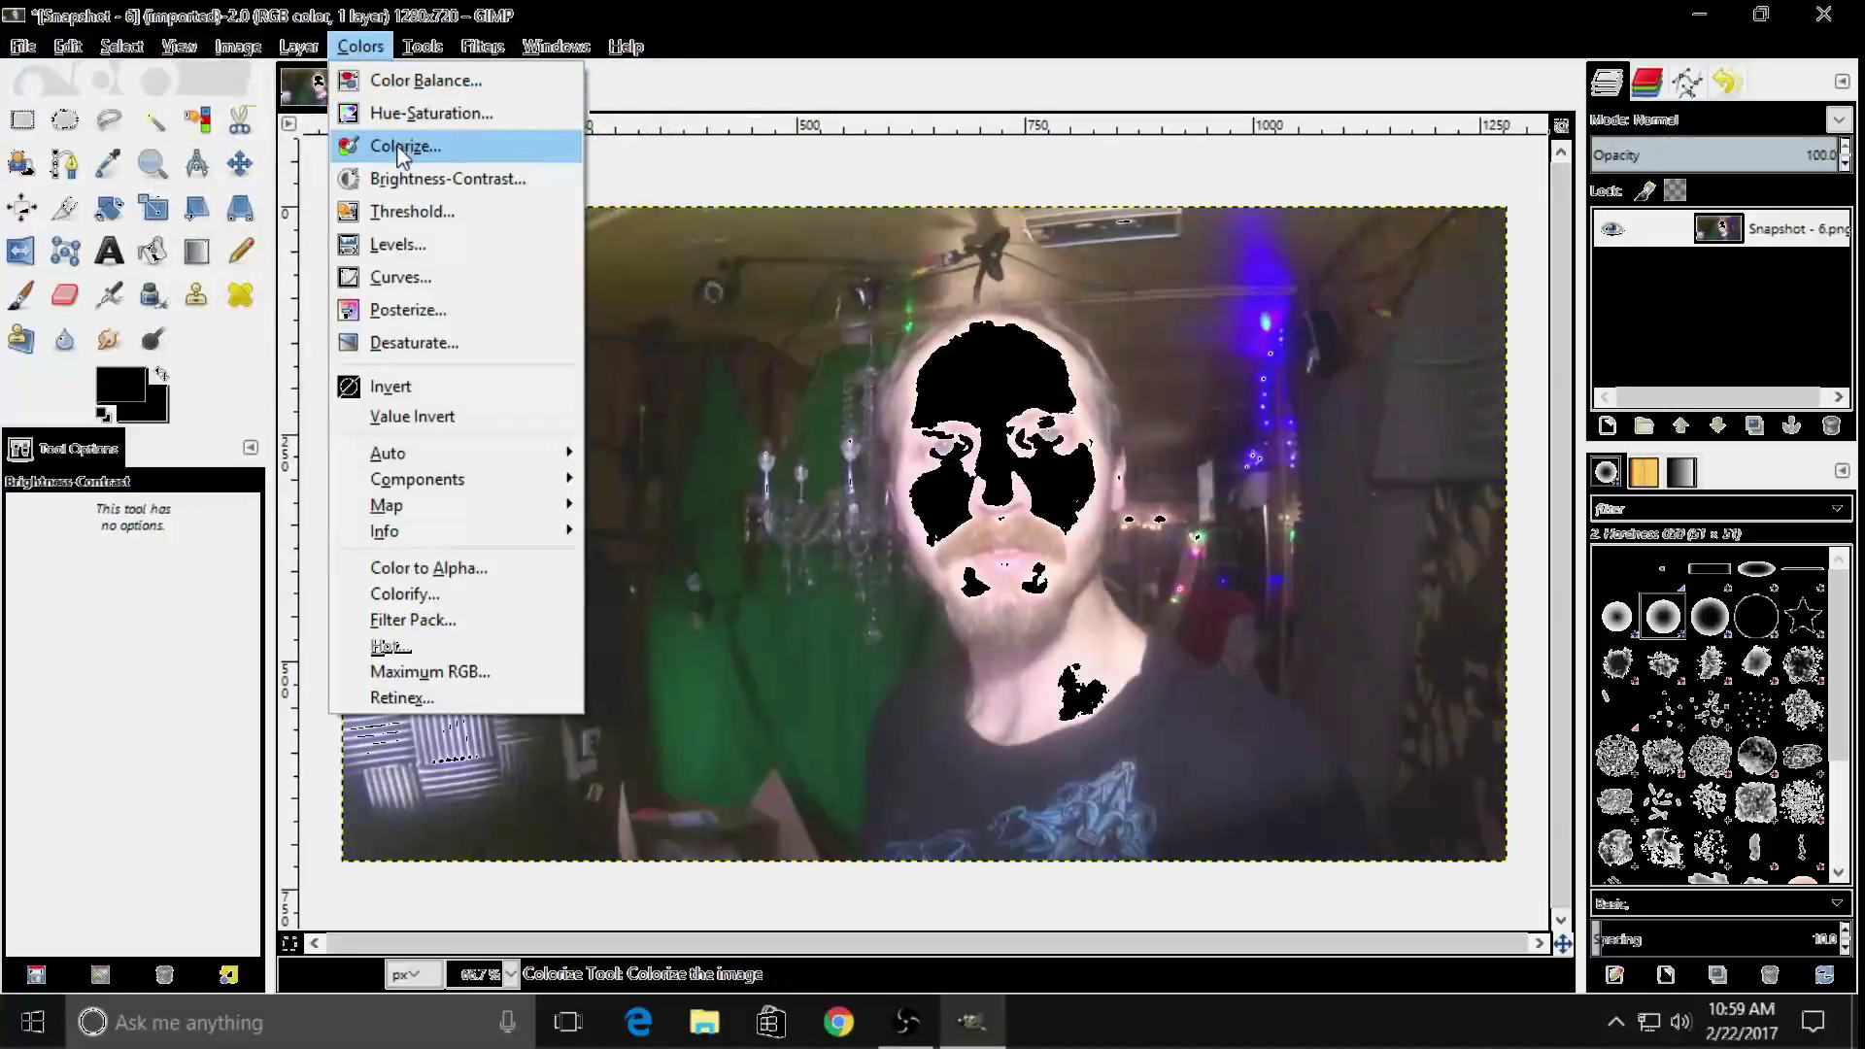
pyautogui.click(405, 206)
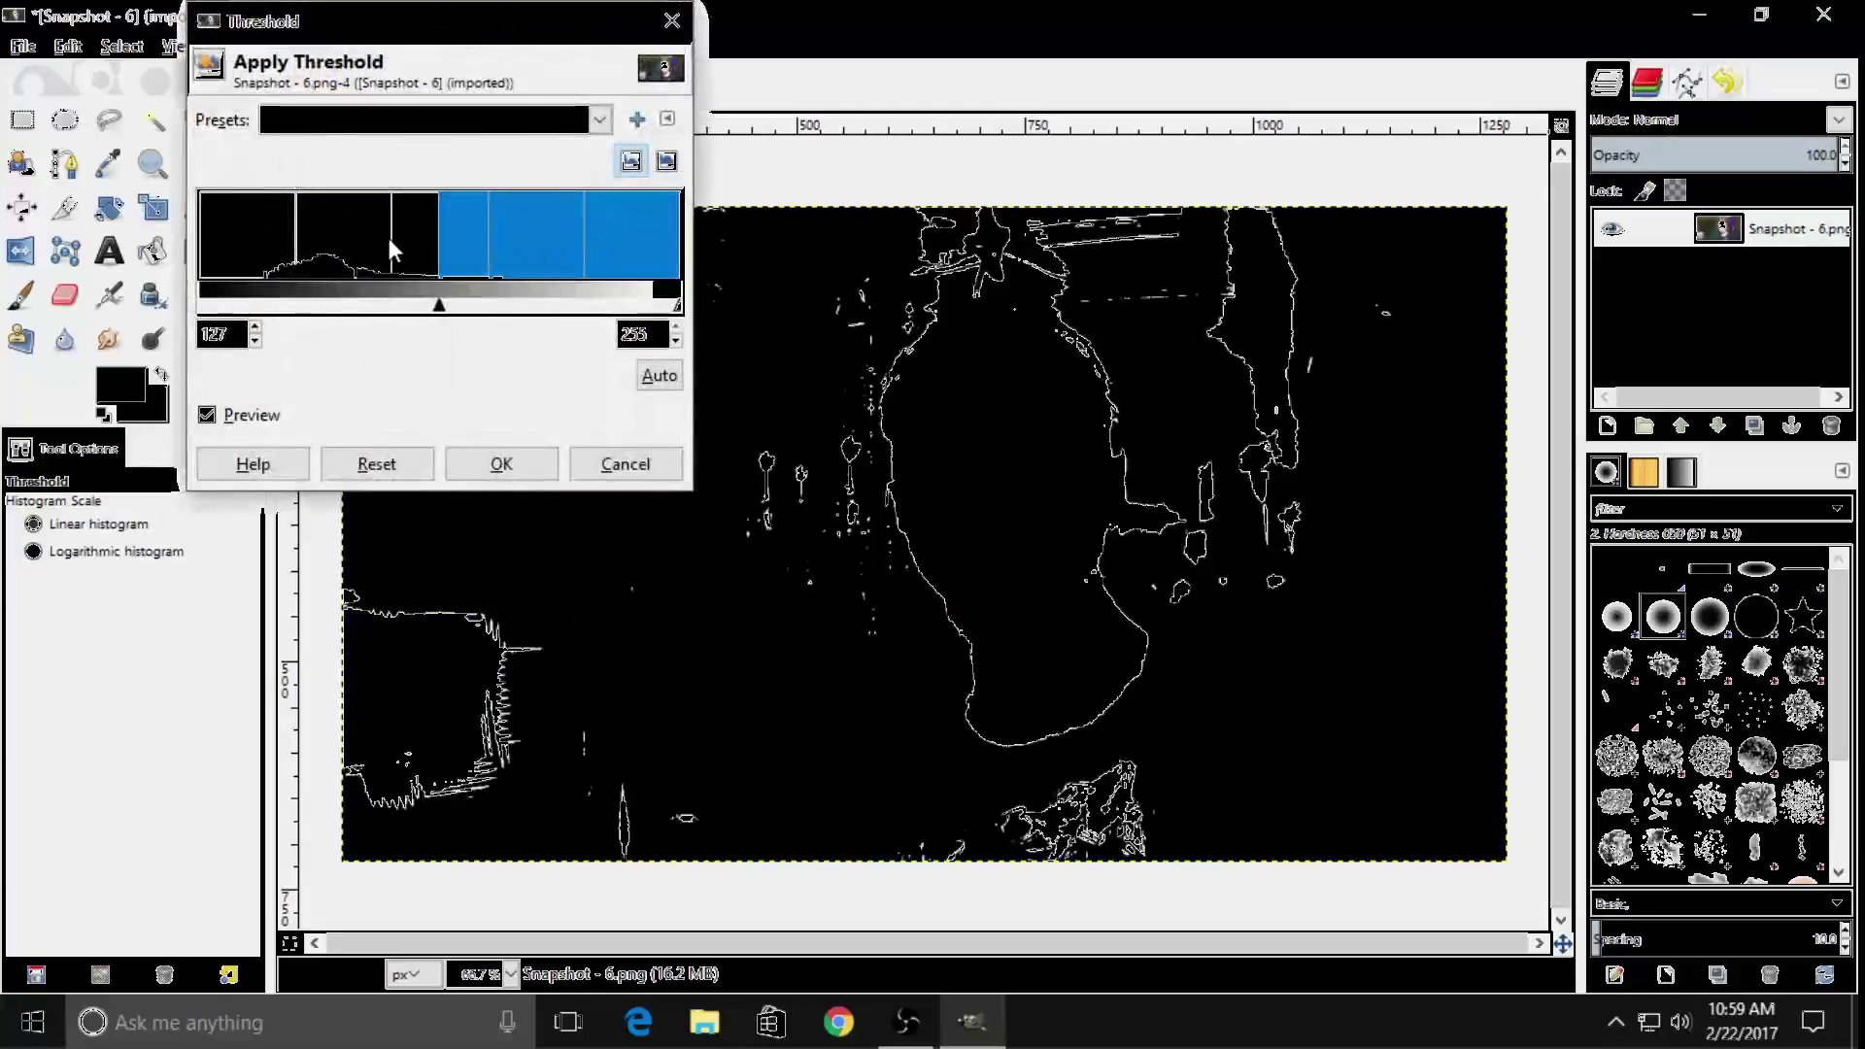
pyautogui.click(624, 463)
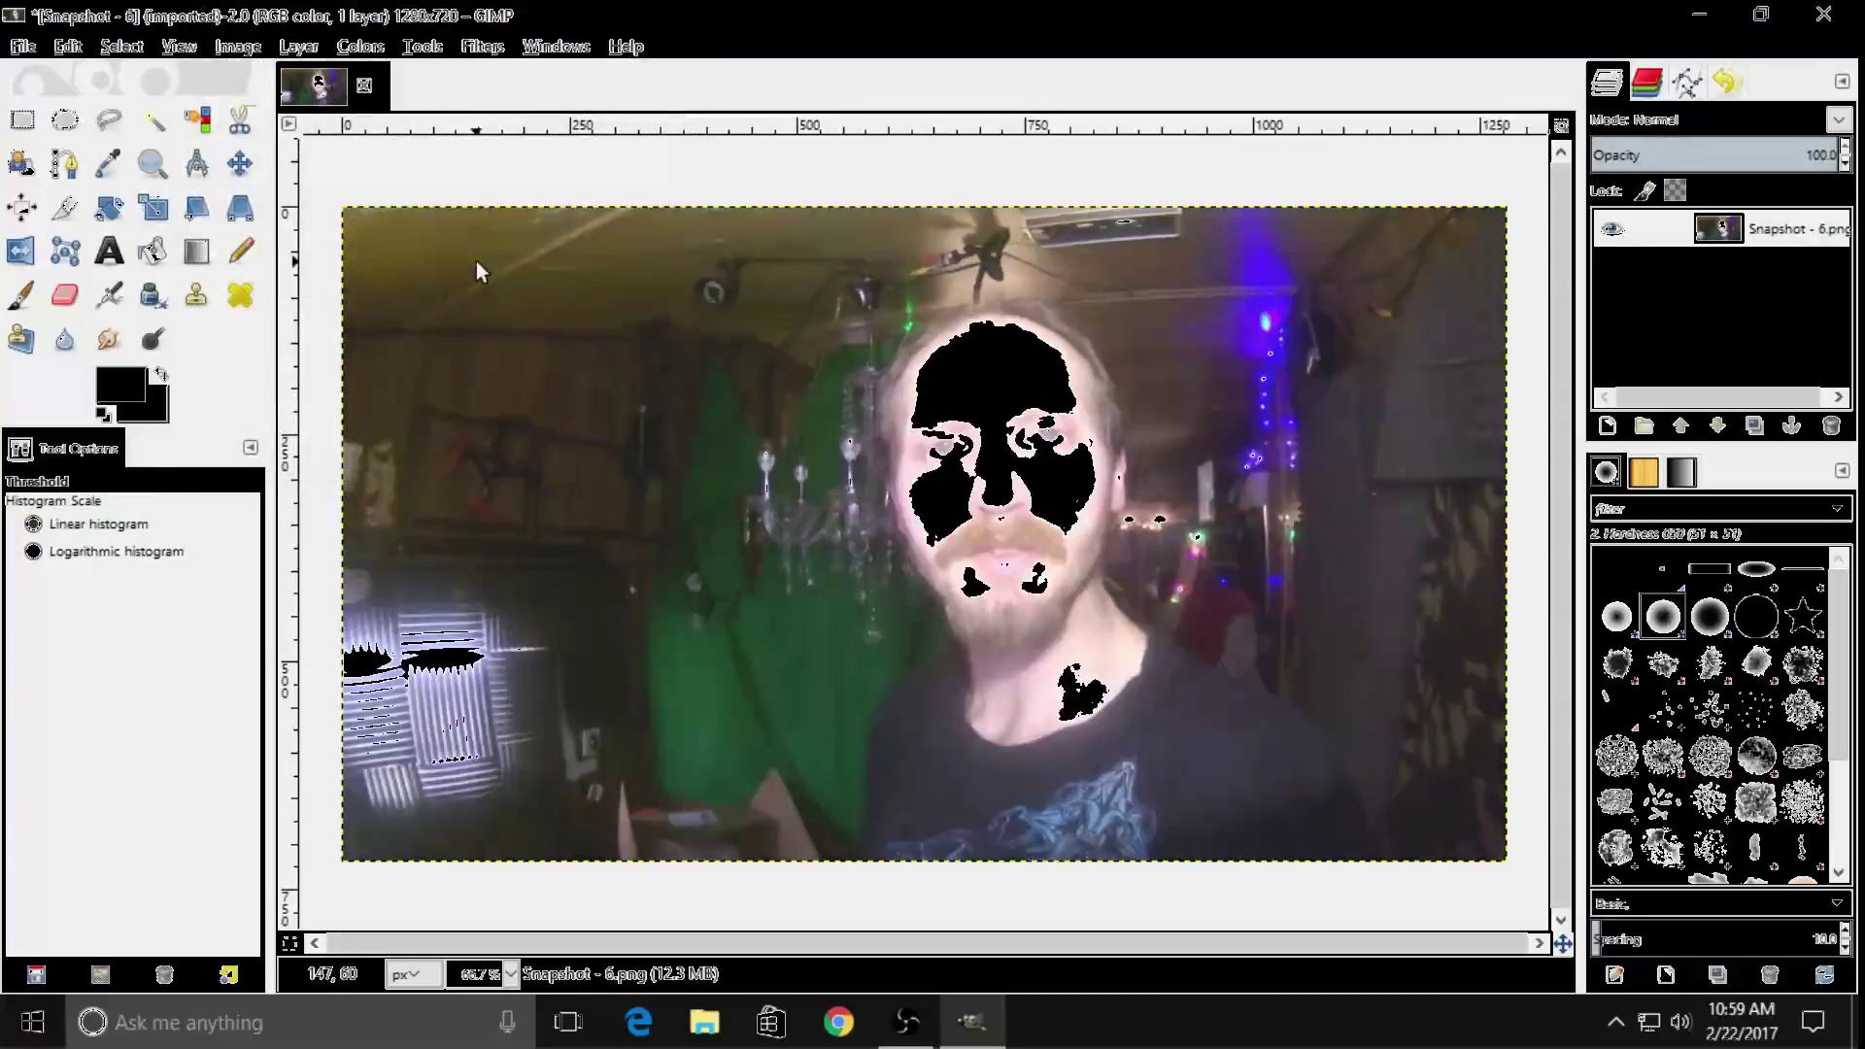
pyautogui.click(362, 47)
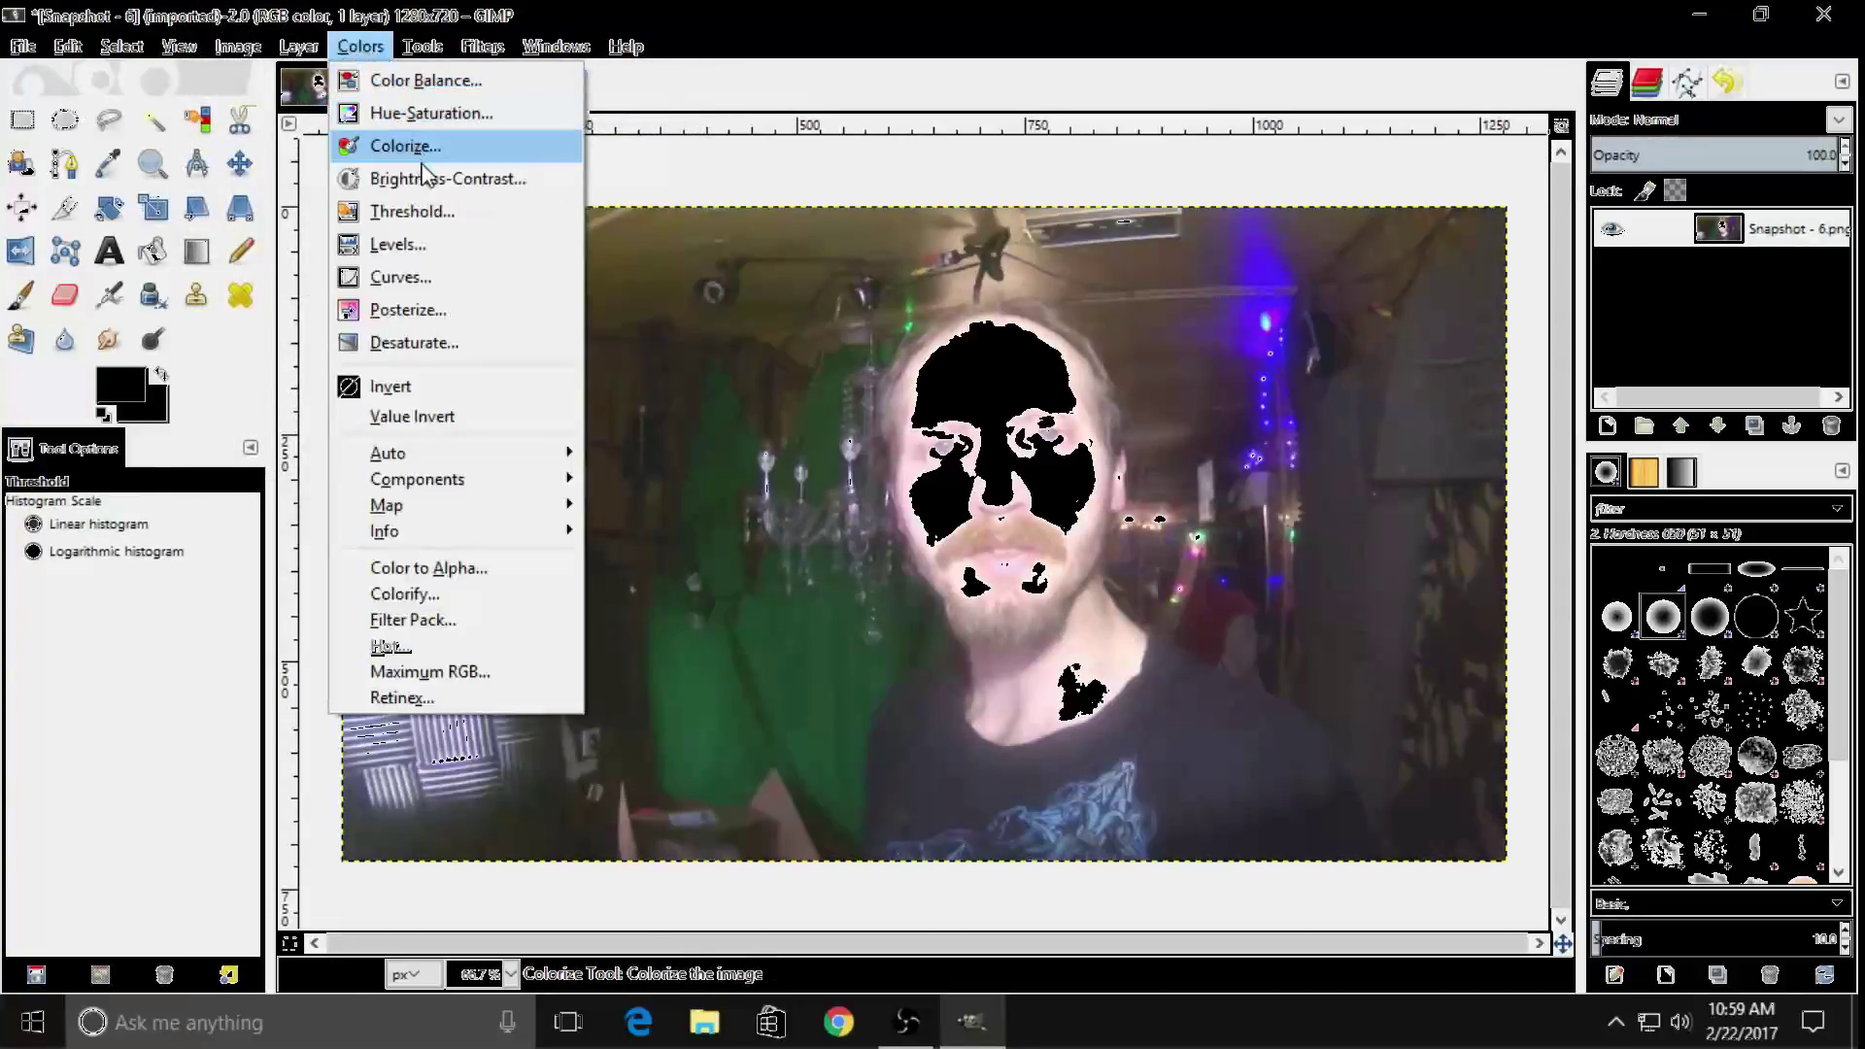
pyautogui.click(439, 245)
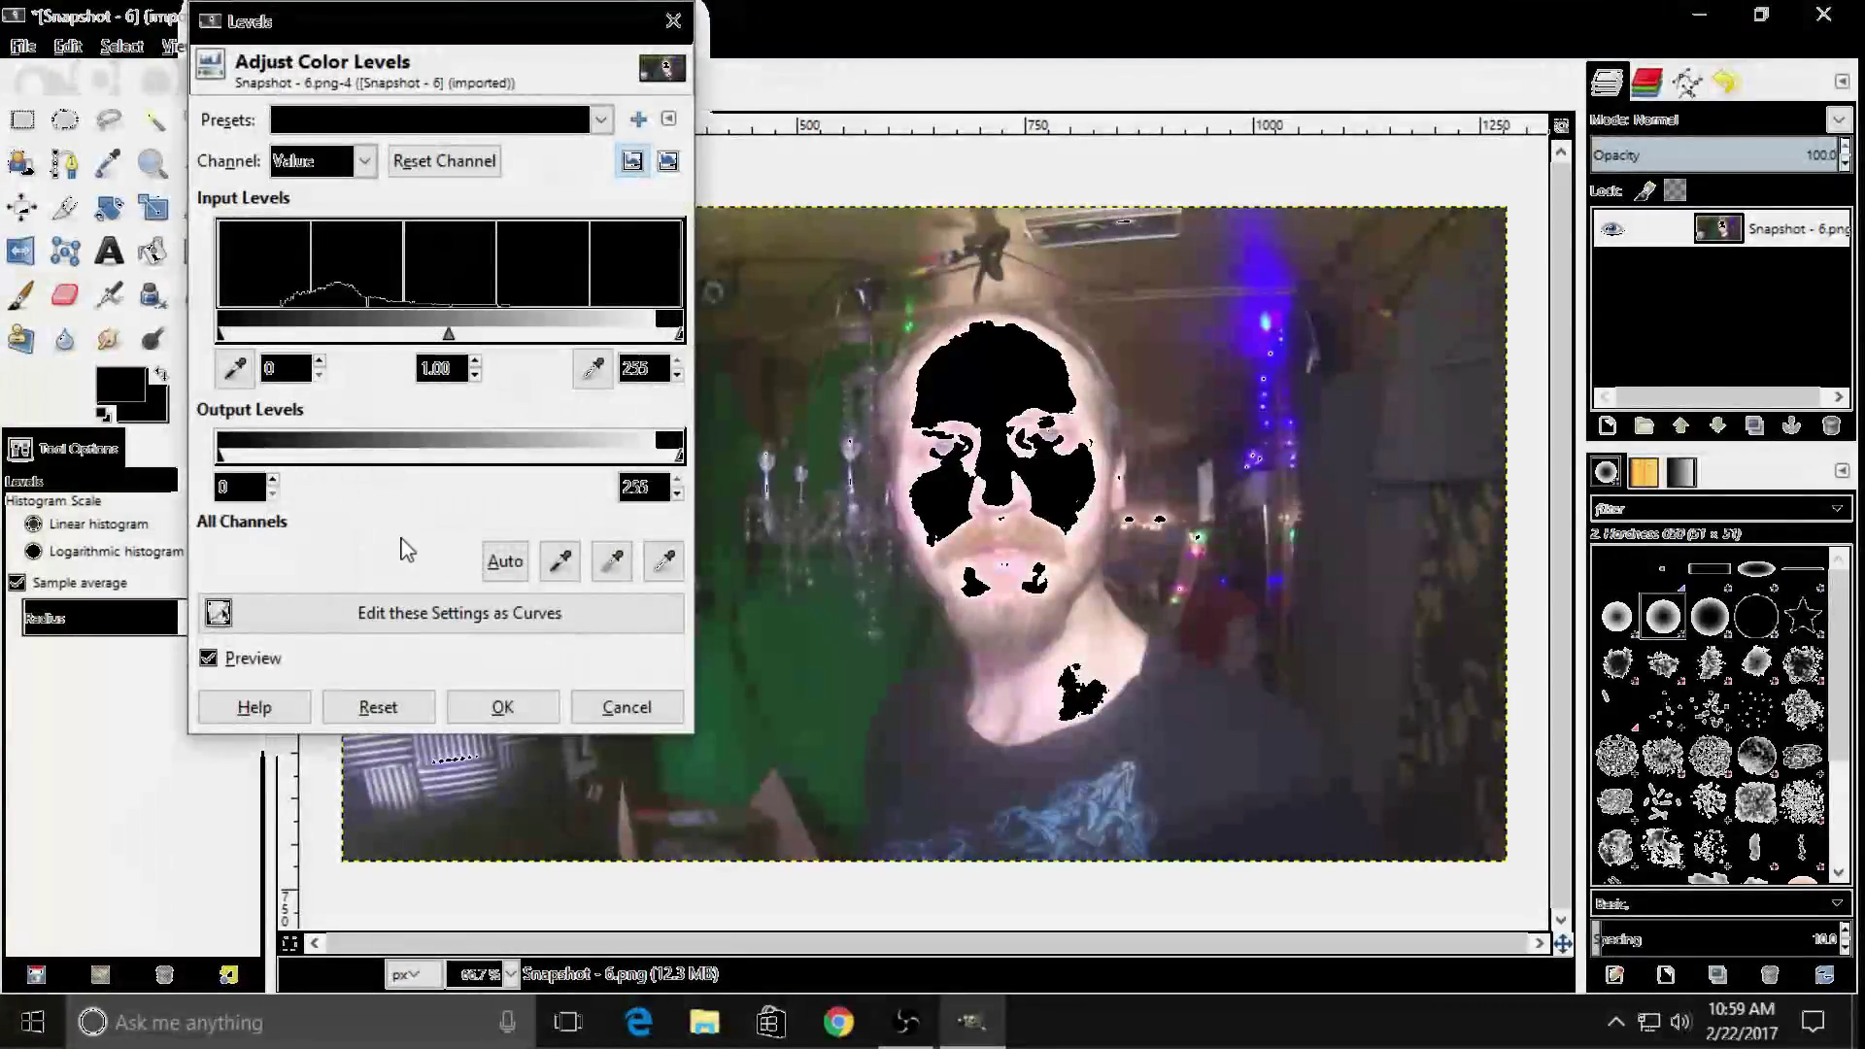
pyautogui.click(582, 705)
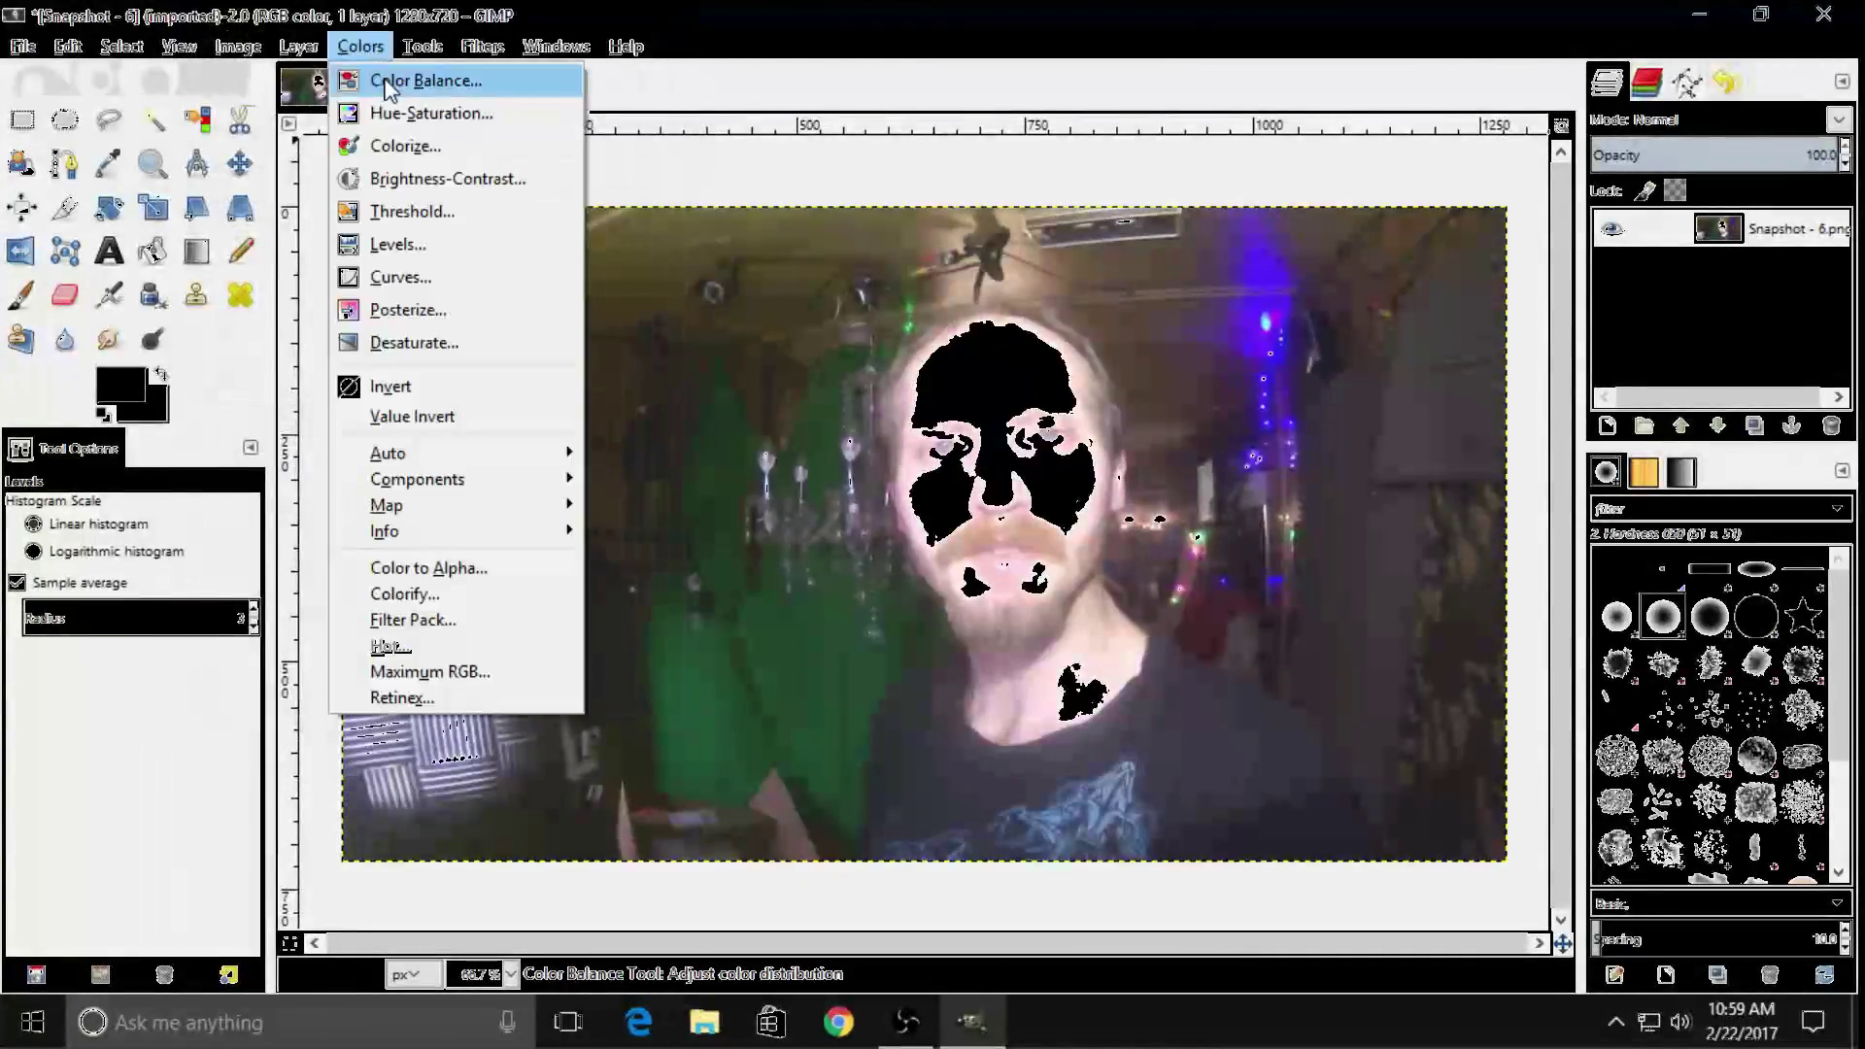
pyautogui.click(423, 84)
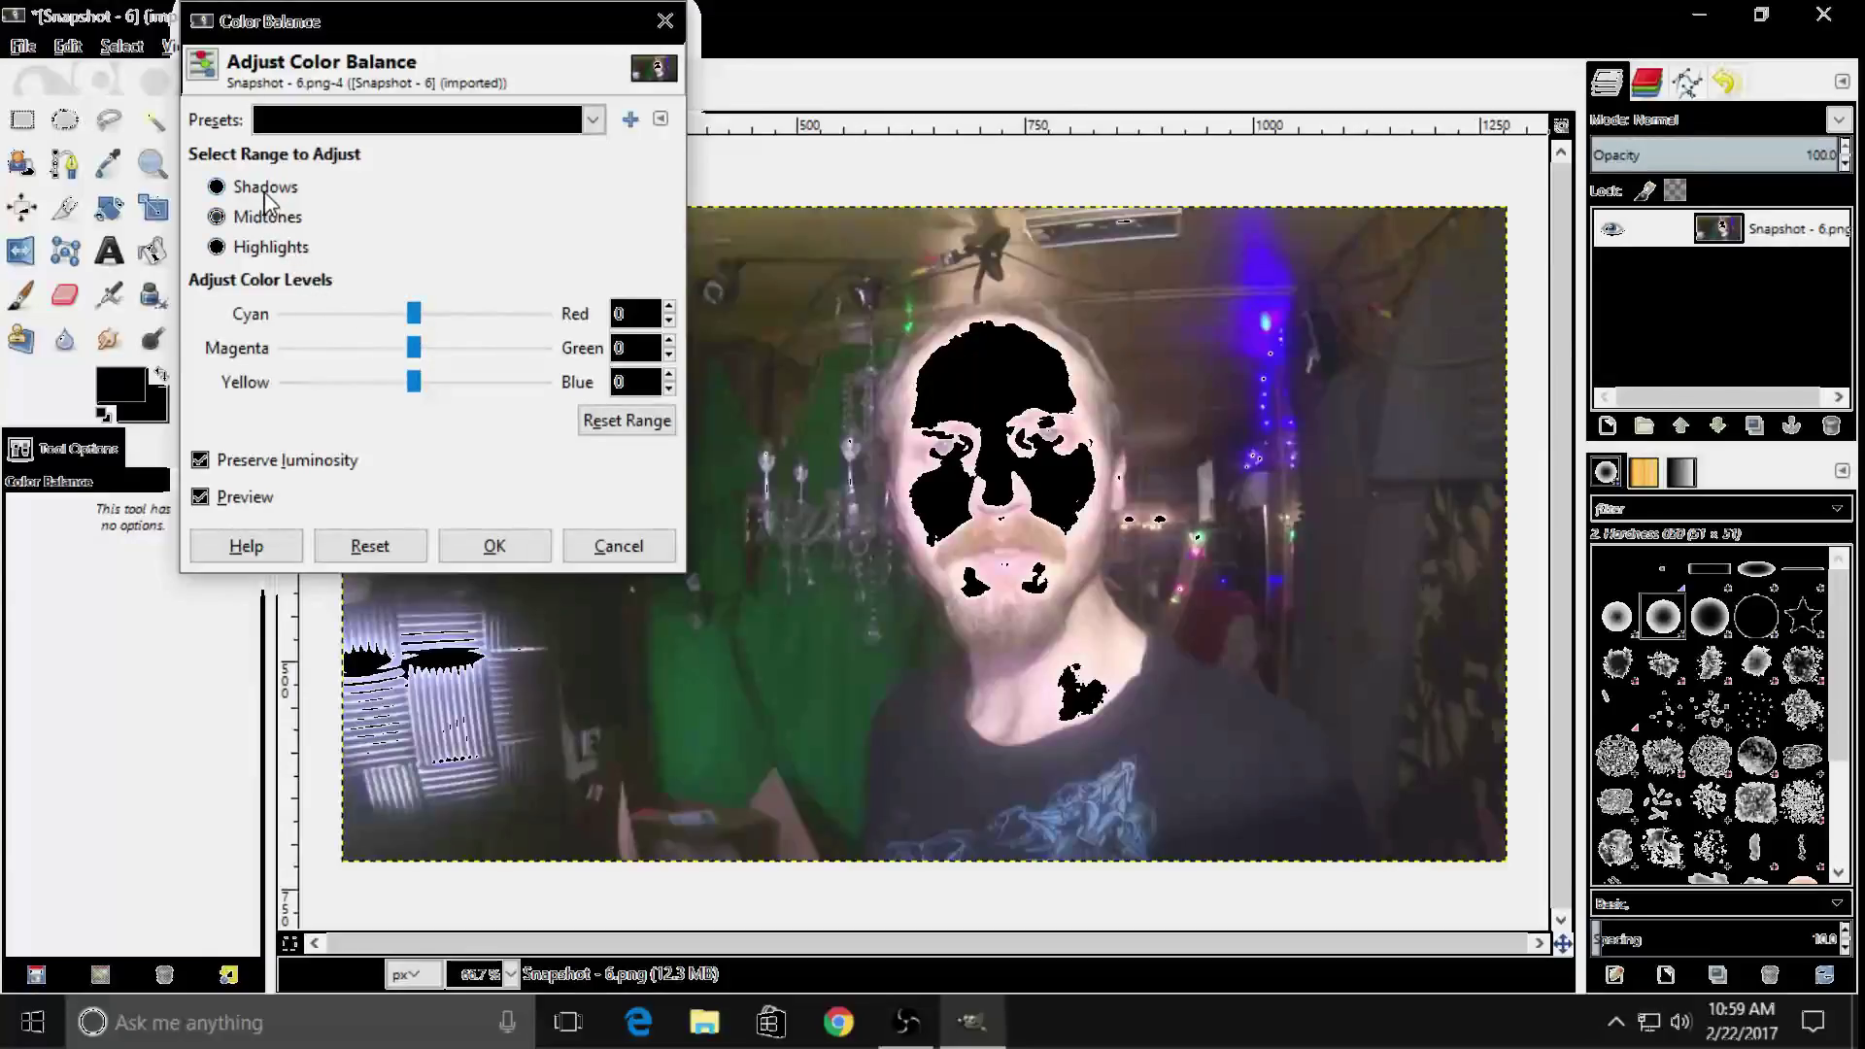
pyautogui.click(272, 249)
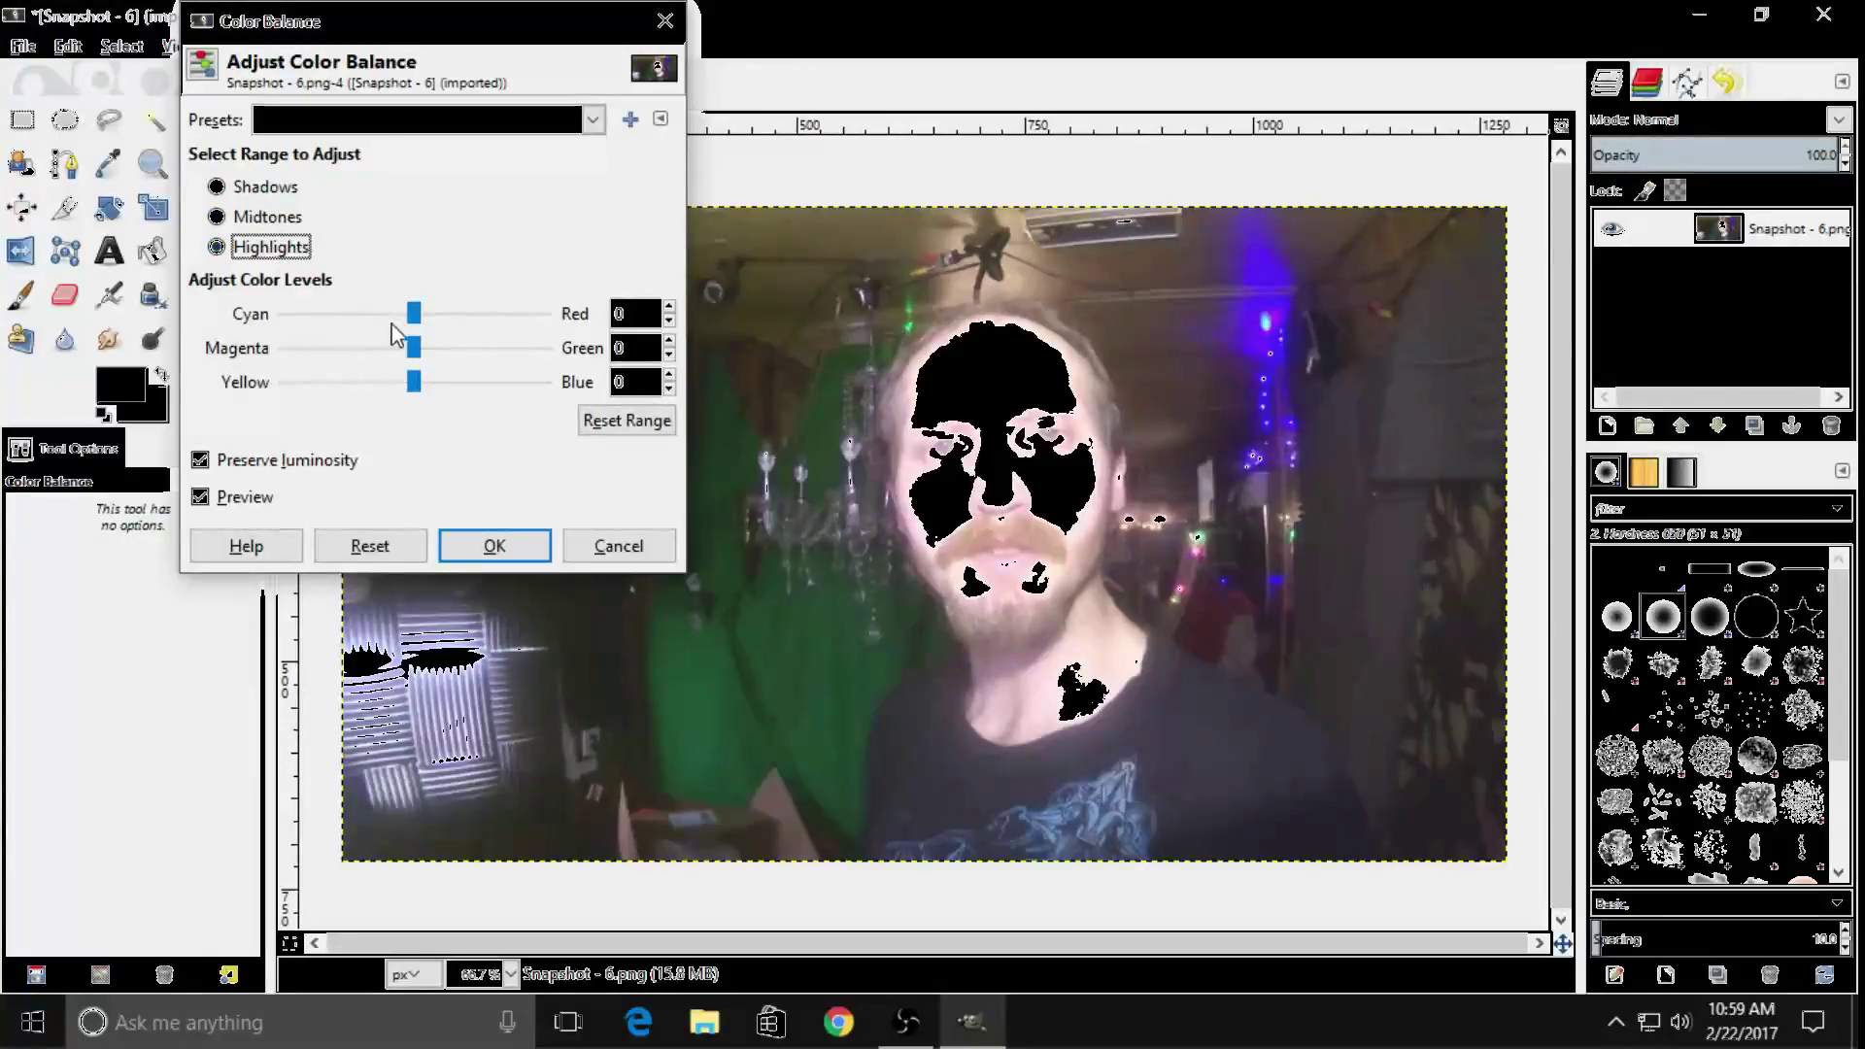
pyautogui.moveTo(417, 325); pyautogui.dragTo(393, 385)
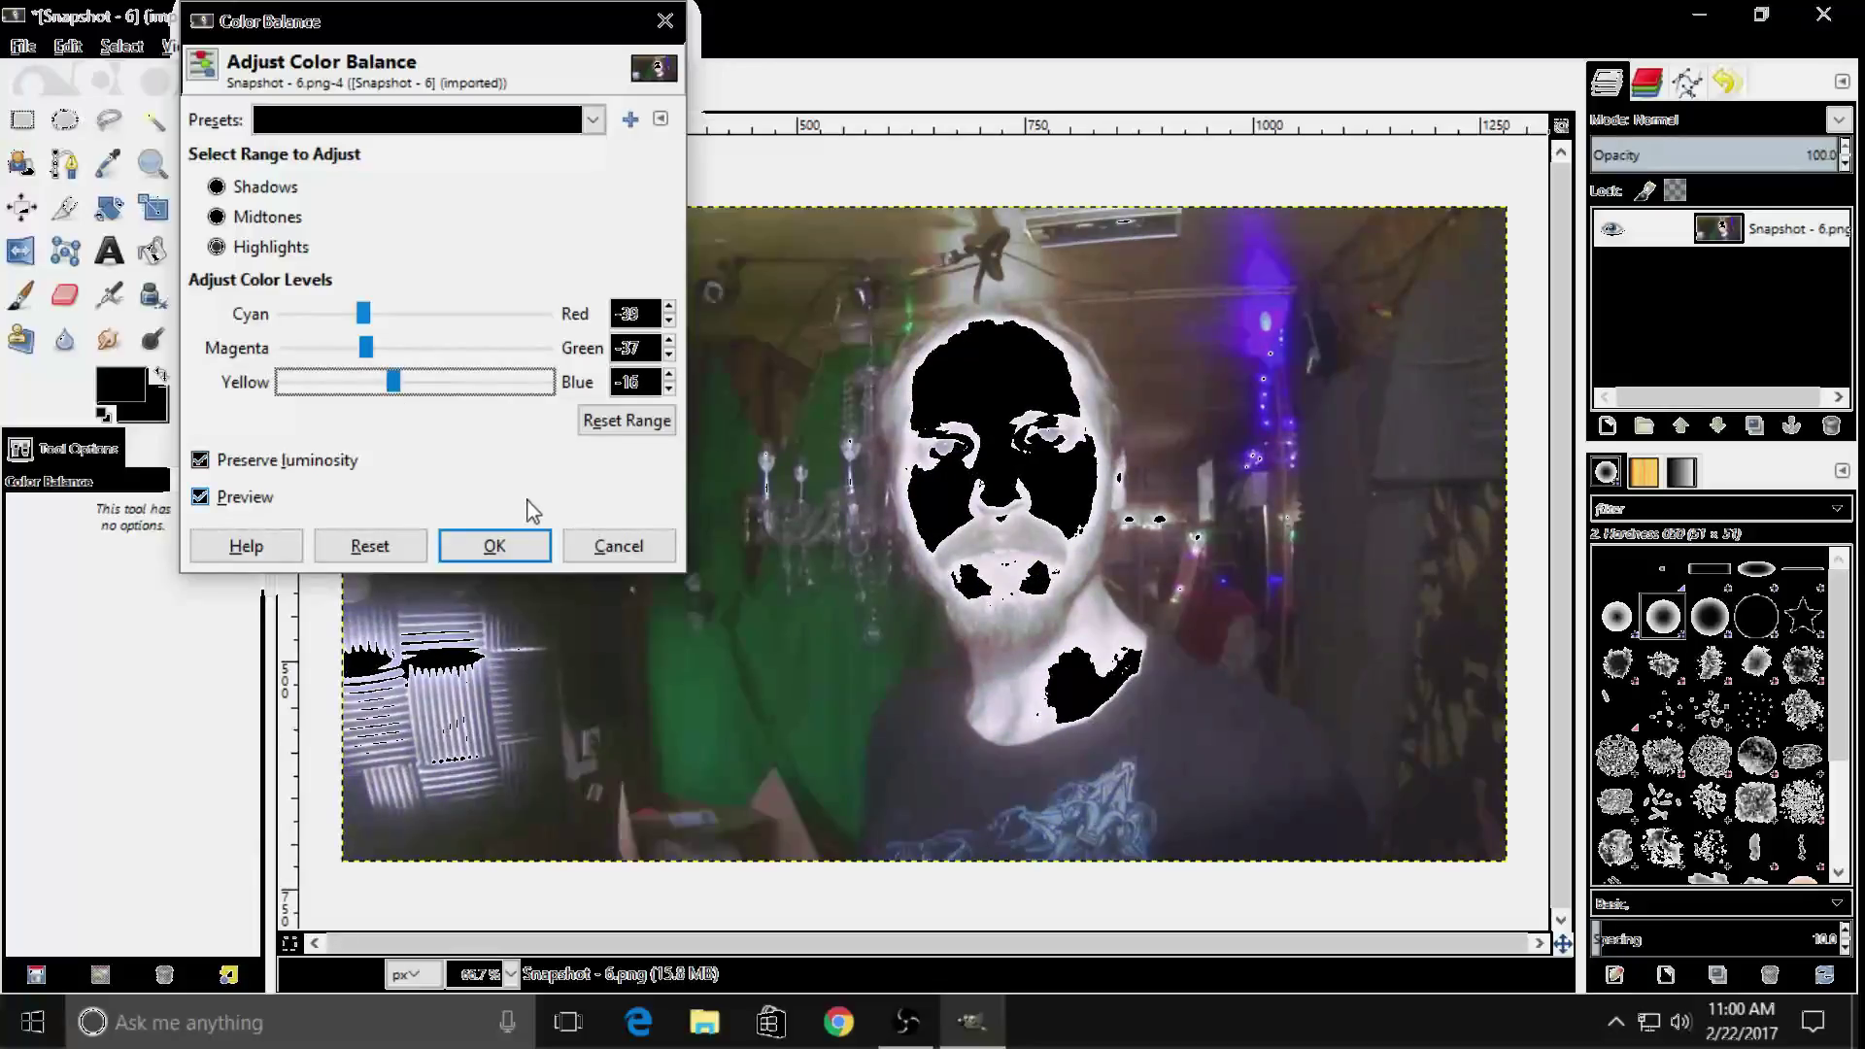
pyautogui.click(624, 549)
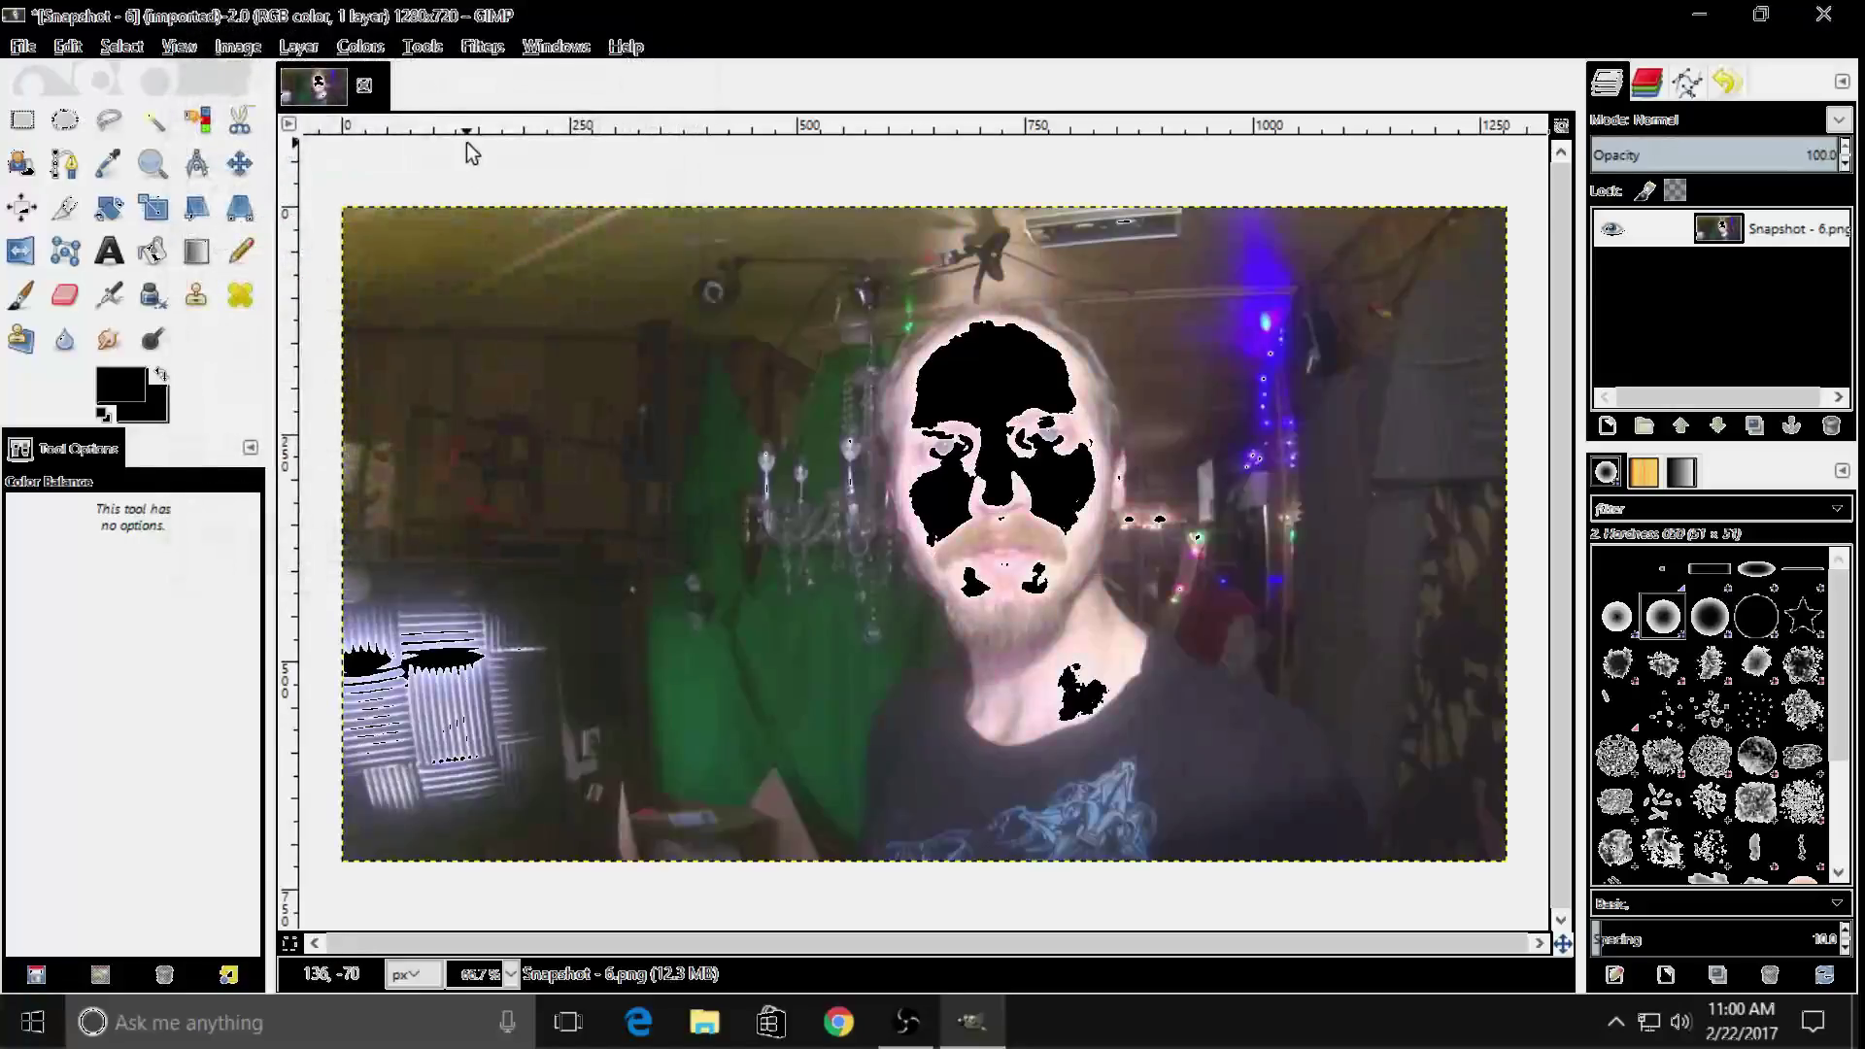
# Adjust the snapshot with Hue-Saturation, setting hue to 15, lightness to -18 and saturation to -47
pyautogui.click(375, 50)
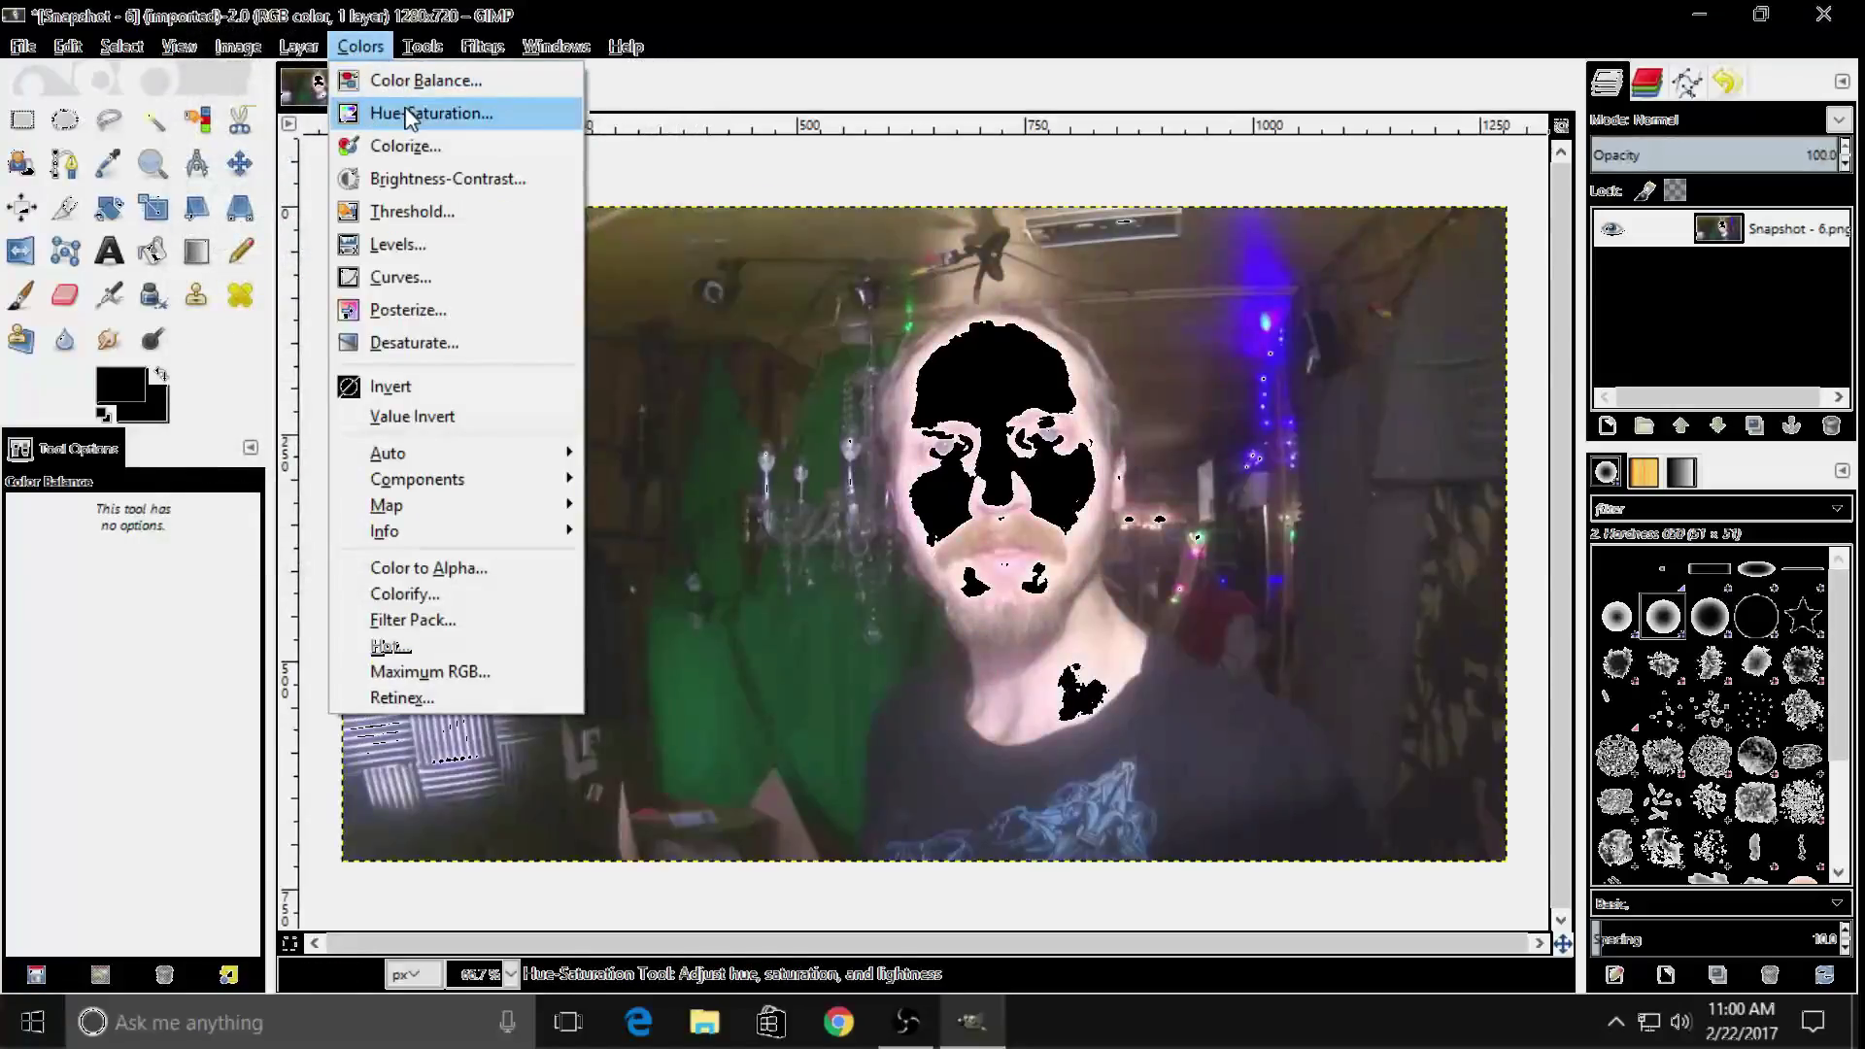
pyautogui.click(442, 112)
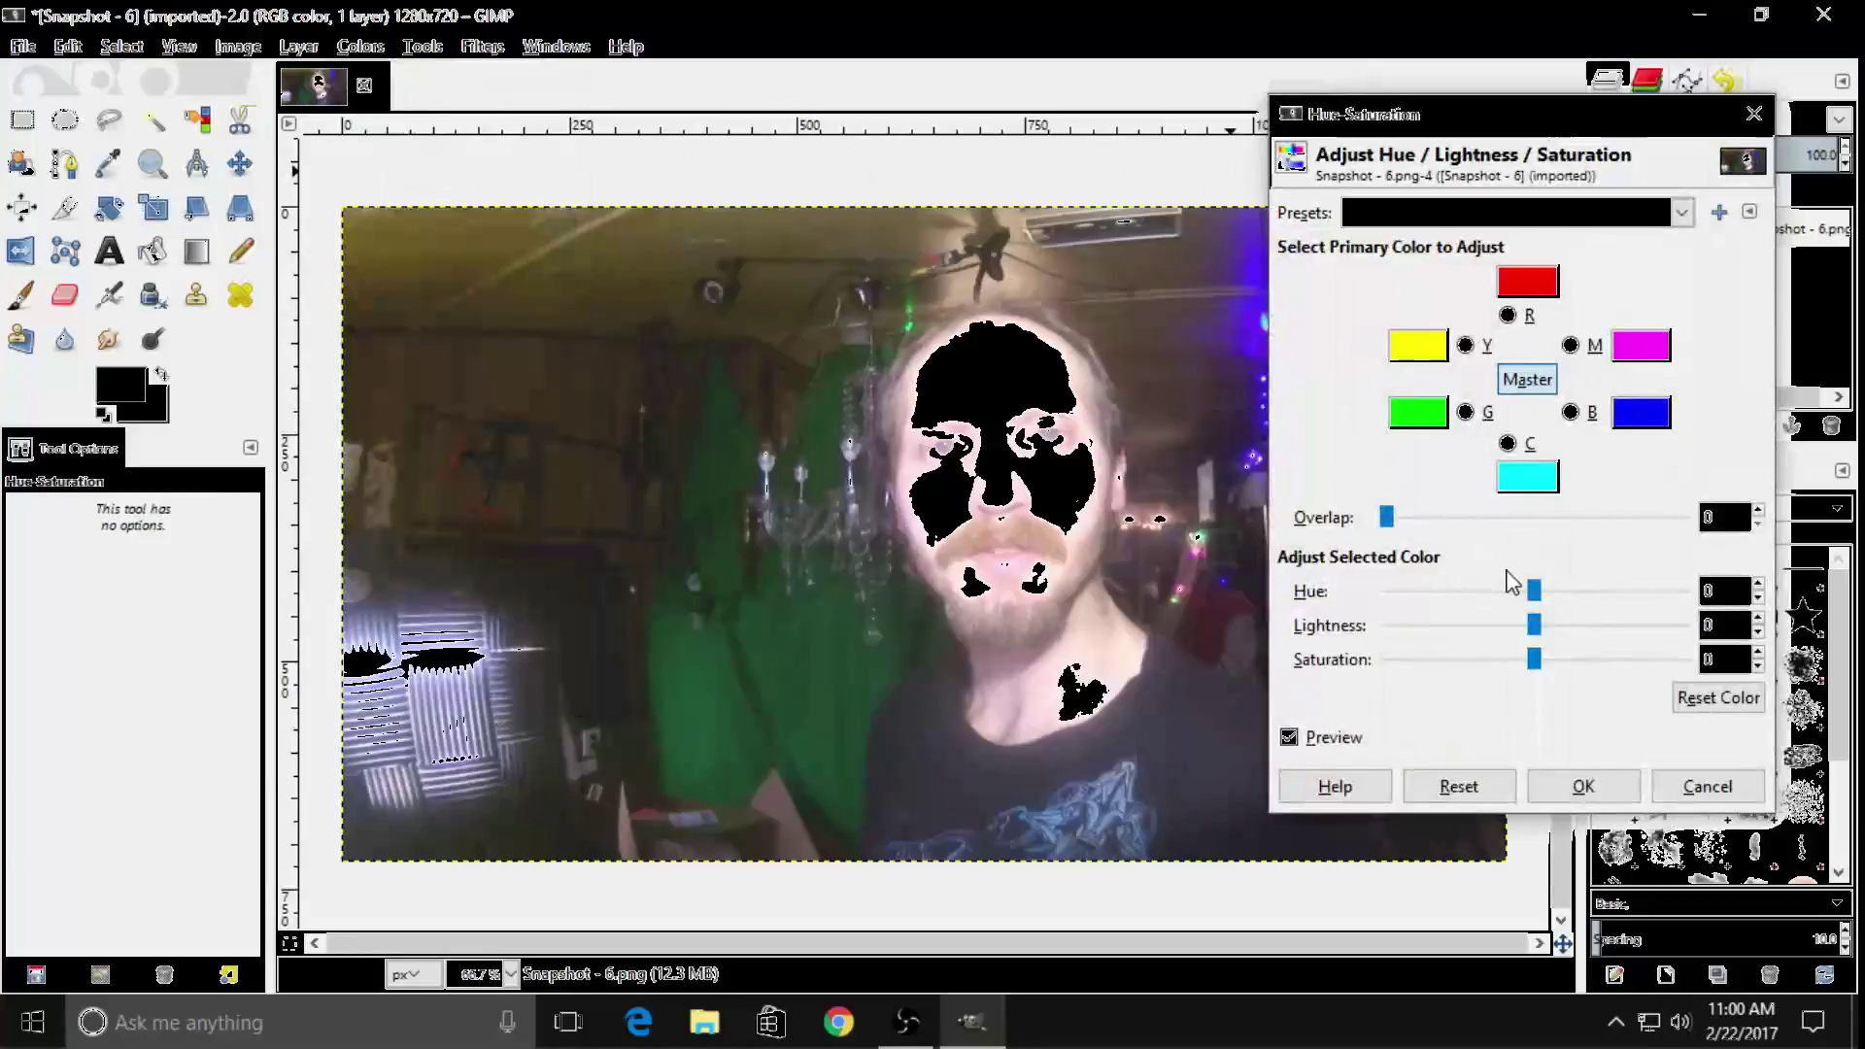
pyautogui.moveTo(1533, 592); pyautogui.dragTo(1501, 696)
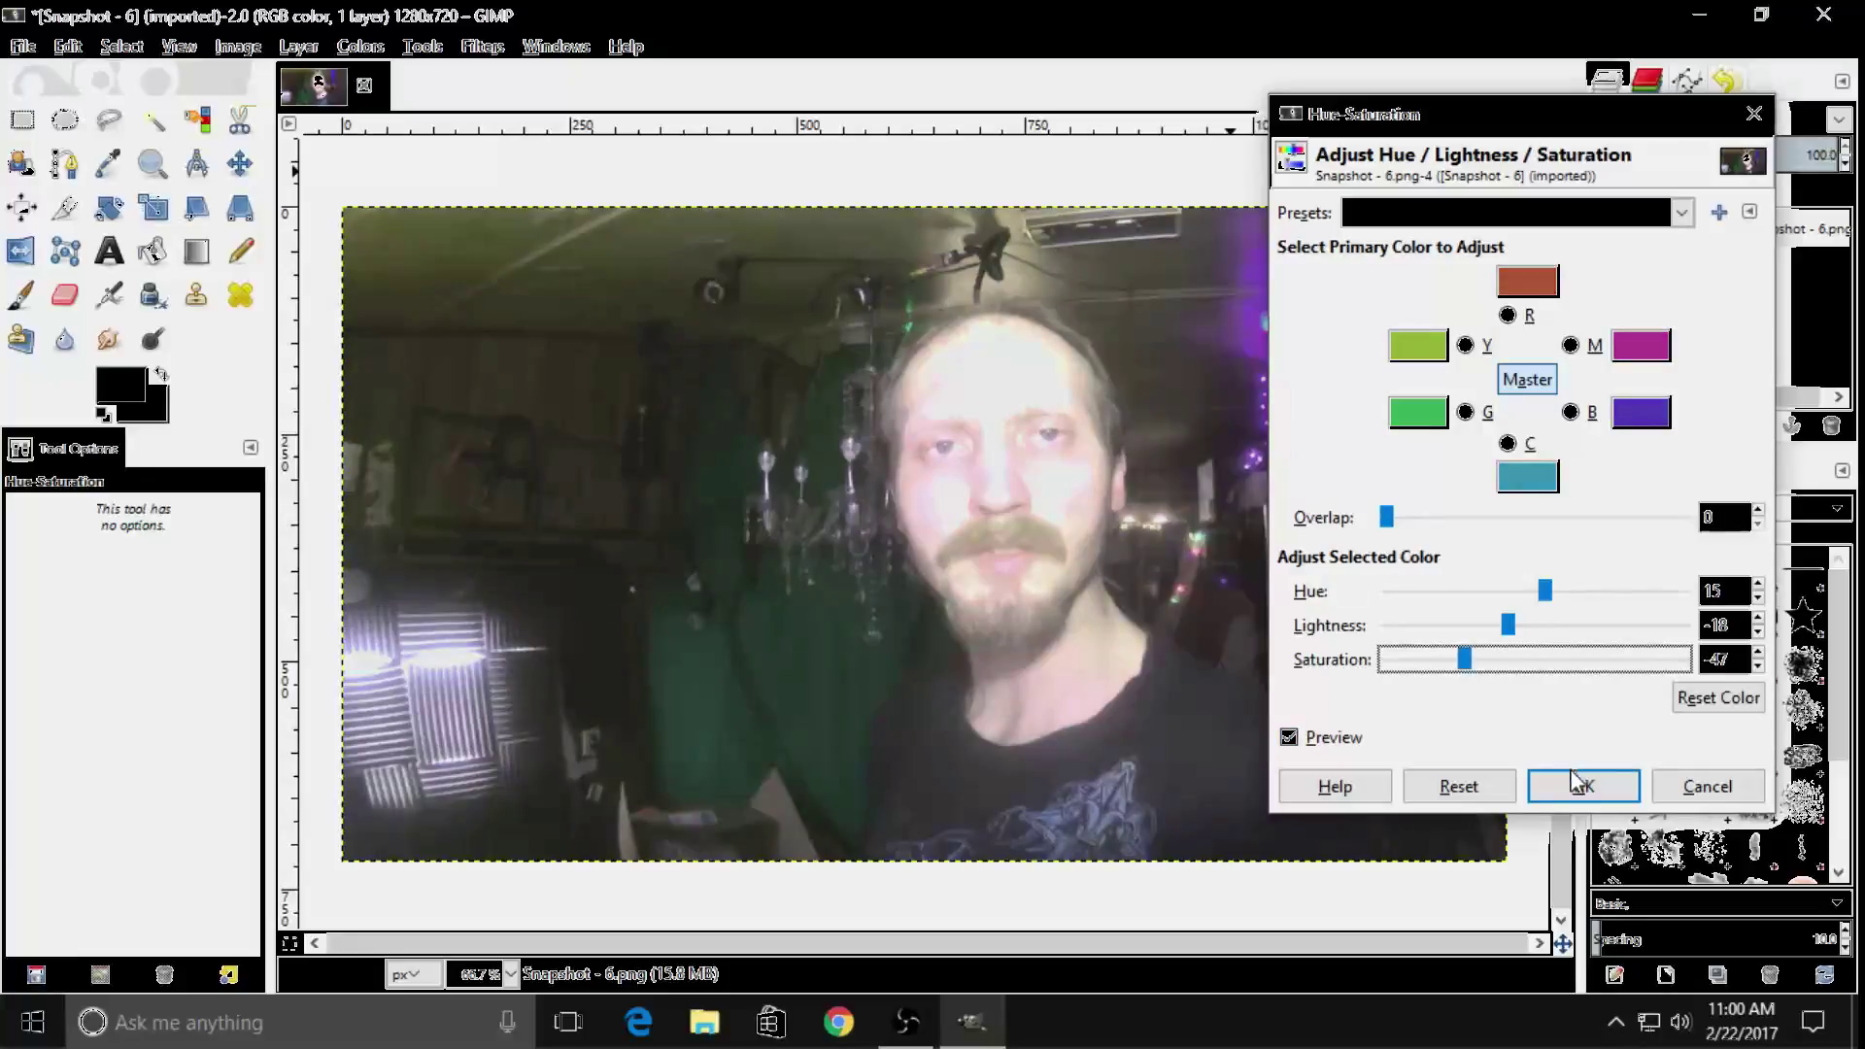
pyautogui.click(1575, 780)
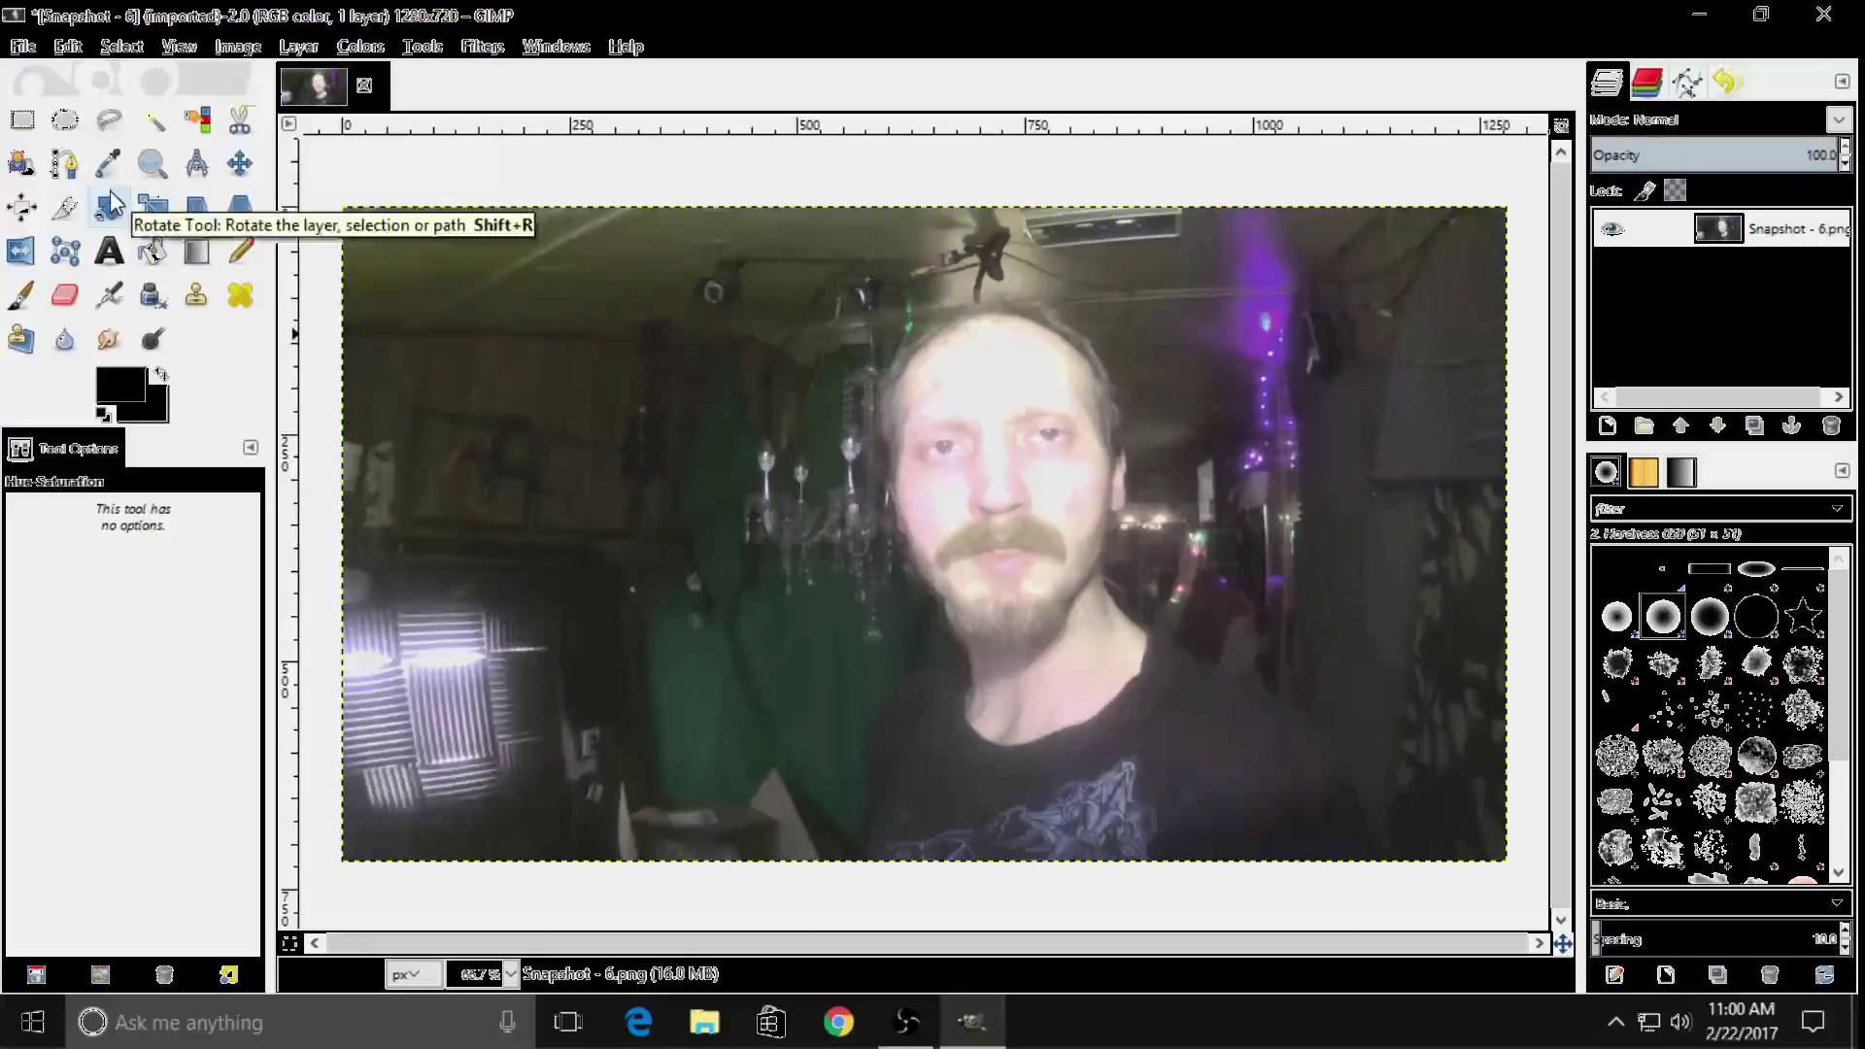
# Switch to Chrome, go to the bookmarked Cool Text site and open its Fun logo style
pyautogui.click(839, 1028)
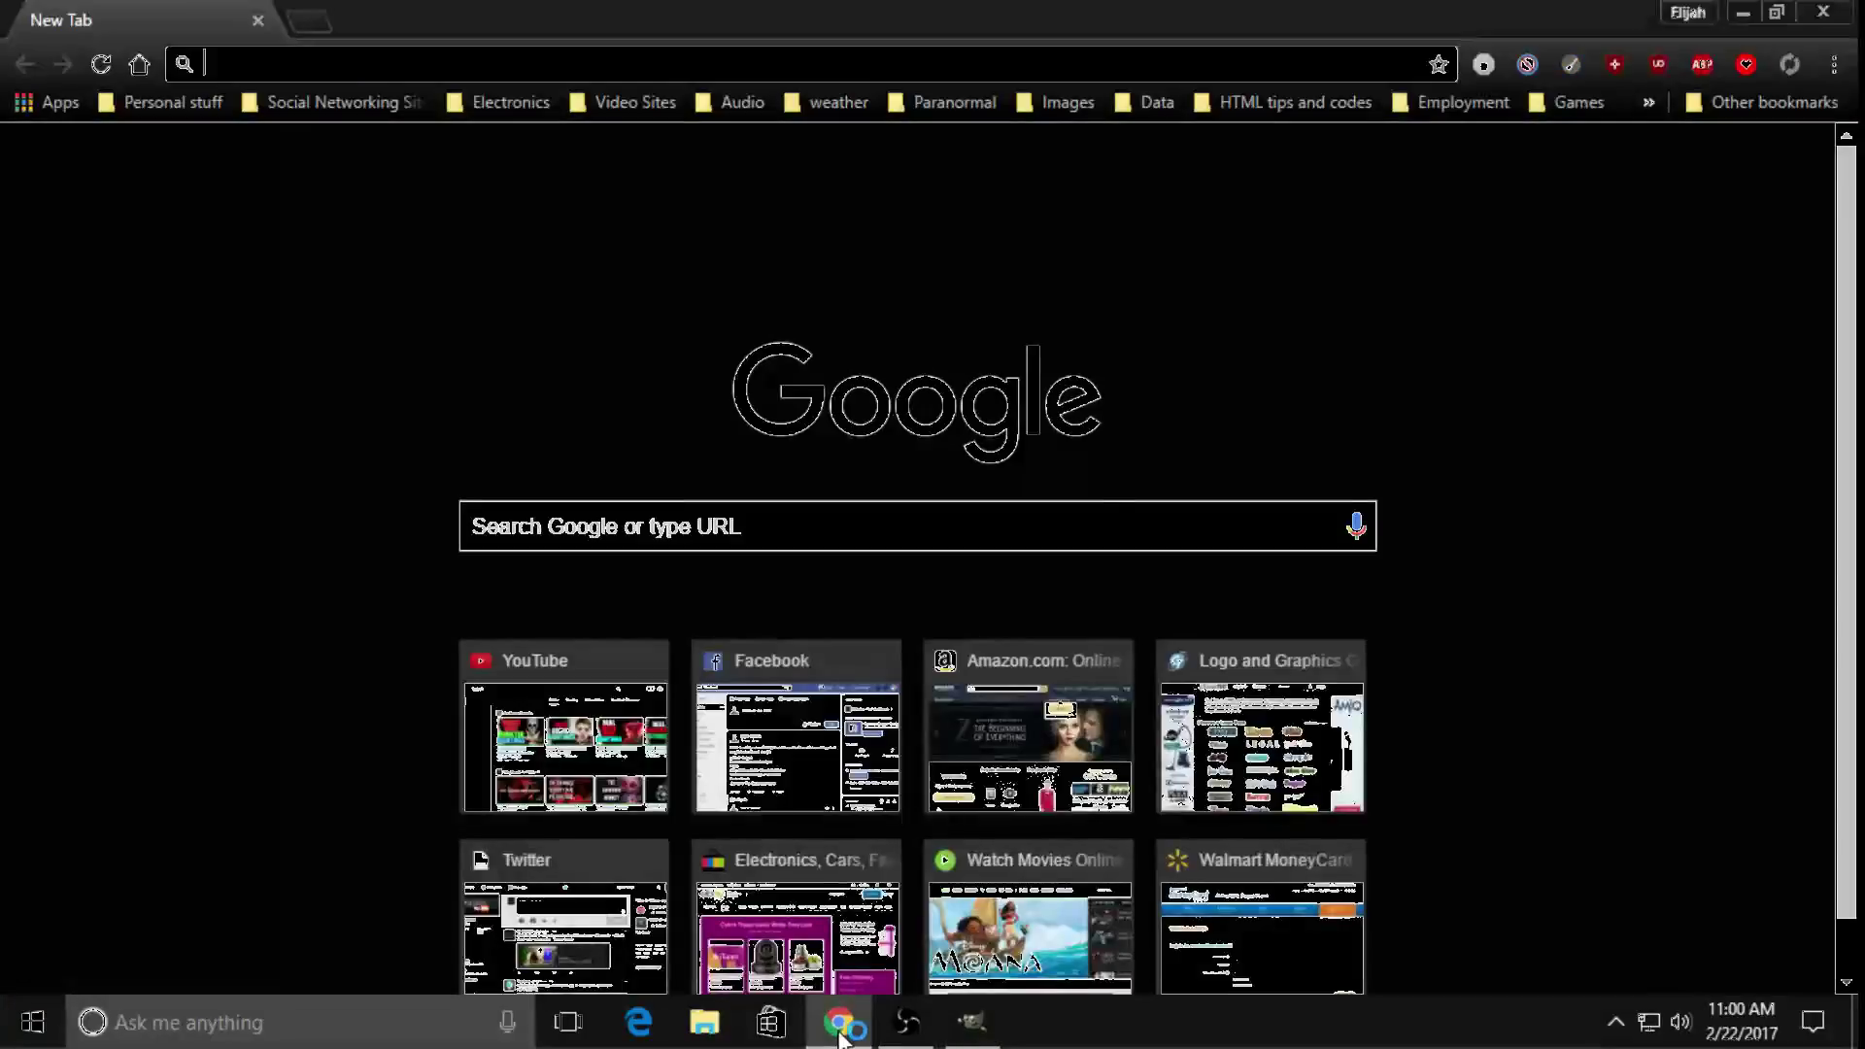
pyautogui.click(1065, 103)
pyautogui.click(1074, 174)
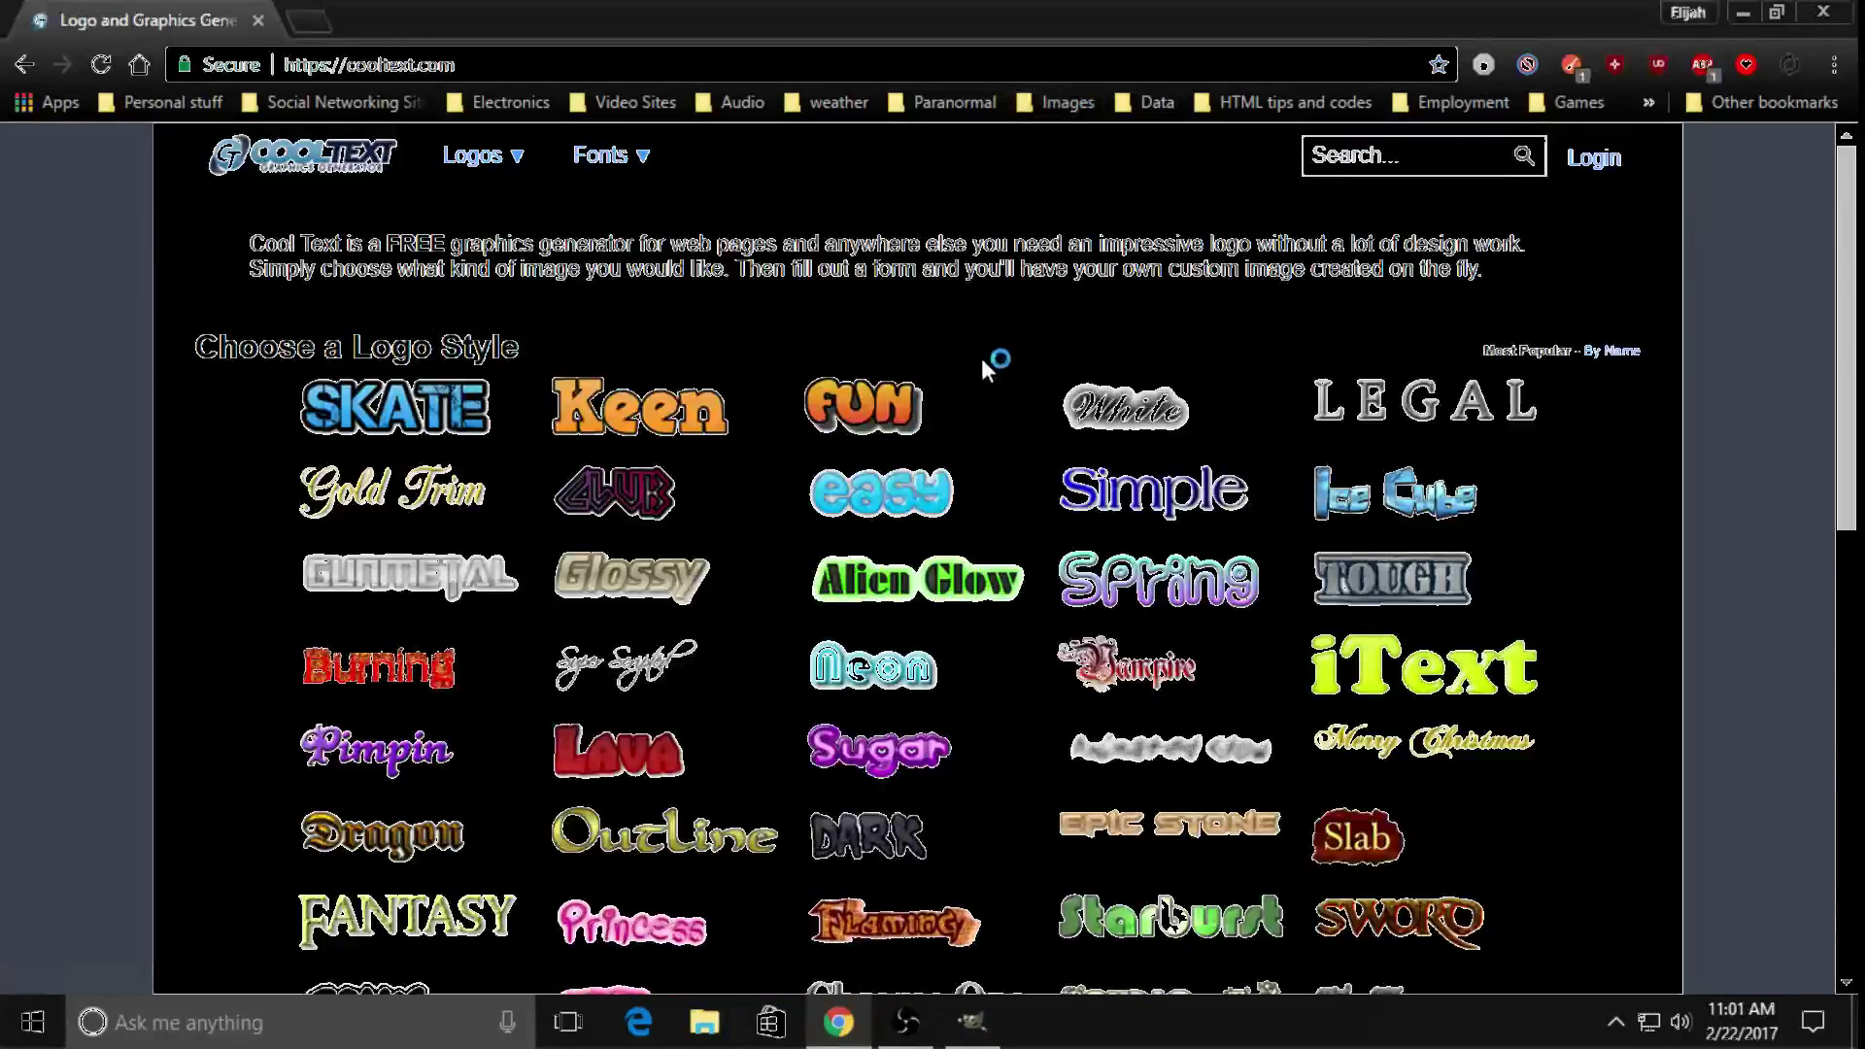
pyautogui.click(863, 427)
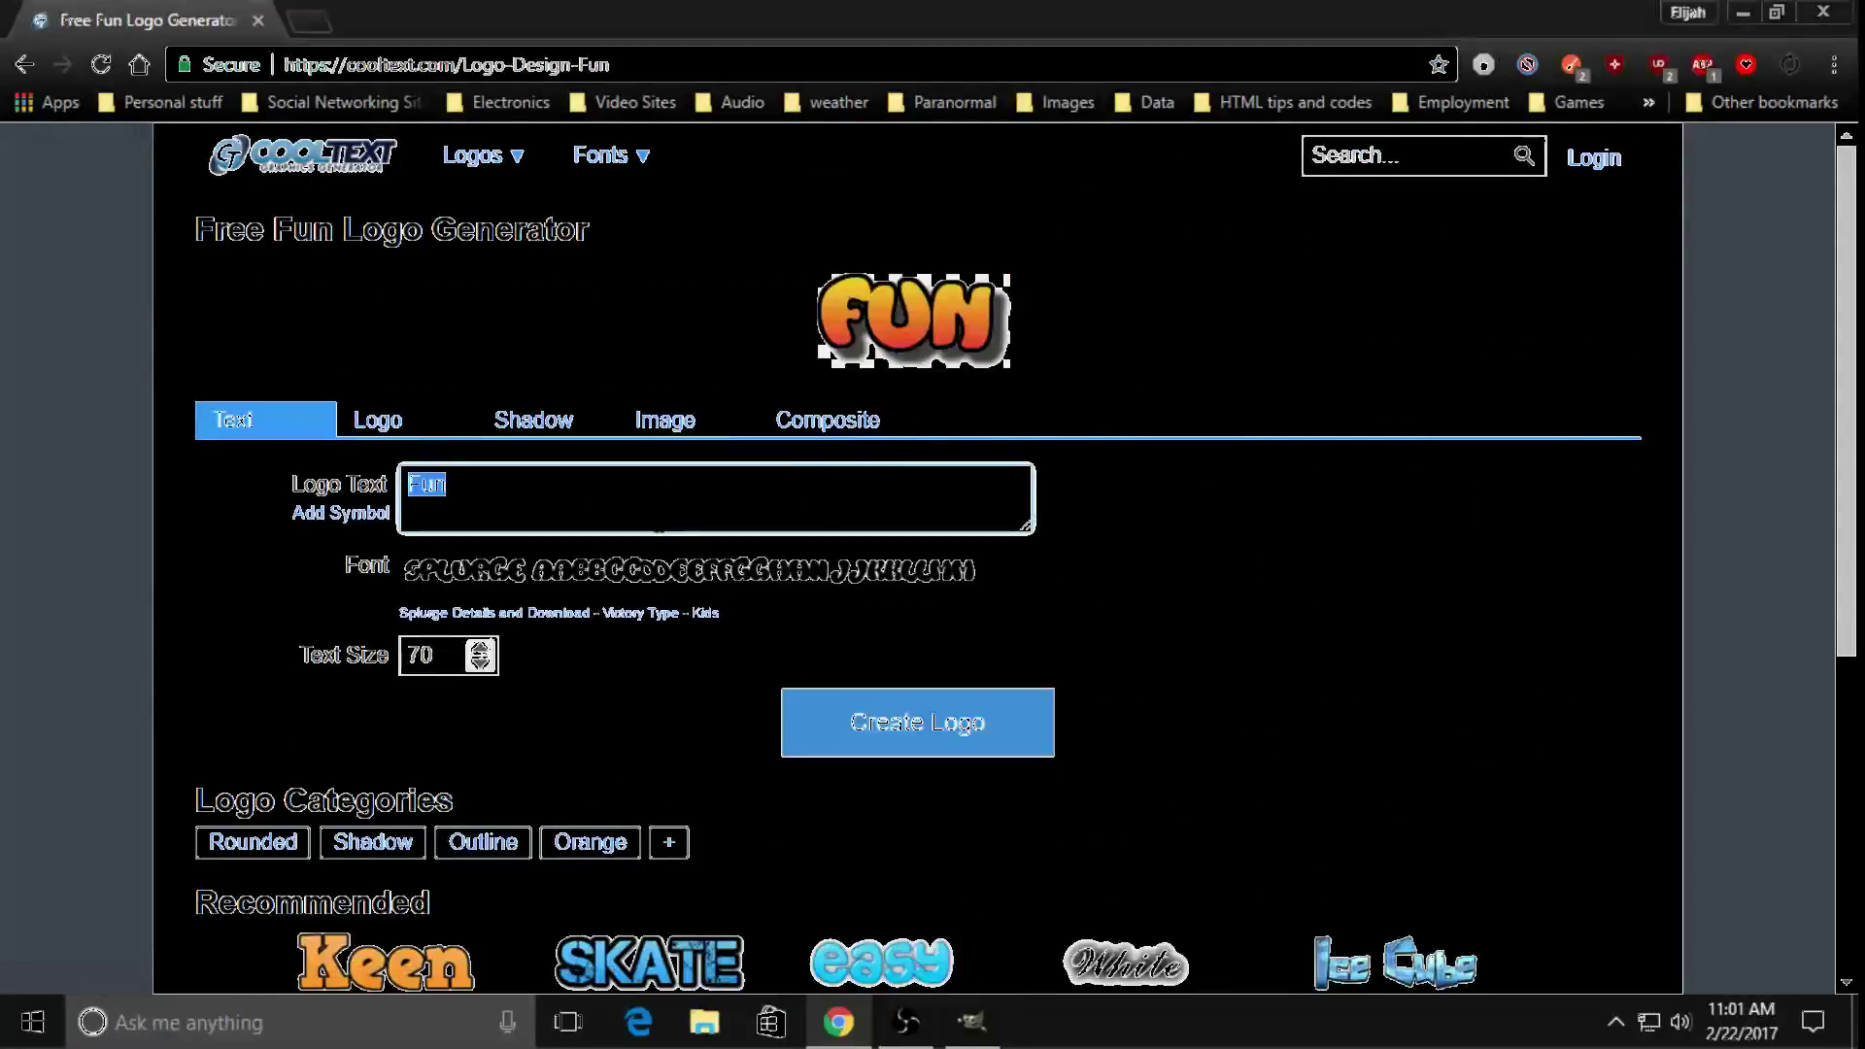
# Set the logo text to Video Tutorial and choose the Metal Lord font from the Gothic font category
pyautogui.press('BackSpace')
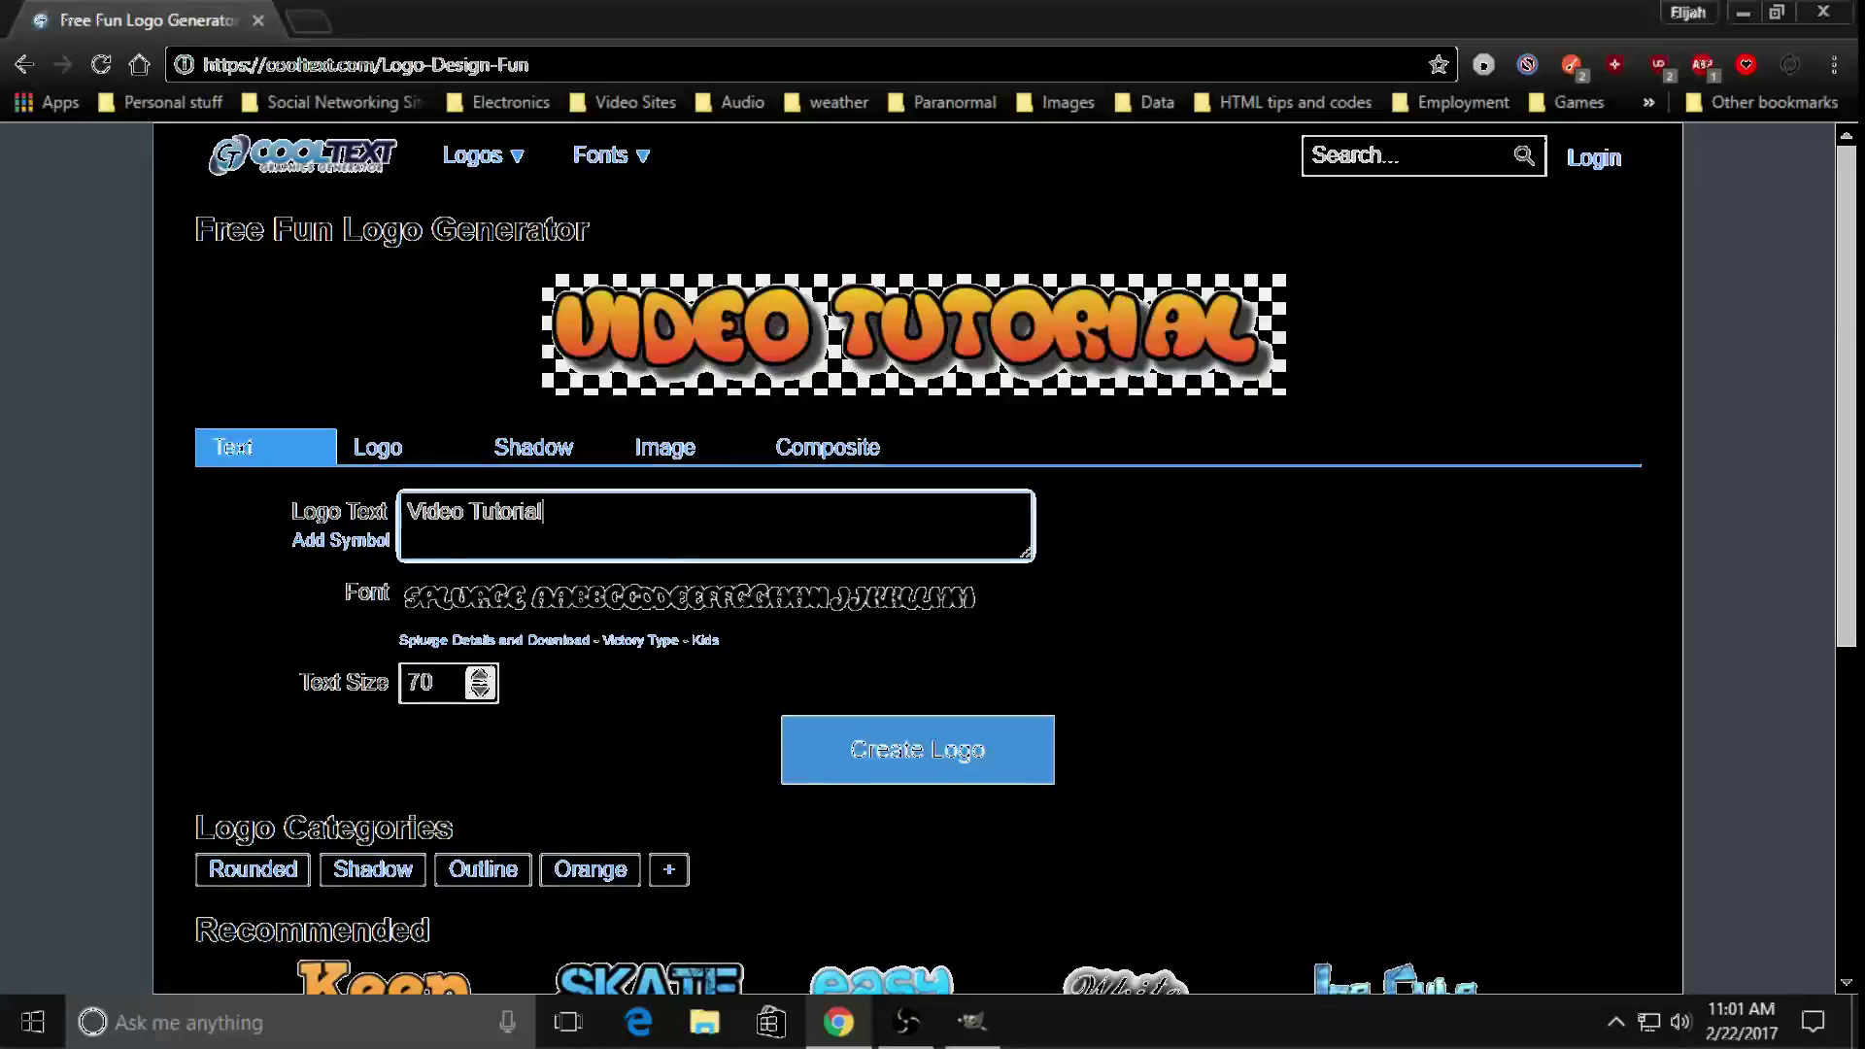
pyautogui.click(661, 597)
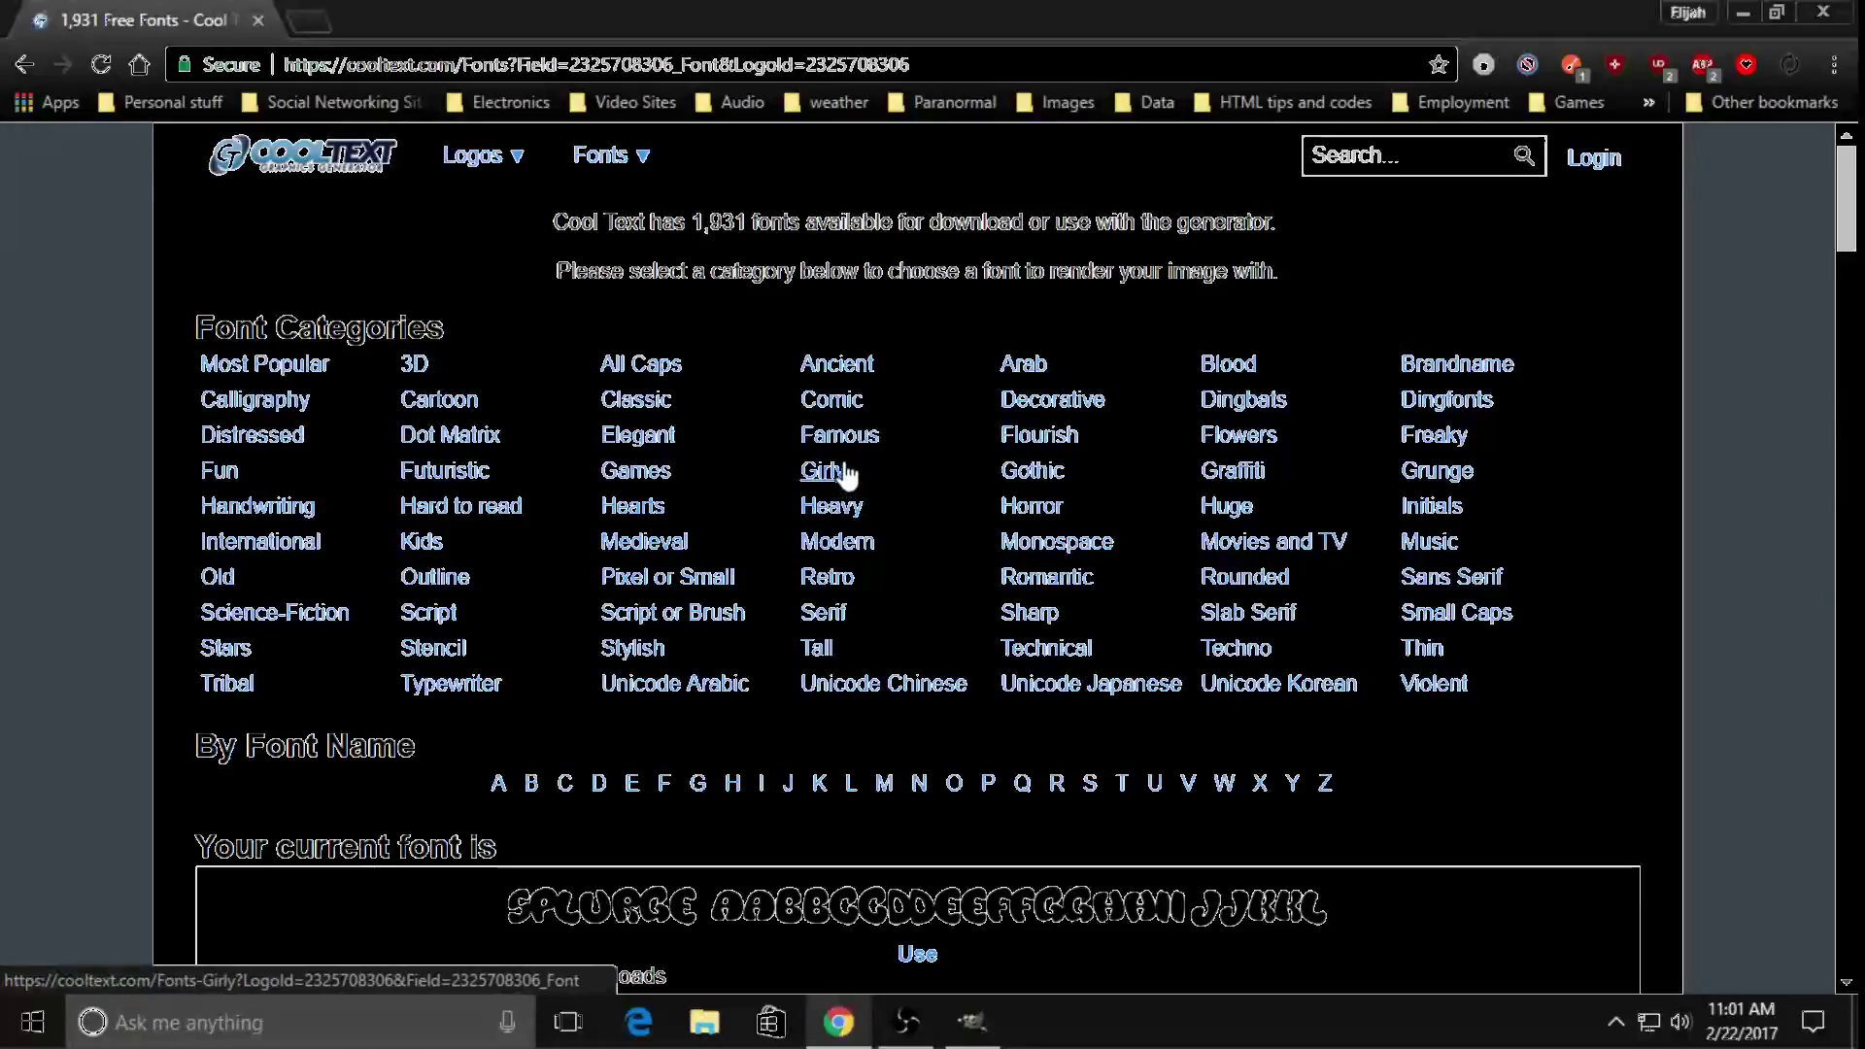
pyautogui.click(1017, 470)
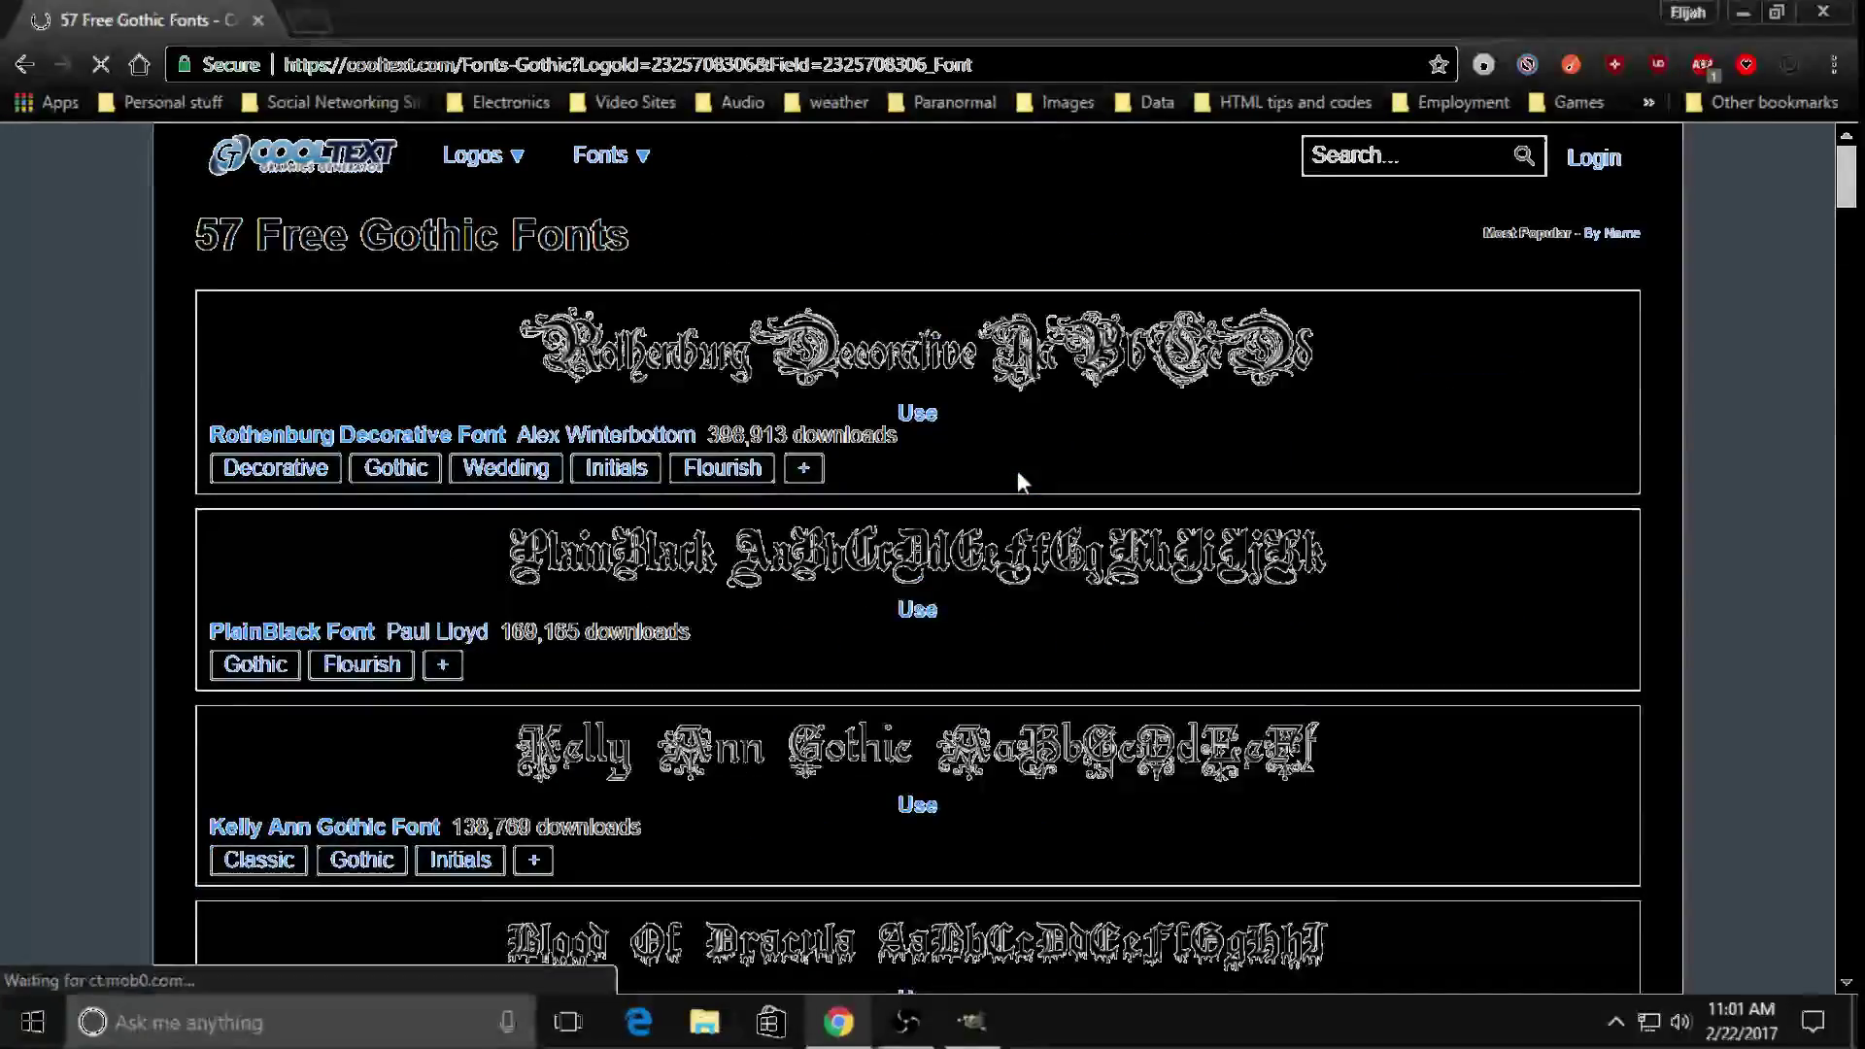
pyautogui.scroll(-7, 791, 724)
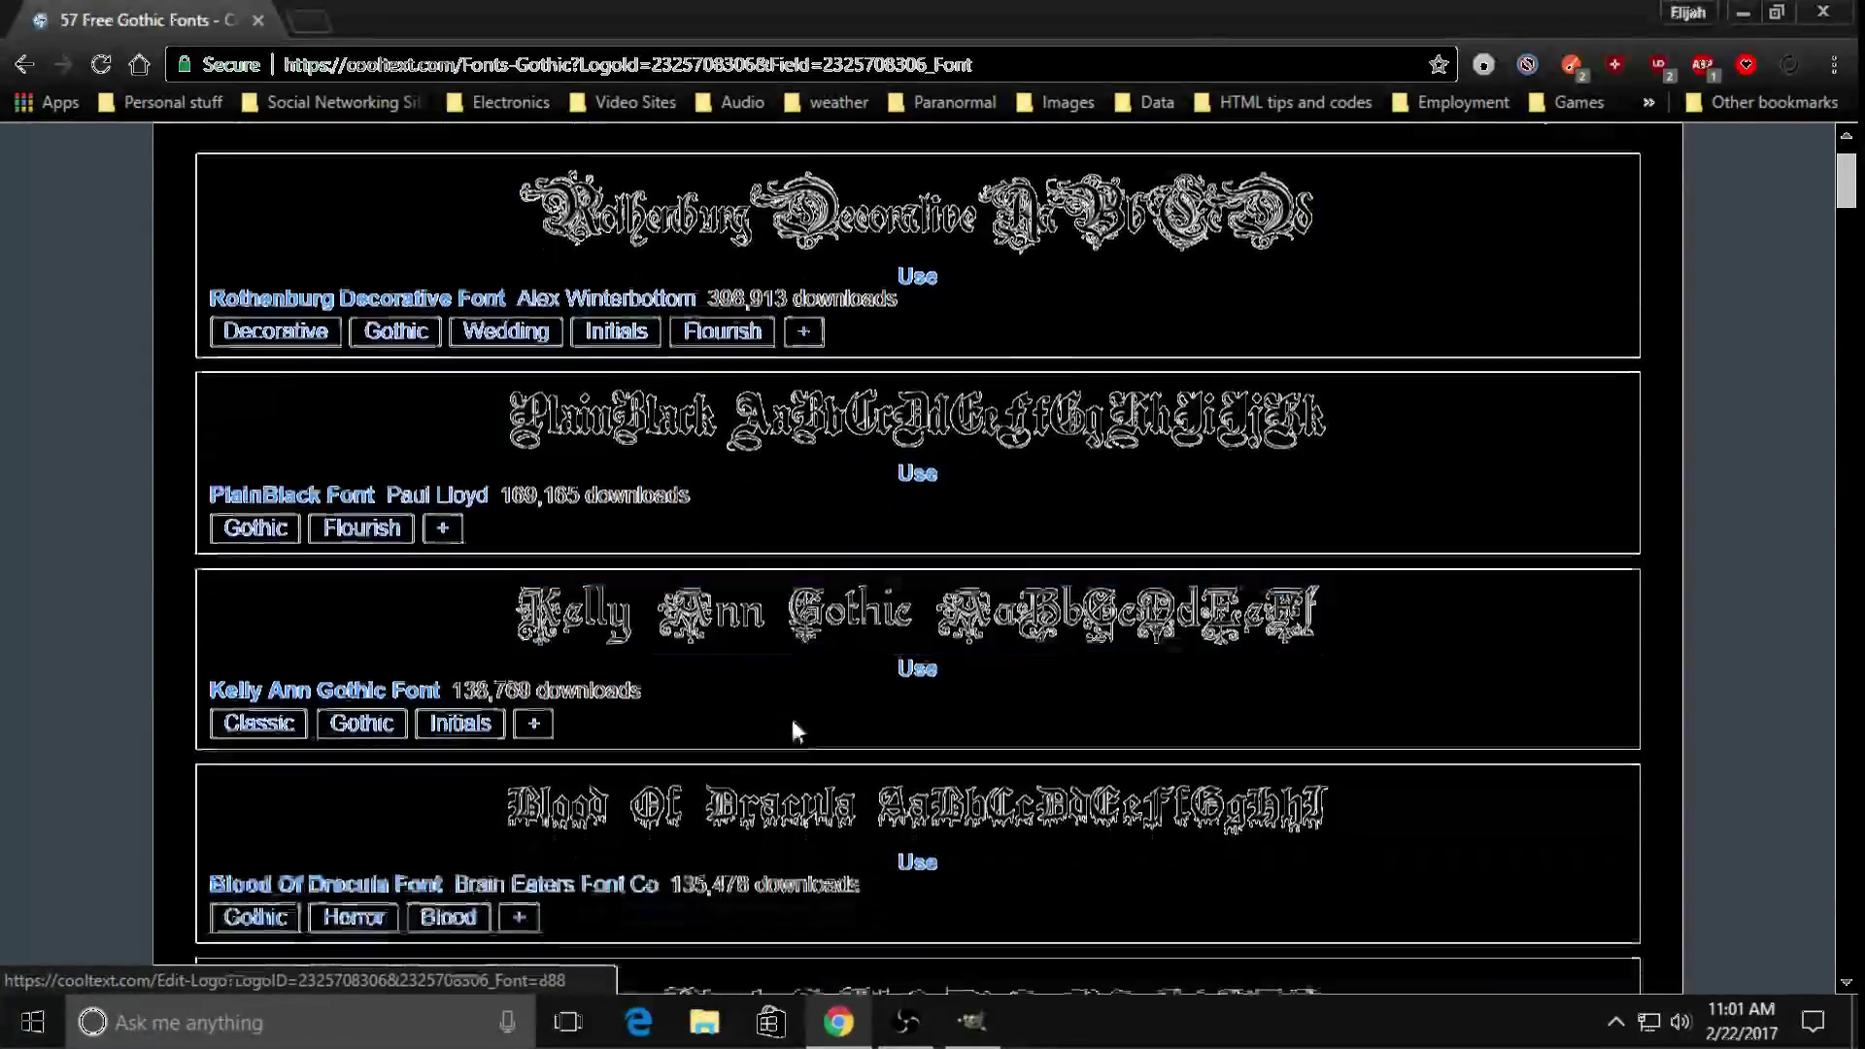
pyautogui.scroll(-4, 793, 731)
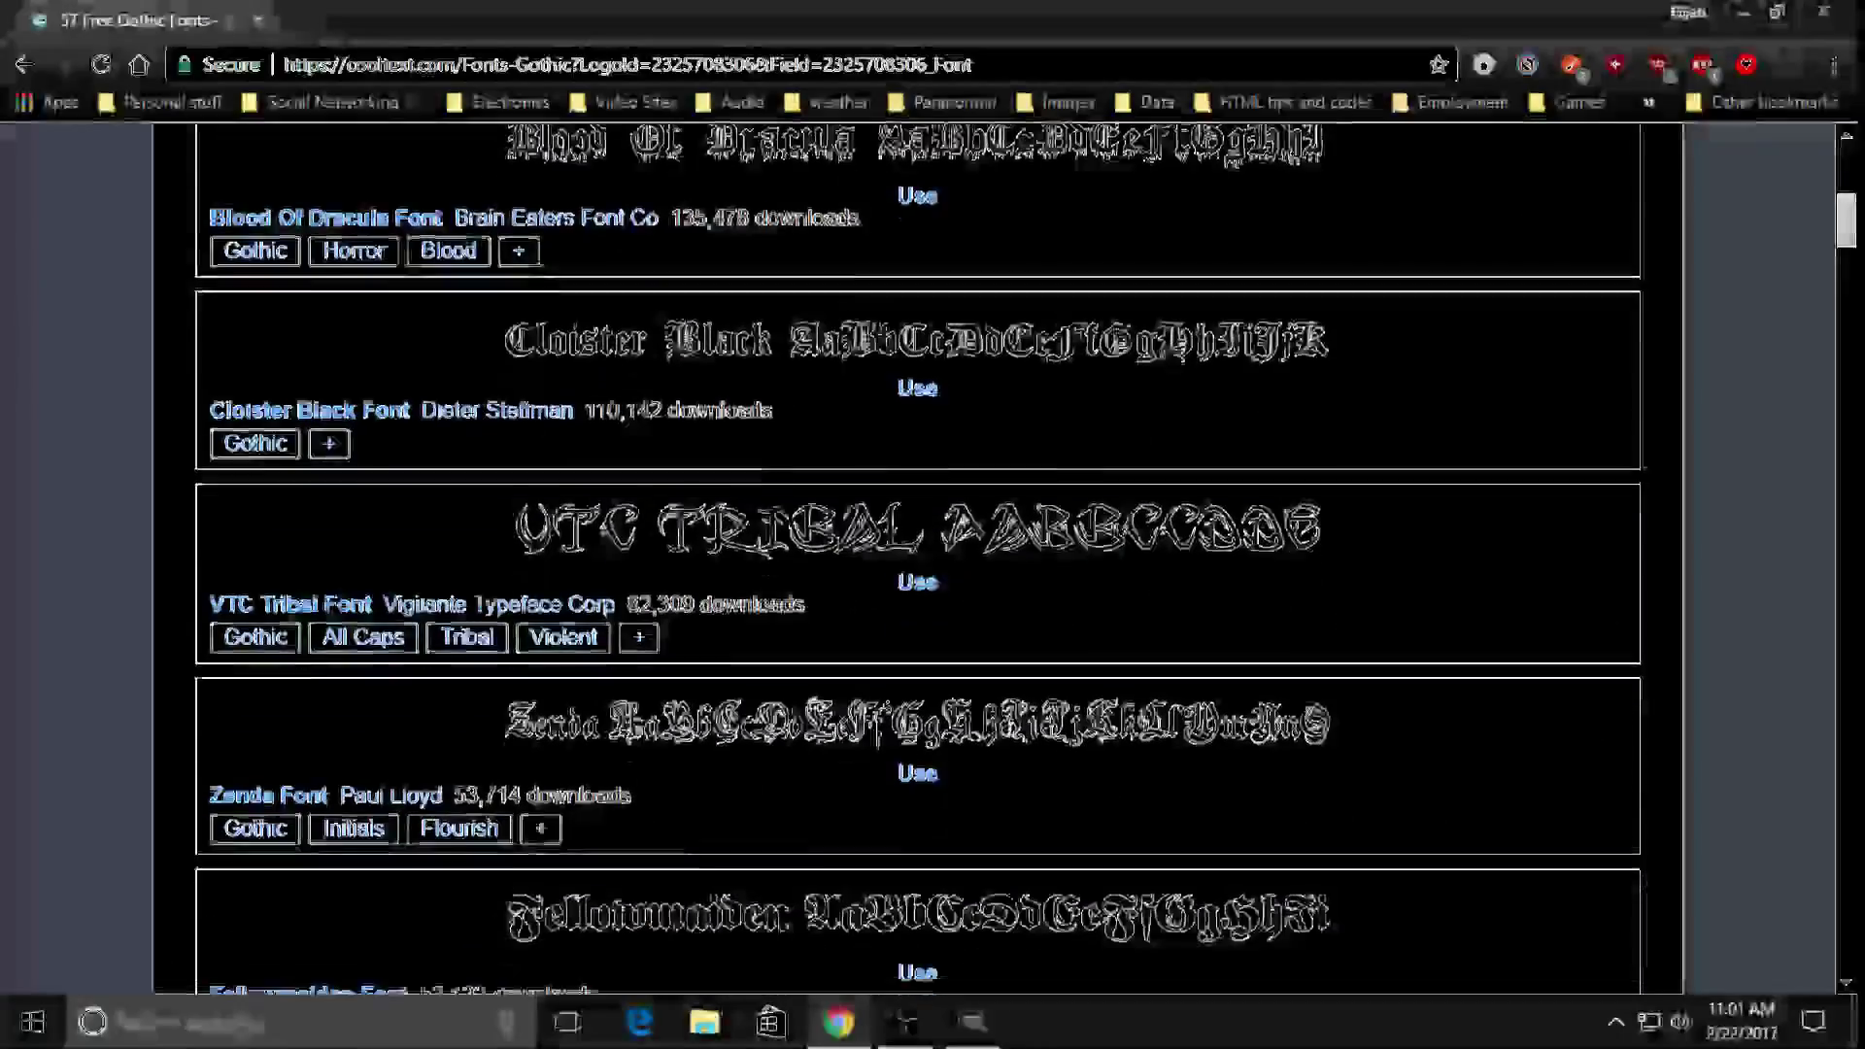
pyautogui.scroll(-7, 794, 730)
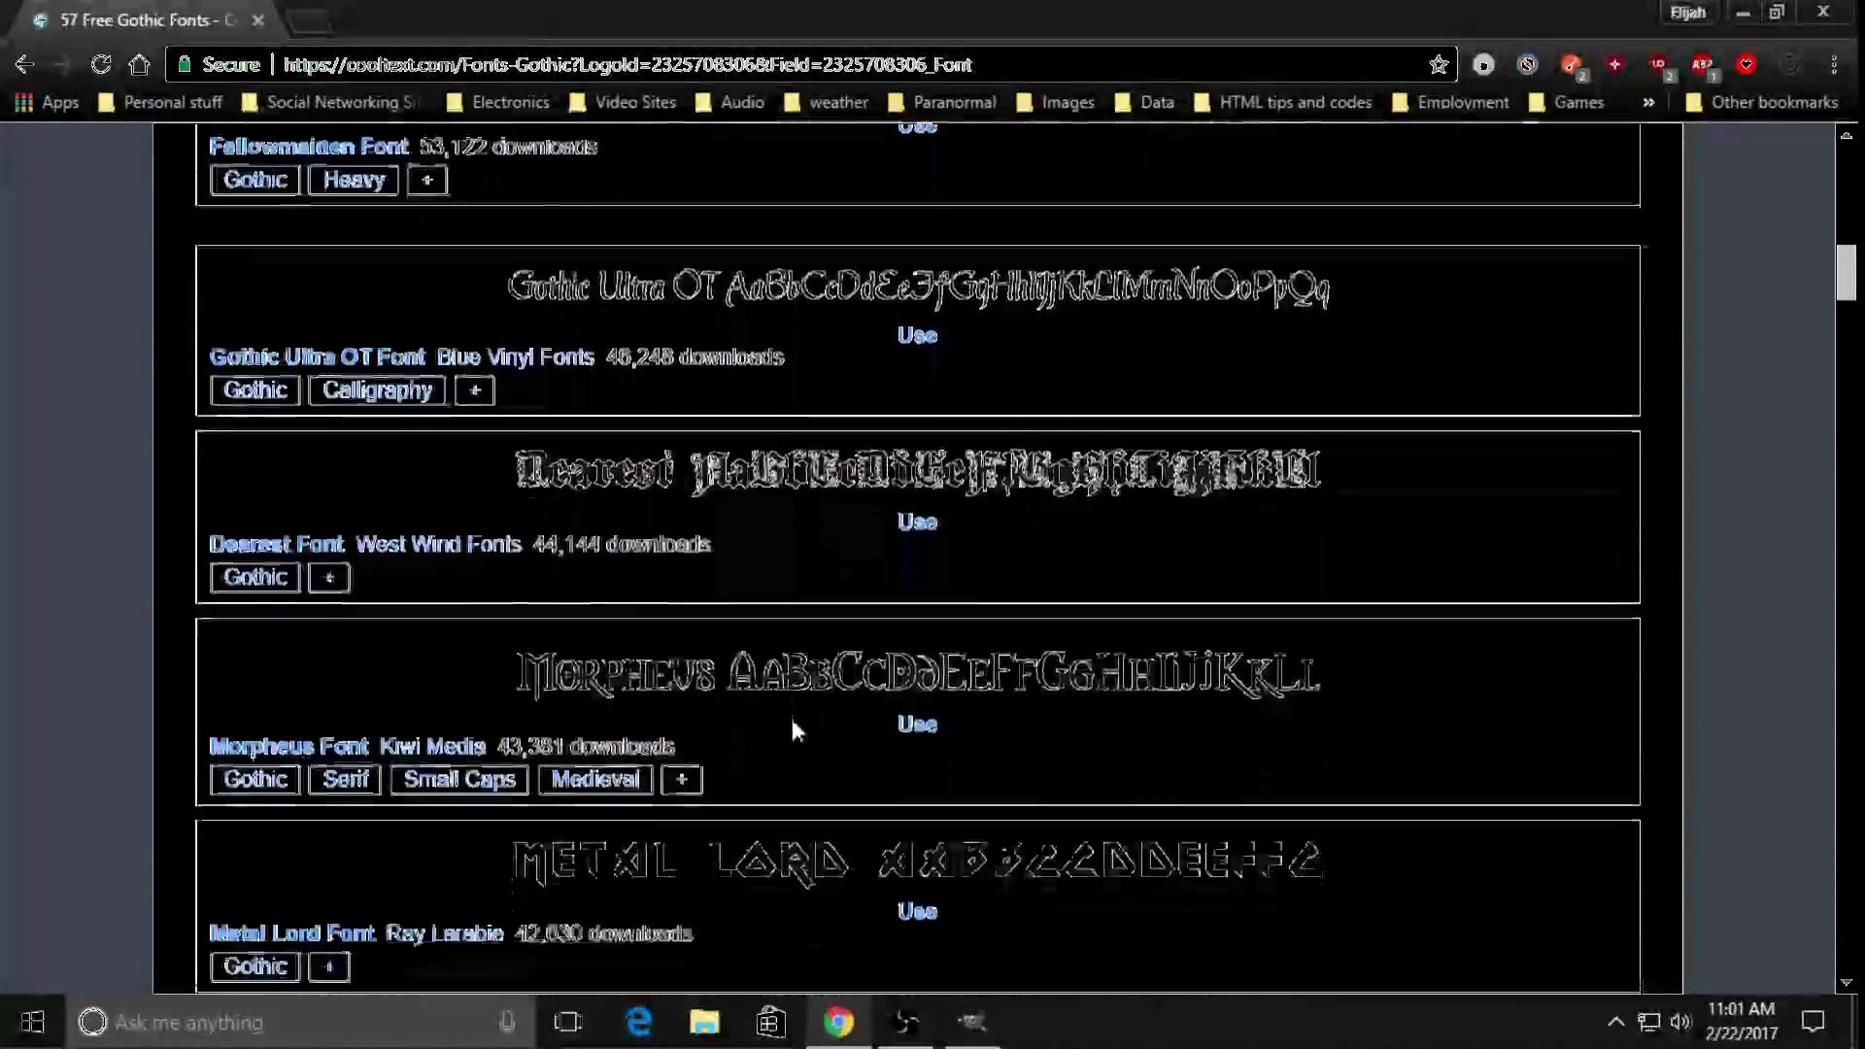
pyautogui.scroll(-1, 795, 730)
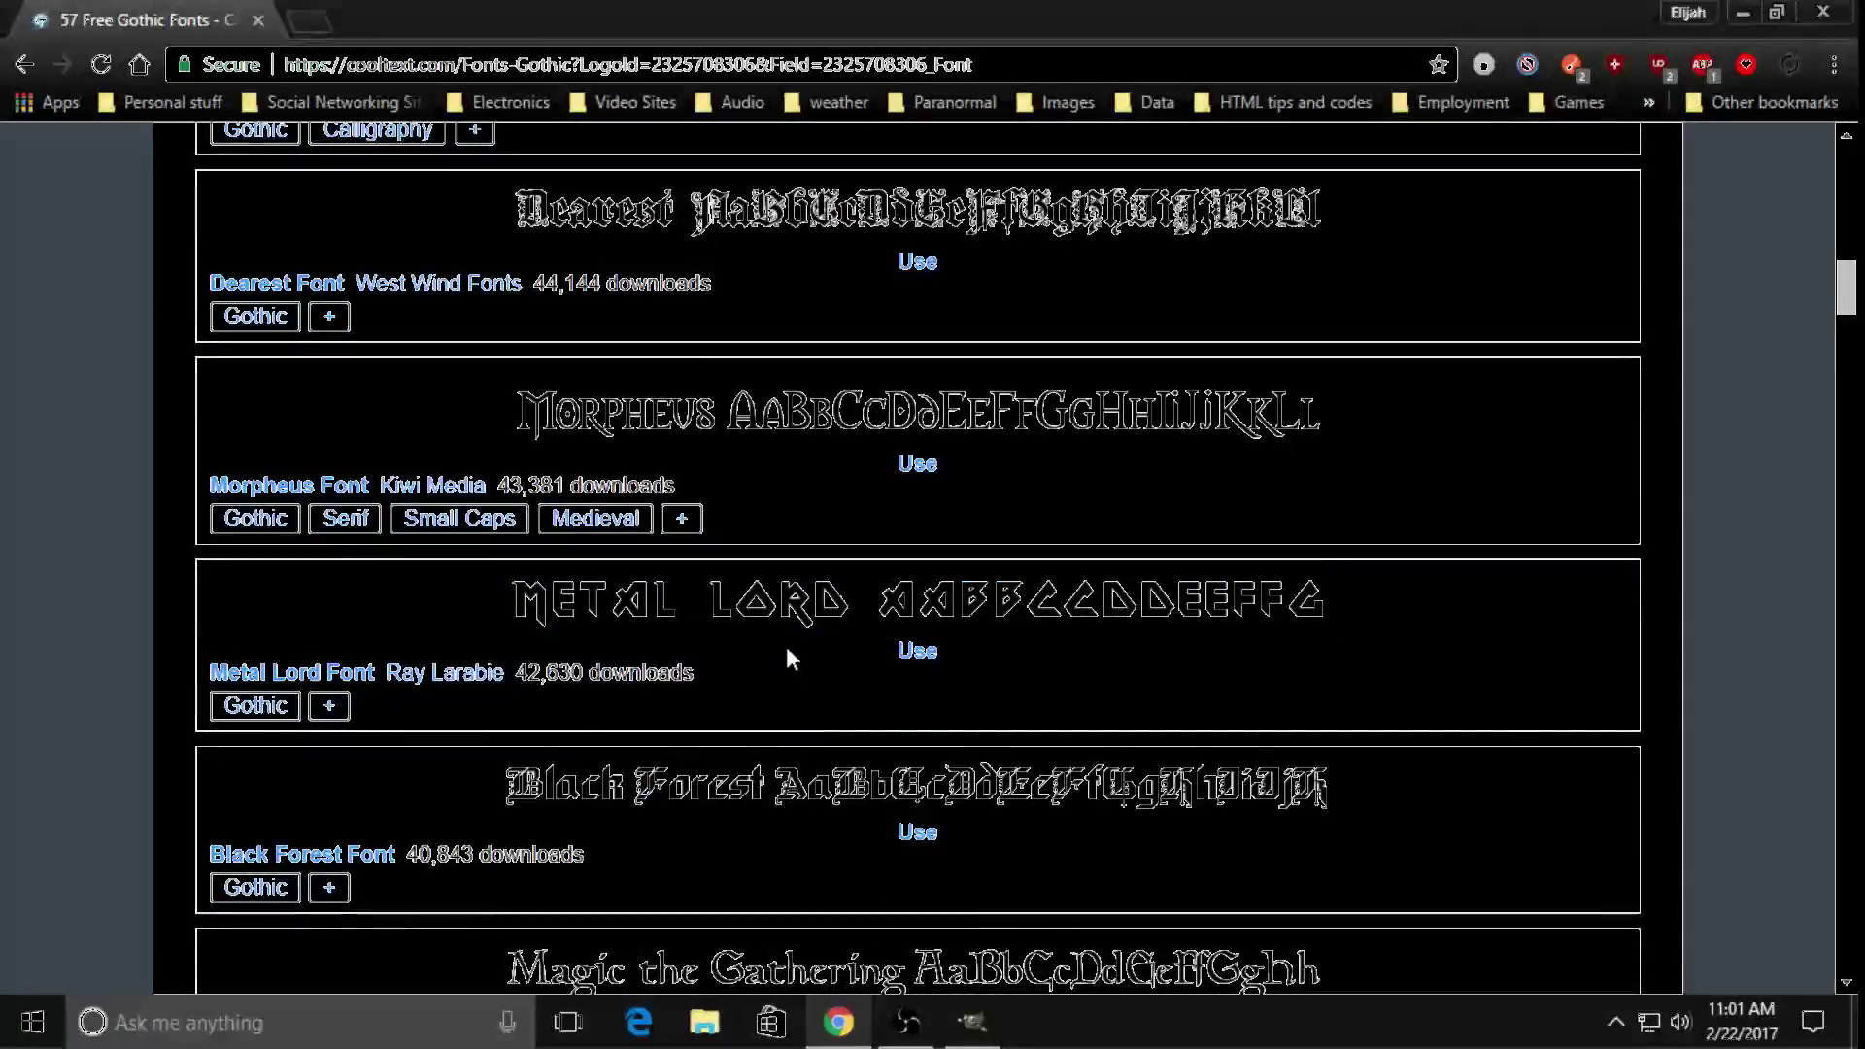
pyautogui.click(779, 598)
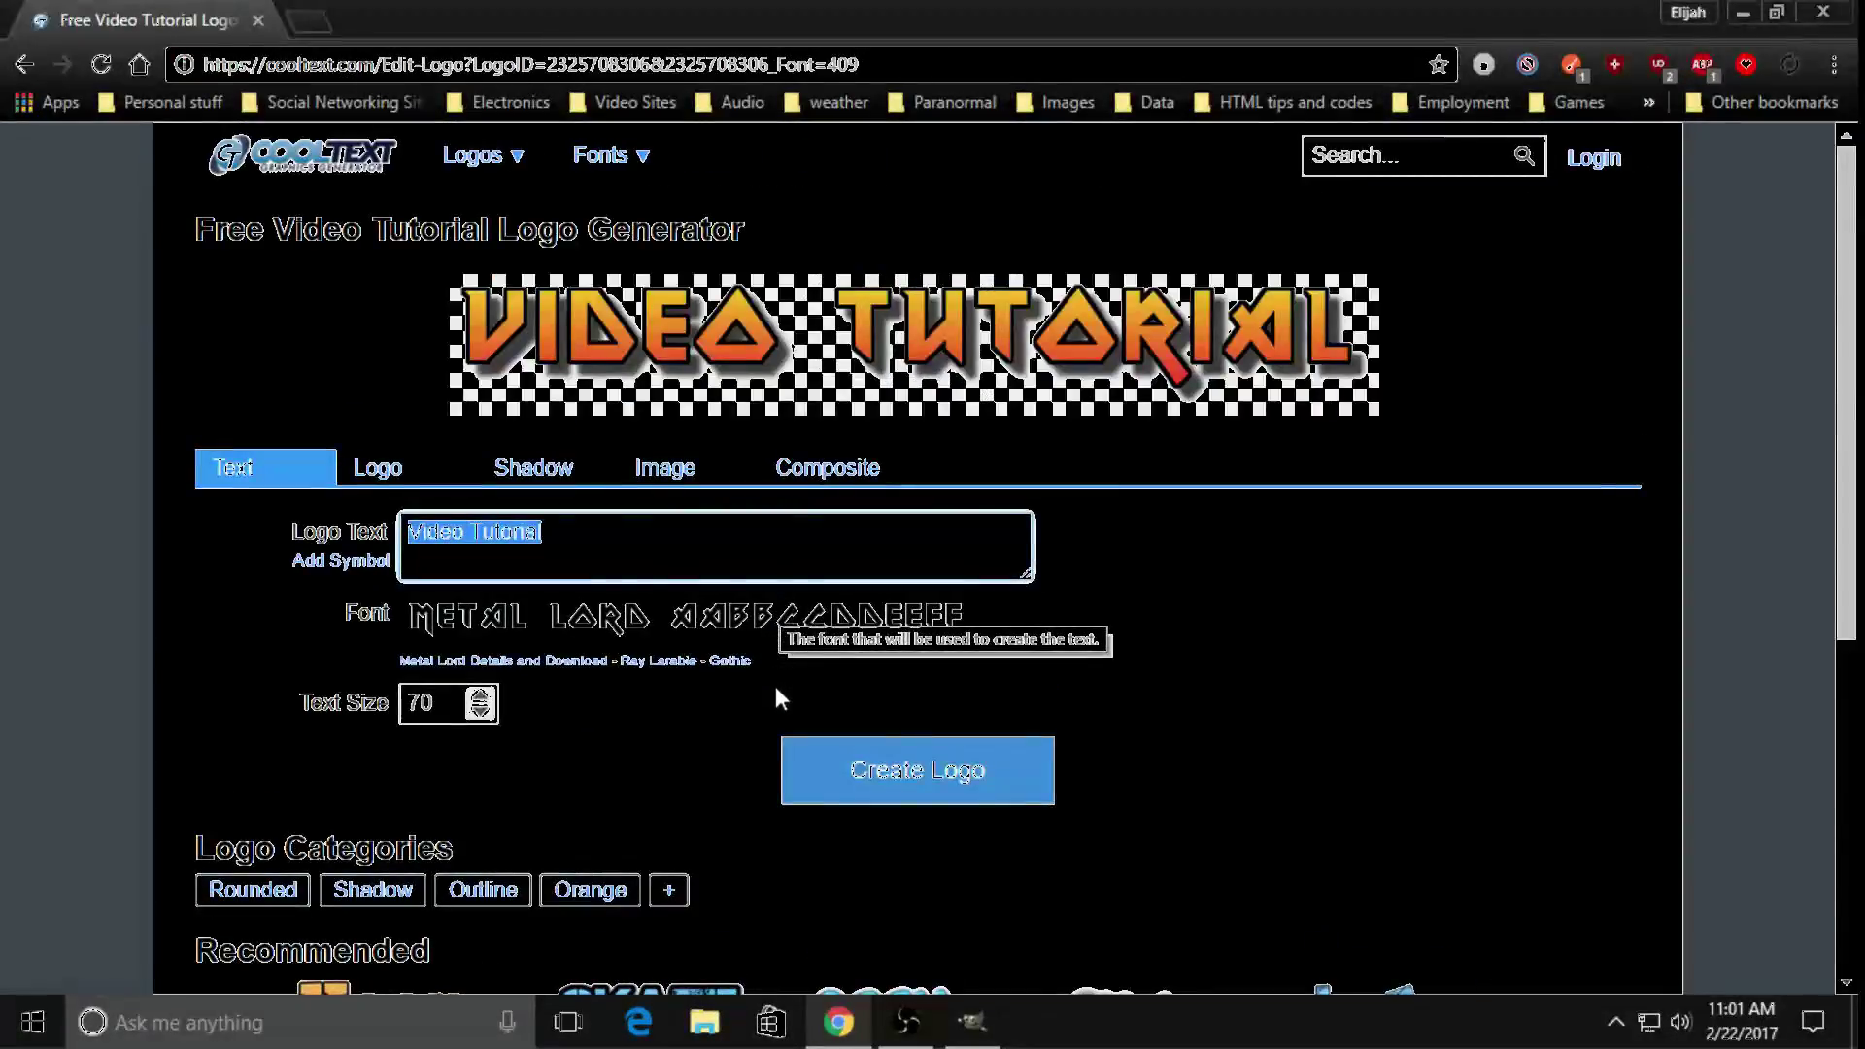
# Set the logo gradient's start color to green #32F525 and its end color to black #000000
pyautogui.scroll(-1, 706, 663)
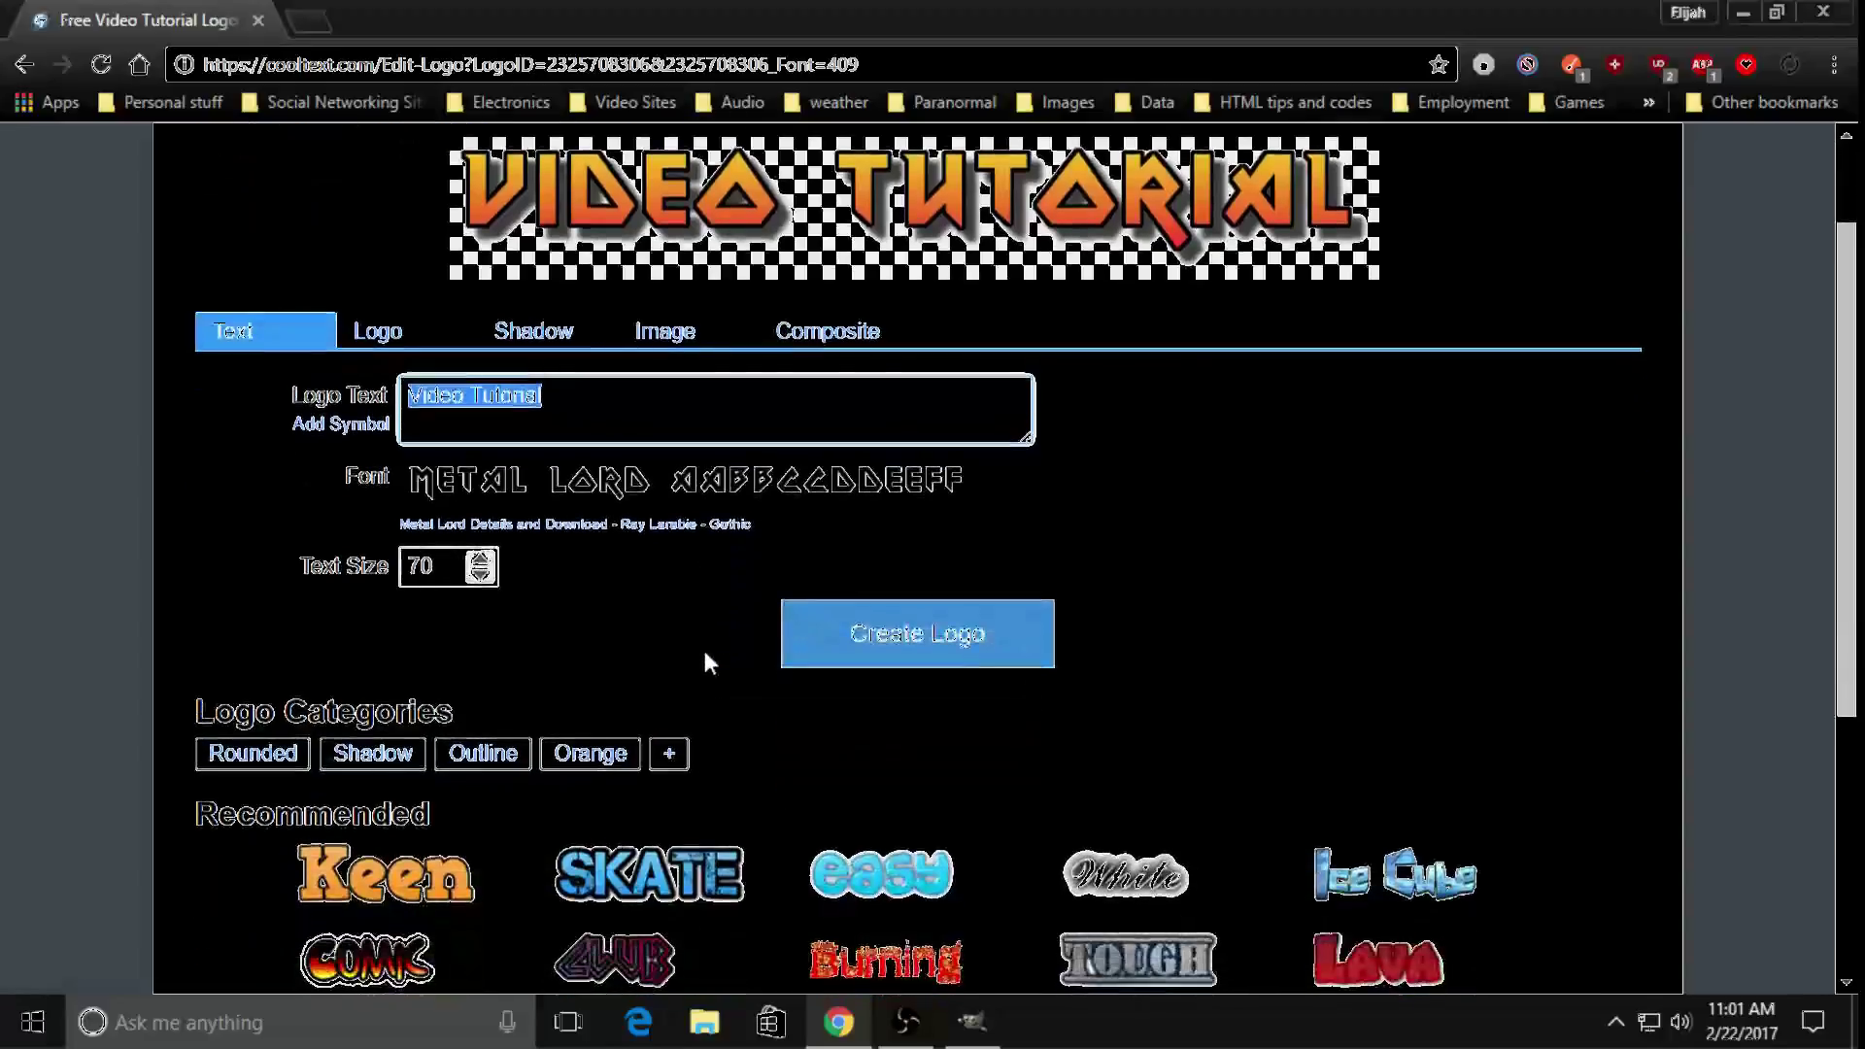
pyautogui.scroll(1, 706, 656)
pyautogui.click(411, 481)
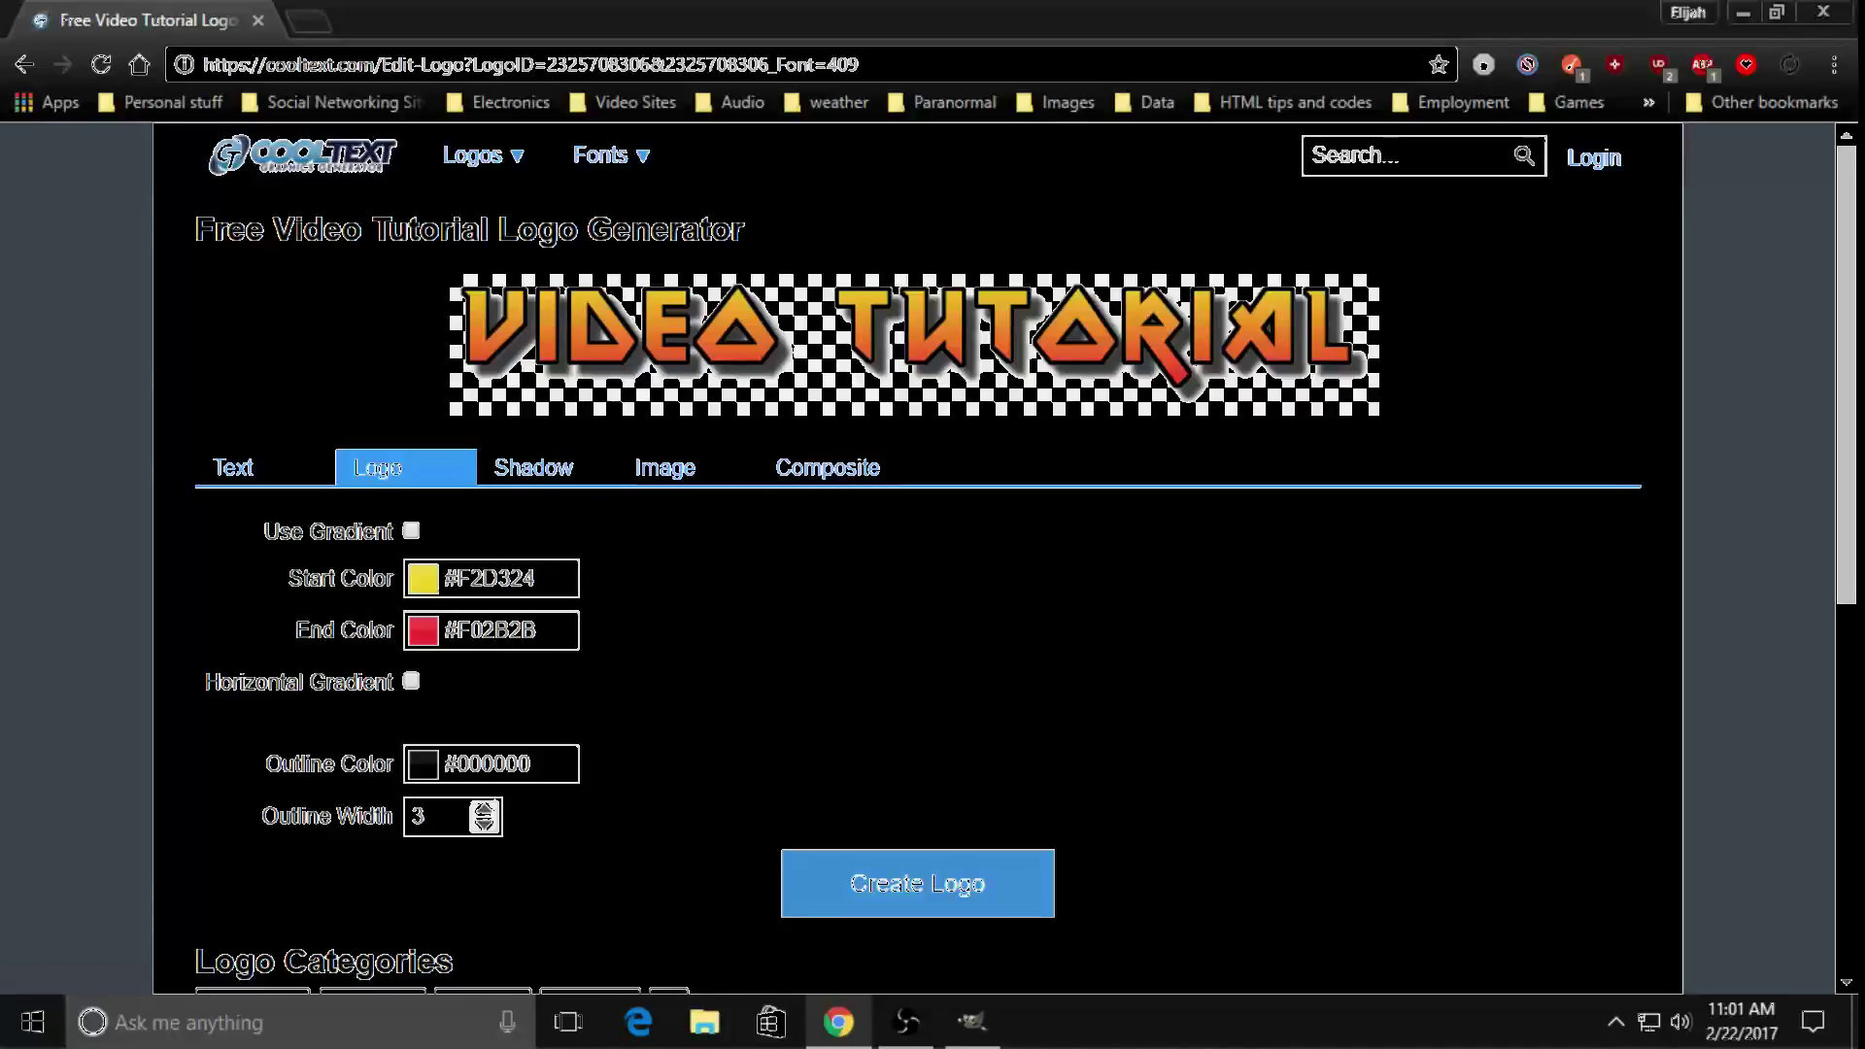
pyautogui.click(426, 587)
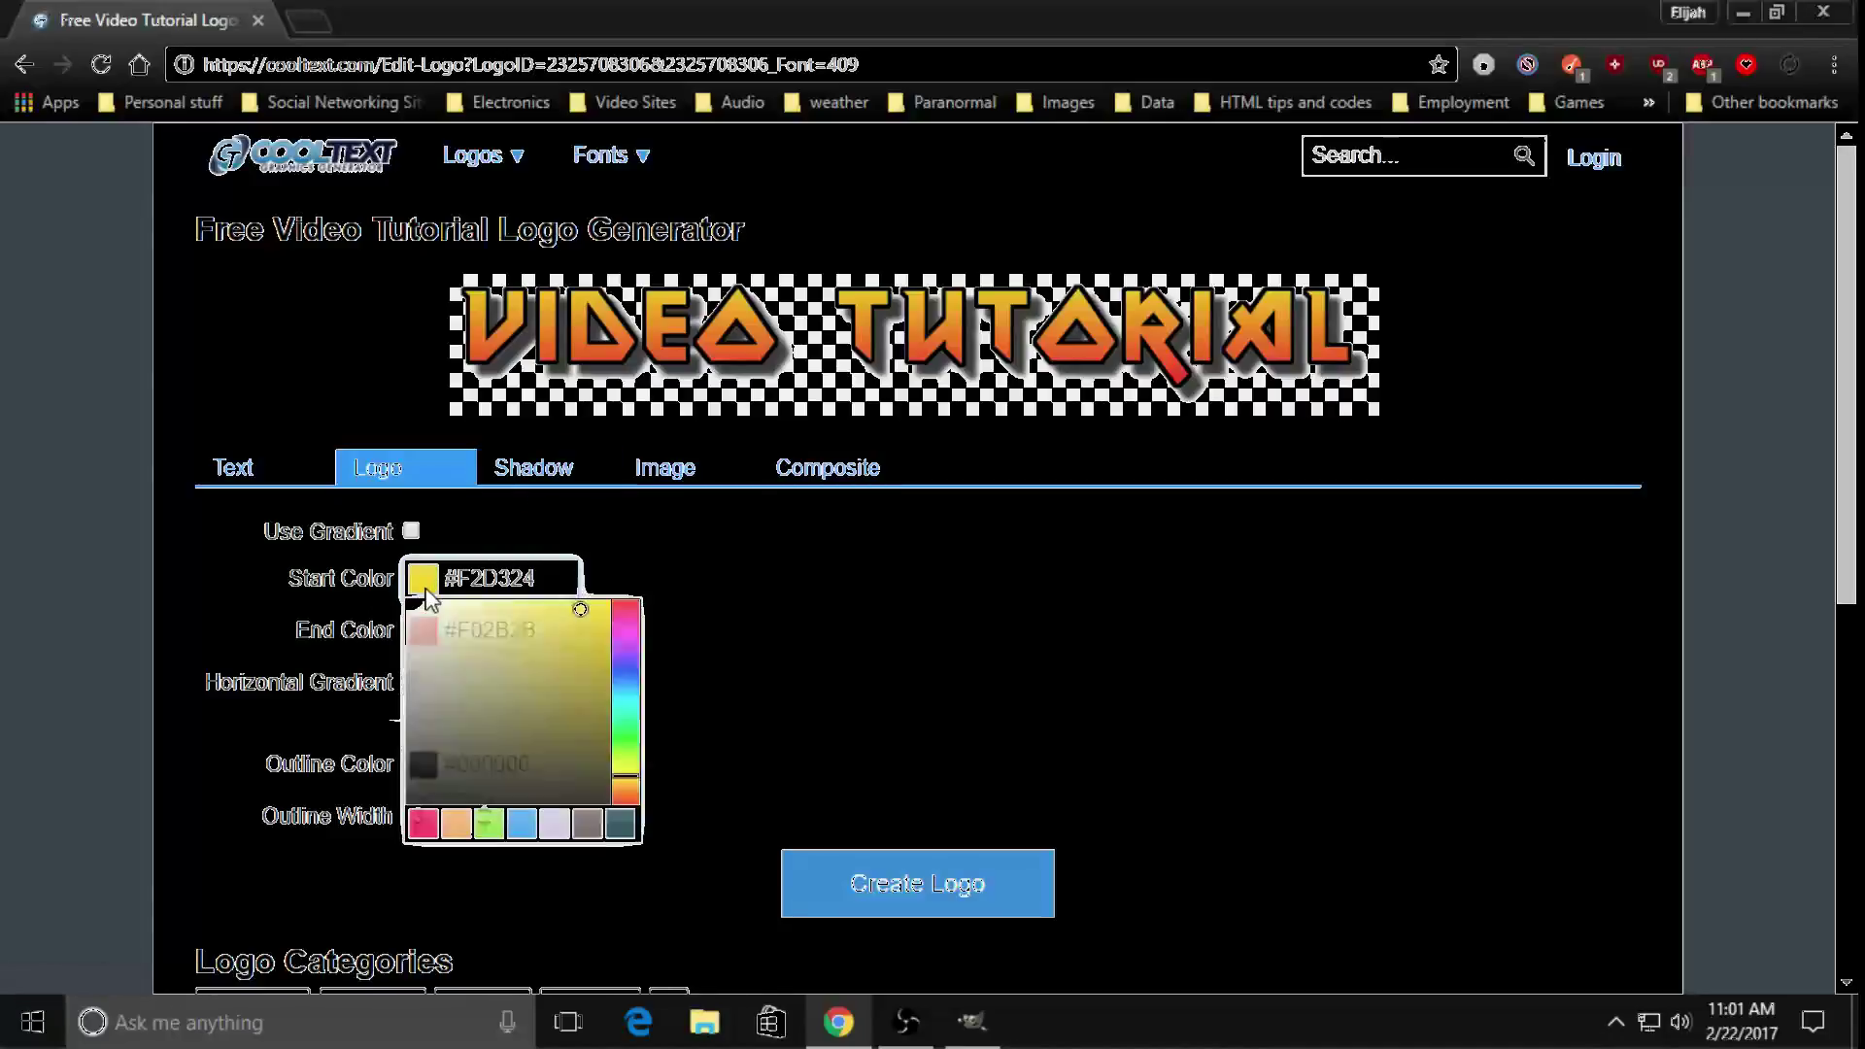
pyautogui.click(624, 738)
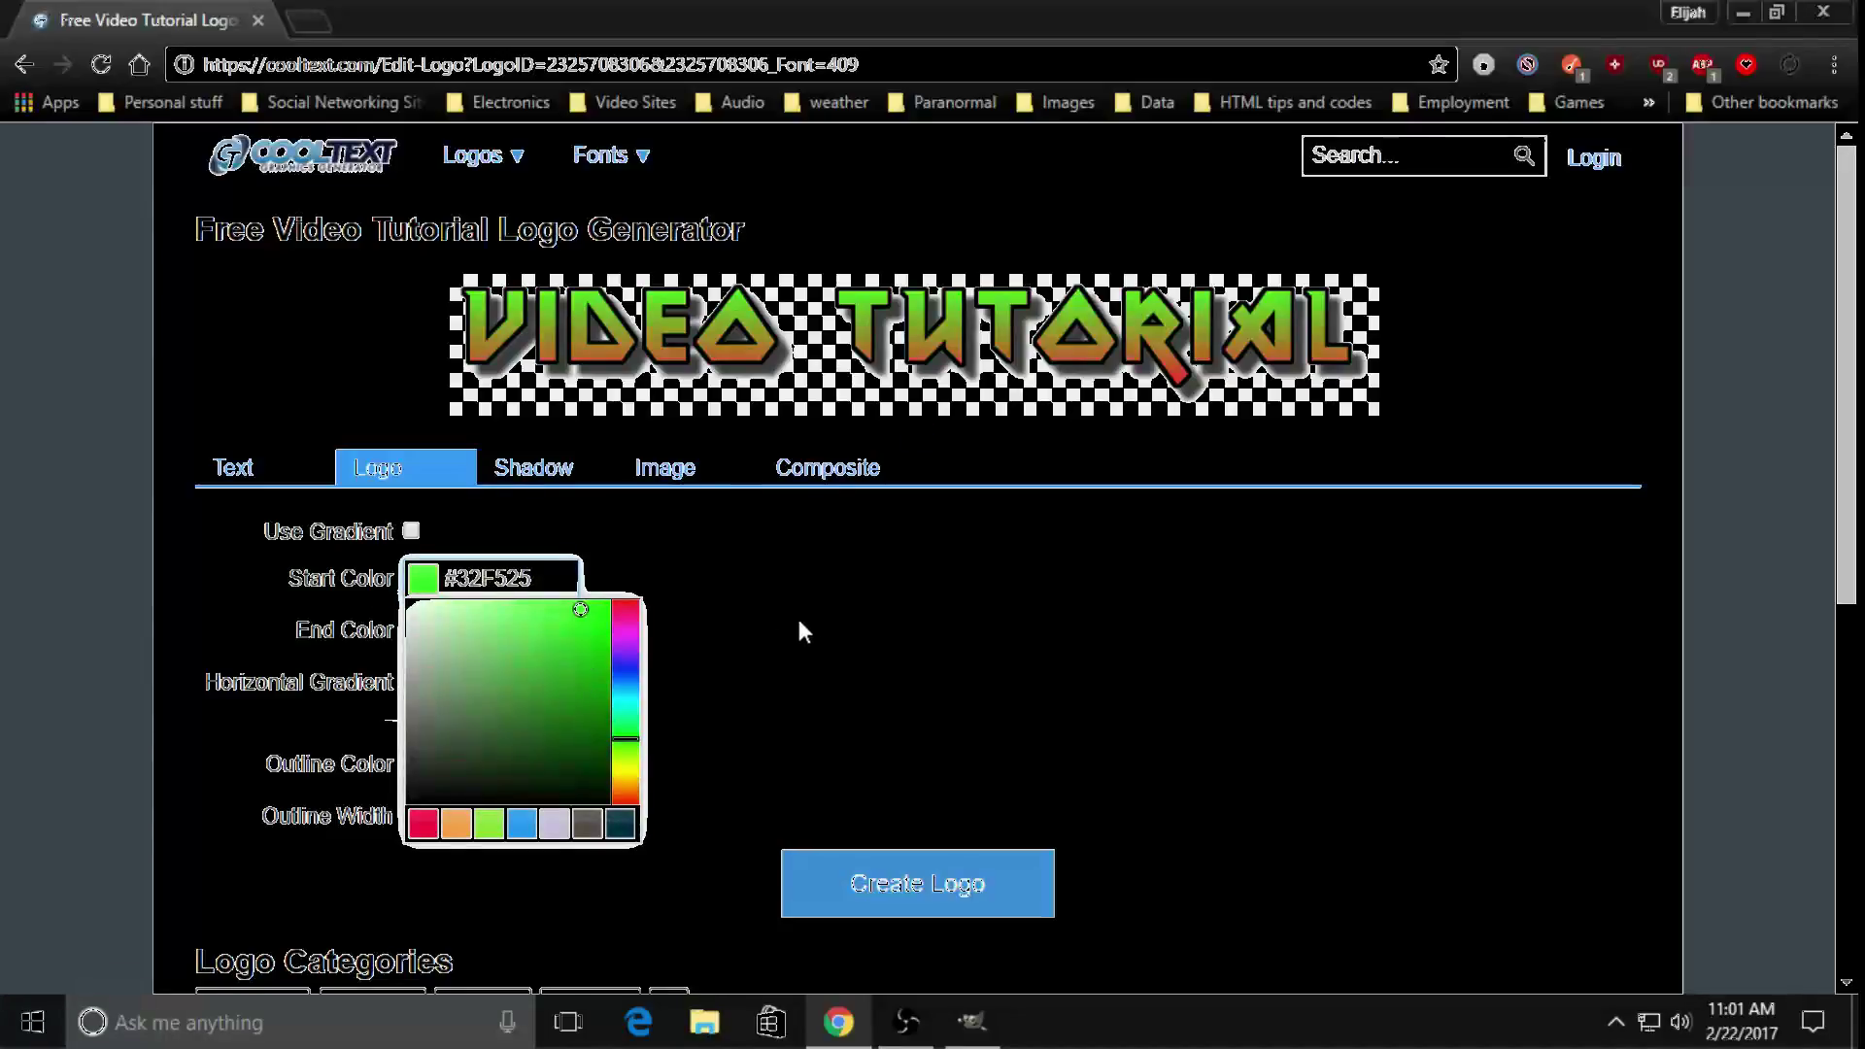
pyautogui.click(767, 649)
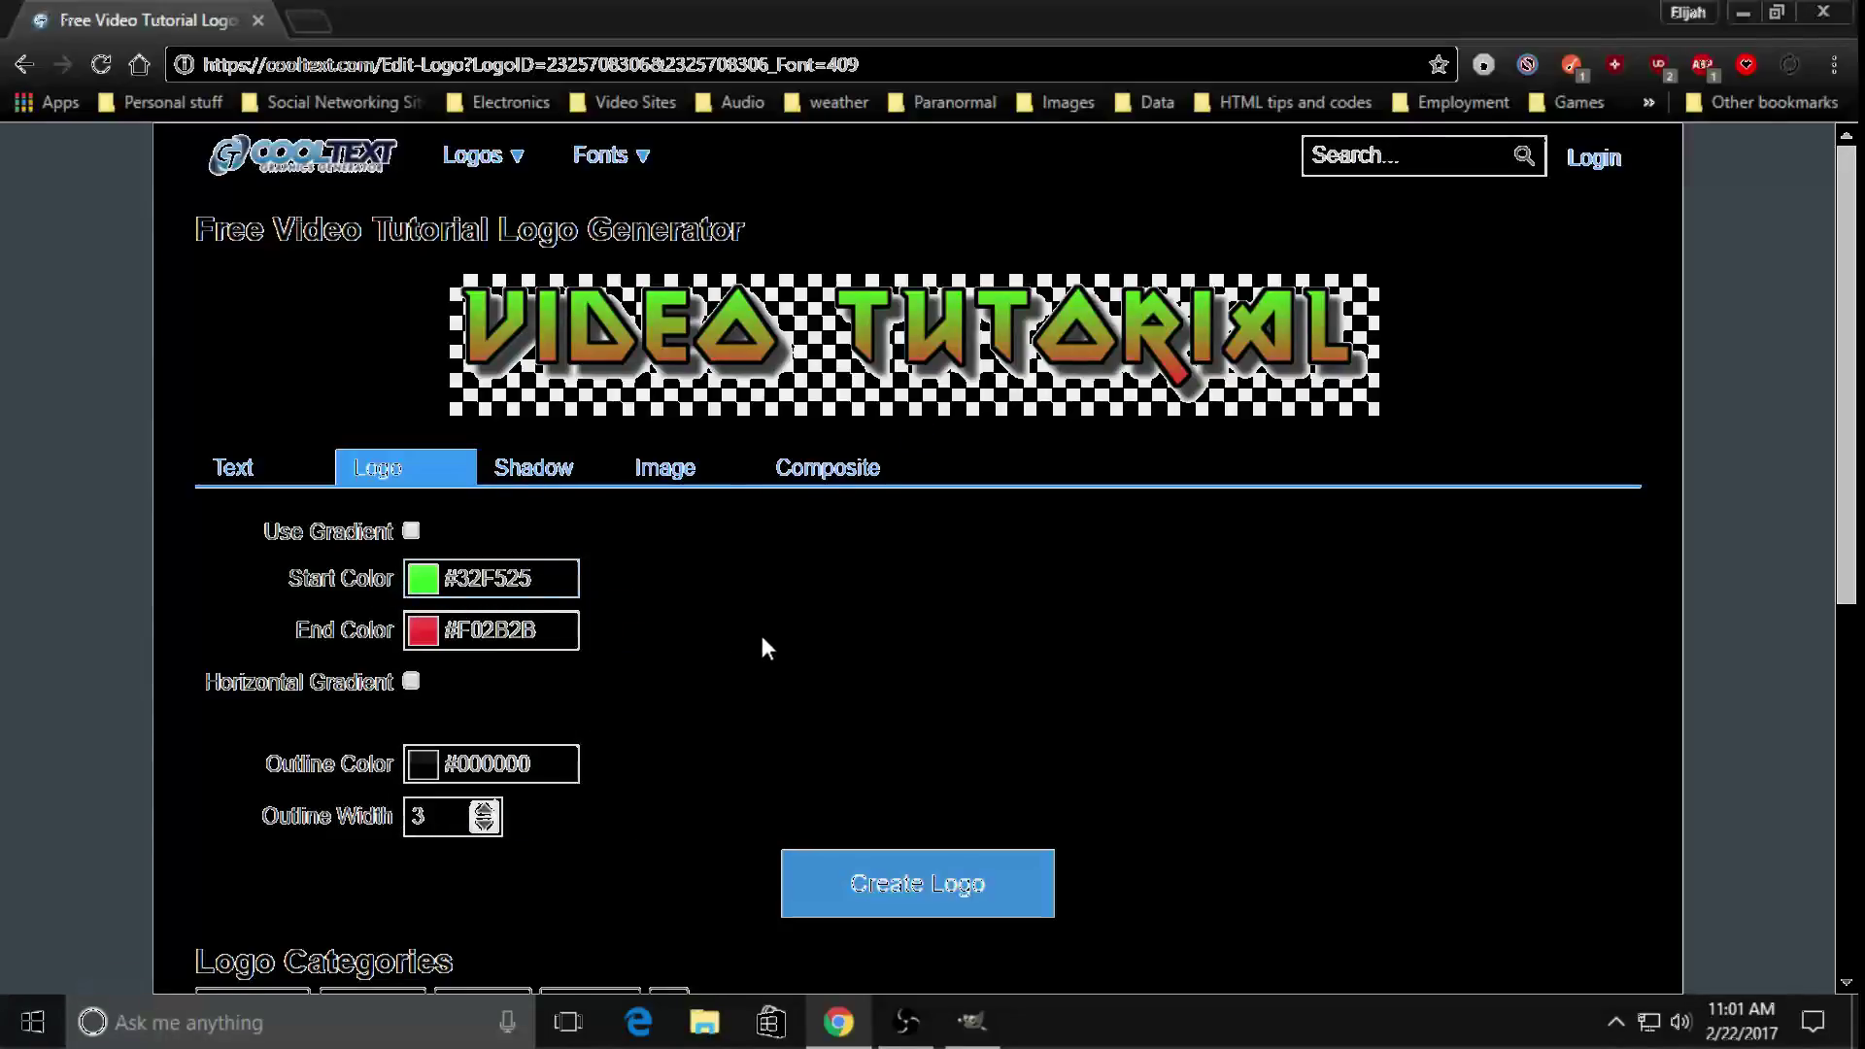
pyautogui.click(421, 634)
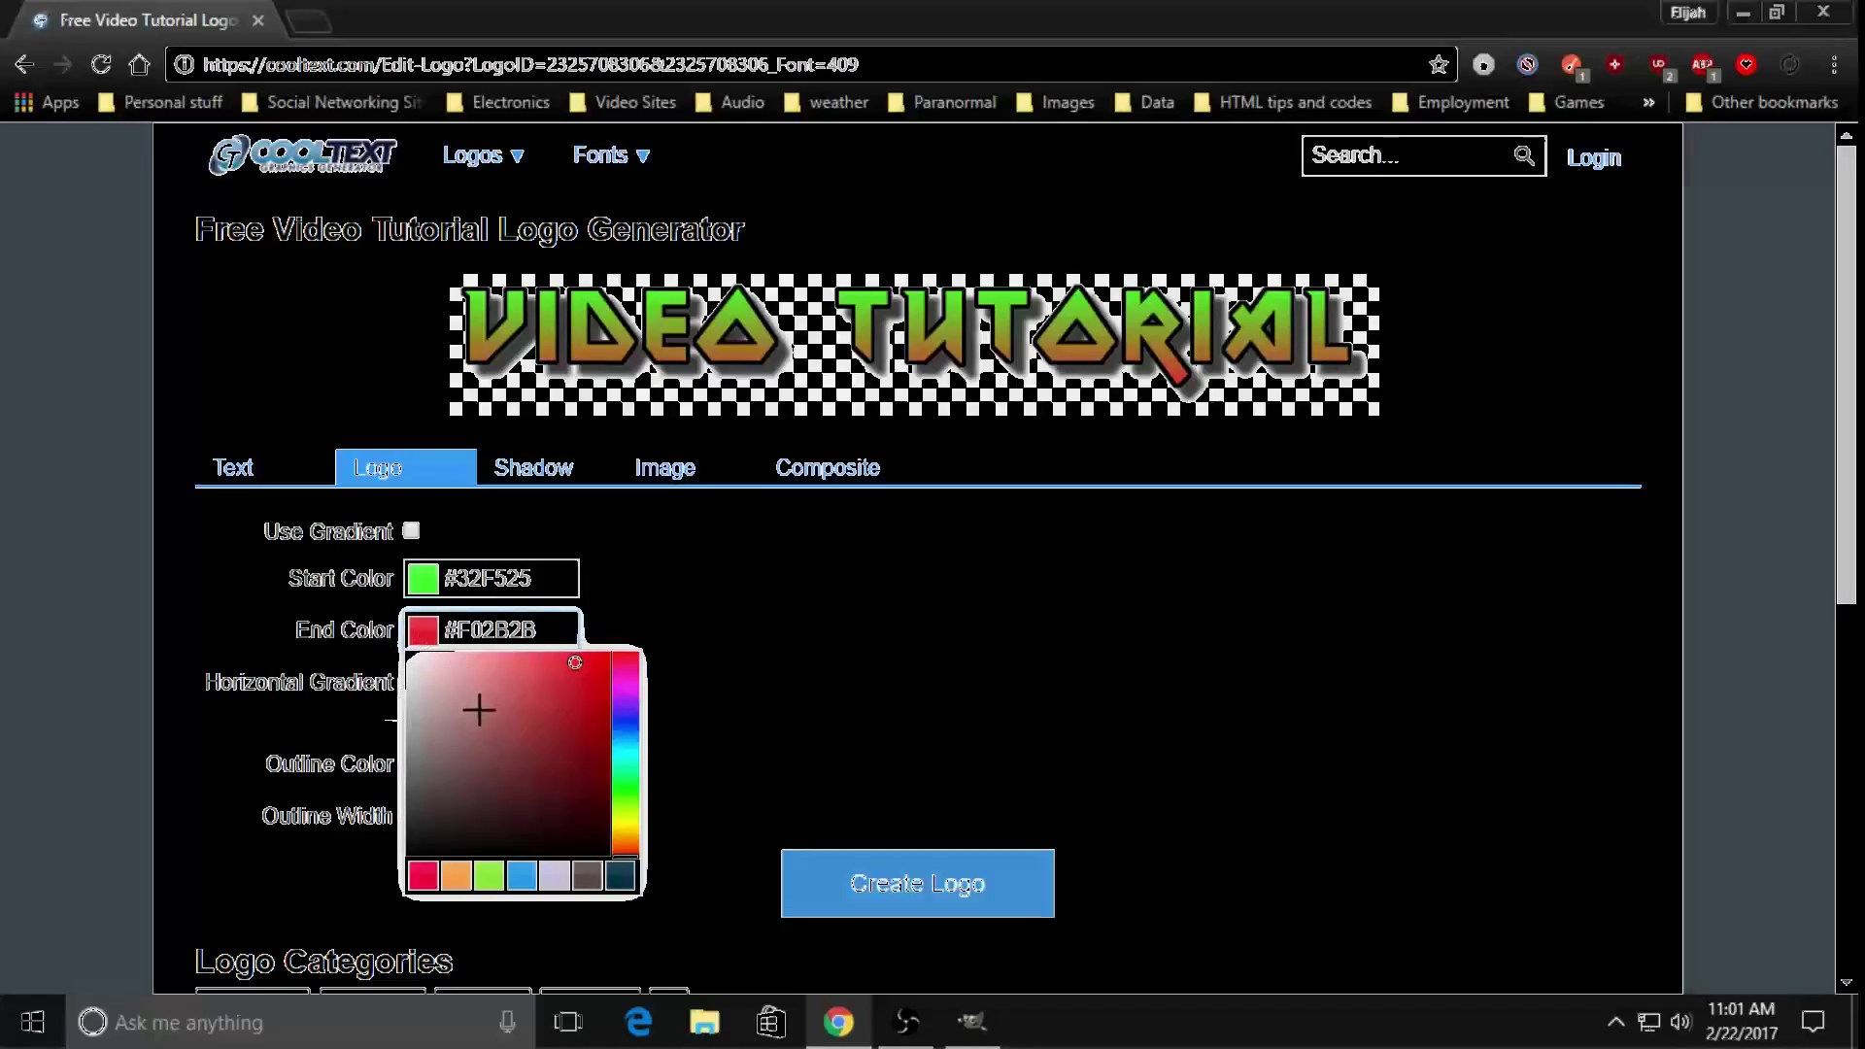
pyautogui.moveTo(560, 809); pyautogui.dragTo(626, 868)
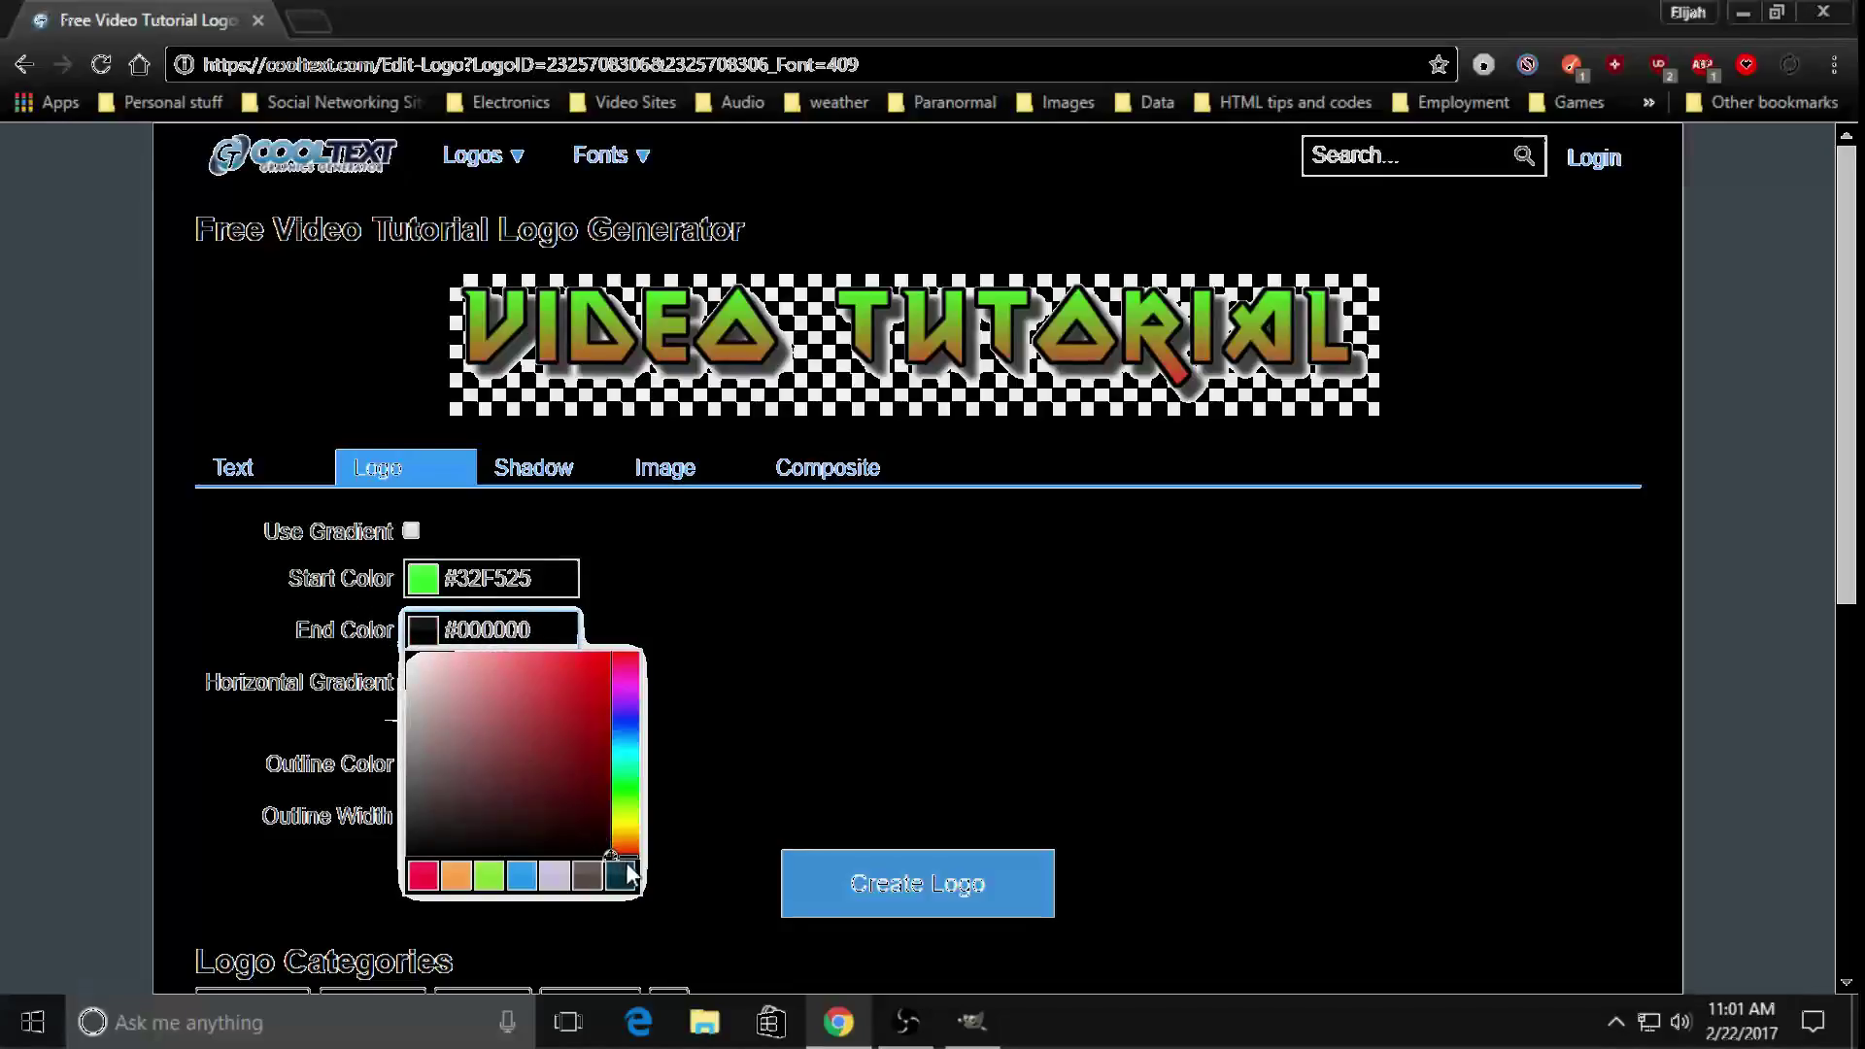
pyautogui.click(835, 680)
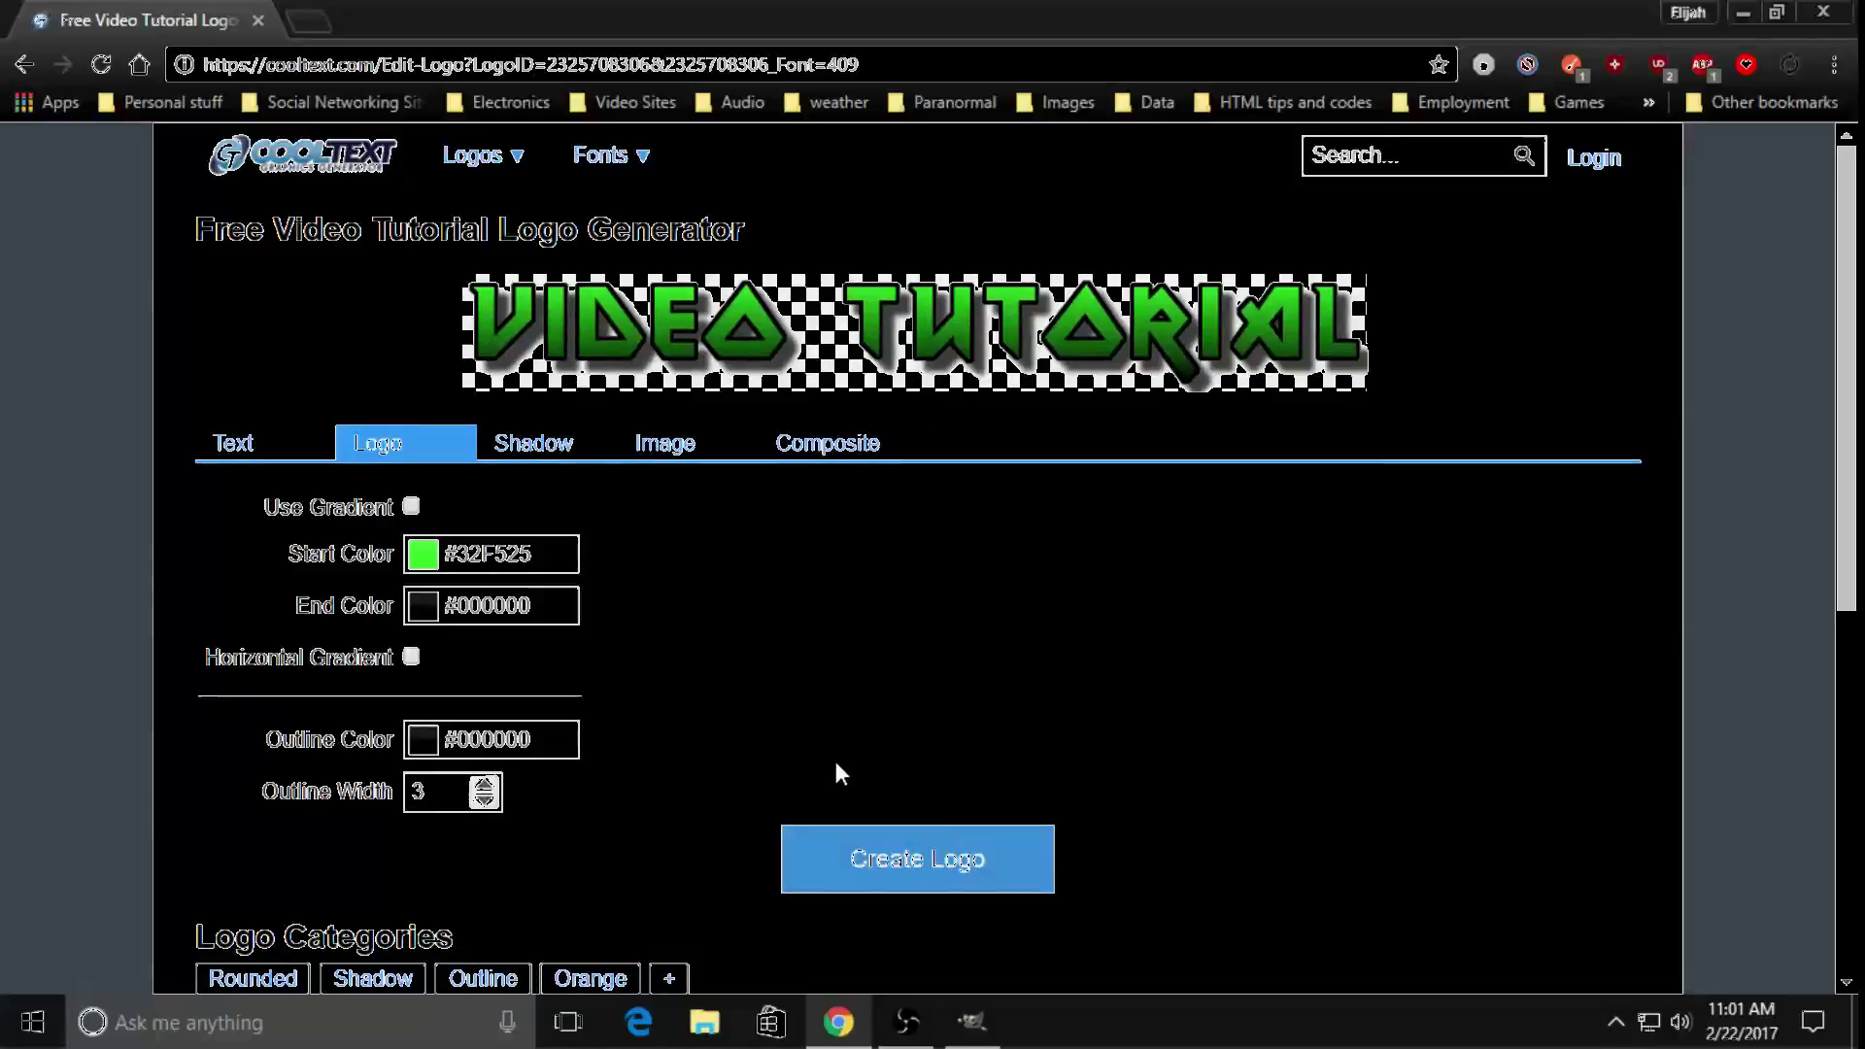
# Create the logo and download it to the Pictures folder as VideoTutorial Text.png
pyautogui.click(872, 867)
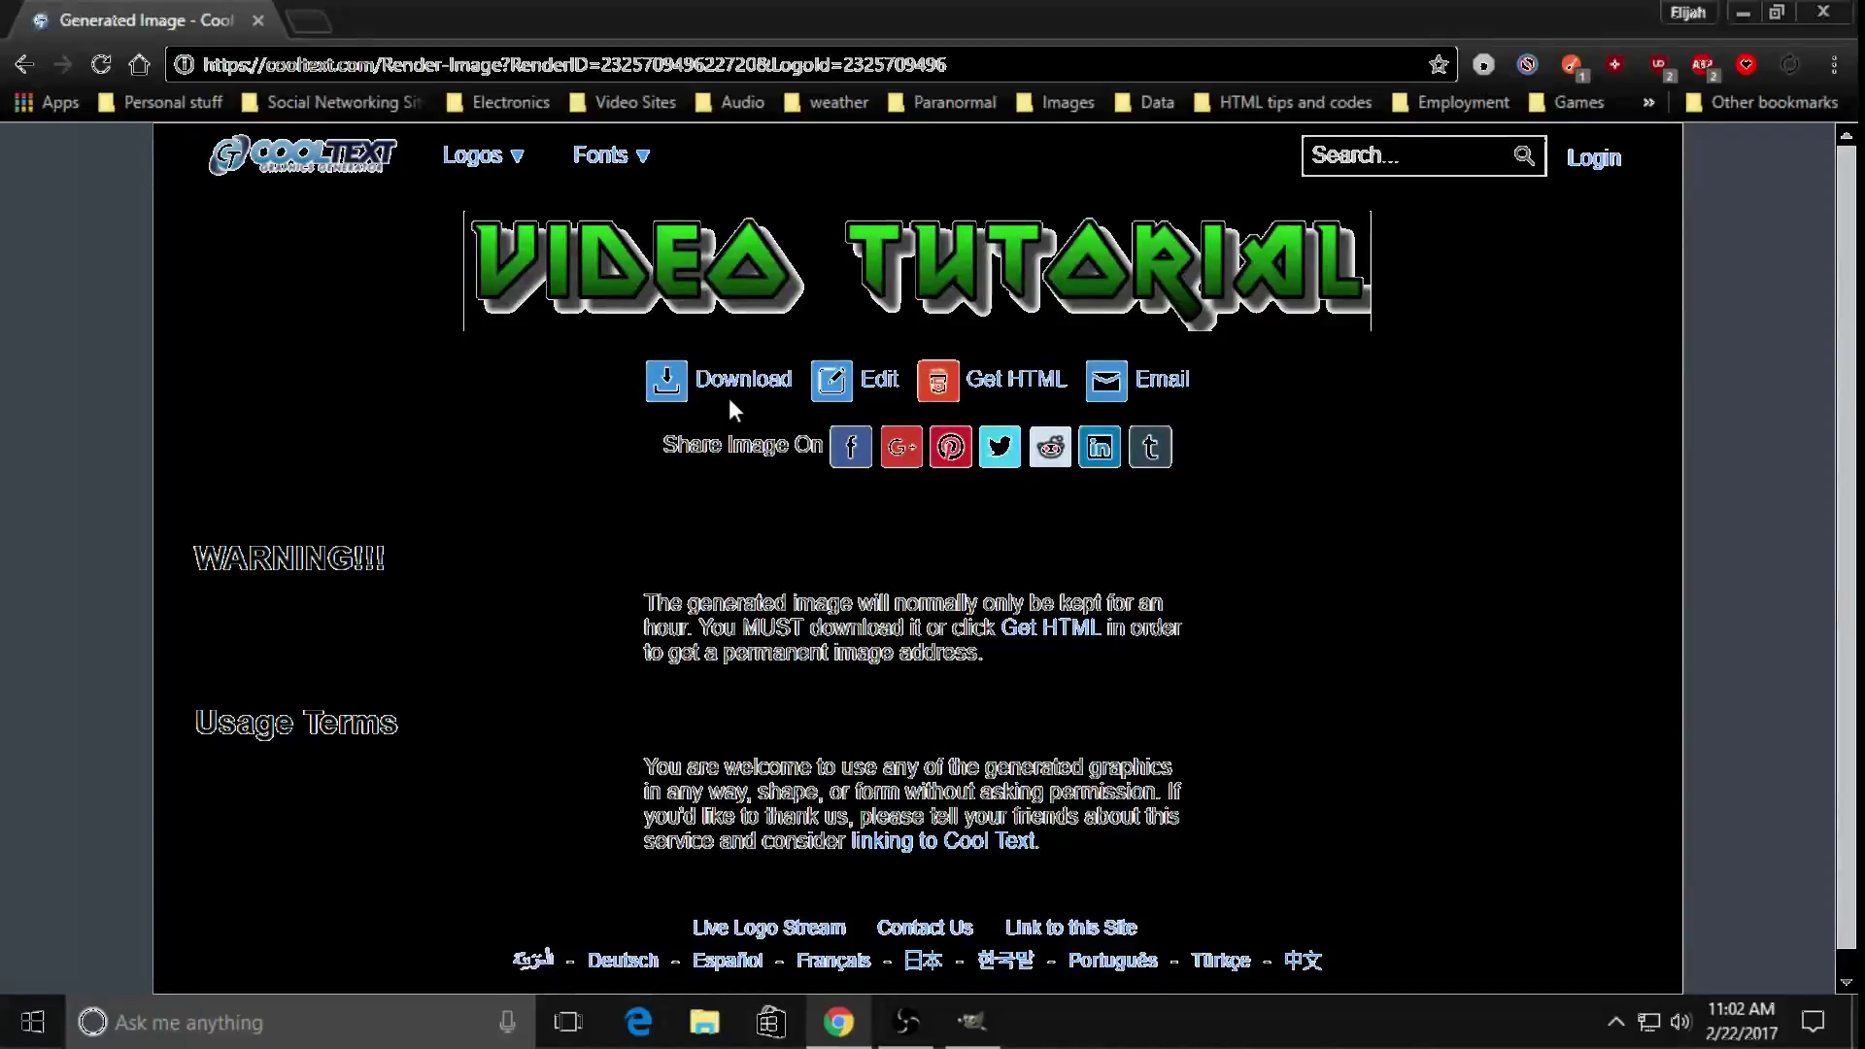
pyautogui.click(741, 382)
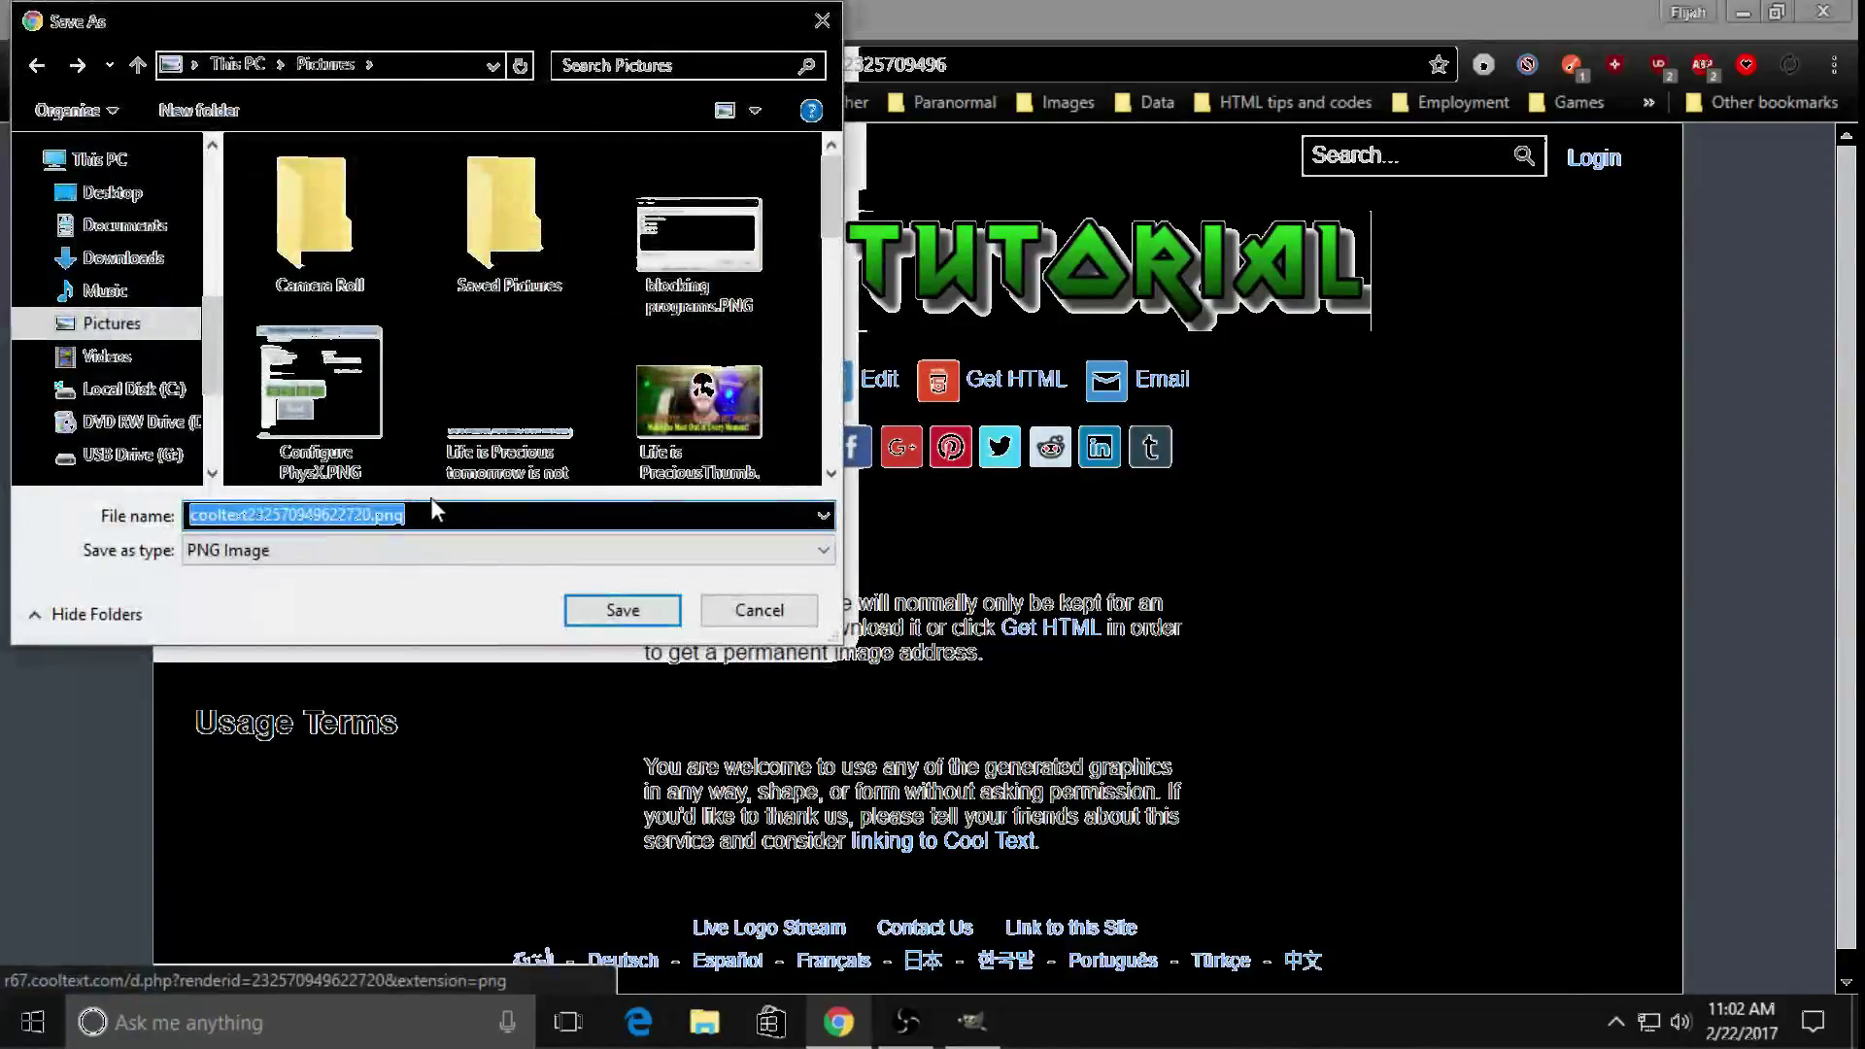
pyautogui.moveTo(370, 514); pyautogui.dragTo(141, 525)
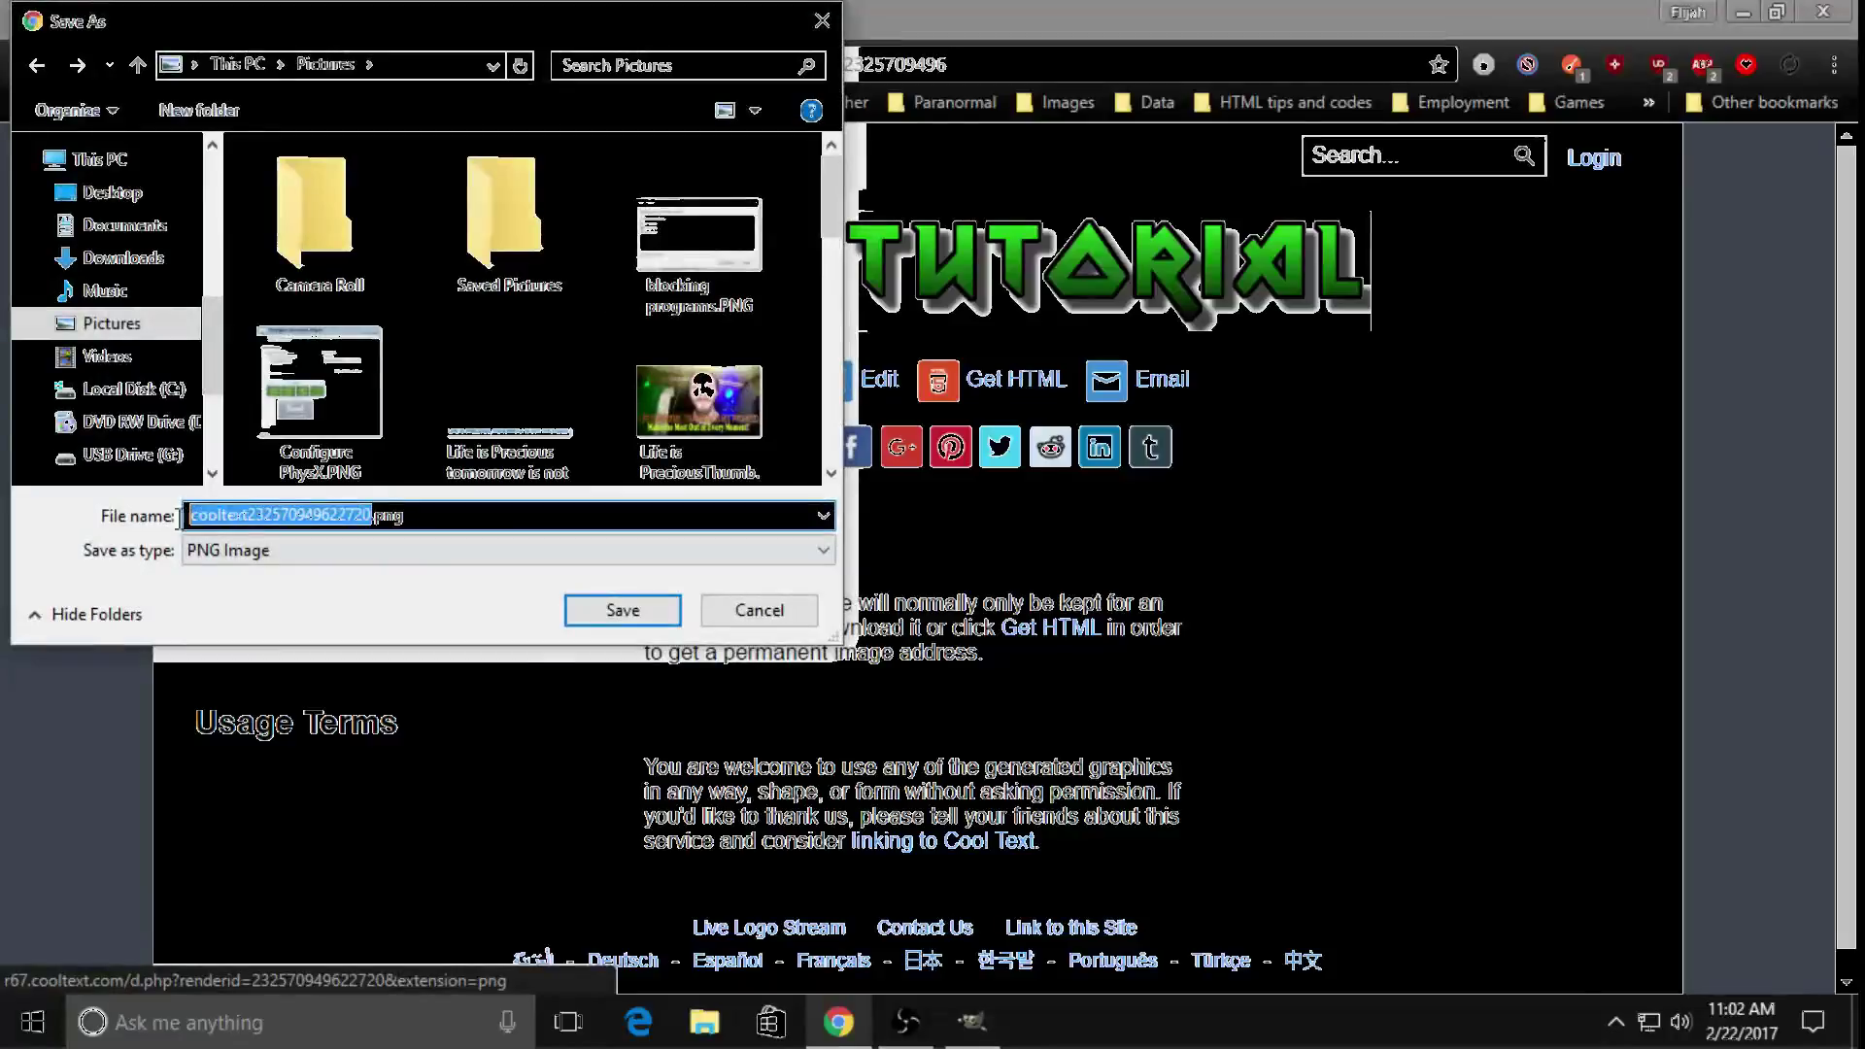
pyautogui.press('BackSpace')
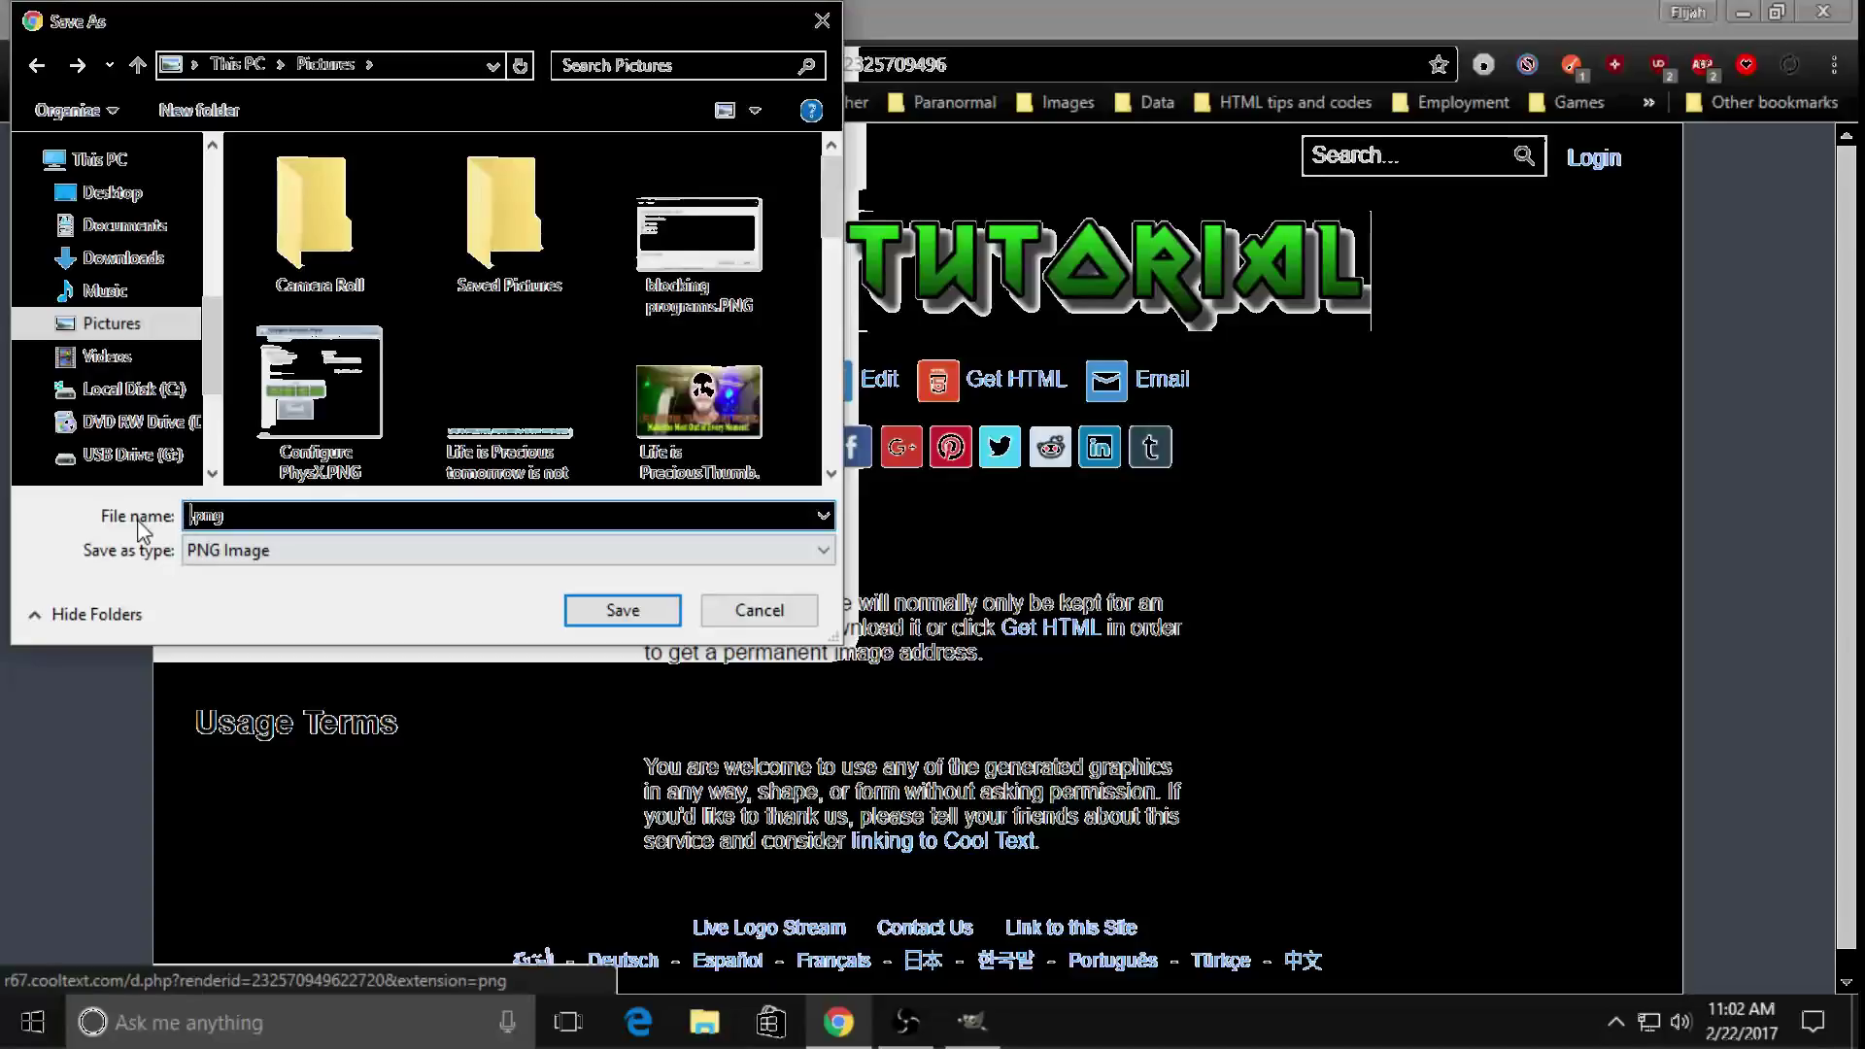
pyautogui.write('deoTutorial 1')
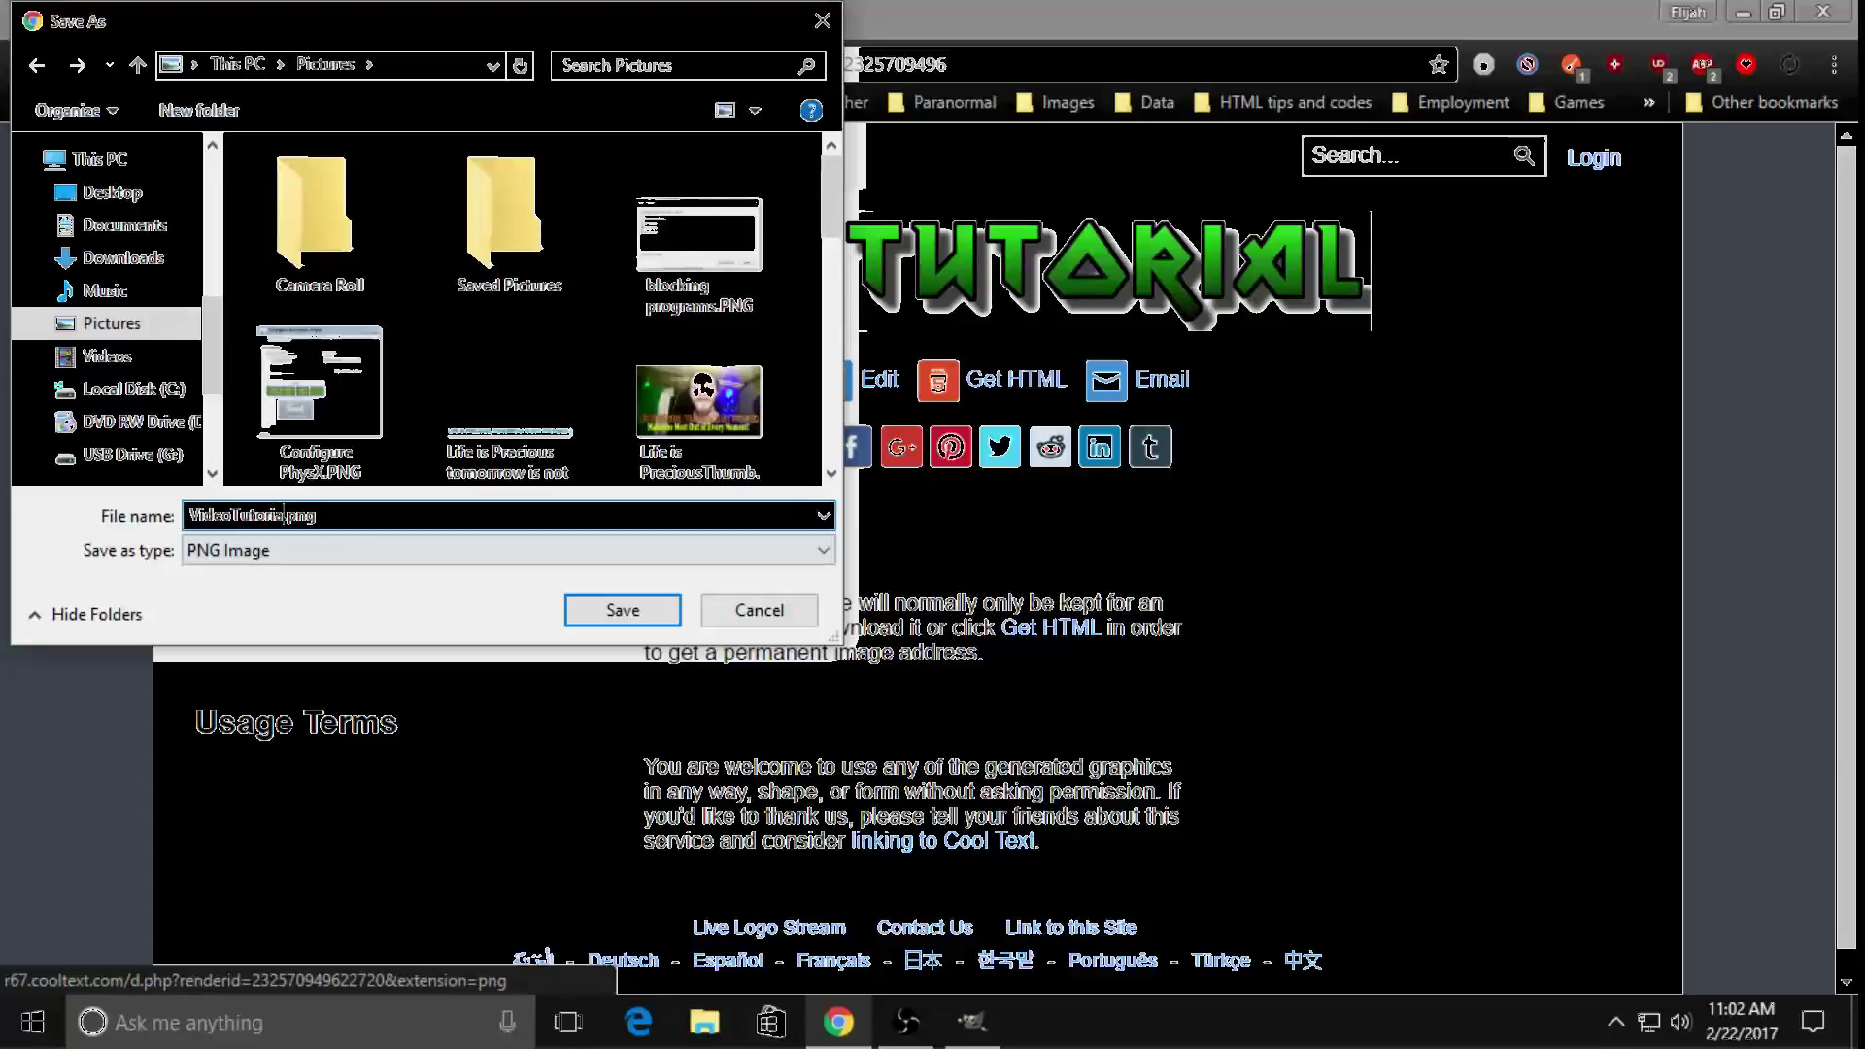
pyautogui.write('ext')
pyautogui.press('Return')
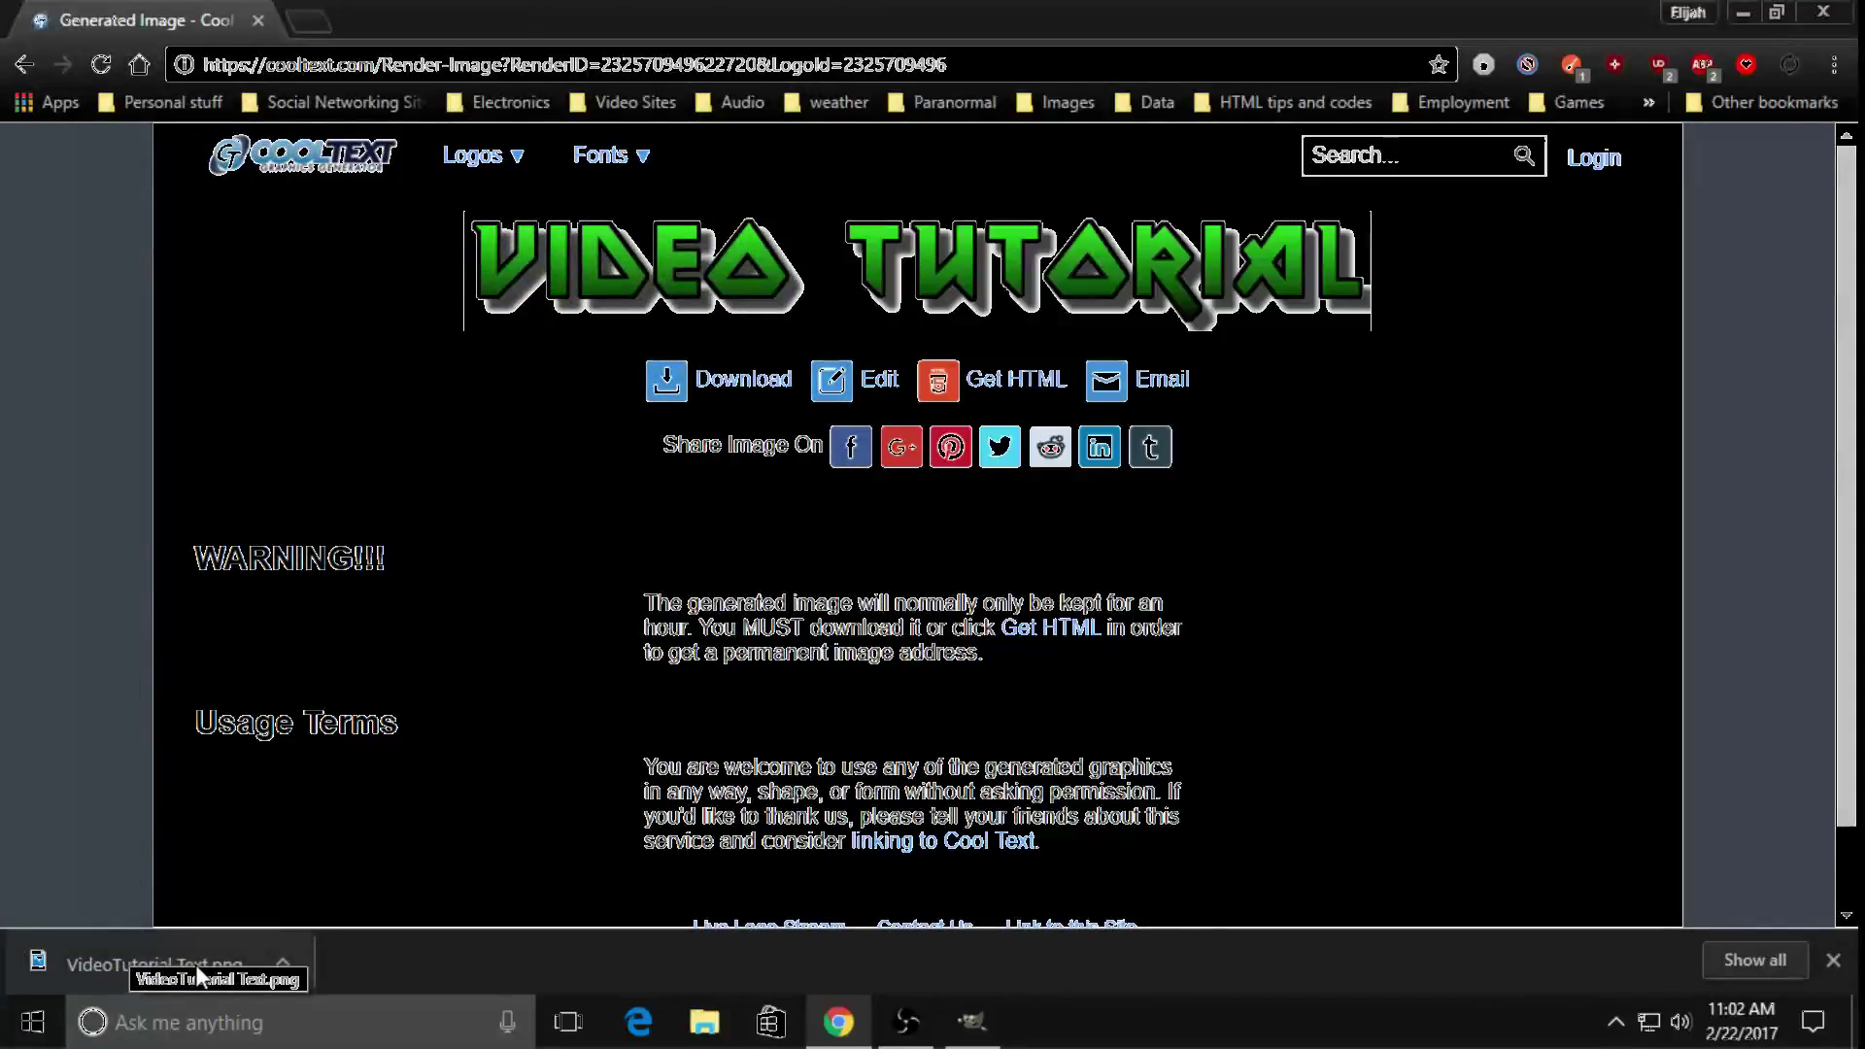
# Switch to GIMP and open VideoTutorial Text.png from the Pictures folder as a separate image
pyautogui.click(969, 1025)
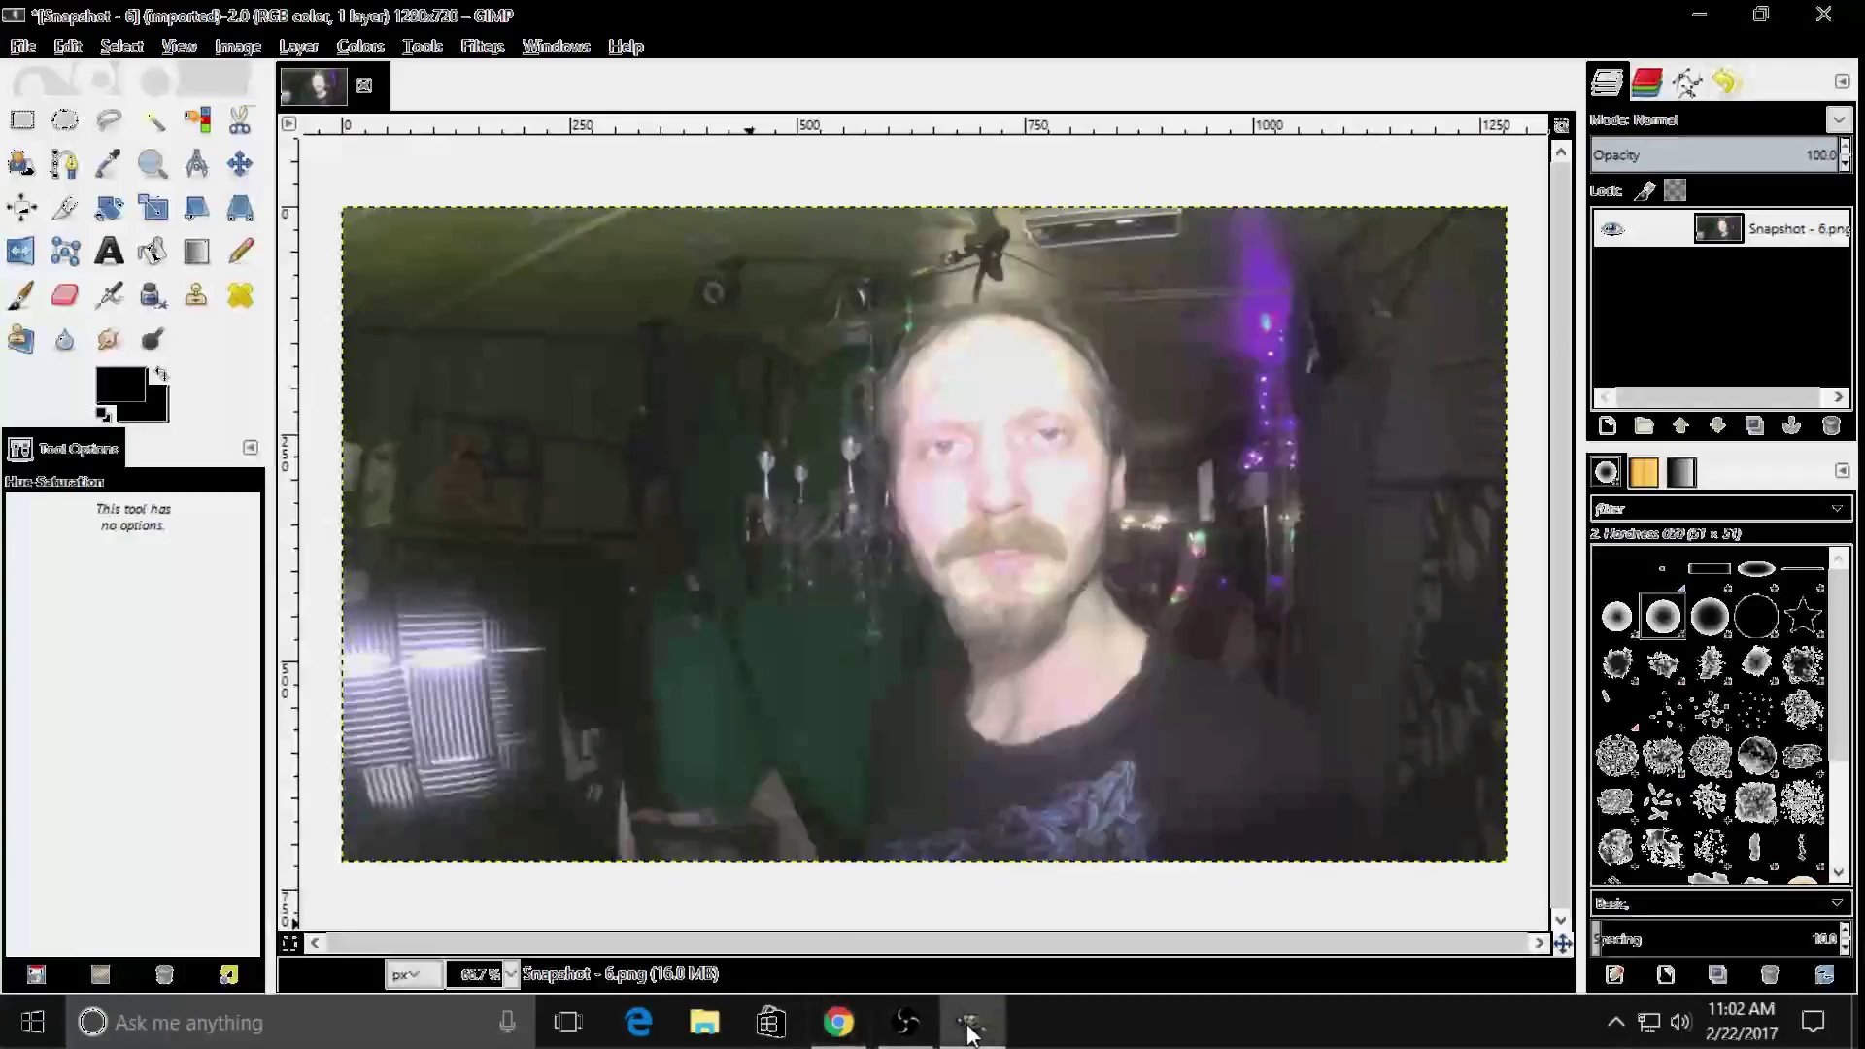
pyautogui.click(19, 48)
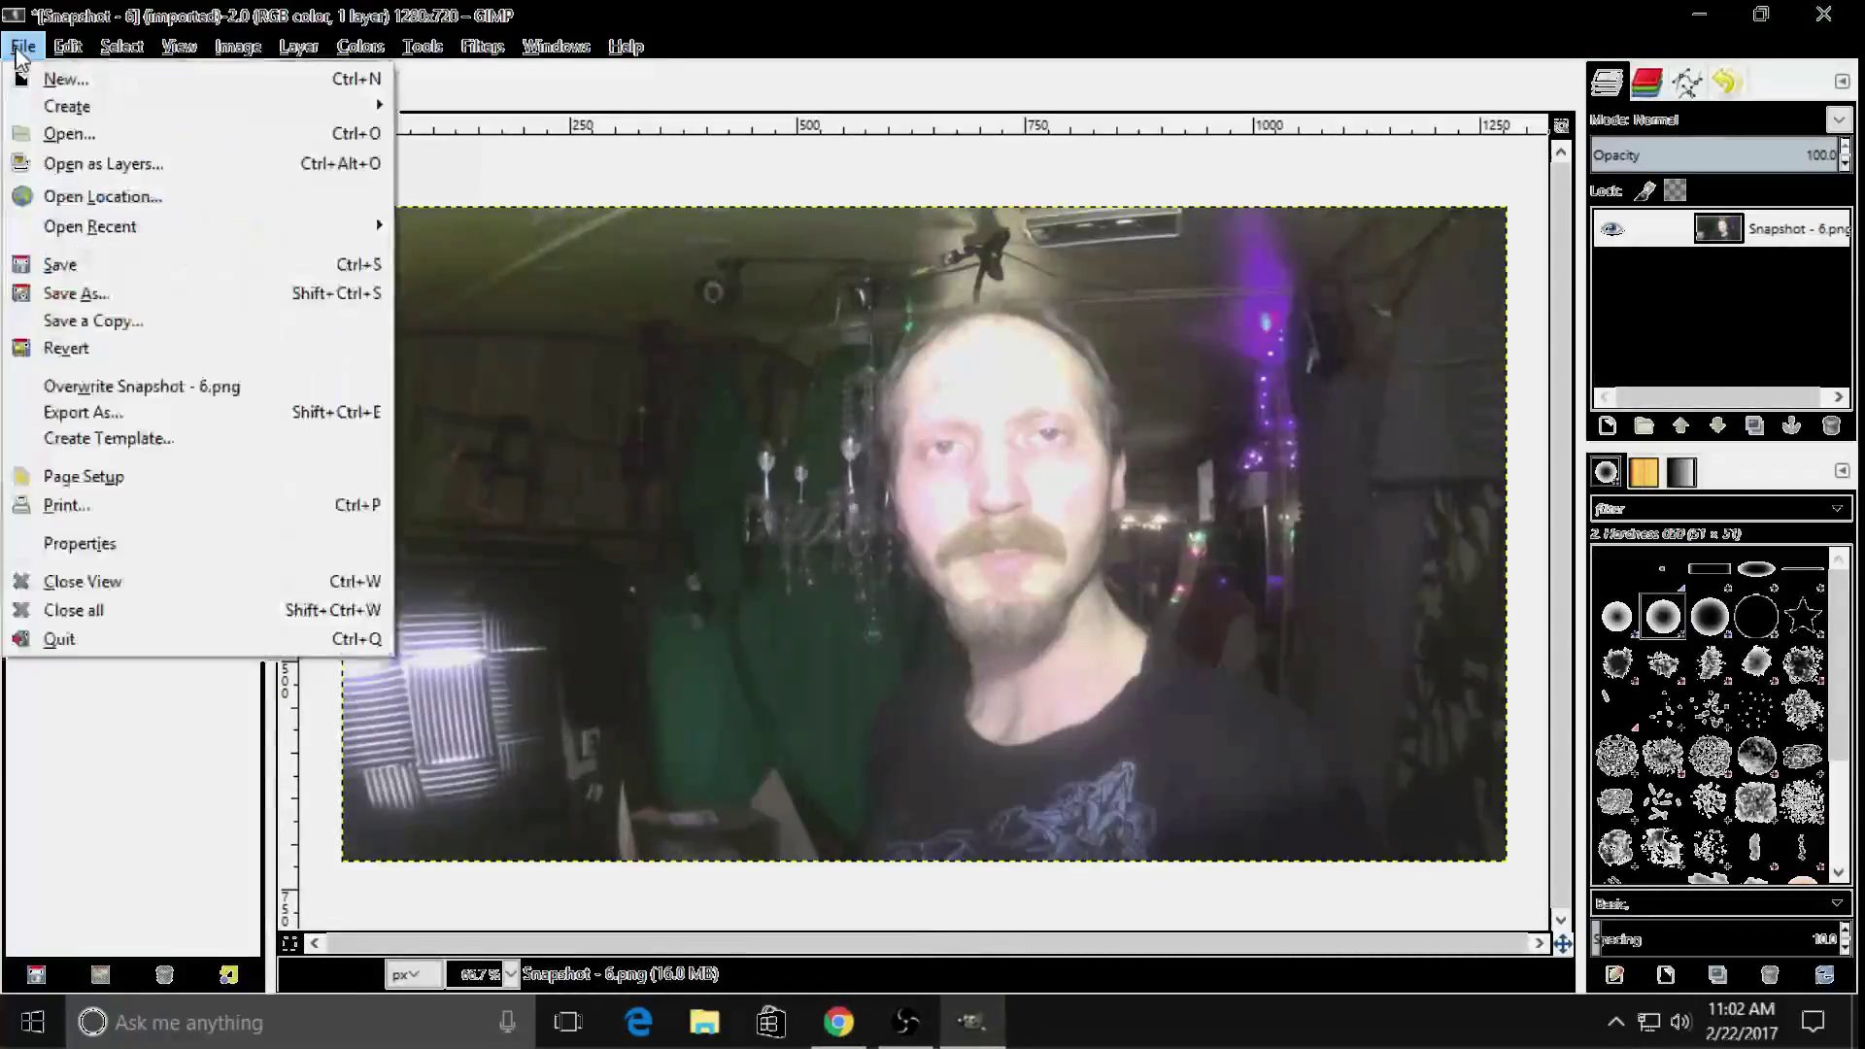
pyautogui.click(66, 133)
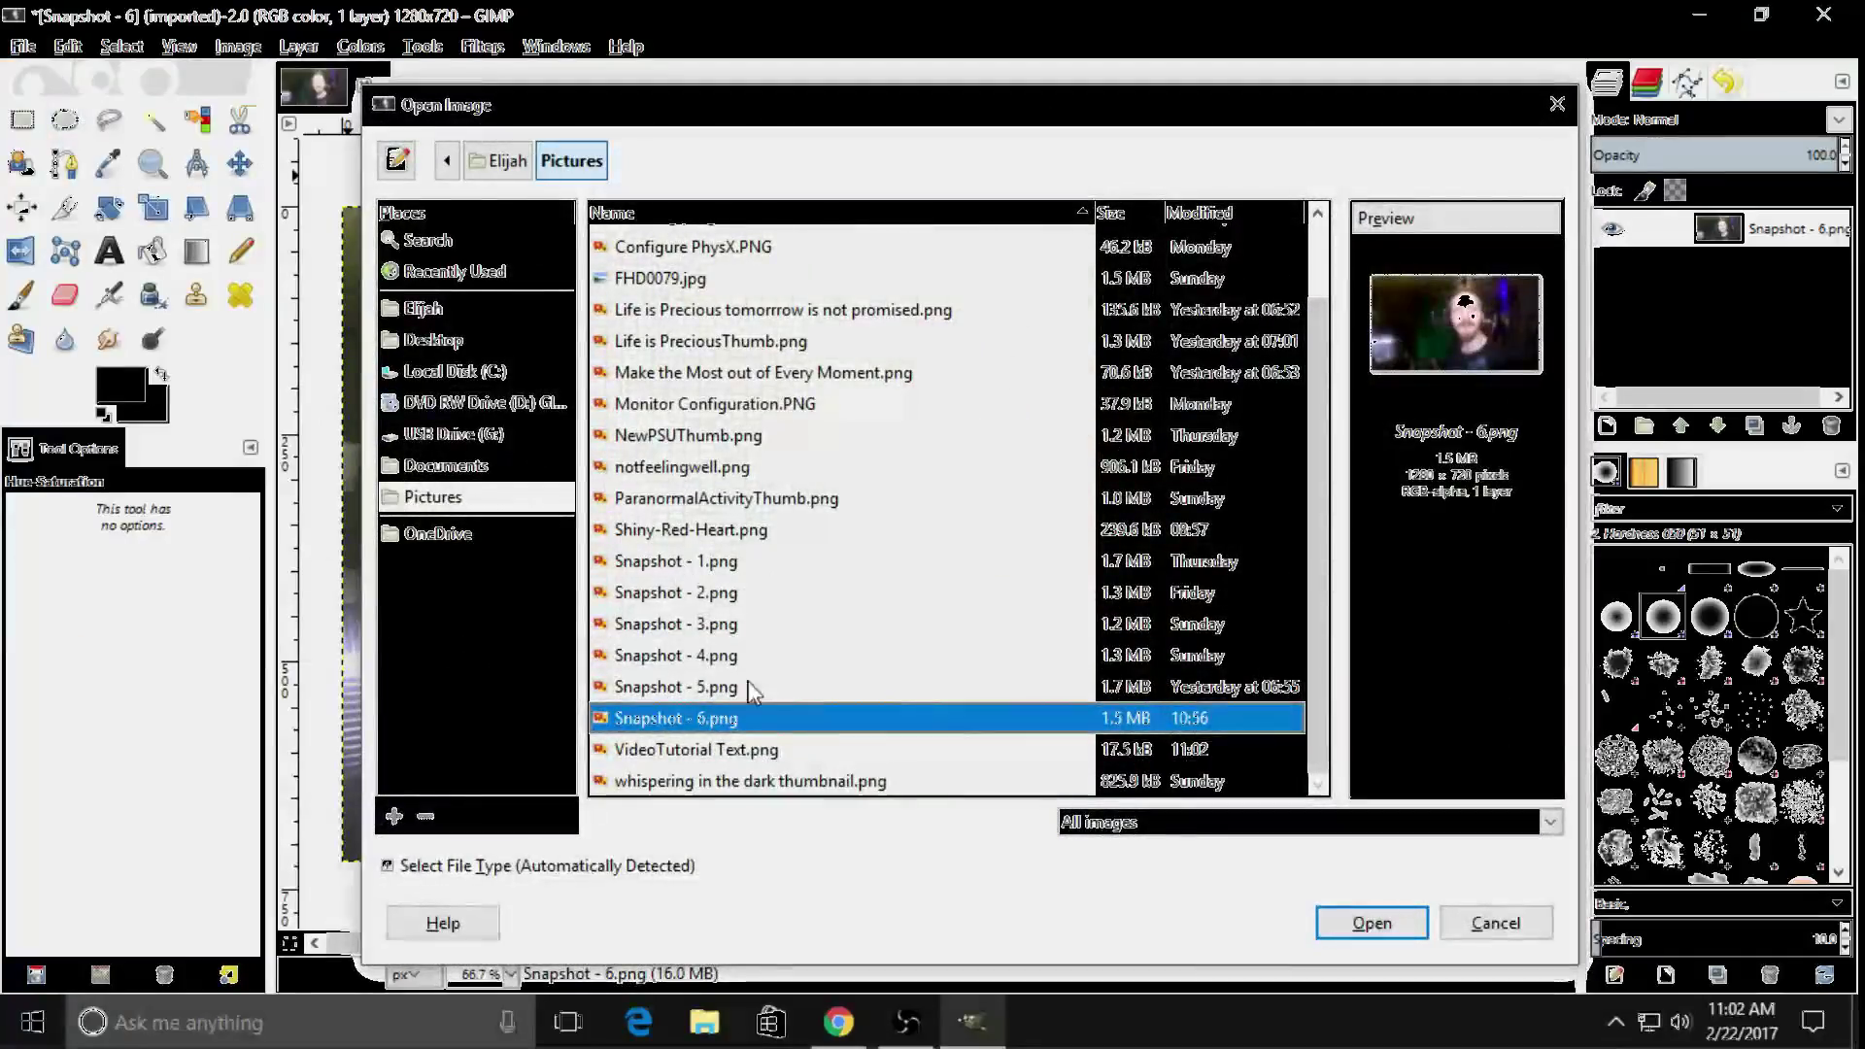
pyautogui.doubleClick(723, 751)
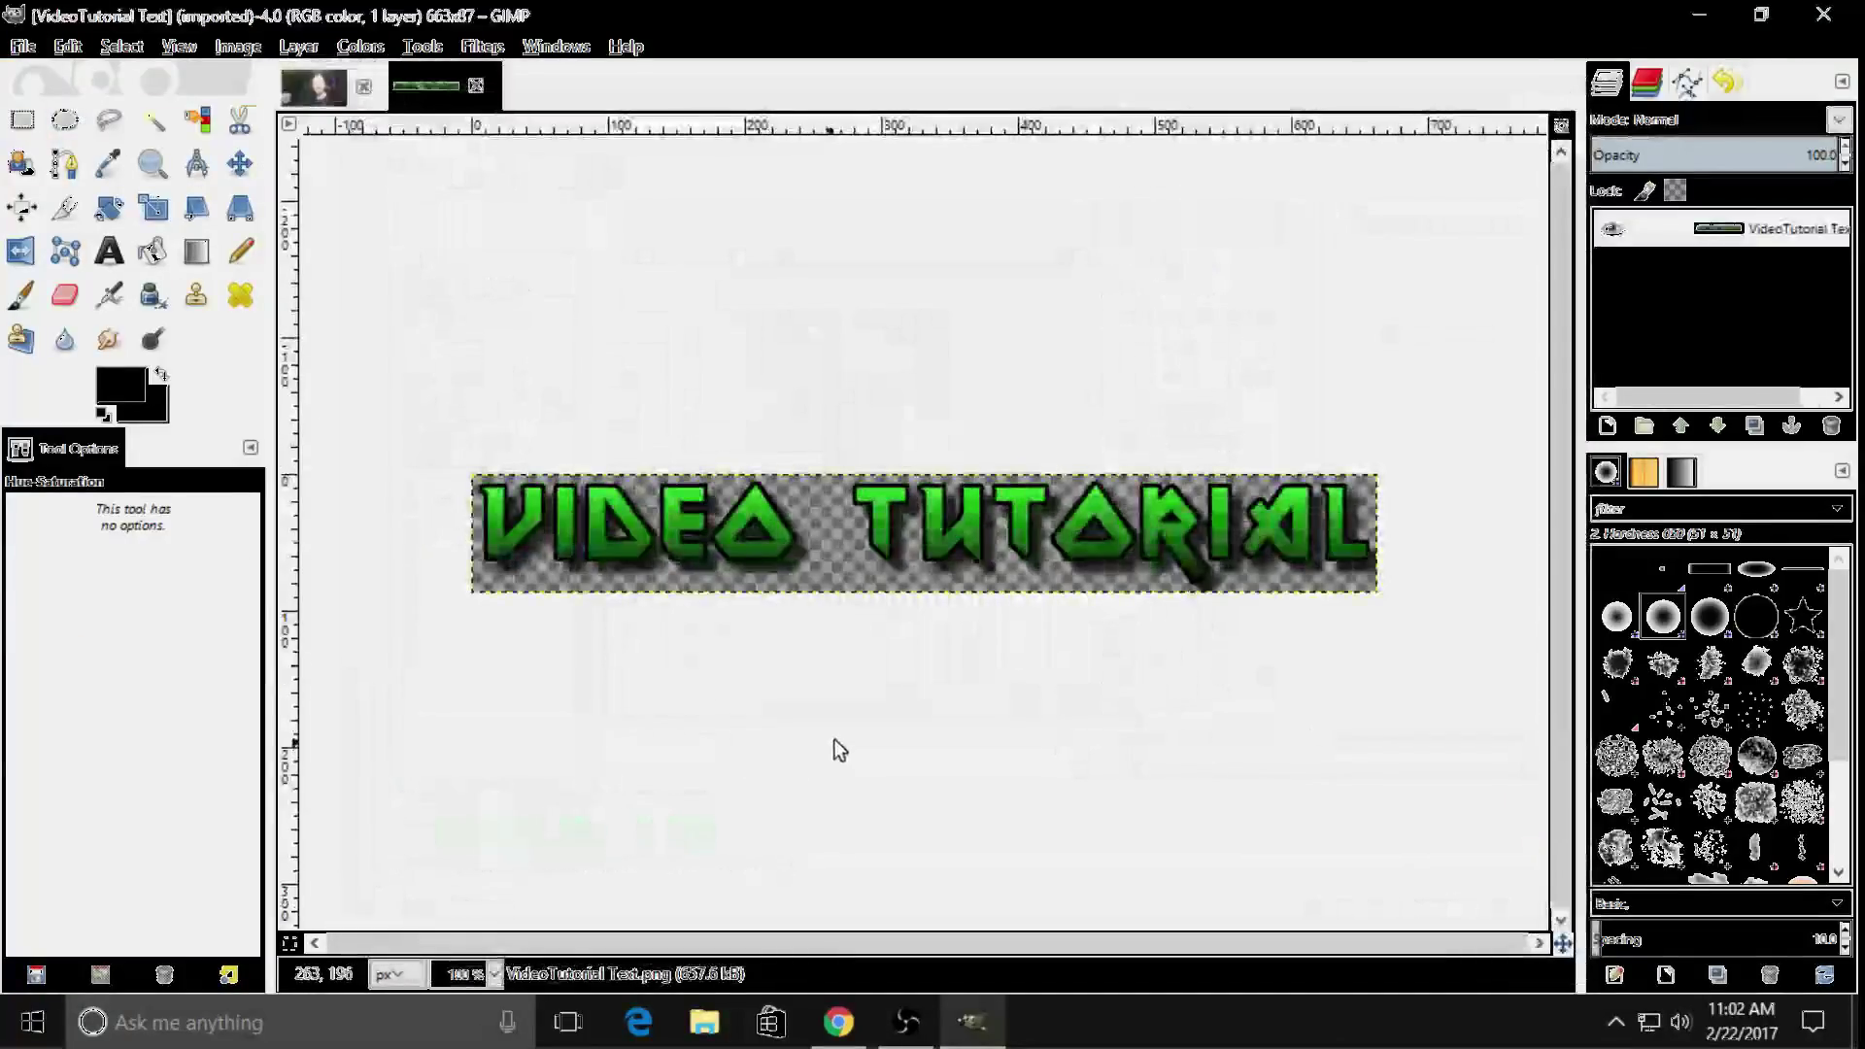
# Adjust the logo image's brightness to about 55 and its contrast to about 36
pyautogui.click(360, 46)
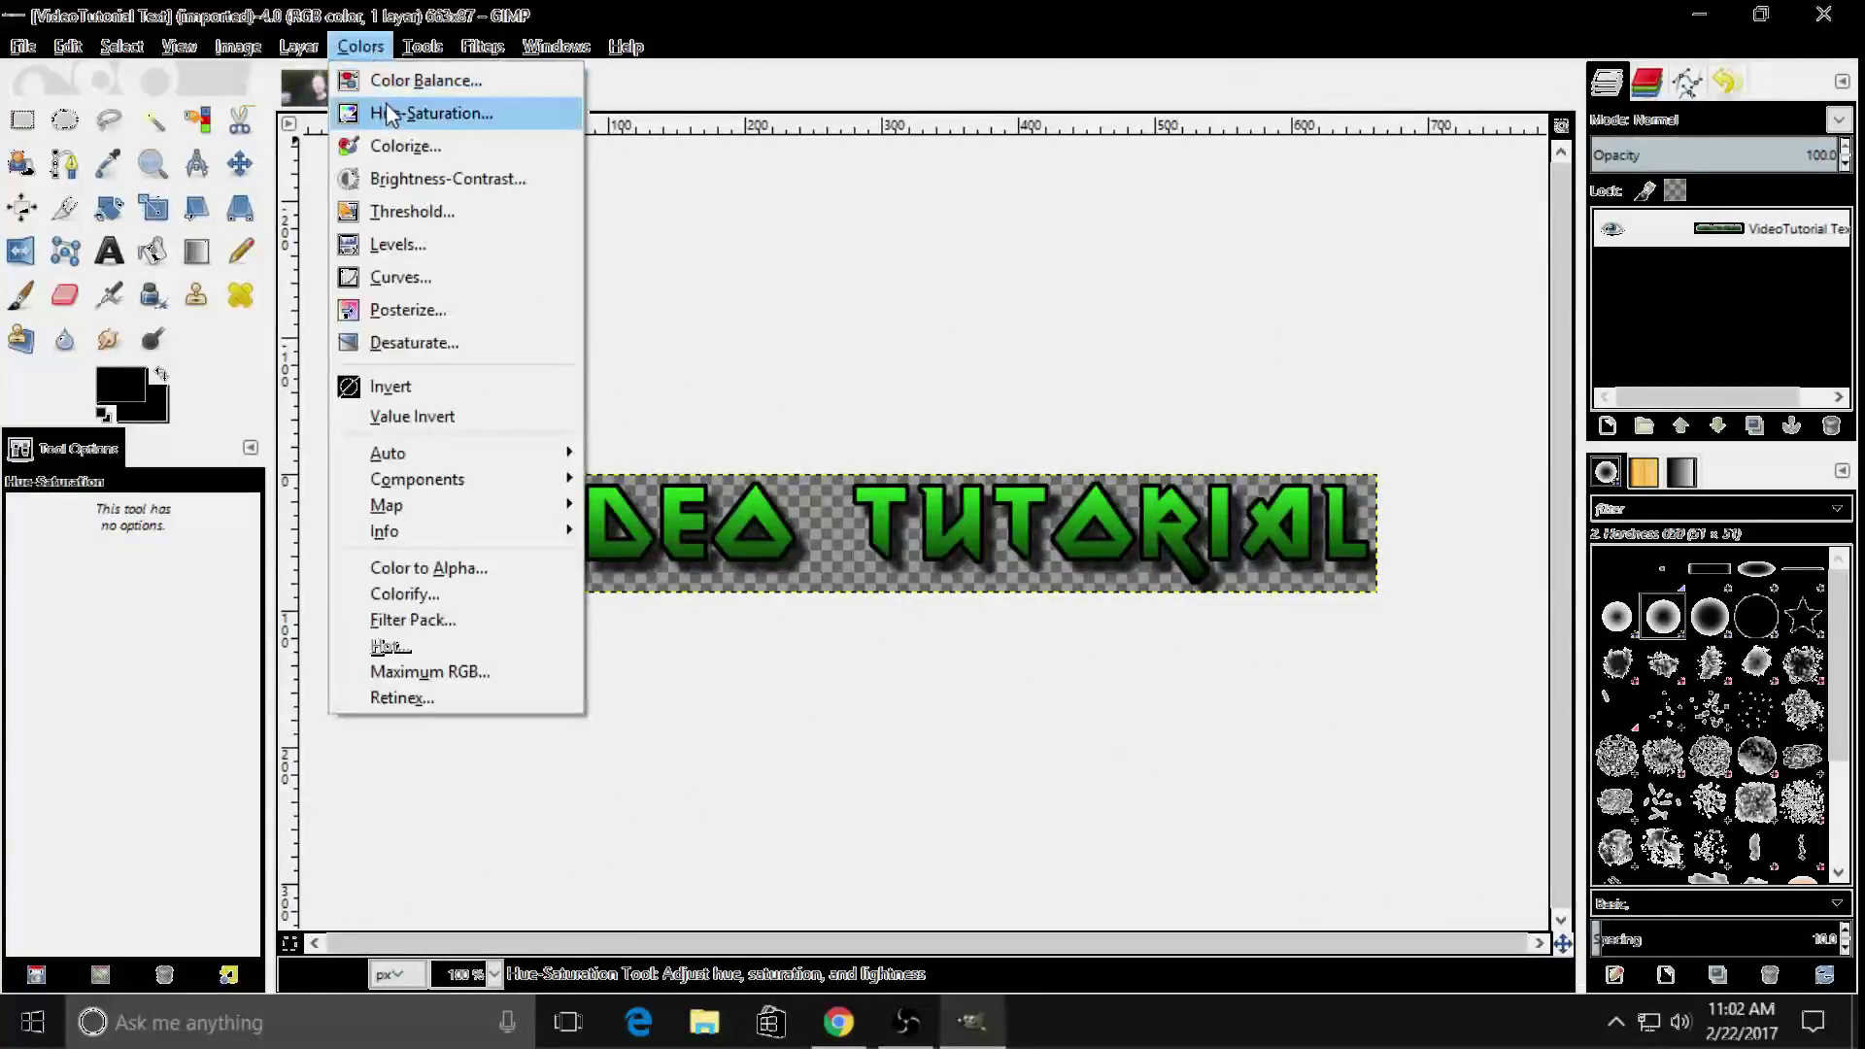
pyautogui.click(403, 179)
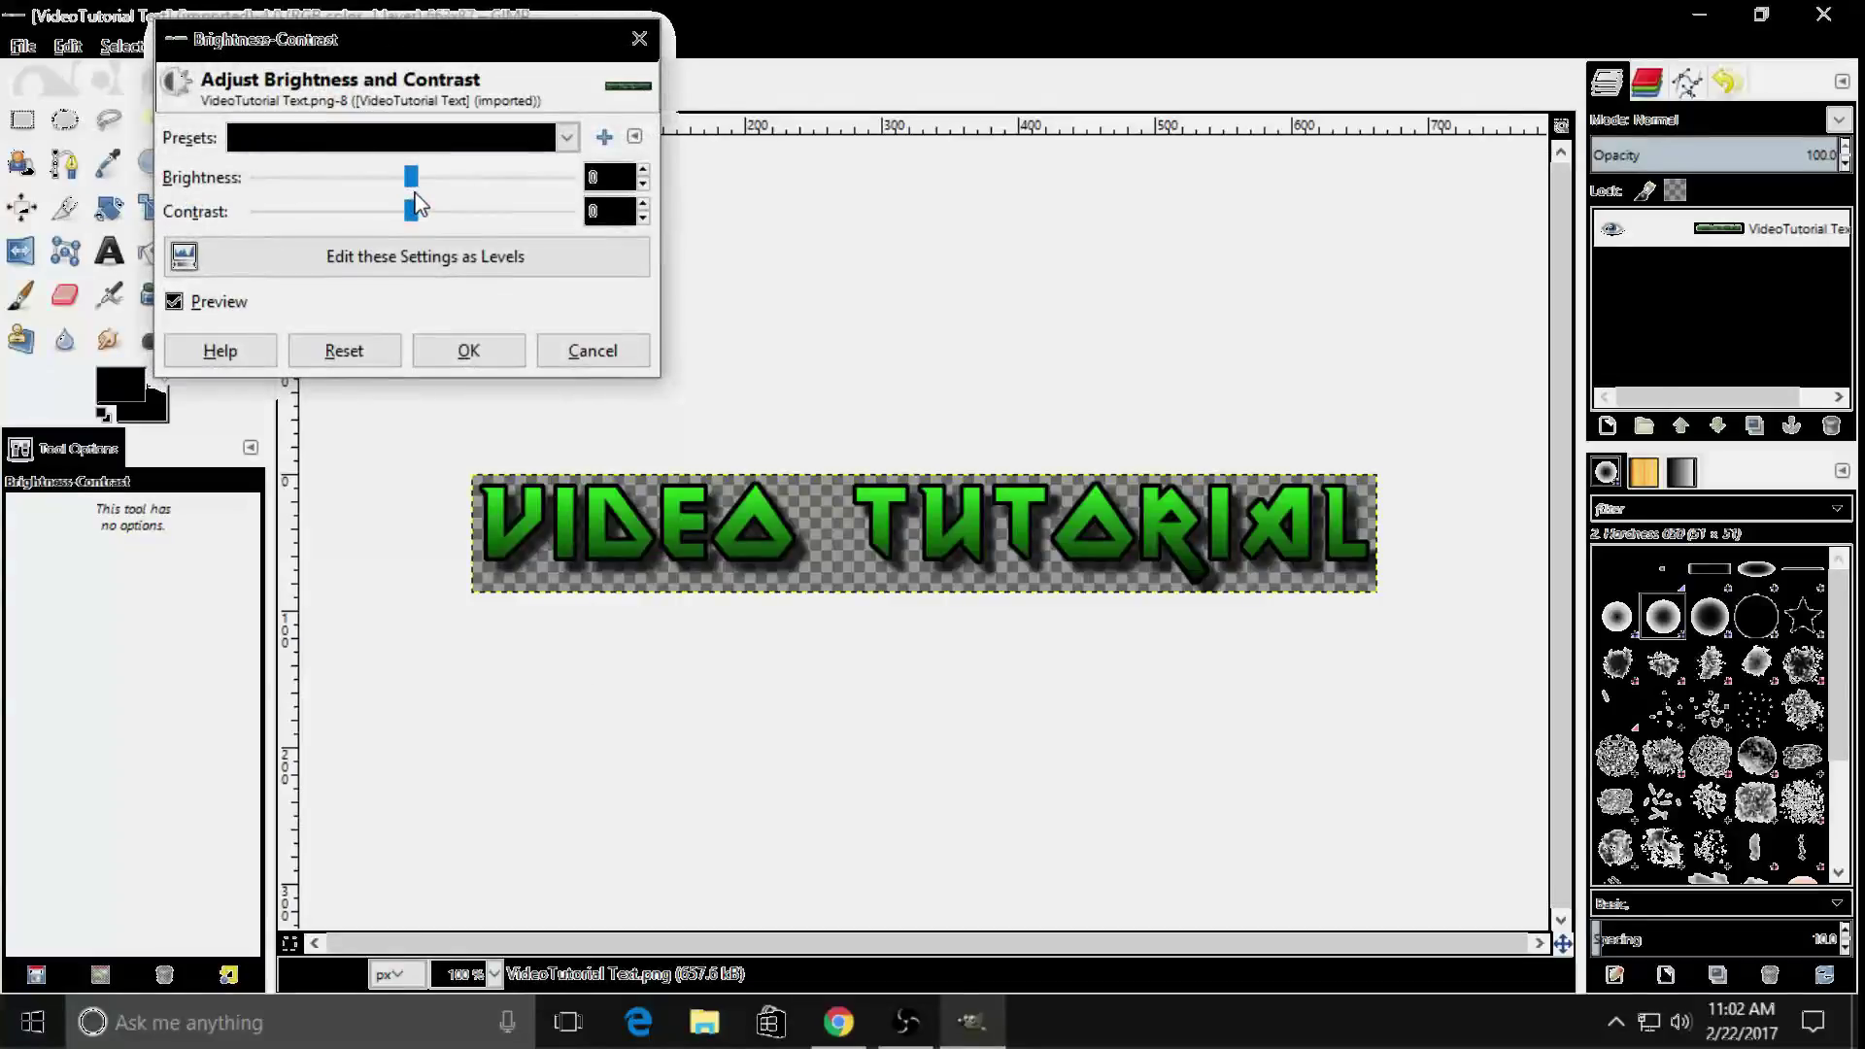
pyautogui.moveTo(413, 181); pyautogui.dragTo(462, 216)
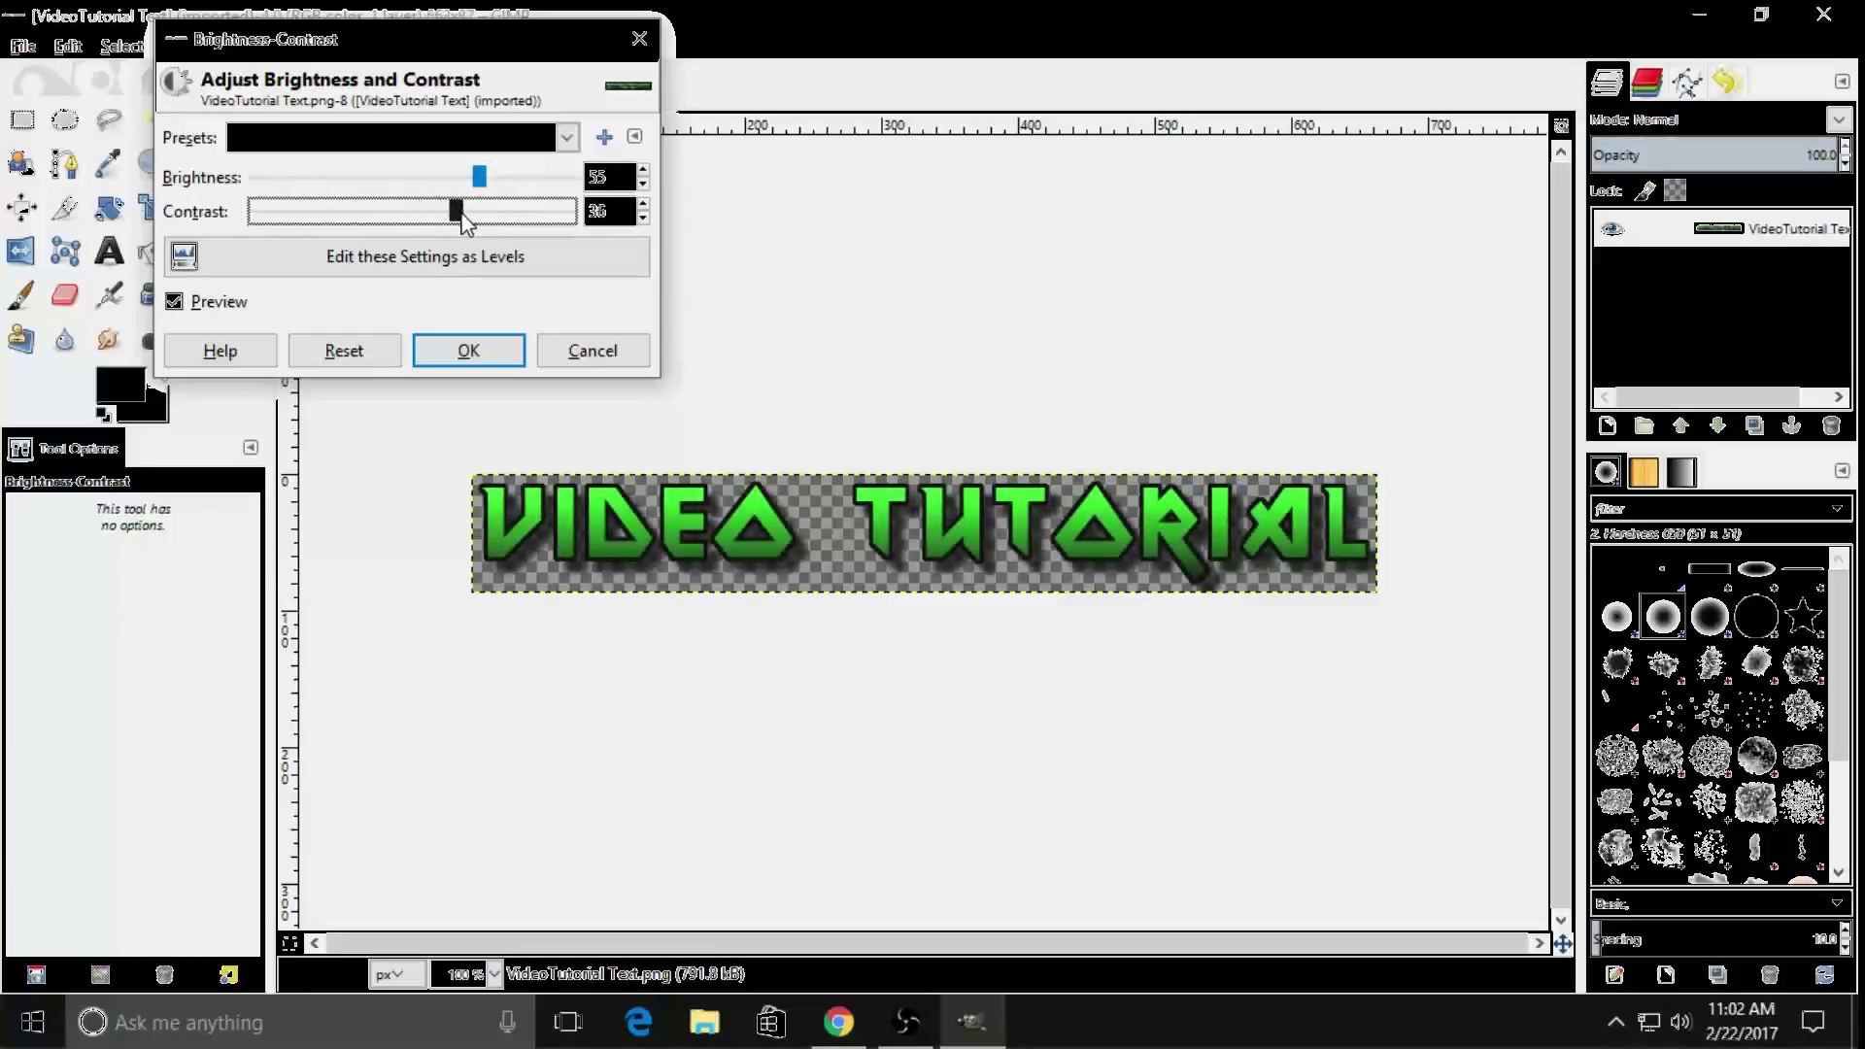
pyautogui.click(496, 355)
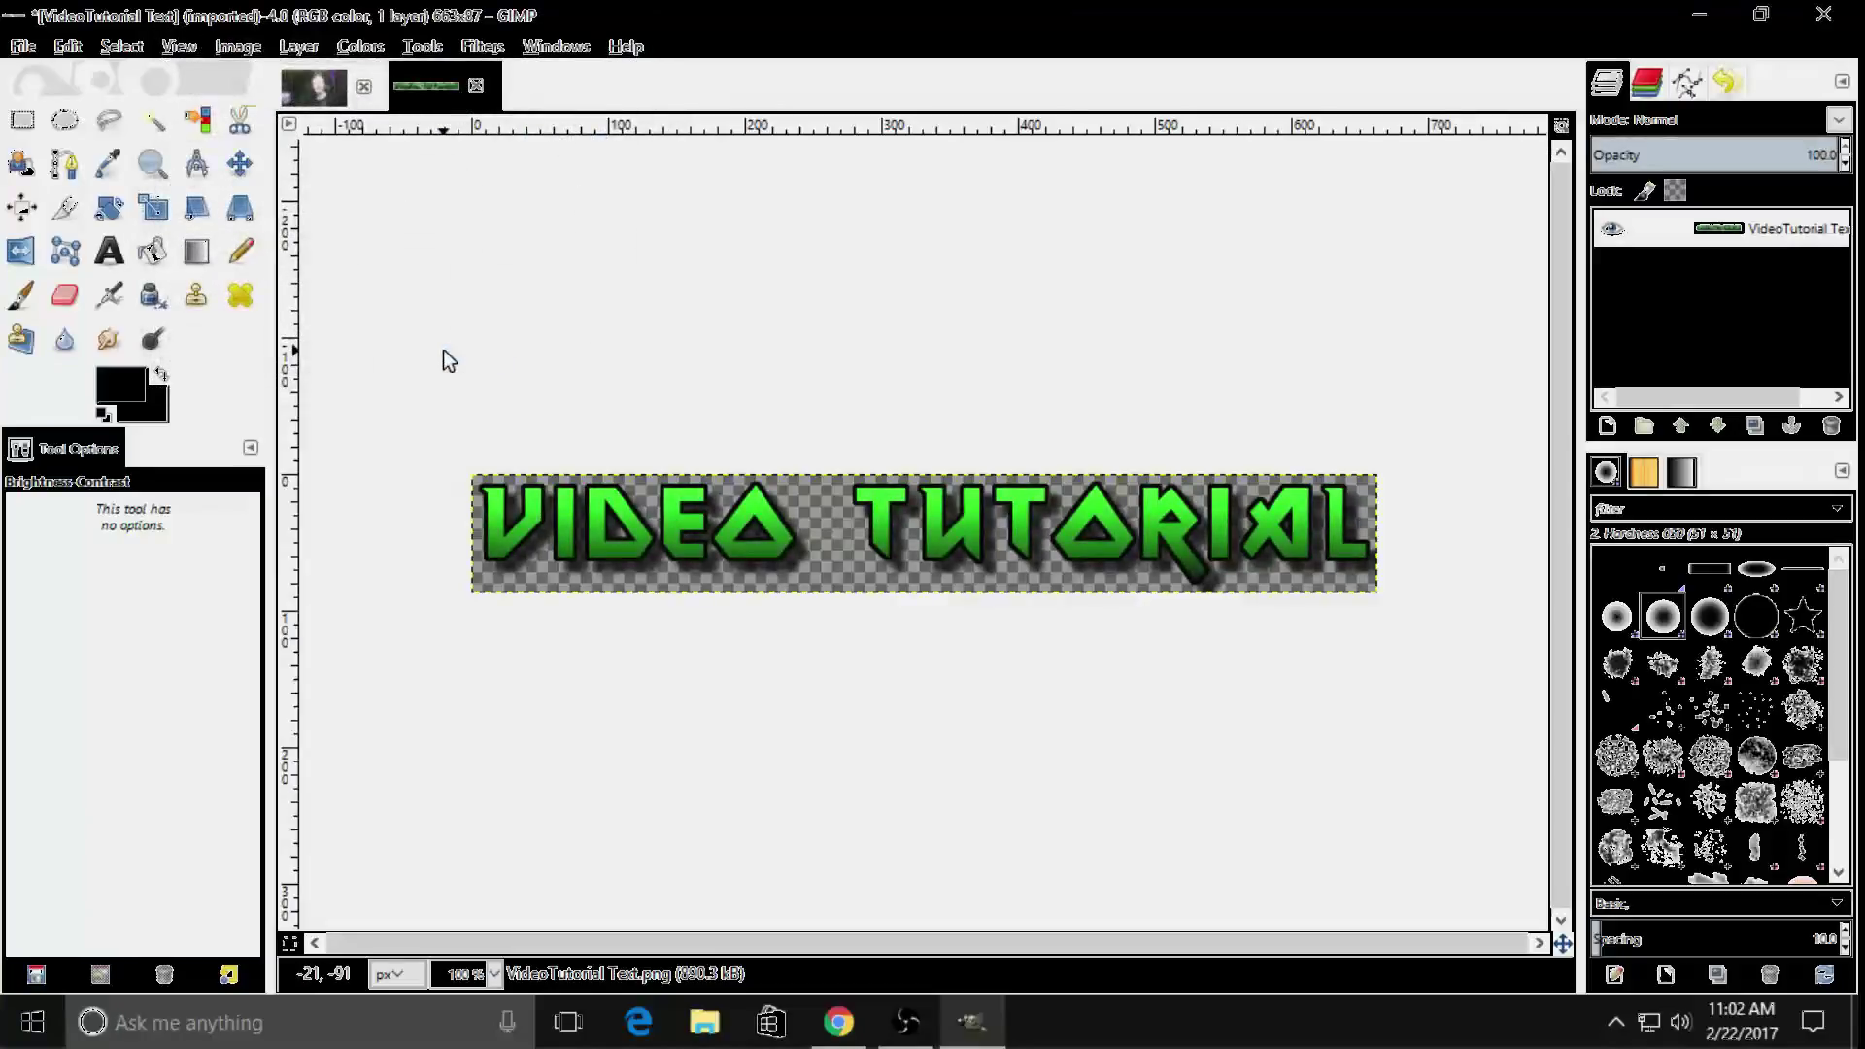
# Copy the entire Video Tutorial logo and paste it into the Snapshot - 6 image as a new layer
pyautogui.click(241, 175)
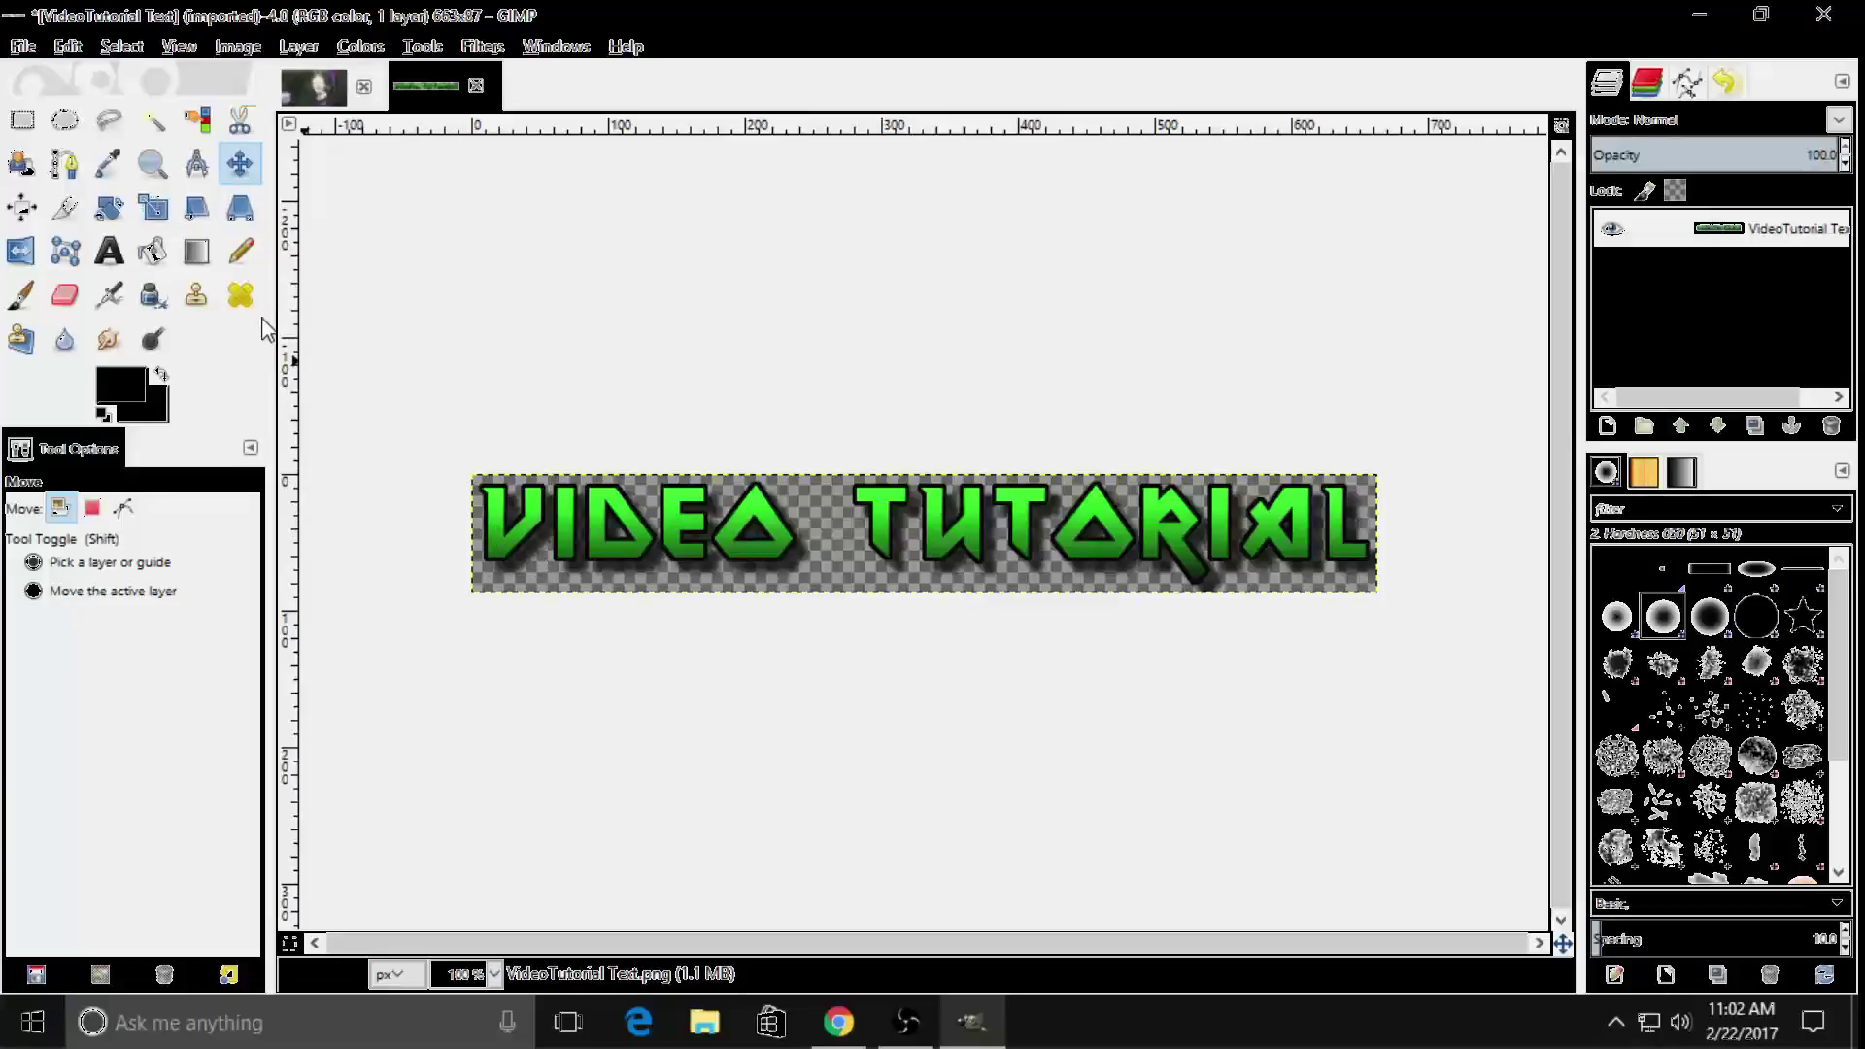
pyautogui.press('ctrl')
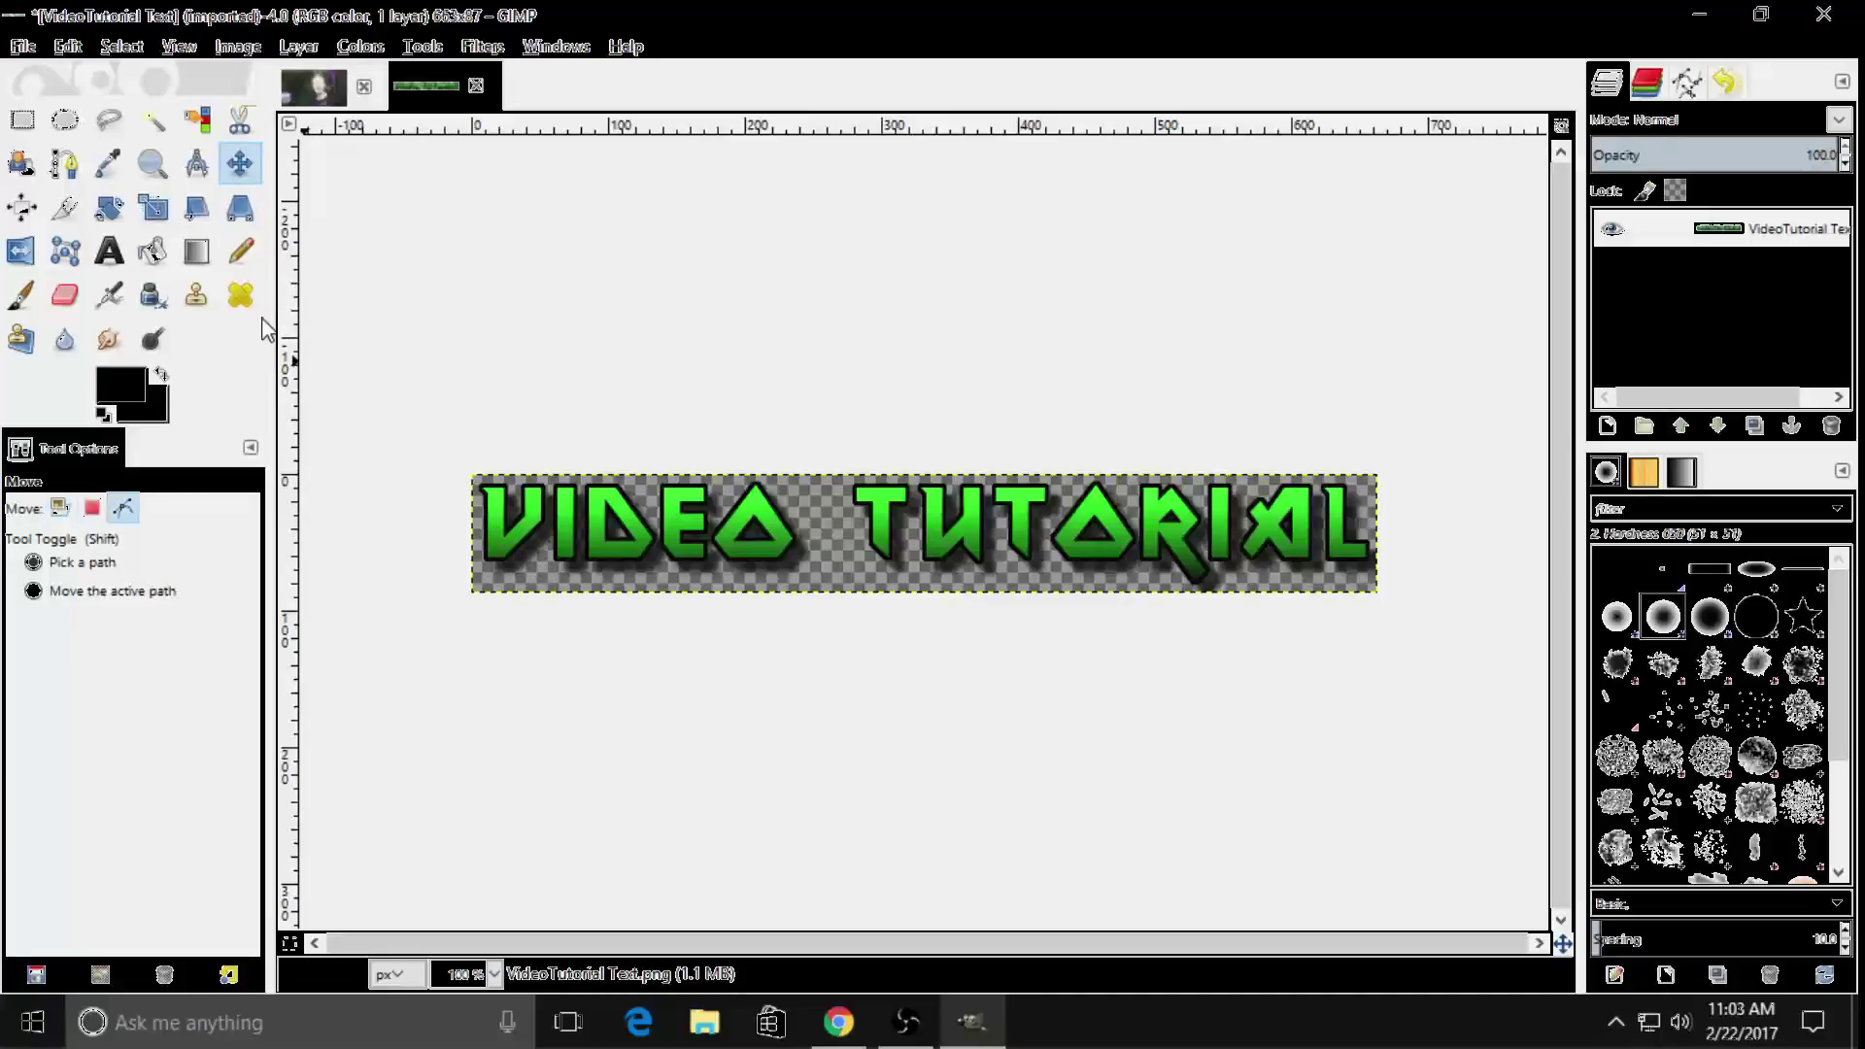
pyautogui.hotkey('ctrl', 'a')
pyautogui.hotkey('ctrl', 'c')
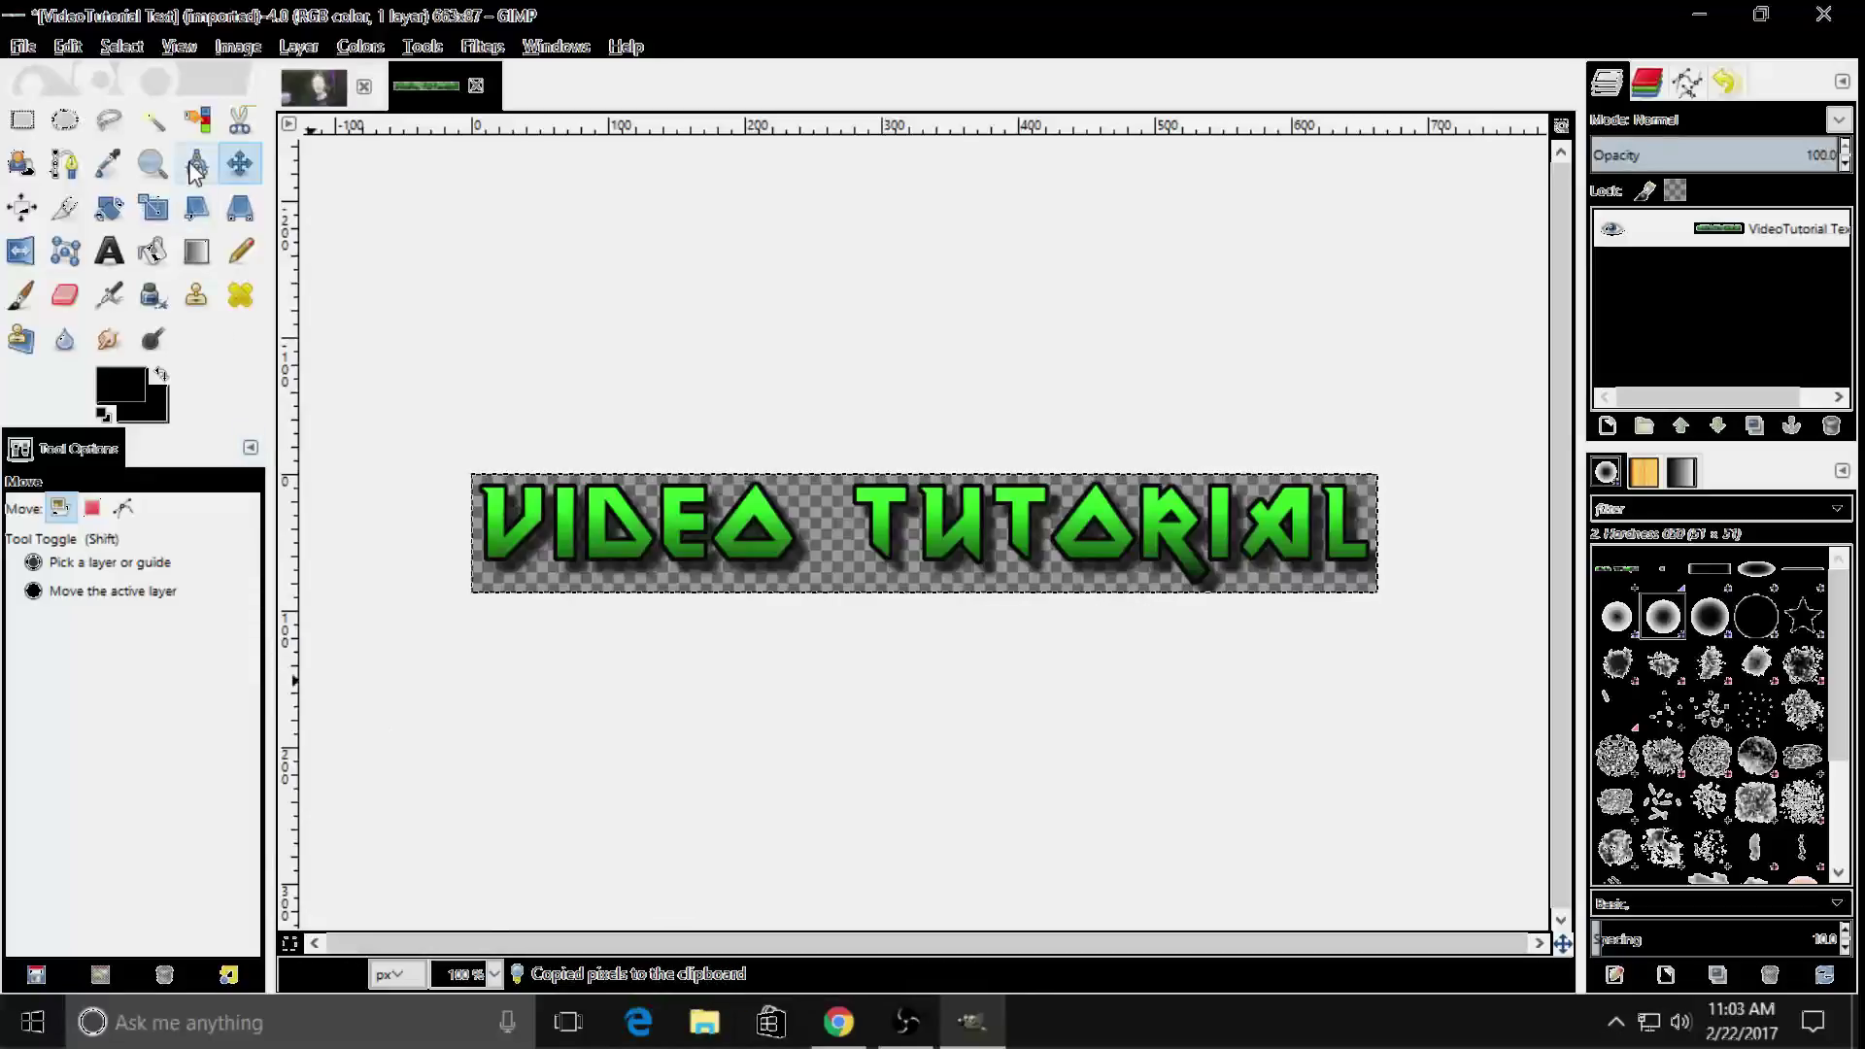
pyautogui.click(309, 90)
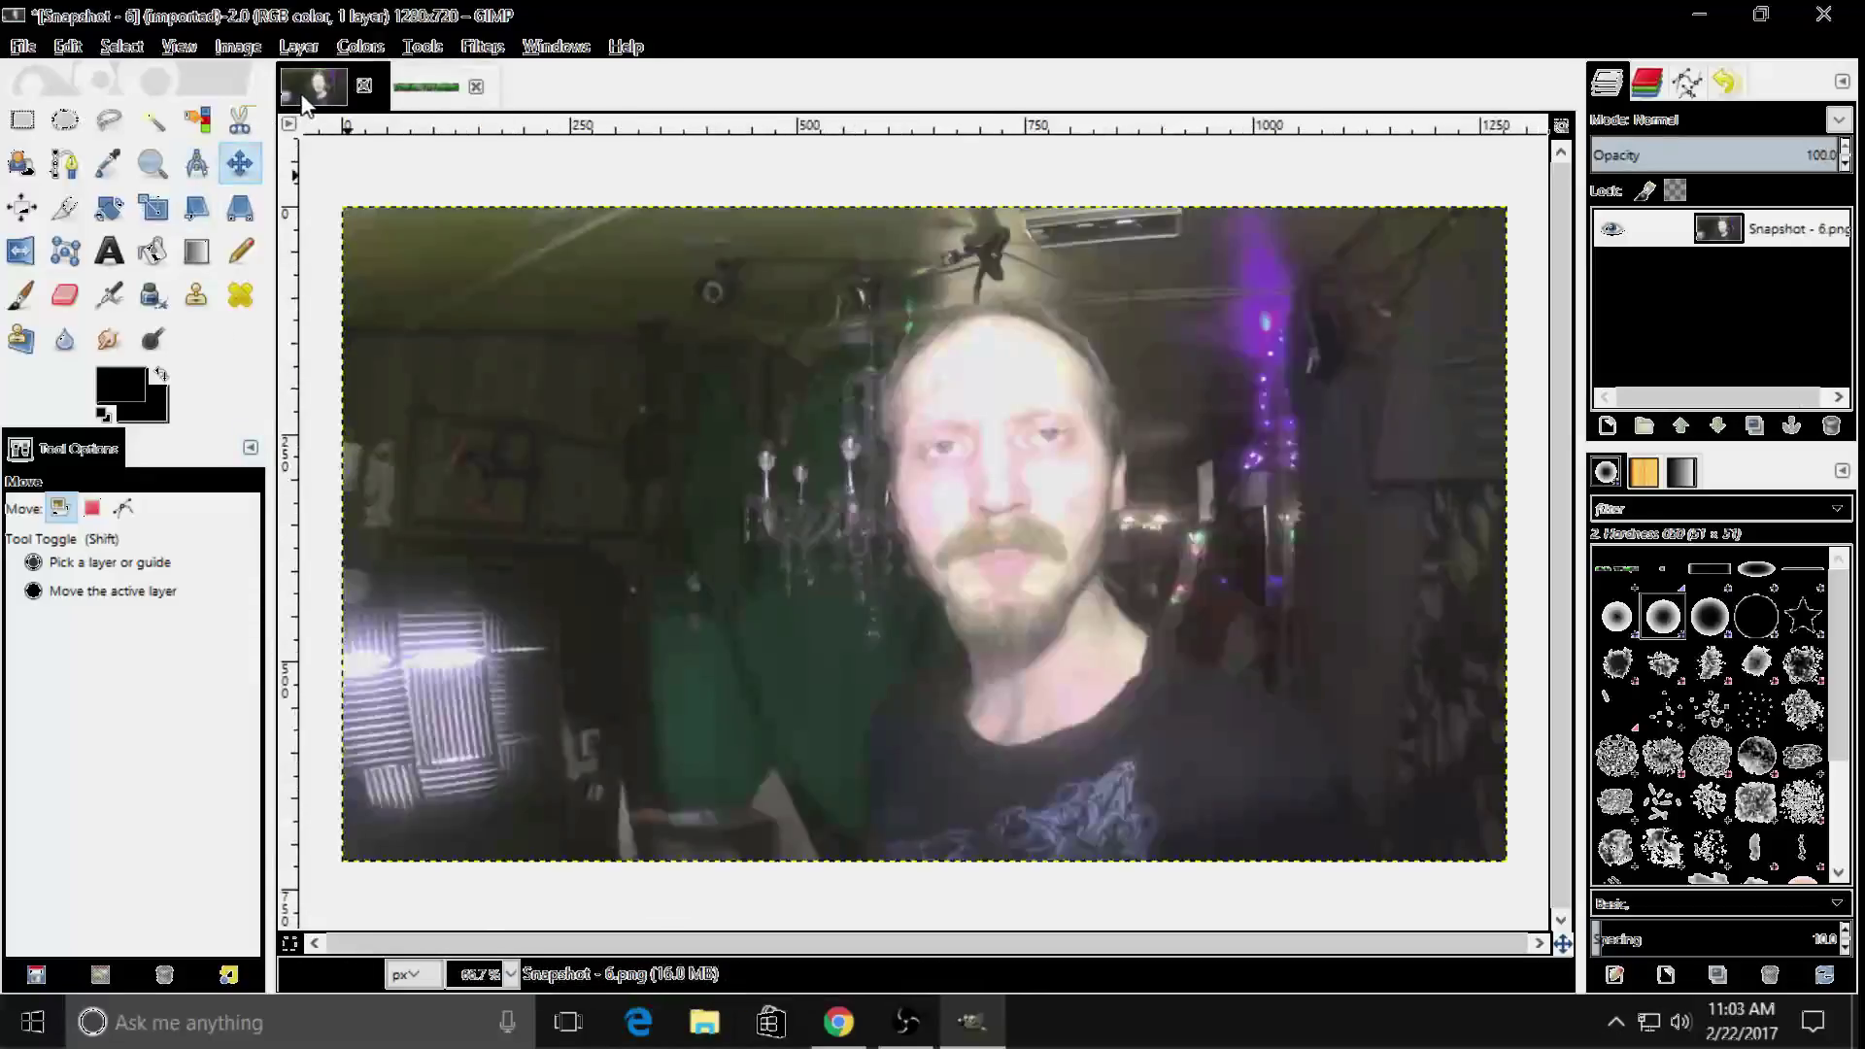
pyautogui.click(68, 47)
pyautogui.moveTo(184, 347)
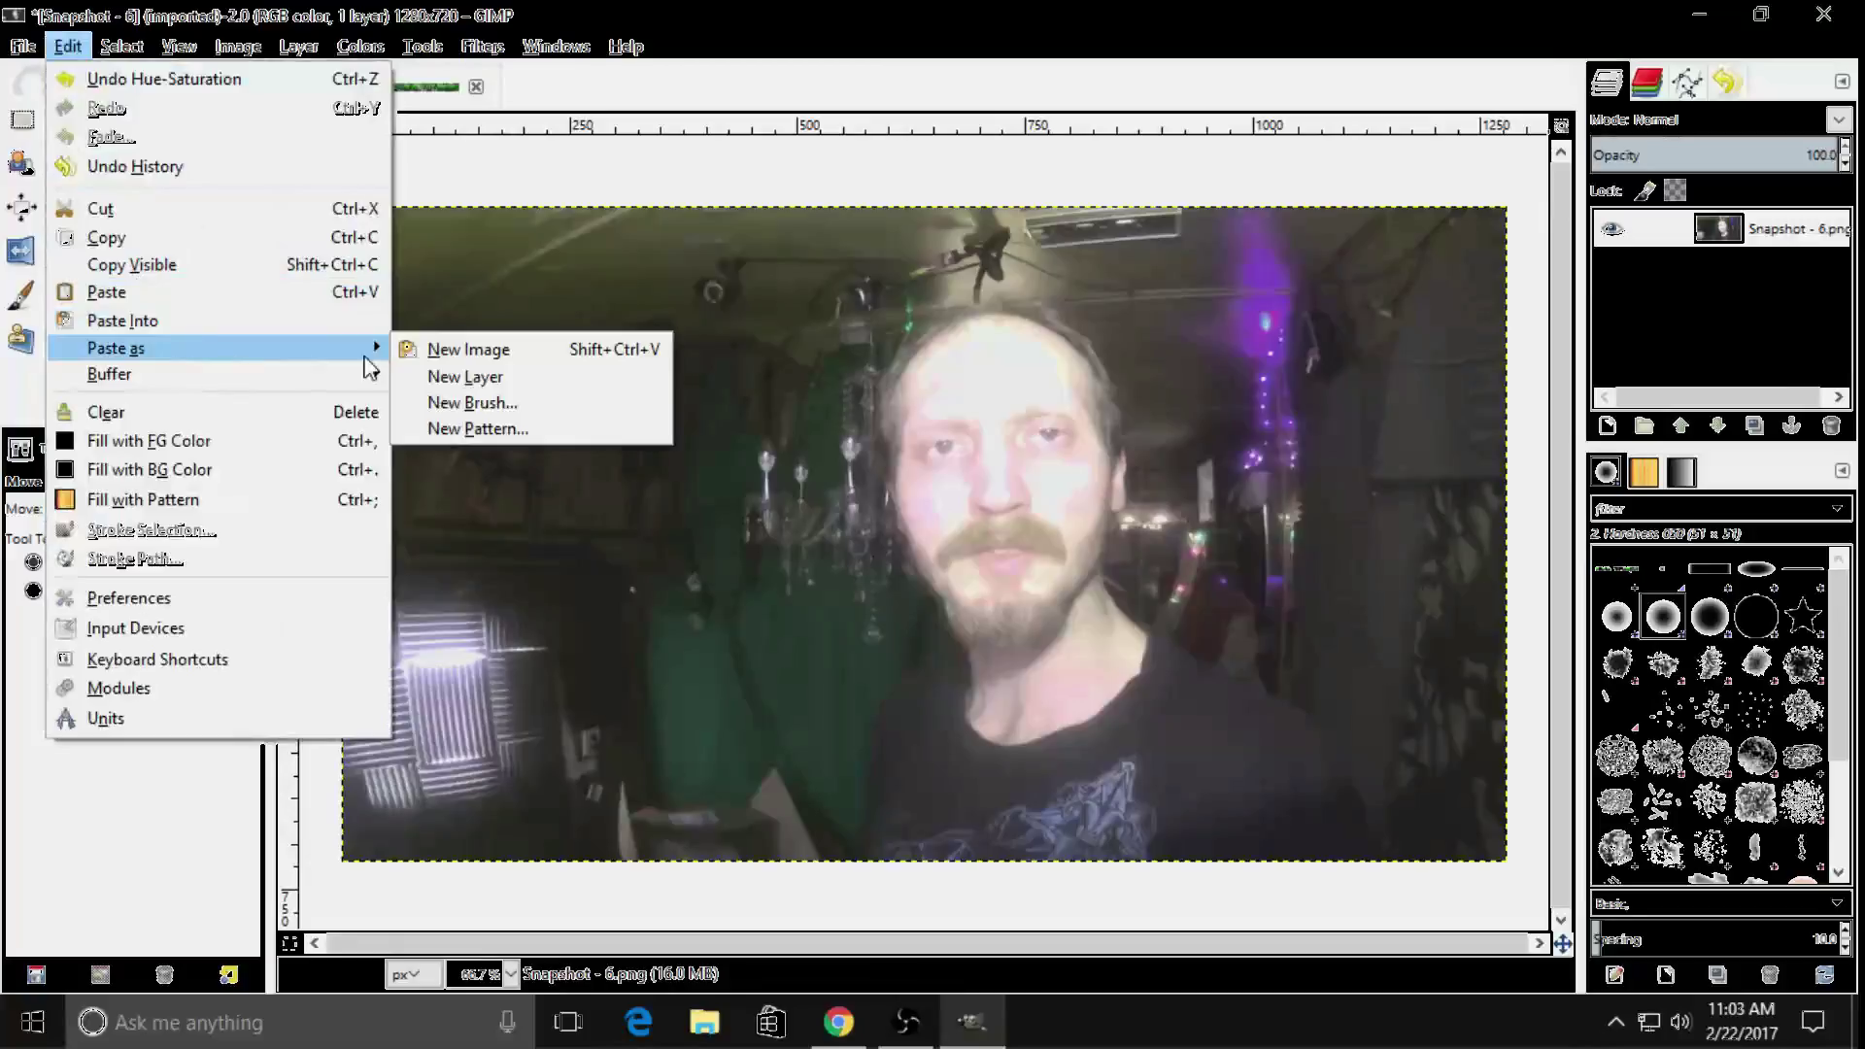
pyautogui.click(445, 373)
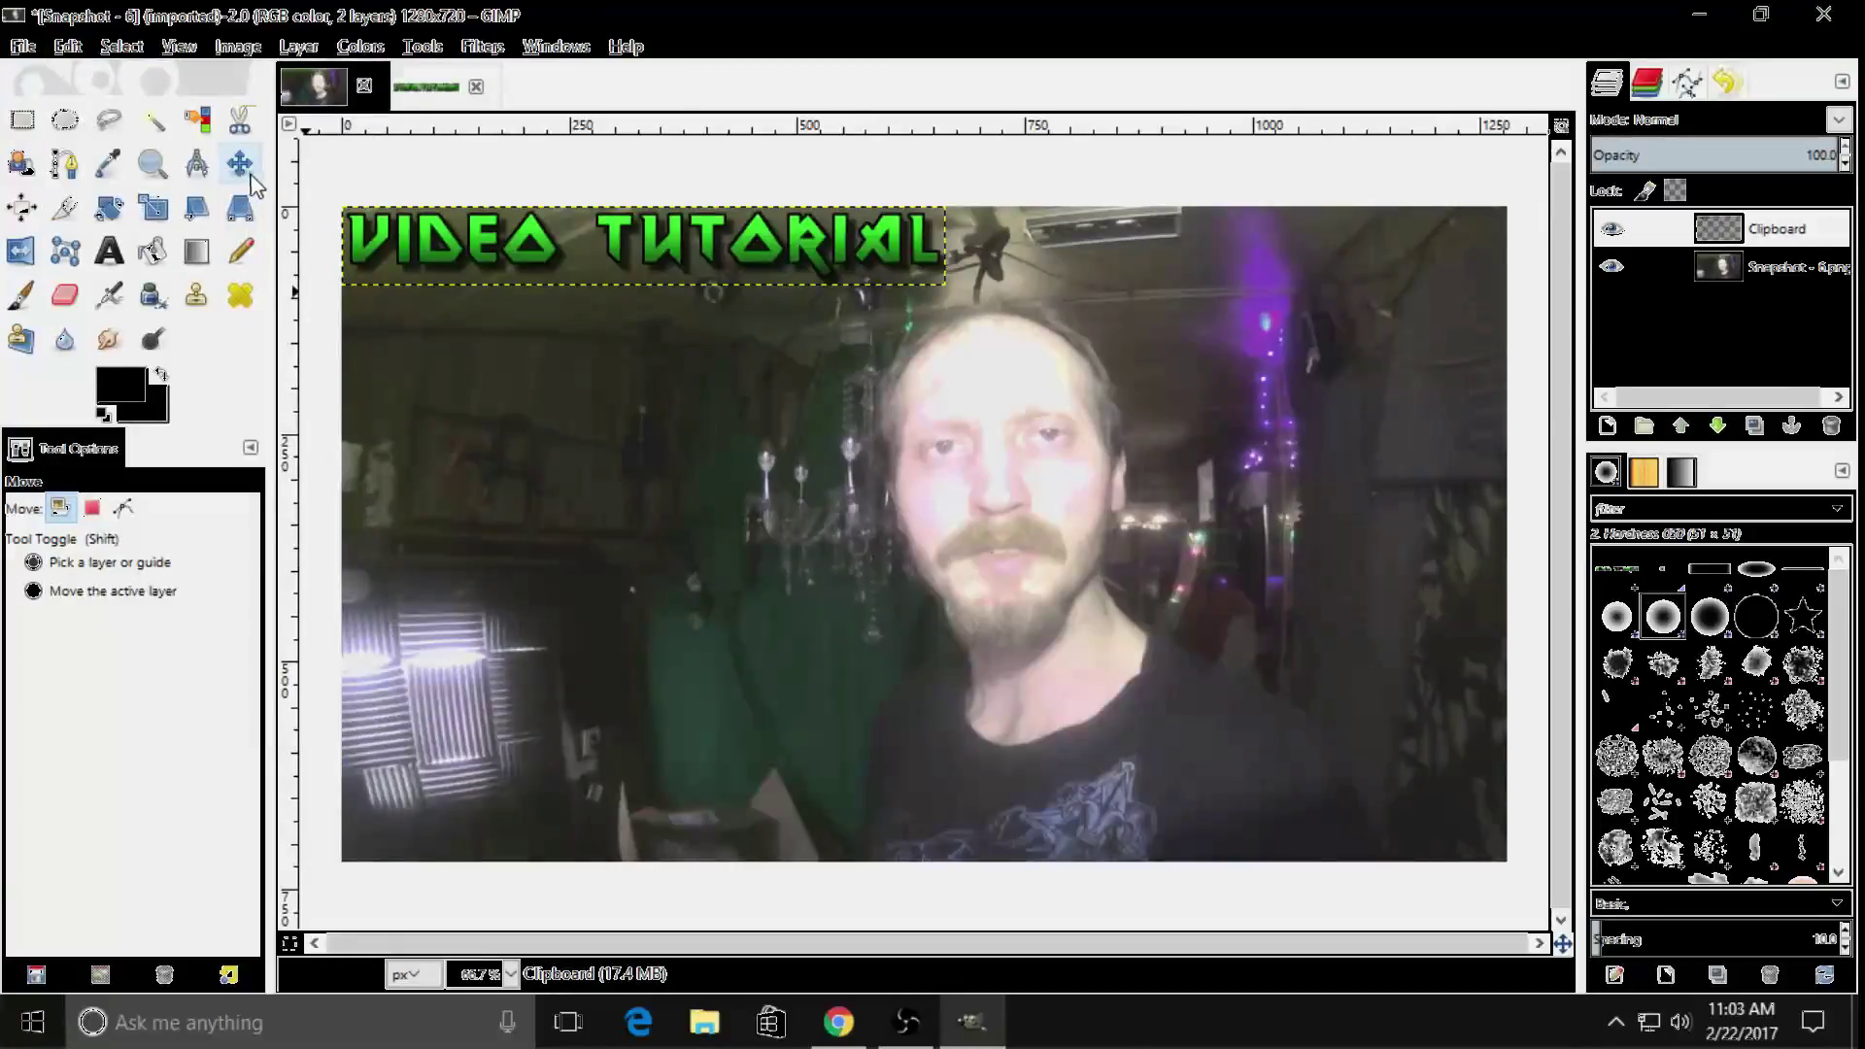
# Move the logo layer to the lower part of the snapshot and scale it to about 1149 × 173 px across the chest area
pyautogui.moveTo(375, 255); pyautogui.dragTo(672, 692)
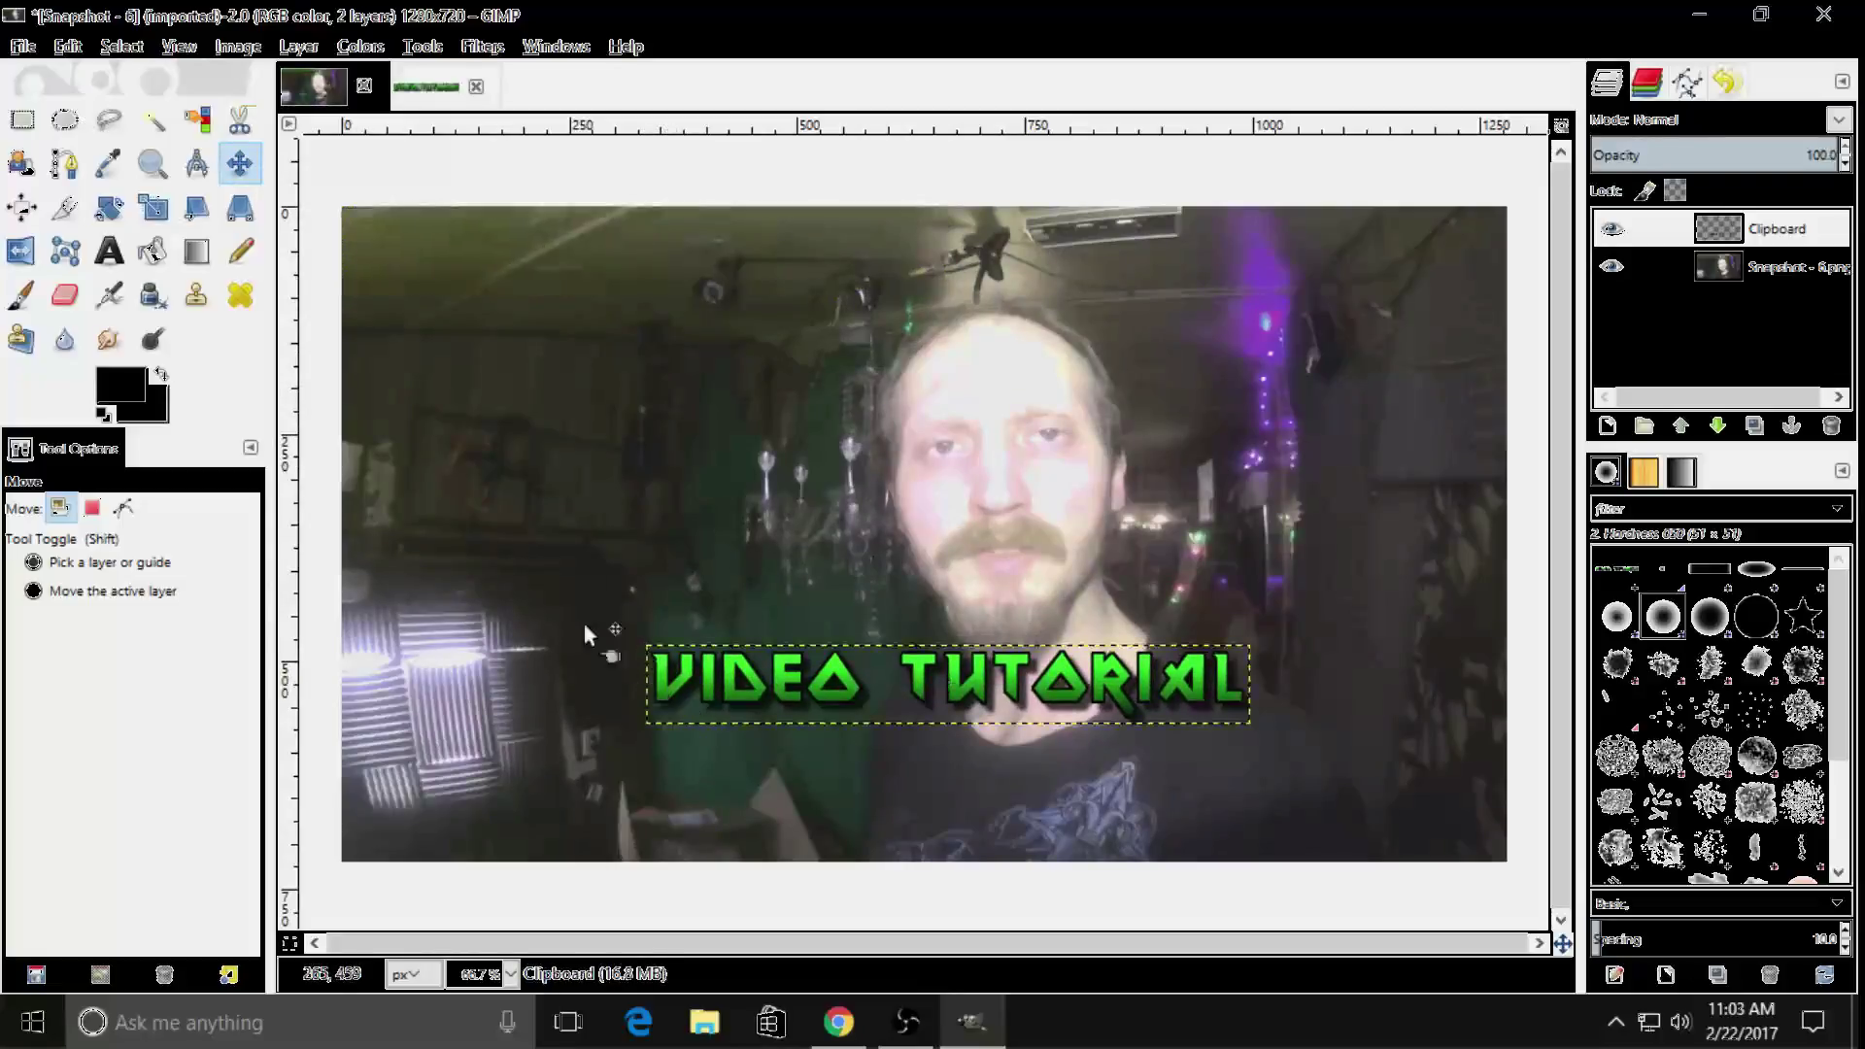
pyautogui.click(152, 207)
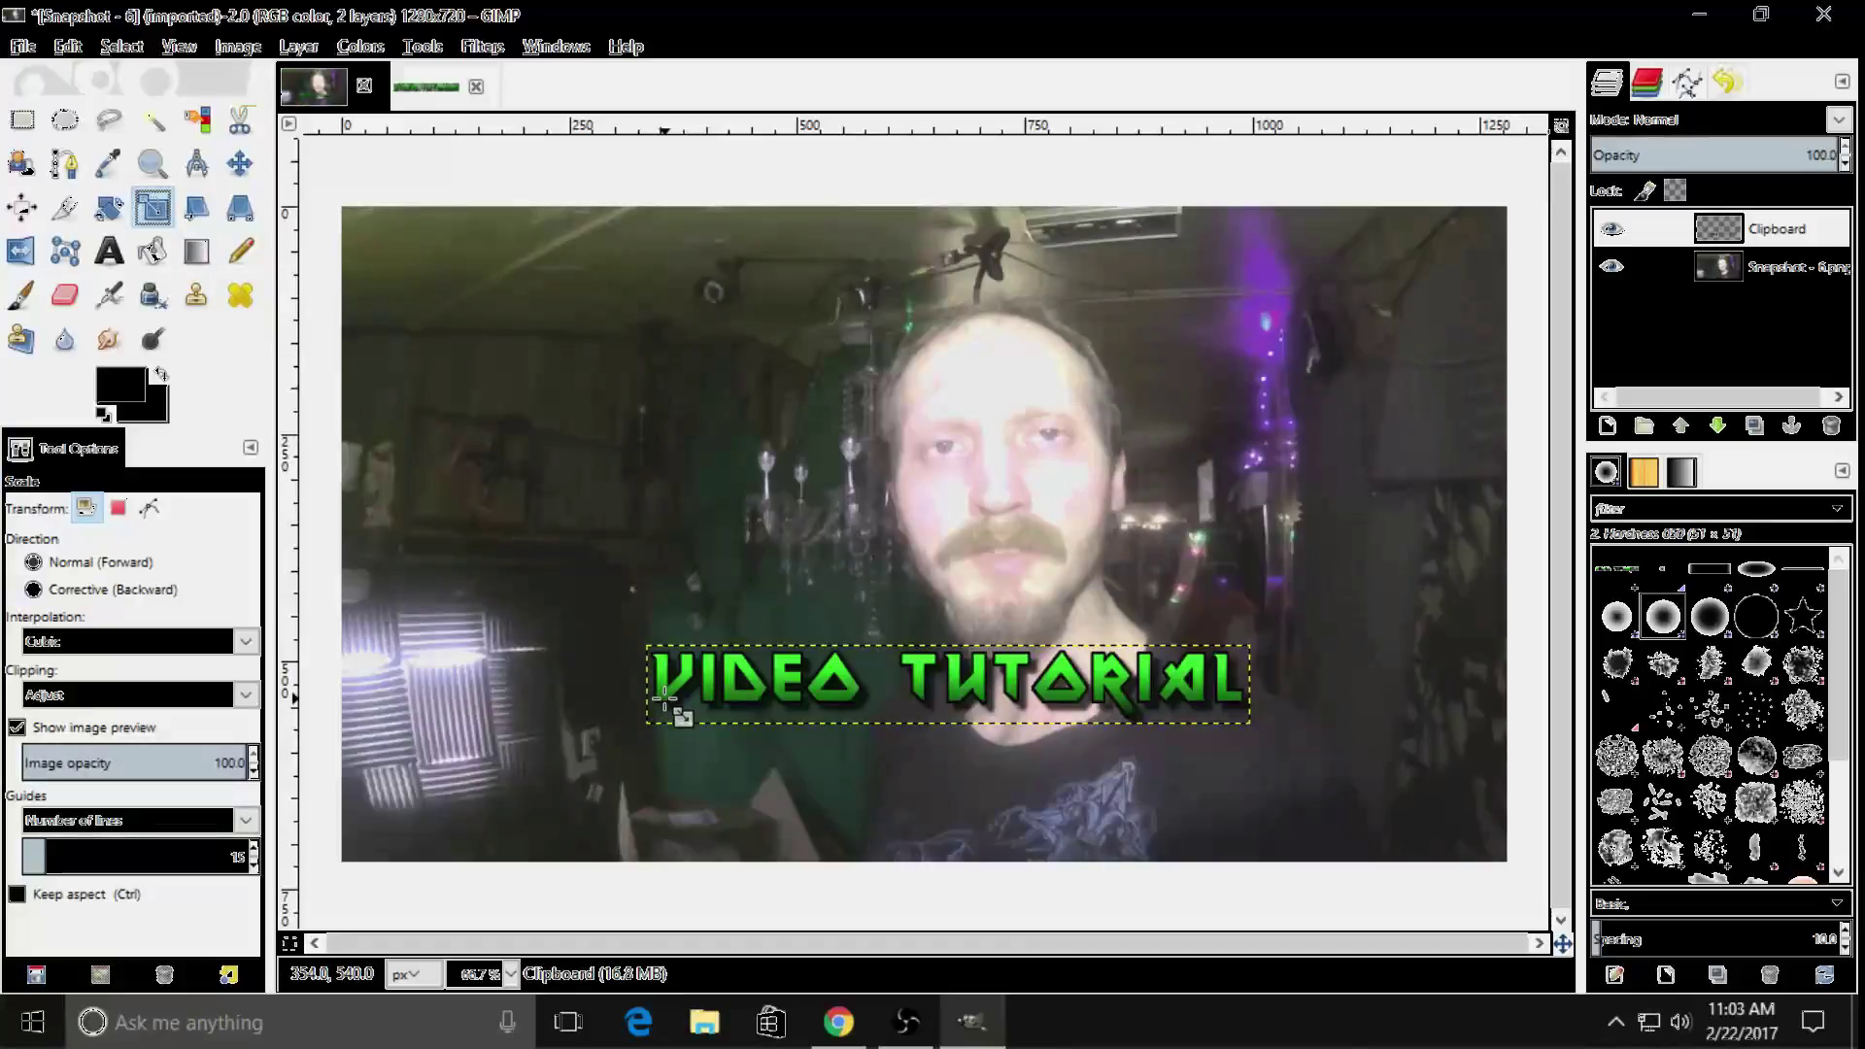
pyautogui.click(662, 699)
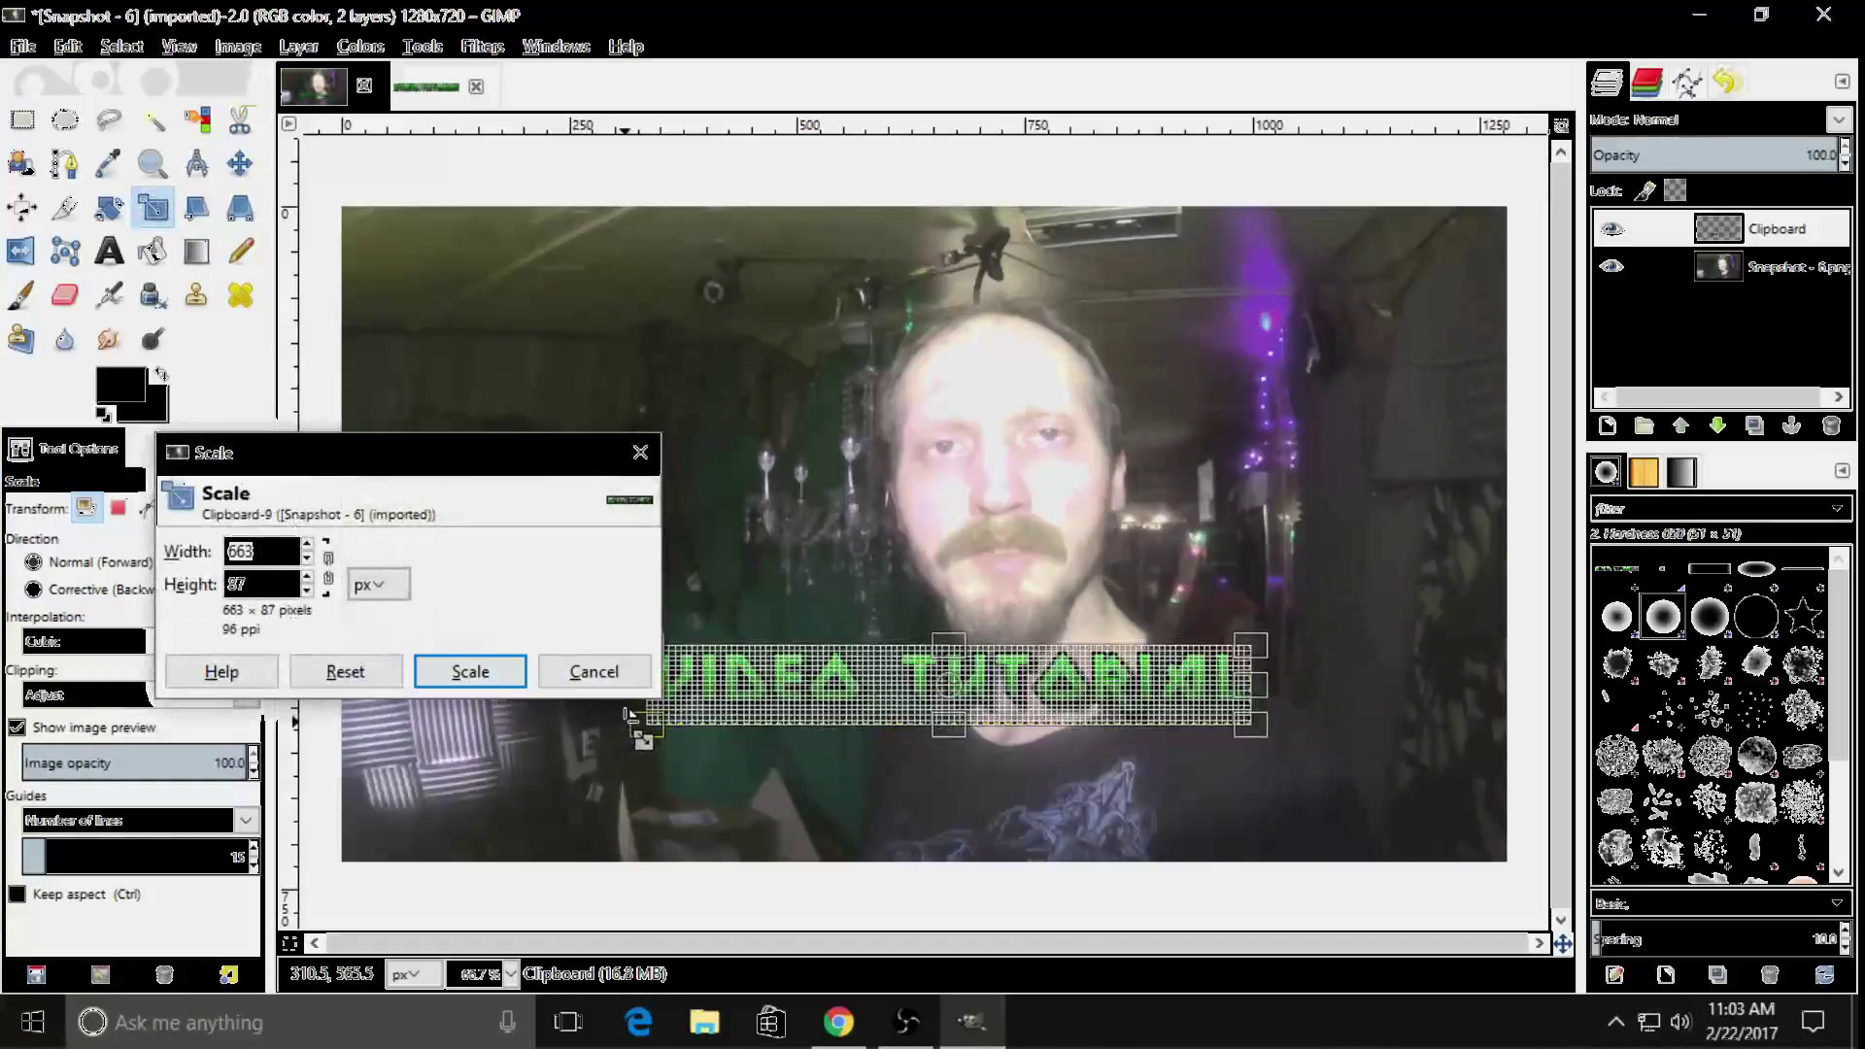
pyautogui.moveTo(626, 714); pyautogui.dragTo(413, 796)
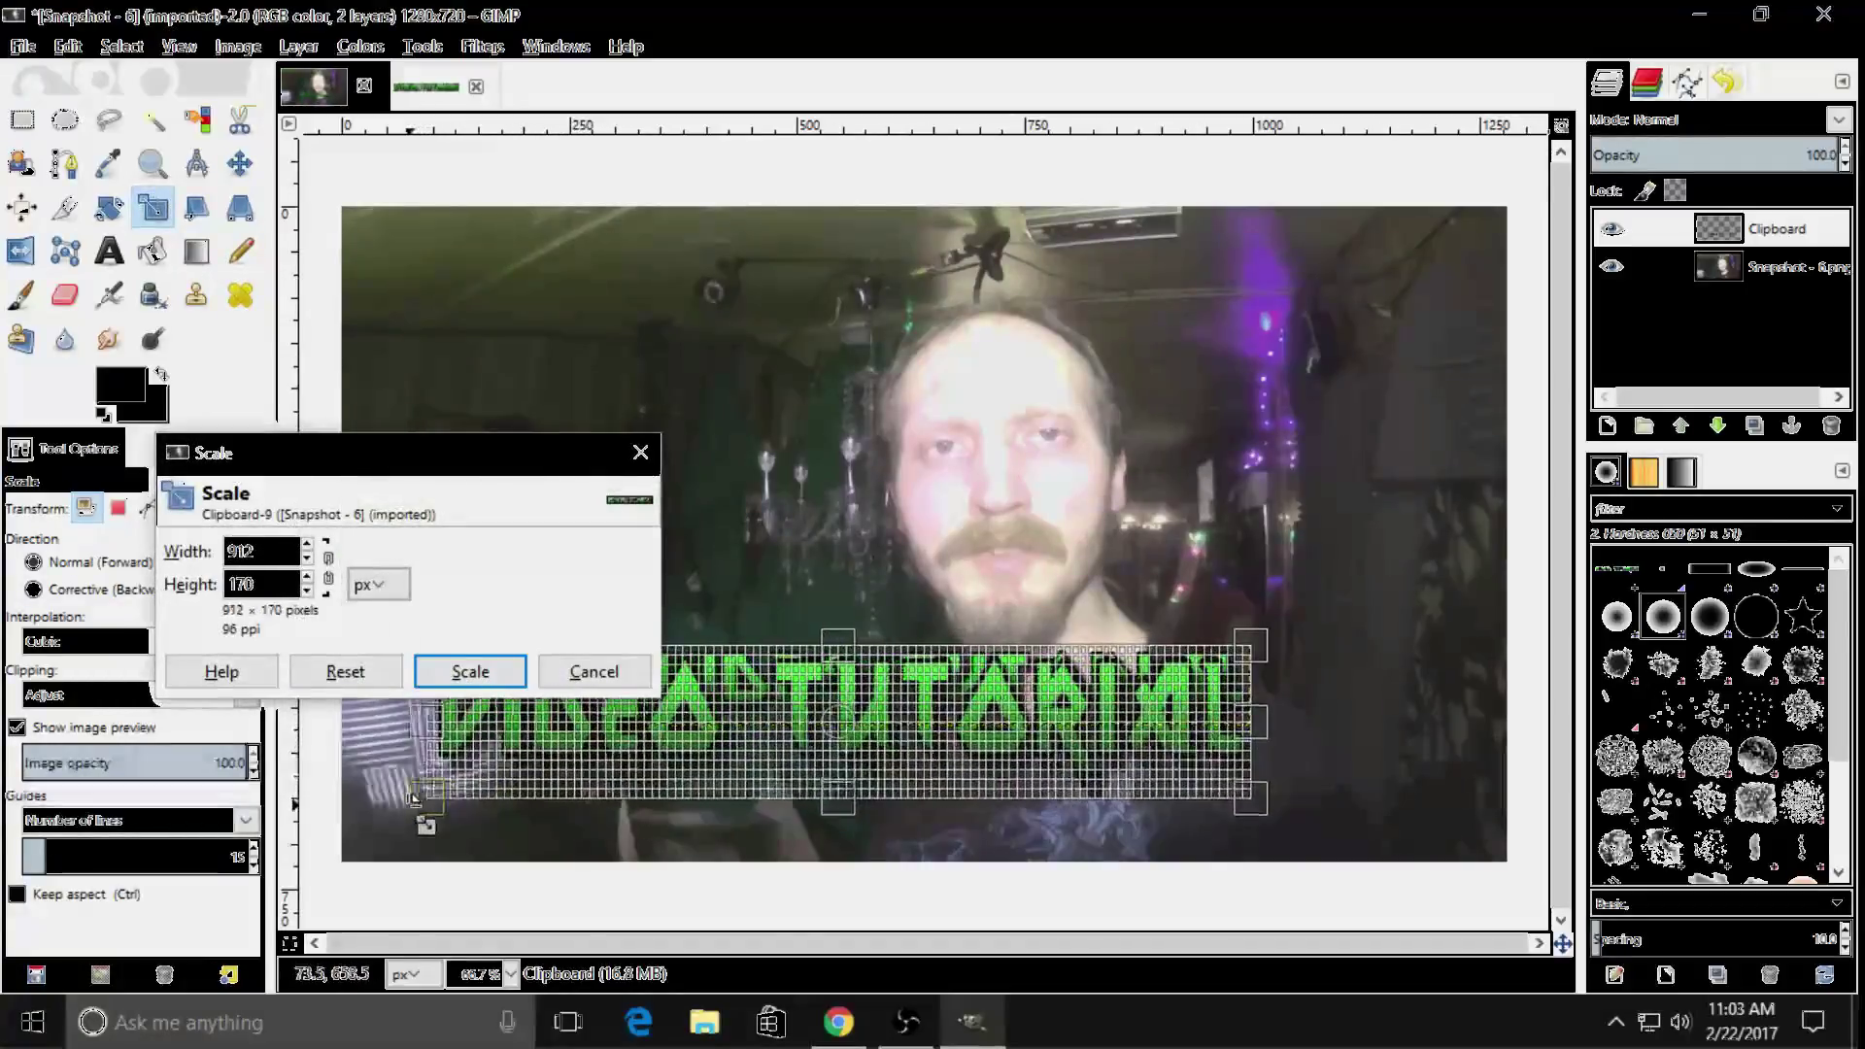
pyautogui.moveTo(1258, 724); pyautogui.dragTo(1439, 733)
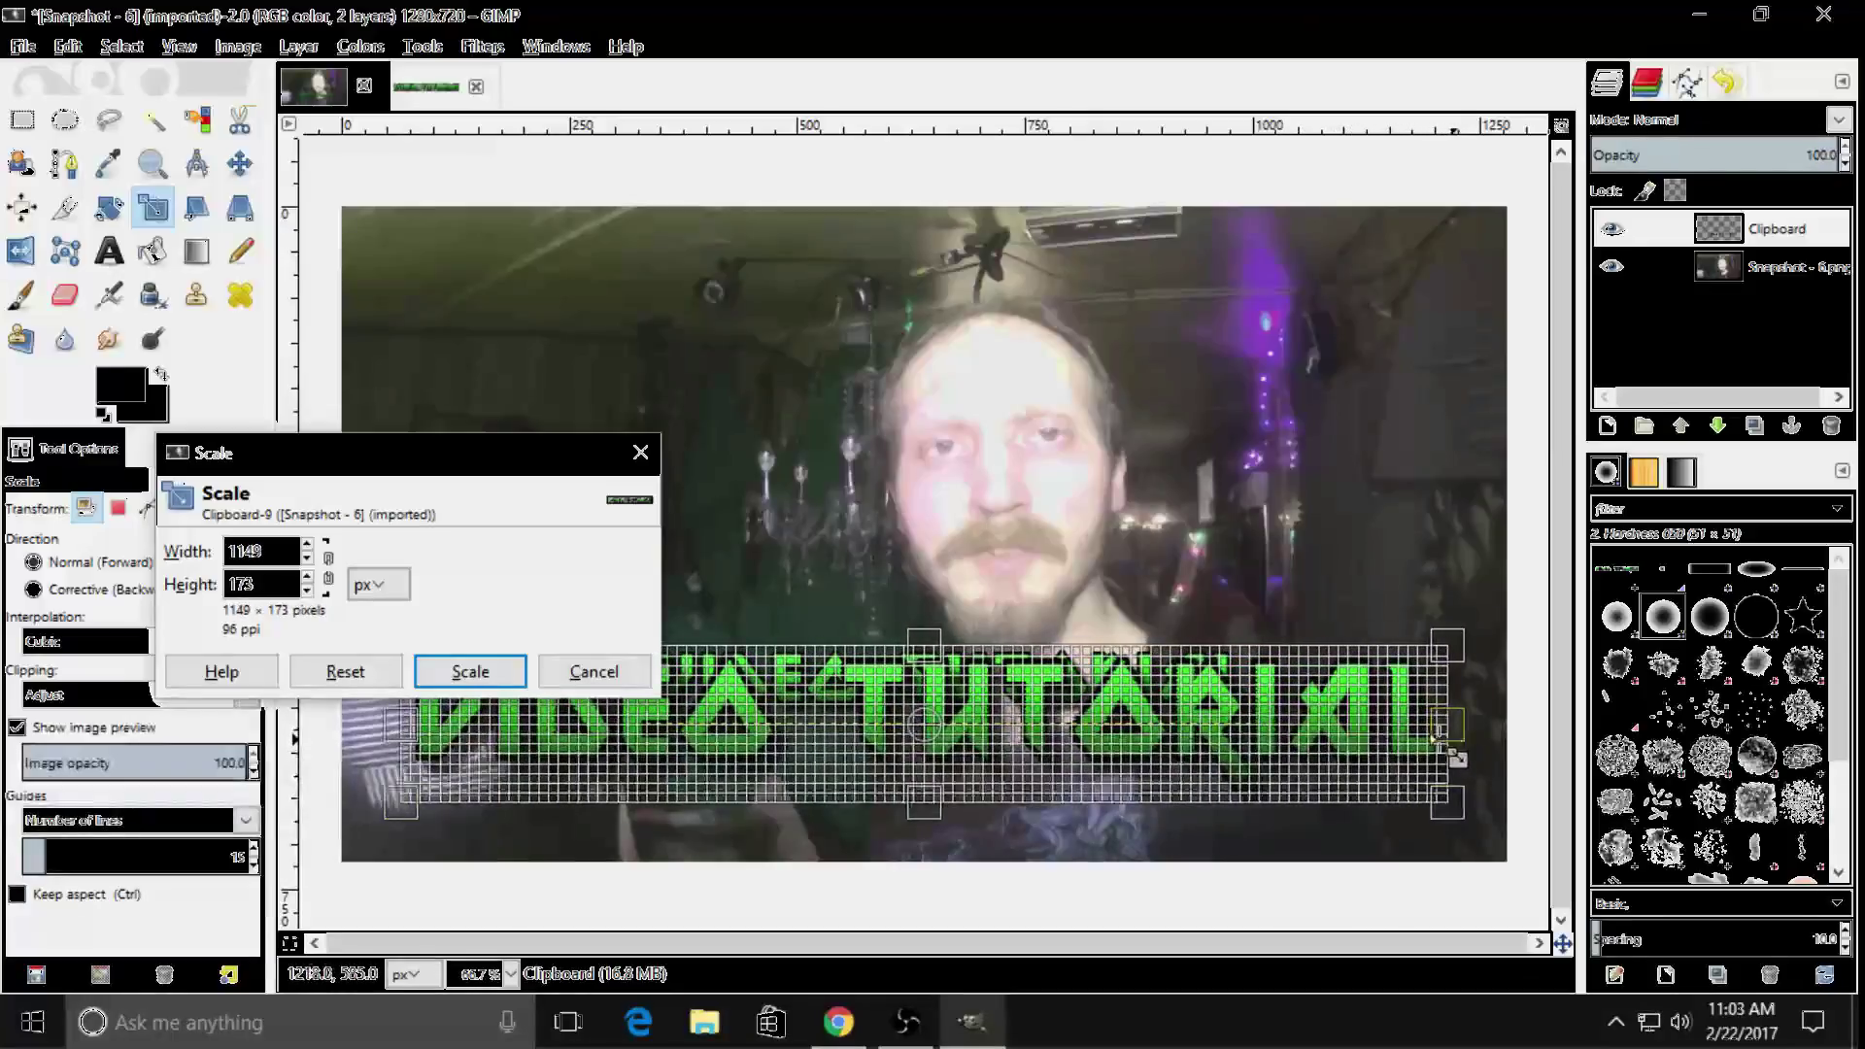
pyautogui.click(470, 671)
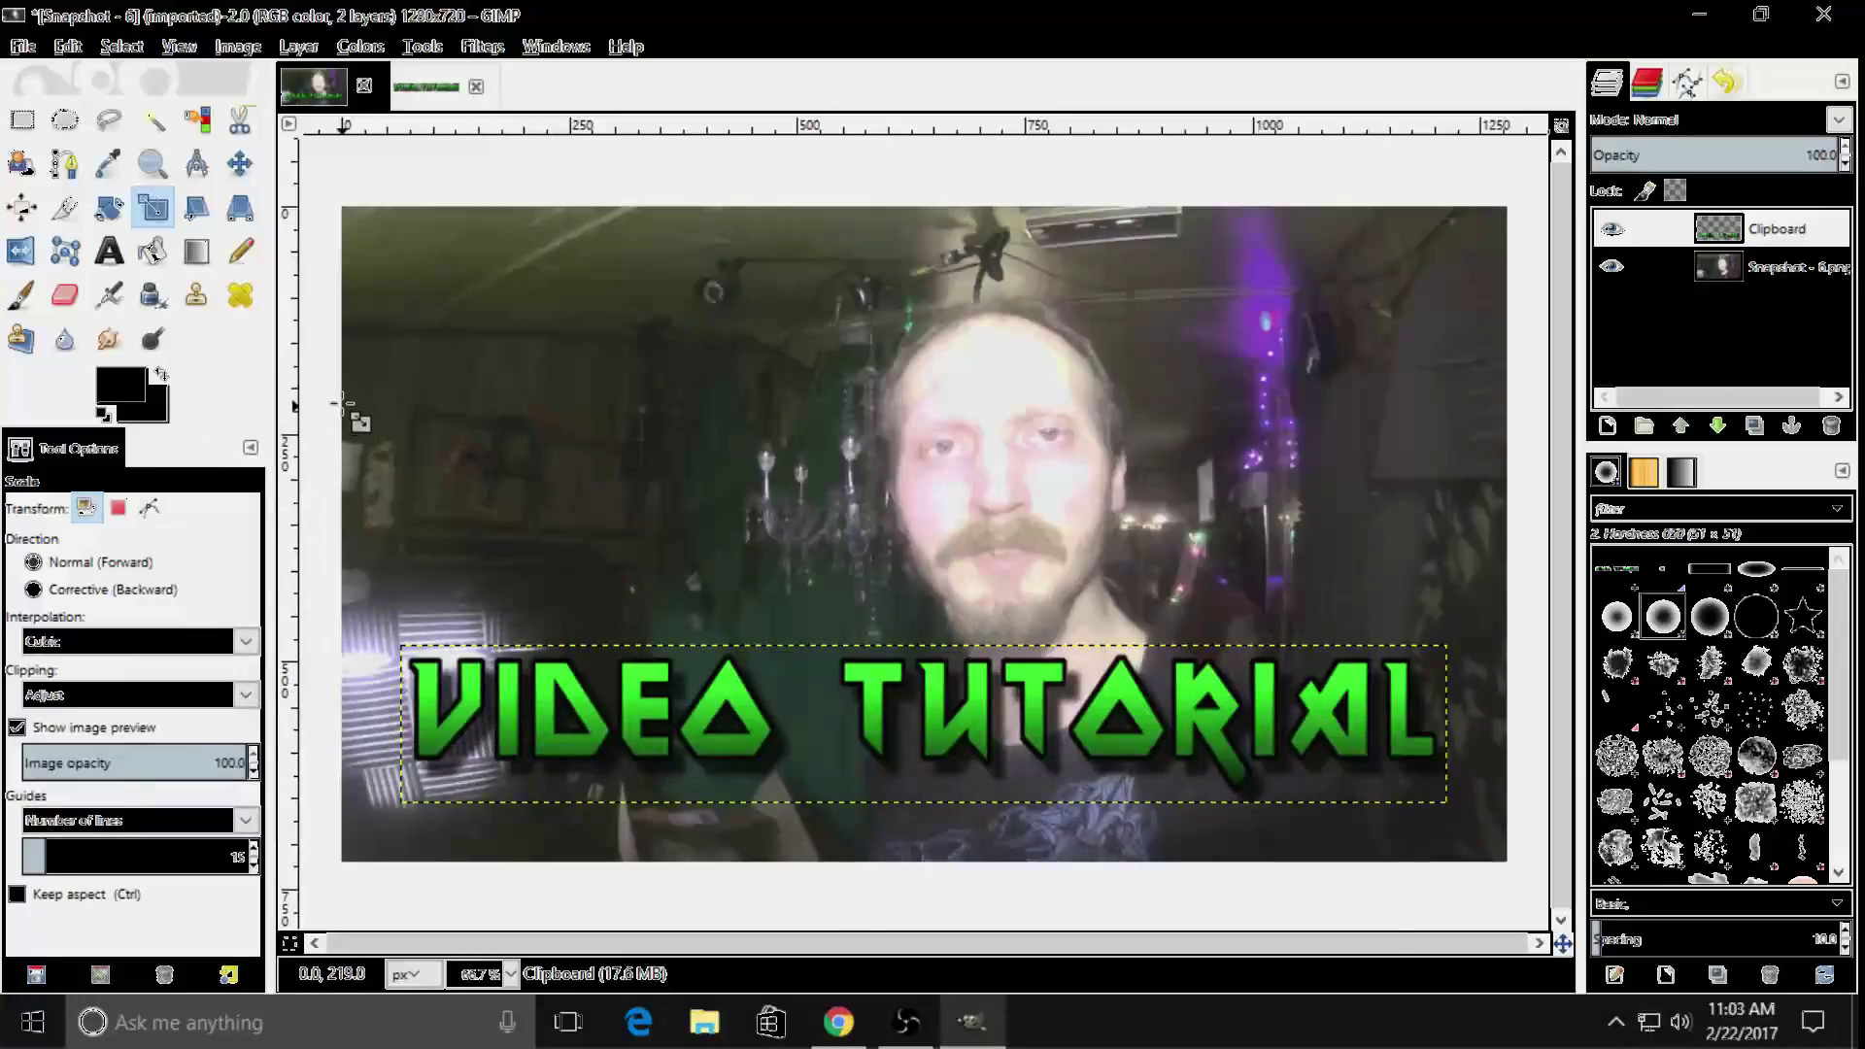
# Shift the logo layer's hue with Hue-Saturation so the green lettering turns pink
pyautogui.click(360, 46)
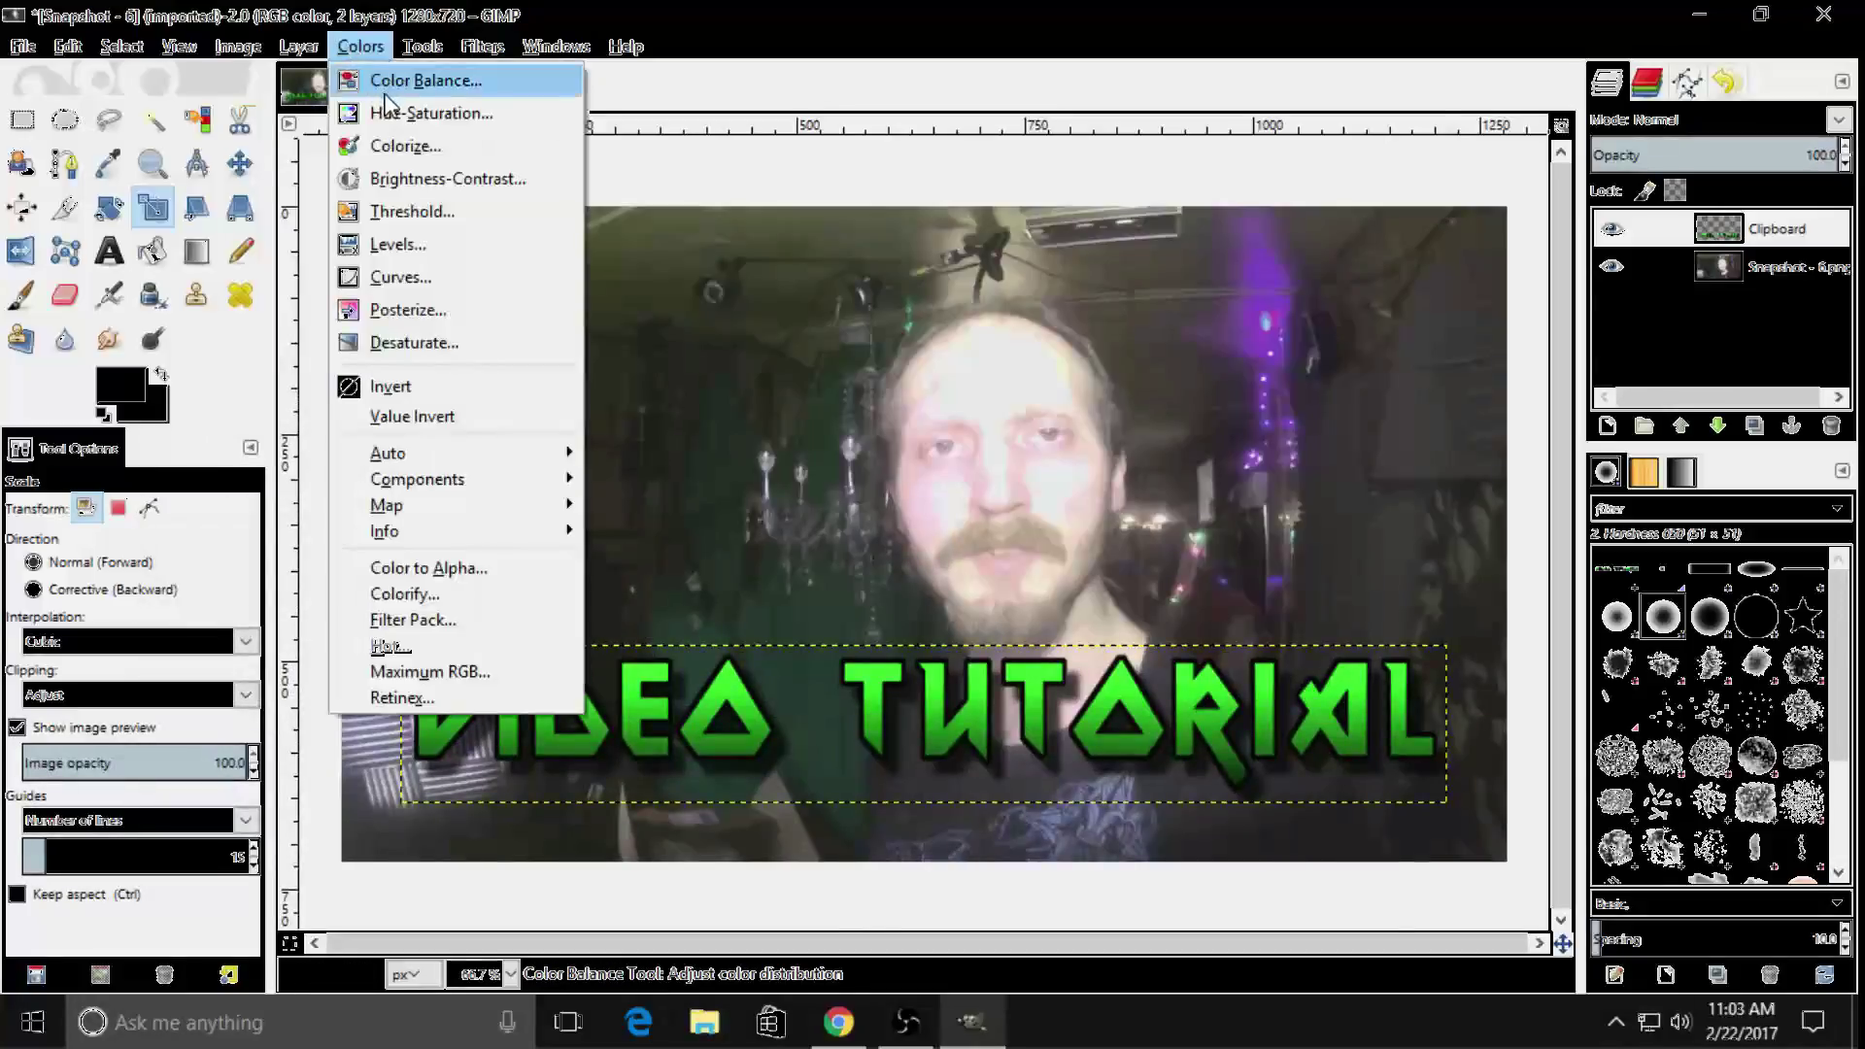
pyautogui.click(392, 114)
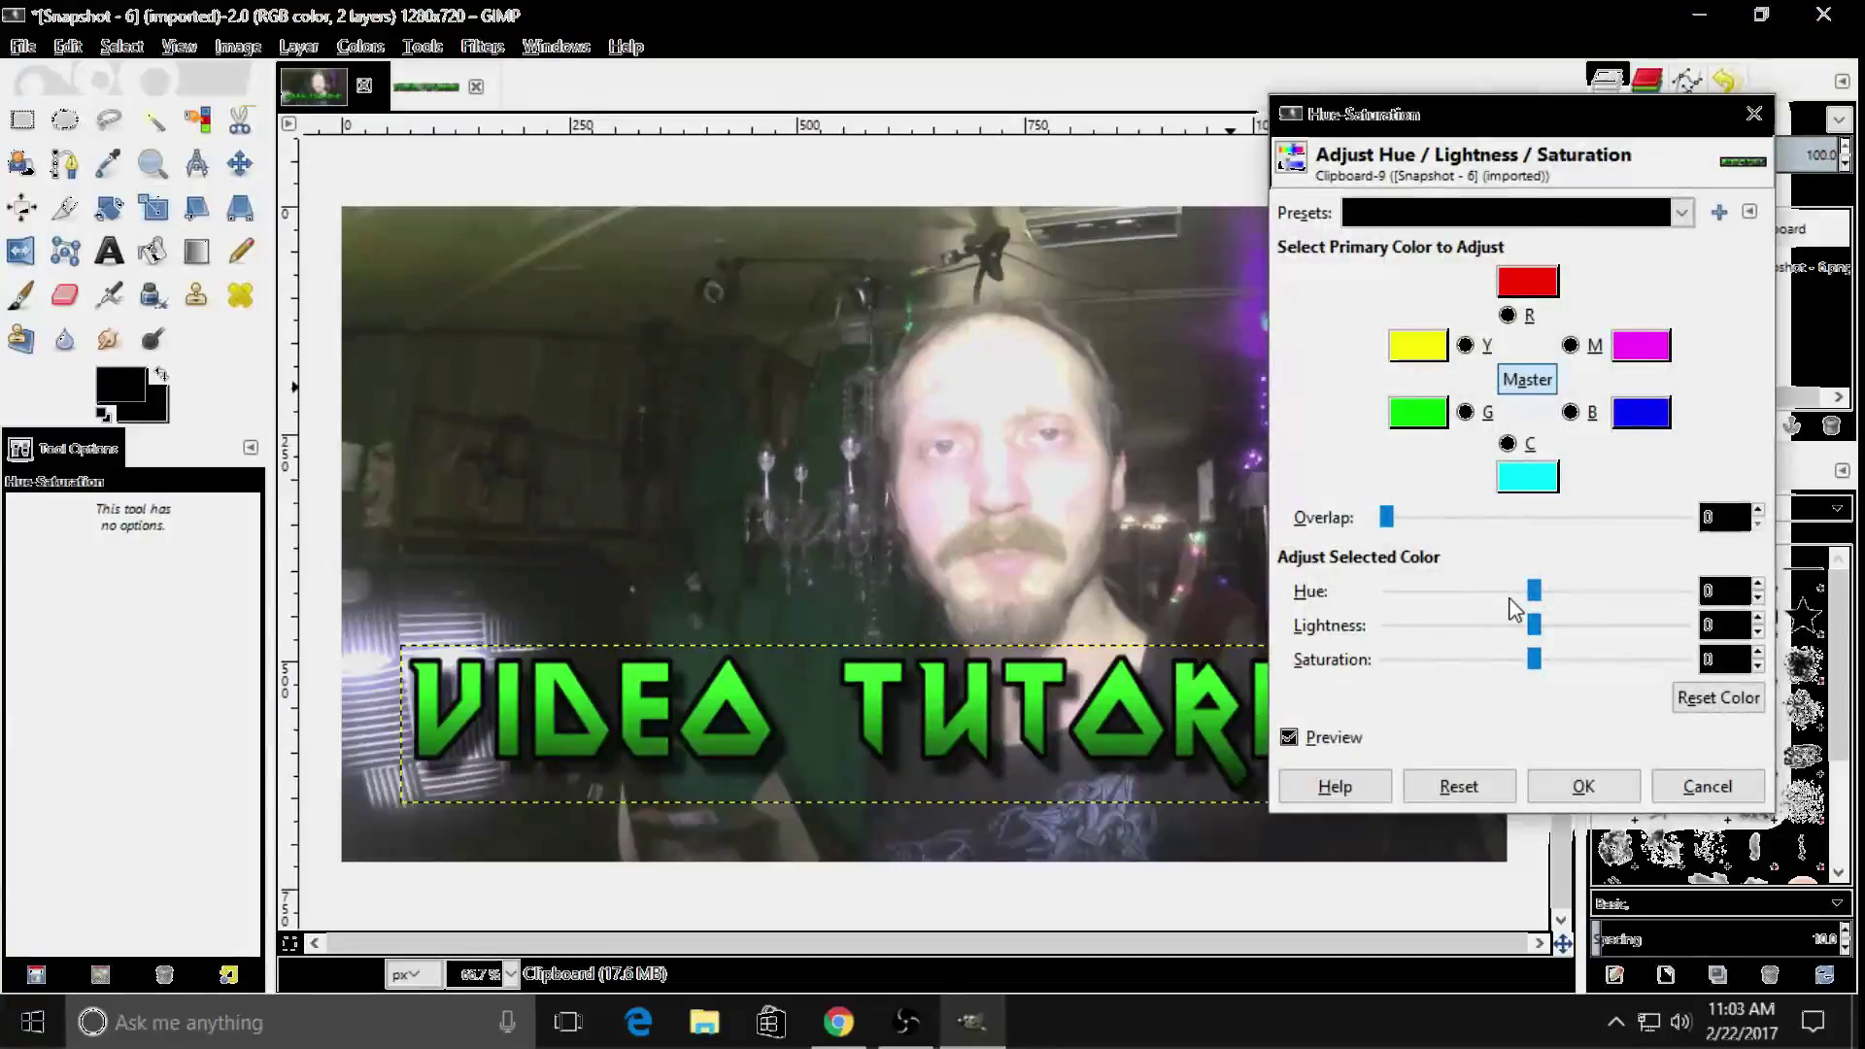
pyautogui.moveTo(1532, 594); pyautogui.dragTo(1422, 610)
pyautogui.click(1573, 788)
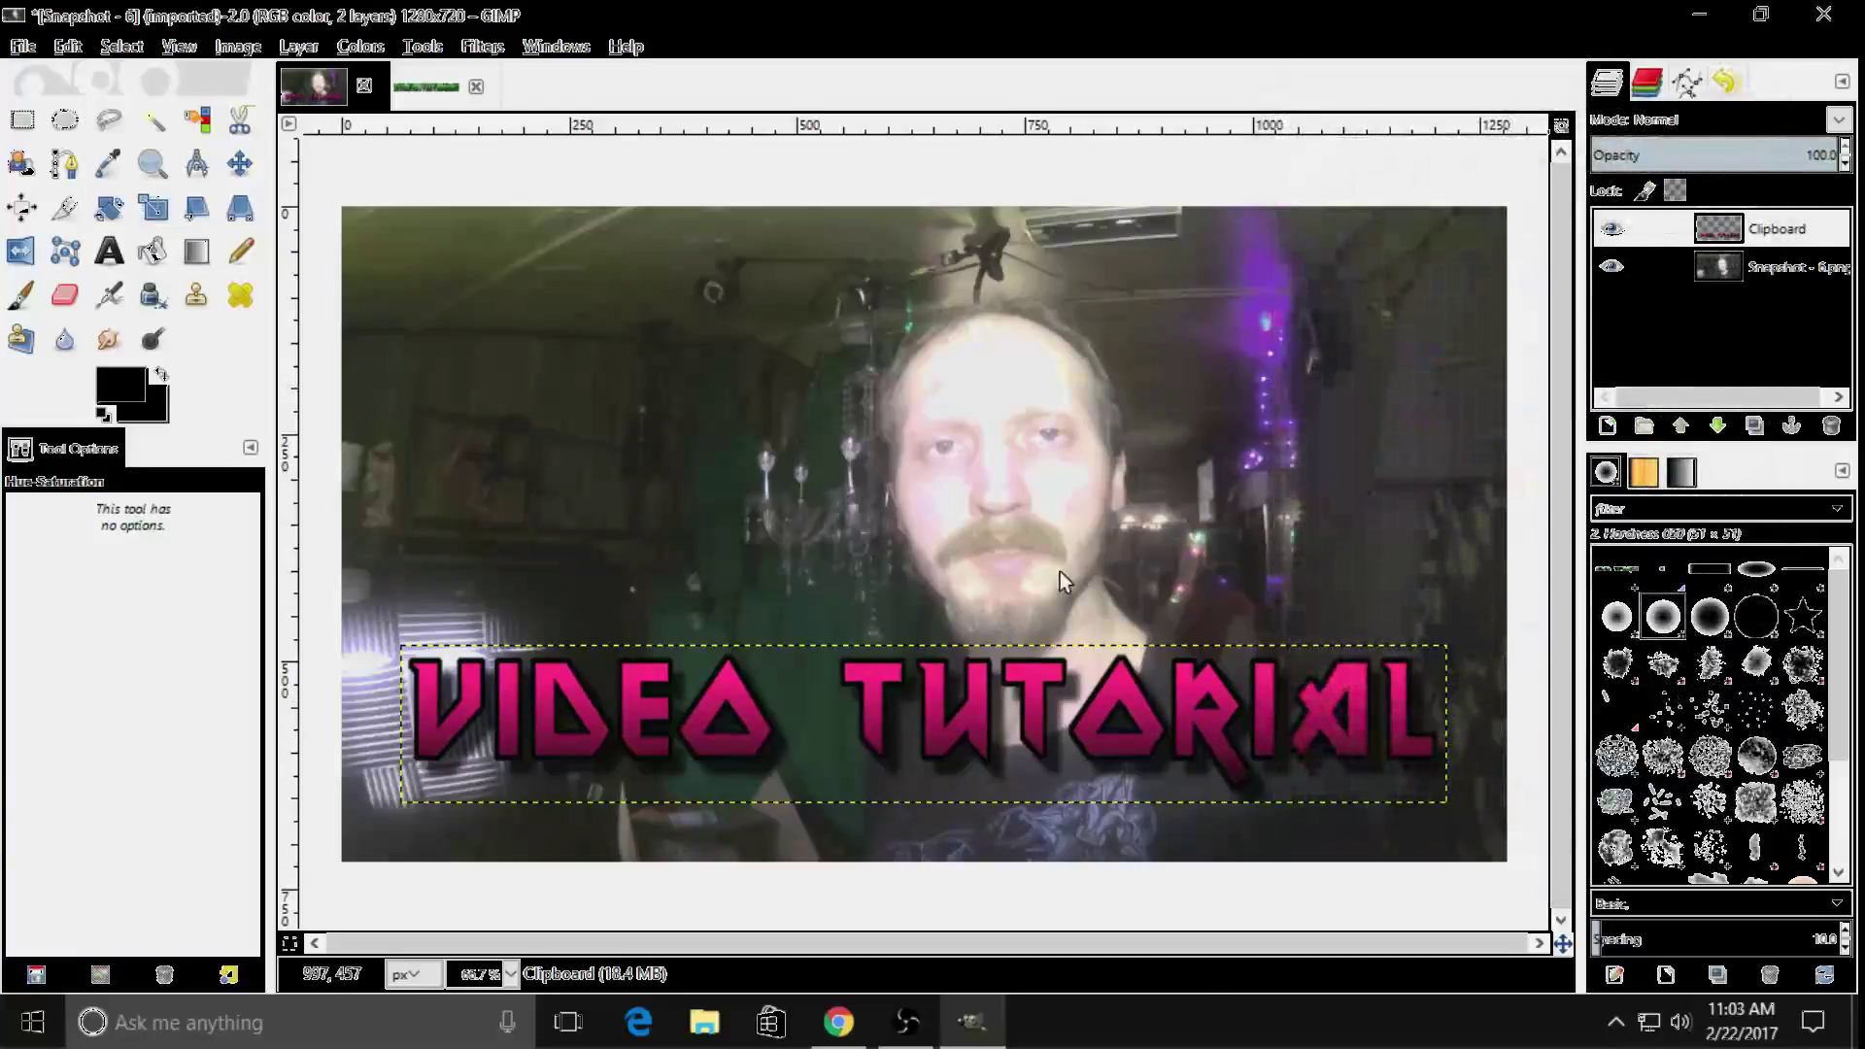
# Export the thumbnail to the Pictures folder as VideoTutorialThumb.png with the current PNG options
pyautogui.click(21, 48)
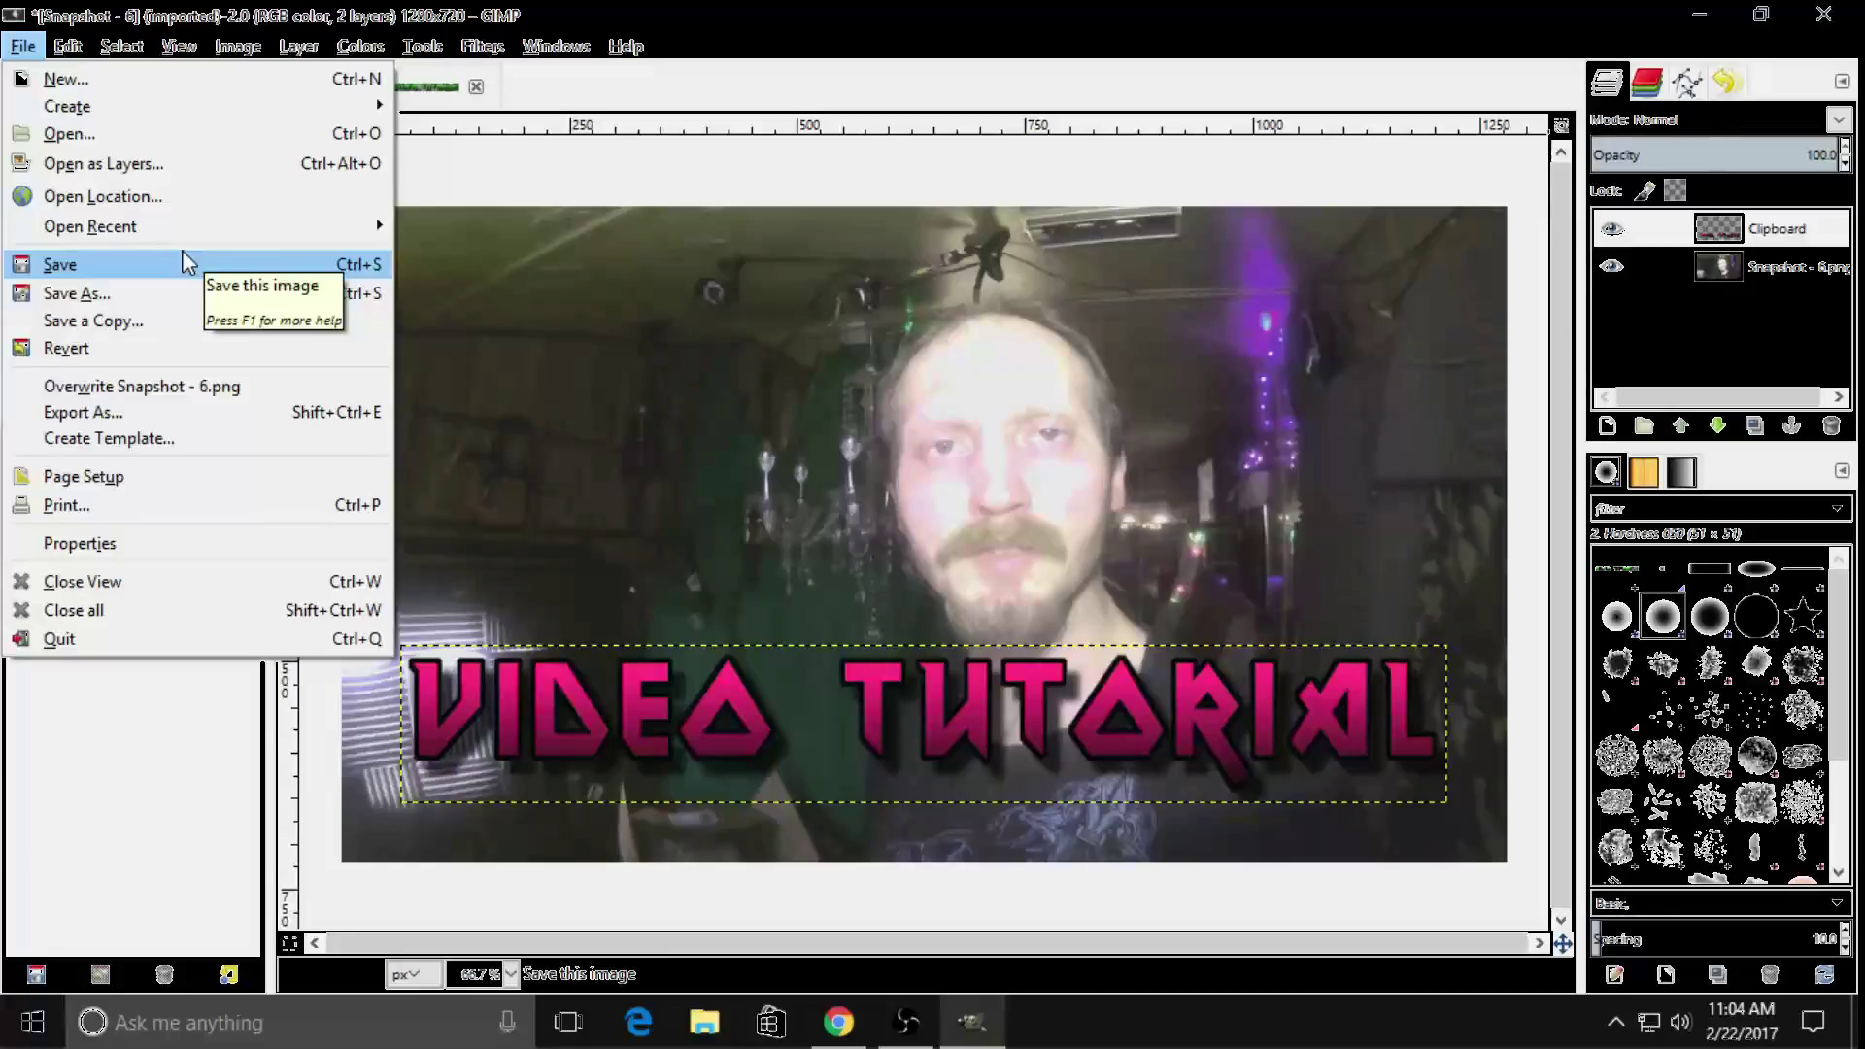
pyautogui.click(136, 416)
pyautogui.press('BackSpace')
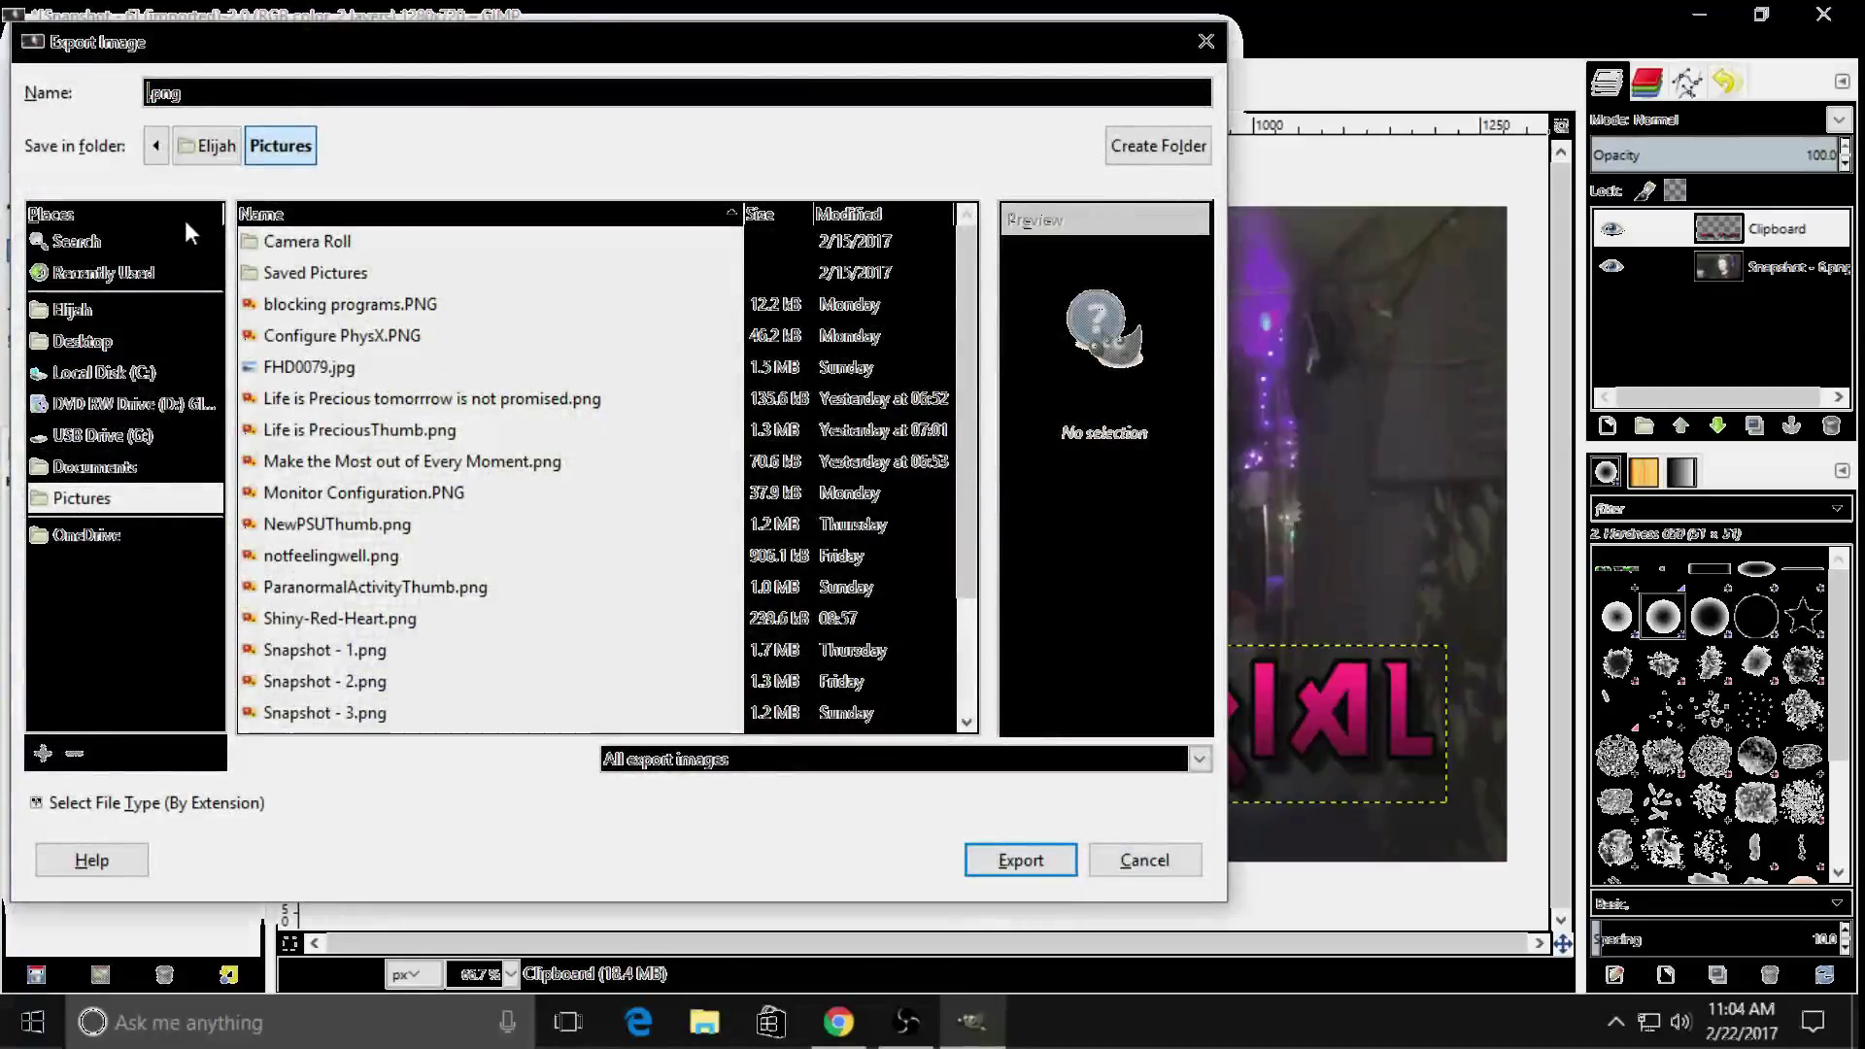
pyautogui.write('Vide')
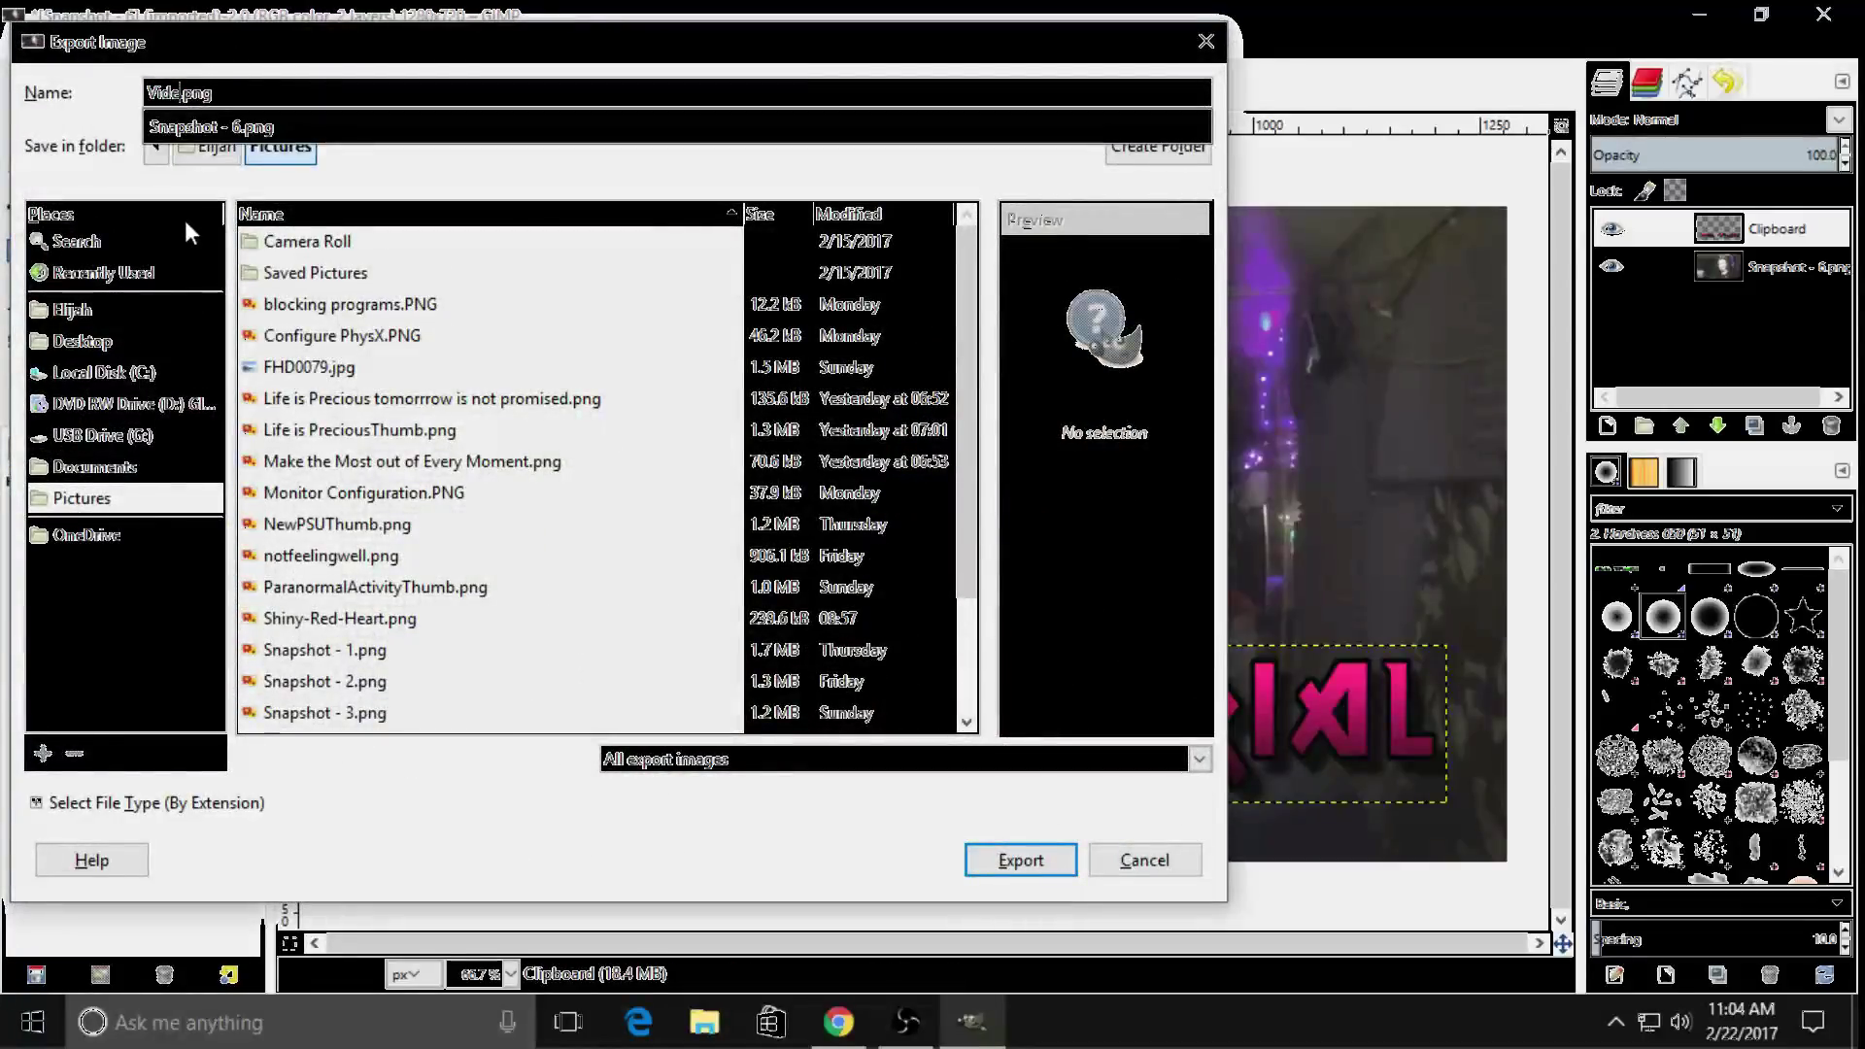
pyautogui.write('oTutorial')
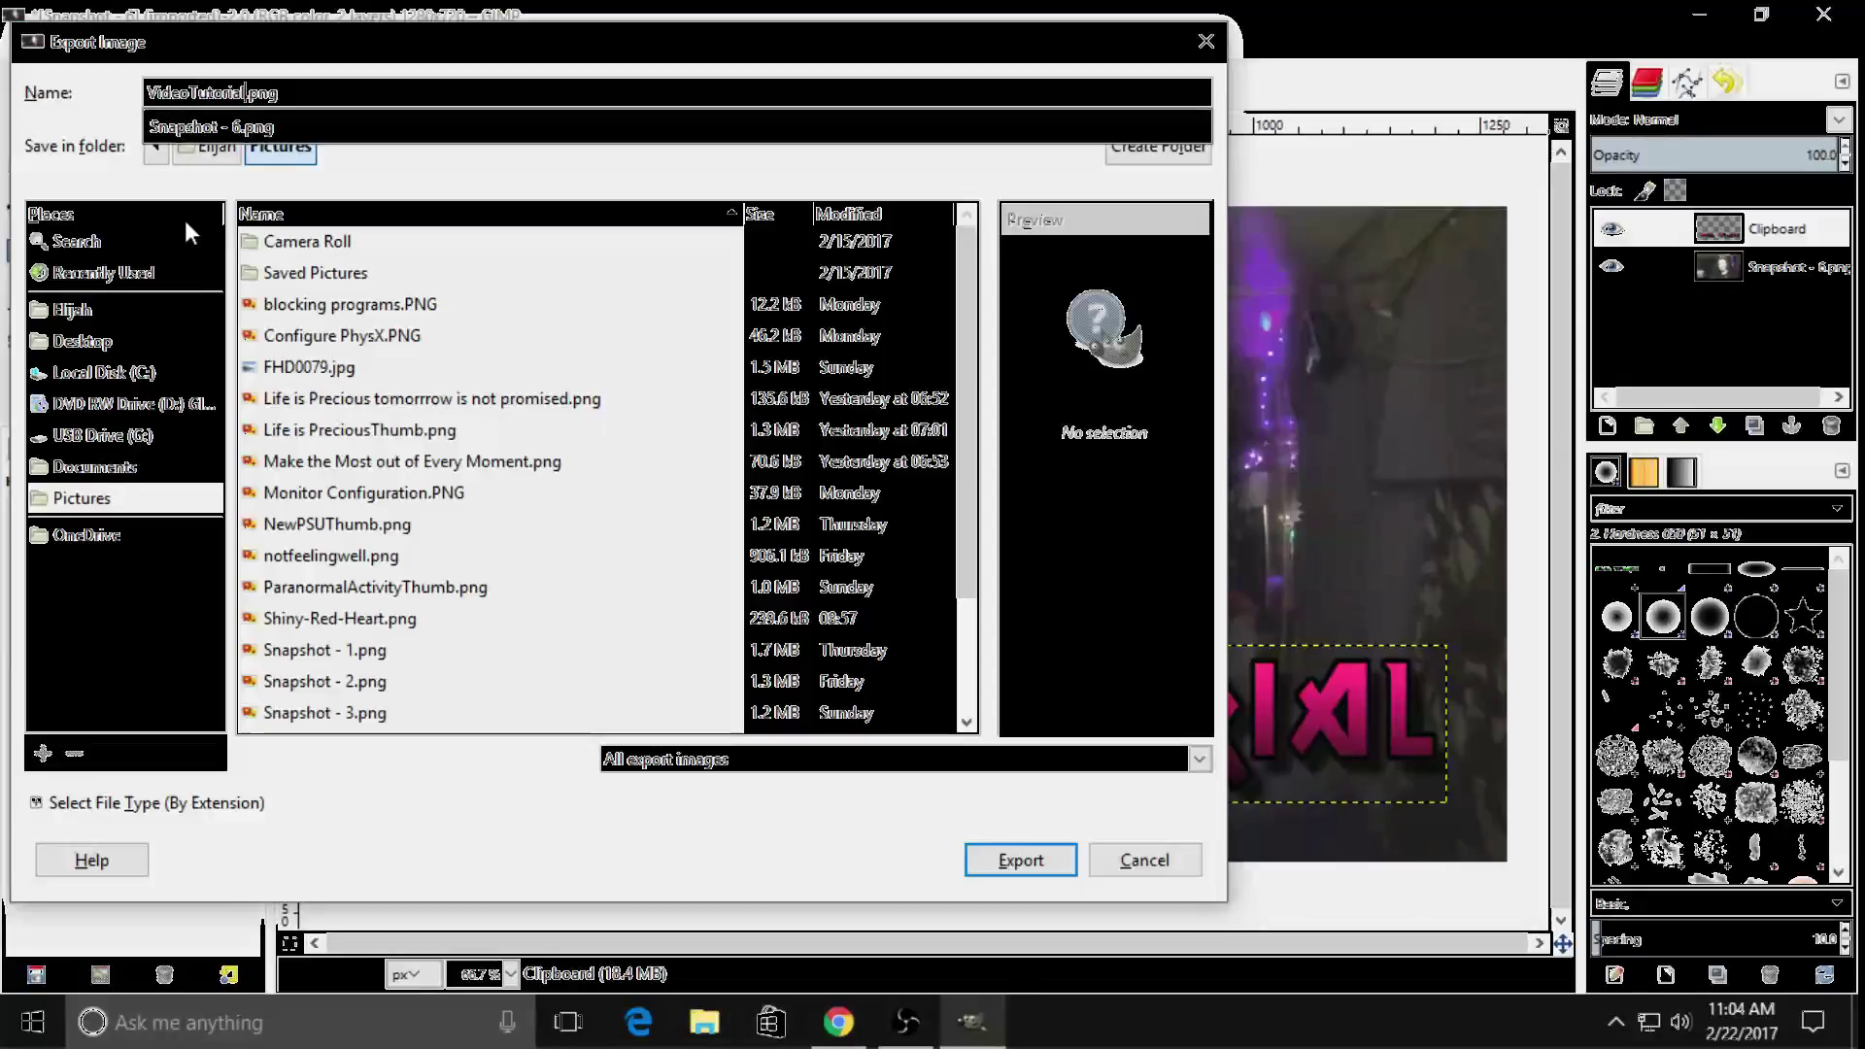
pyautogui.write('Thumb')
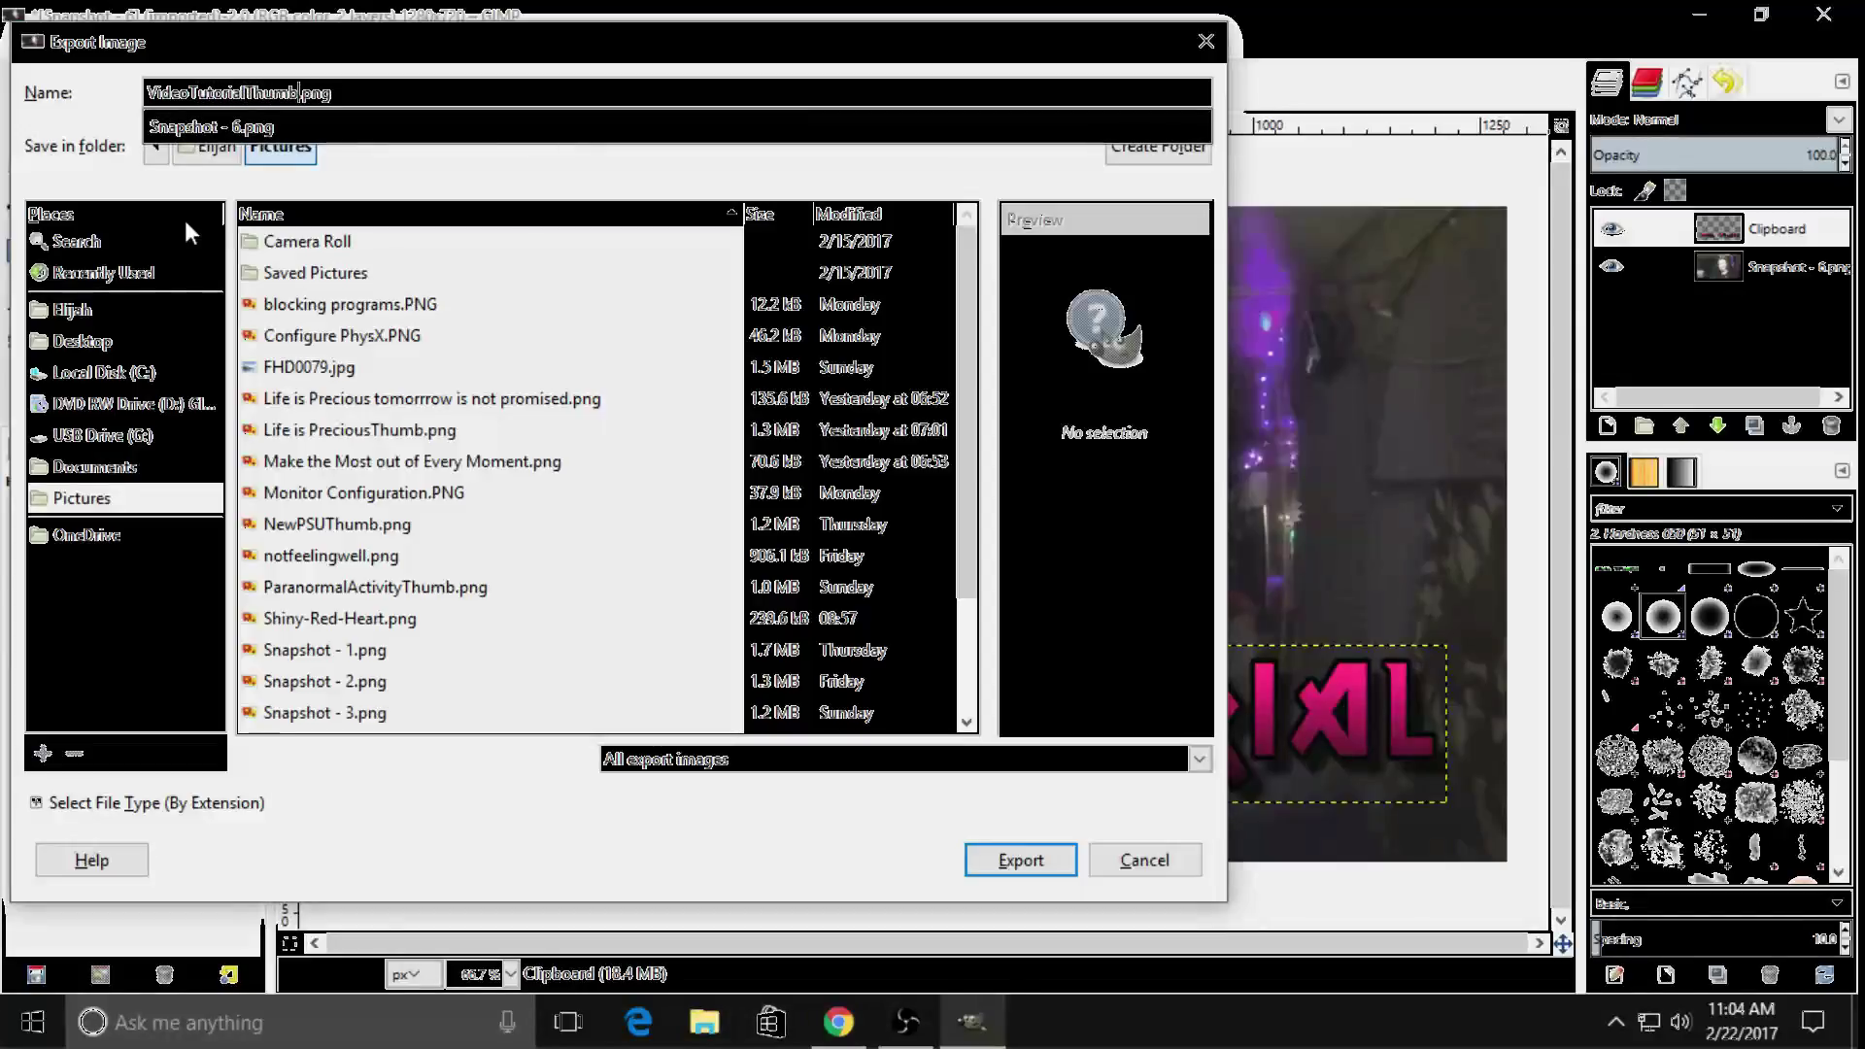
pyautogui.click(1025, 874)
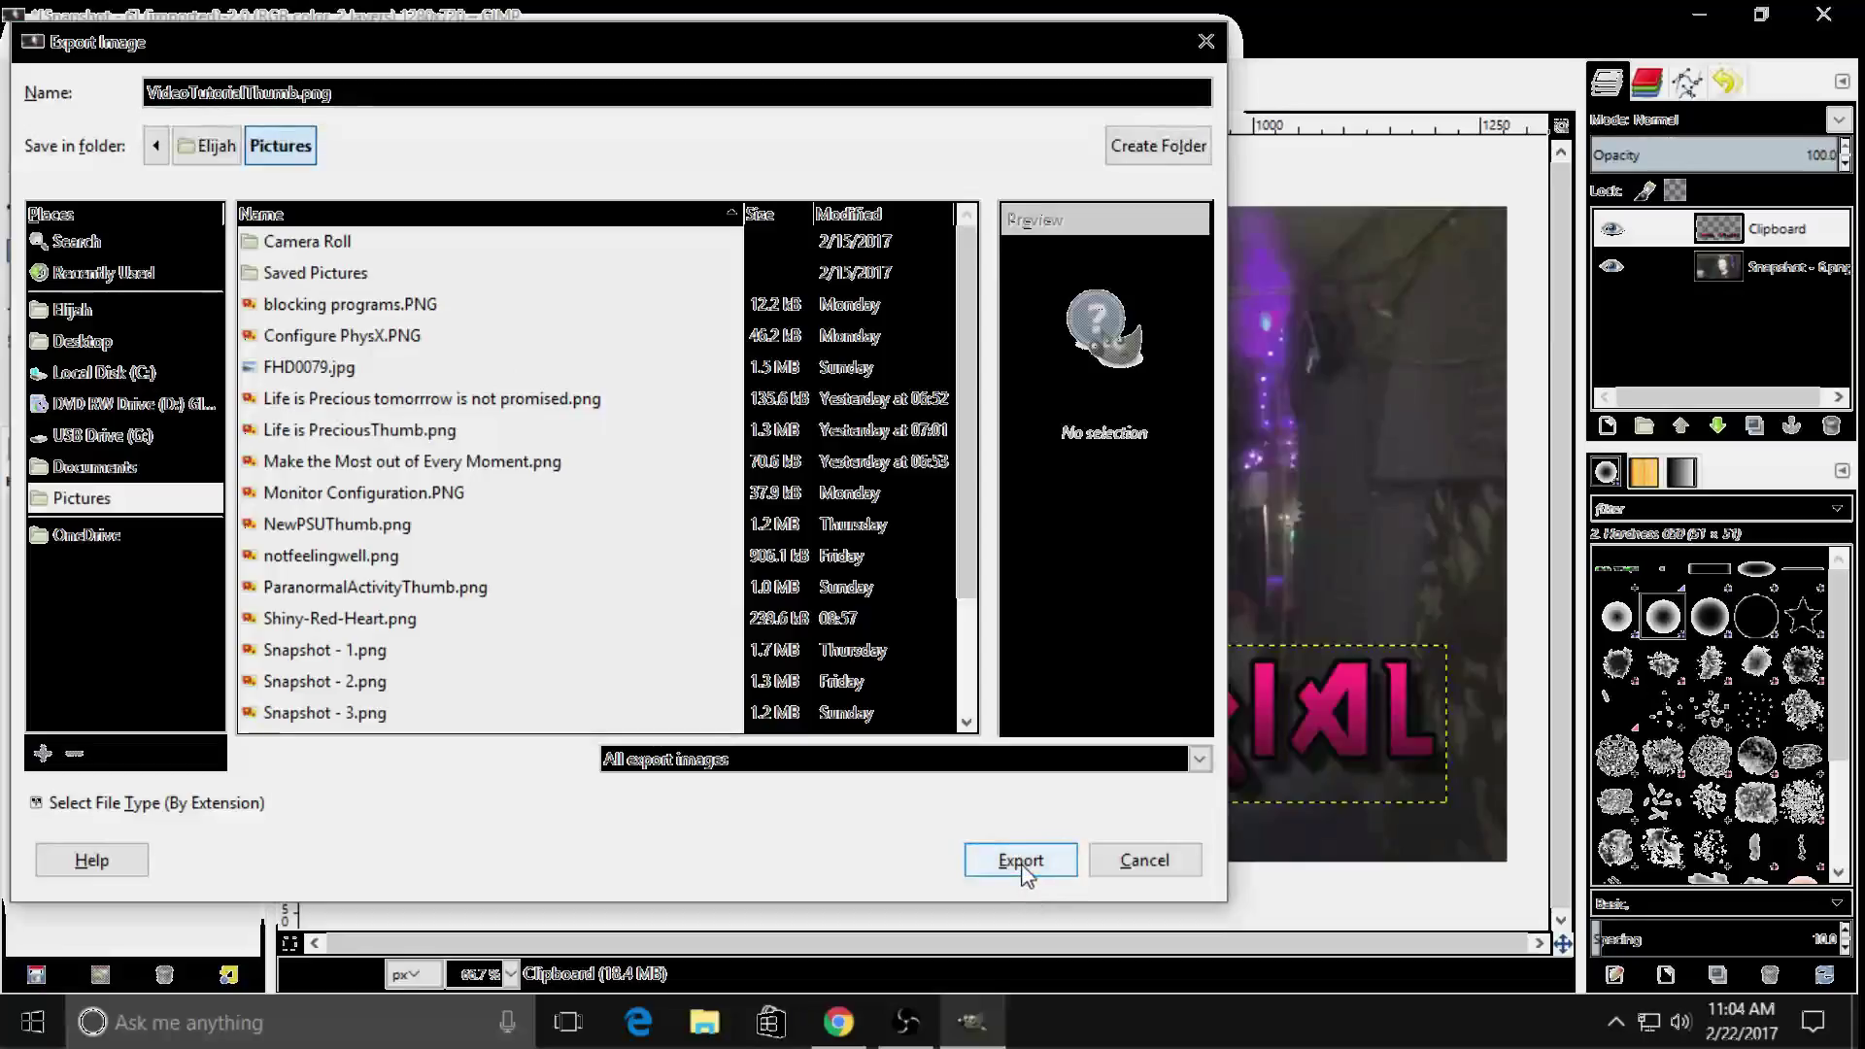
pyautogui.click(1022, 862)
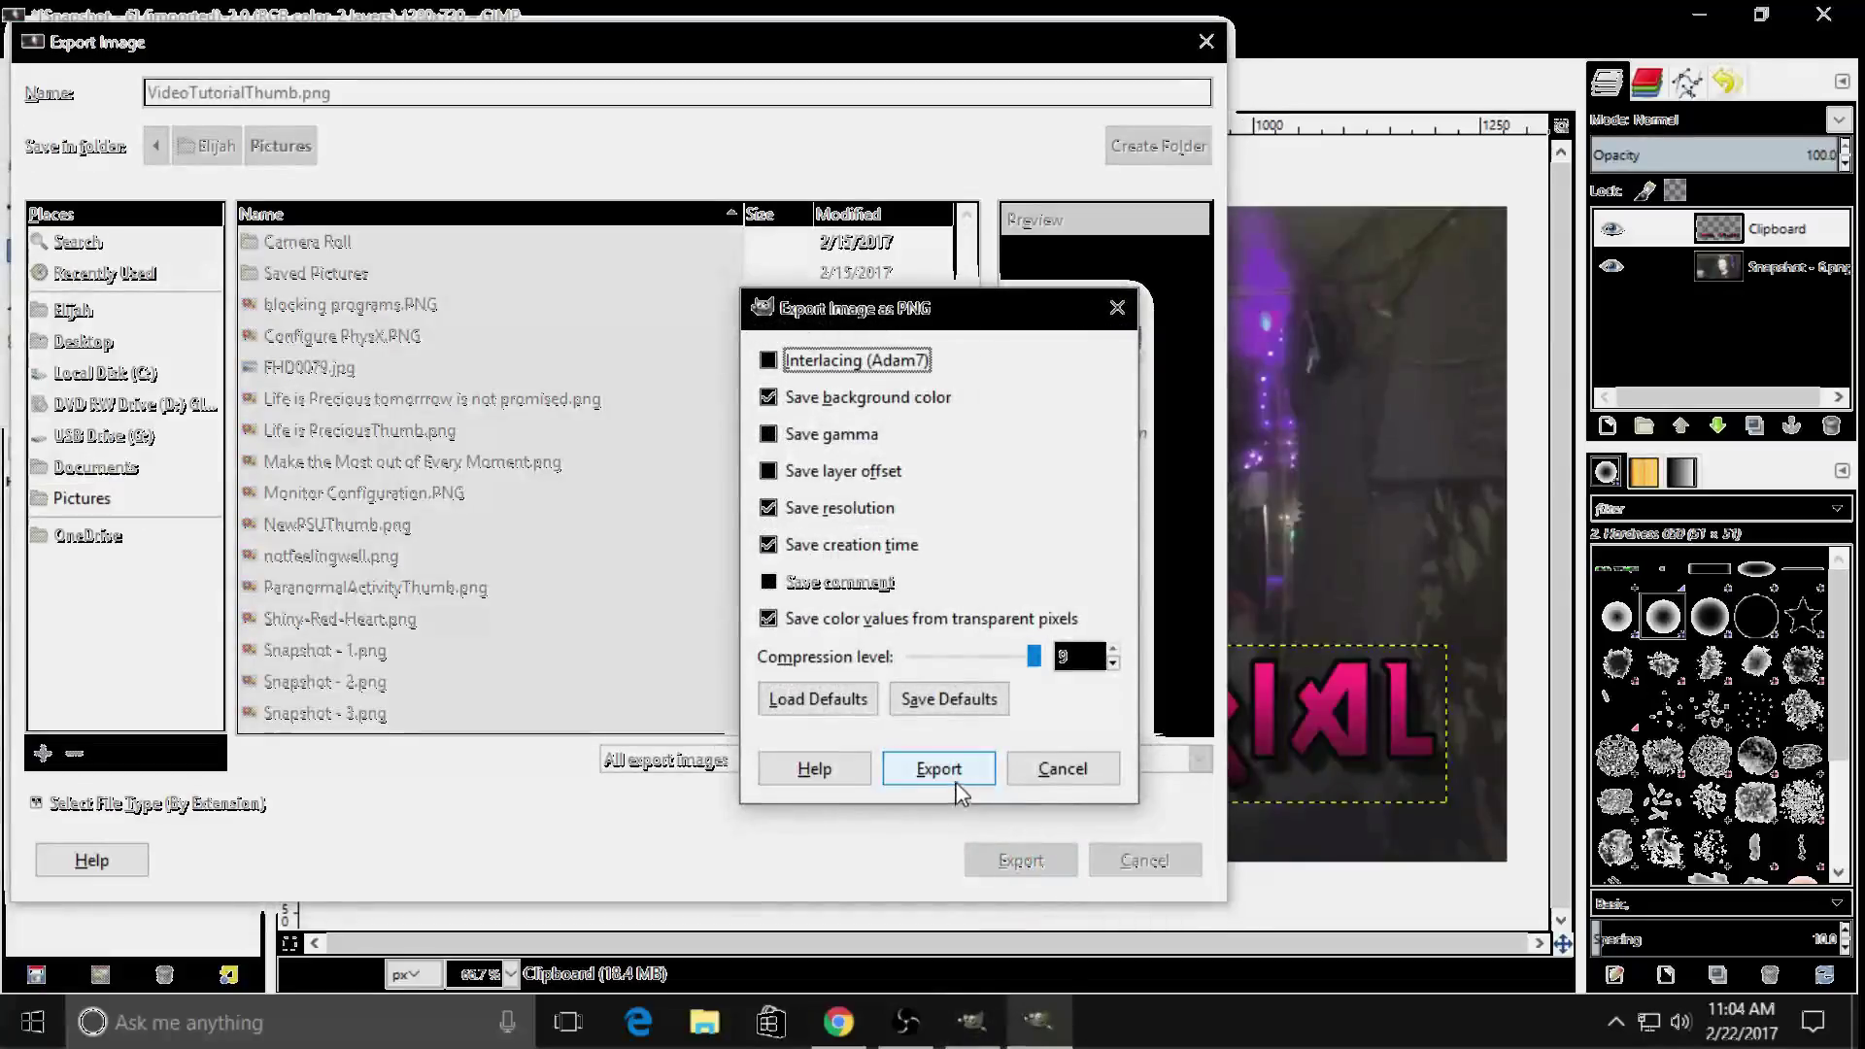
pyautogui.click(956, 784)
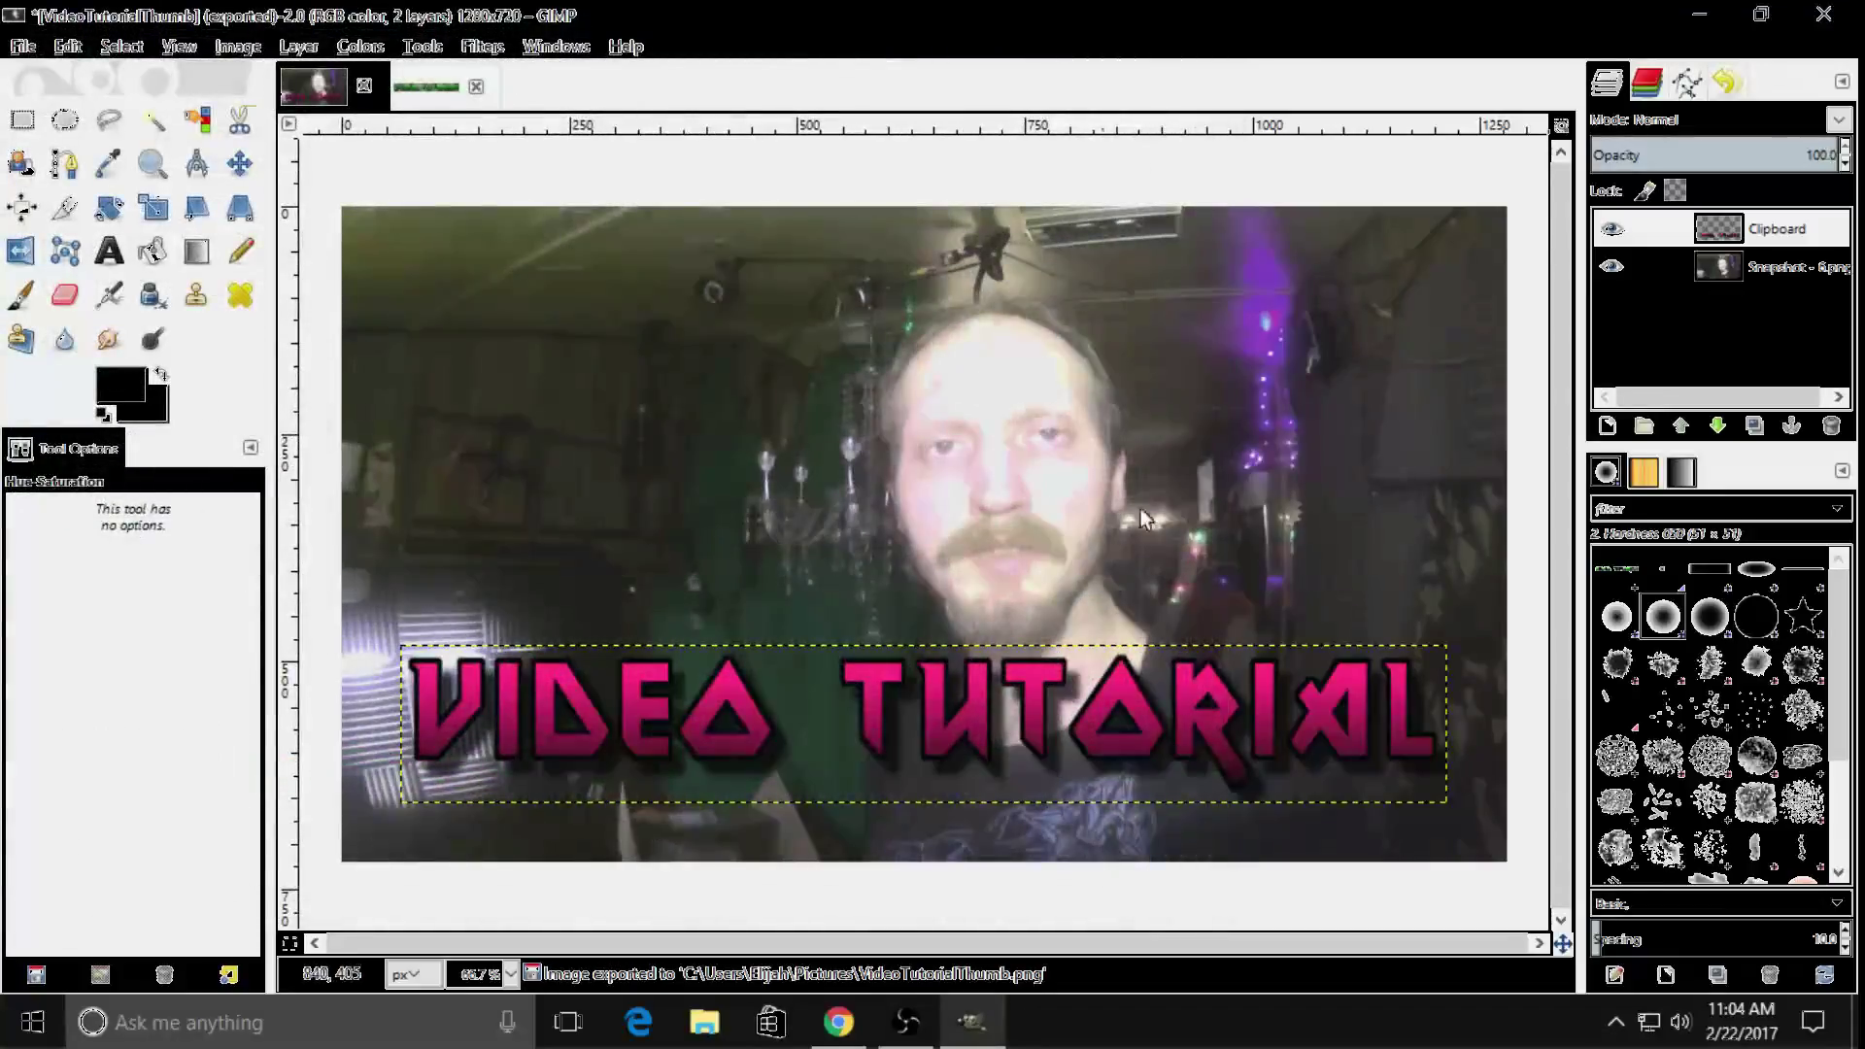
# Quit GIMP, discarding the unsaved changes, and replace the Cool Text browser window with a new Chrome window
pyautogui.click(1833, 25)
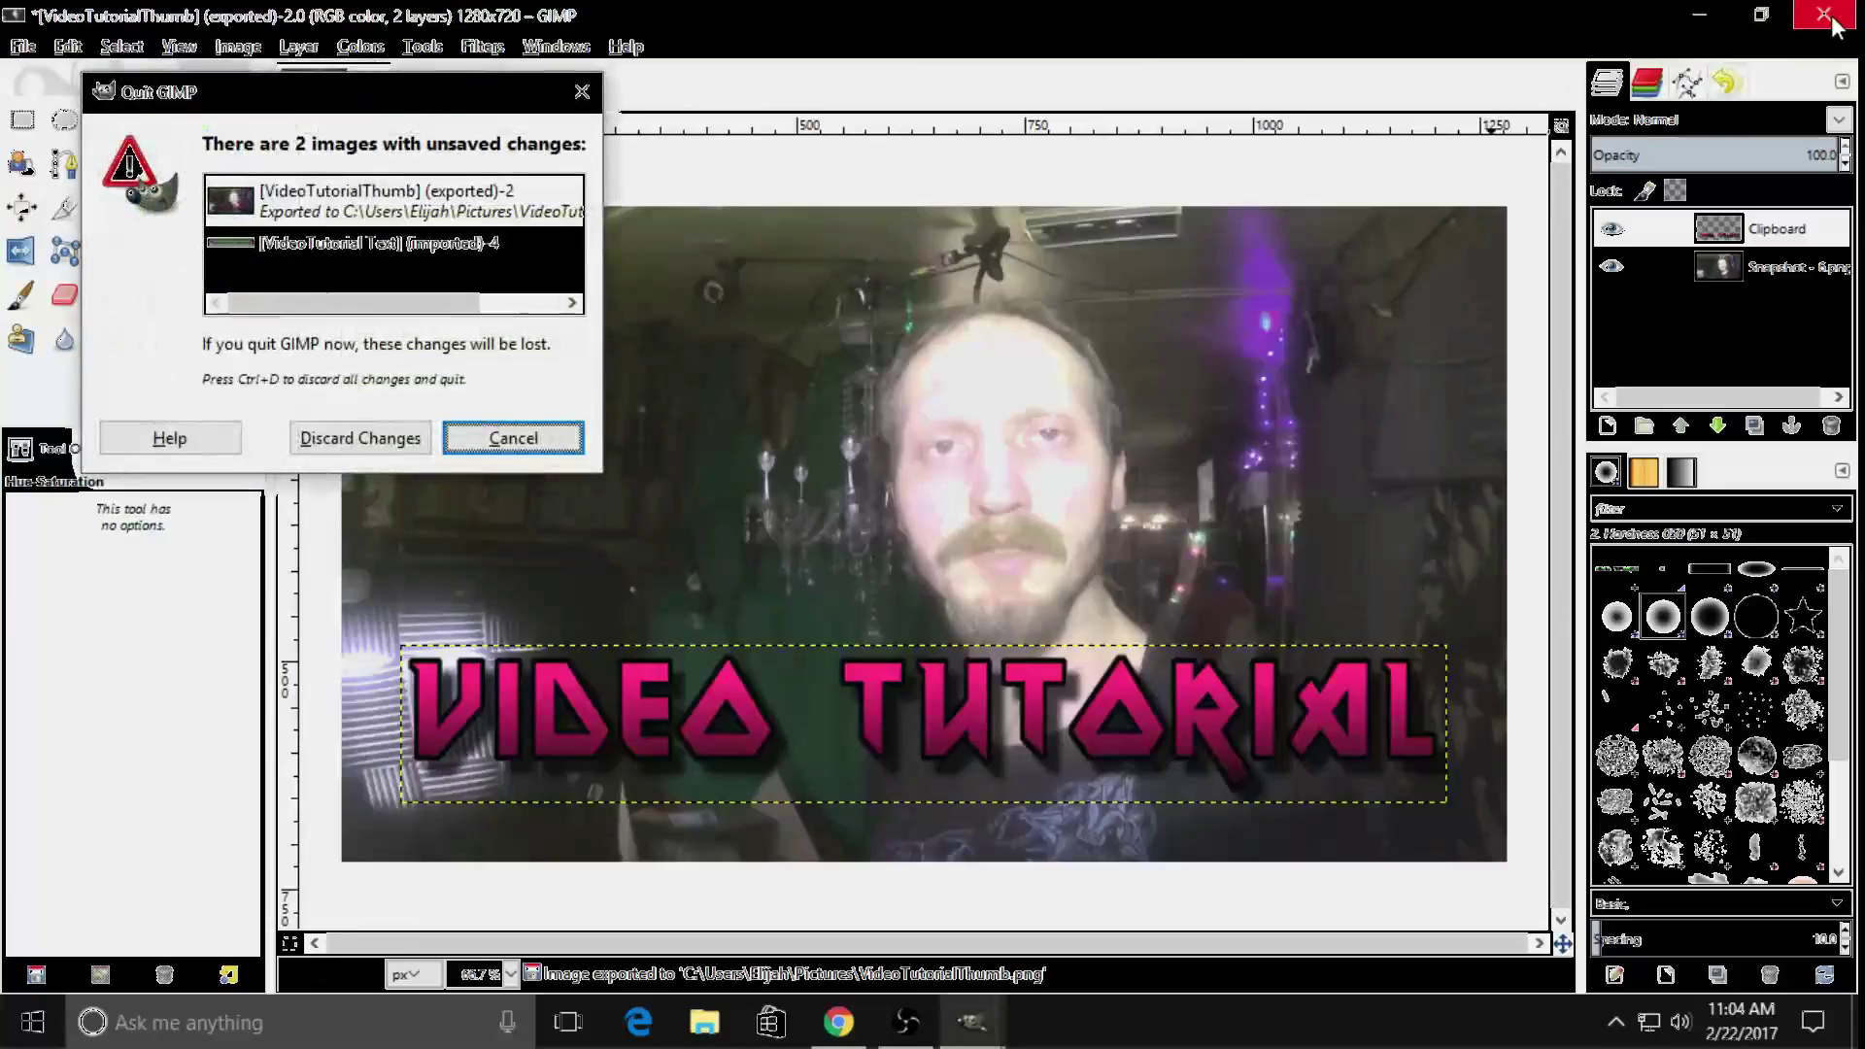
pyautogui.click(393, 439)
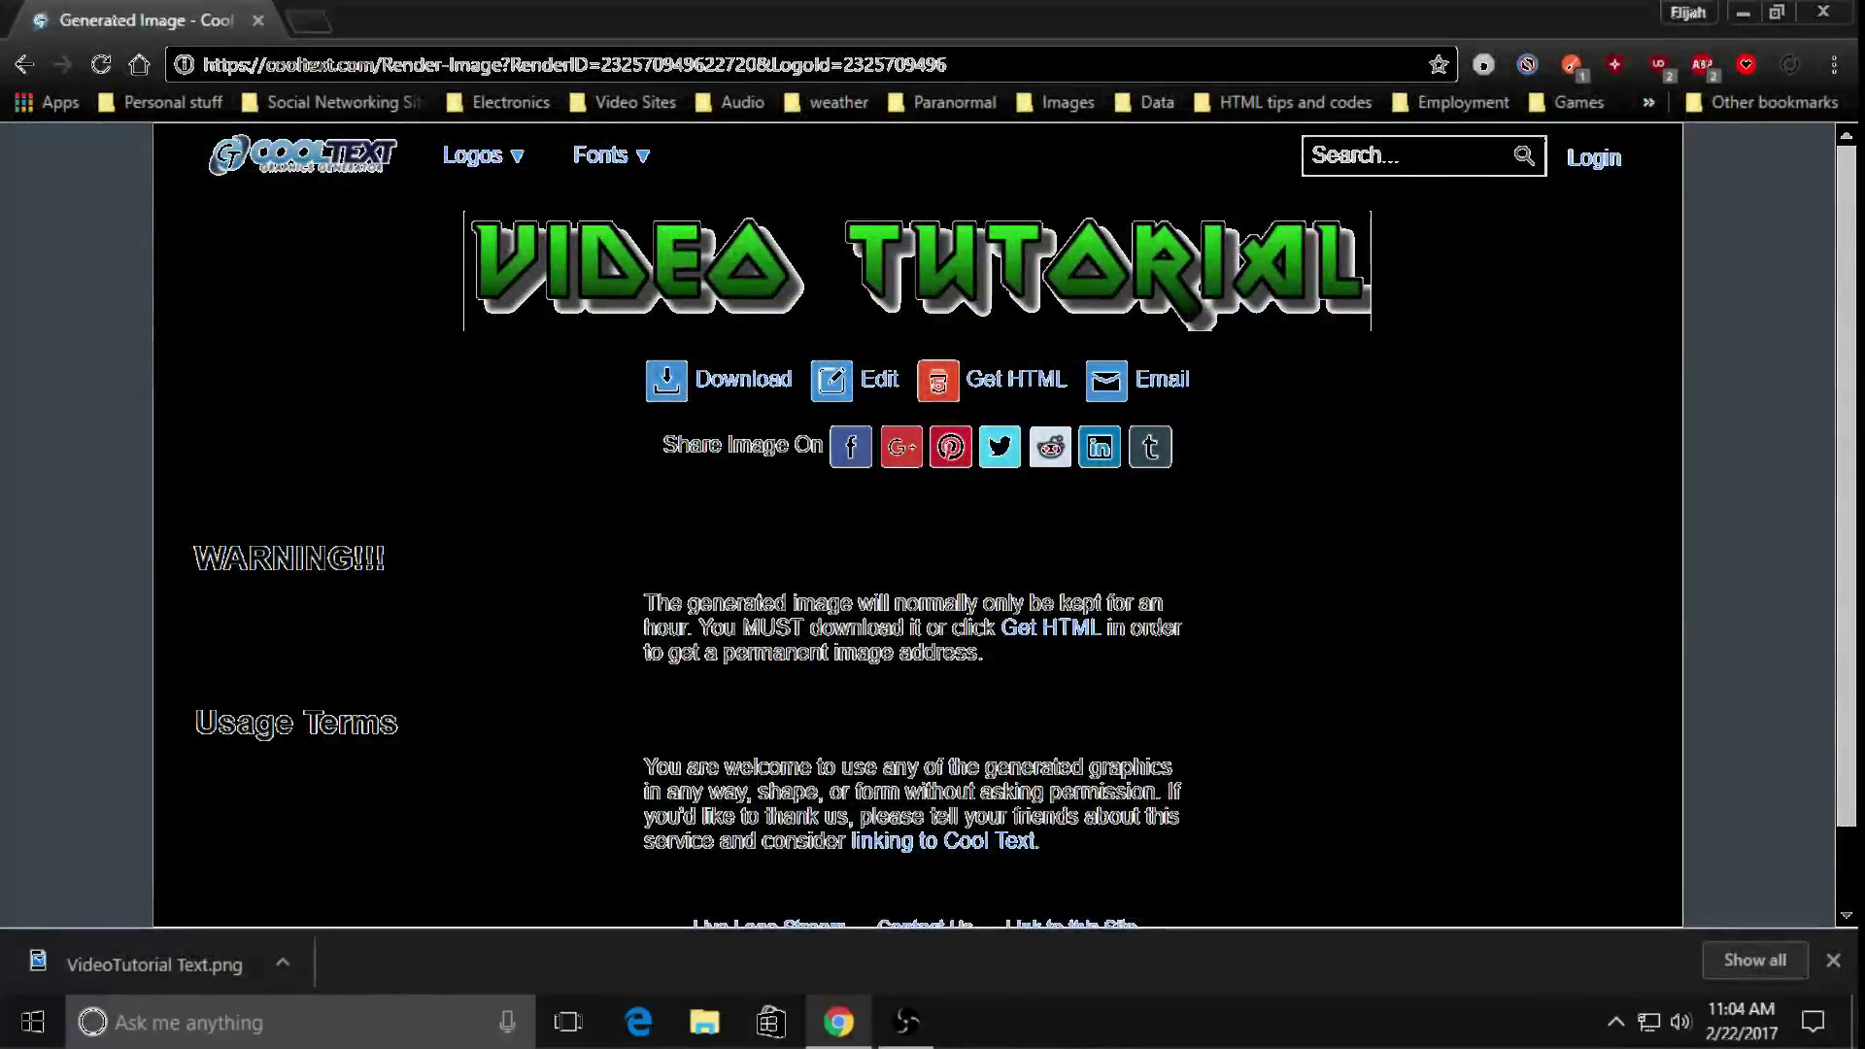
pyautogui.click(258, 21)
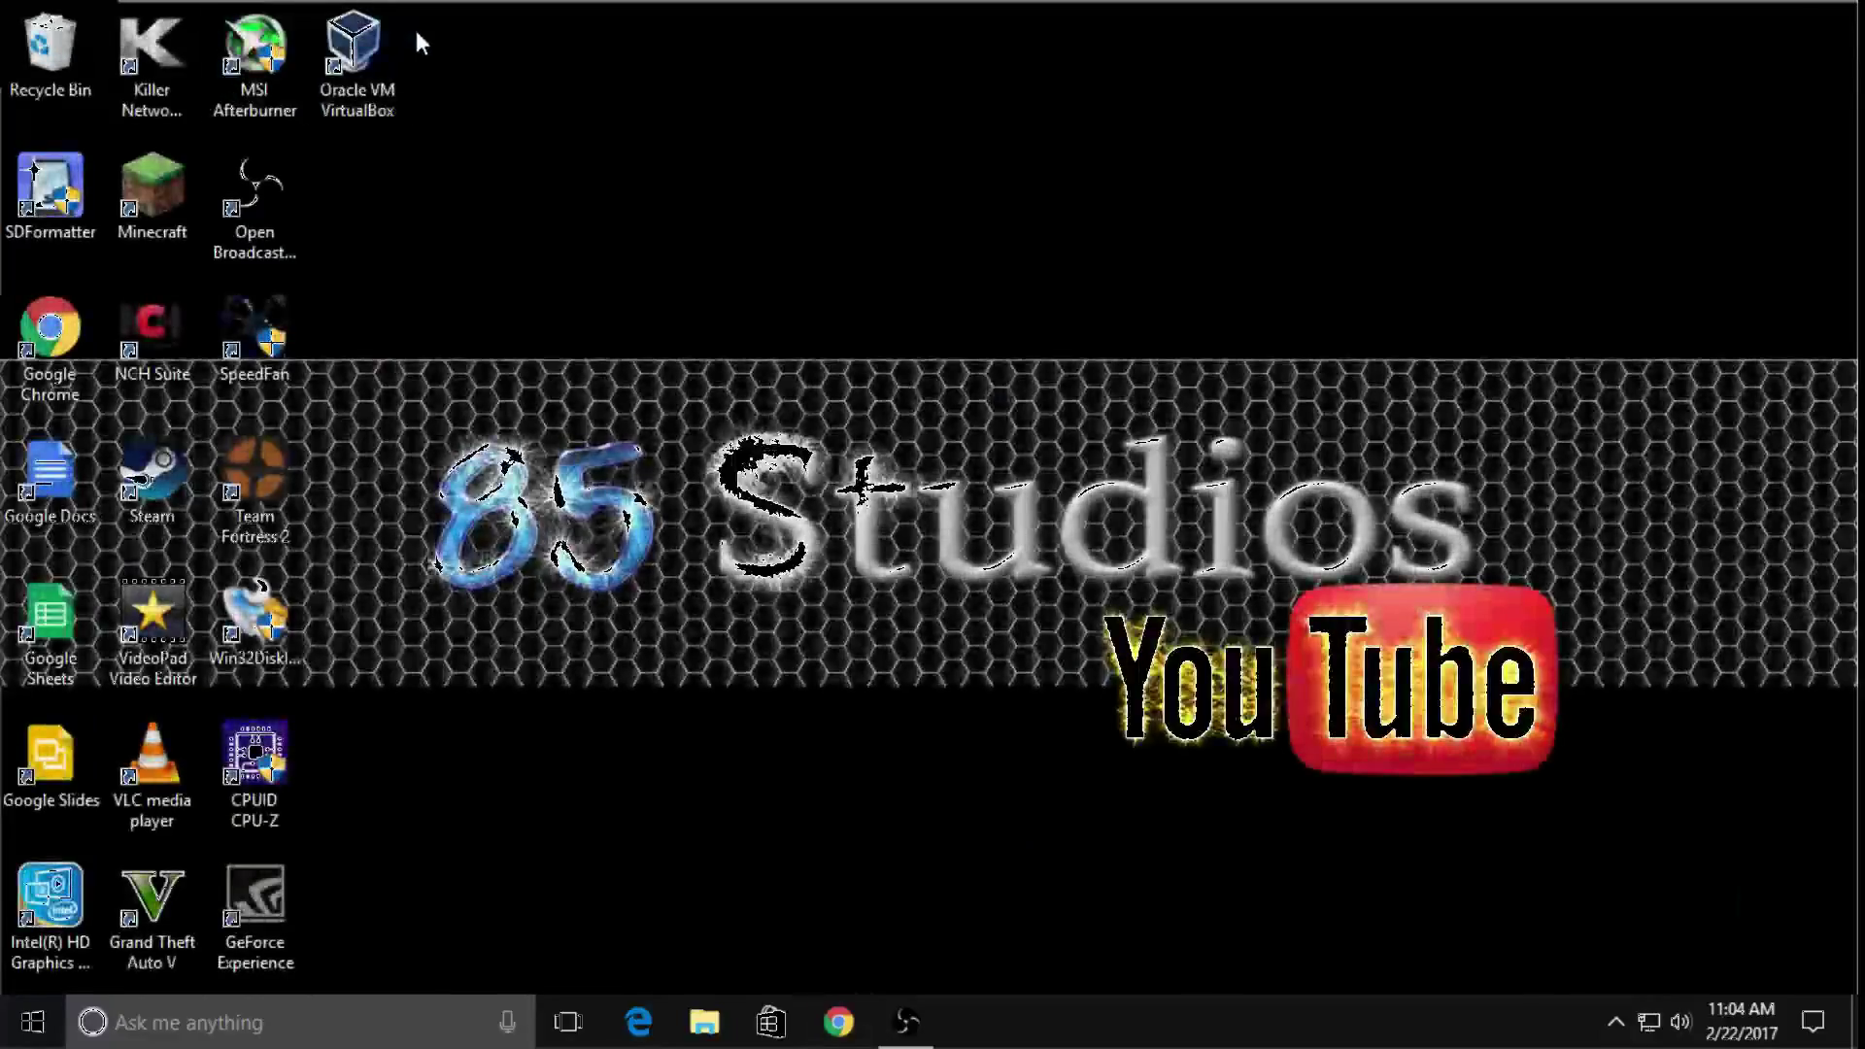
pyautogui.click(838, 1022)
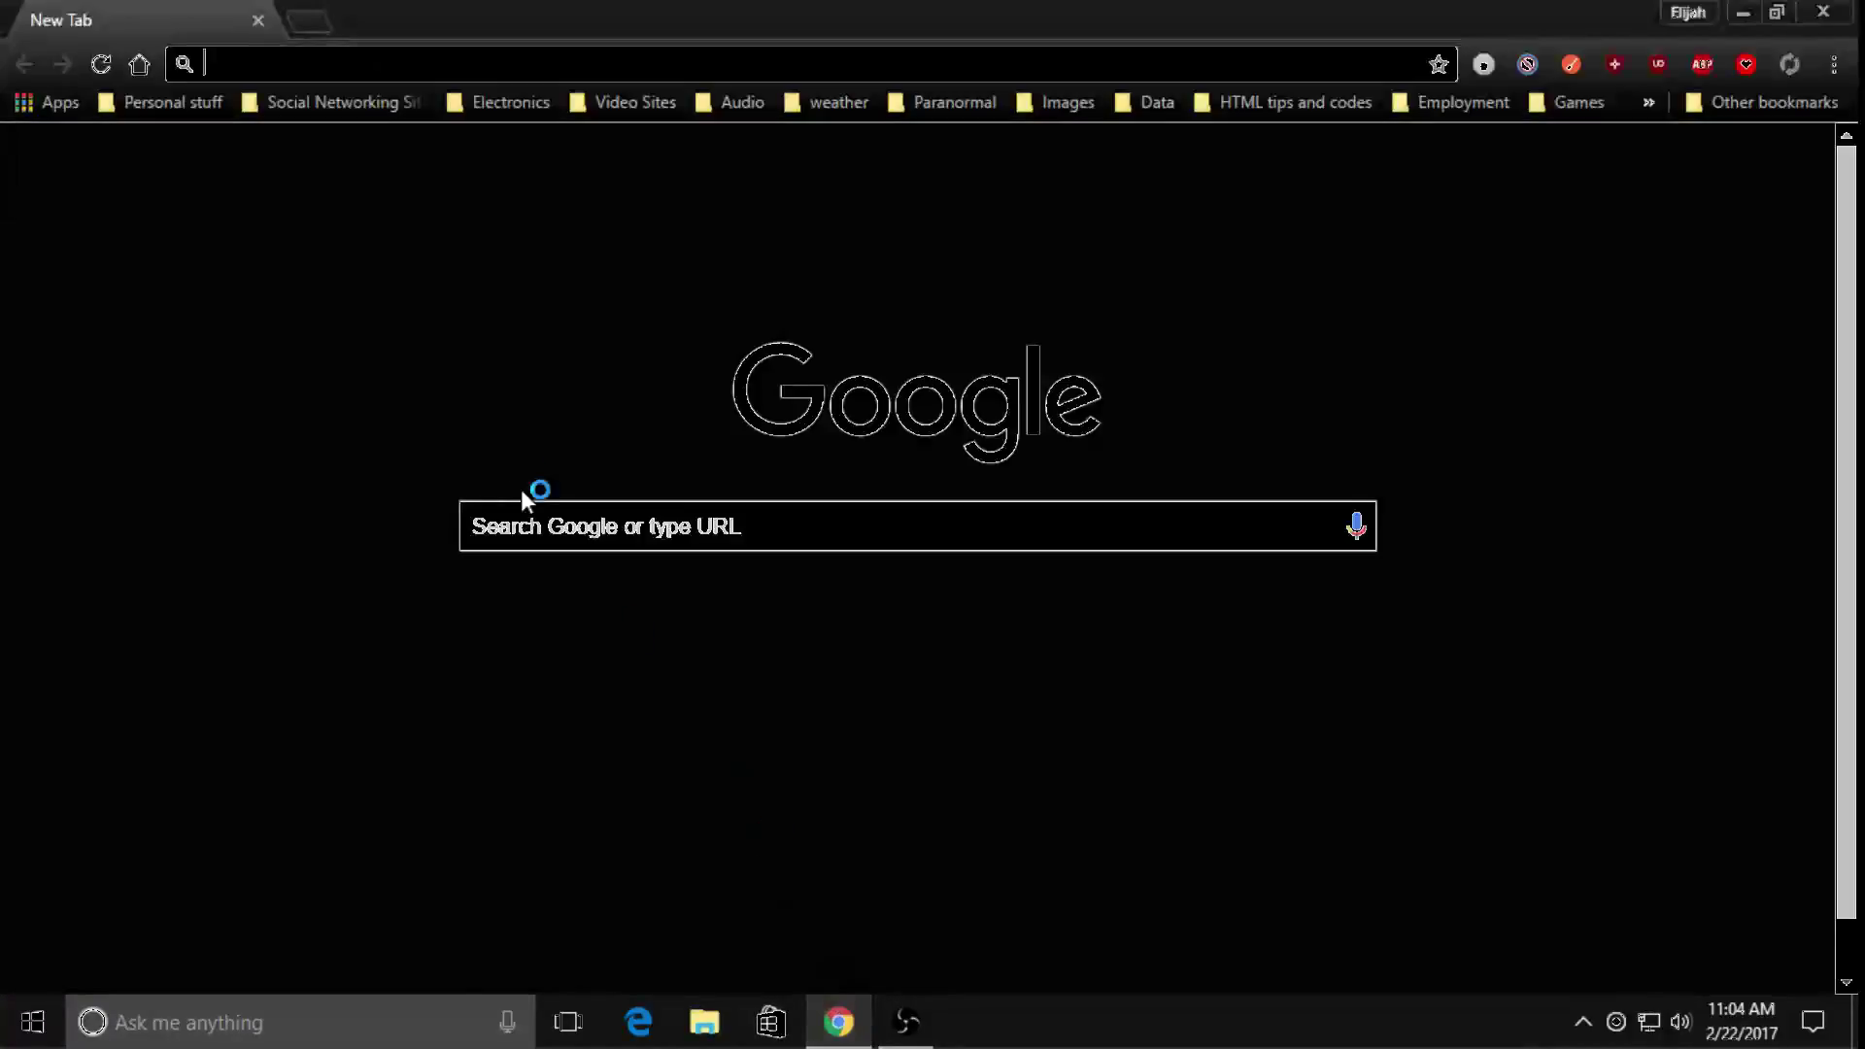
# Open YouTube's upload page and upload FHD0082.MOV from the Videos folder with Public visibility
pyautogui.click(525, 673)
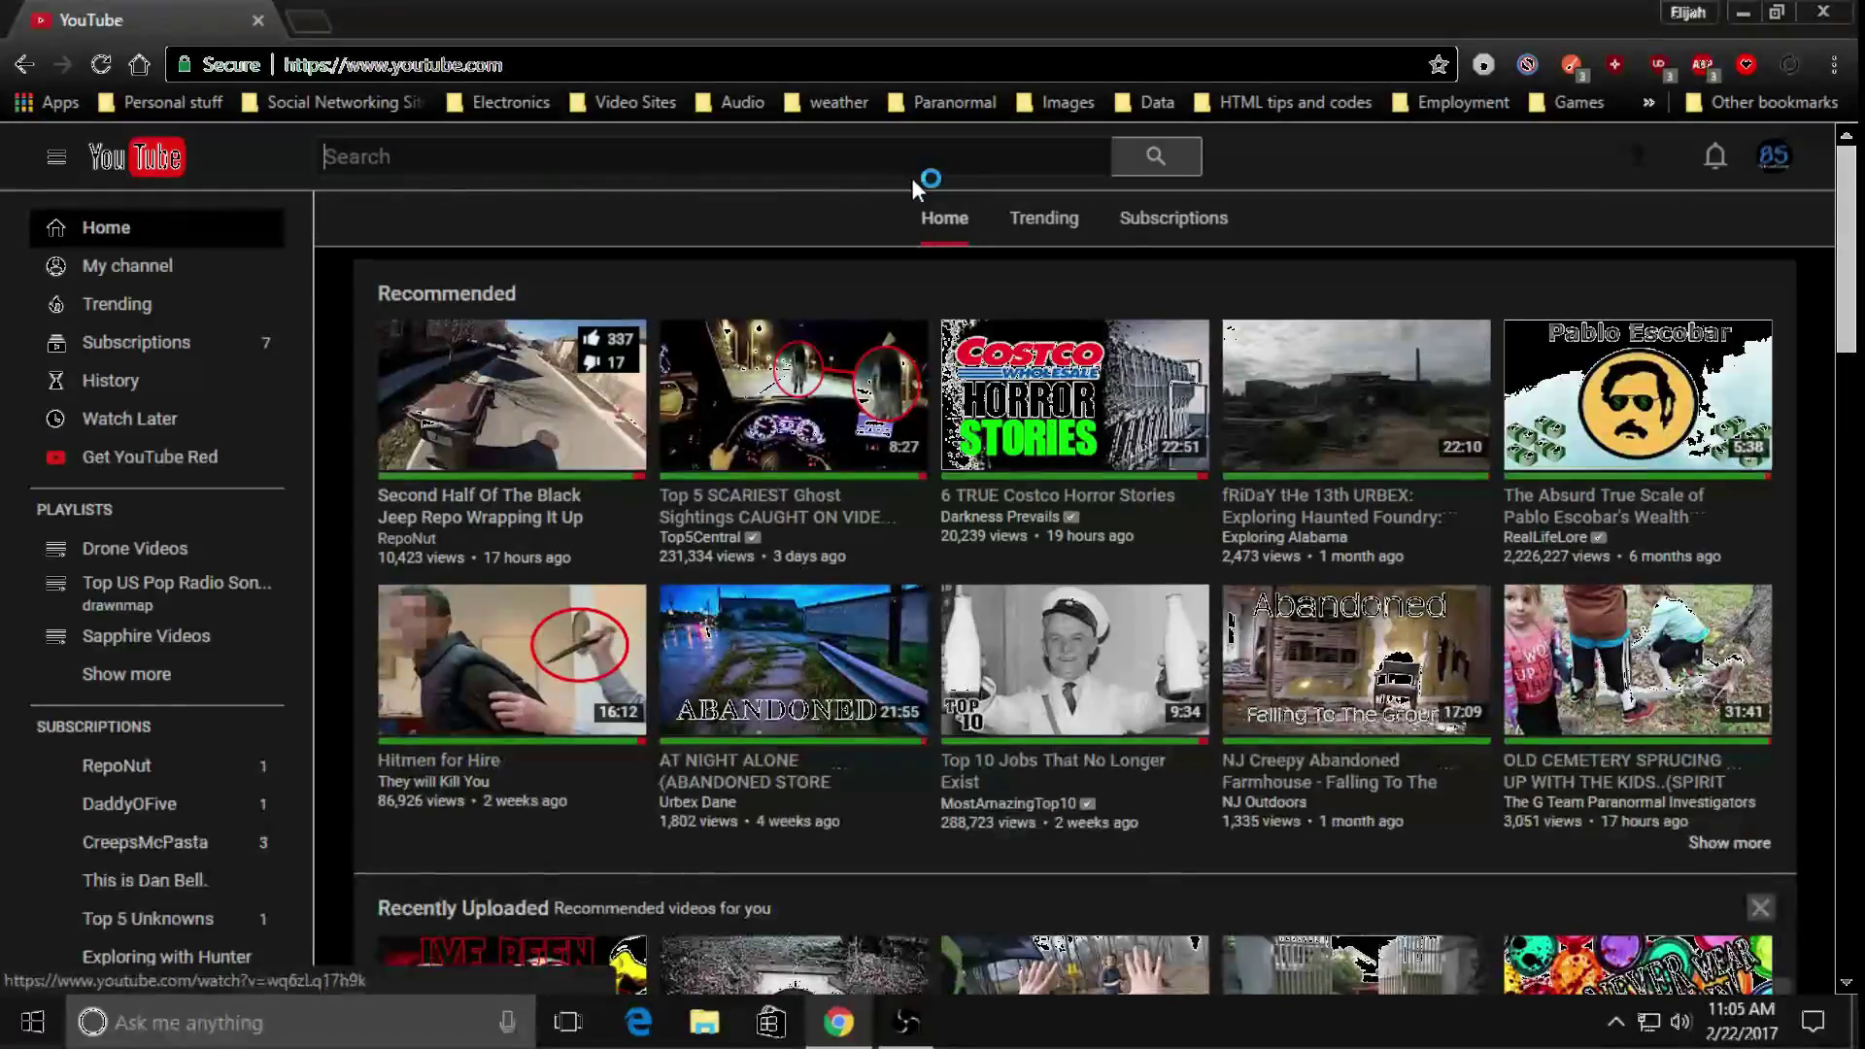
pyautogui.click(1639, 167)
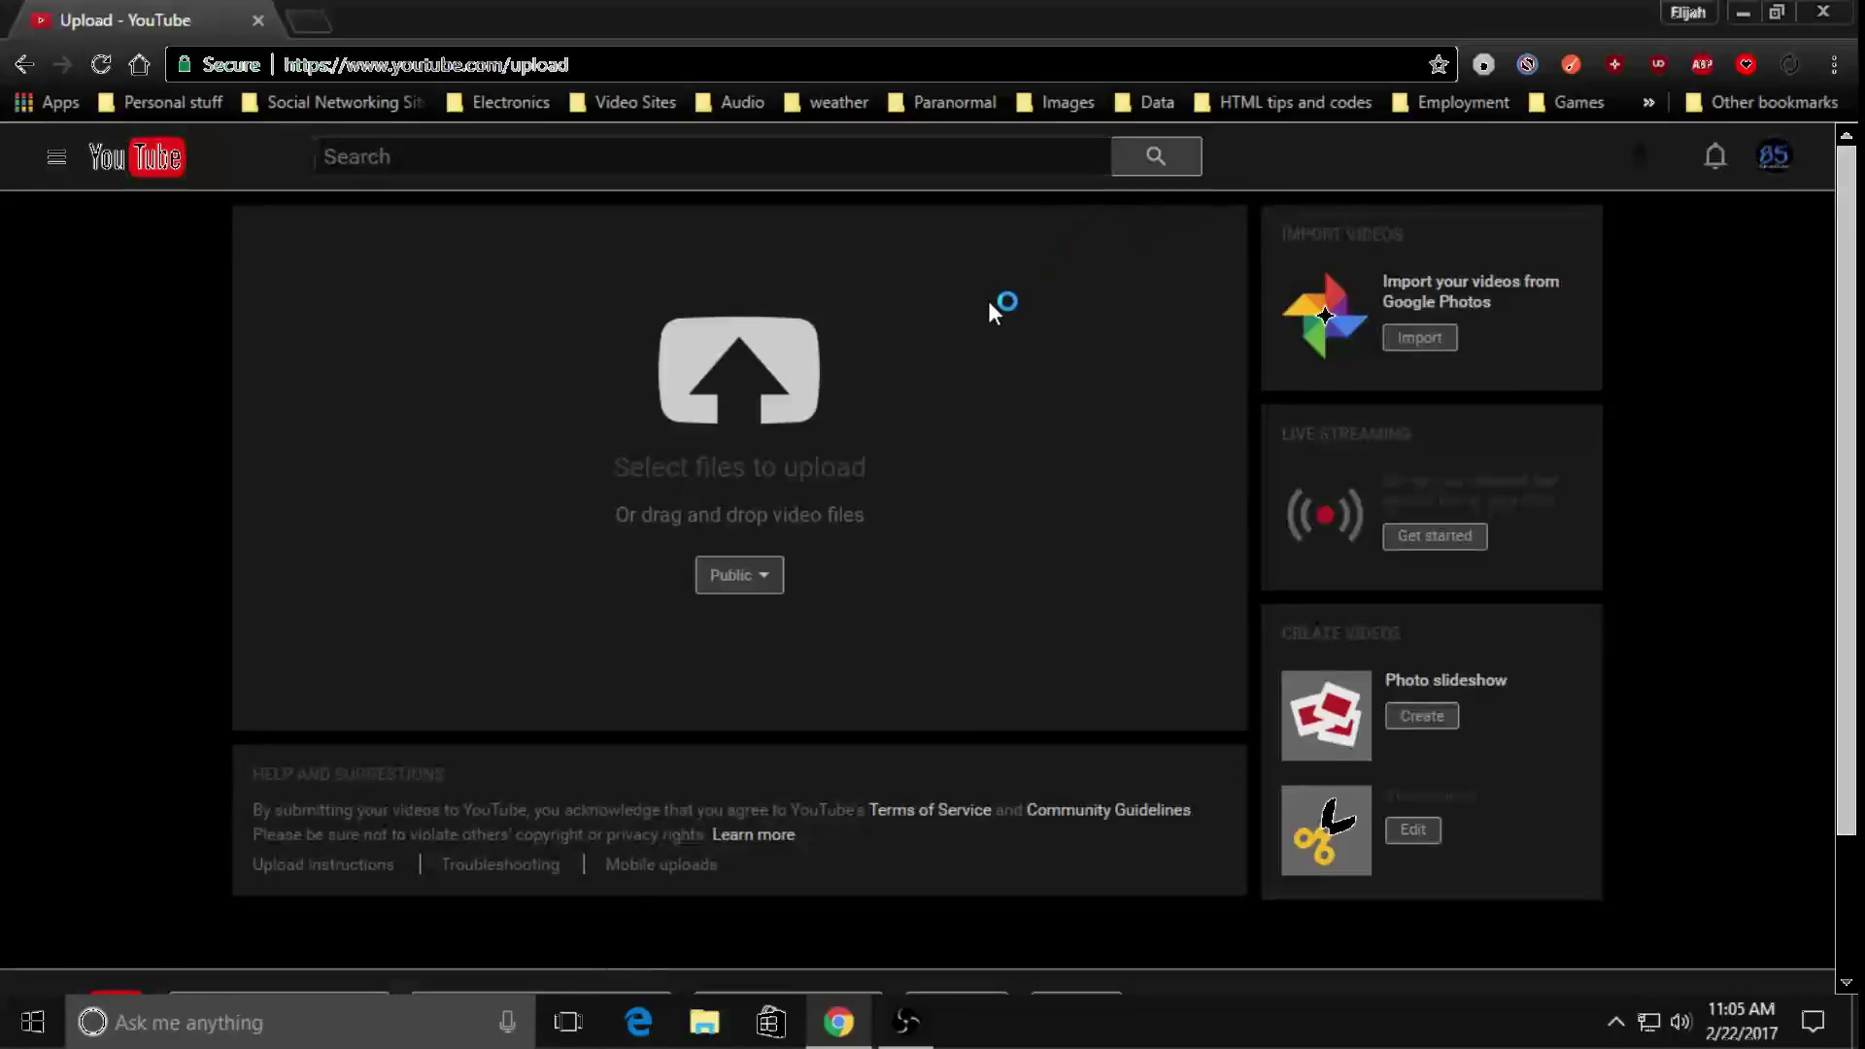
pyautogui.click(739, 389)
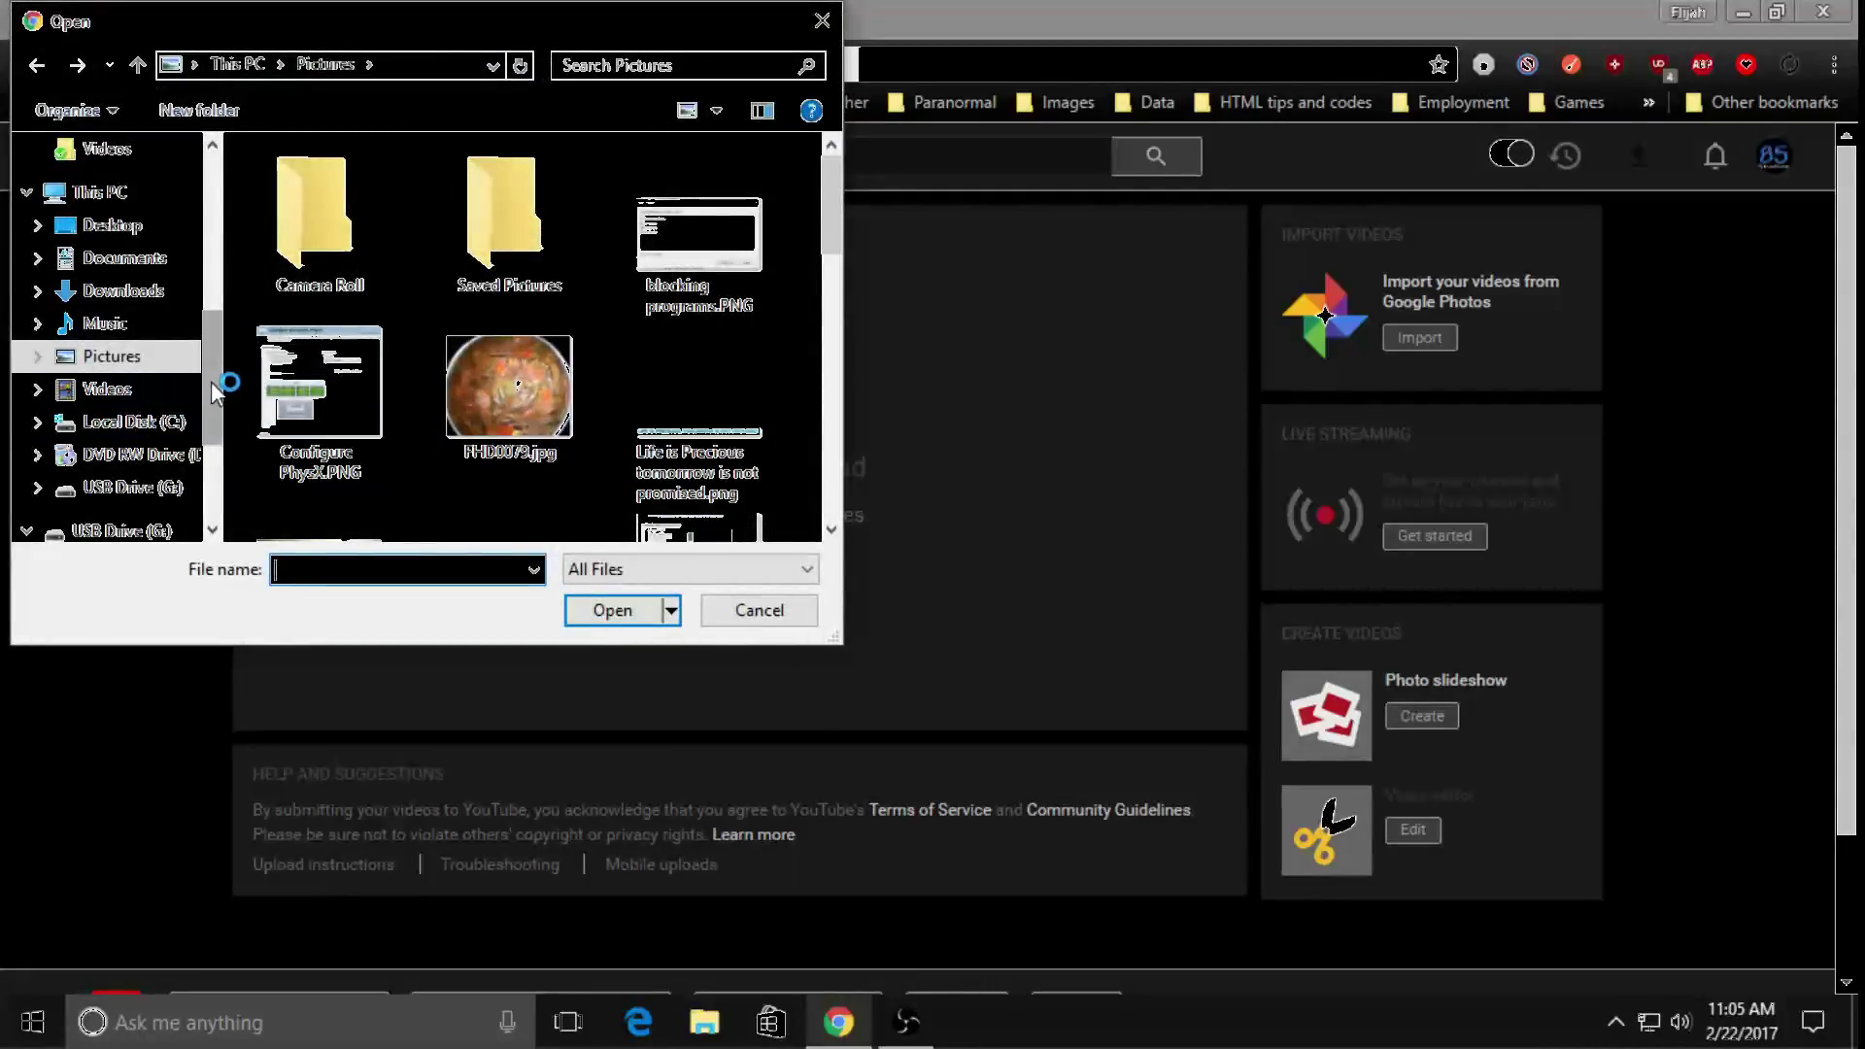
pyautogui.scroll(-2, 209, 427)
pyautogui.scroll(1, 216, 486)
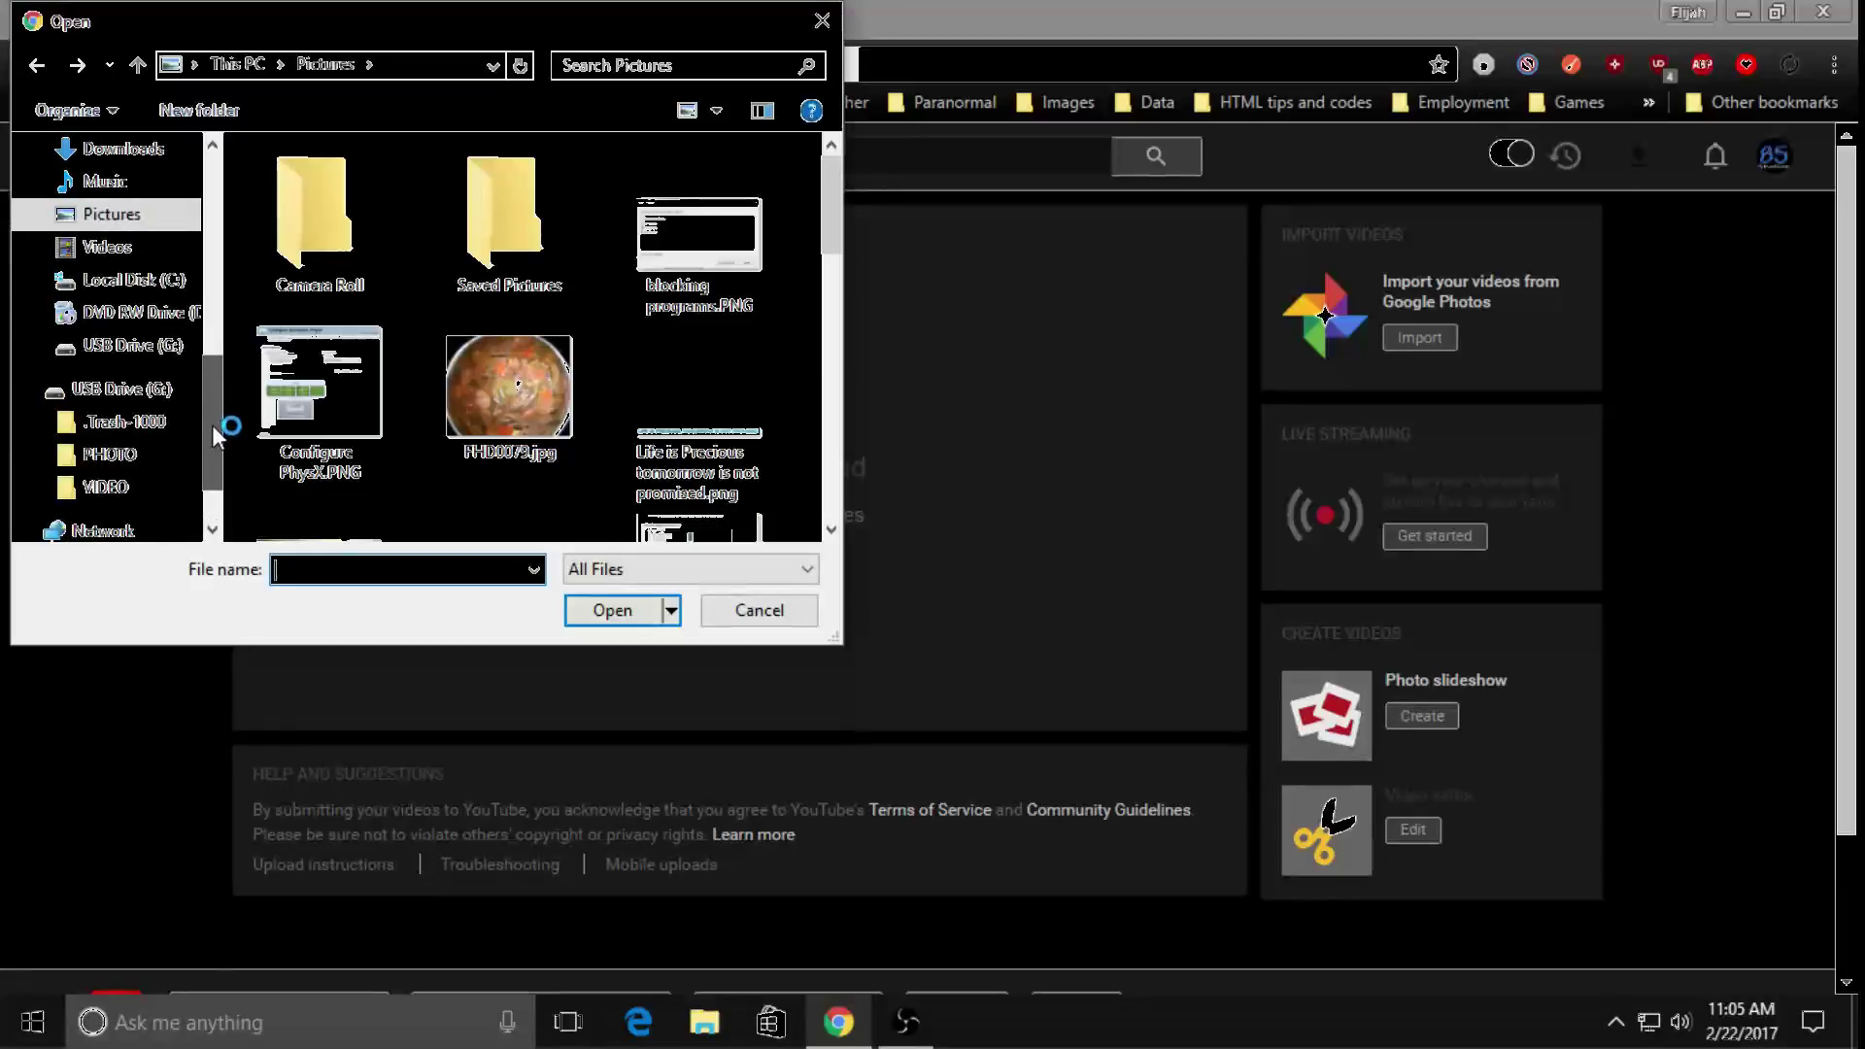
pyautogui.click(107, 250)
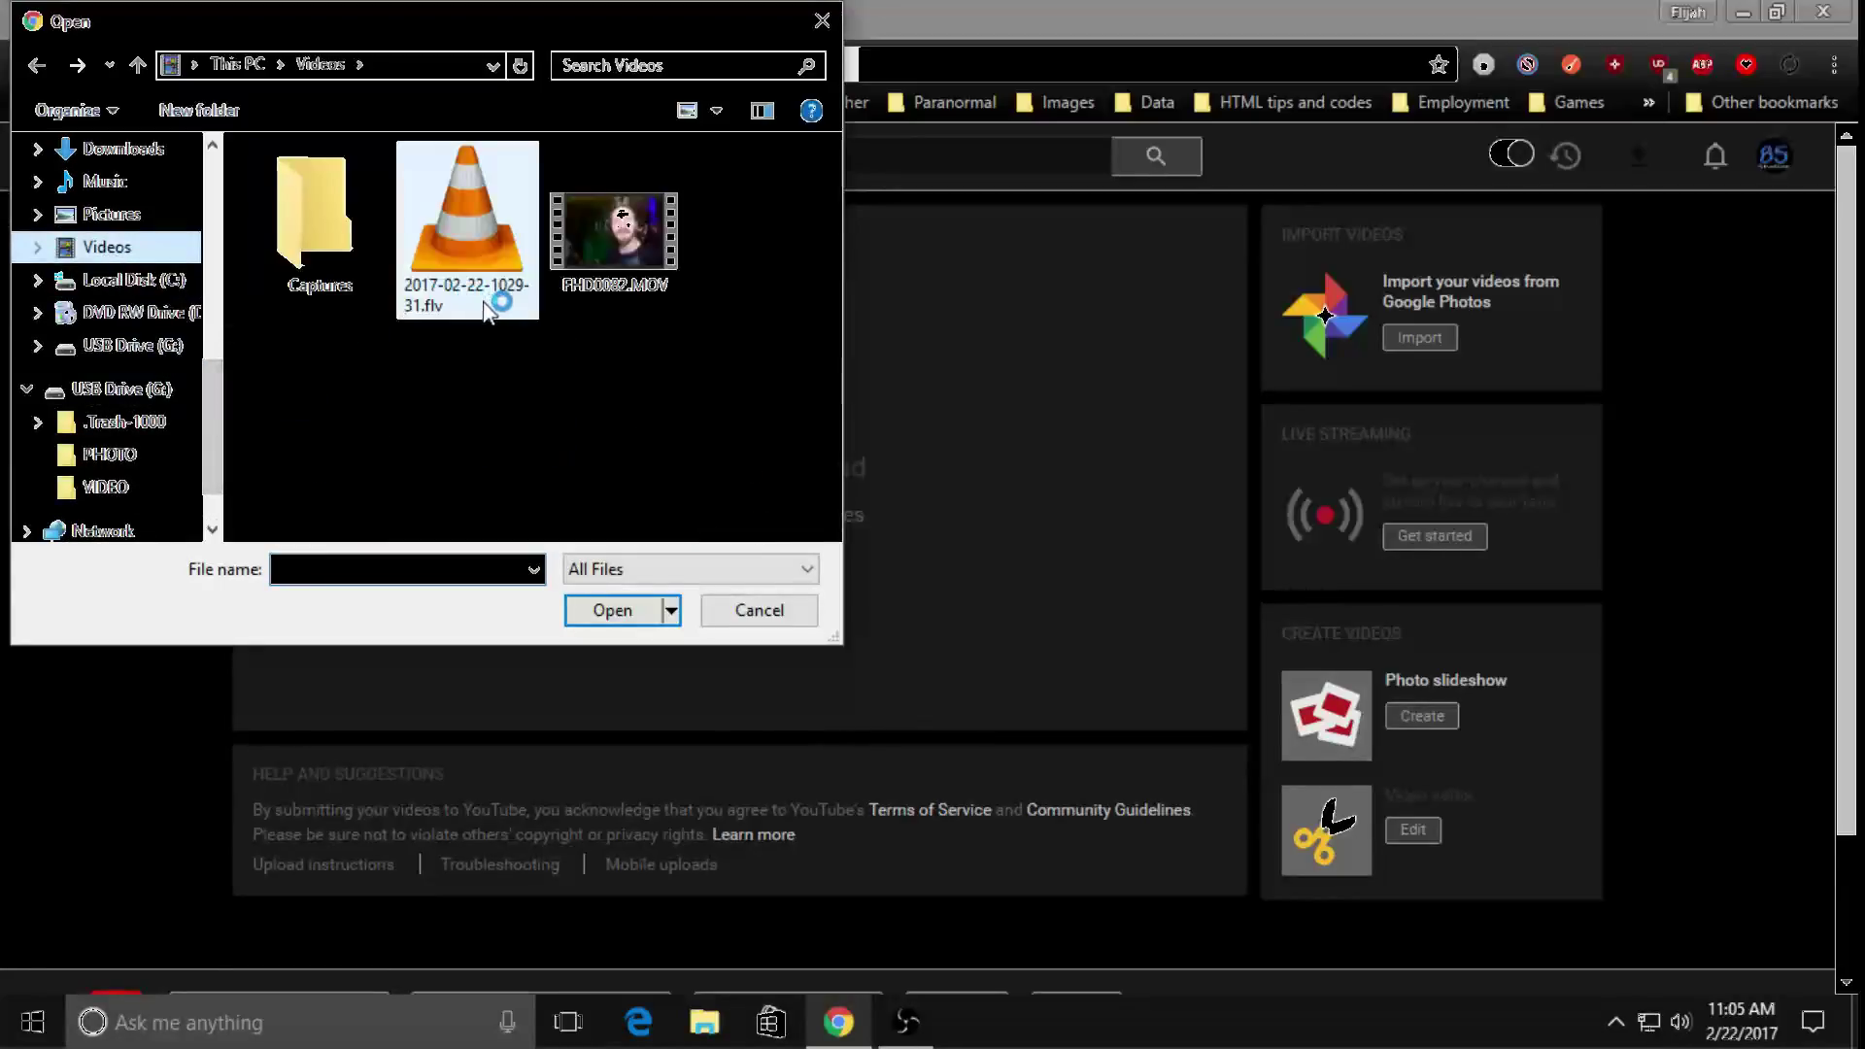
pyautogui.doubleClick(614, 233)
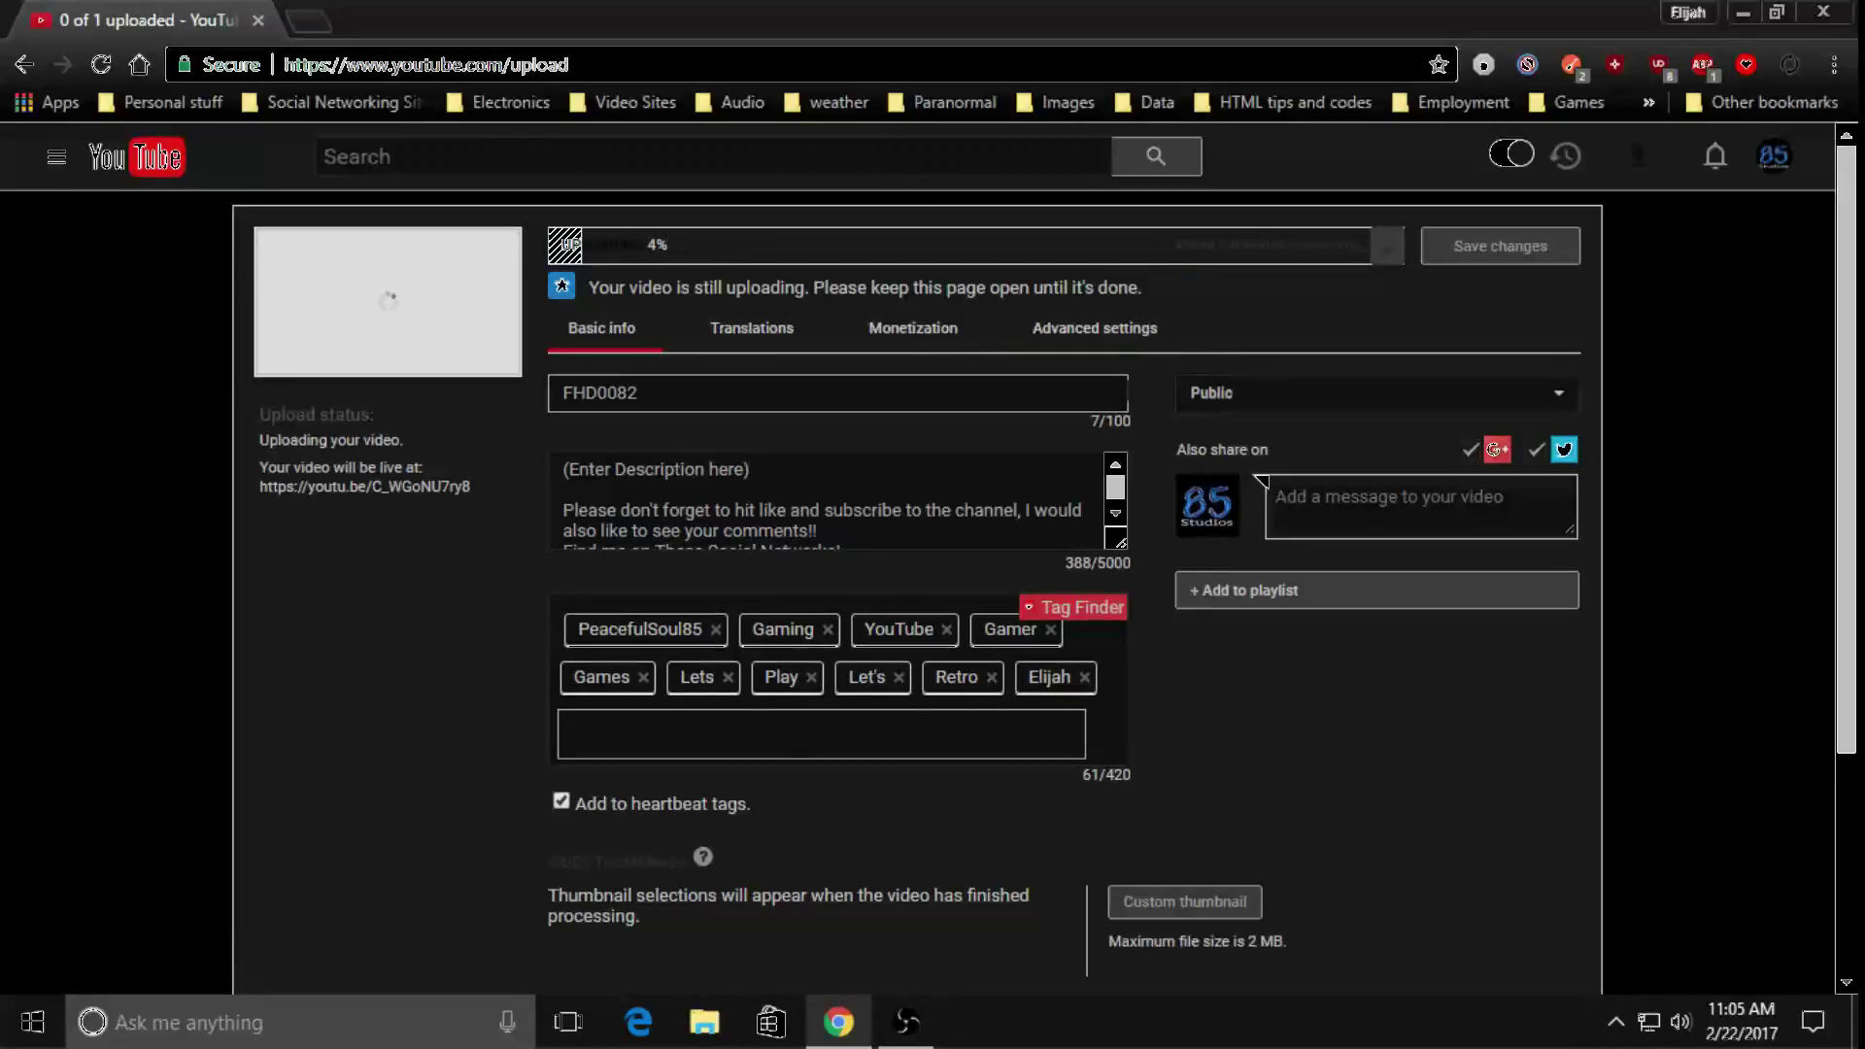
# Examine the title, description and tags fields in the uploading video's basic info
pyautogui.click(787, 393)
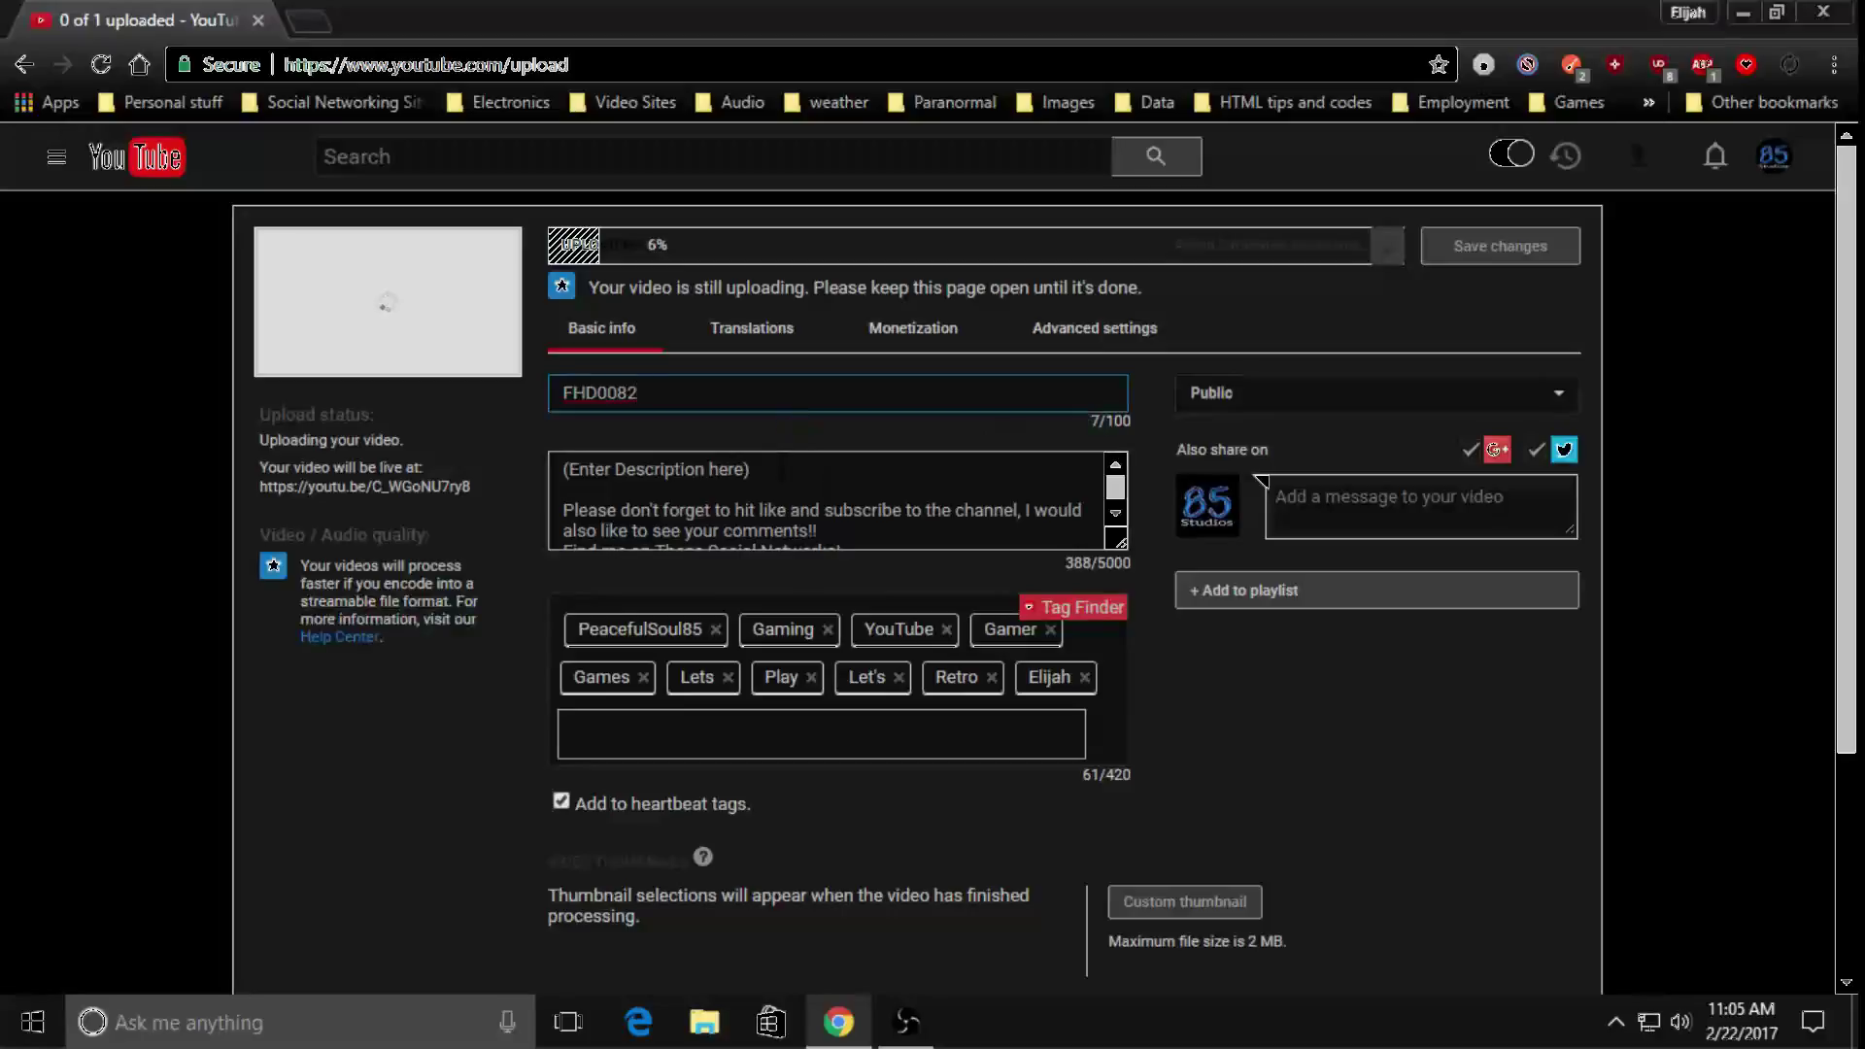
pyautogui.click(822, 485)
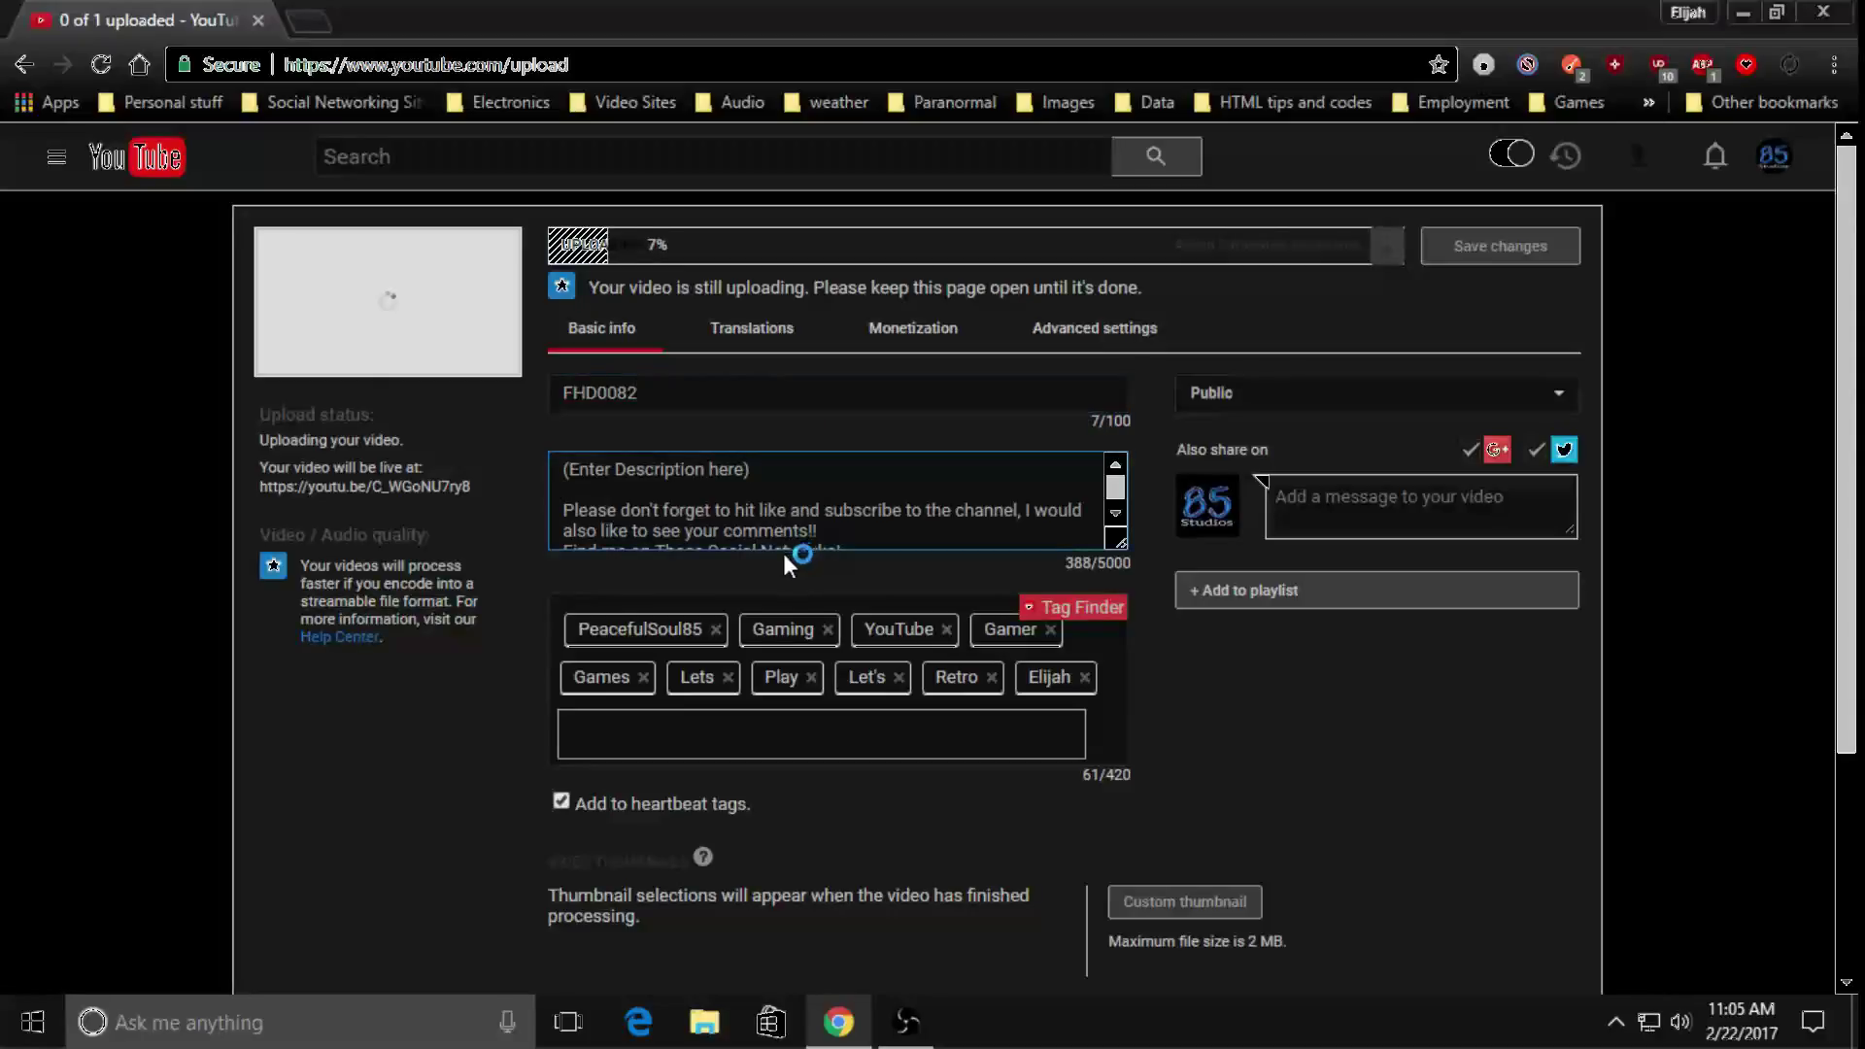
pyautogui.click(763, 732)
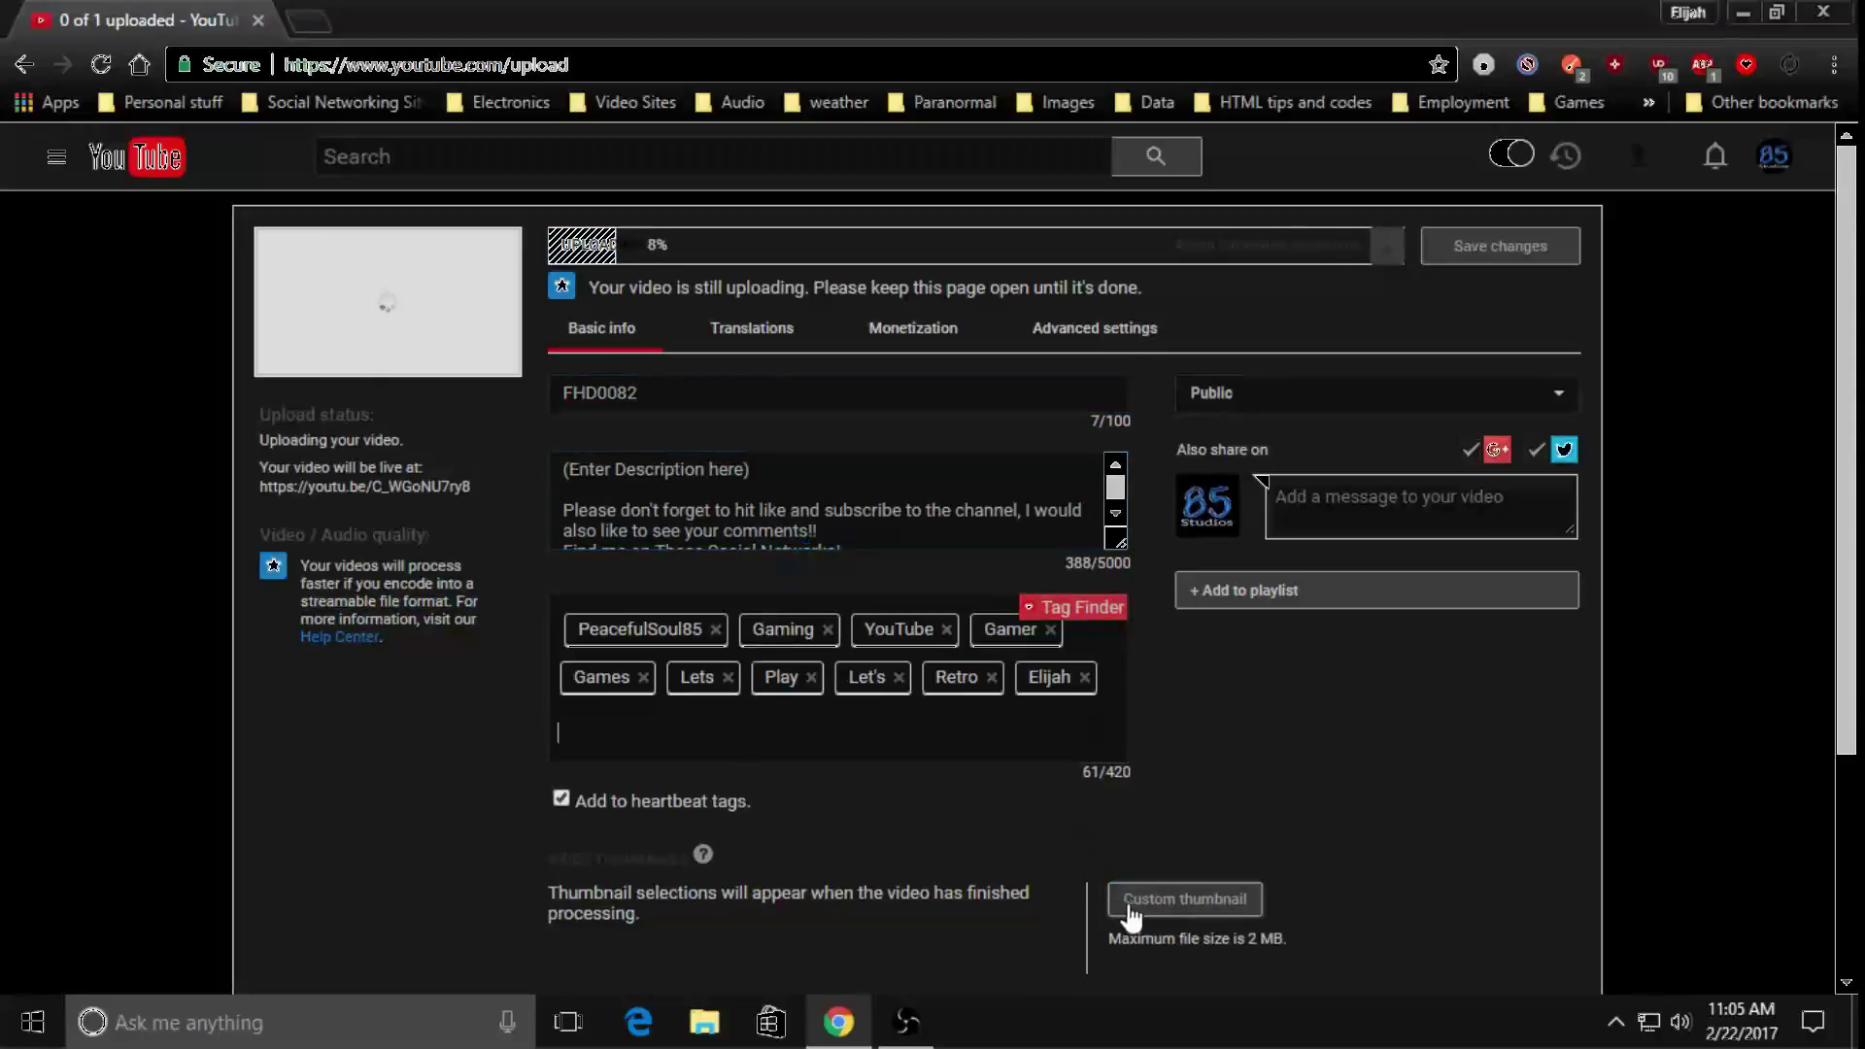
# Add VideoTutorialThumb.png from the Pictures folder as the video's custom thumbnail
pyautogui.click(1127, 903)
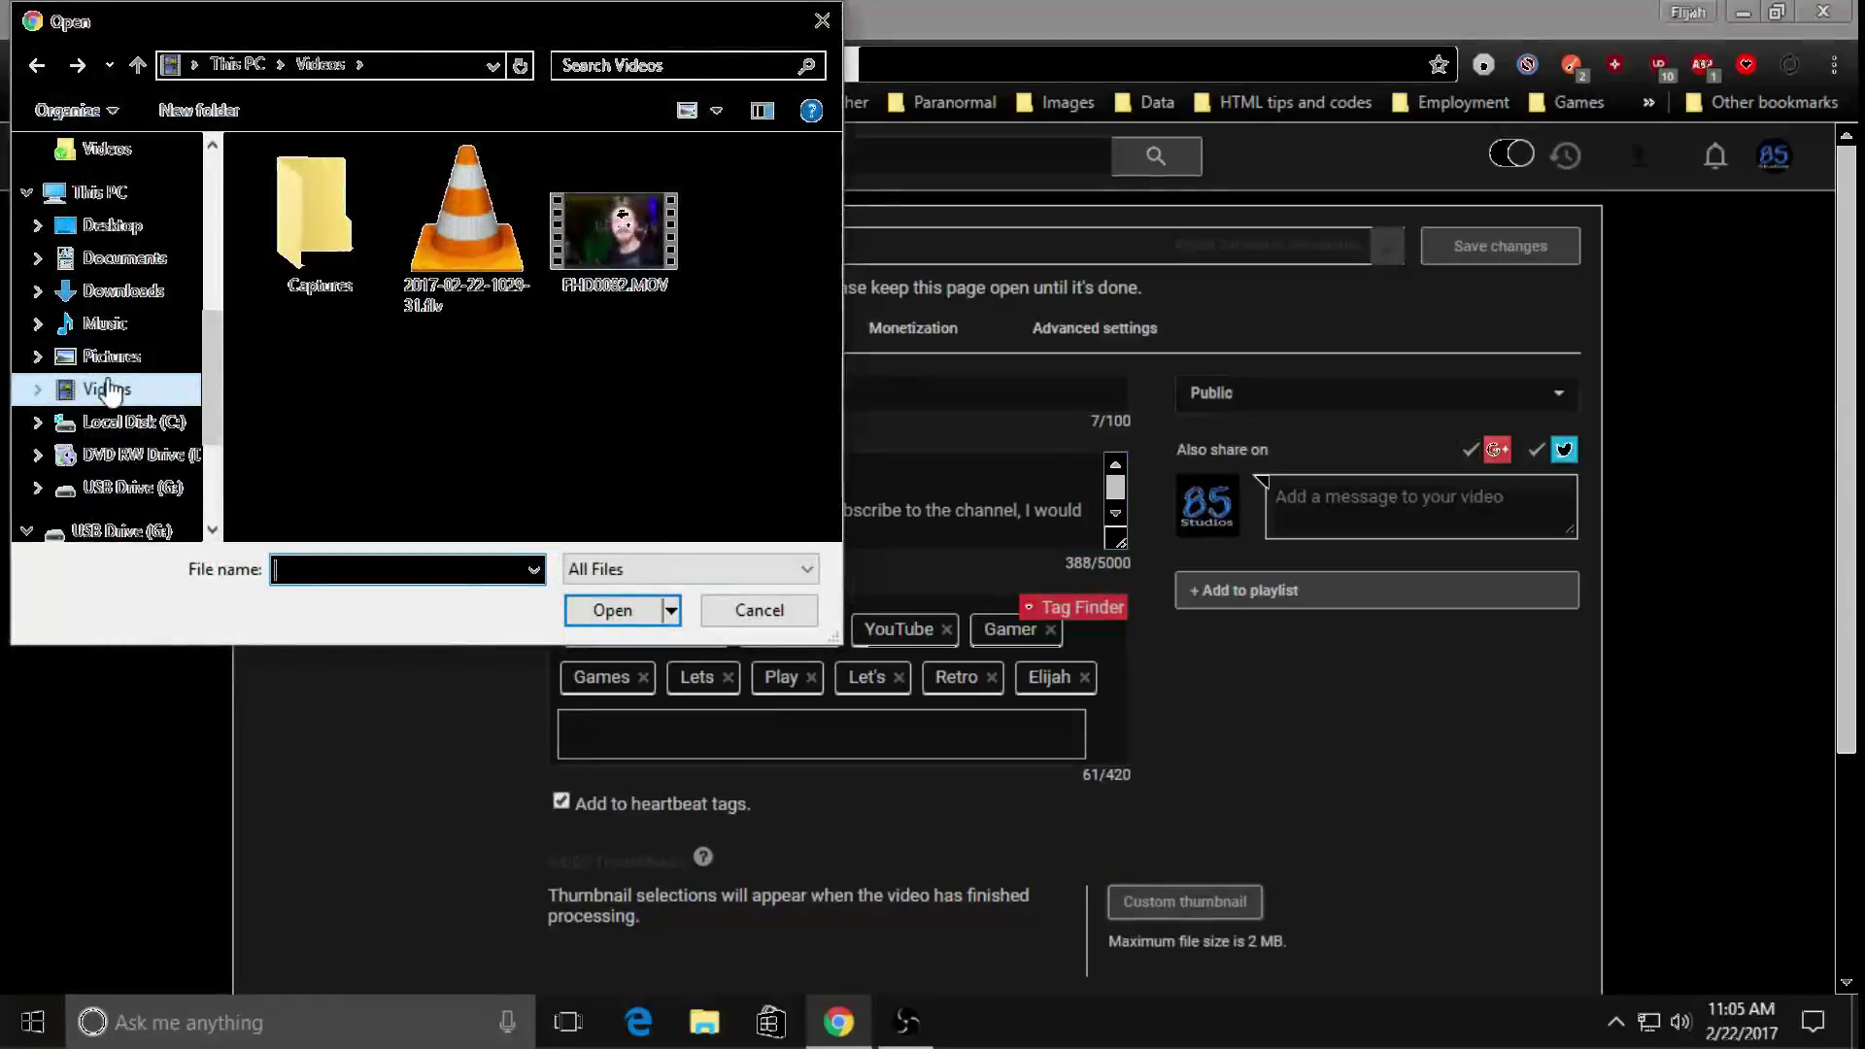
pyautogui.click(107, 357)
pyautogui.scroll(-5, 560, 402)
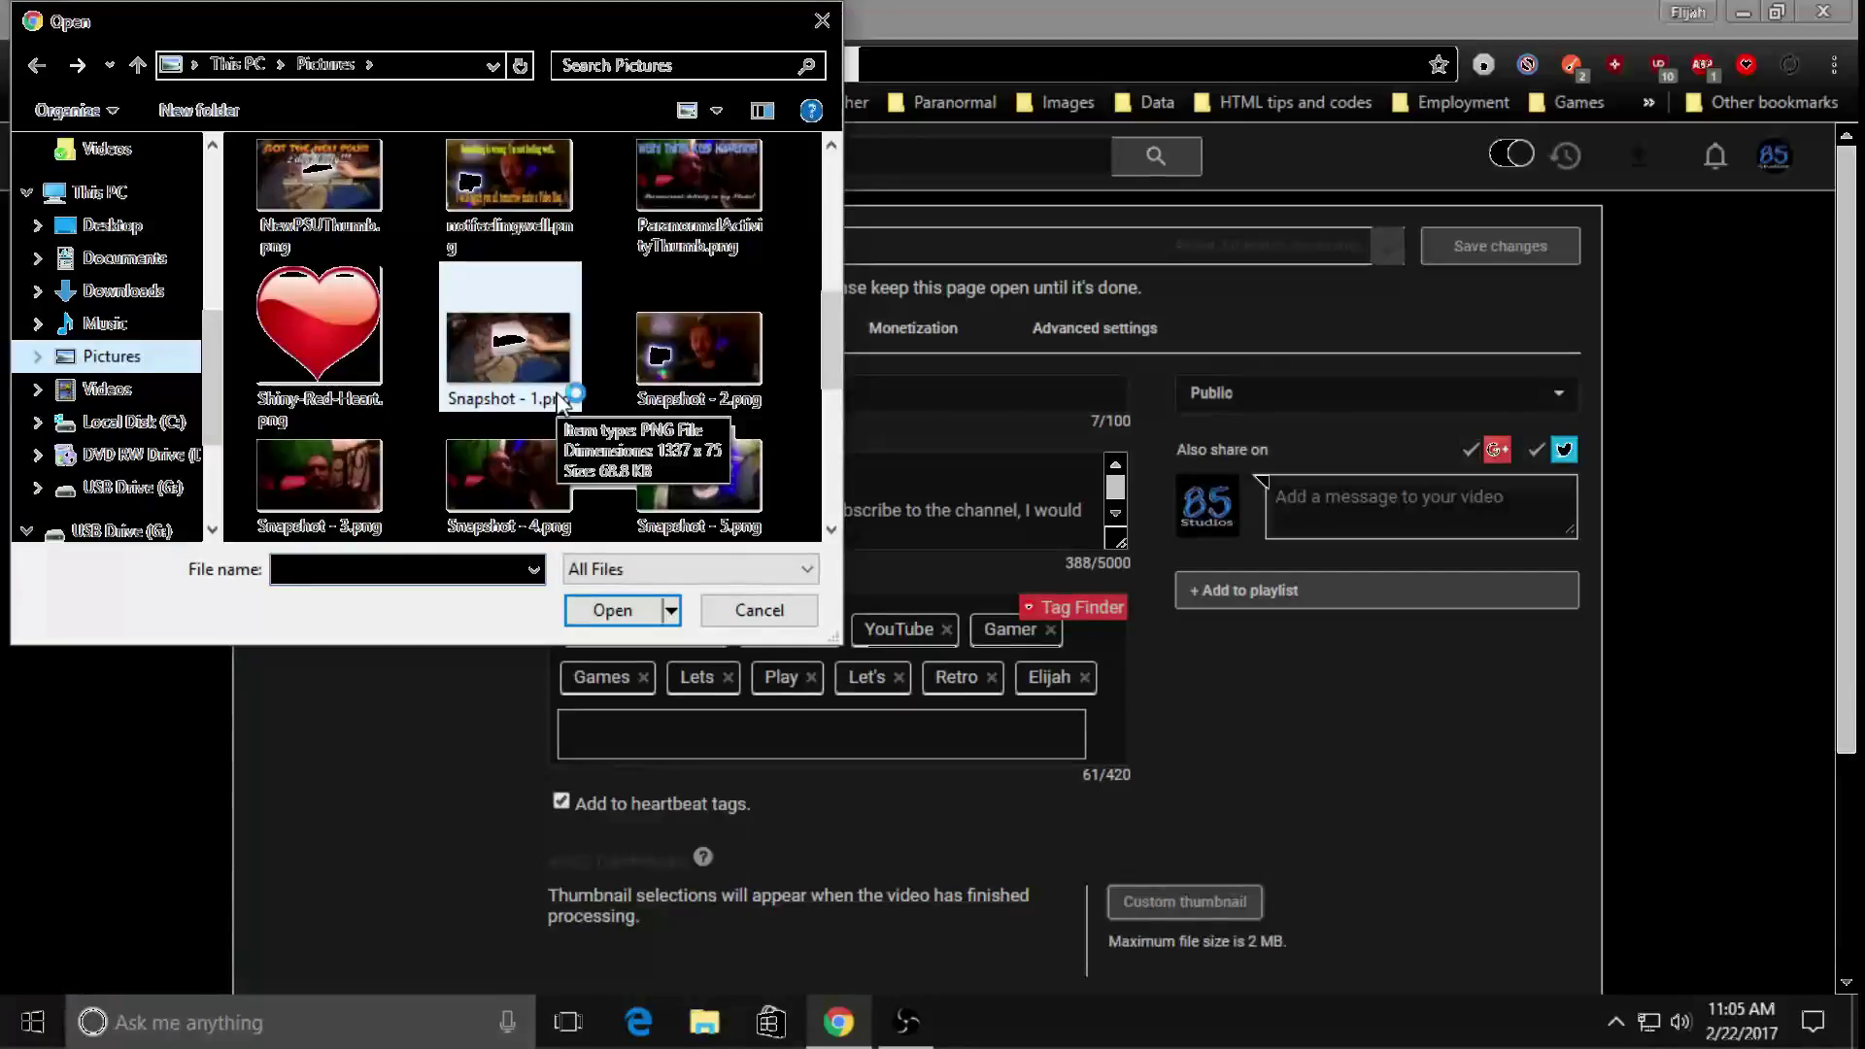
pyautogui.scroll(-3, 559, 401)
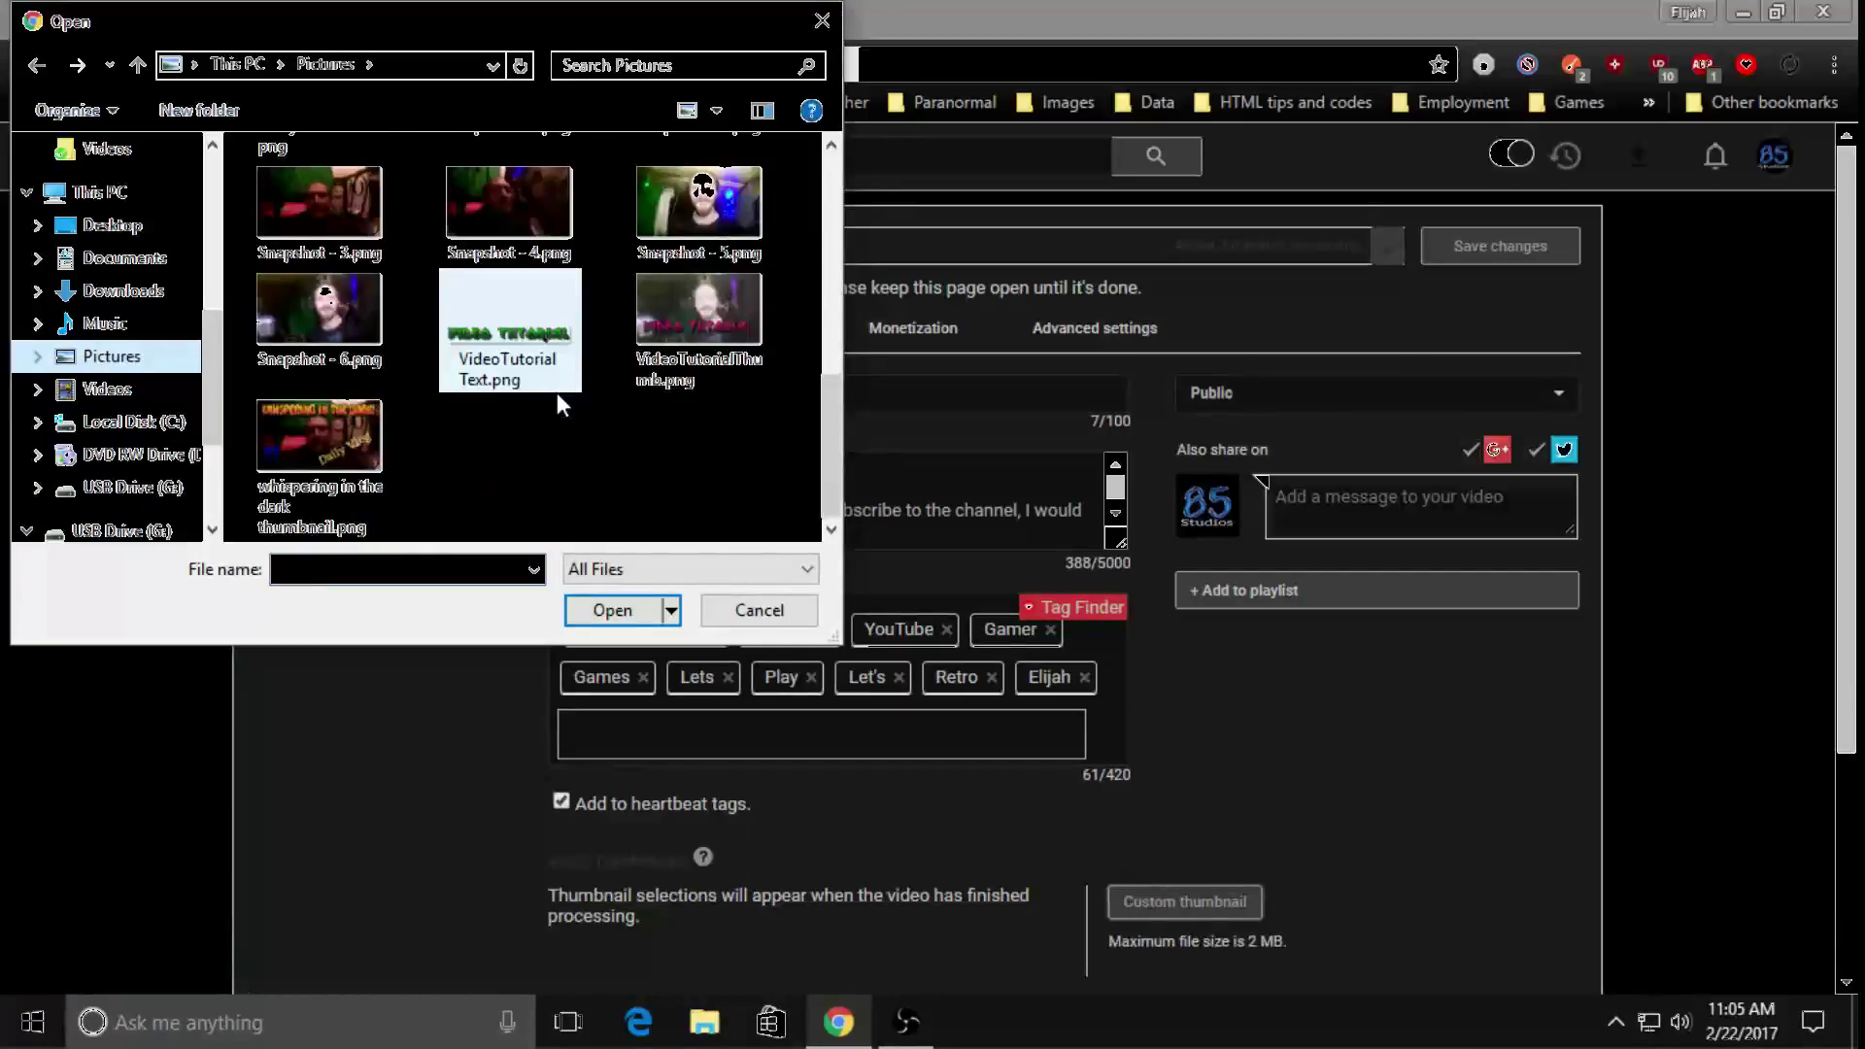
pyautogui.doubleClick(678, 309)
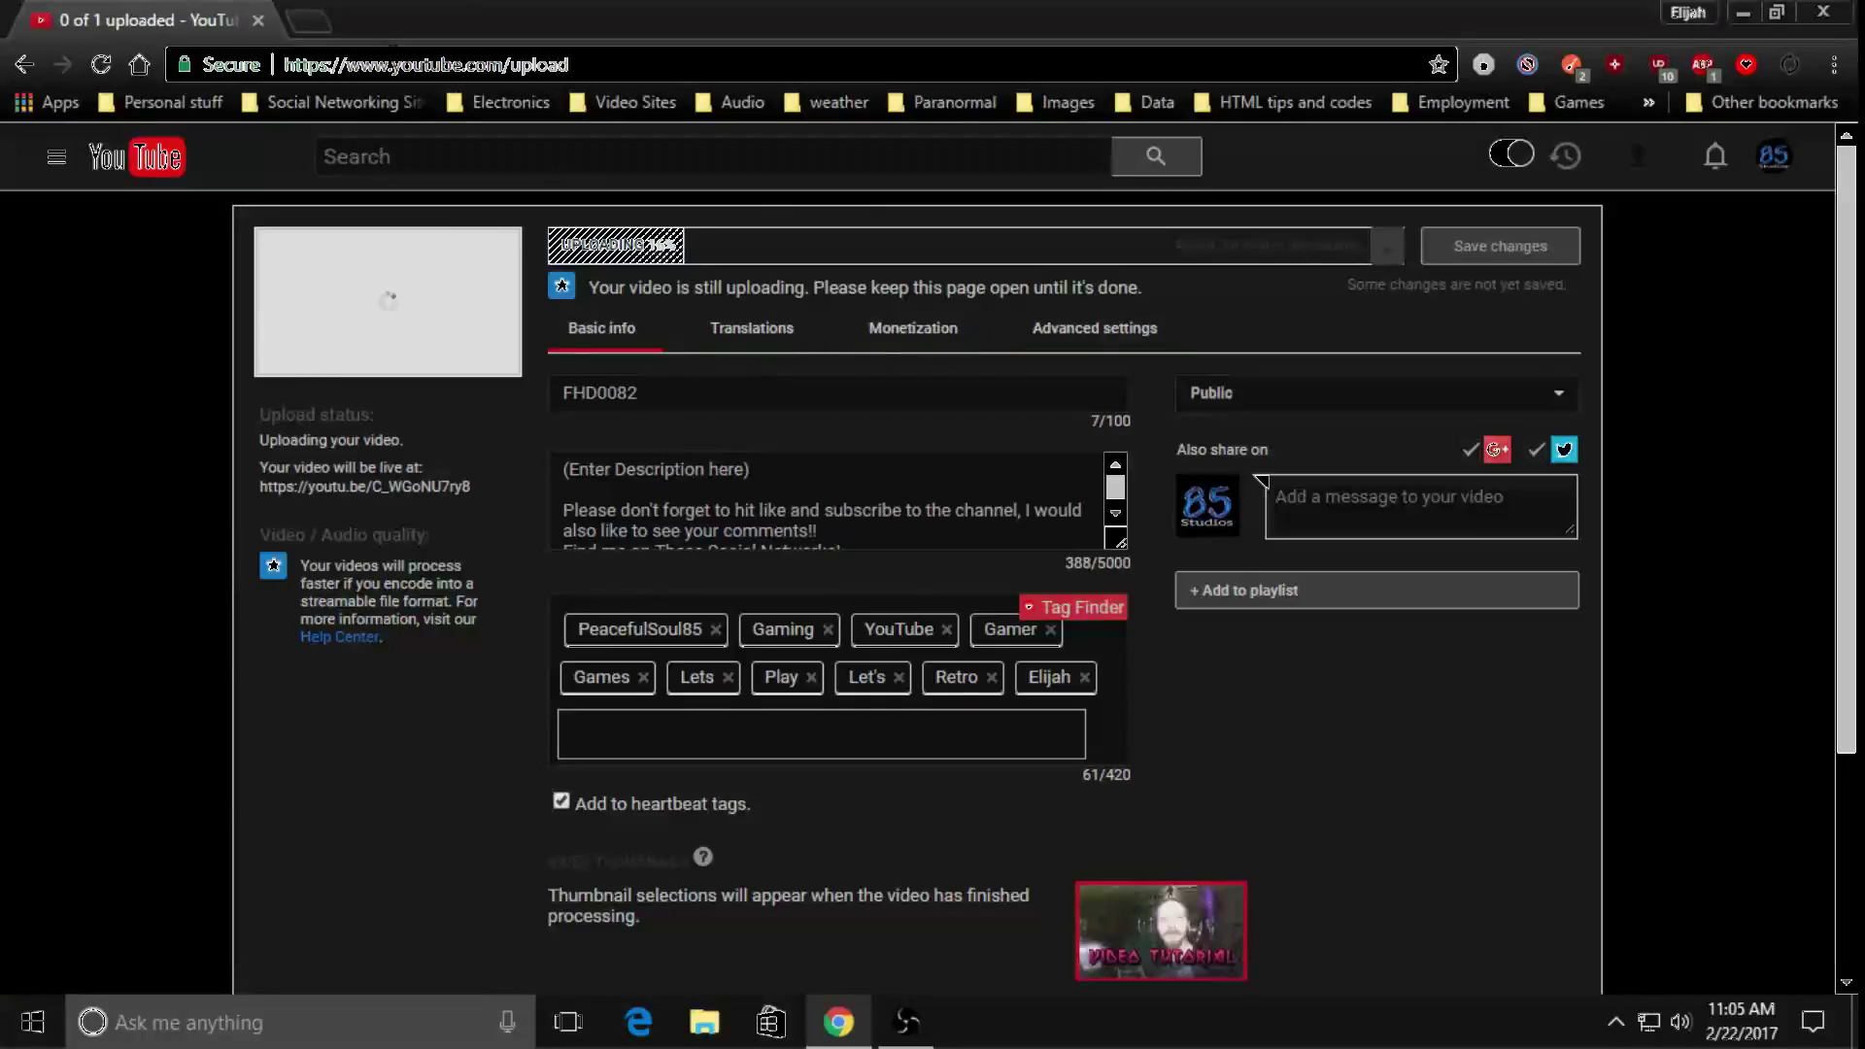
# Abandon the YouTube upload without saving the changes and switch to the Open Broadcaster Software window
pyautogui.click(257, 21)
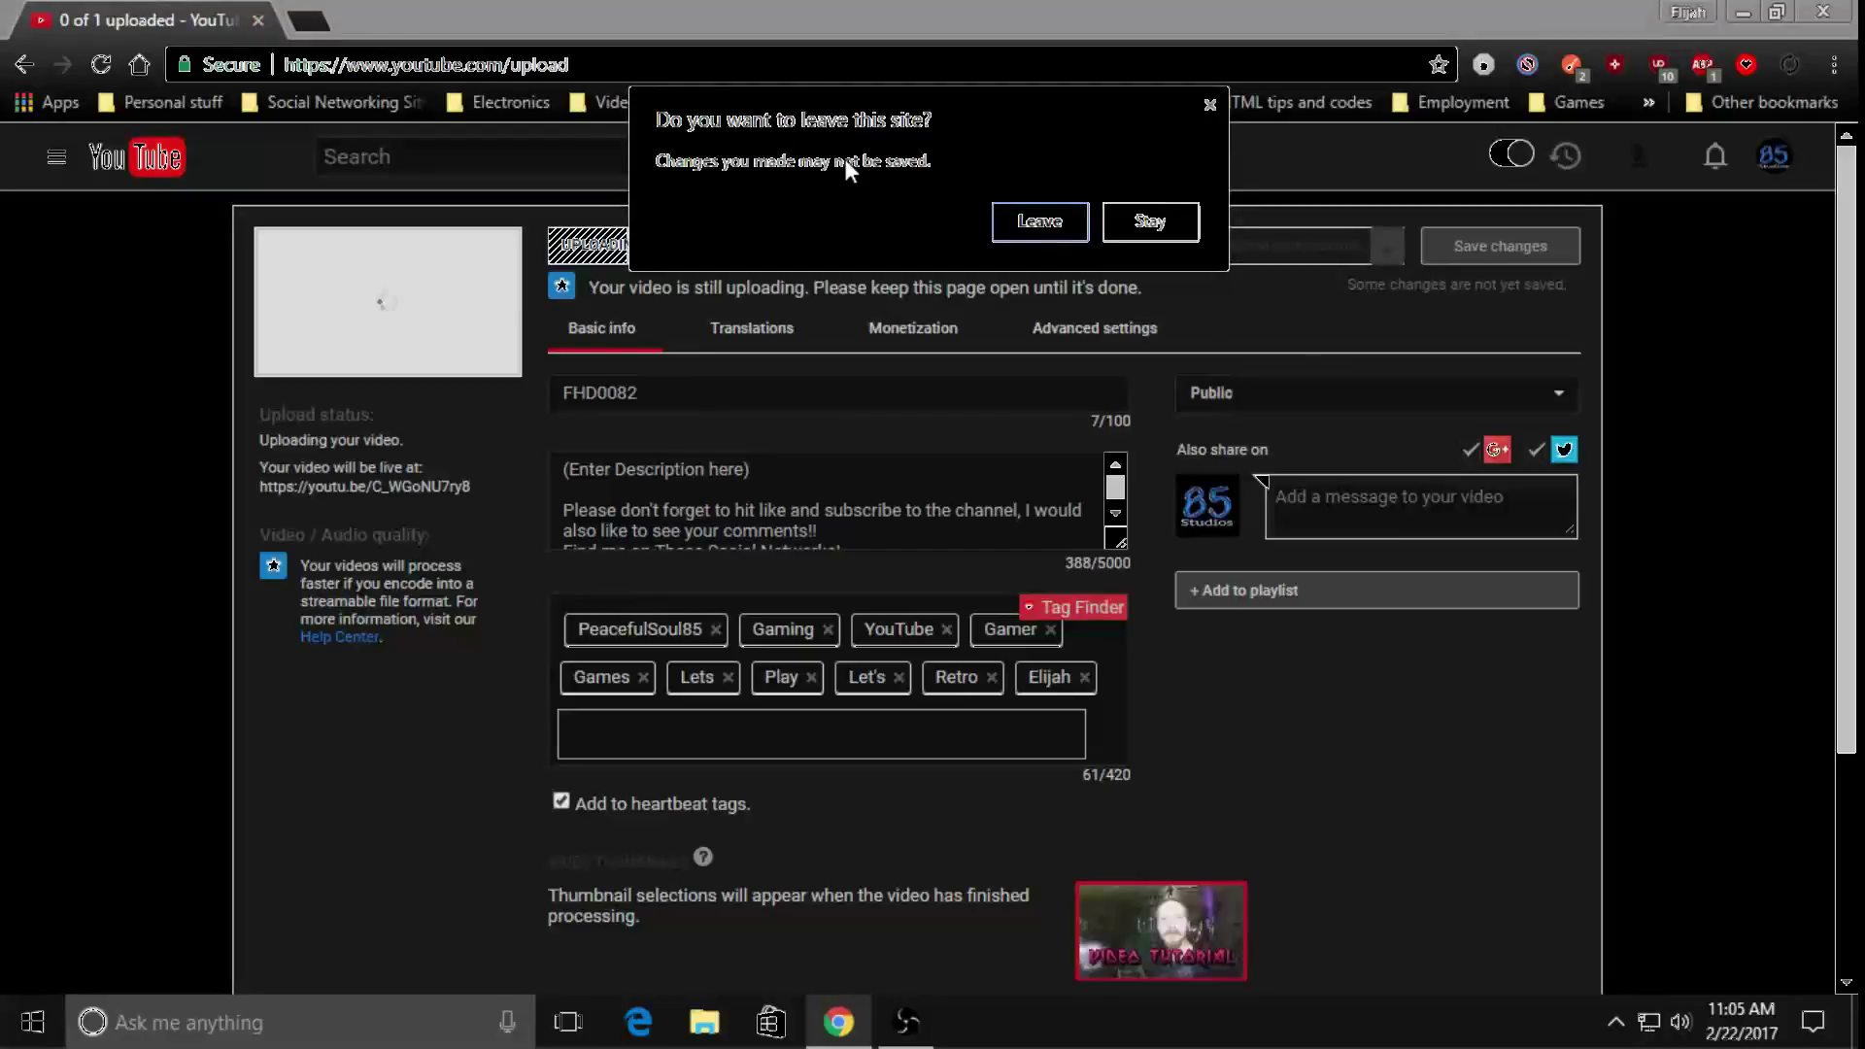
pyautogui.click(1006, 217)
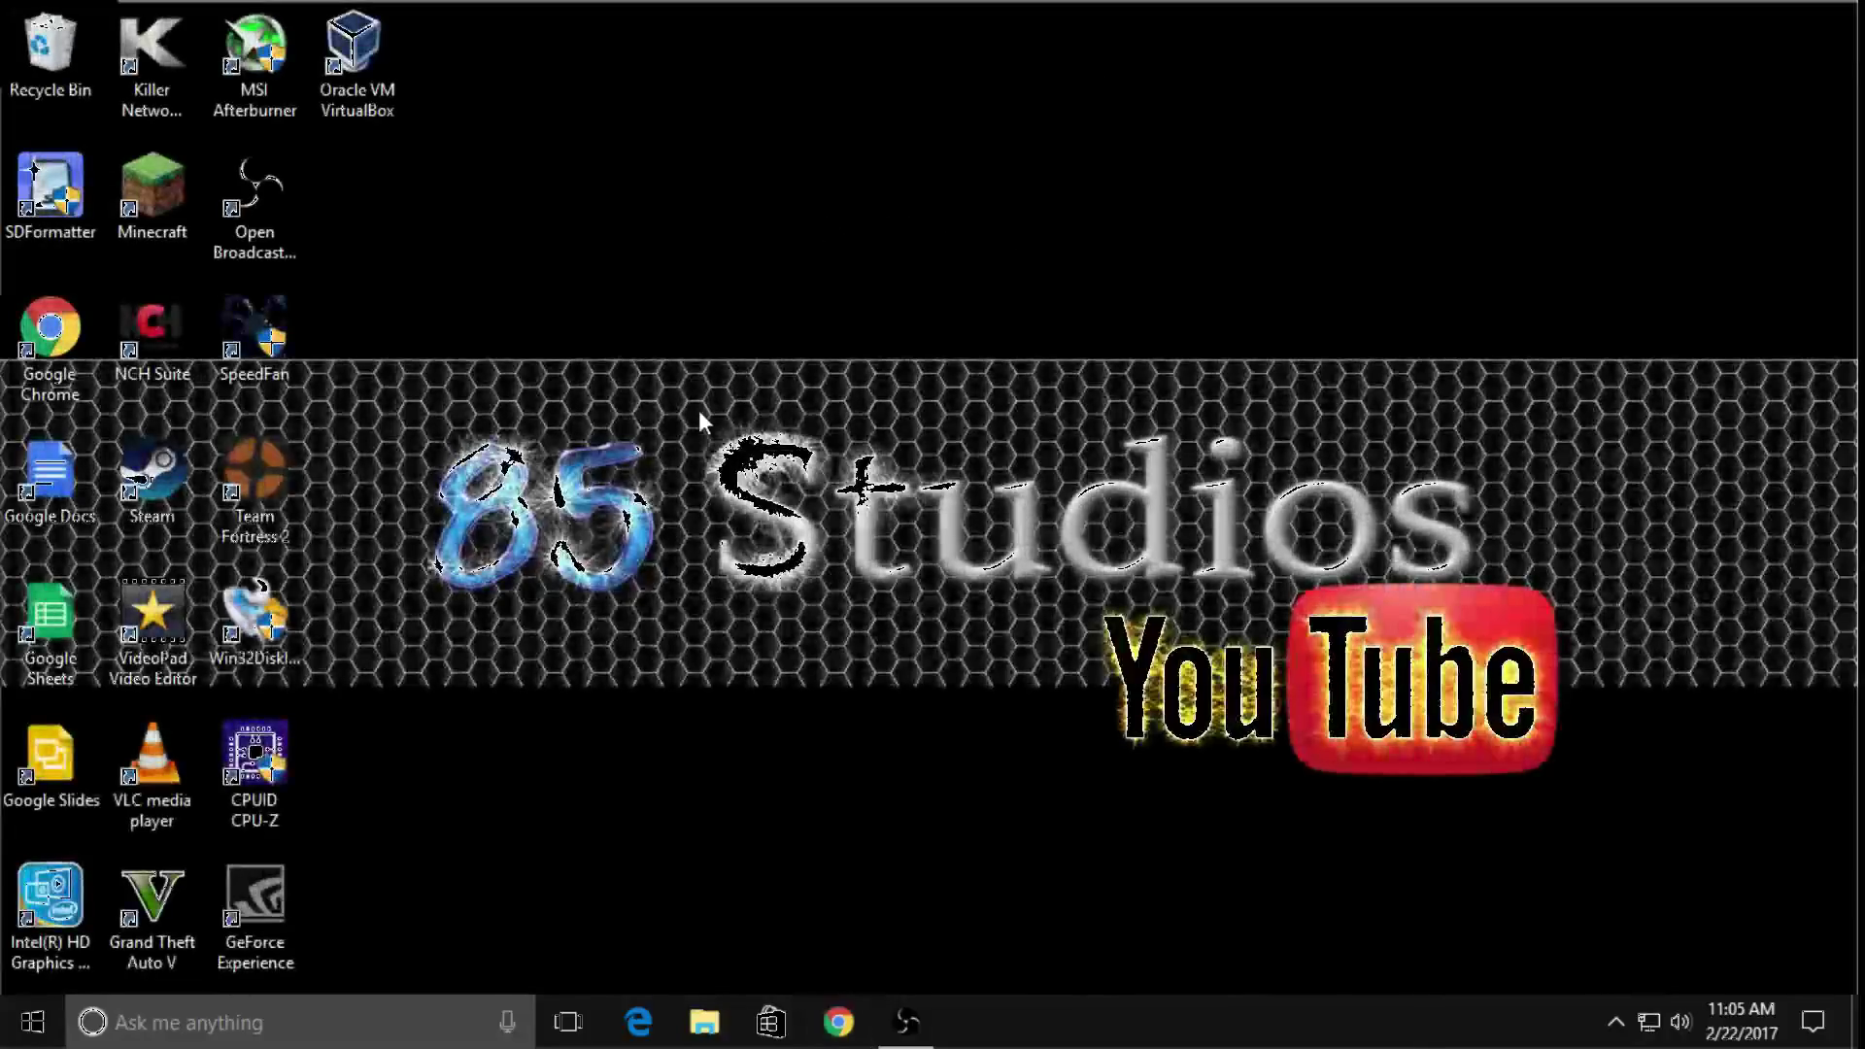
pyautogui.click(903, 1025)
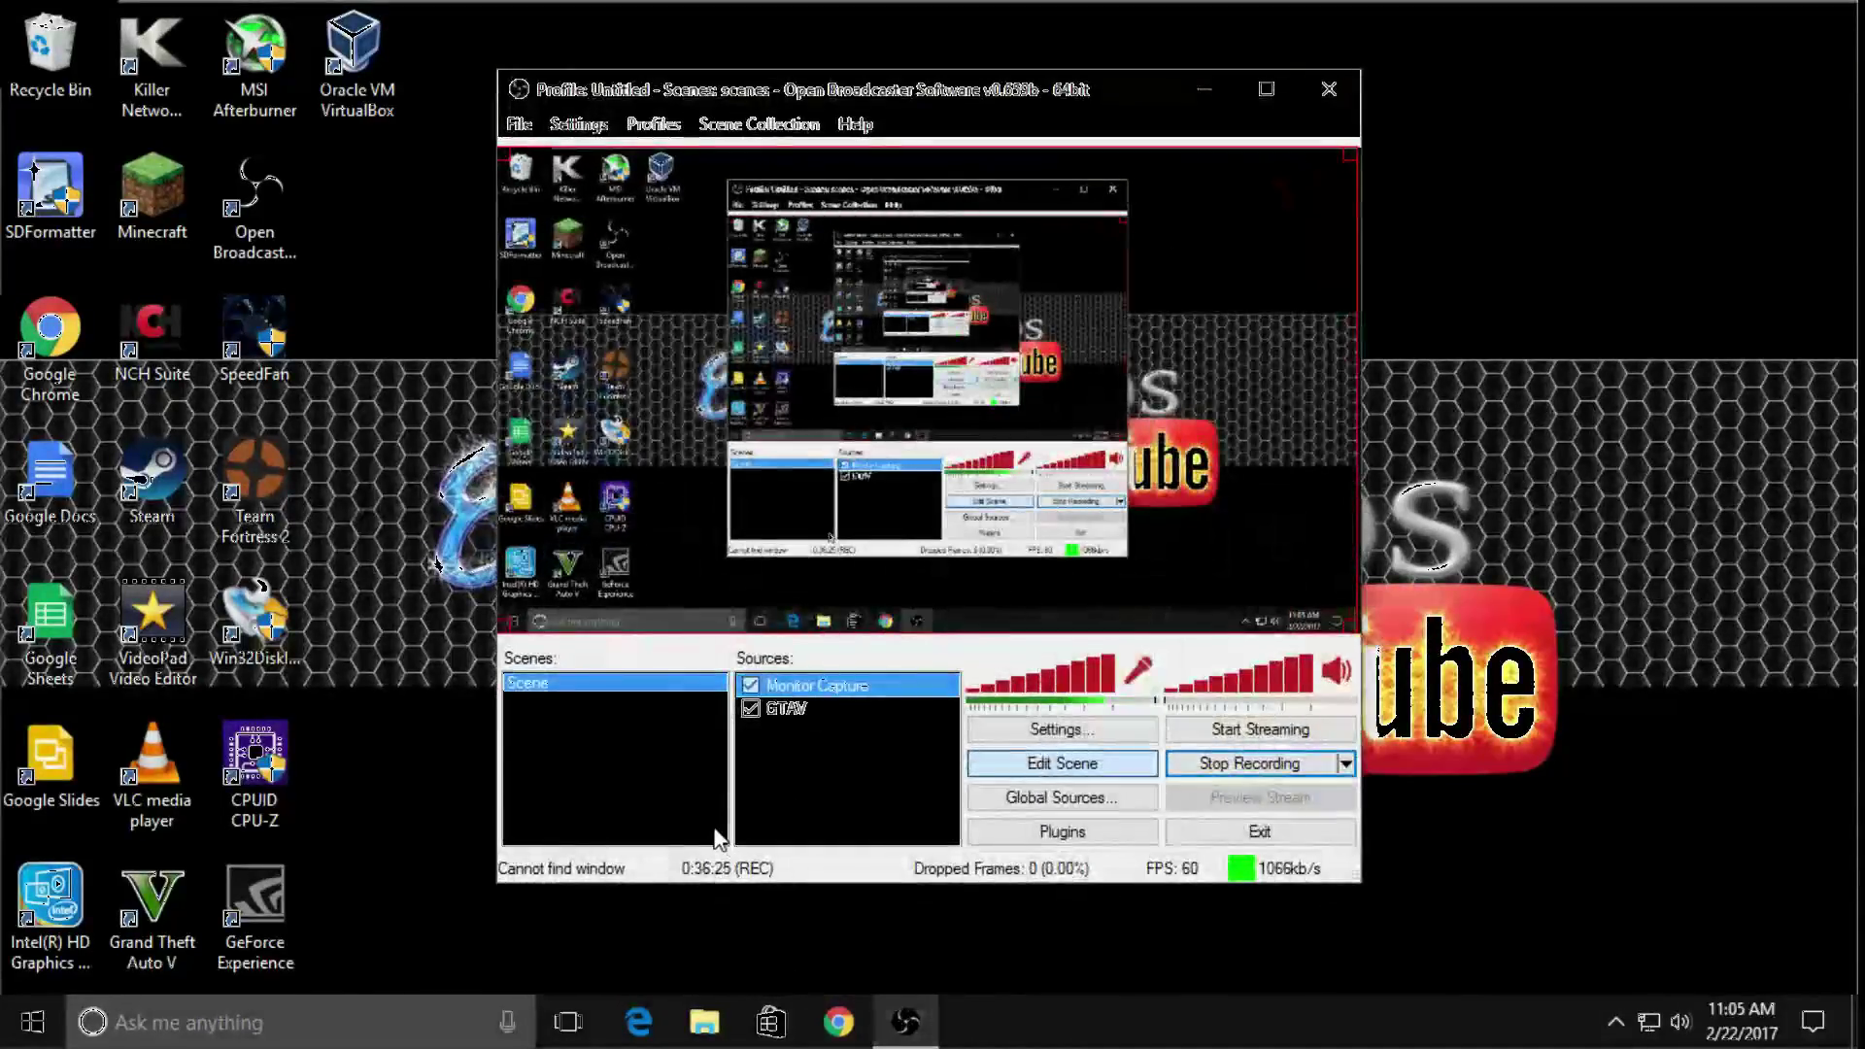